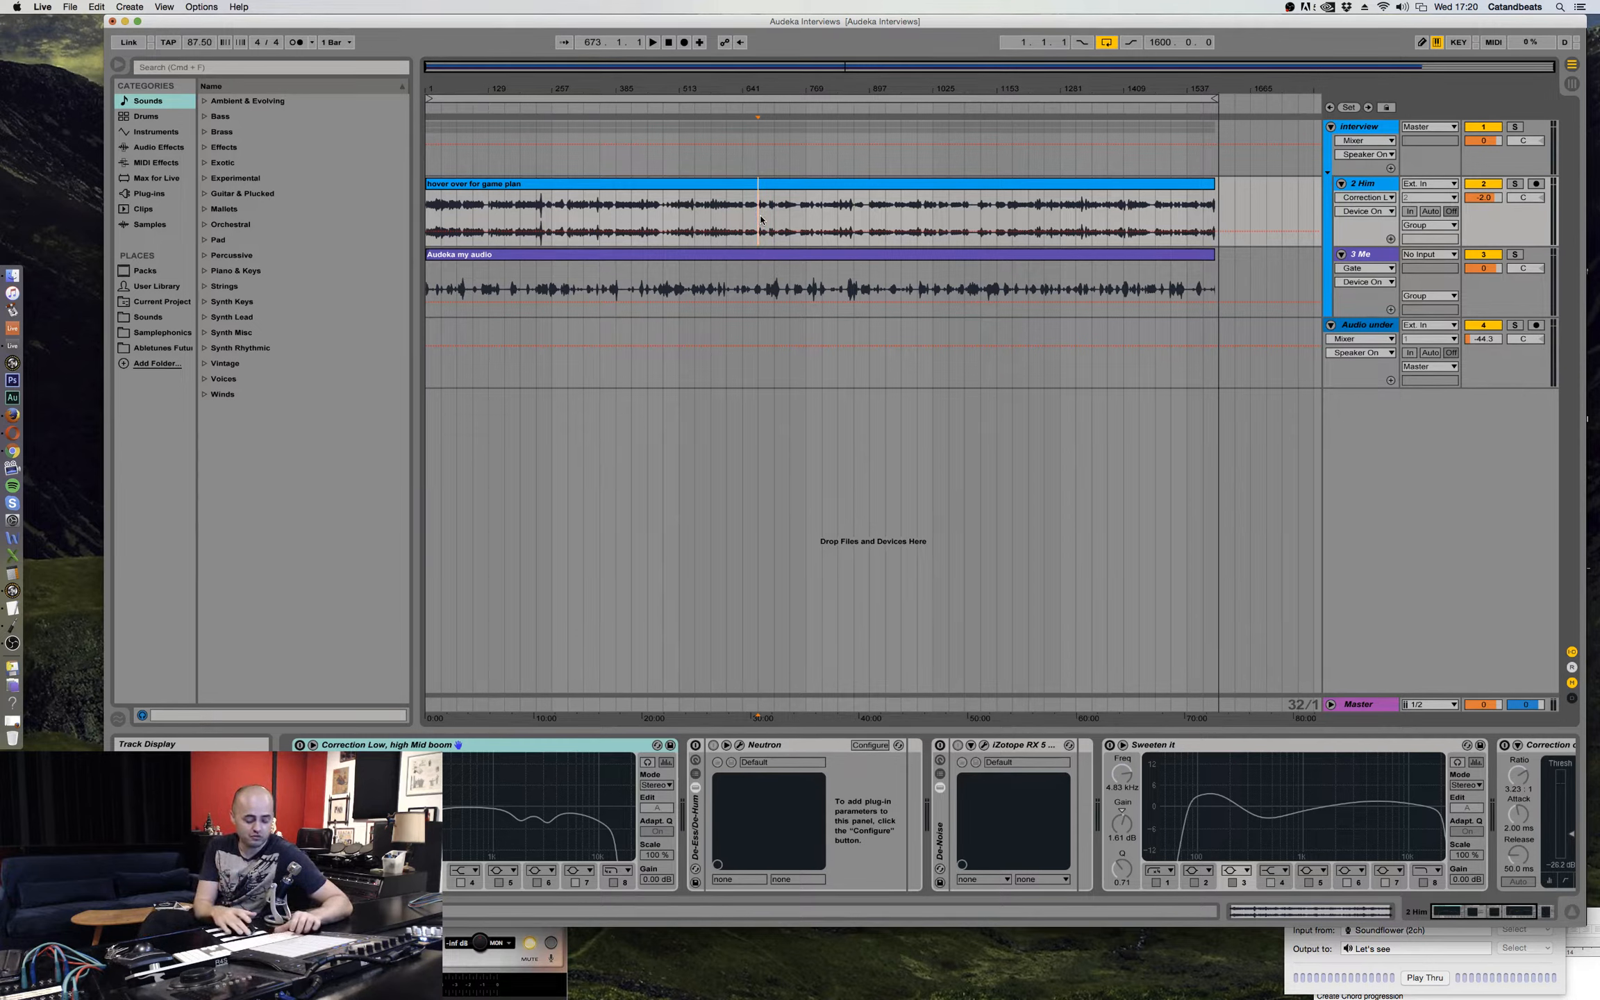
Play the interview from around bar 673 and compare both voice tracks with their effects switched on and off.
{"action": "key", "text": "space"}
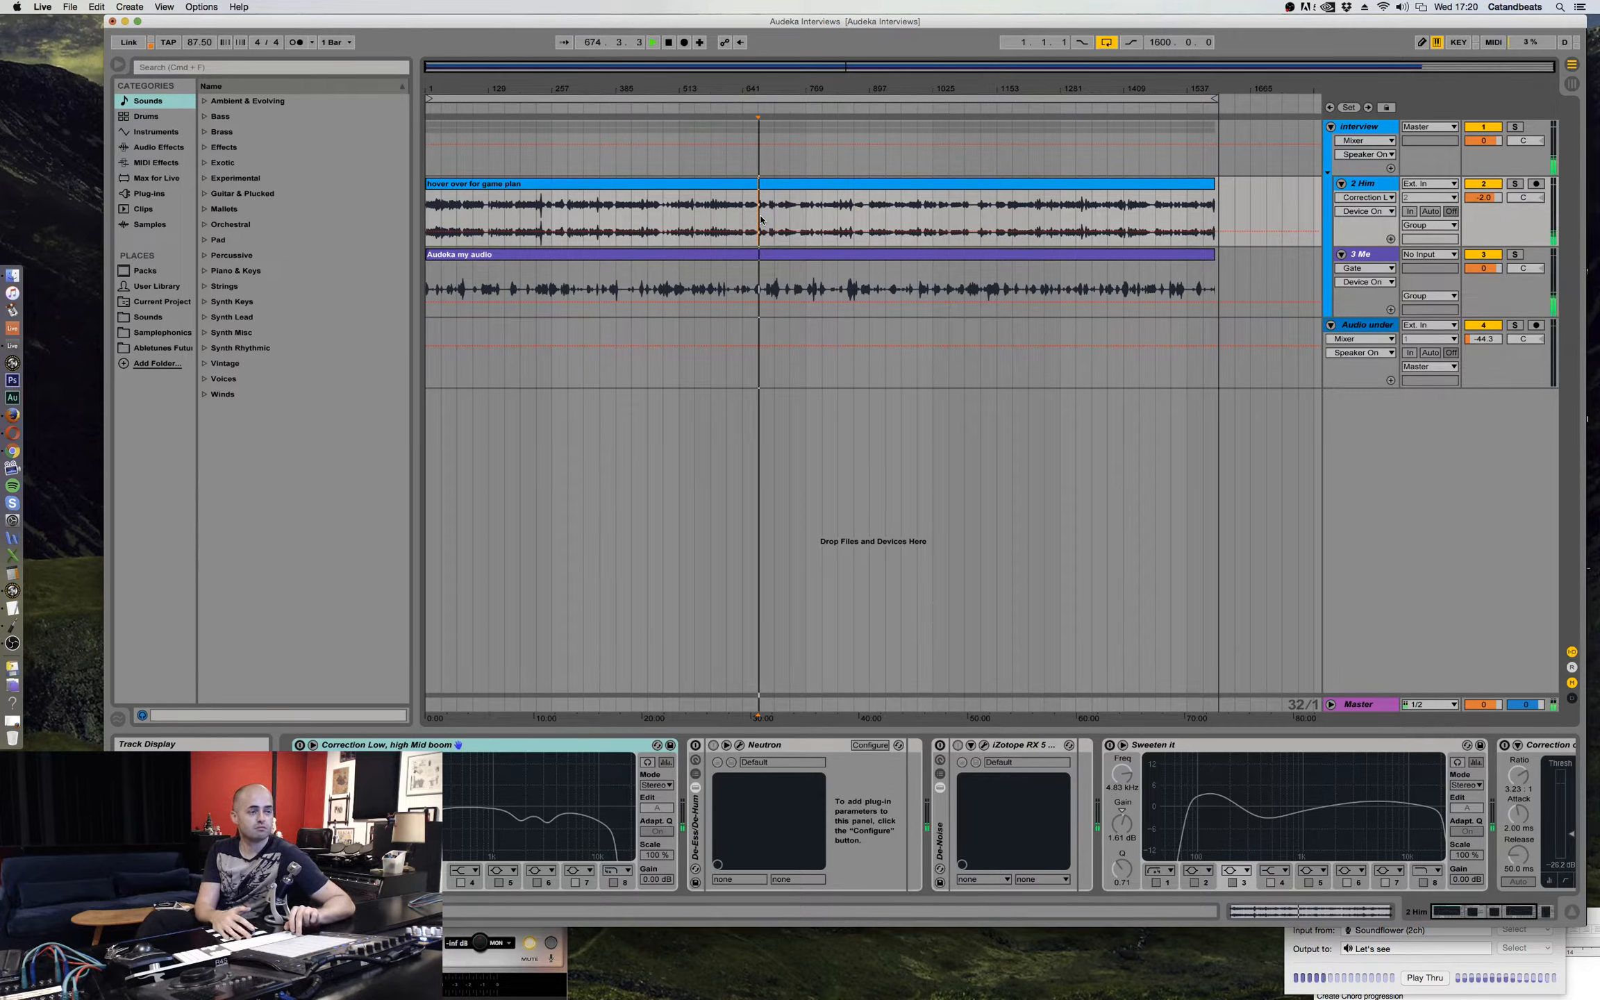
{"action": "key", "text": "space"}
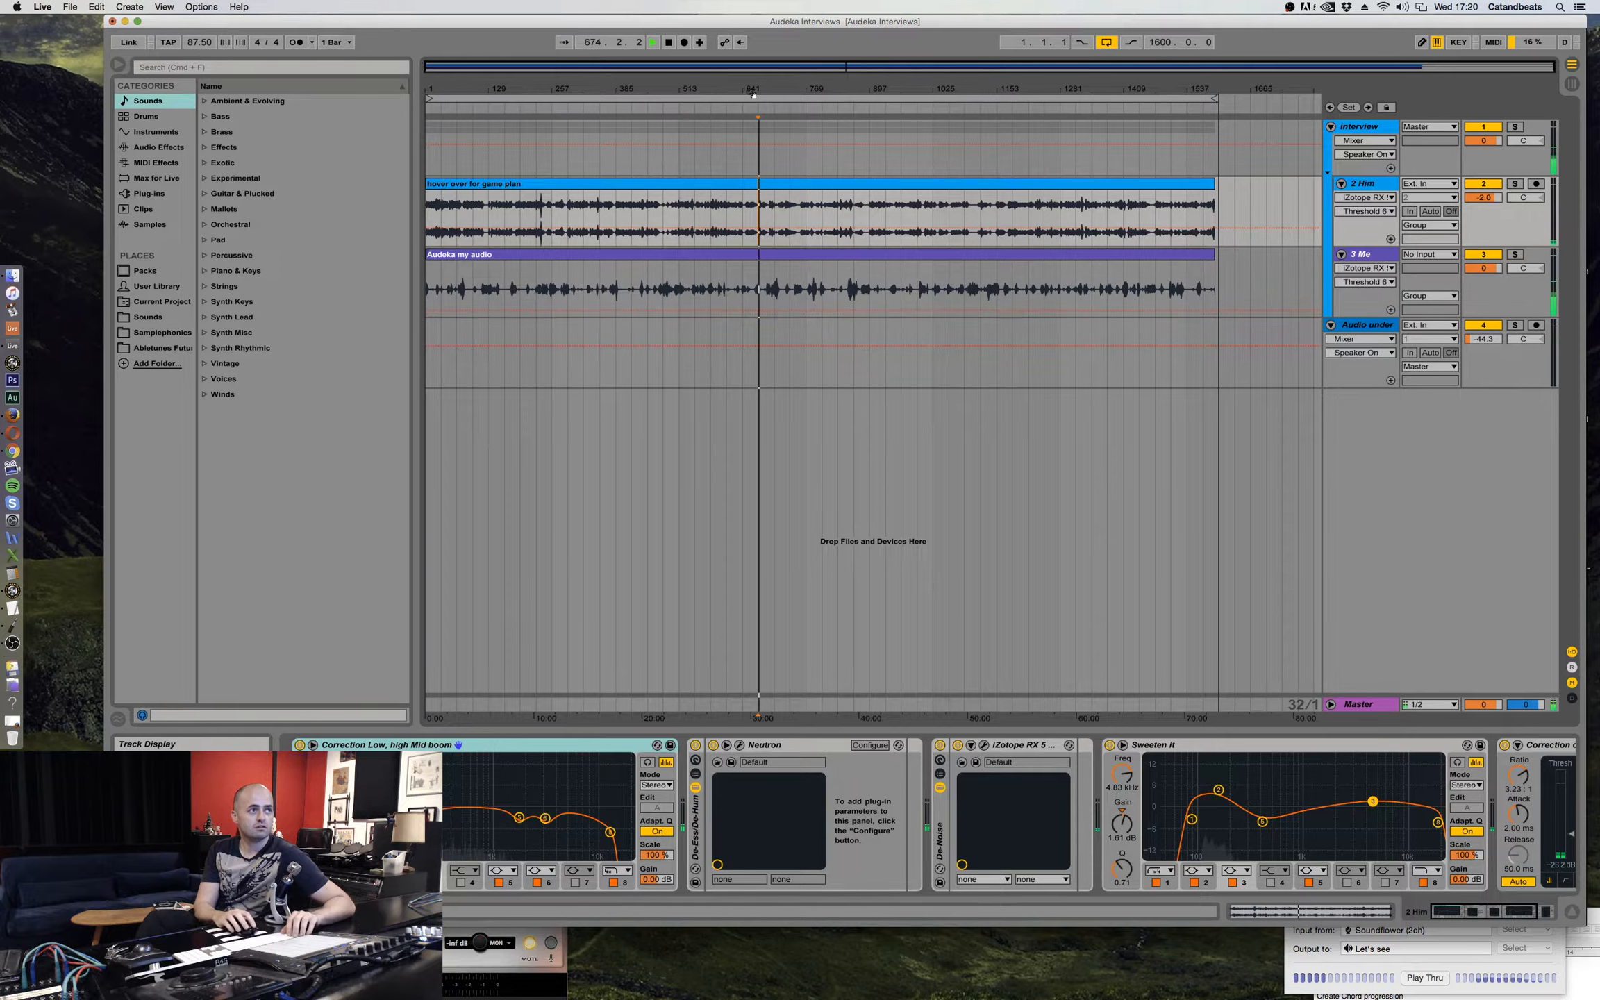
{"action": "left_click_drag", "start_coordinate": [754, 93], "coordinate": [768, 220]}
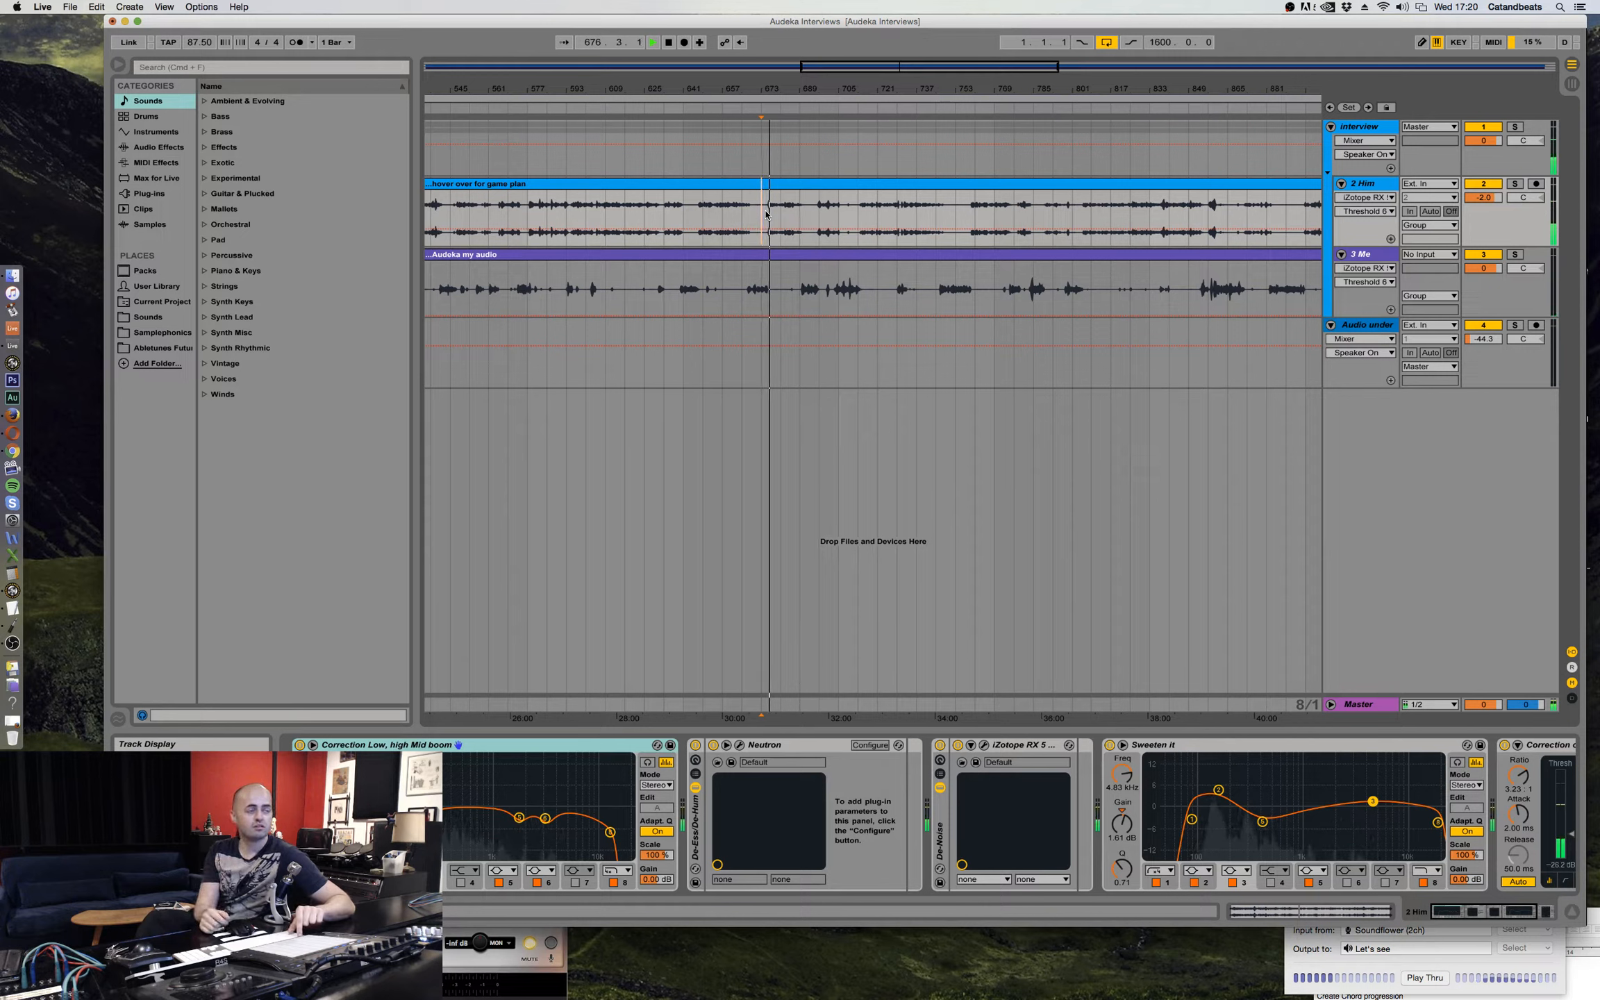
{"action": "key", "text": "1"}
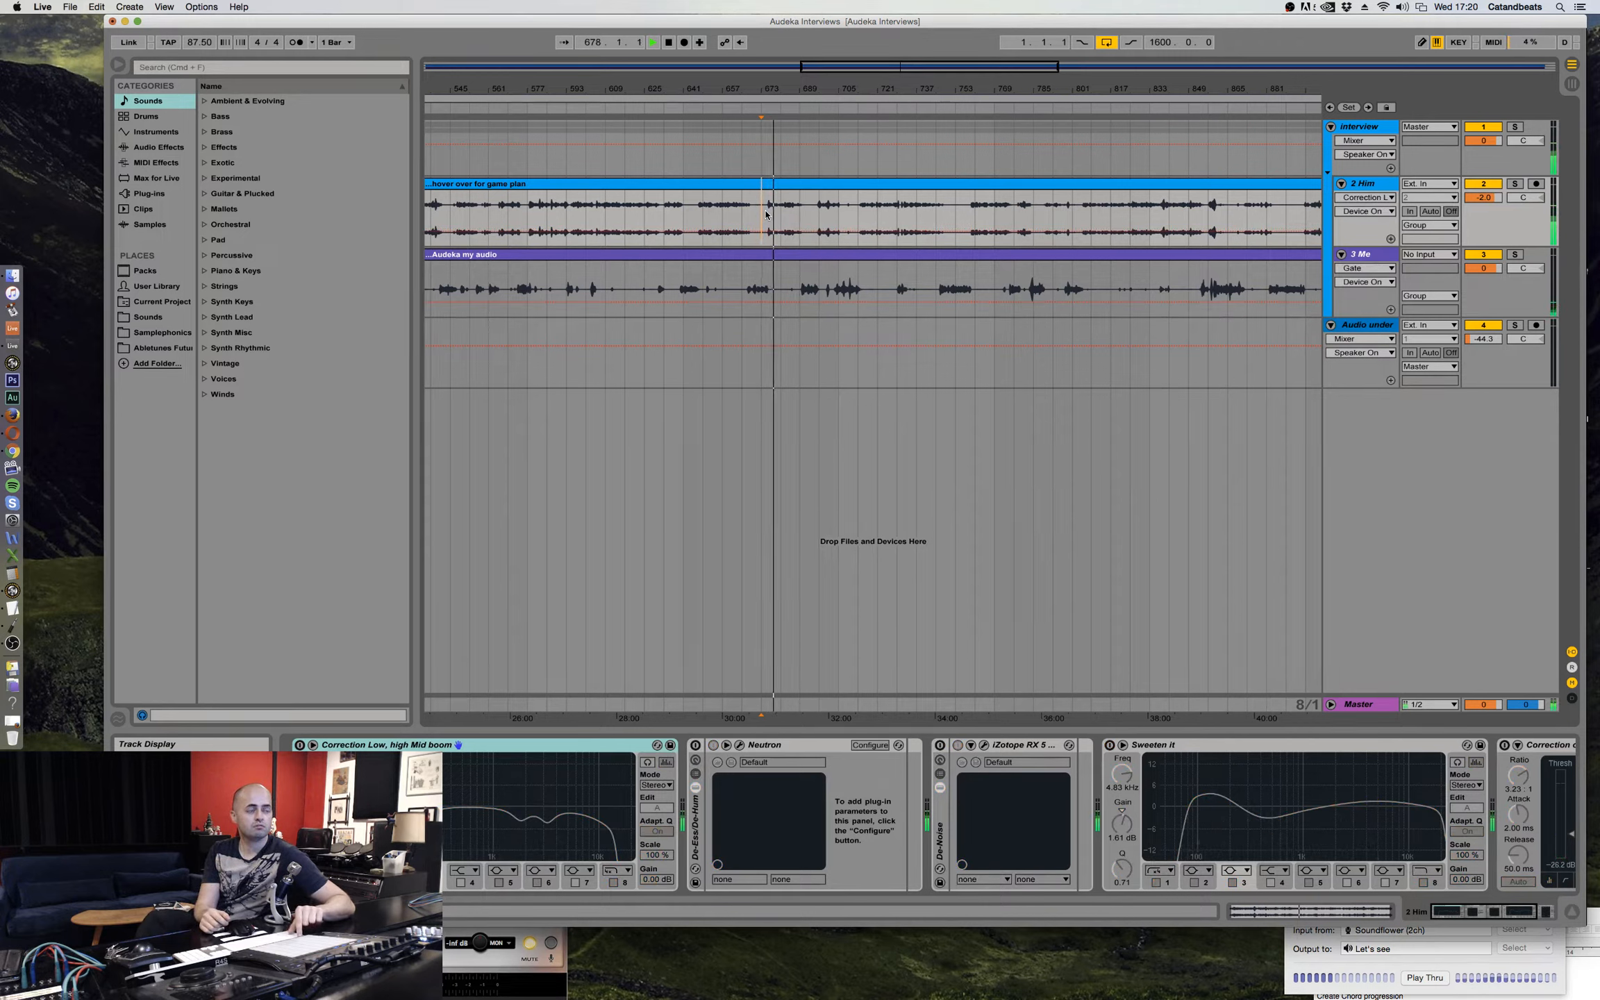
{"action": "key", "text": "1"}
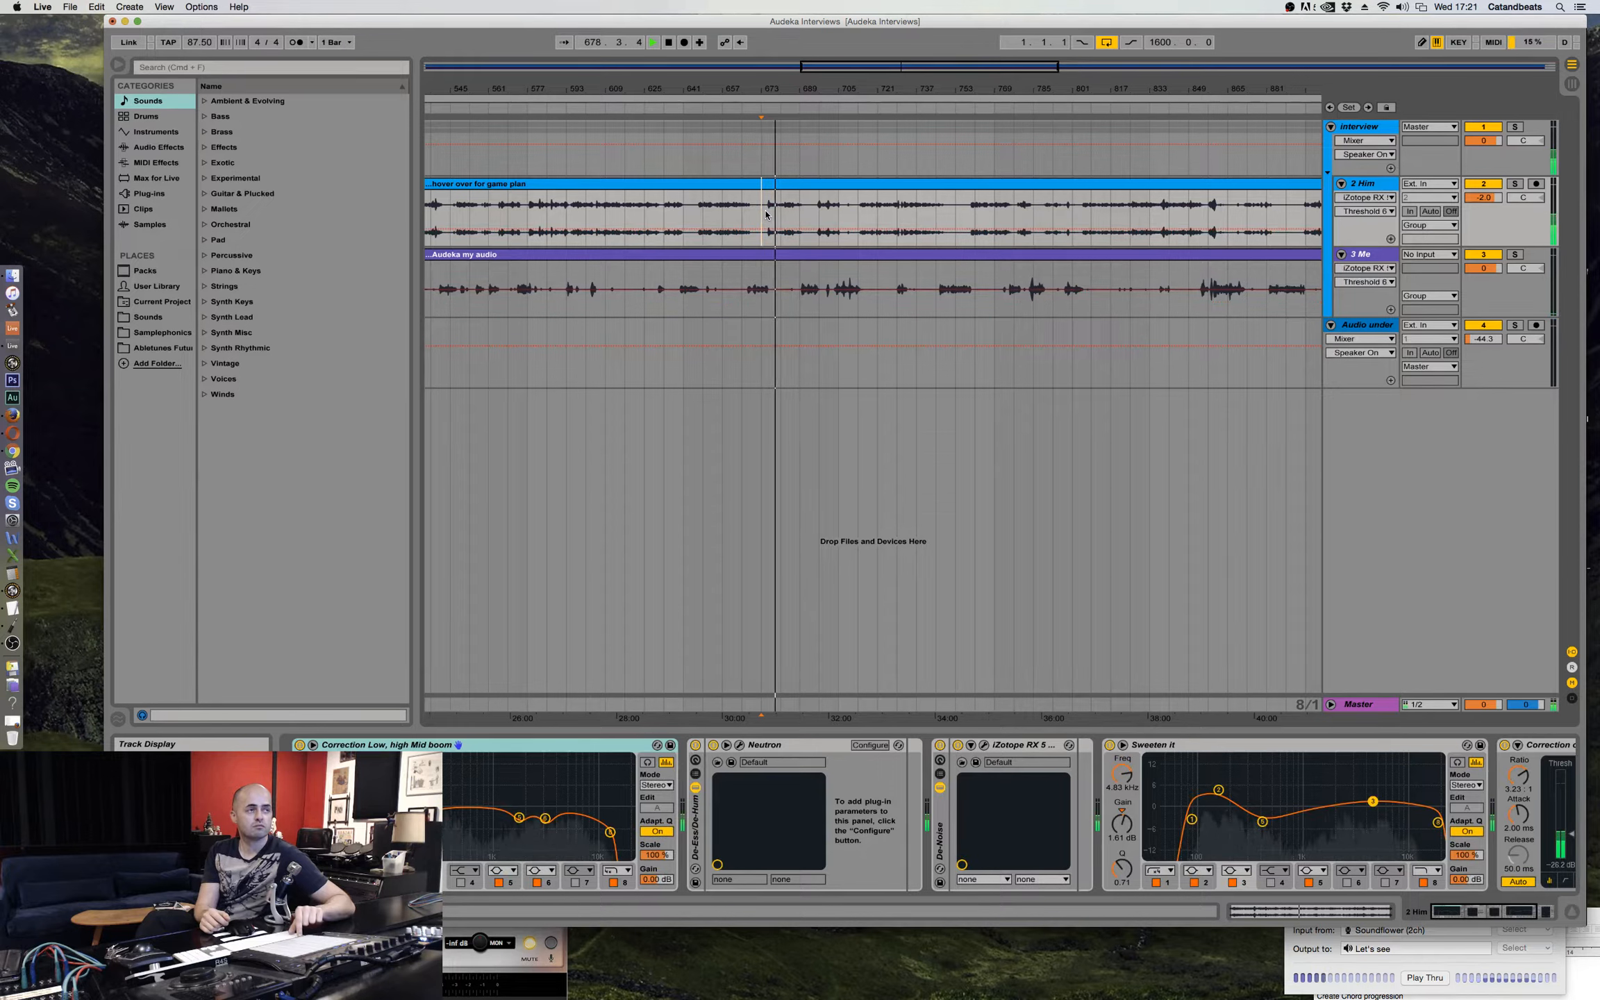
{"action": "key", "text": "1"}
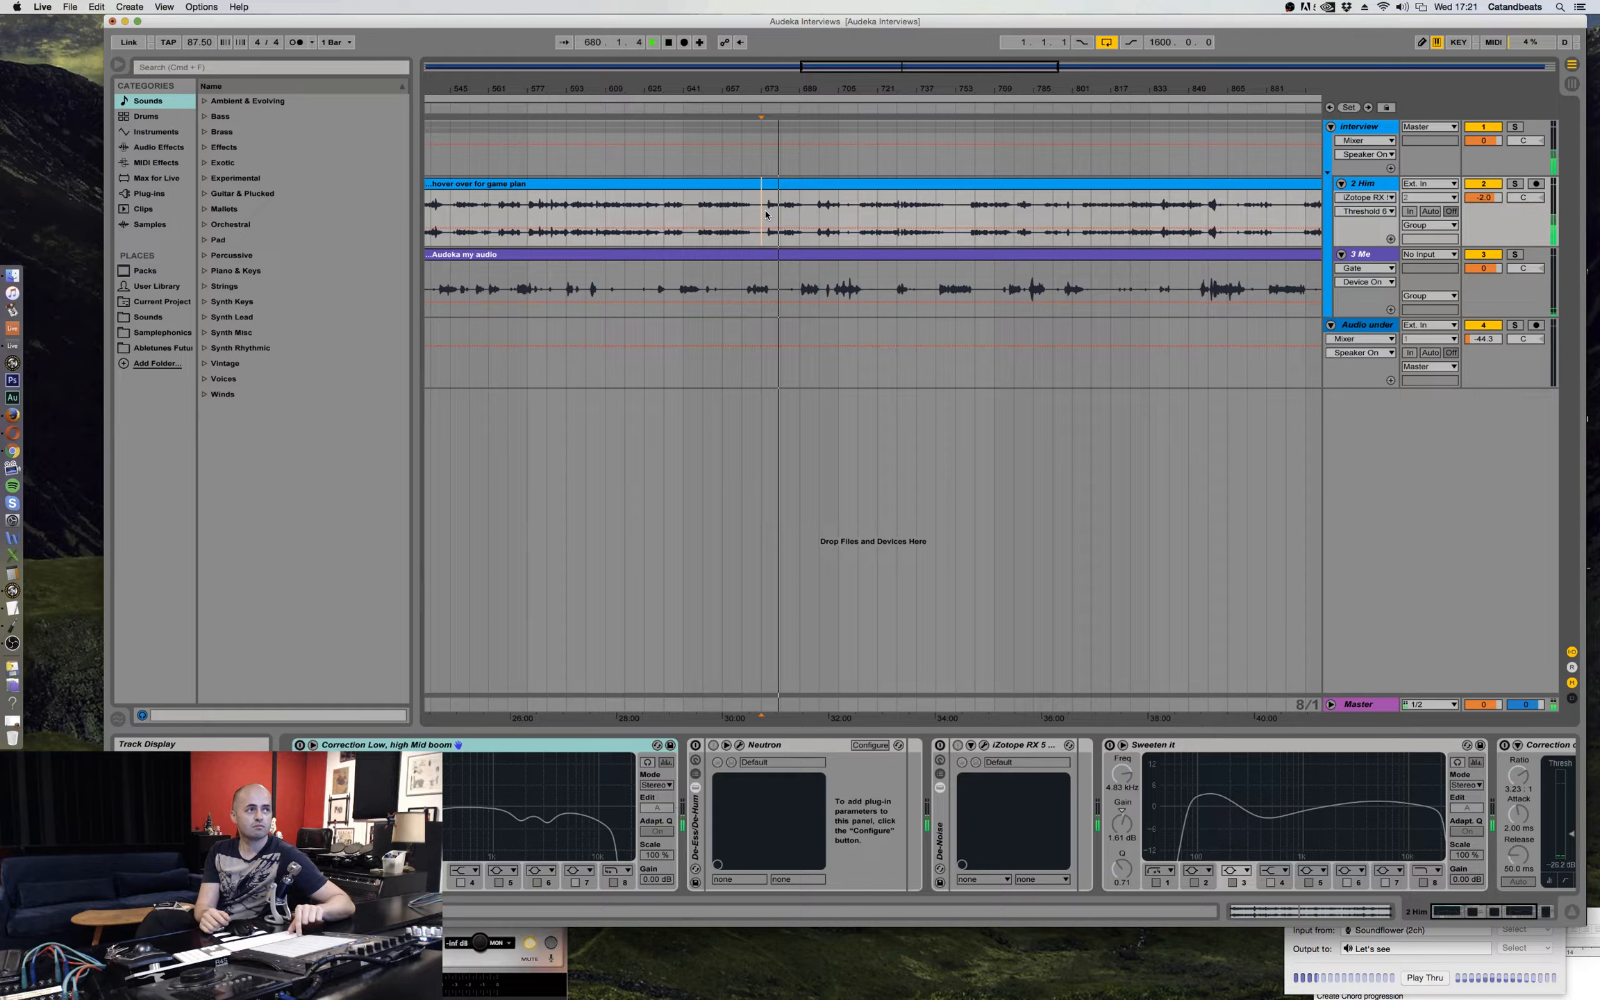
{"action": "key", "text": "1"}
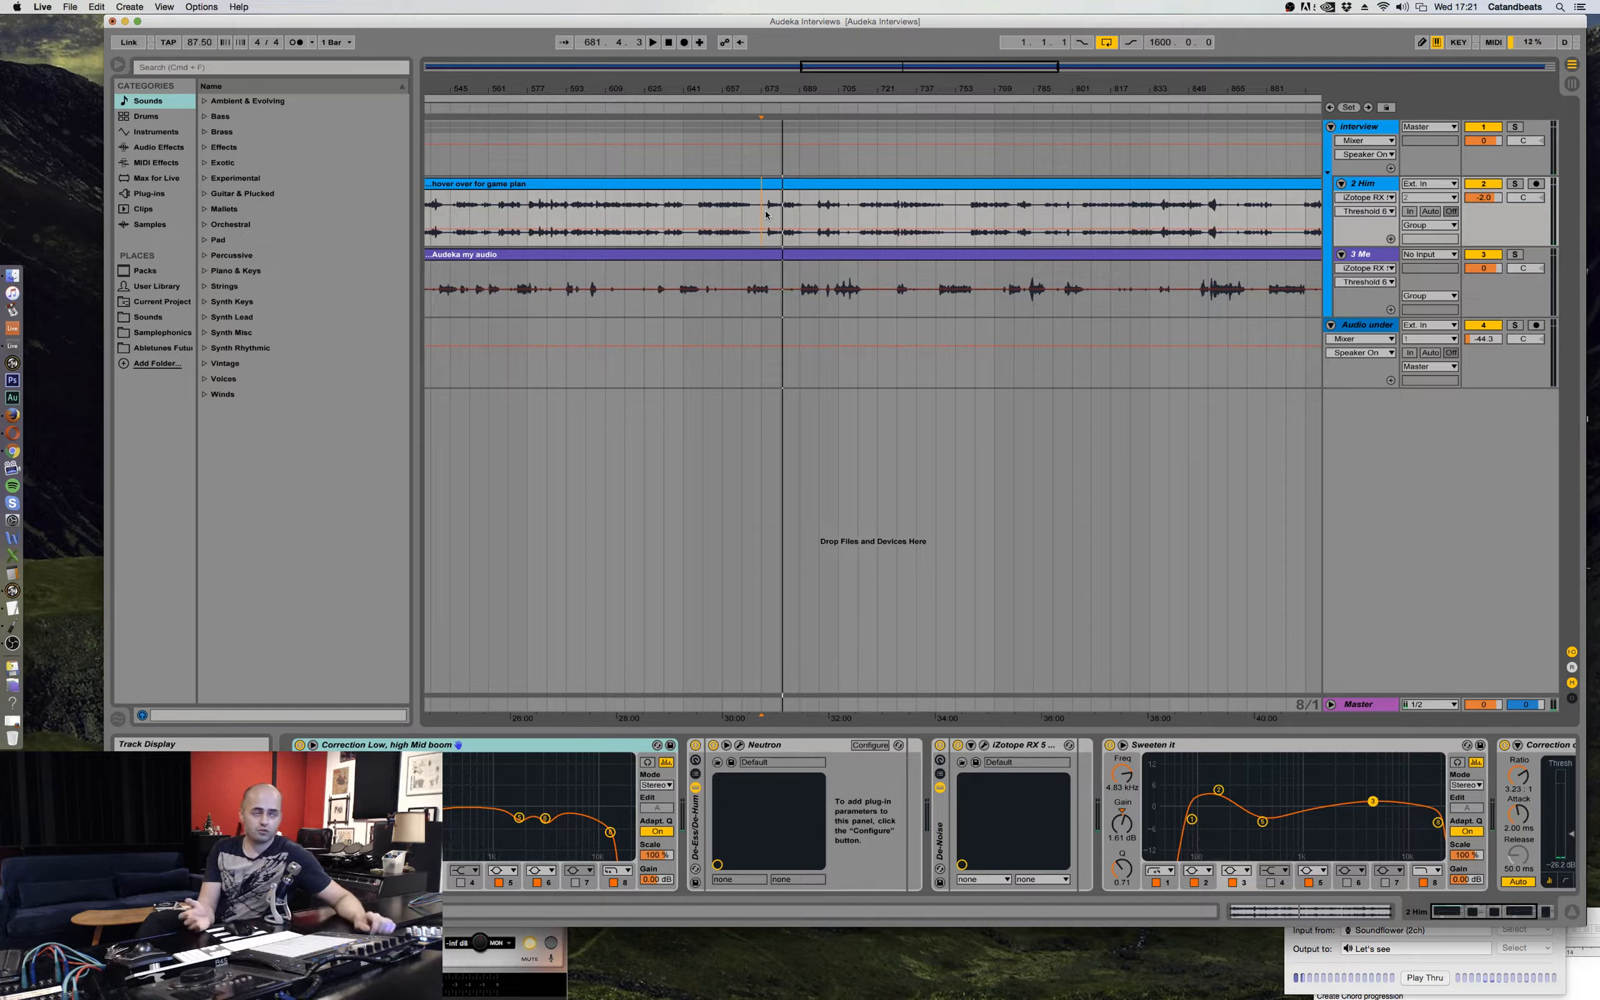
Examine the 3 Me and 2 Him clips in turn with the full interview length in view.
{"action": "left_click", "coordinate": [850, 263]}
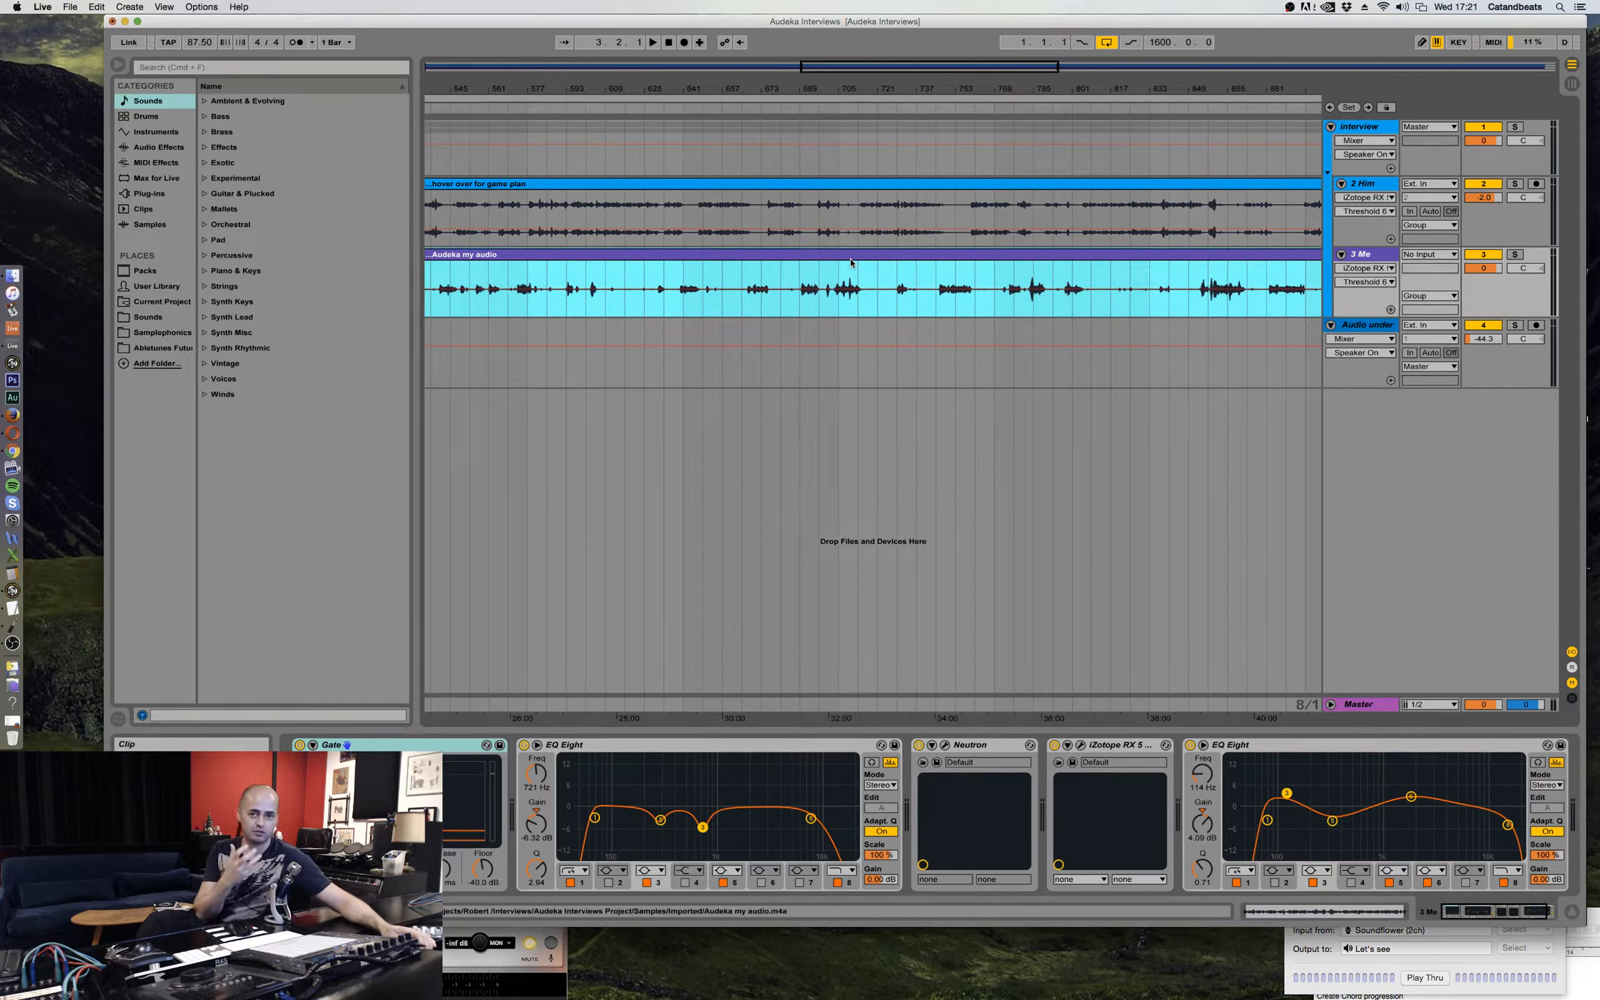
{"action": "left_click", "coordinate": [868, 183]}
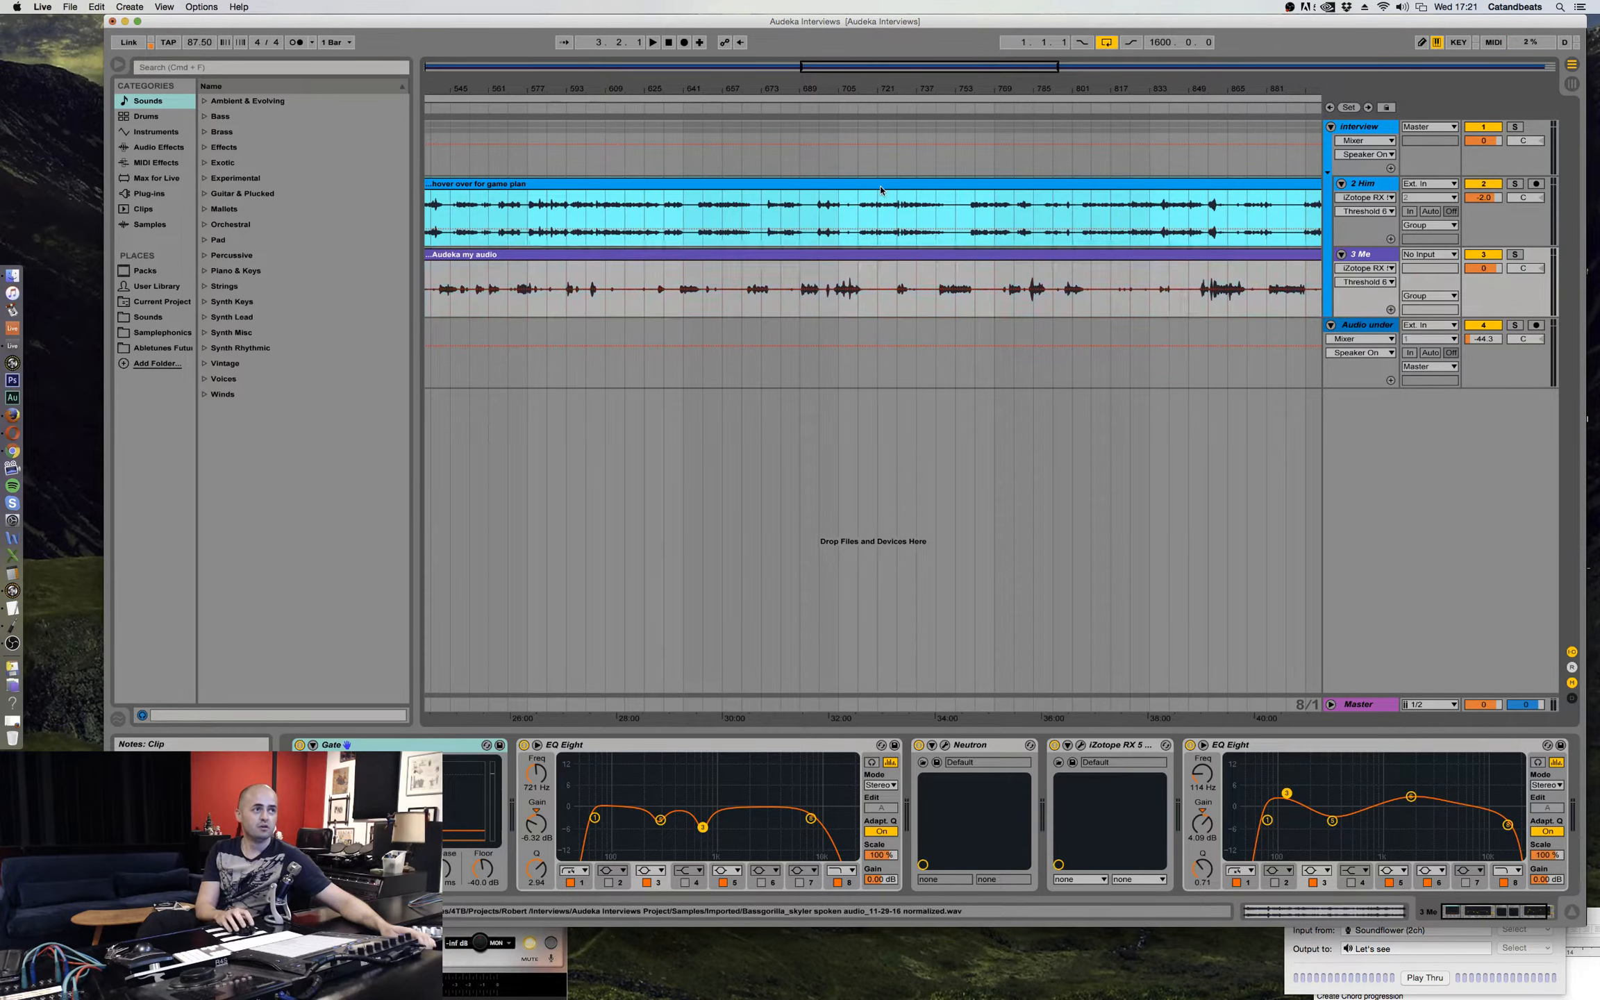
{"action": "left_click_drag", "start_coordinate": [928, 82], "coordinate": [929, 48]}
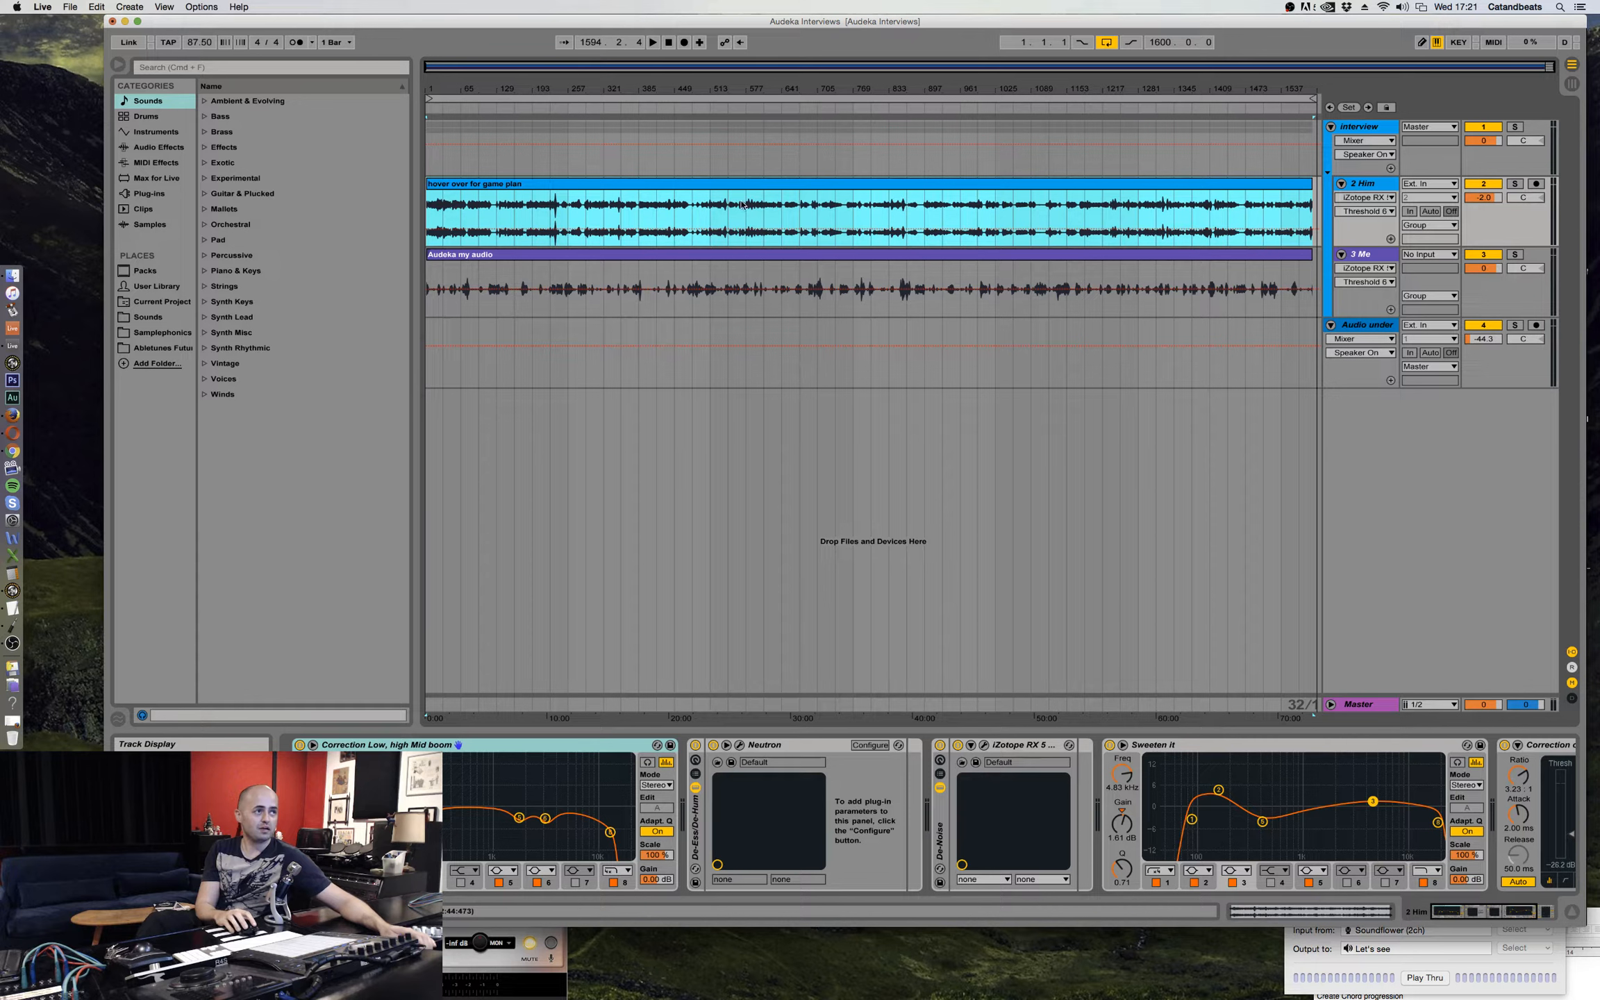
{"action": "left_click", "coordinate": [716, 216]}
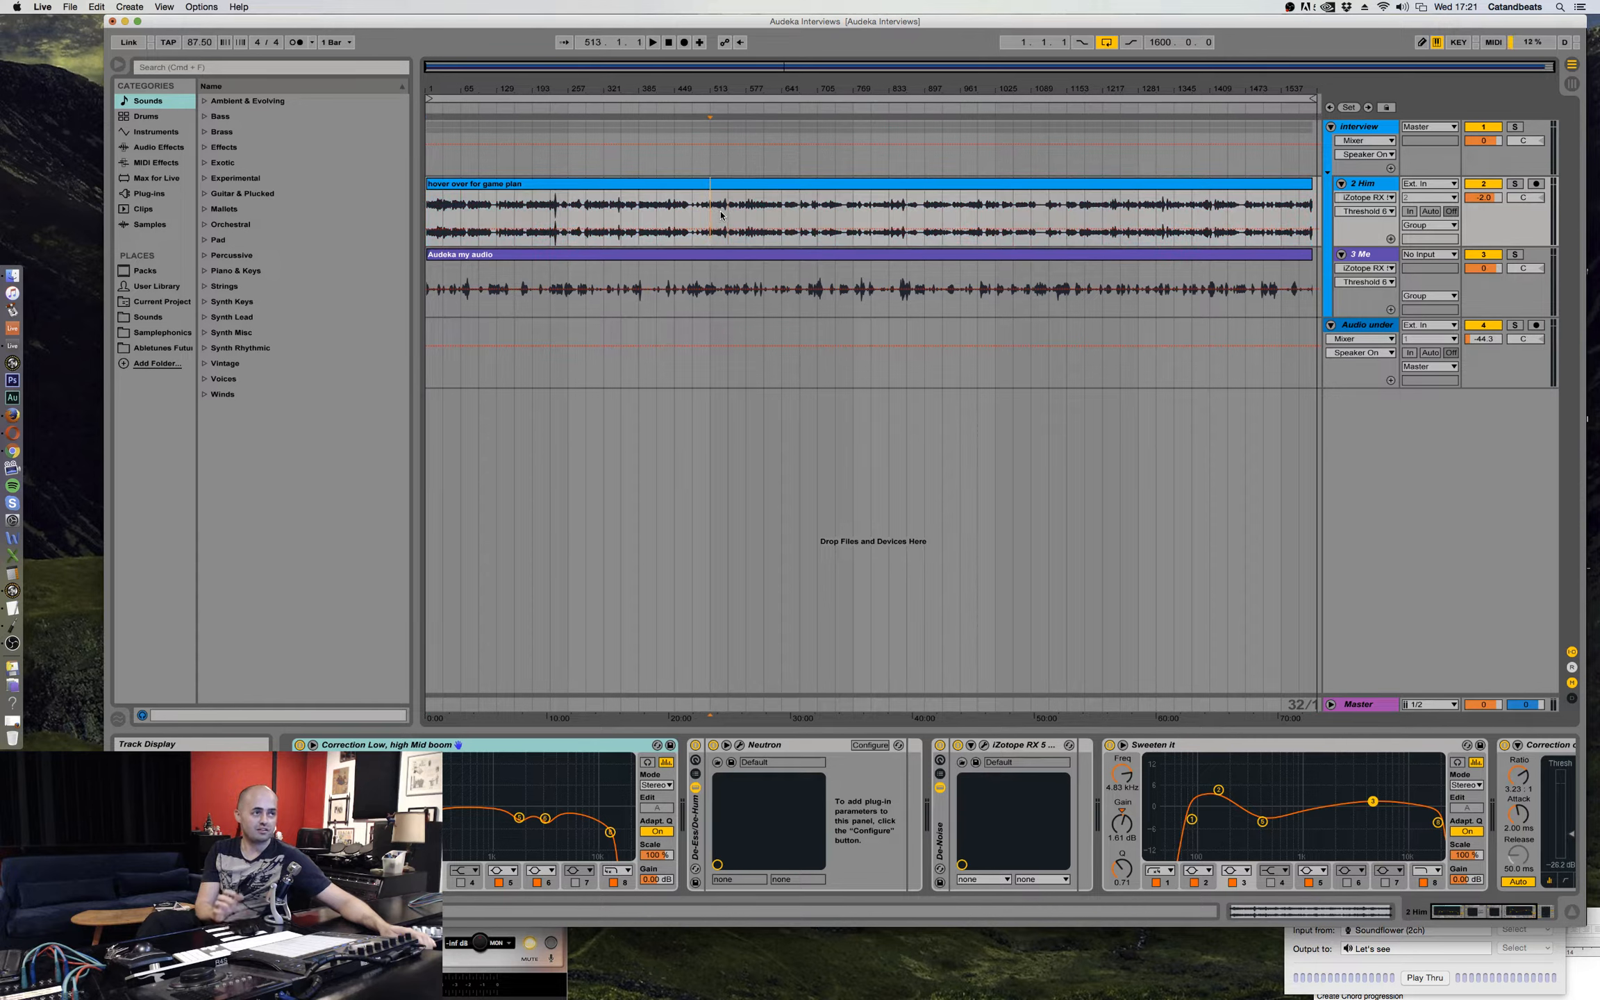
{"action": "left_click", "coordinate": [725, 184]}
{"action": "left_click", "coordinate": [1516, 184]}
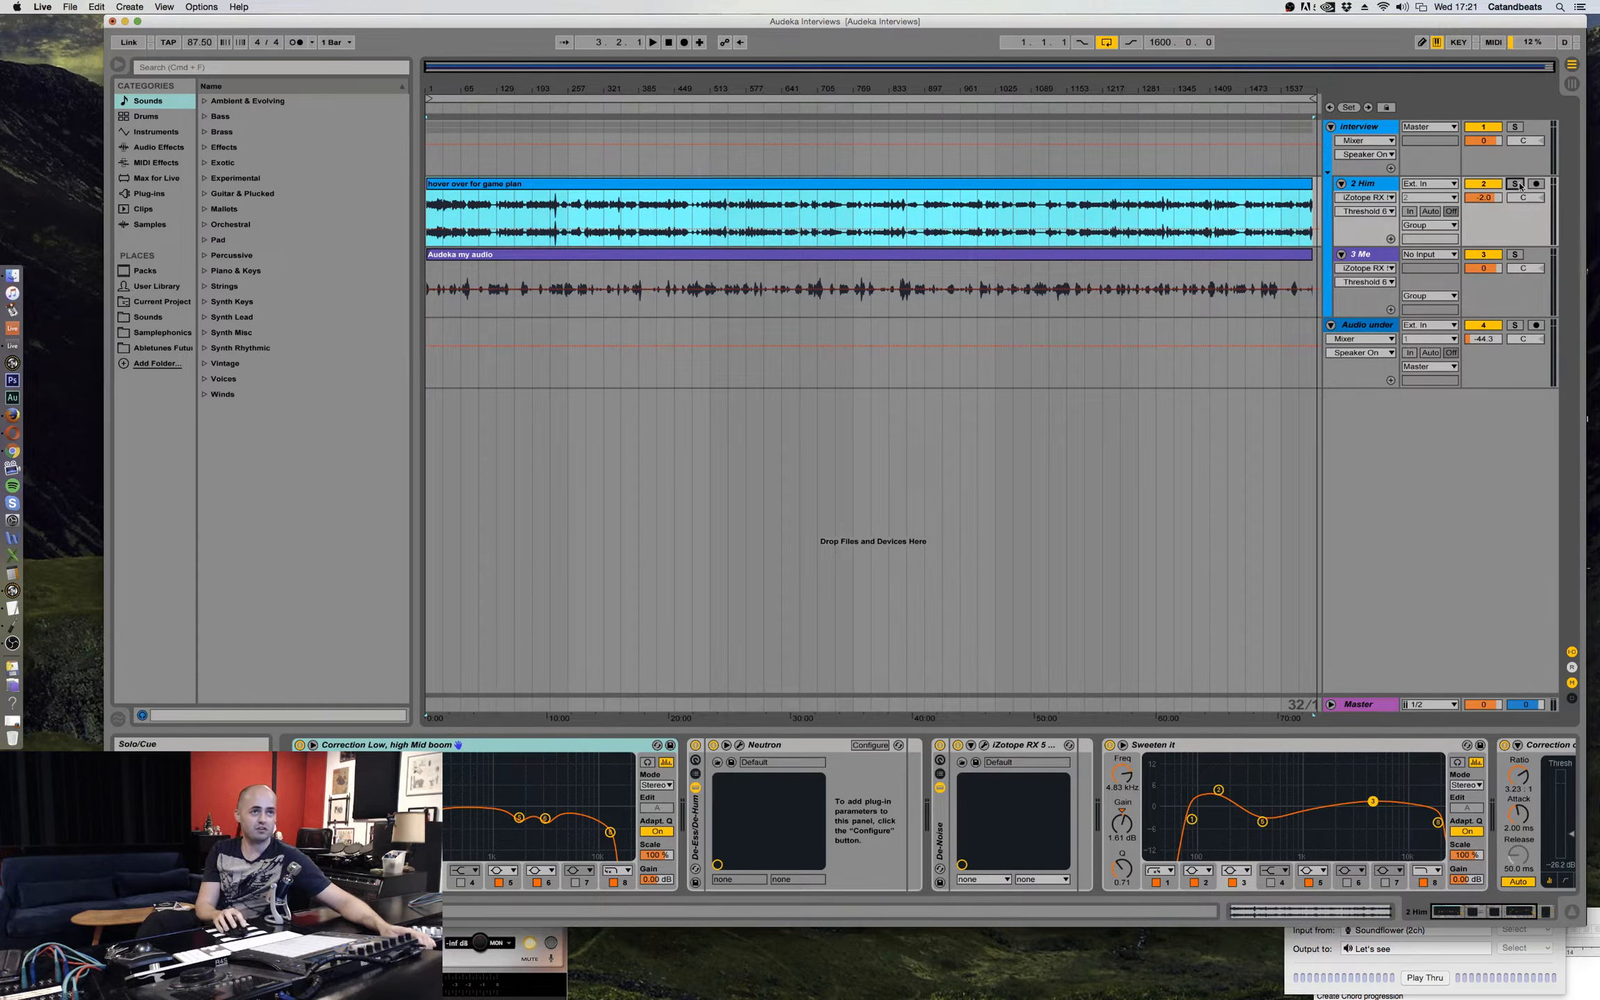
{"action": "left_click", "coordinate": [1517, 184]}
{"action": "left_click", "coordinate": [724, 187]}
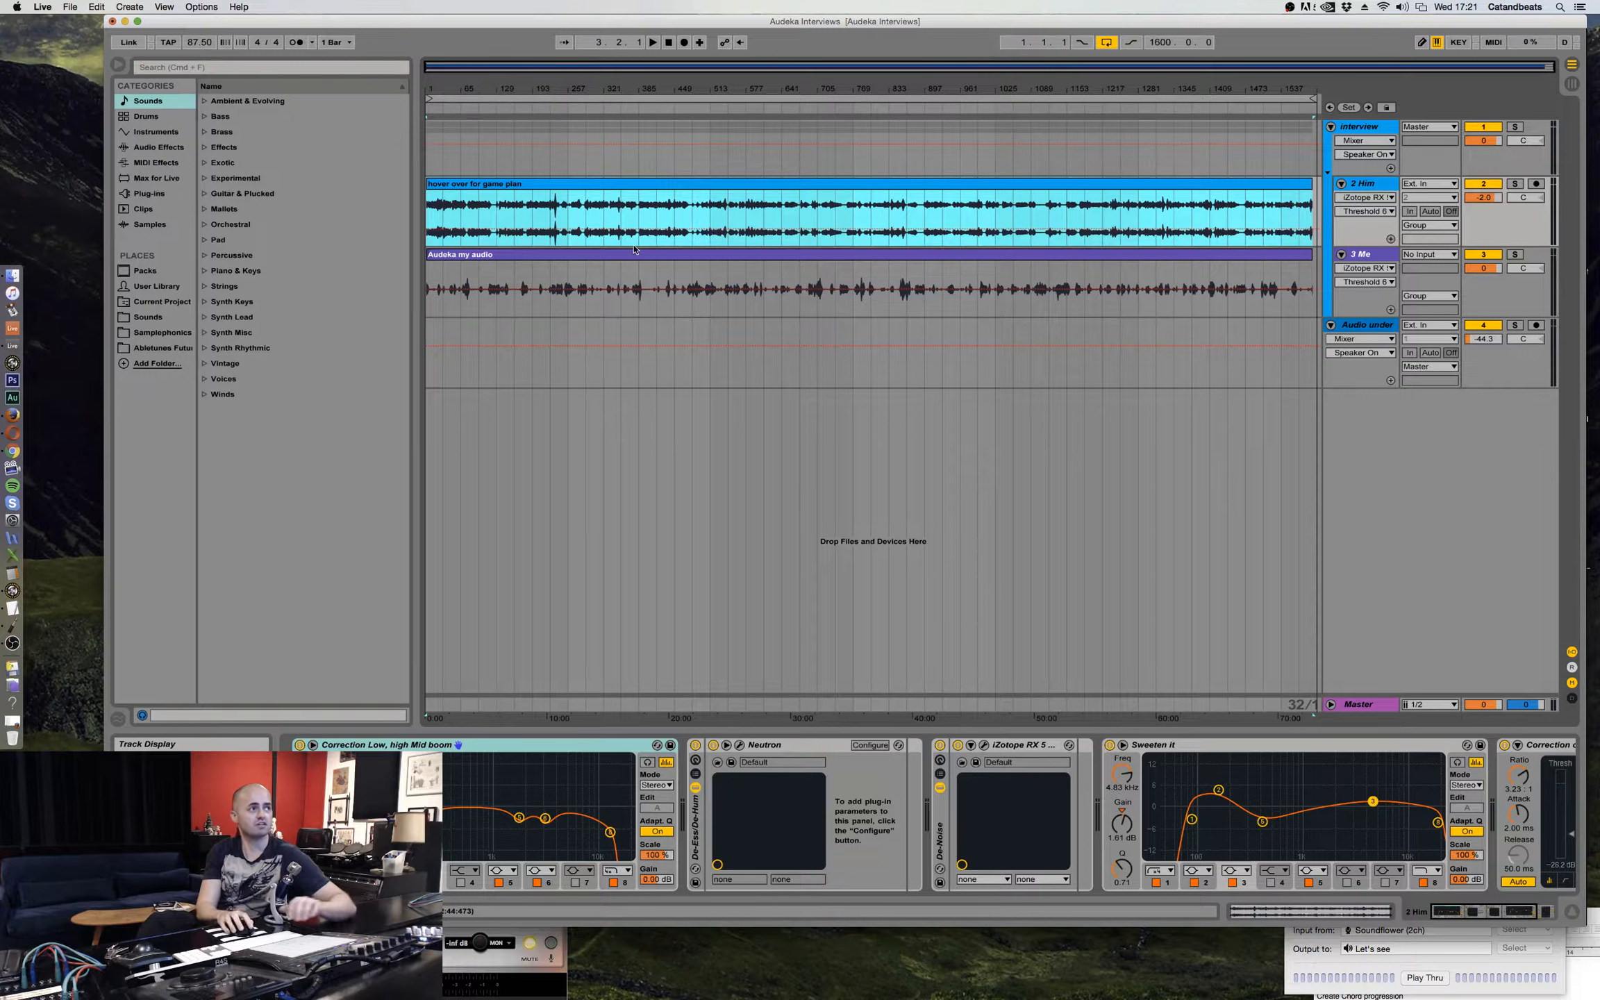
Switch the voice effects off and group 2 Him's Correction Low EQ with its De-Ess/De-Hum and De-Noise racks in one new rack.
{"action": "left_click", "coordinate": [541, 212]}
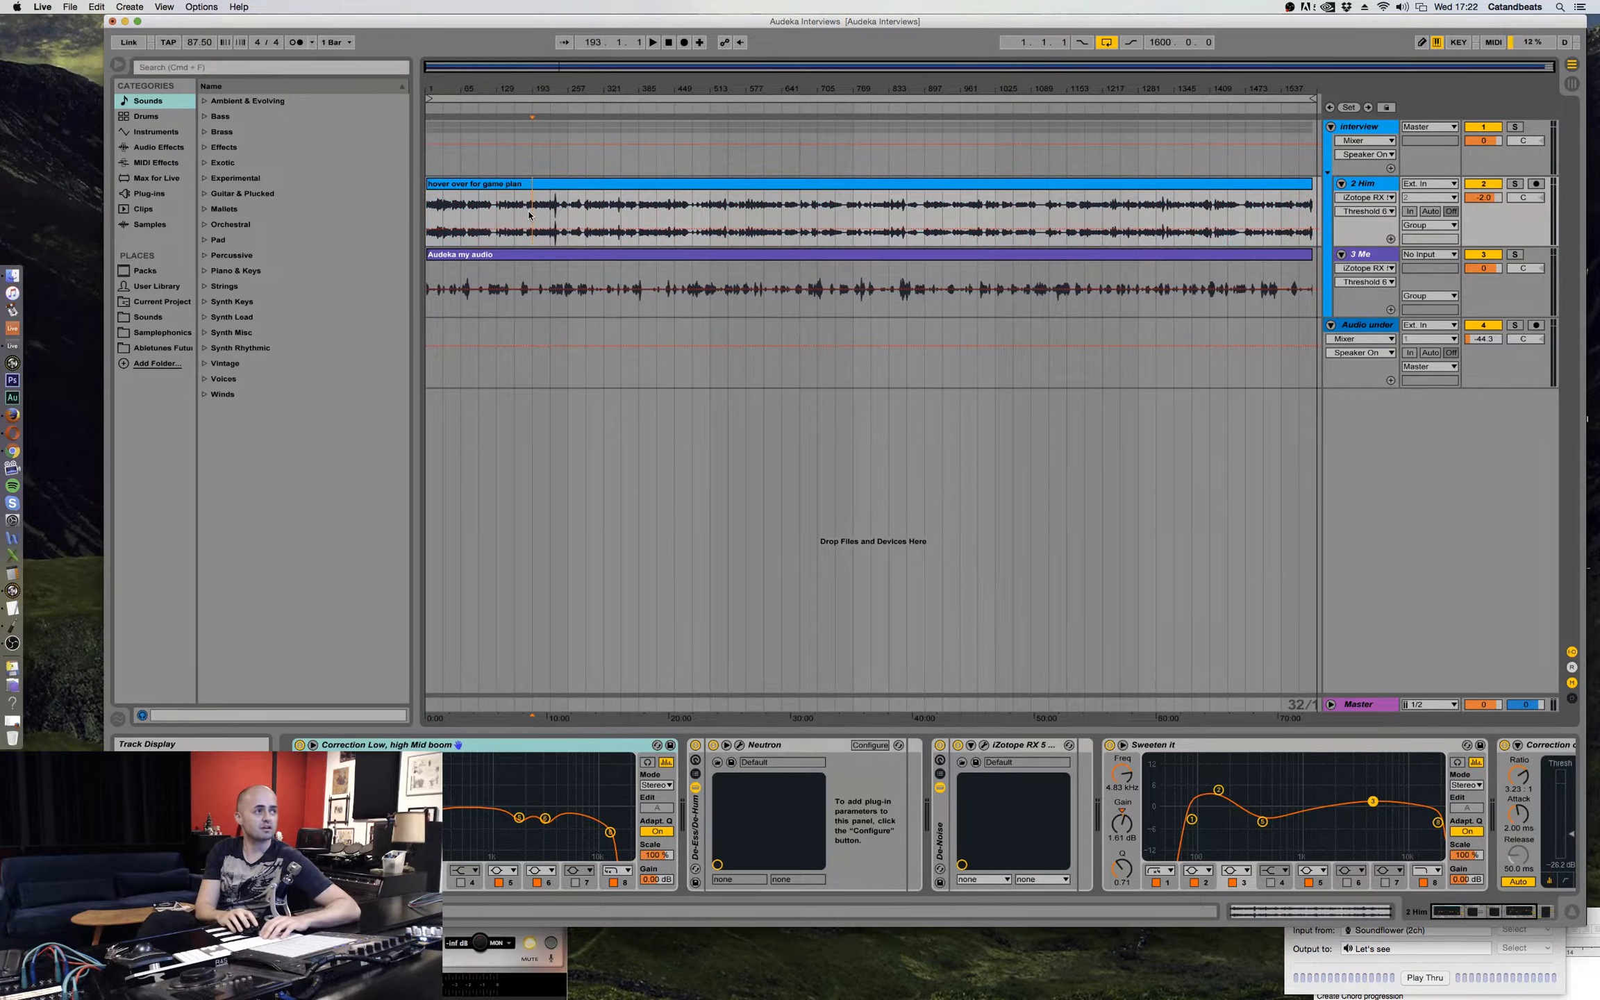
{"action": "key", "text": "b"}
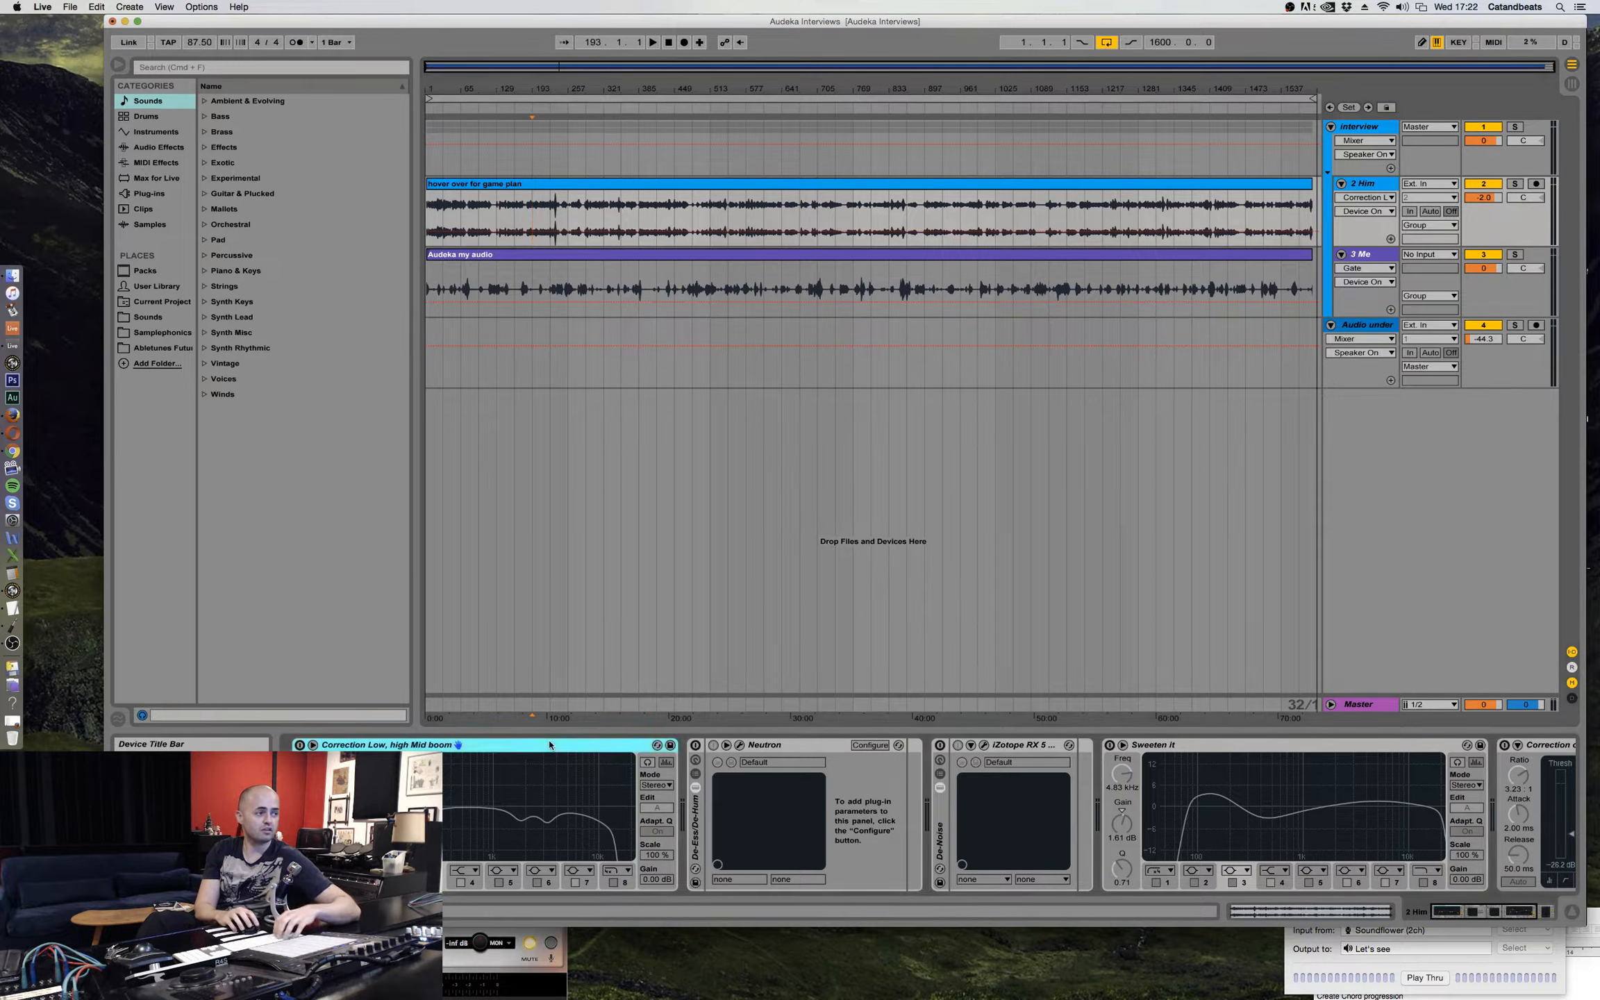
{"action": "key", "text": "super+g"}
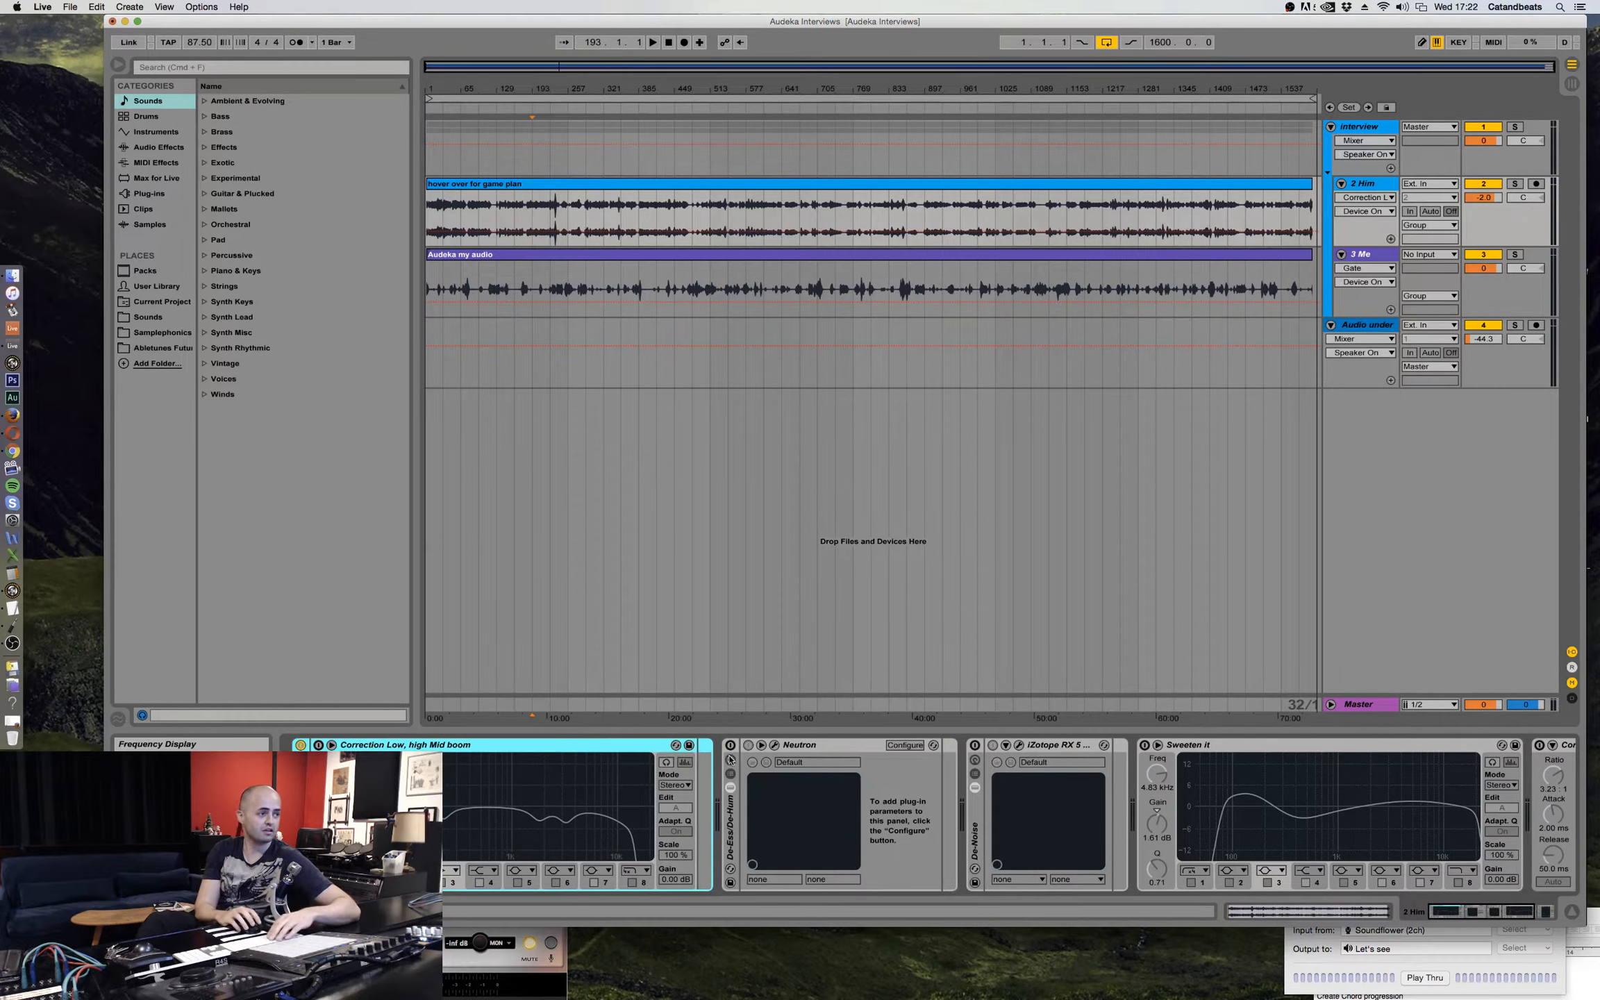
{"action": "left_click", "coordinate": [821, 745]}
{"action": "left_click_drag", "start_coordinate": [730, 824], "coordinate": [698, 820]}
{"action": "left_click_drag", "start_coordinate": [965, 820], "coordinate": [933, 829]}
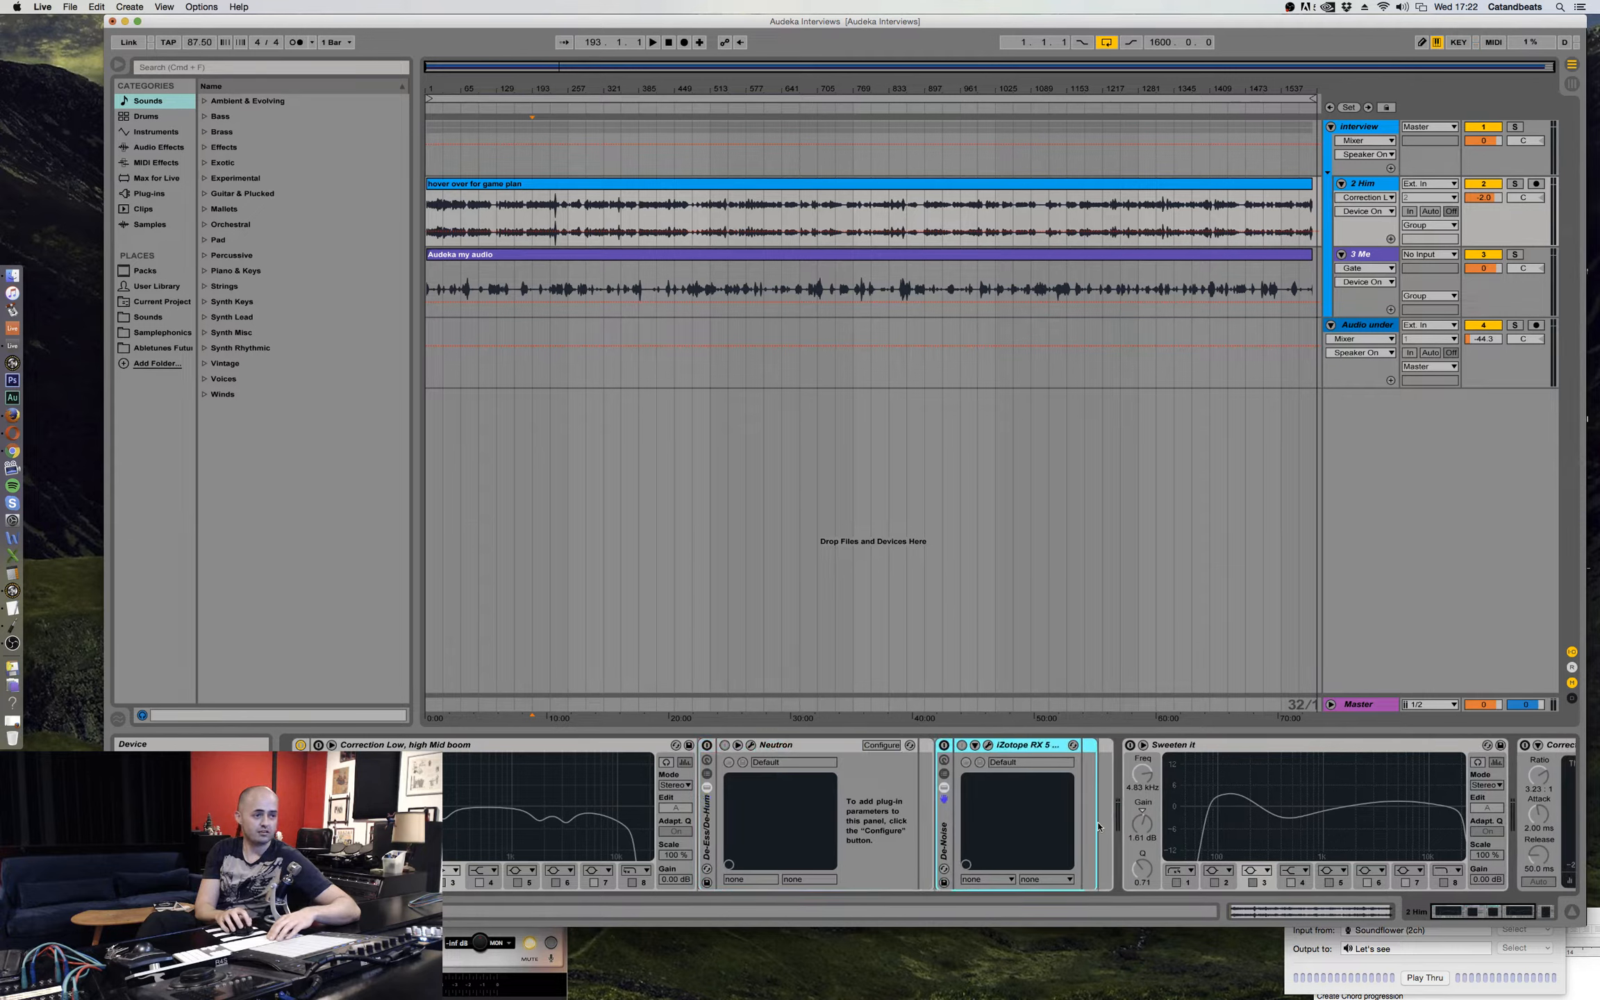
Move the Sweeten it EQ and the Correction of loudness compressor into the 2 Him rack, hide its devices and switch the rack off.
{"action": "left_click", "coordinate": [1123, 758]}
{"action": "left_click_drag", "start_coordinate": [1120, 756], "coordinate": [1088, 757]}
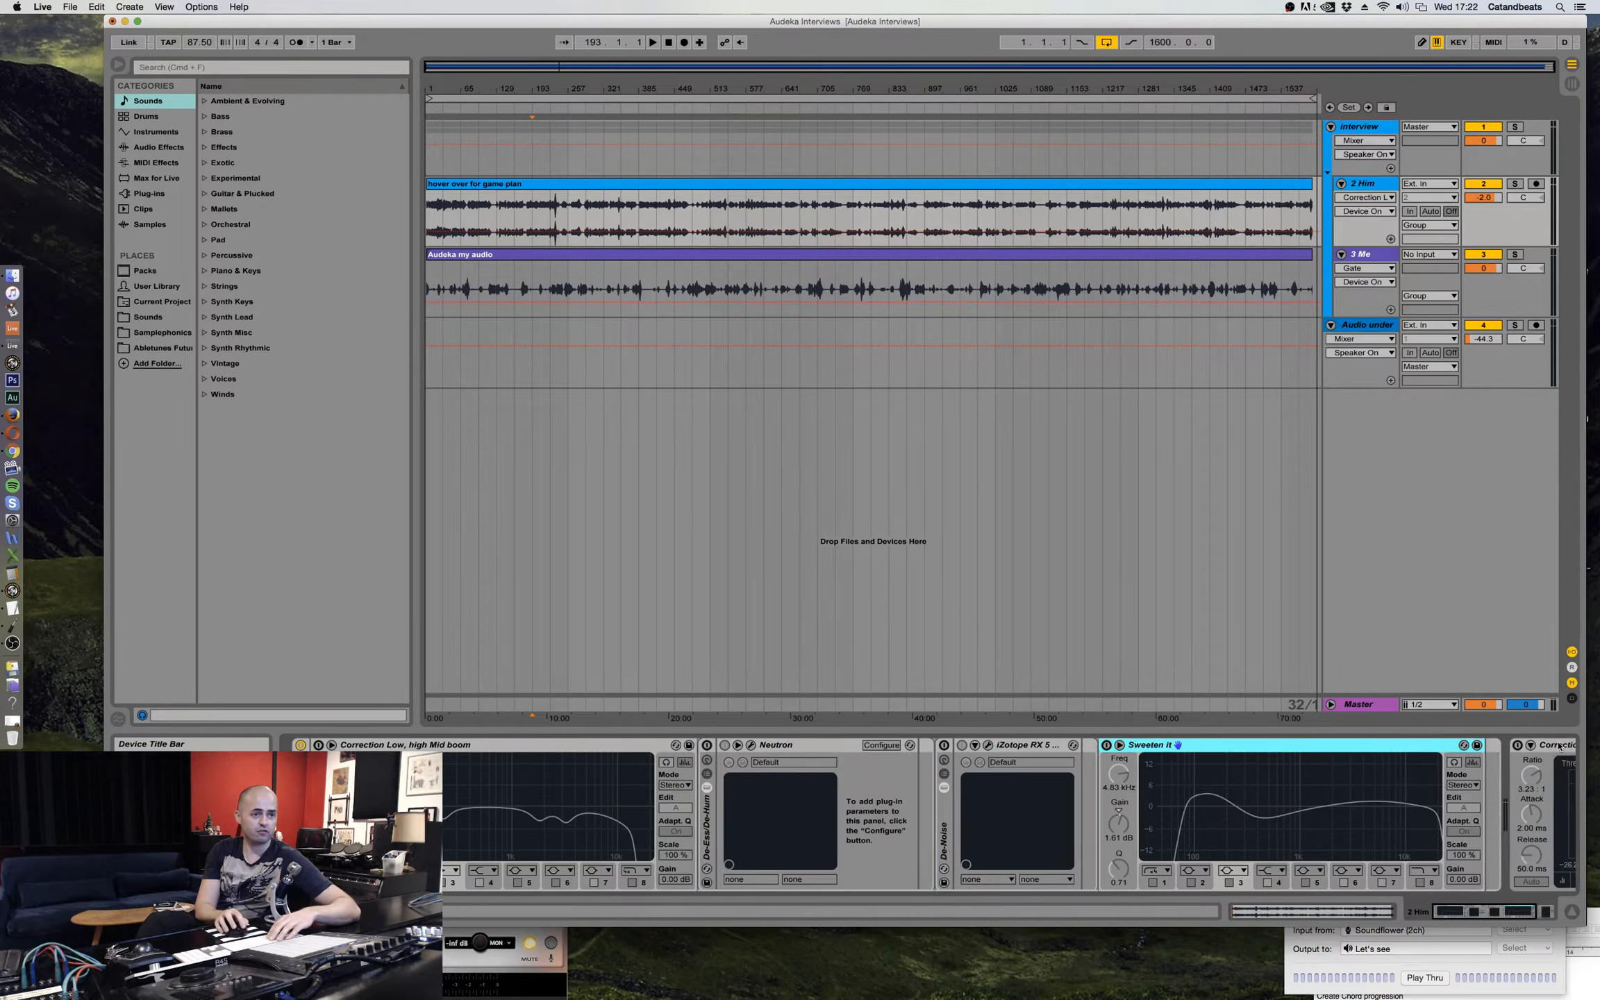
{"action": "left_click_drag", "start_coordinate": [1543, 746], "coordinate": [1354, 756]}
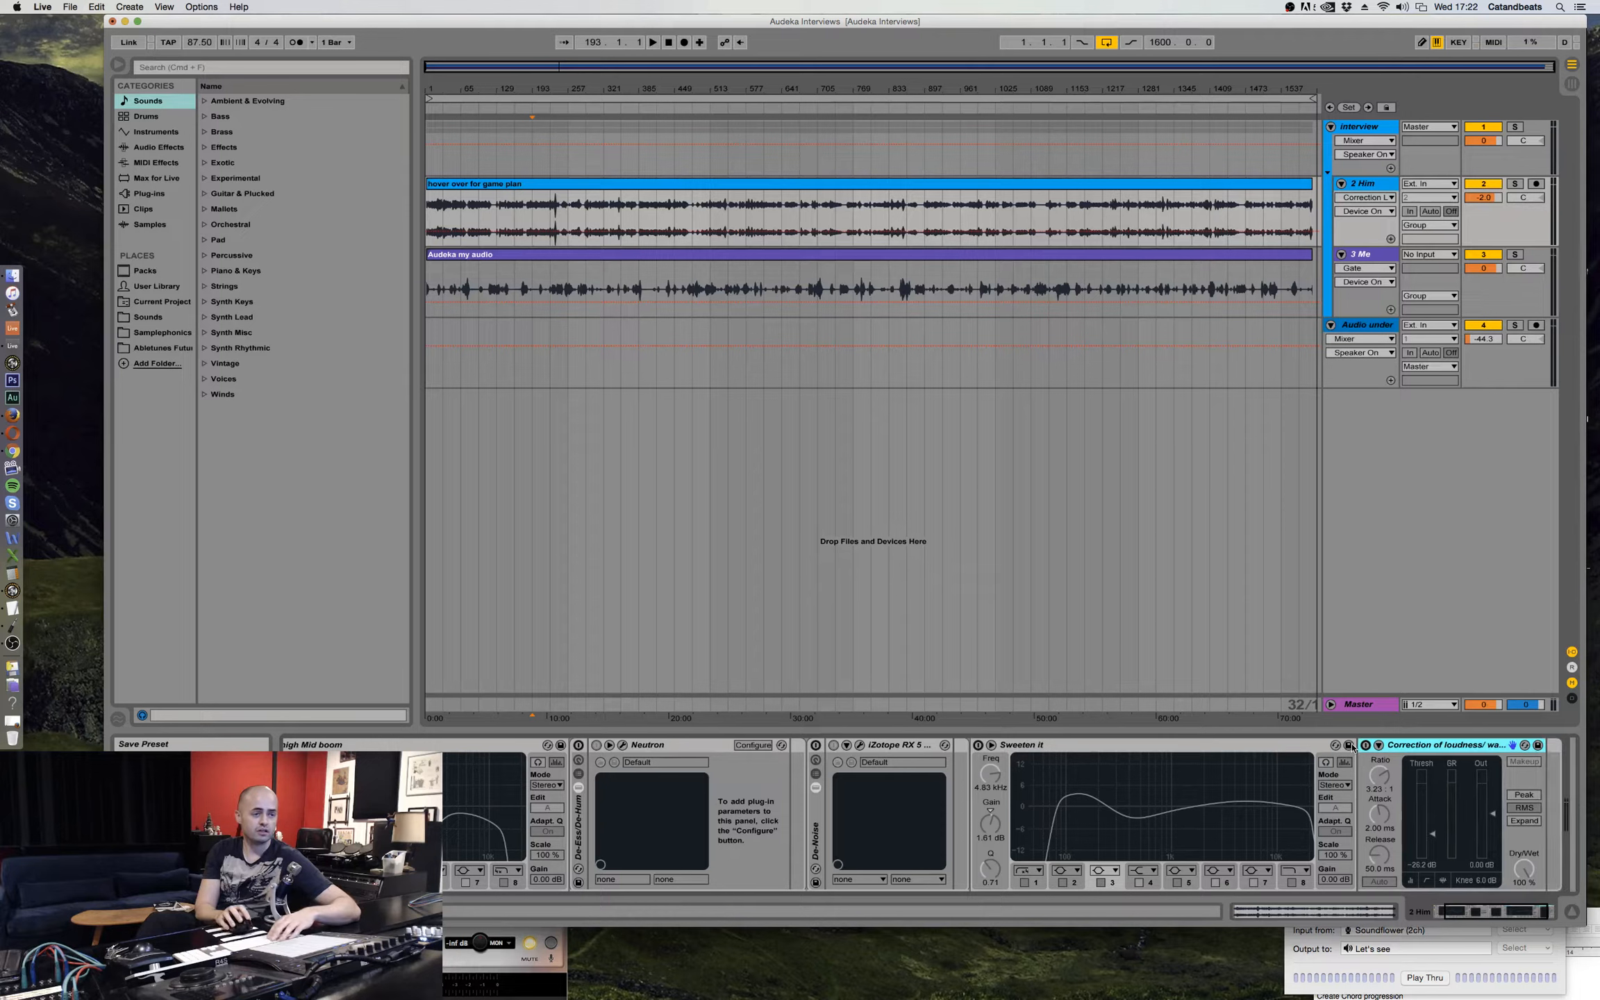
{"action": "left_click_drag", "start_coordinate": [1480, 917], "coordinate": [1462, 916]}
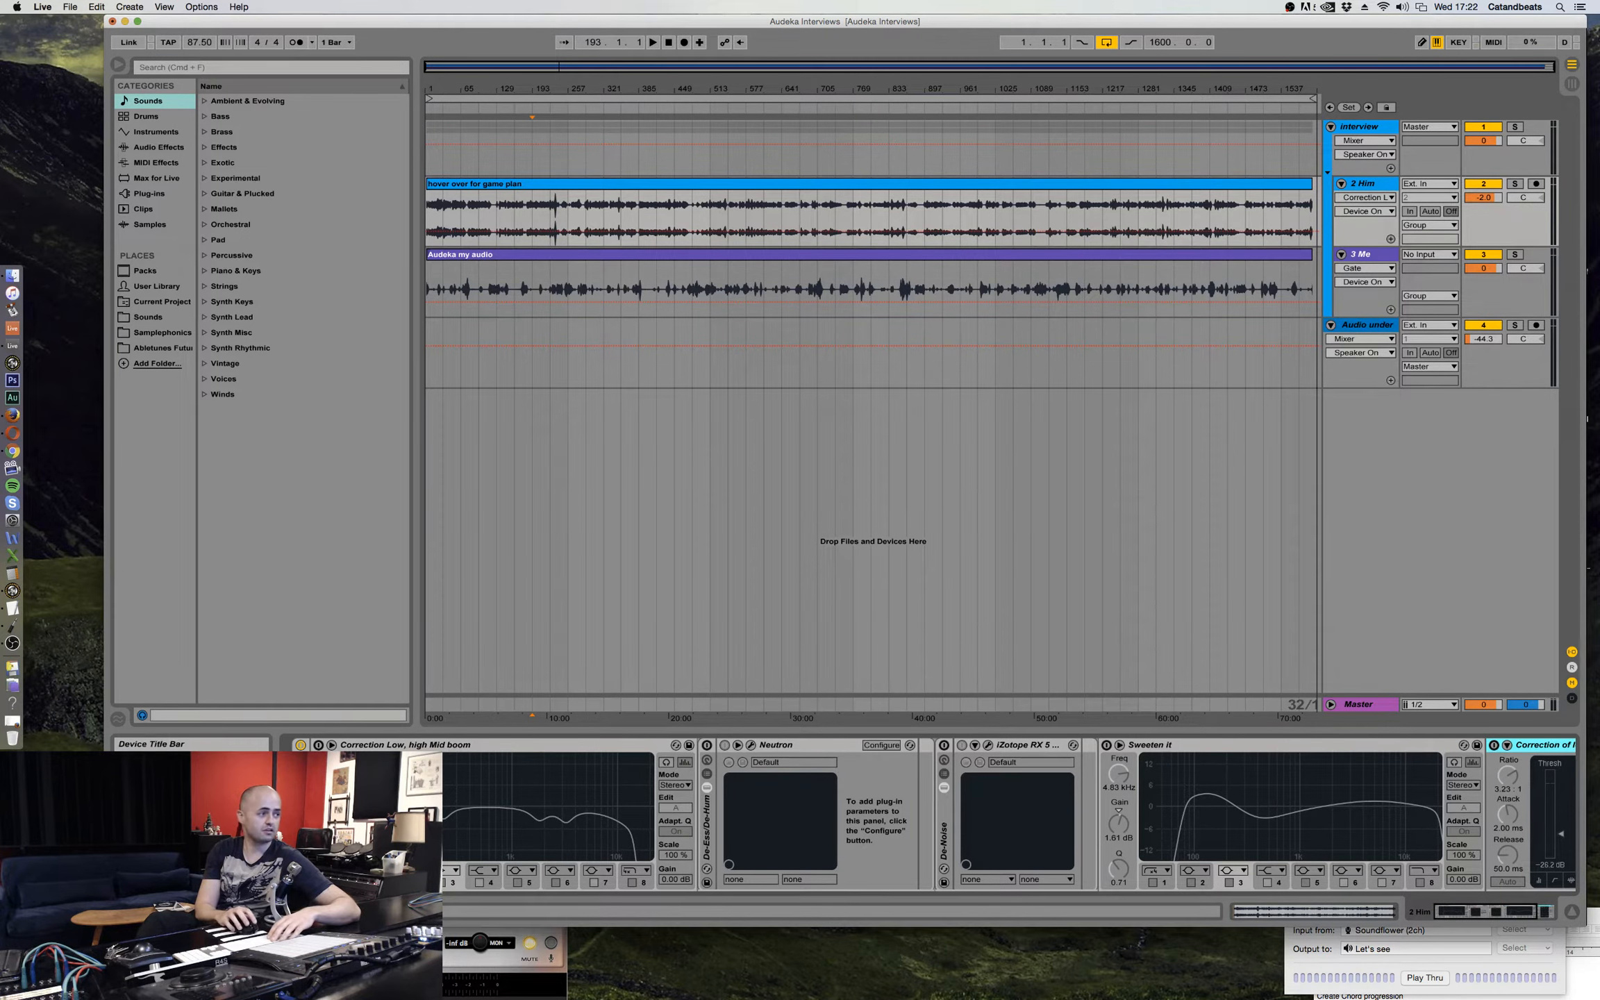
{"action": "double_click", "coordinate": [300, 798]}
{"action": "left_click", "coordinate": [299, 746]}
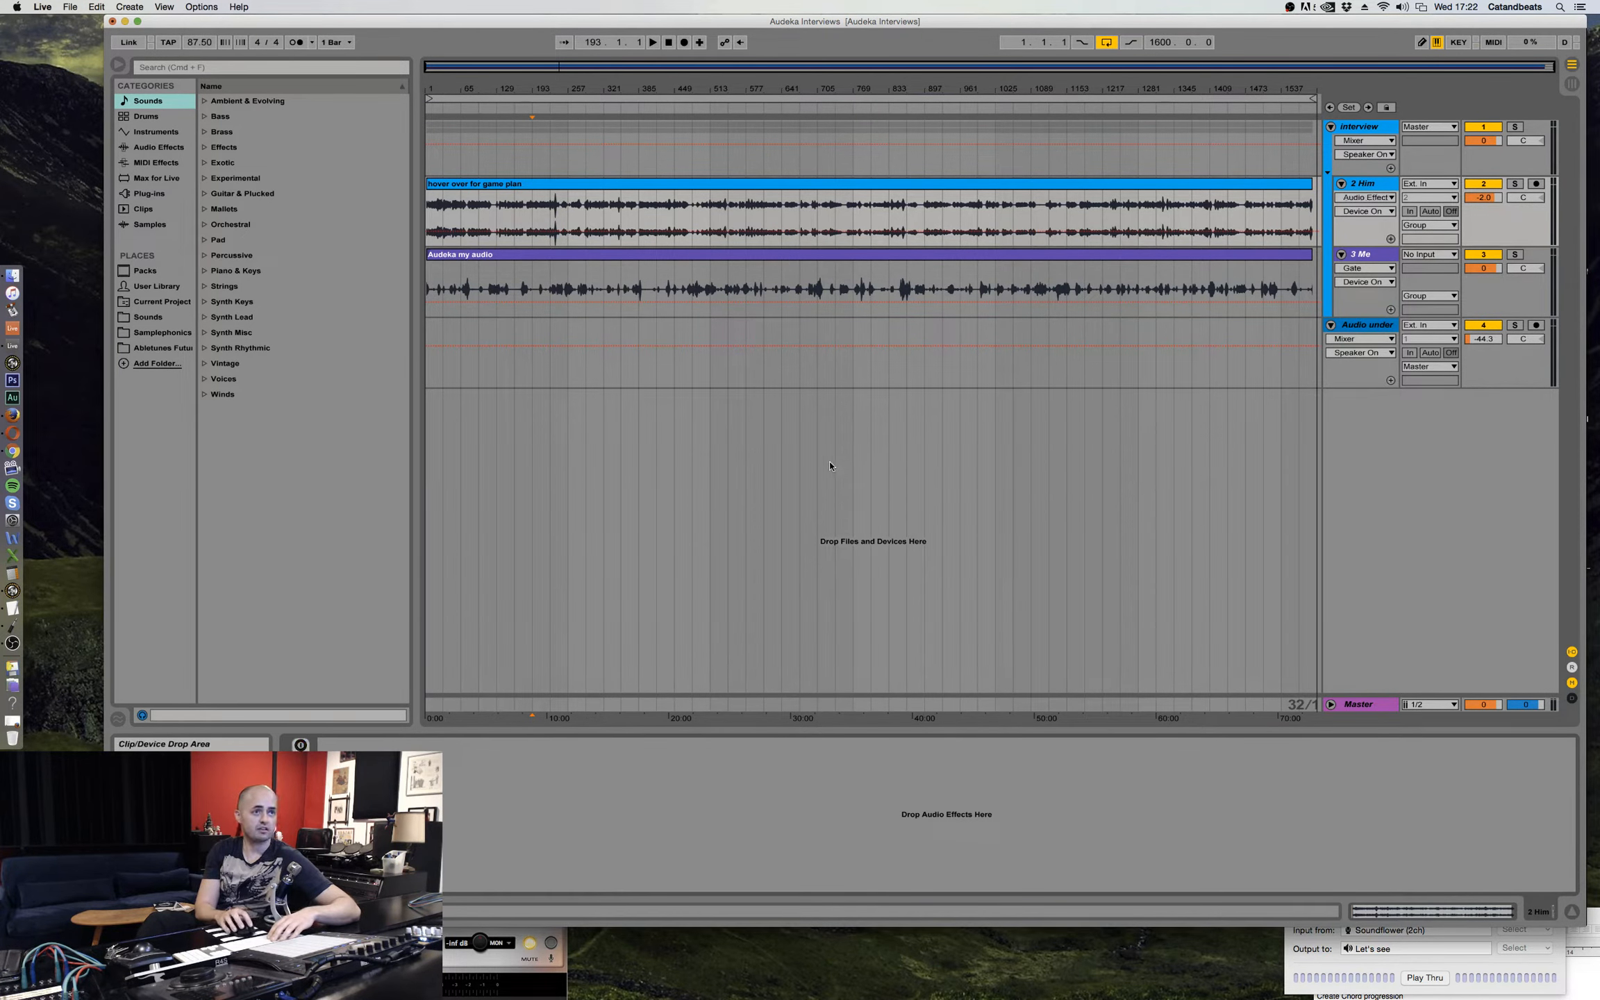
Group the Gate, both EQ Eights, Neutron and iZotope RX 5 on the 3 Me track into one rack and hide its devices.
{"action": "left_click", "coordinate": [1360, 256]}
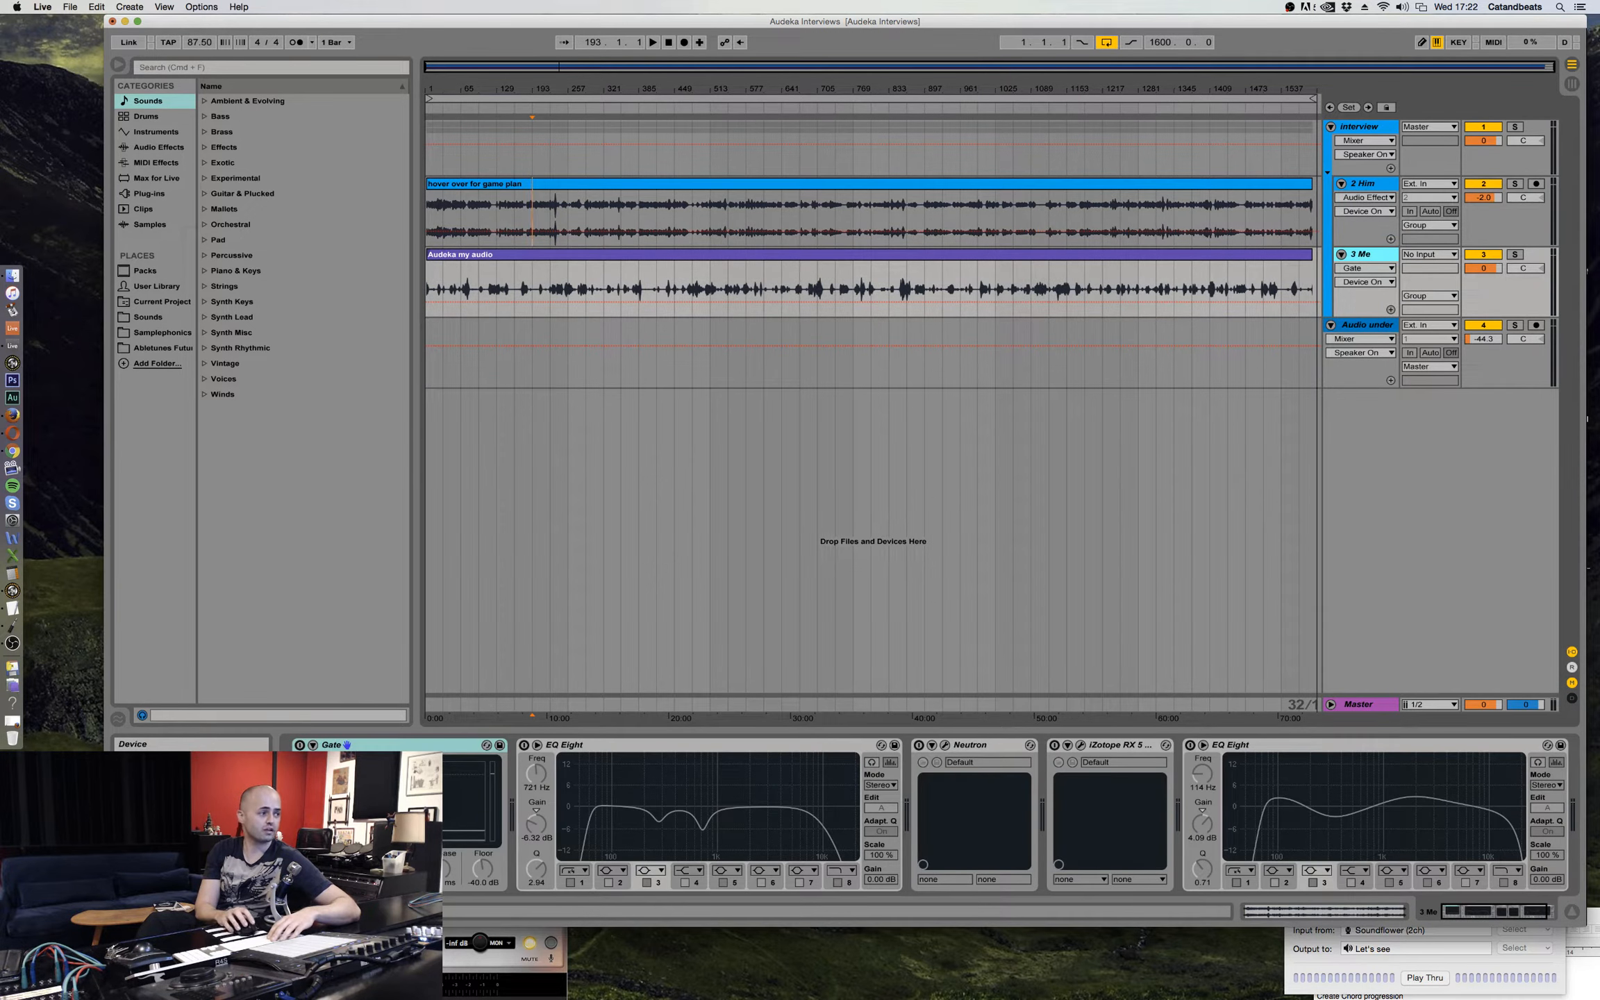
{"action": "left_click", "coordinate": [439, 747]}
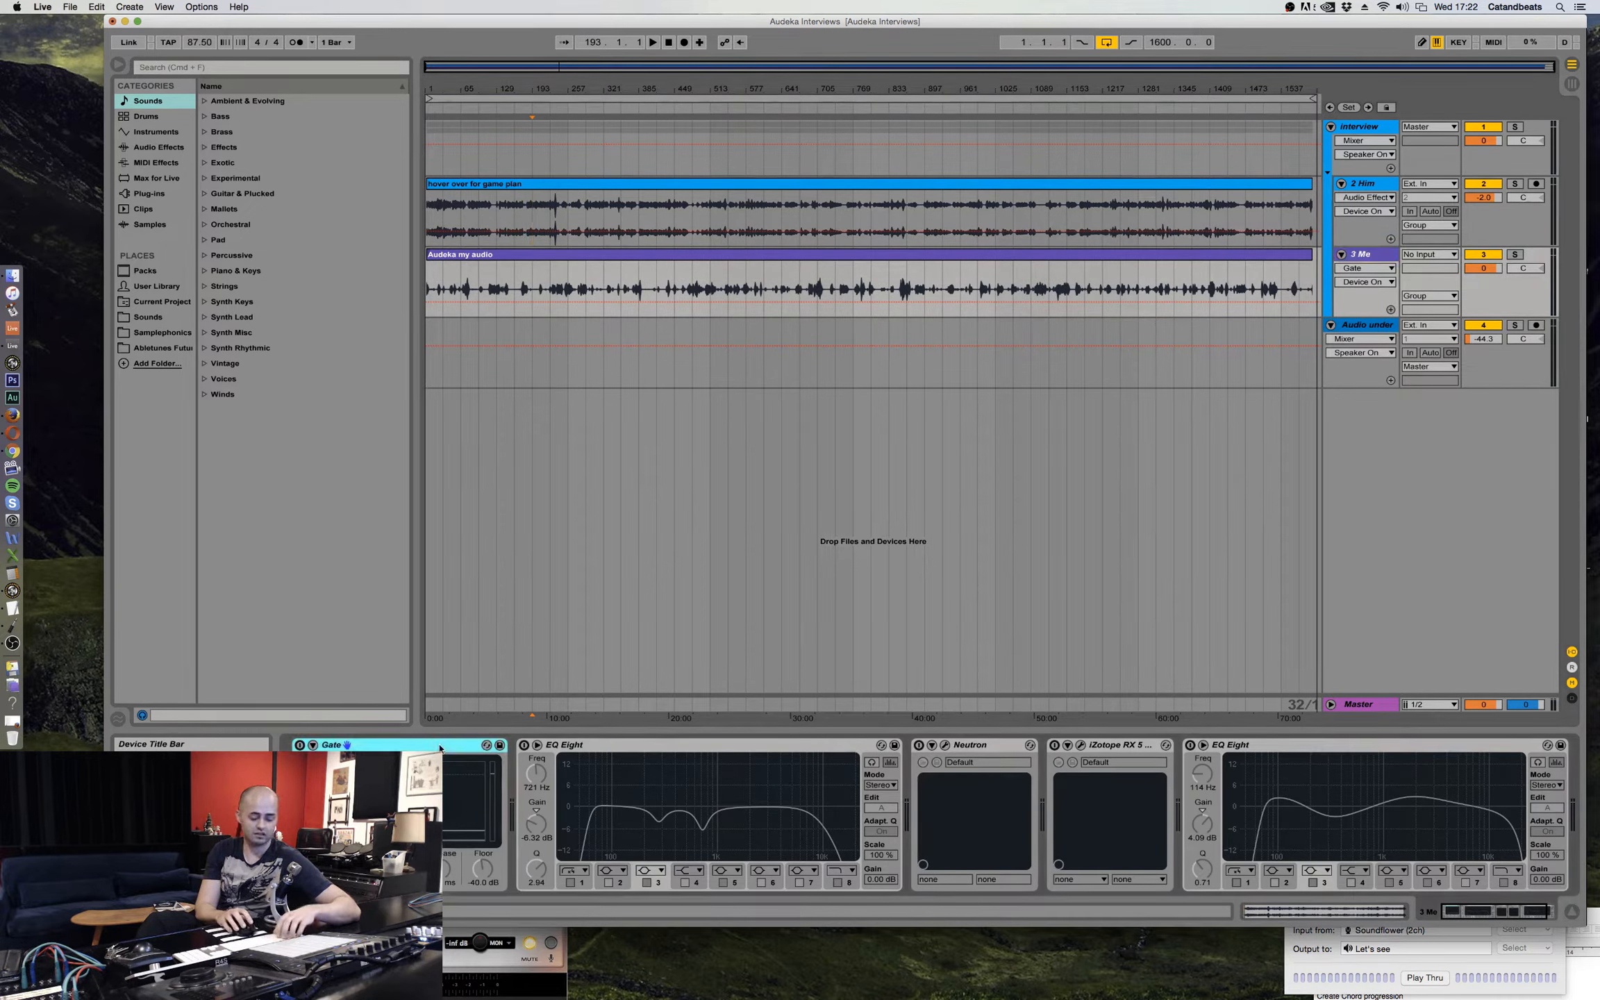
{"action": "left_click", "coordinate": [657, 745]}
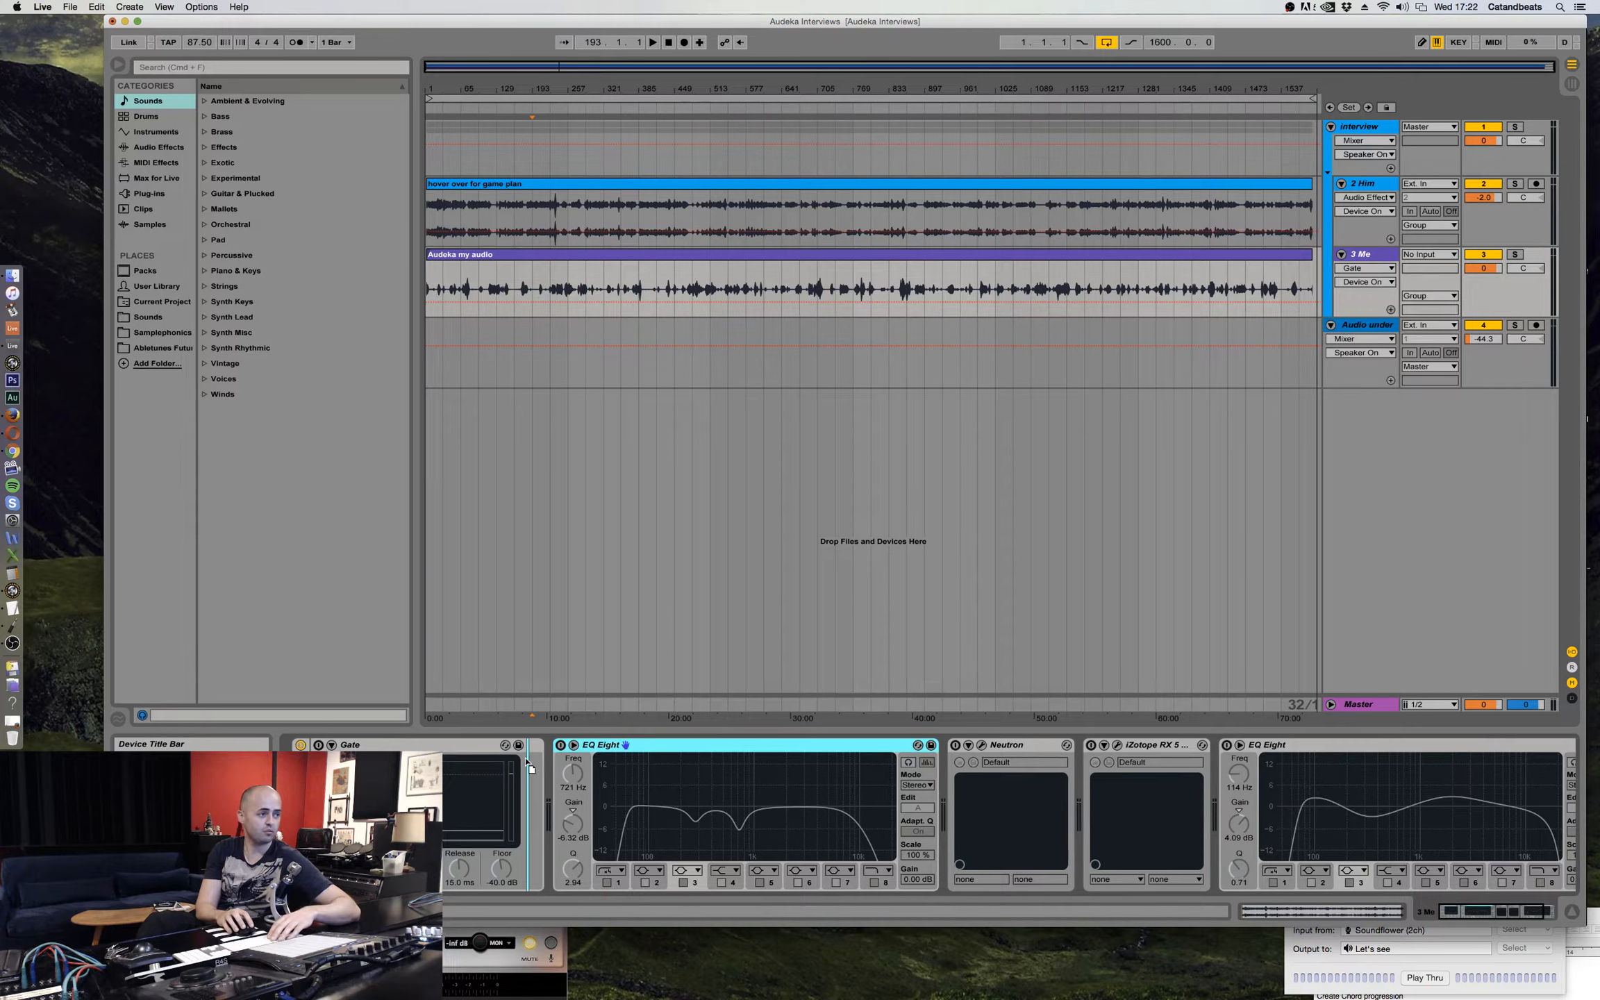
{"action": "left_click", "coordinate": [1016, 747]}
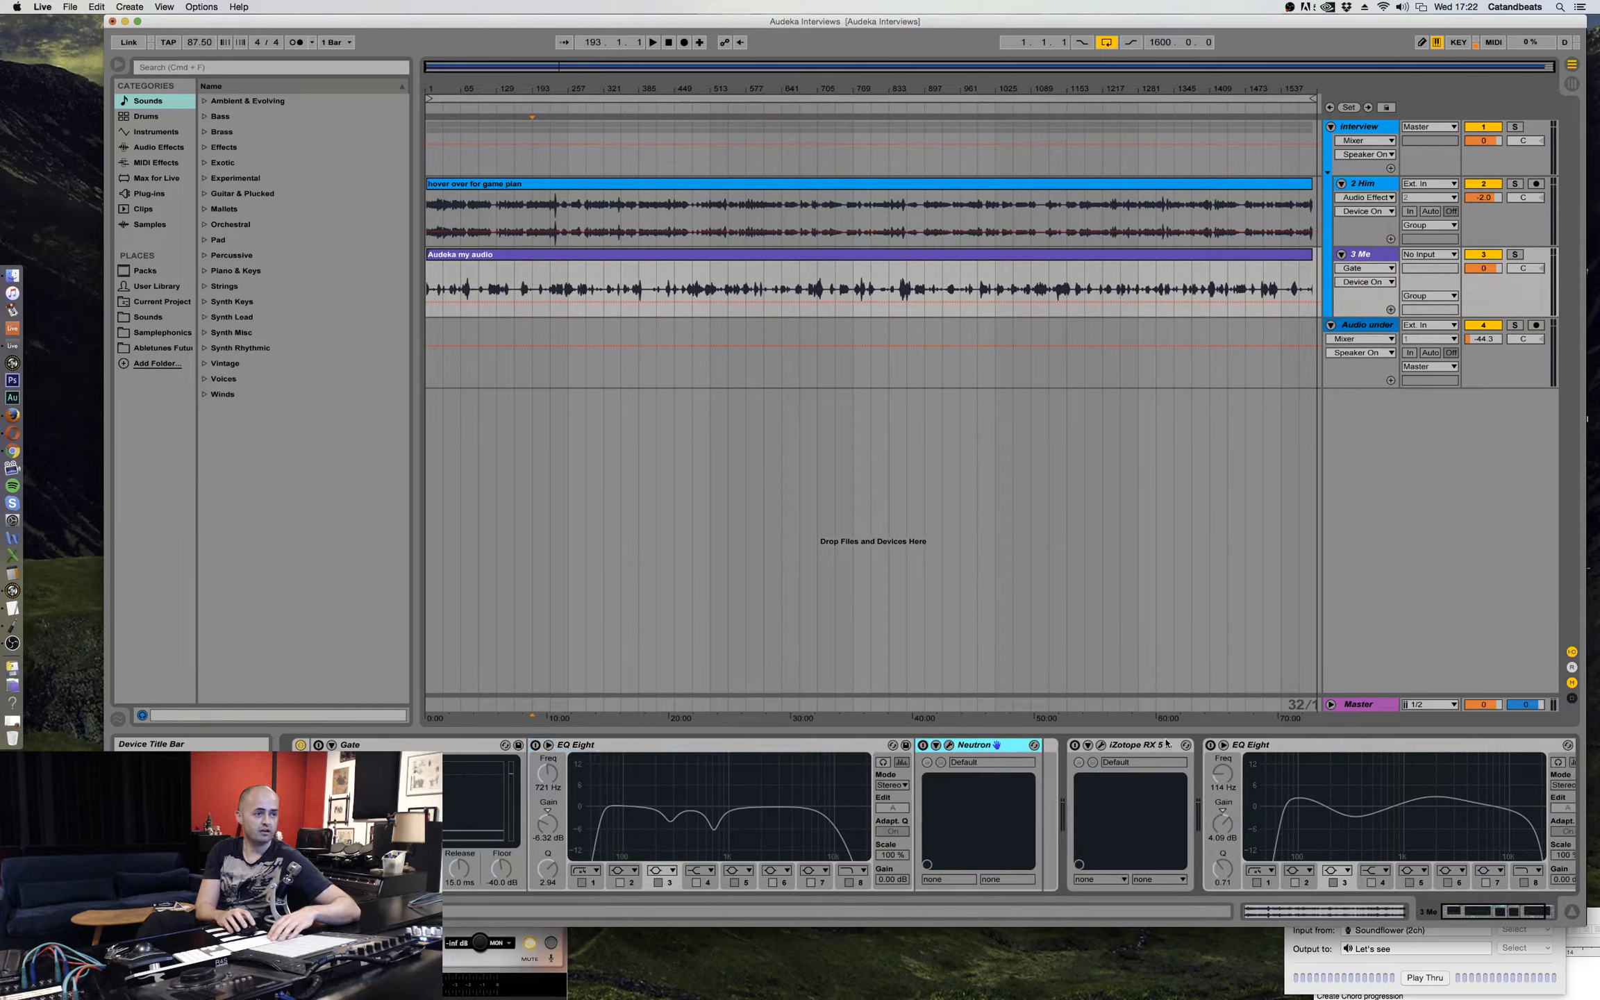
{"action": "left_click", "coordinate": [1135, 748]}
{"action": "left_click", "coordinate": [1226, 755]}
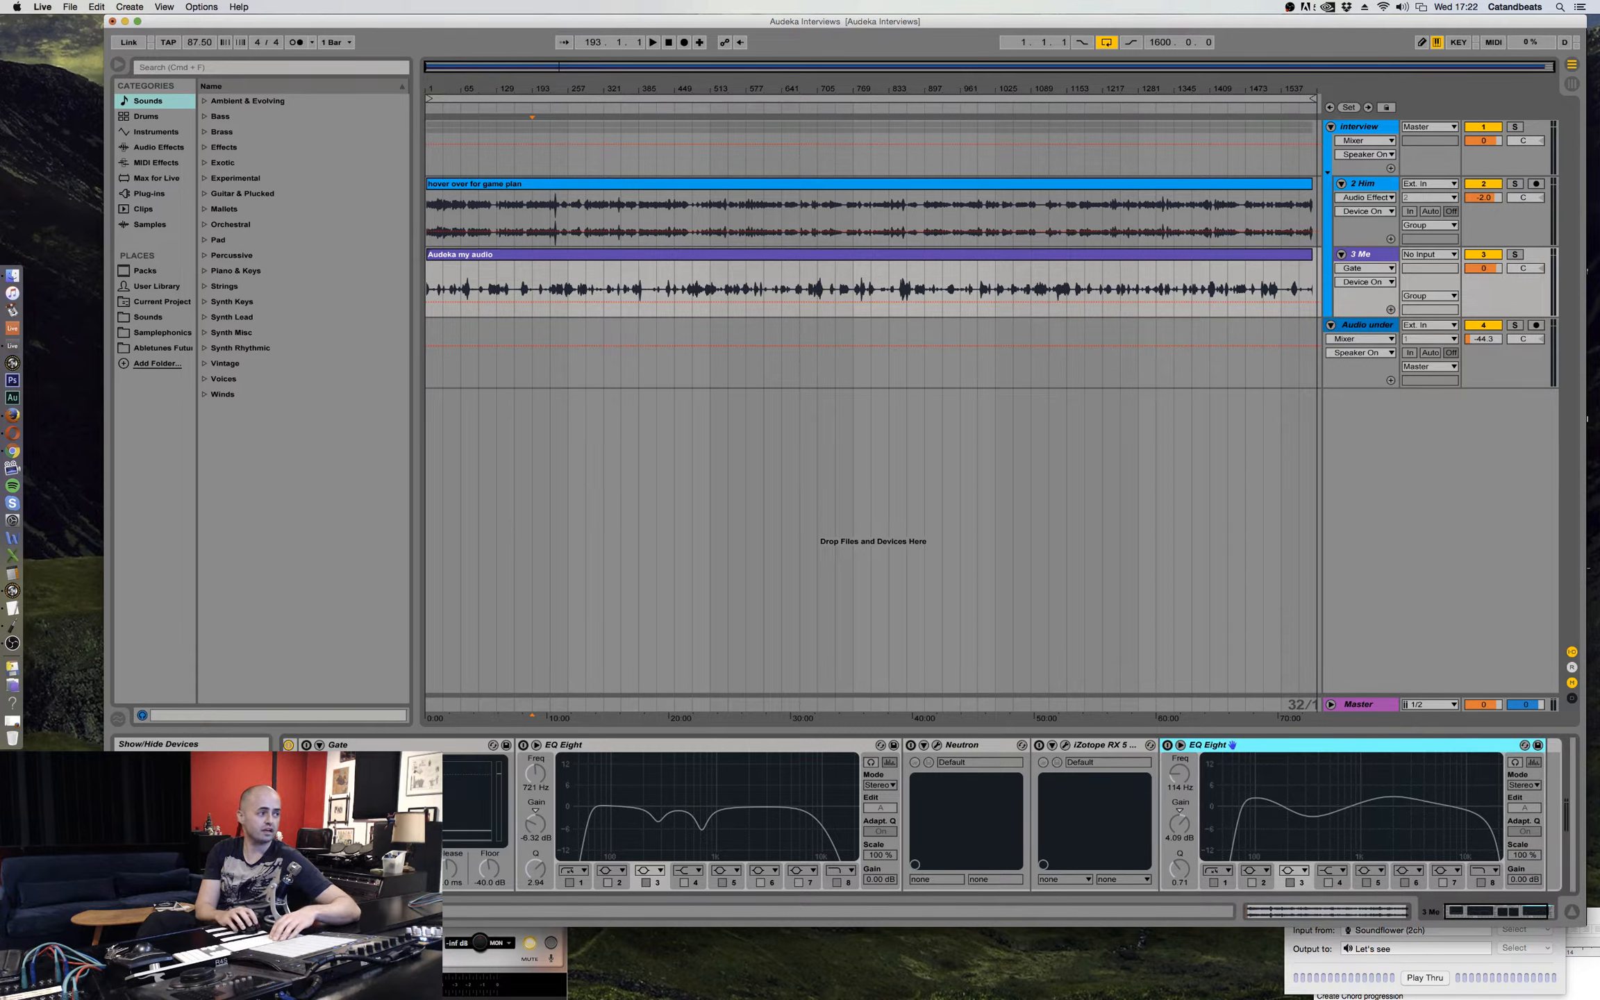
{"action": "key", "text": "super+a"}
{"action": "key", "text": "Delete"}
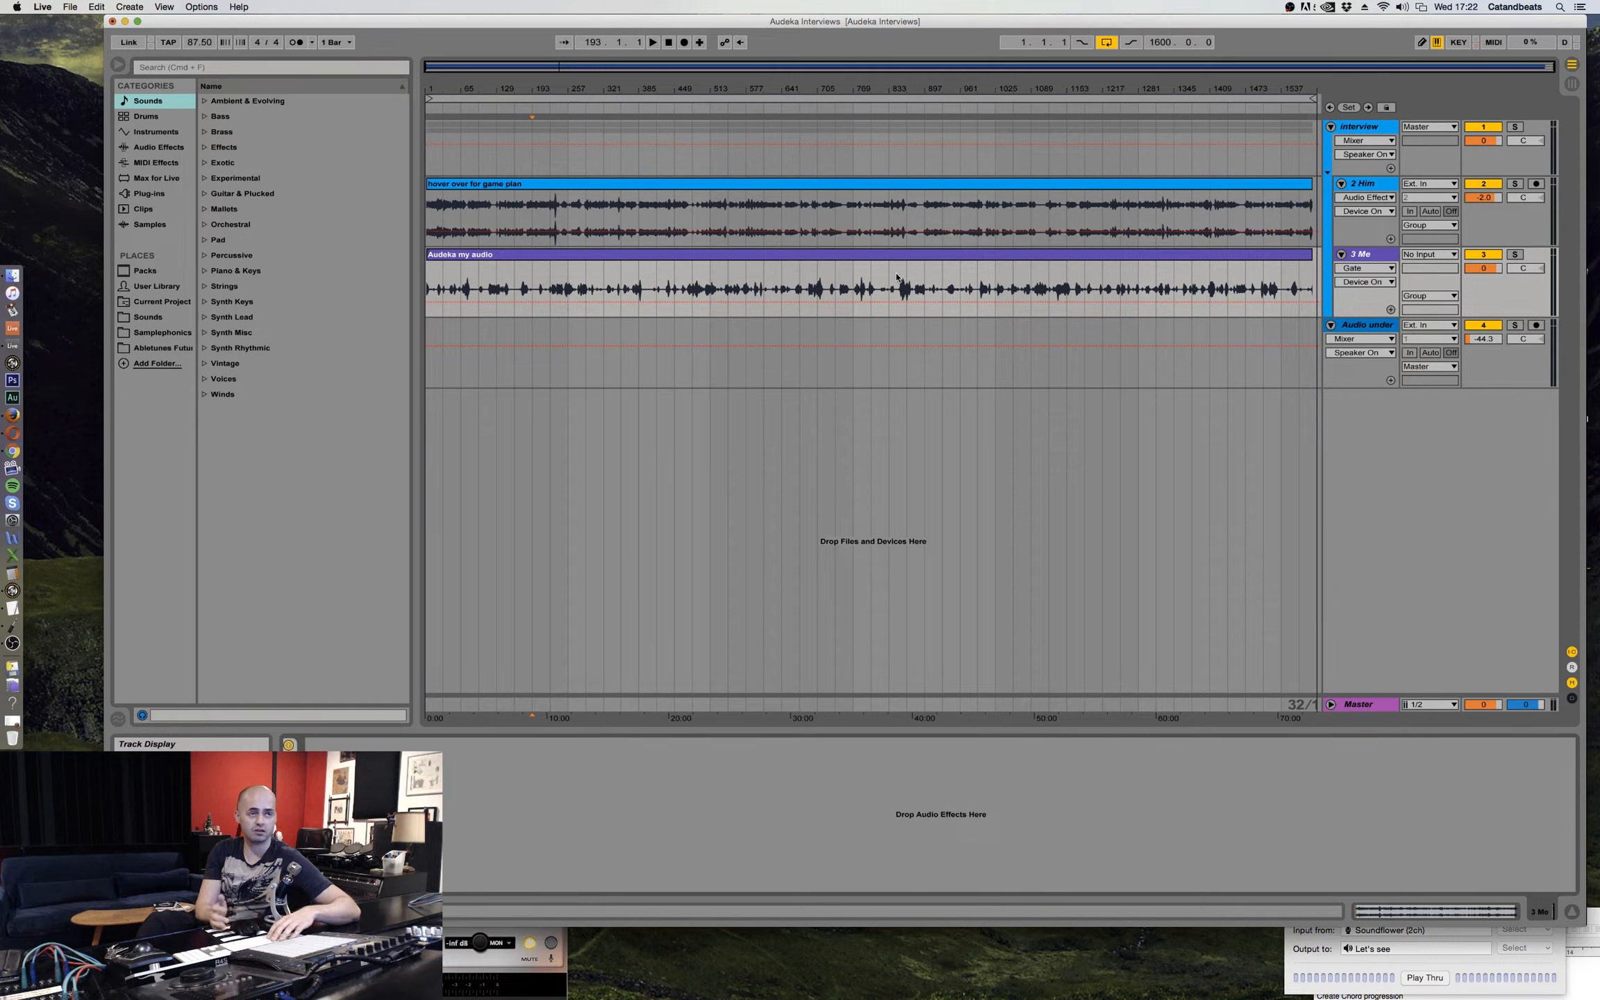
Open the iZotope Insight meter on the Master track, check the loudness display and close it.
{"action": "left_click", "coordinate": [894, 188]}
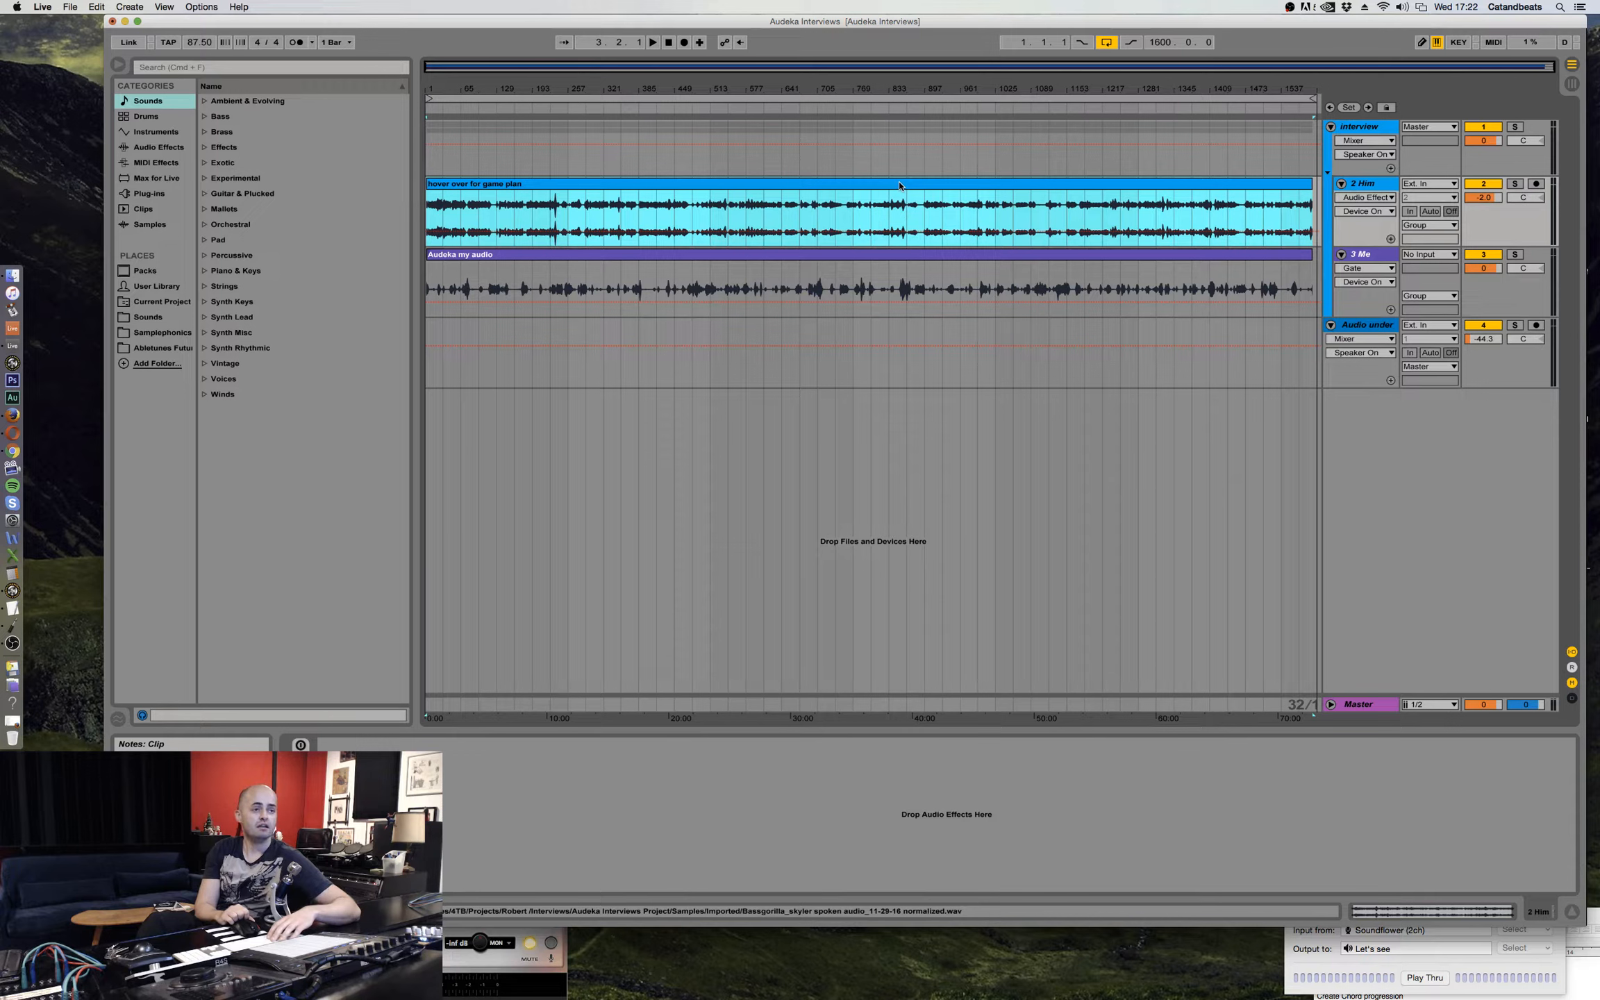
{"action": "left_click", "coordinate": [1358, 704]}
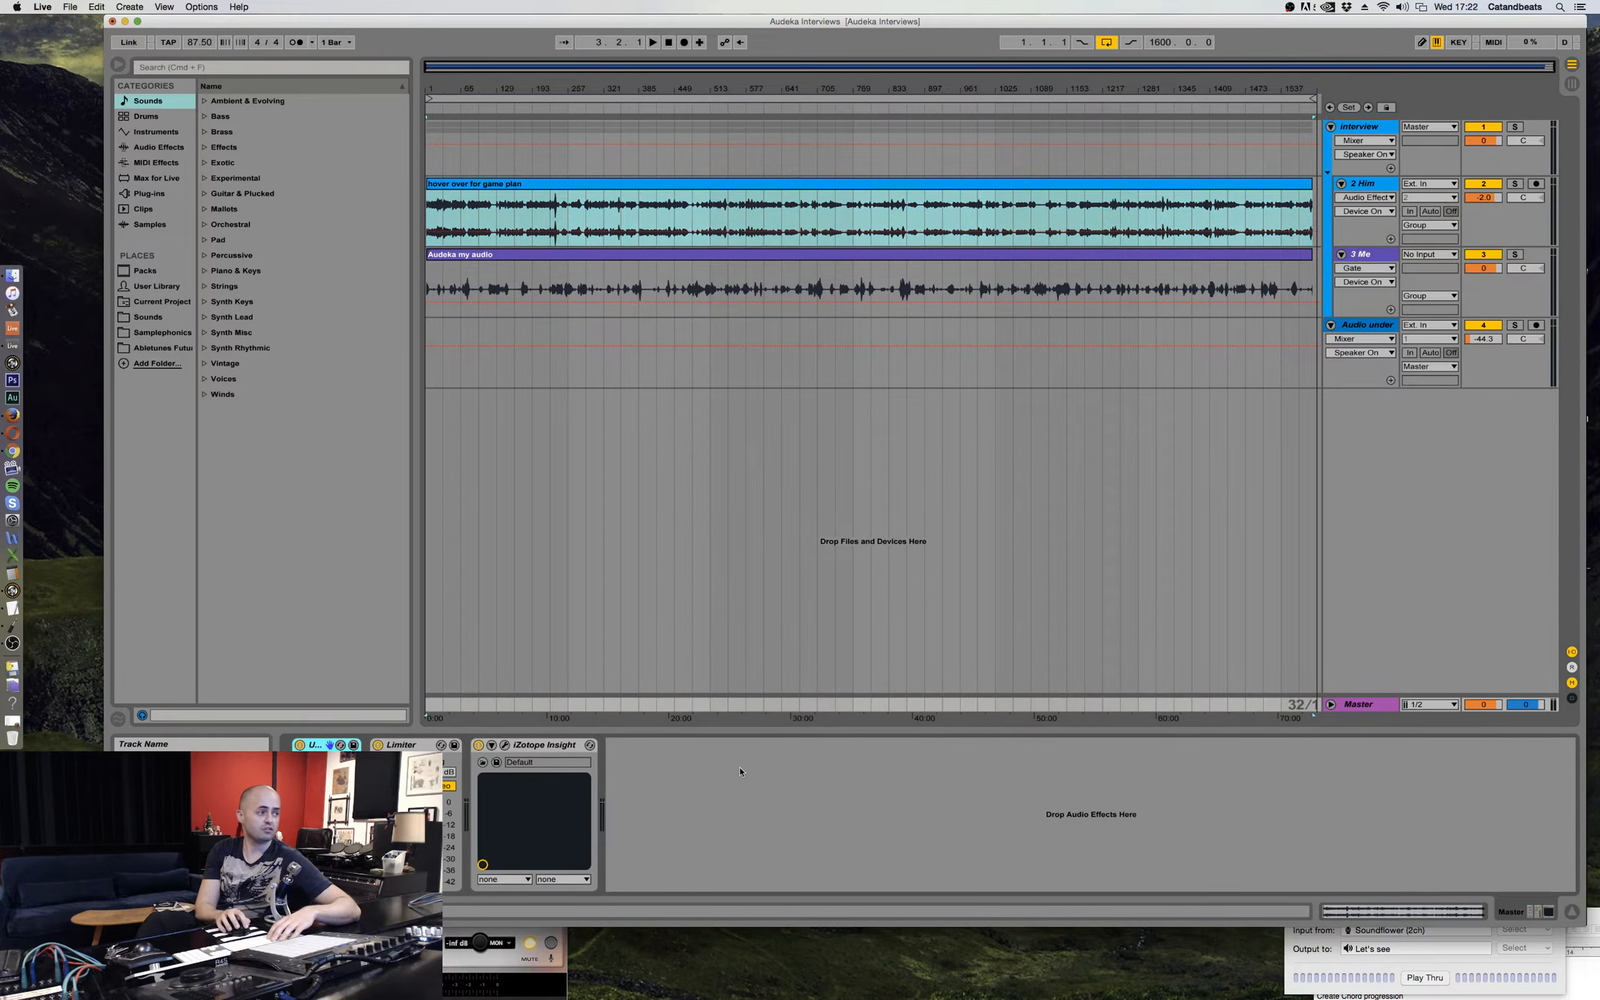
{"action": "left_click", "coordinate": [496, 762]}
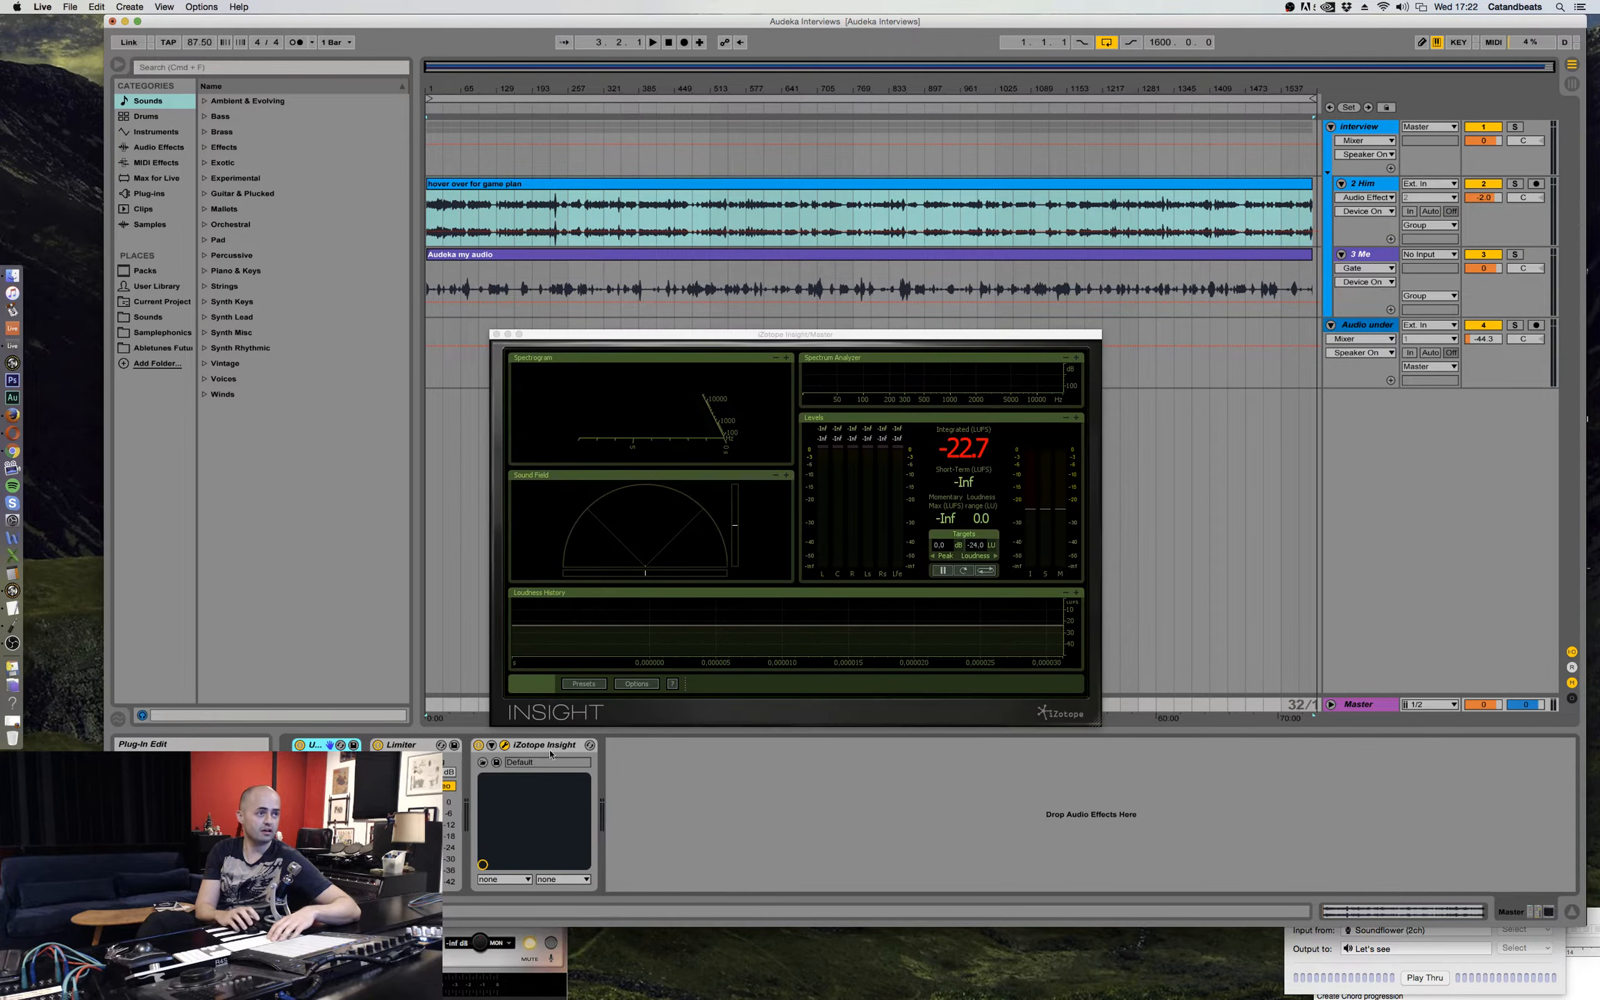
{"action": "left_click", "coordinate": [495, 335]}
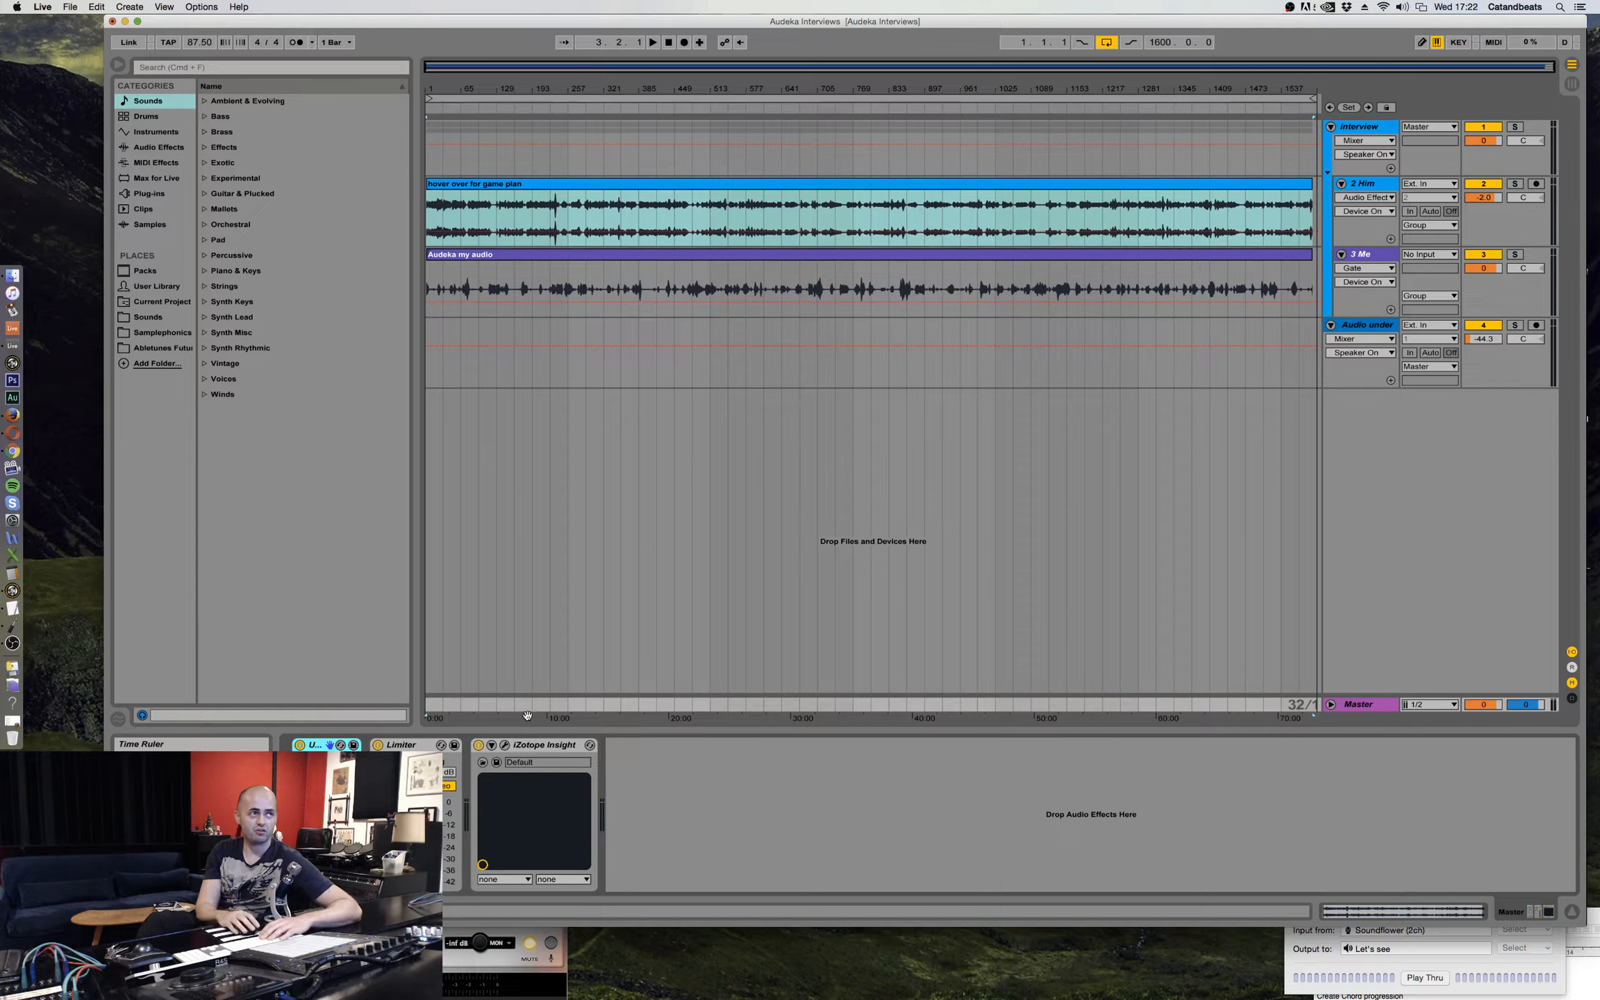
Isolate the 2 Him track by muting and folding the 3 Me track and soloing 2 Him.
{"action": "left_click", "coordinate": [555, 288]}
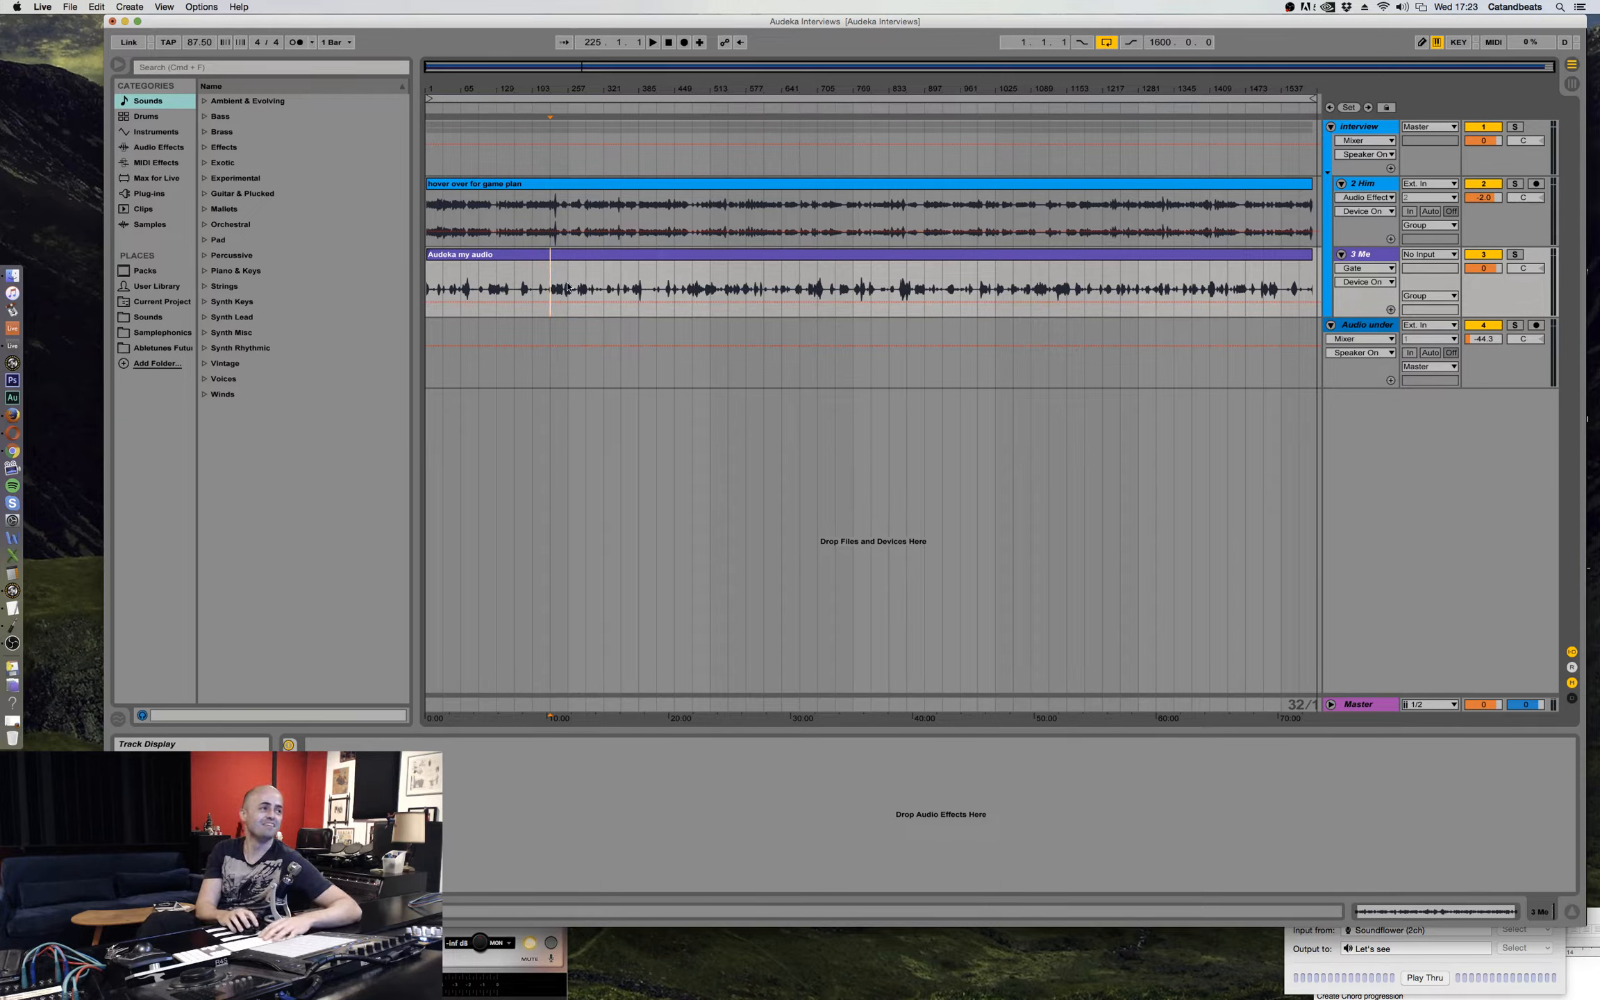
{"action": "left_click", "coordinate": [1377, 186]}
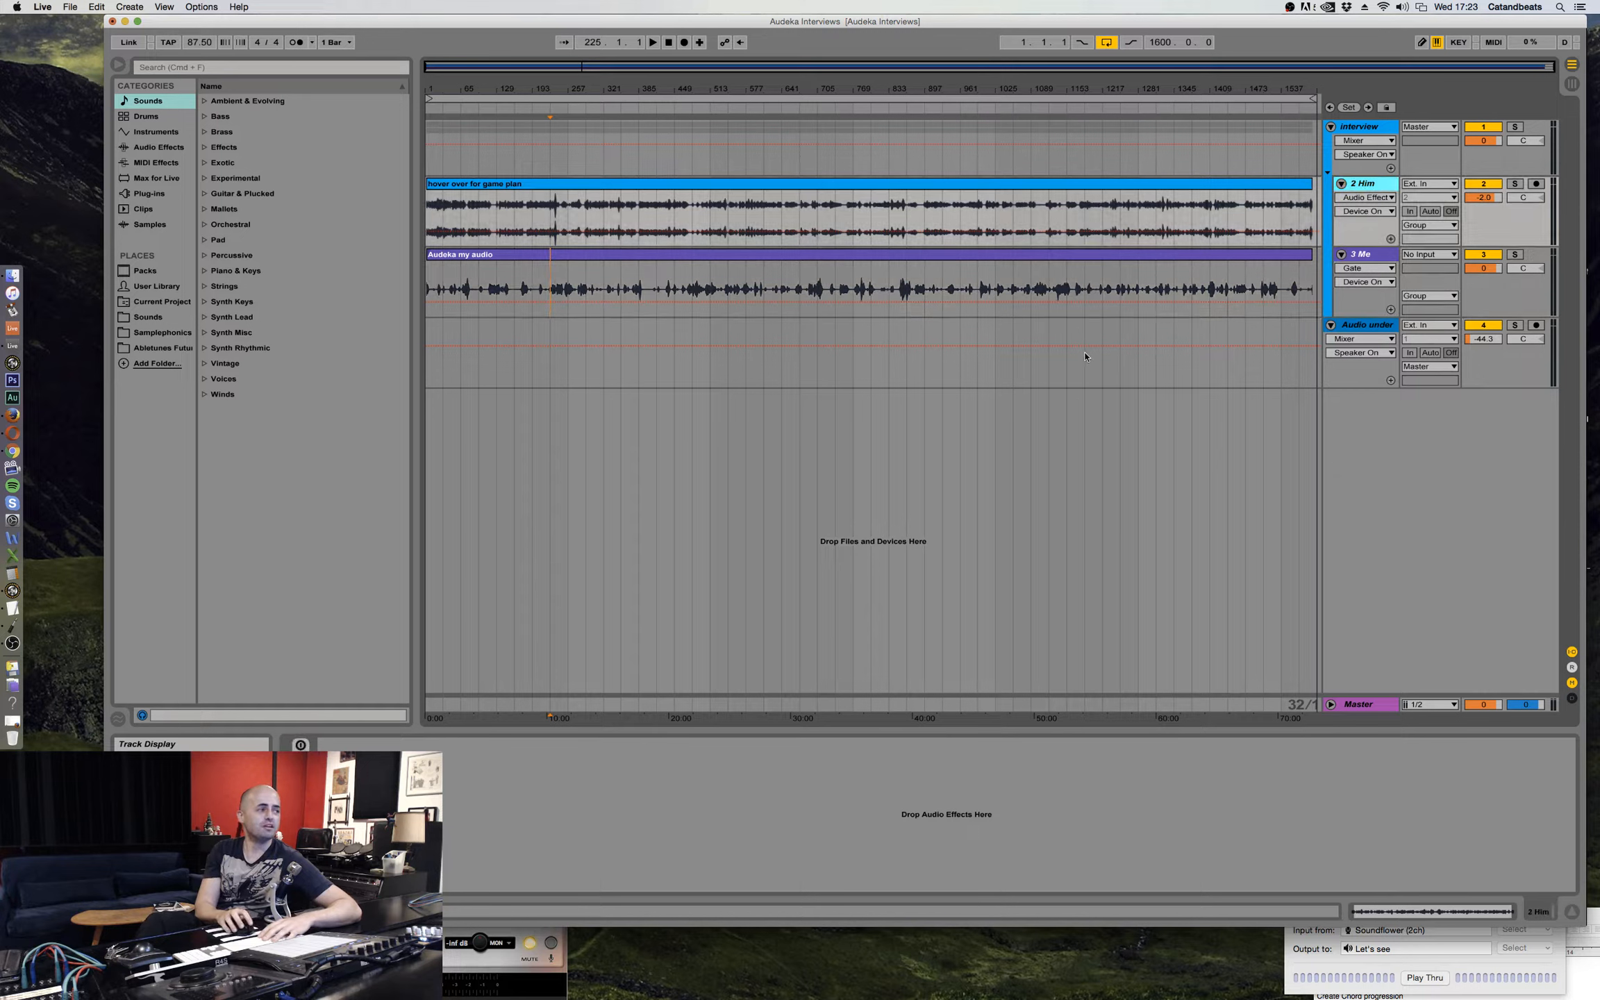
{"action": "left_click", "coordinate": [1484, 255]}
{"action": "left_click", "coordinate": [1517, 185]}
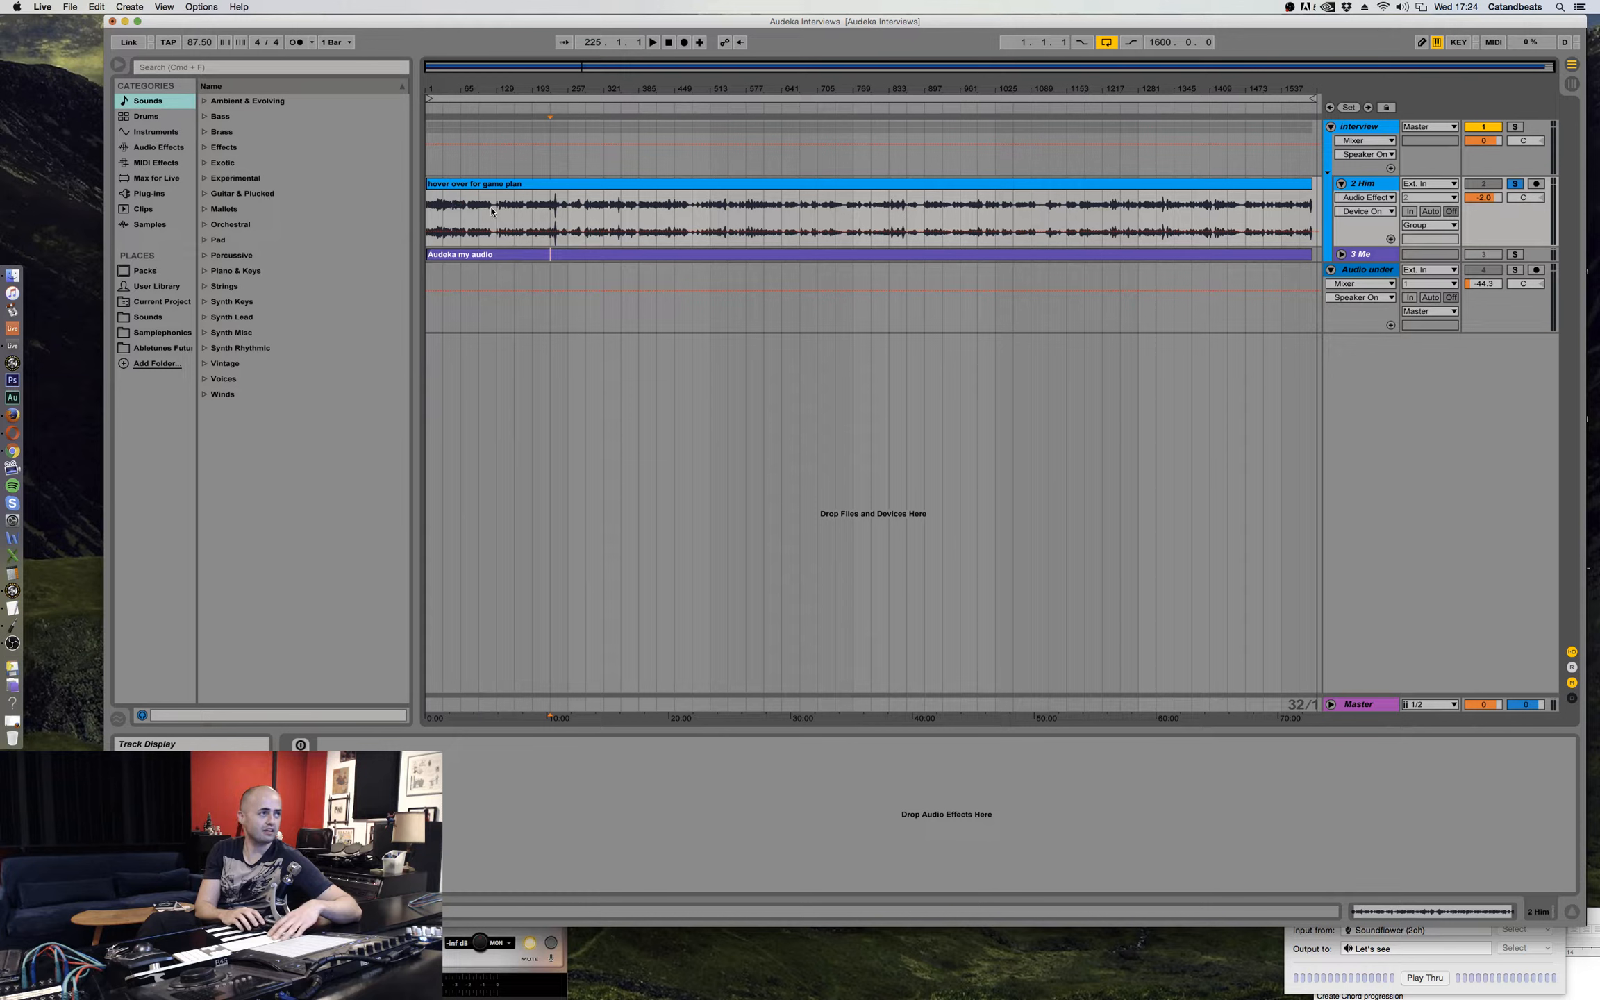
Loop a 32-bar passage of the 2 Him clip starting at bar 577 and play it.
{"action": "left_click_drag", "start_coordinate": [497, 211], "coordinate": [430, 213]}
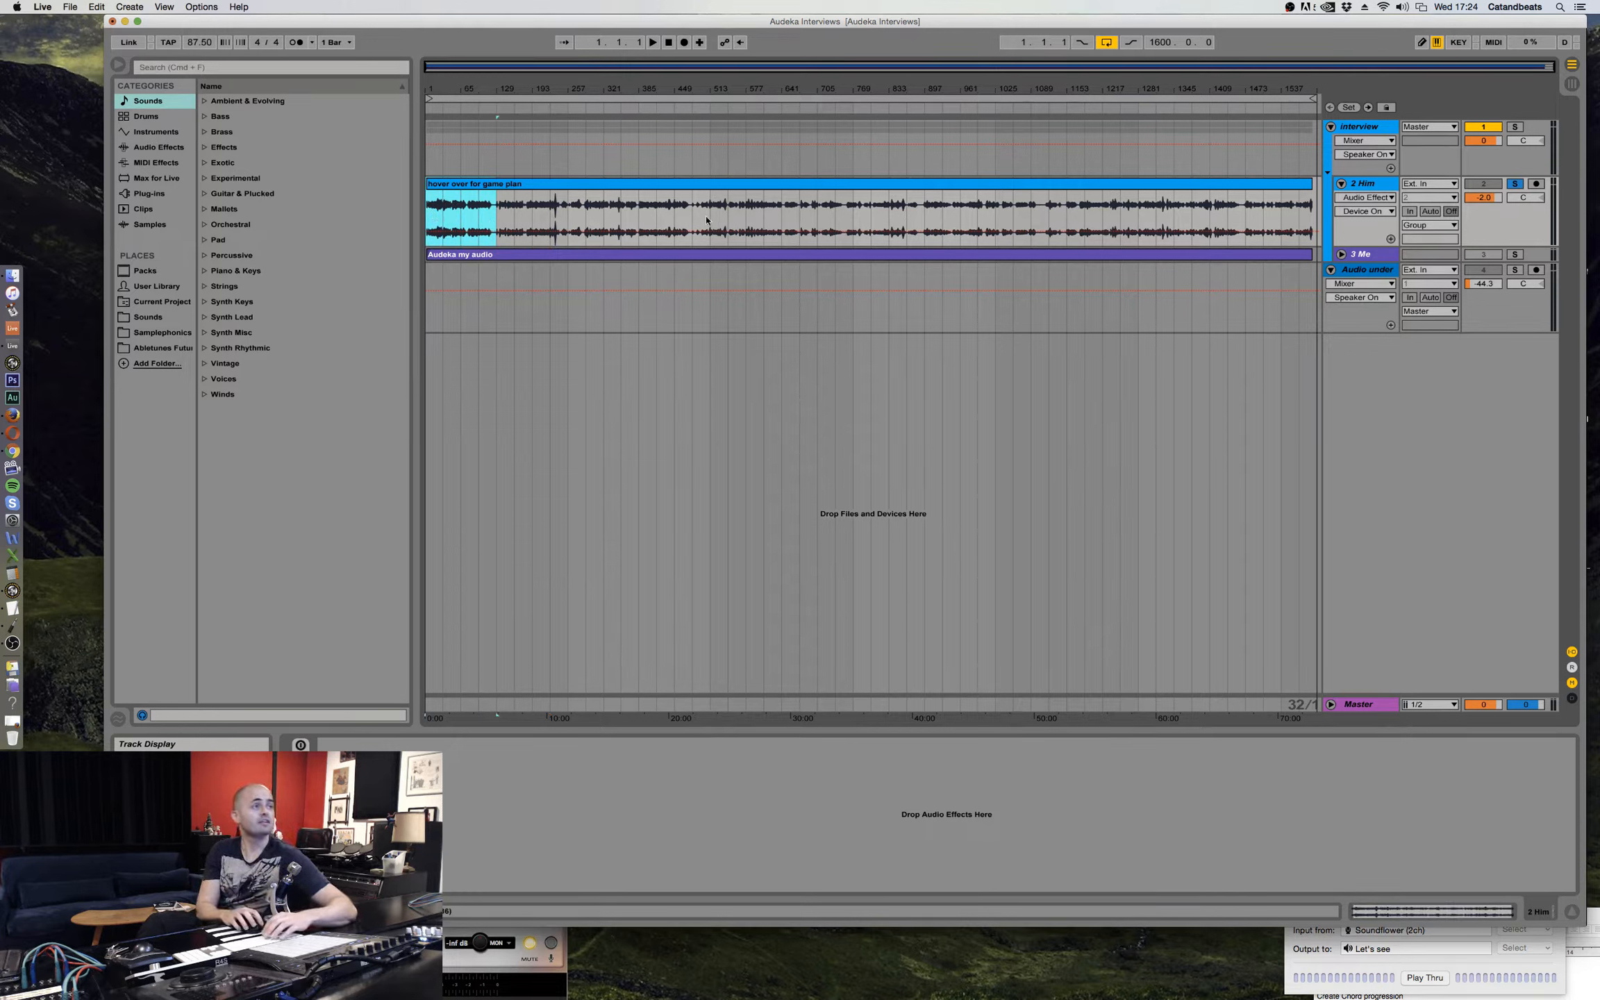
{"action": "left_click_drag", "start_coordinate": [728, 221], "coordinate": [1301, 222]}
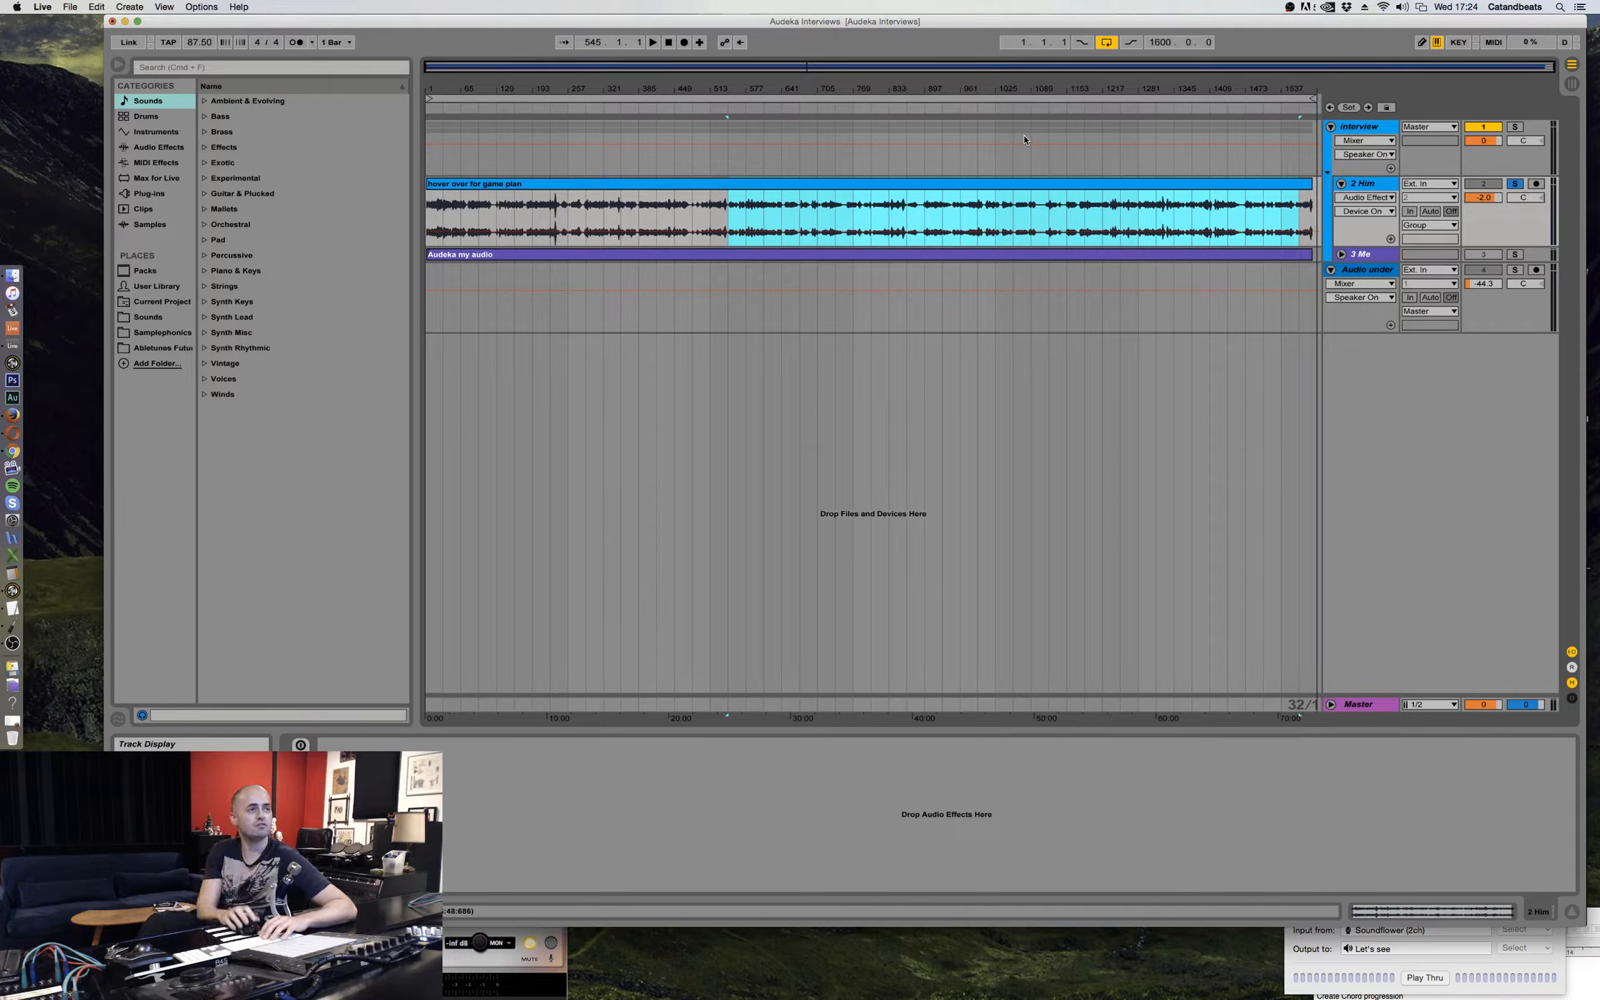
{"action": "left_click", "coordinate": [1359, 182]}
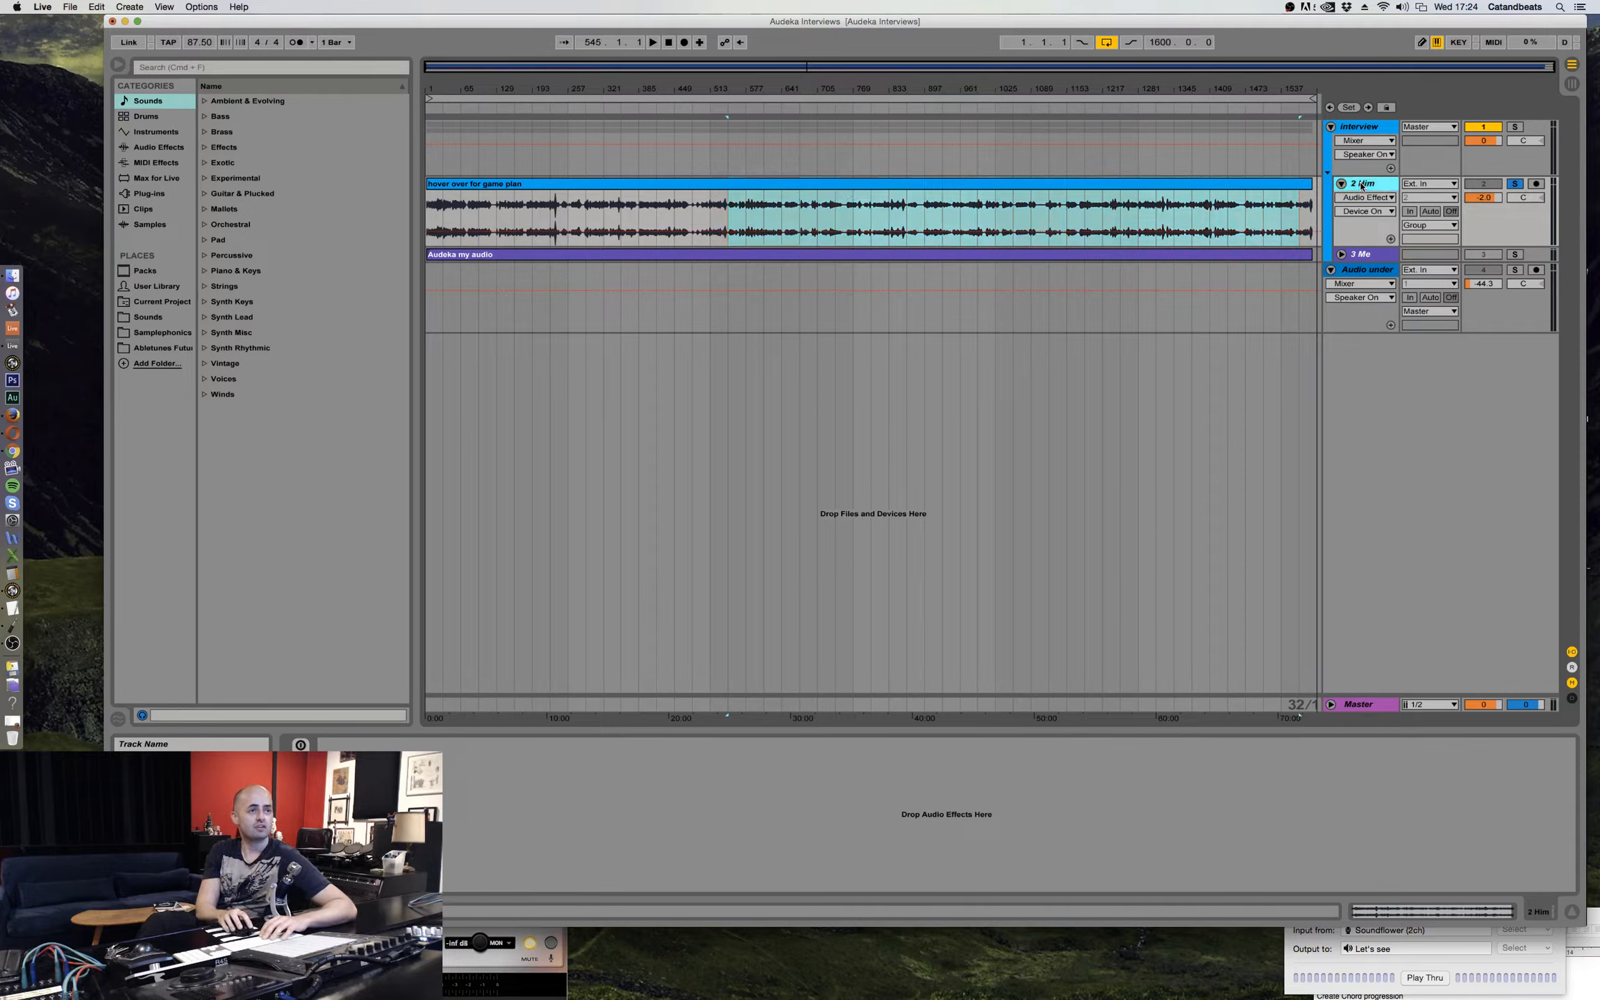
{"action": "left_click", "coordinate": [746, 216]}
{"action": "left_click_drag", "start_coordinate": [753, 215], "coordinate": [764, 216]}
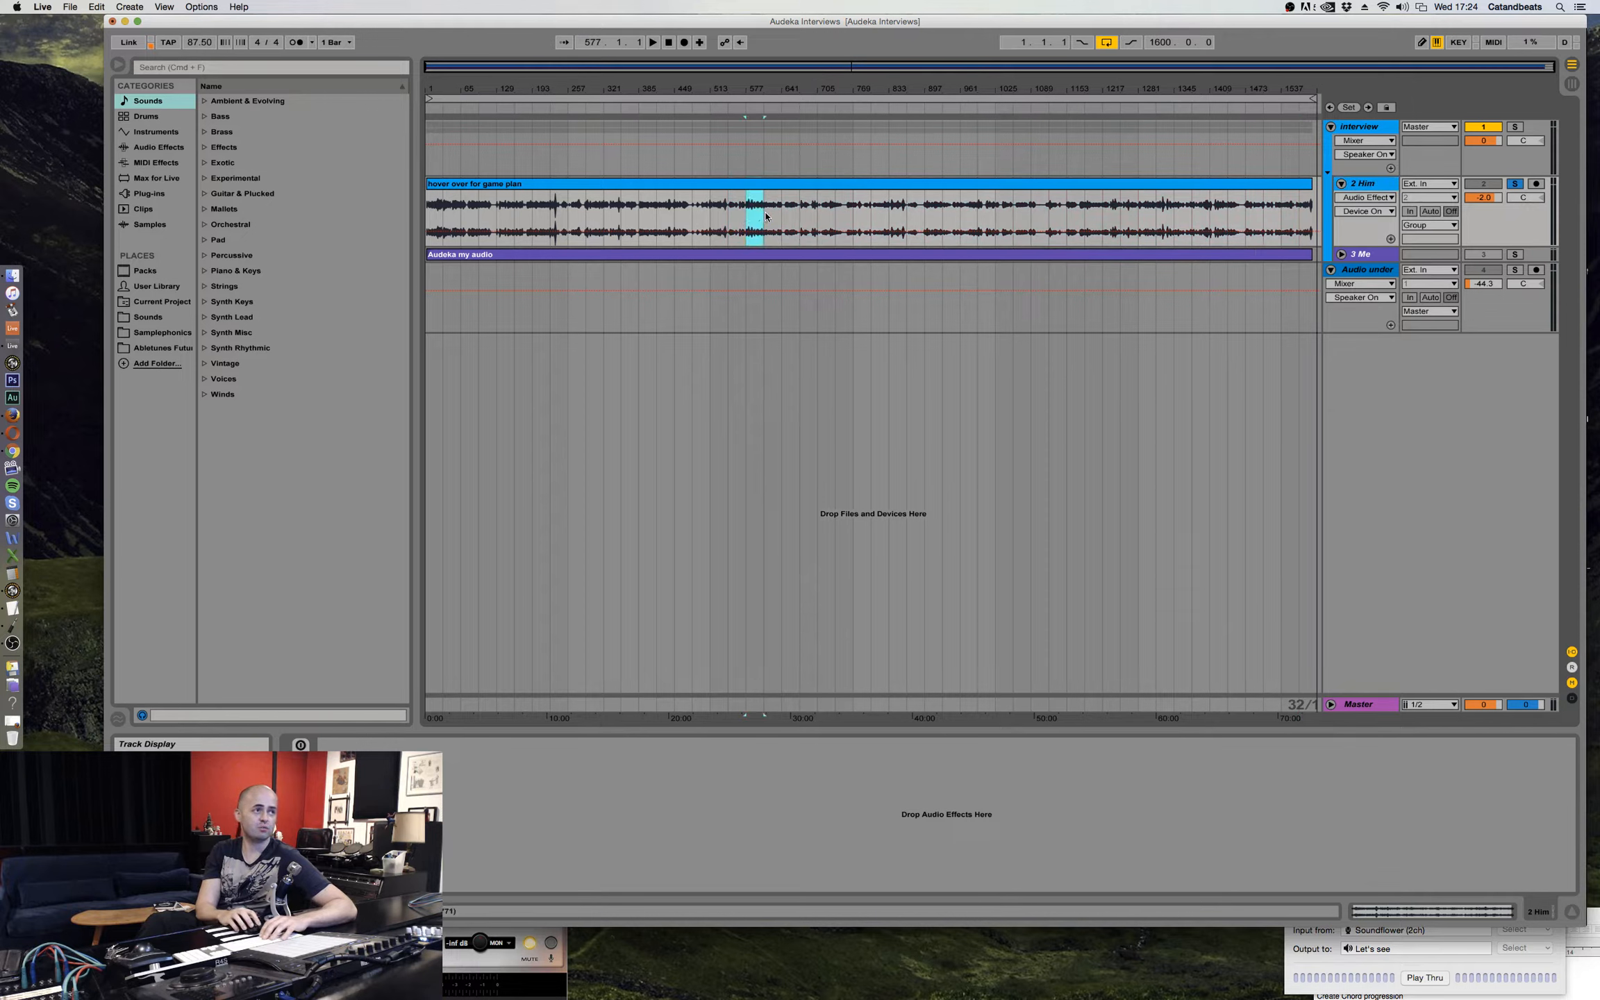
{"action": "key", "text": "super+l"}
{"action": "key", "text": "space"}
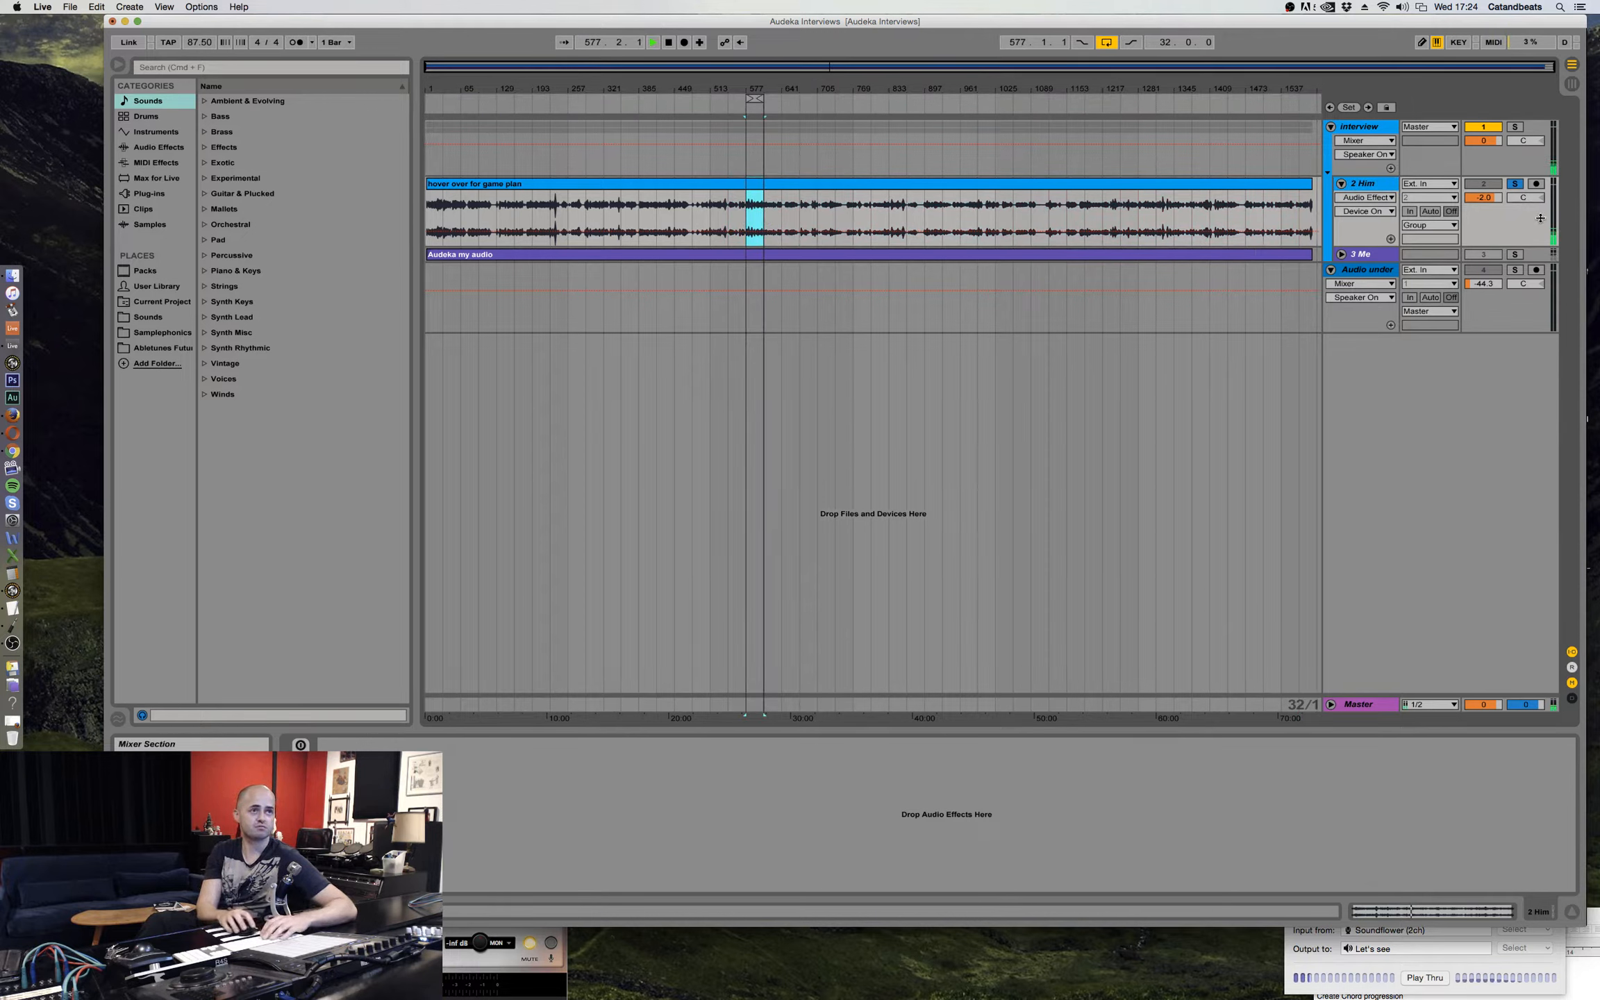
{"action": "key", "text": "space"}
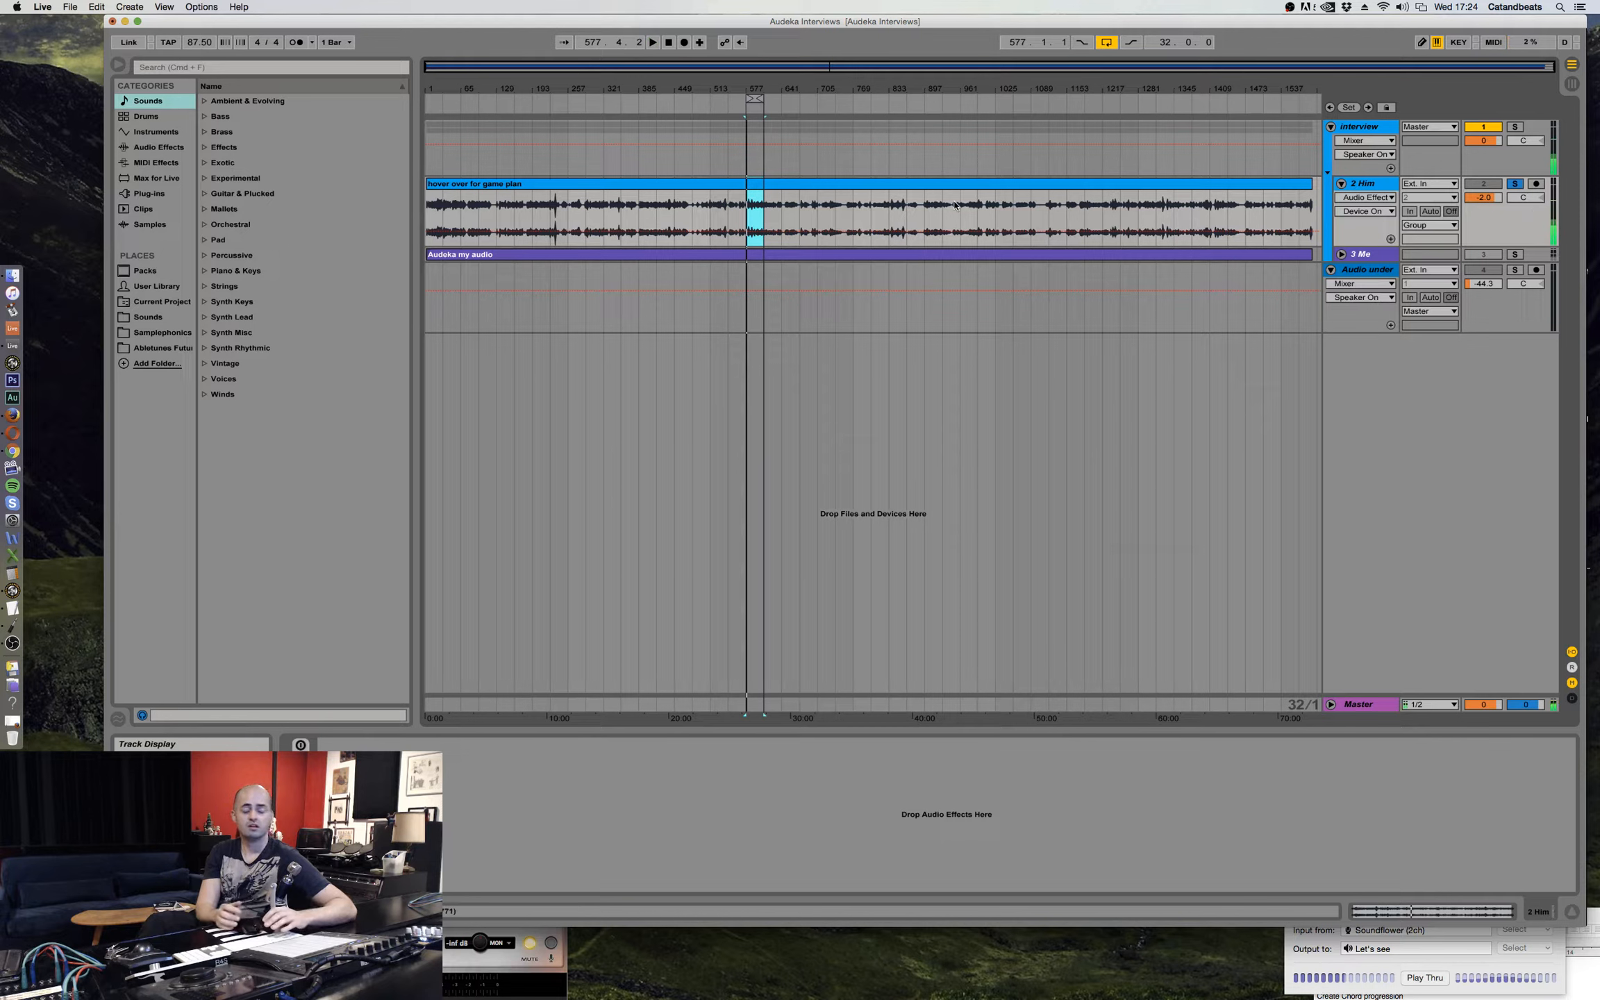
Move the loop's start to bar 578, keeping its end fixed, and audition the beginning of the passage.
{"action": "left_click_drag", "start_coordinate": [749, 88], "coordinate": [802, 141]}
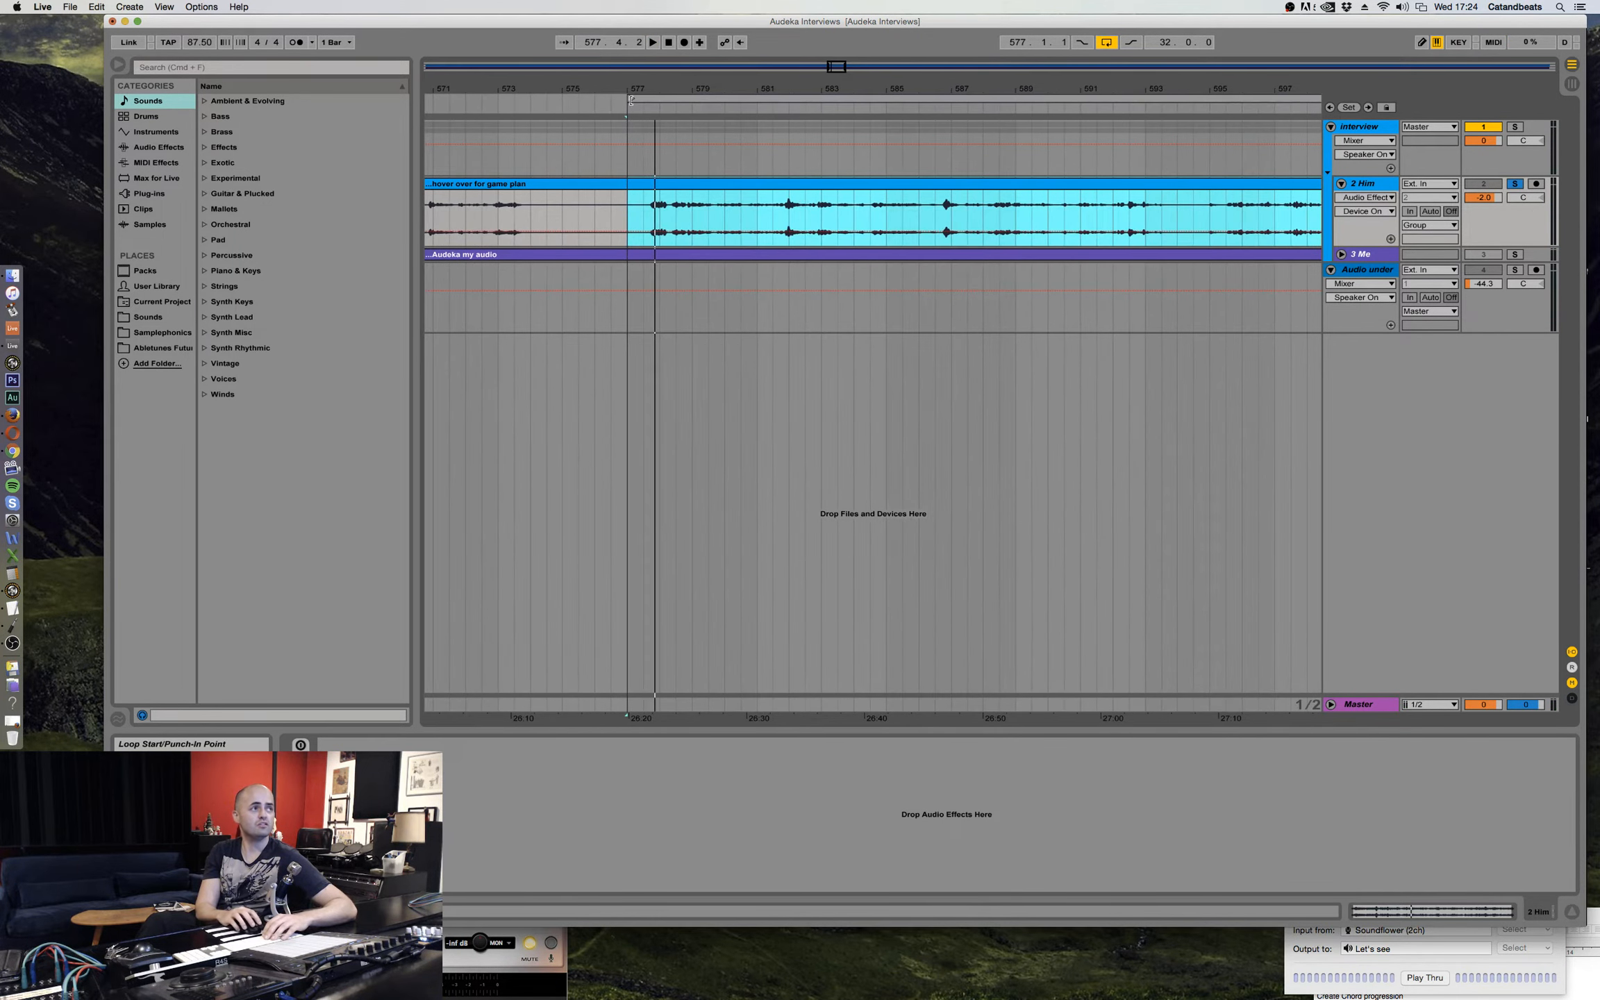
{"action": "left_click_drag", "start_coordinate": [632, 102], "coordinate": [658, 104]}
{"action": "key", "text": "space"}
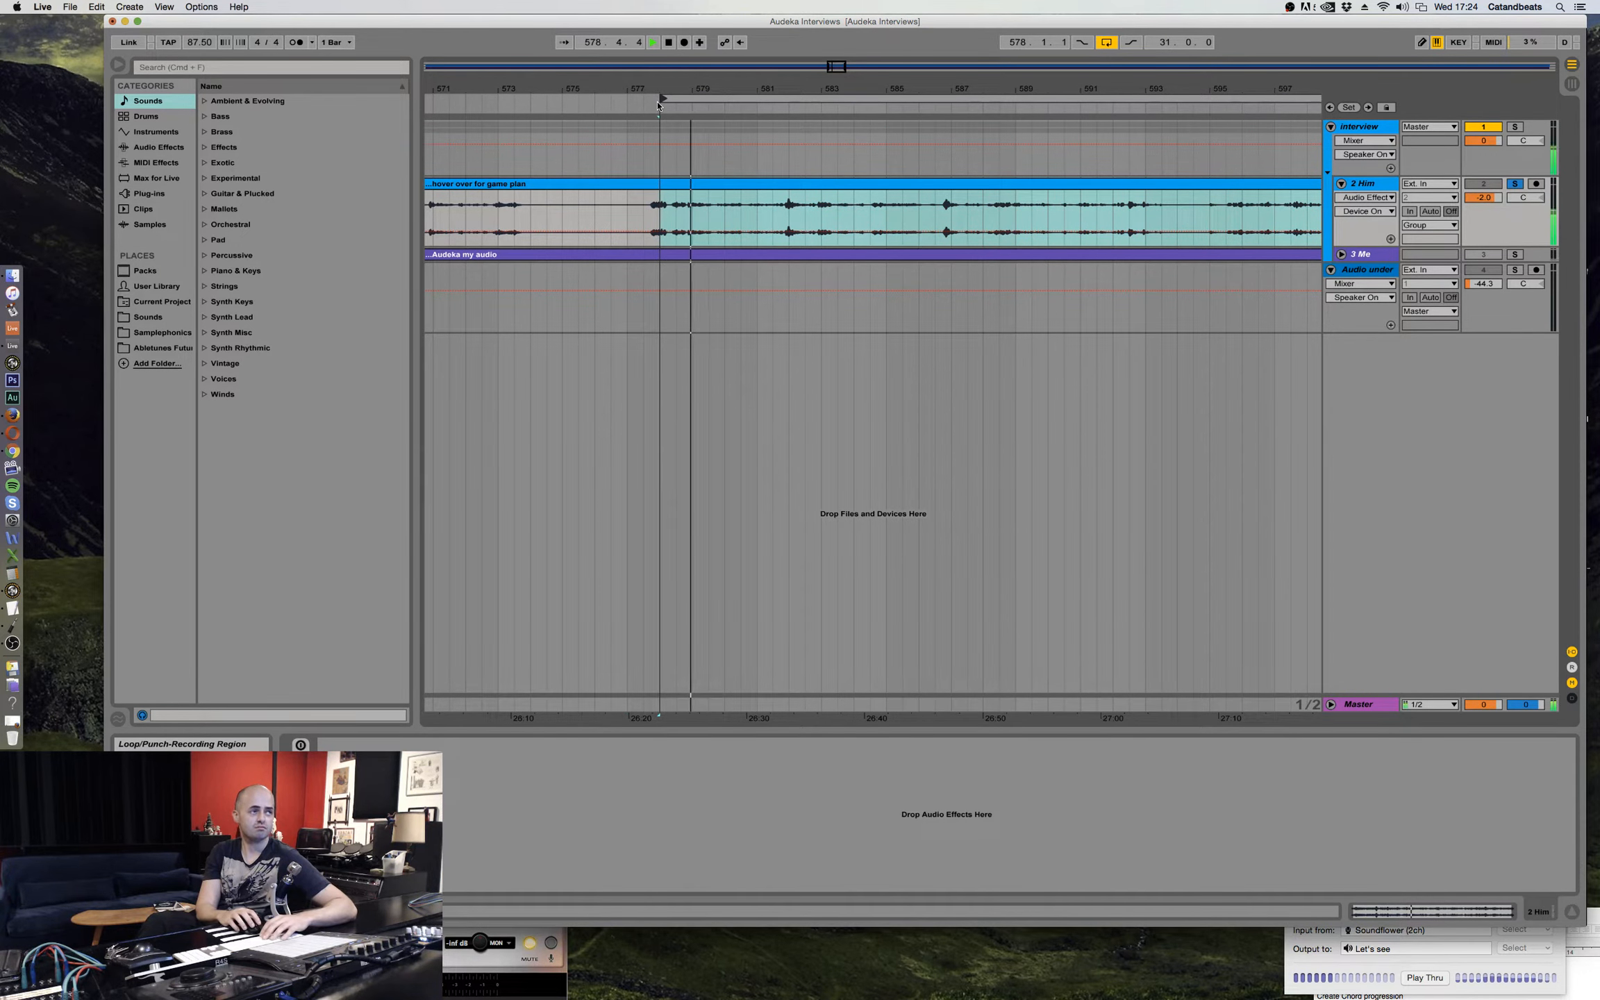
{"action": "key", "text": "space"}
Listen to the unprocessed 2 Him voice within the shortened loop.
{"action": "left_click_drag", "start_coordinate": [668, 90], "coordinate": [679, 48]}
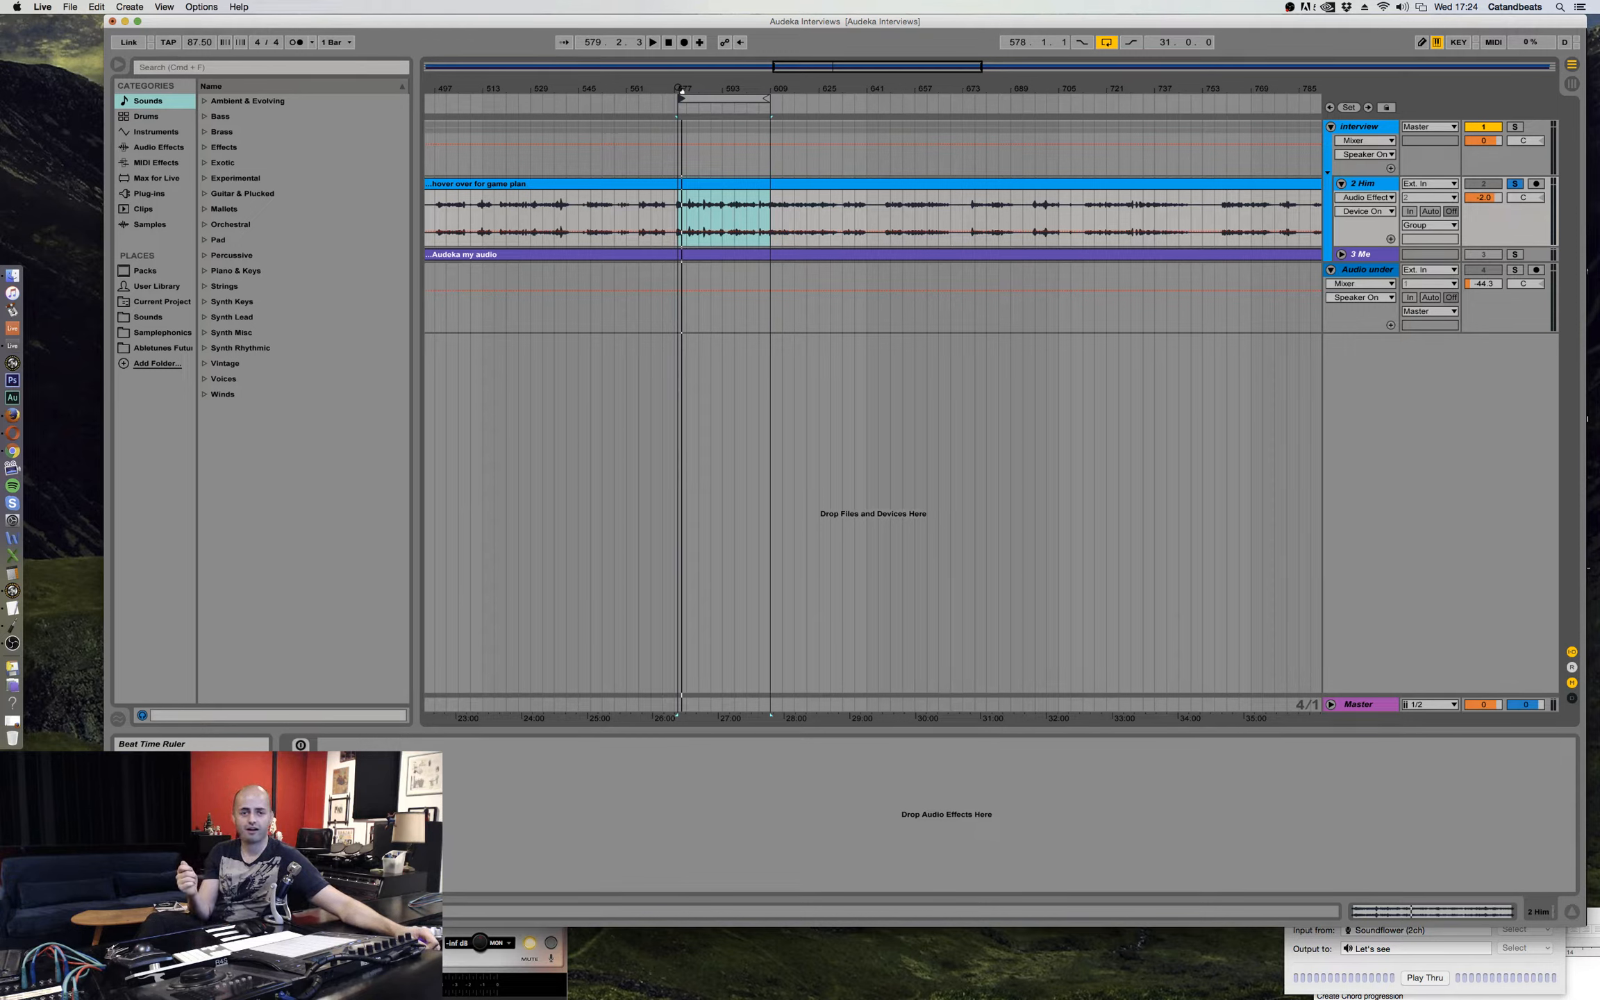
{"action": "key", "text": "space"}
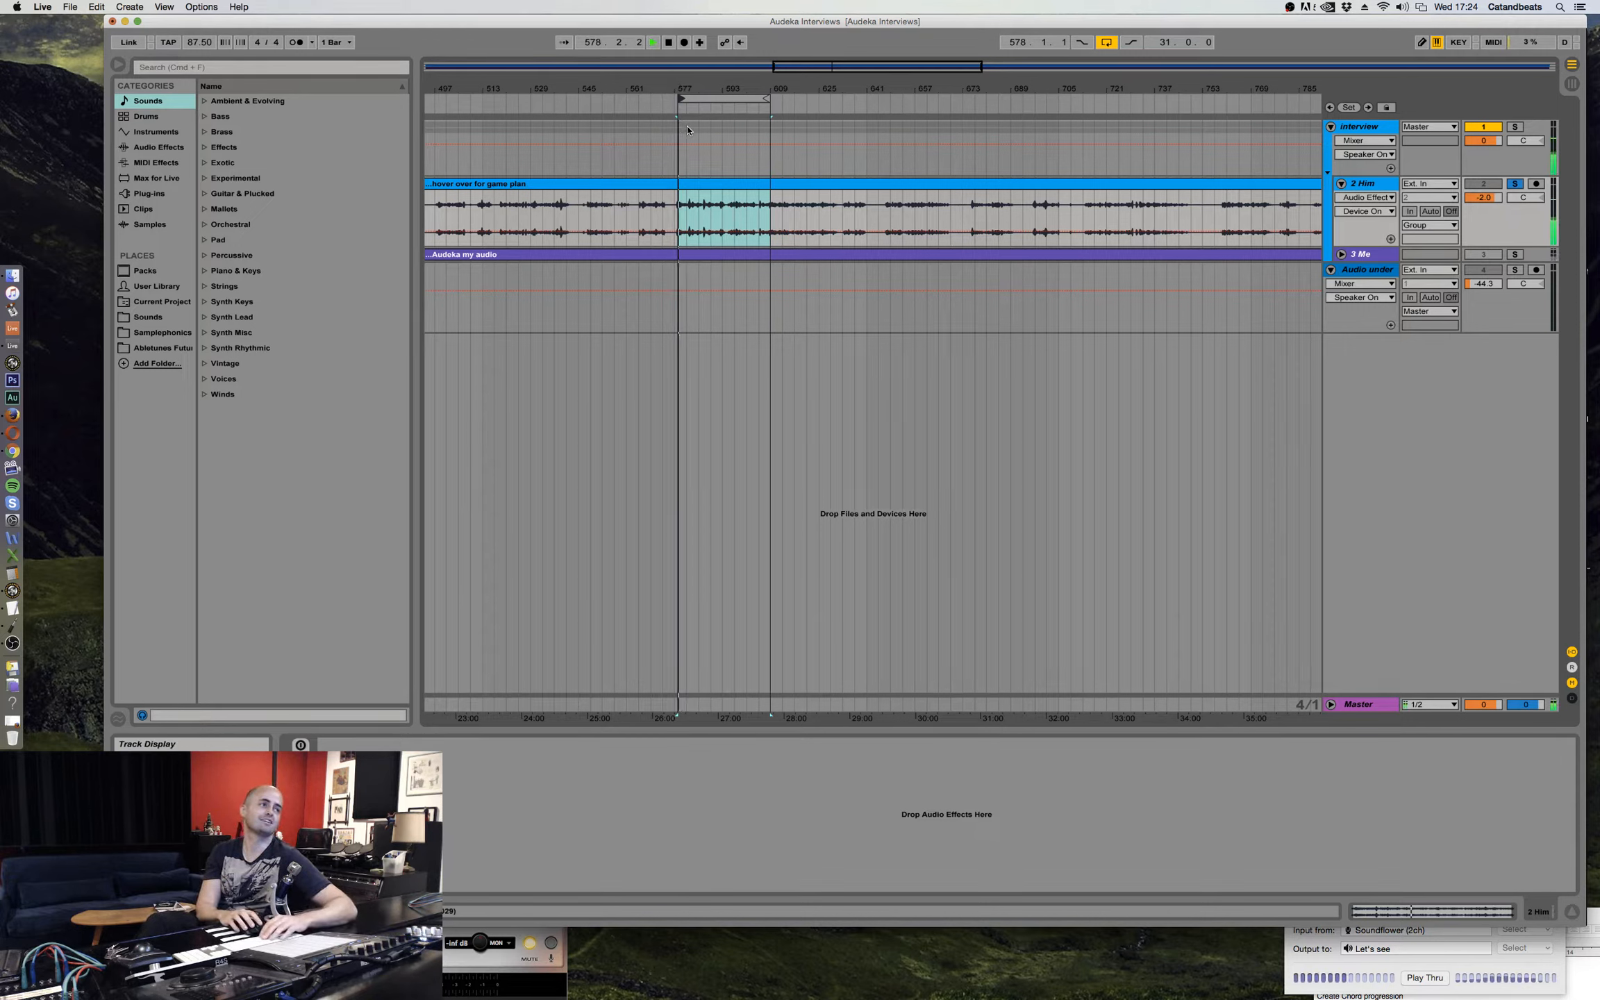
{"action": "left_click", "coordinate": [690, 221]}
{"action": "left_click", "coordinate": [689, 217]}
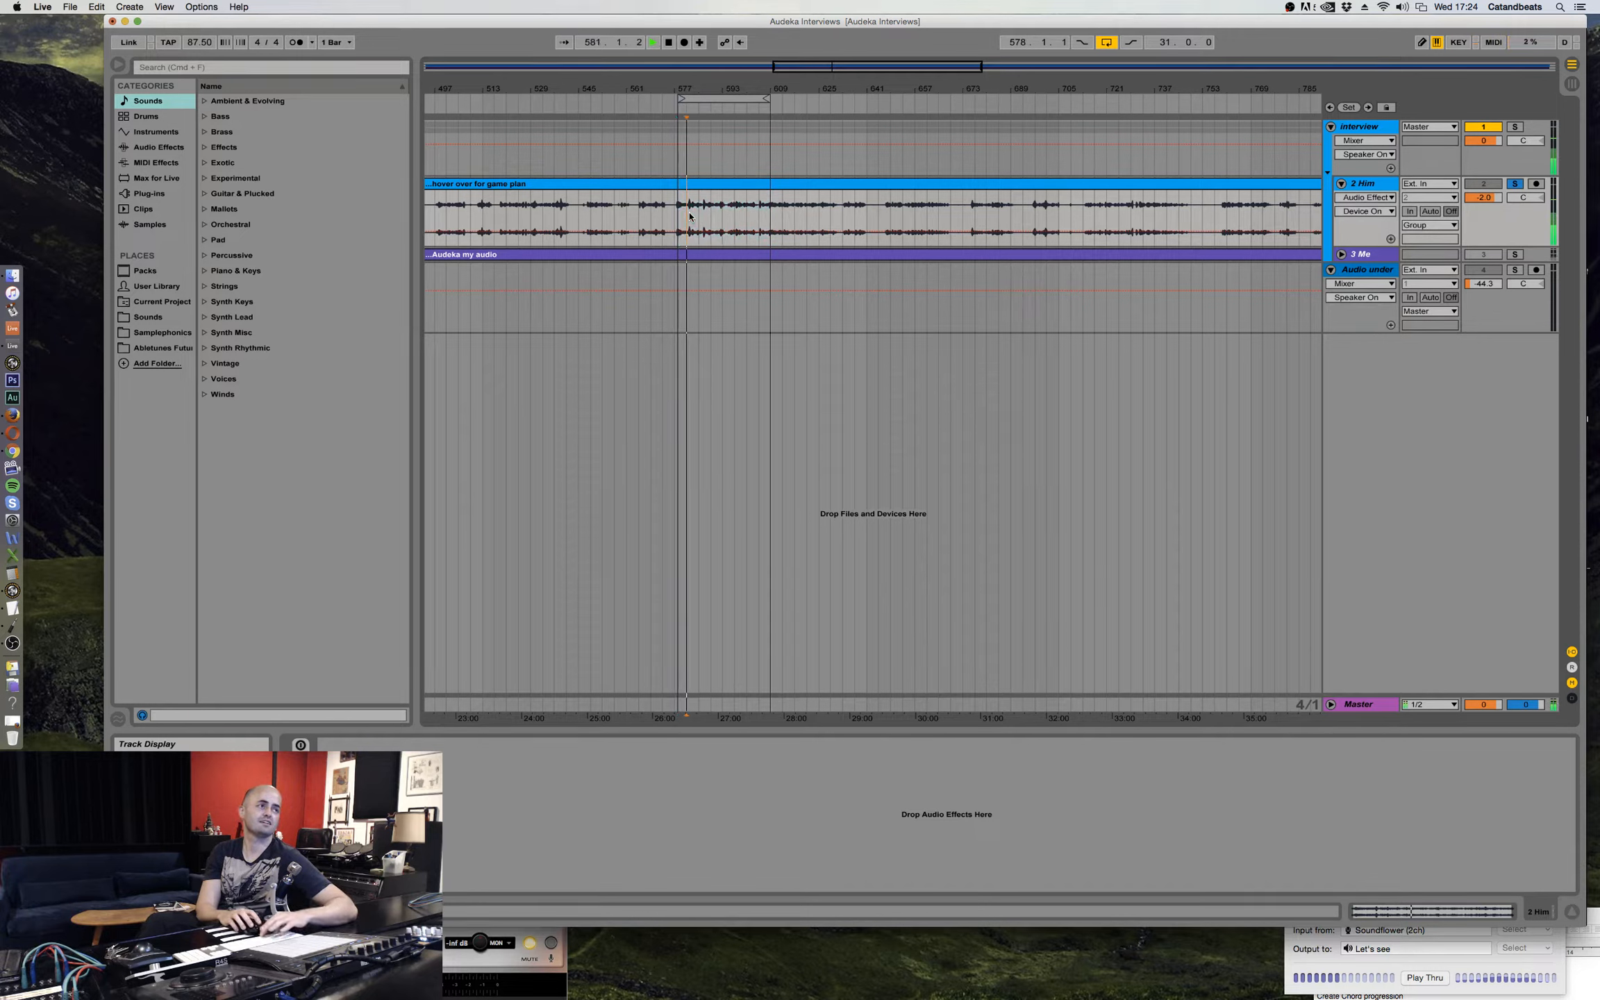
{"action": "key", "text": "space"}
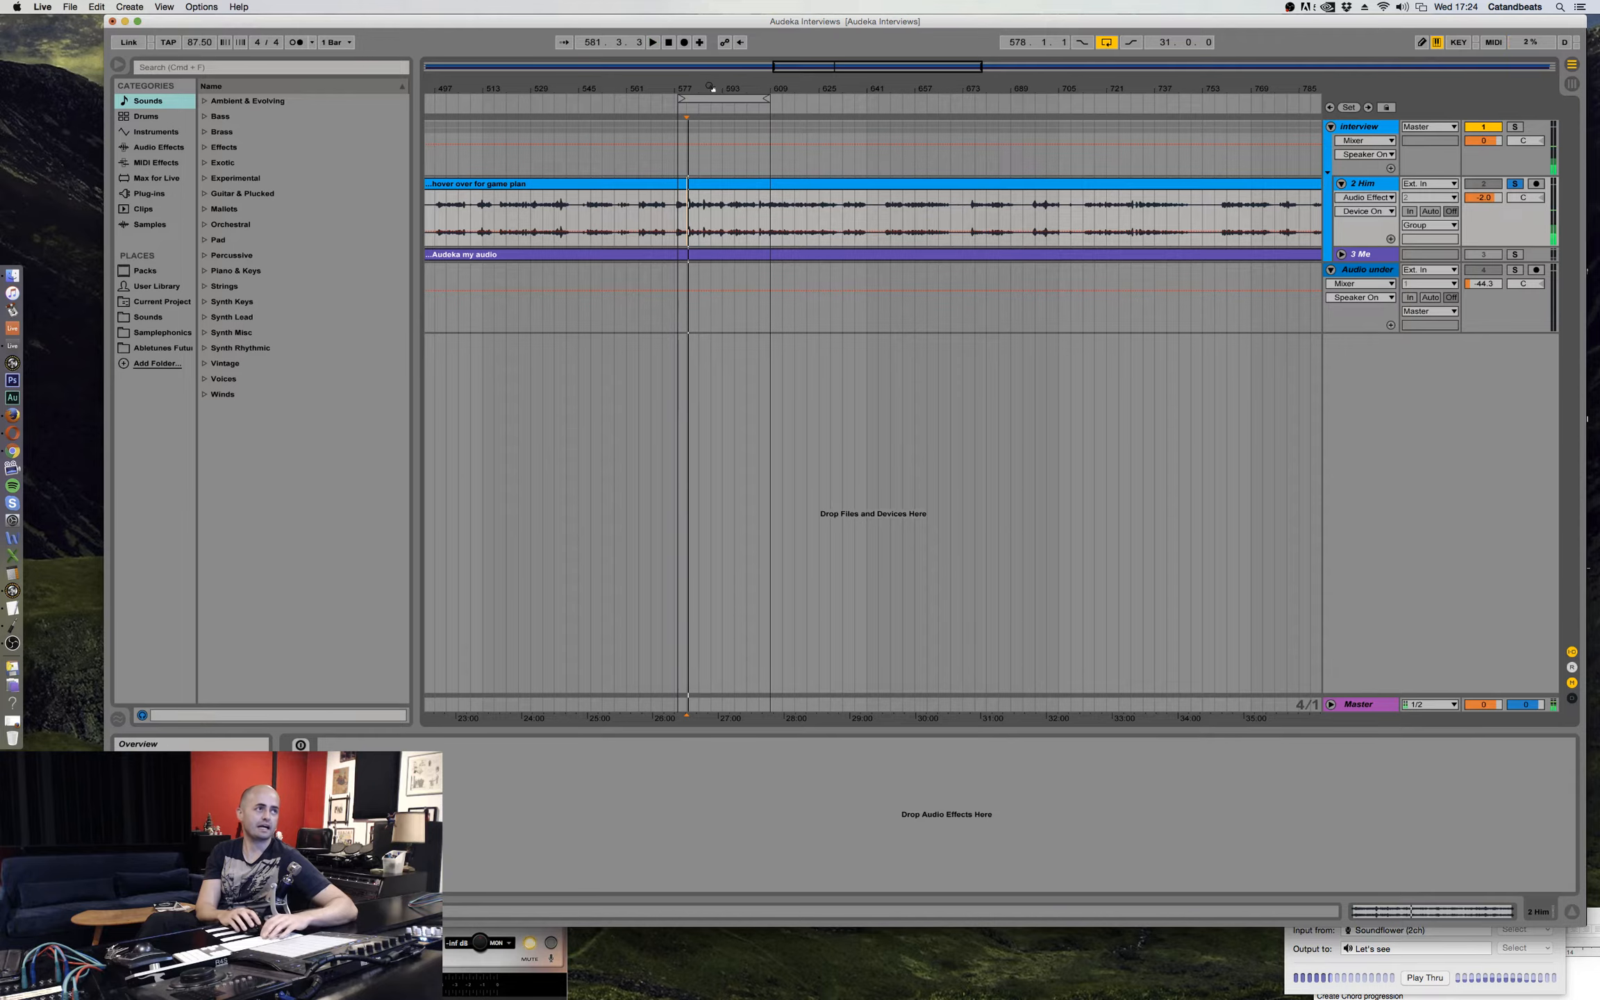
Search the whole browser for "eq" and add an EQ Eight to the 2 Him track.
{"action": "left_click_drag", "start_coordinate": [712, 87], "coordinate": [757, 88]}
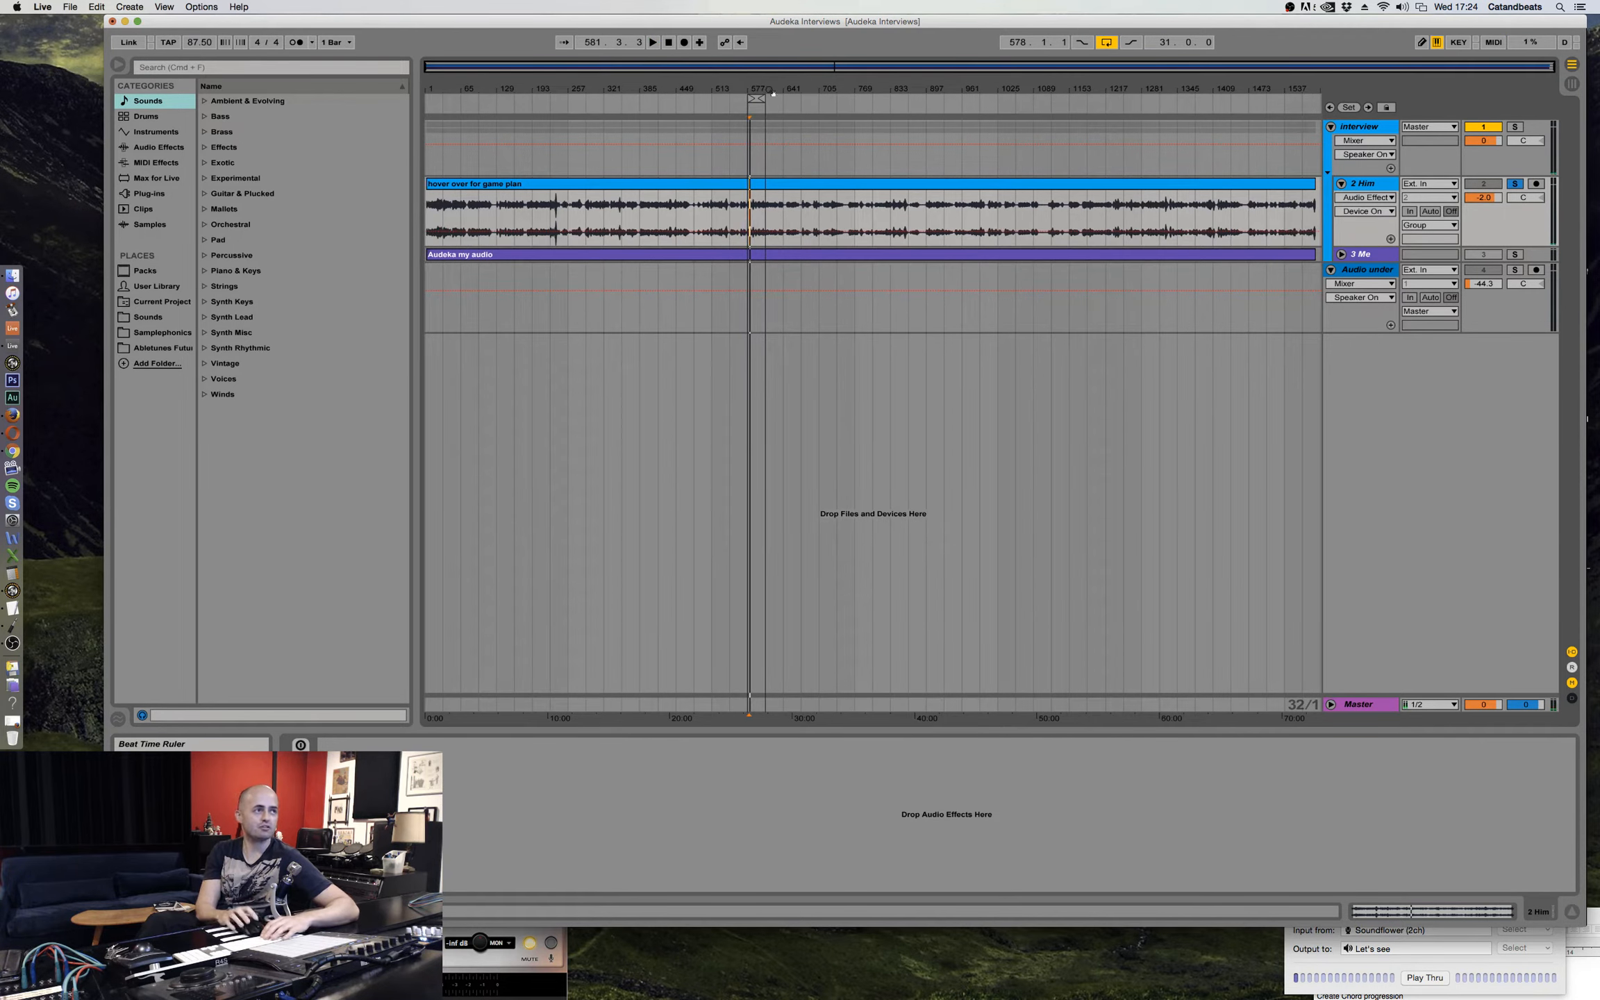
{"action": "left_click", "coordinate": [202, 69]}
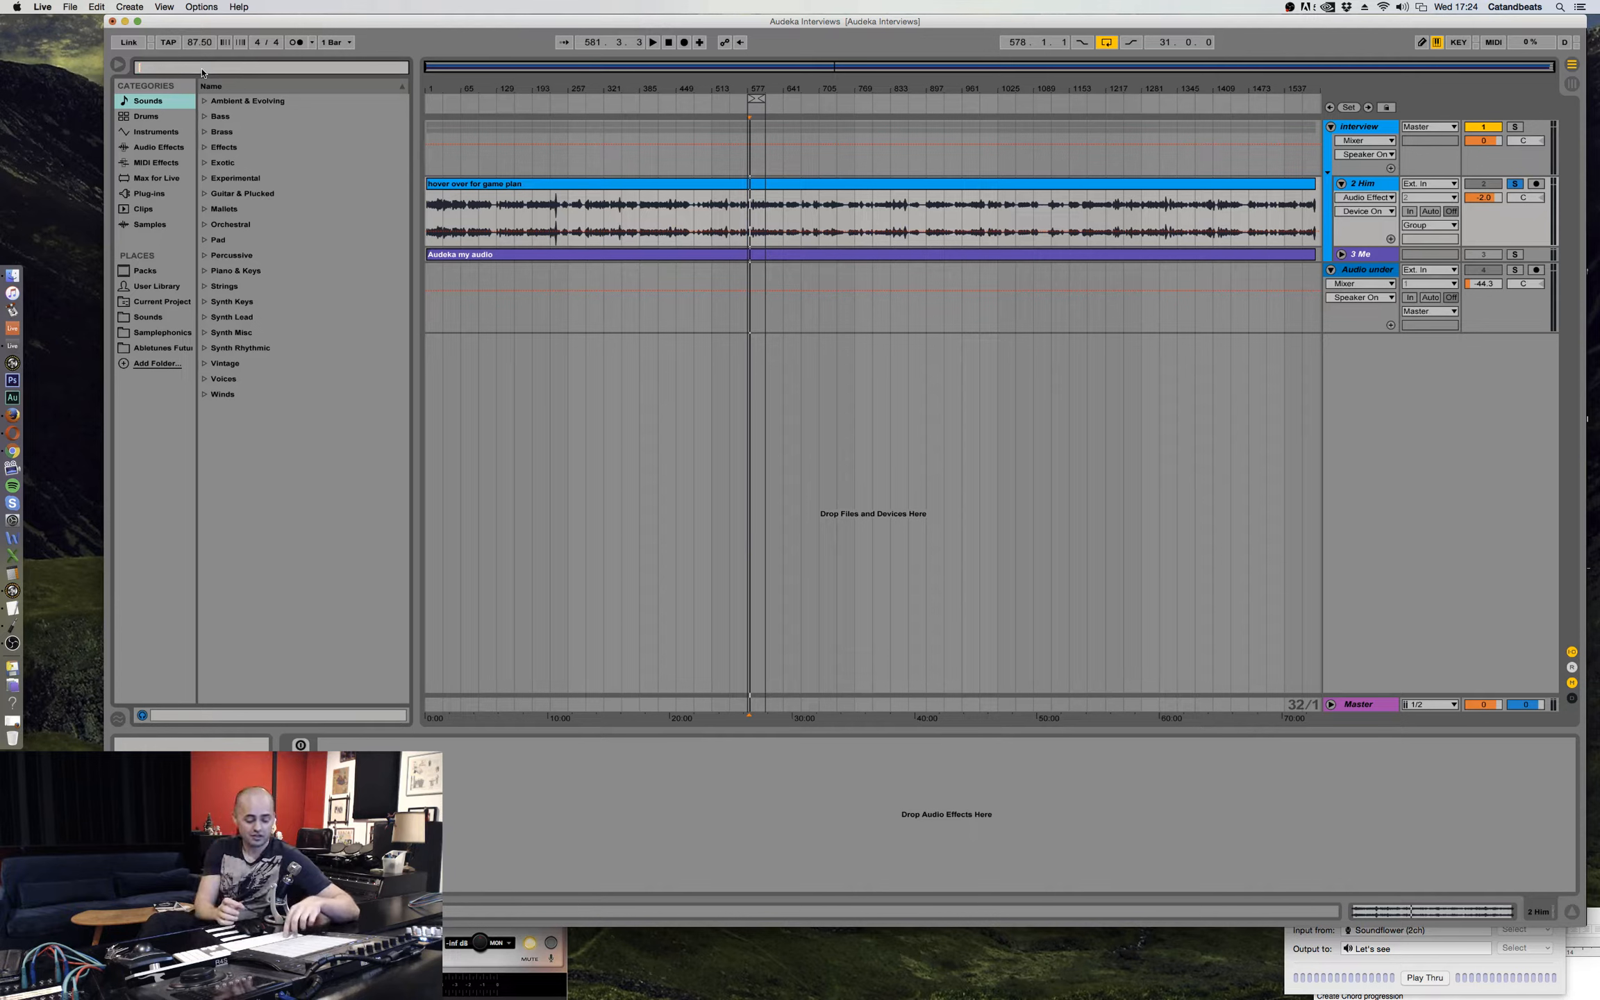
{"action": "type", "text": "eq"}
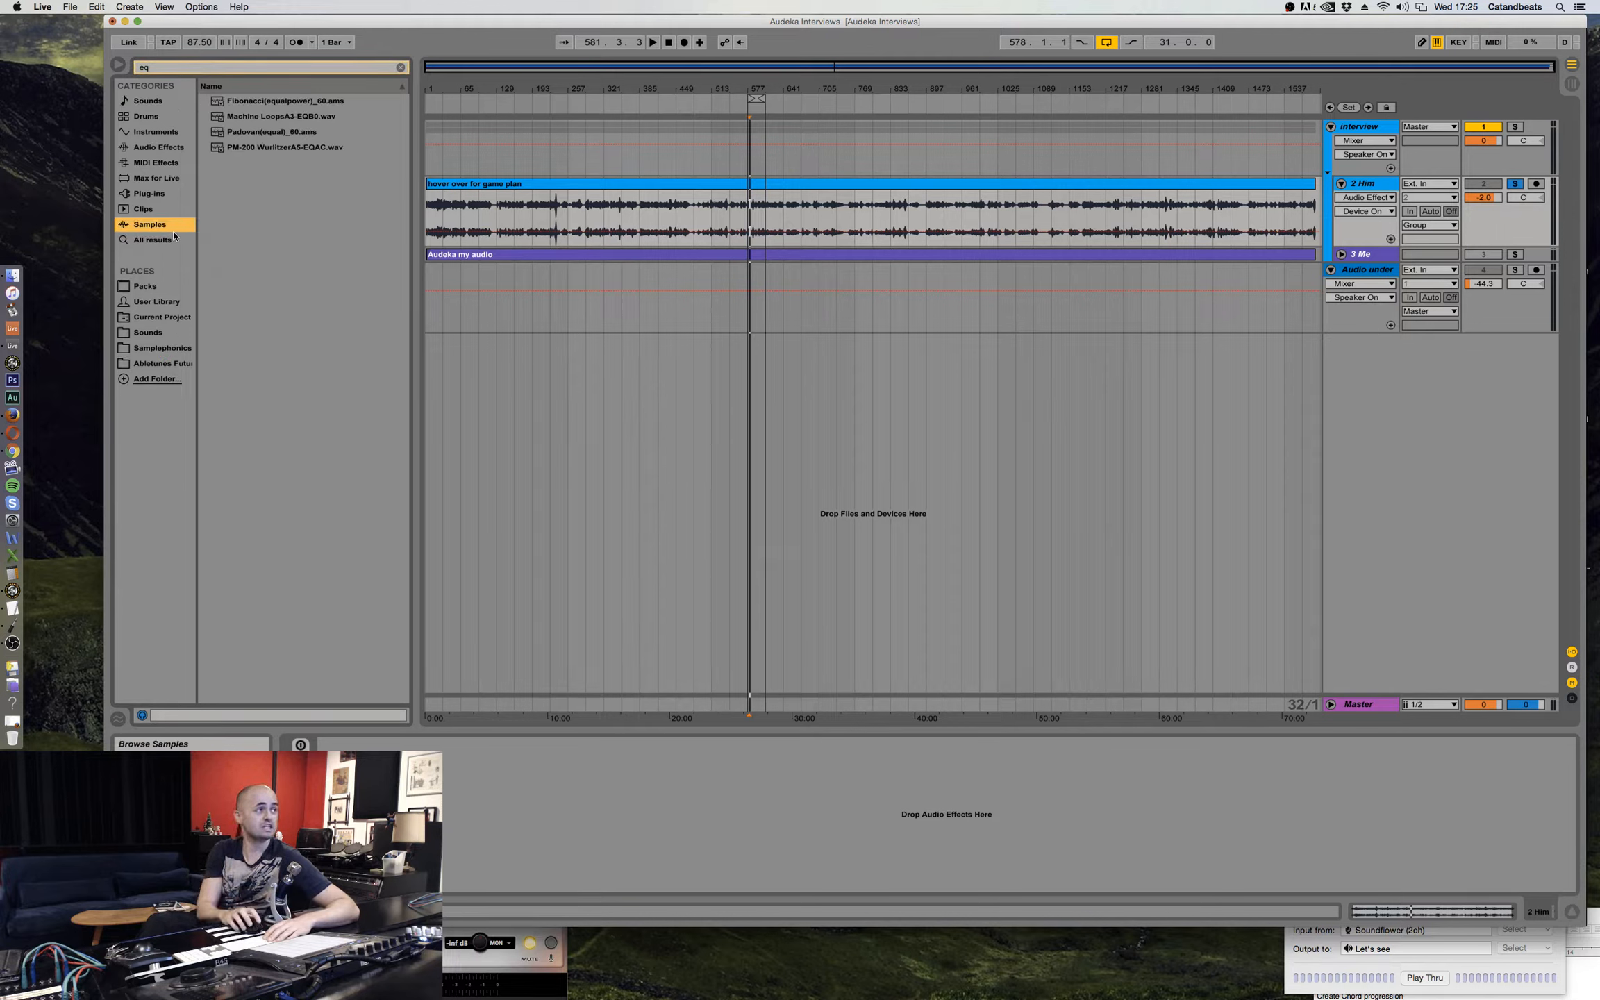
{"action": "left_click", "coordinate": [152, 239]}
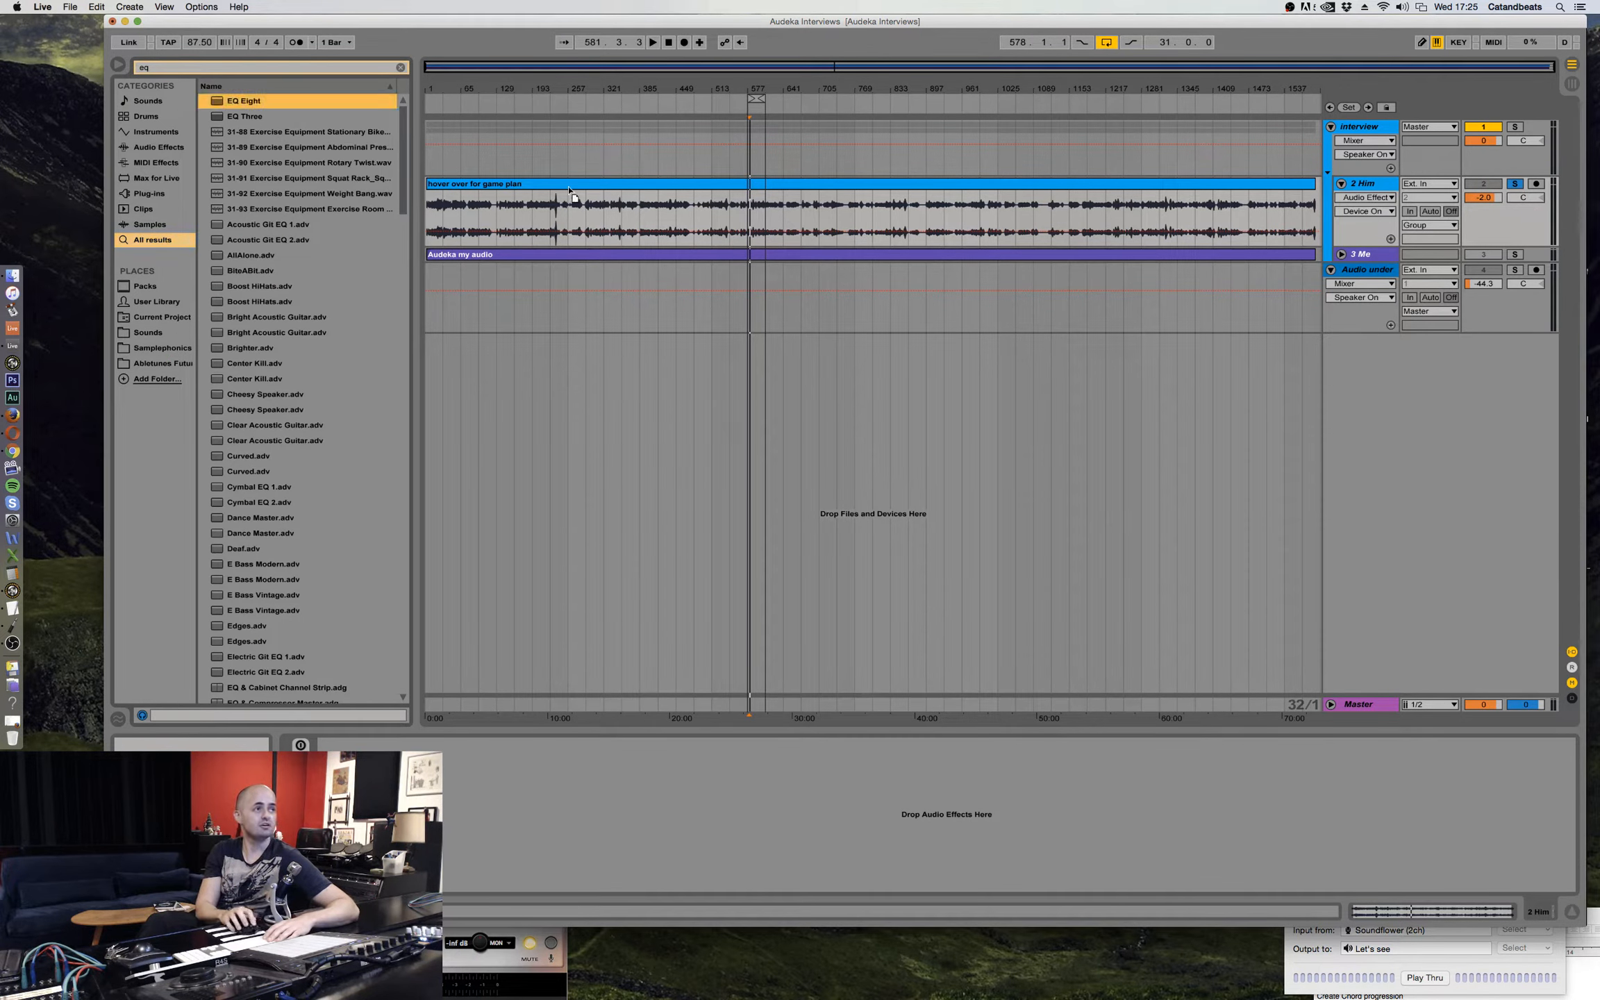
{"action": "left_click_drag", "start_coordinate": [570, 189], "coordinate": [769, 224]}
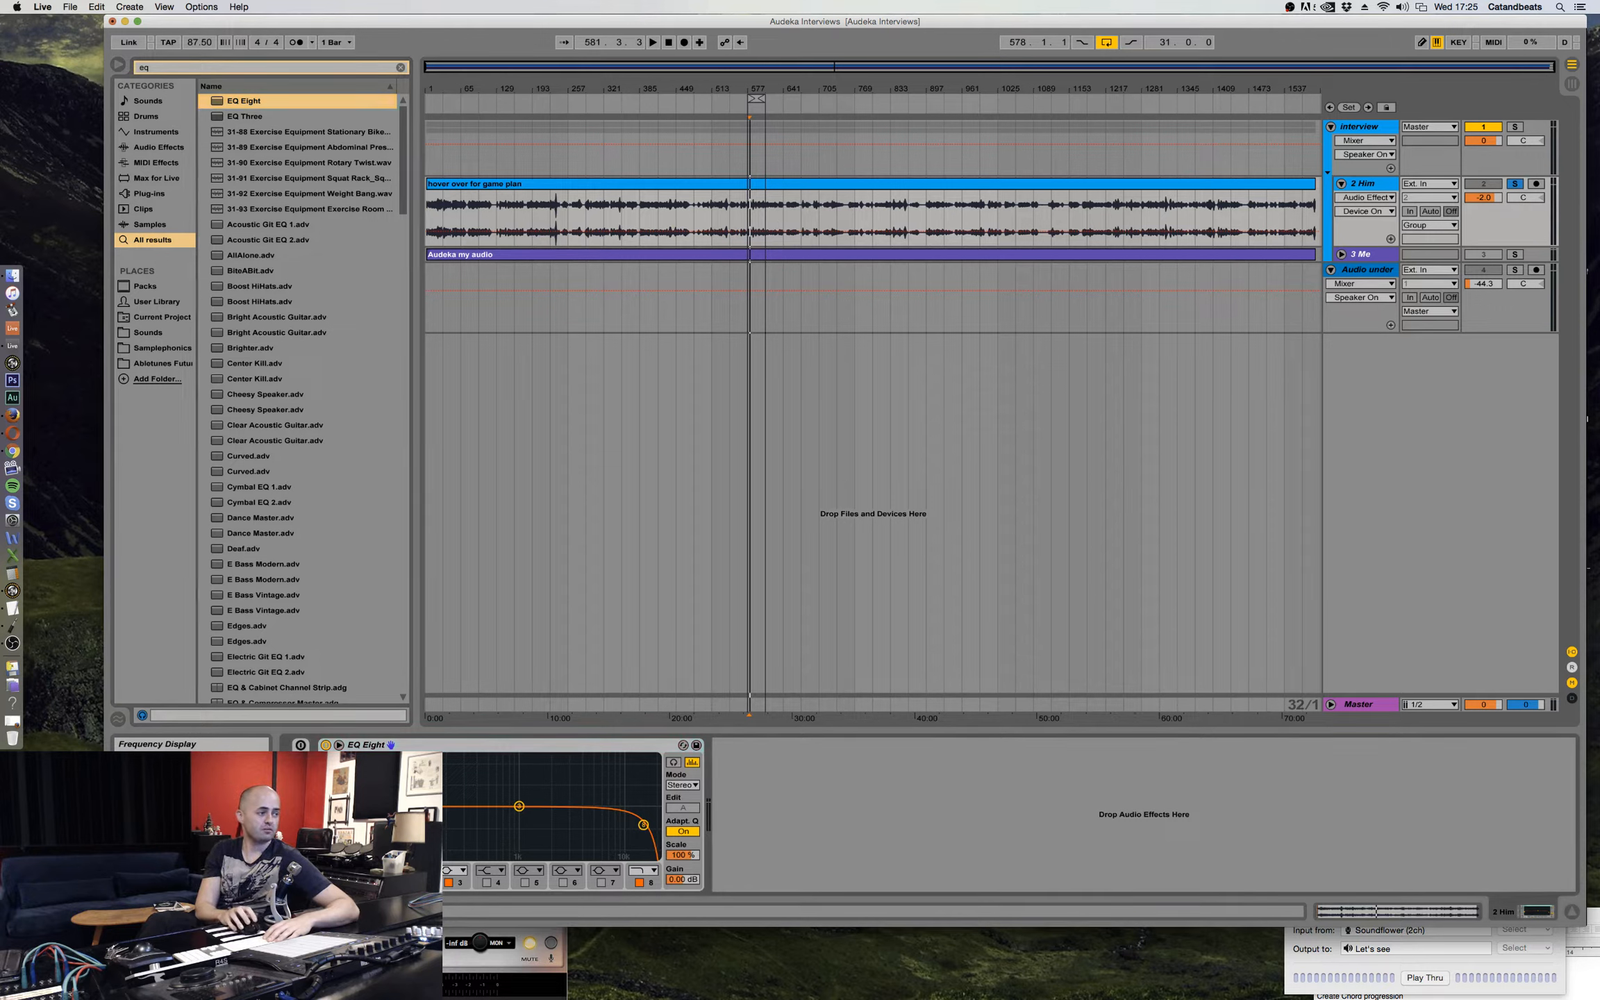
Rename the new EQ Eight as "Correctiv EQ".
{"action": "key", "text": "super+r"}
{"action": "type", "text": "C"}
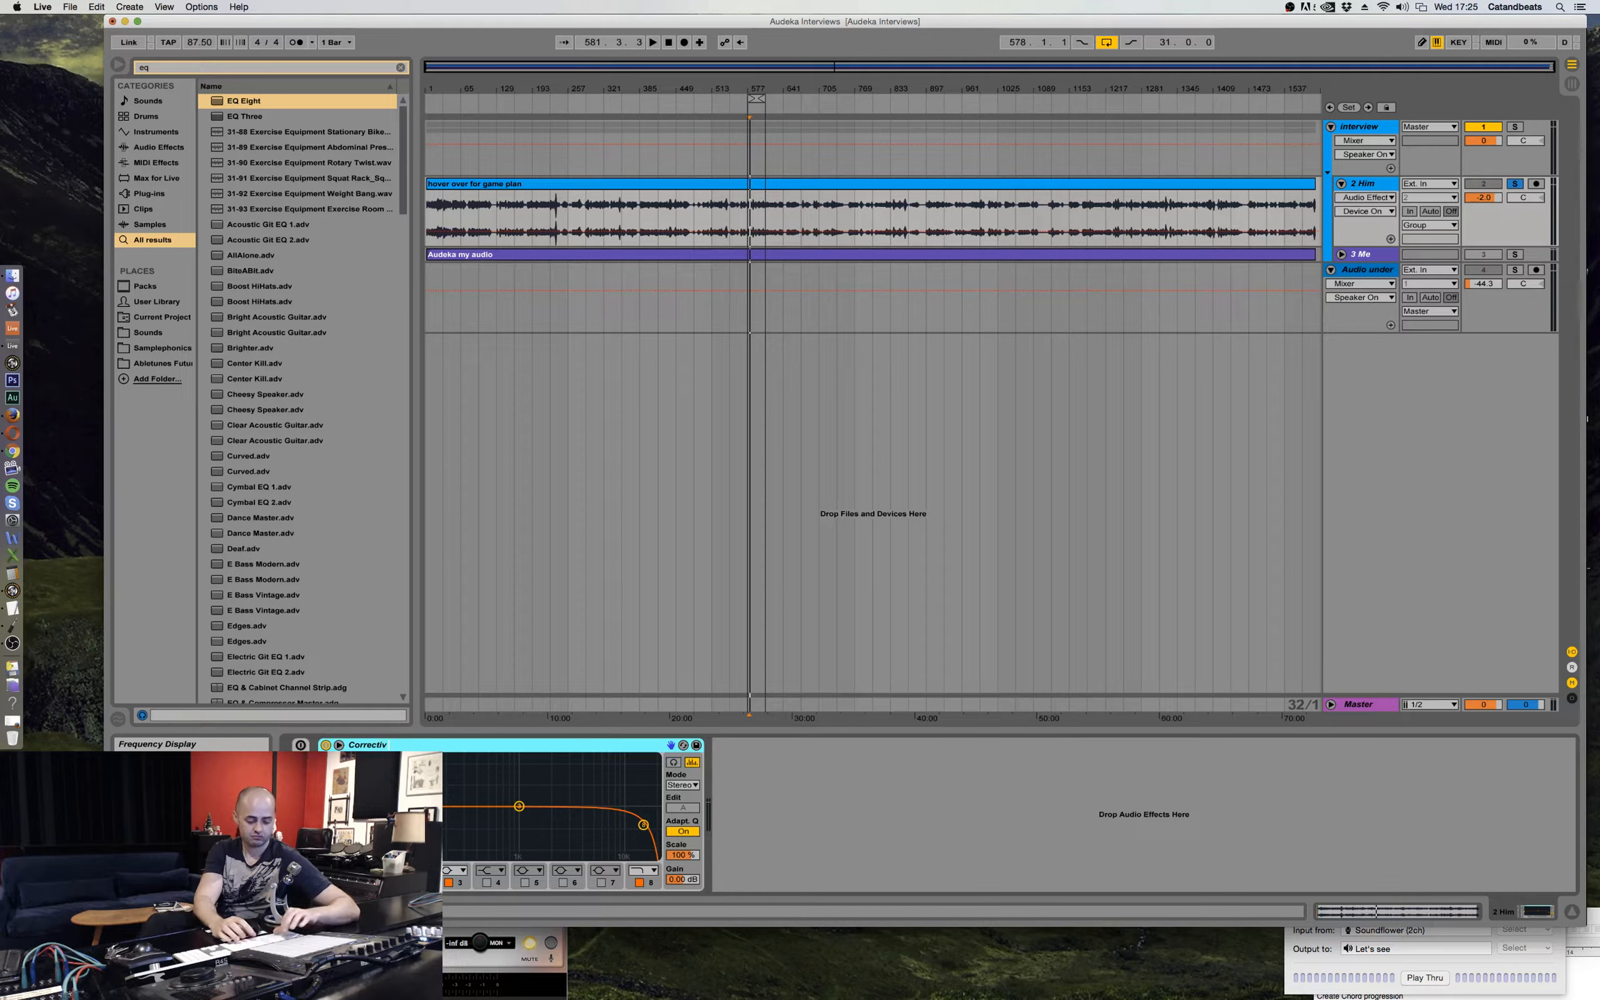
{"action": "type", "text": "orrectiv EQ"}
{"action": "key", "text": "Return"}
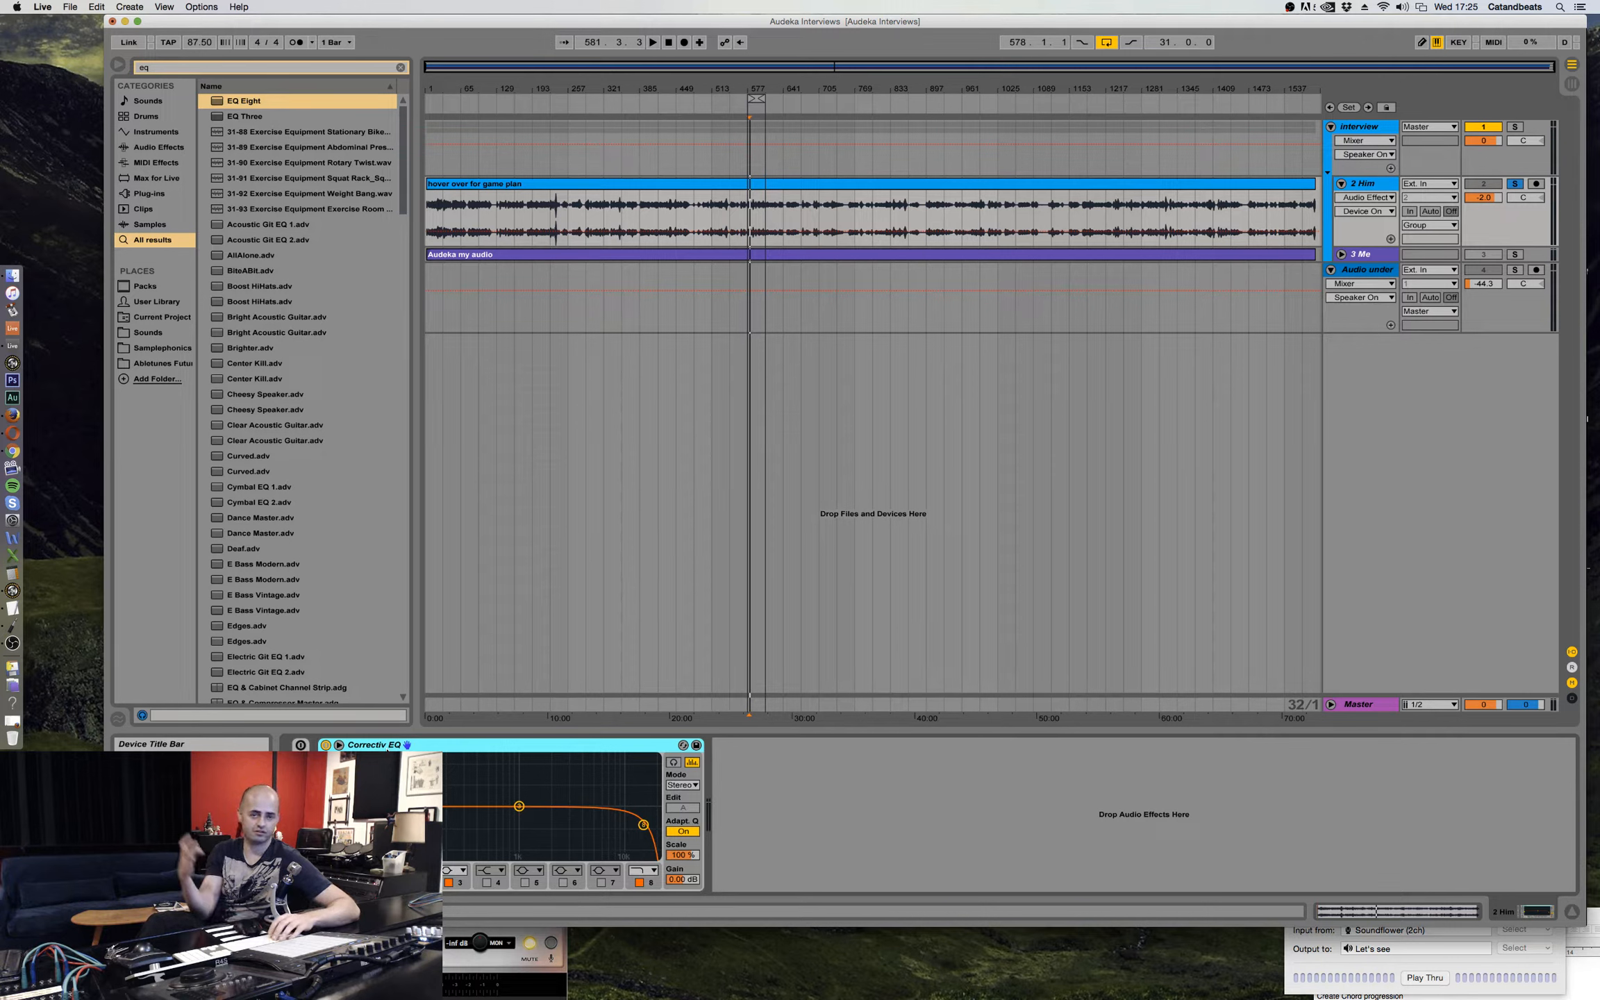
Adjust the frequency of filter 1 in the Correctiv EQ while listening to the loop.
{"action": "left_click", "coordinate": [389, 816]}
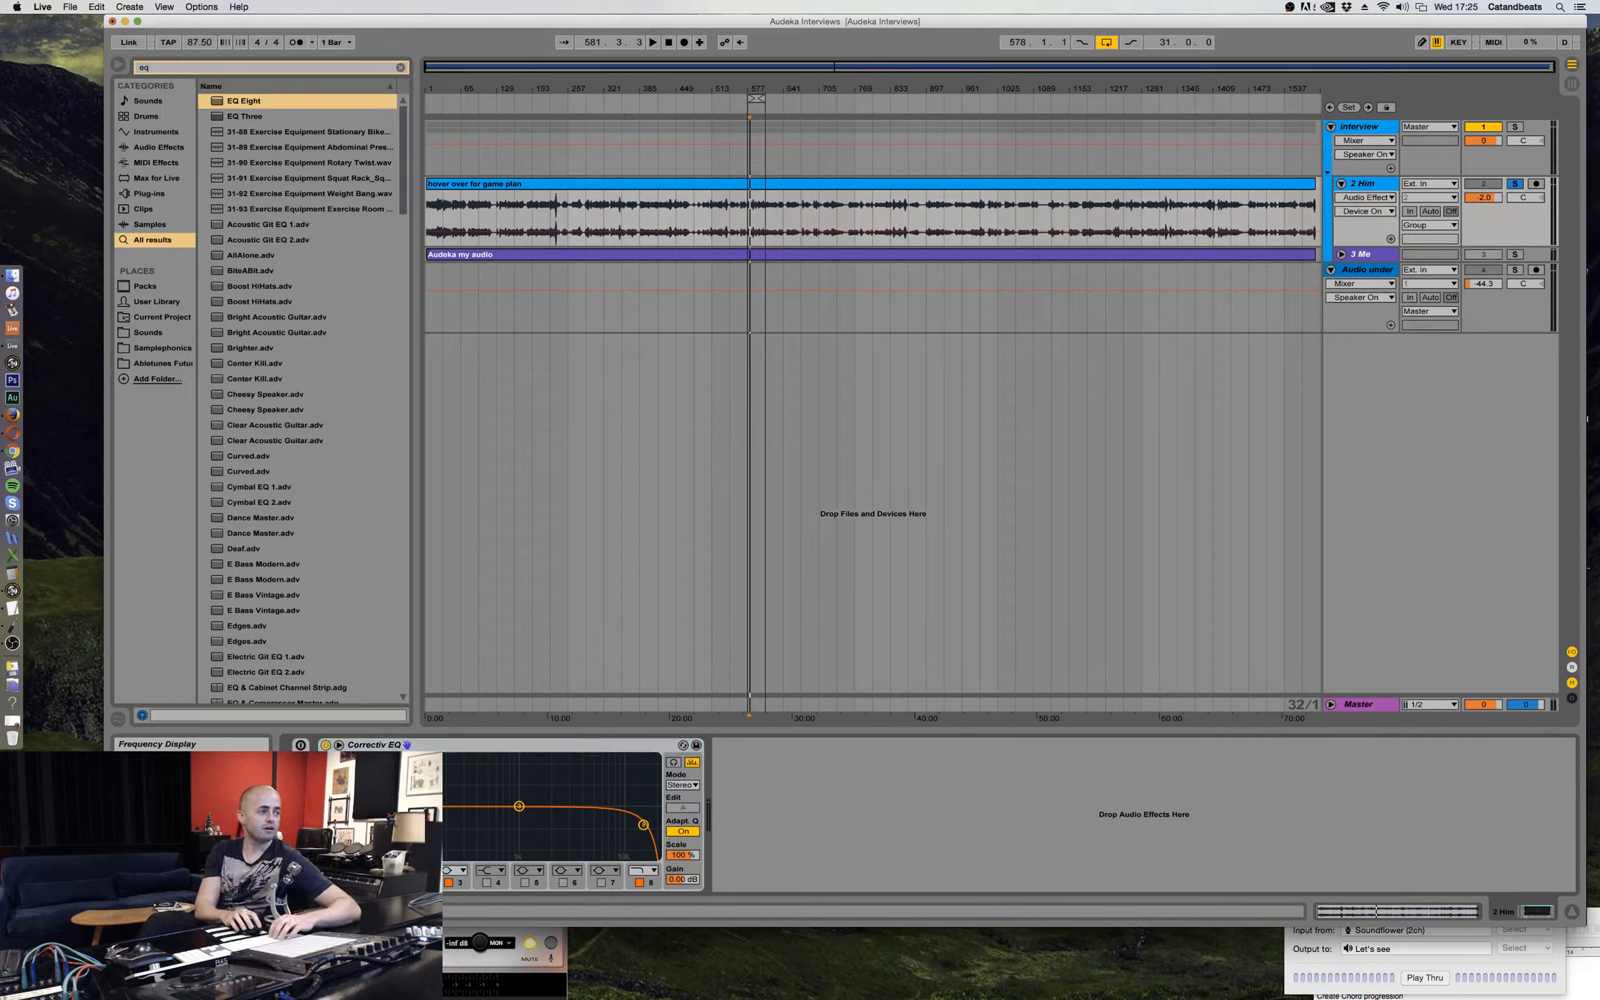
{"action": "left_click", "coordinate": [337, 773]}
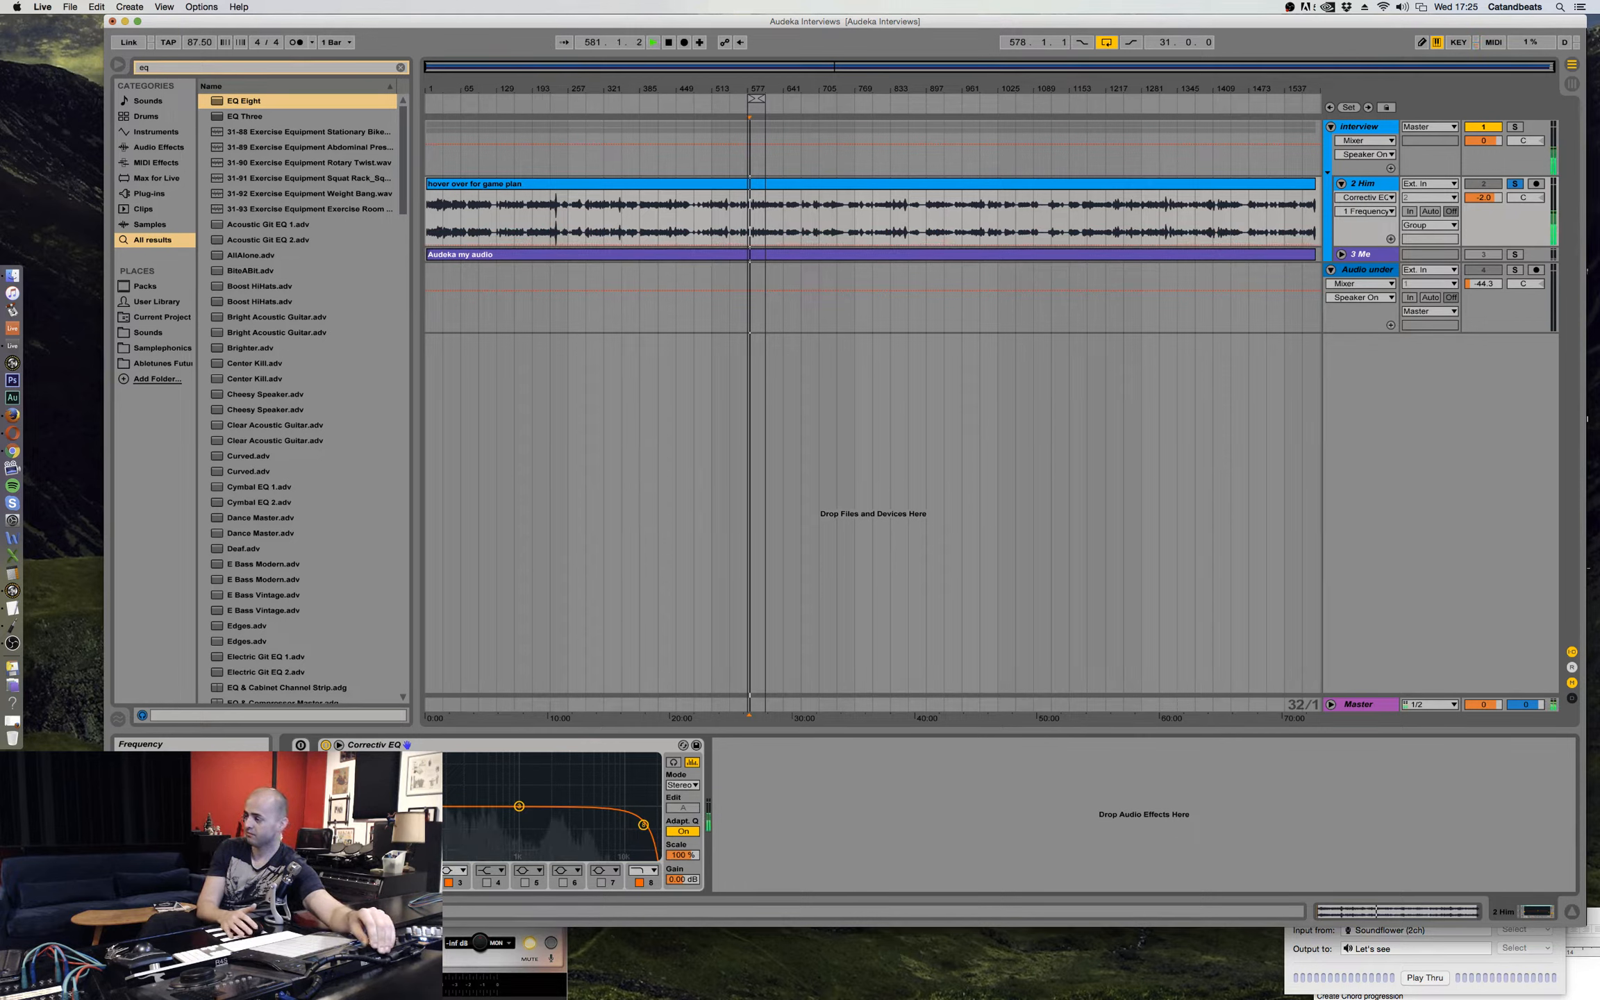
{"action": "key", "text": "space"}
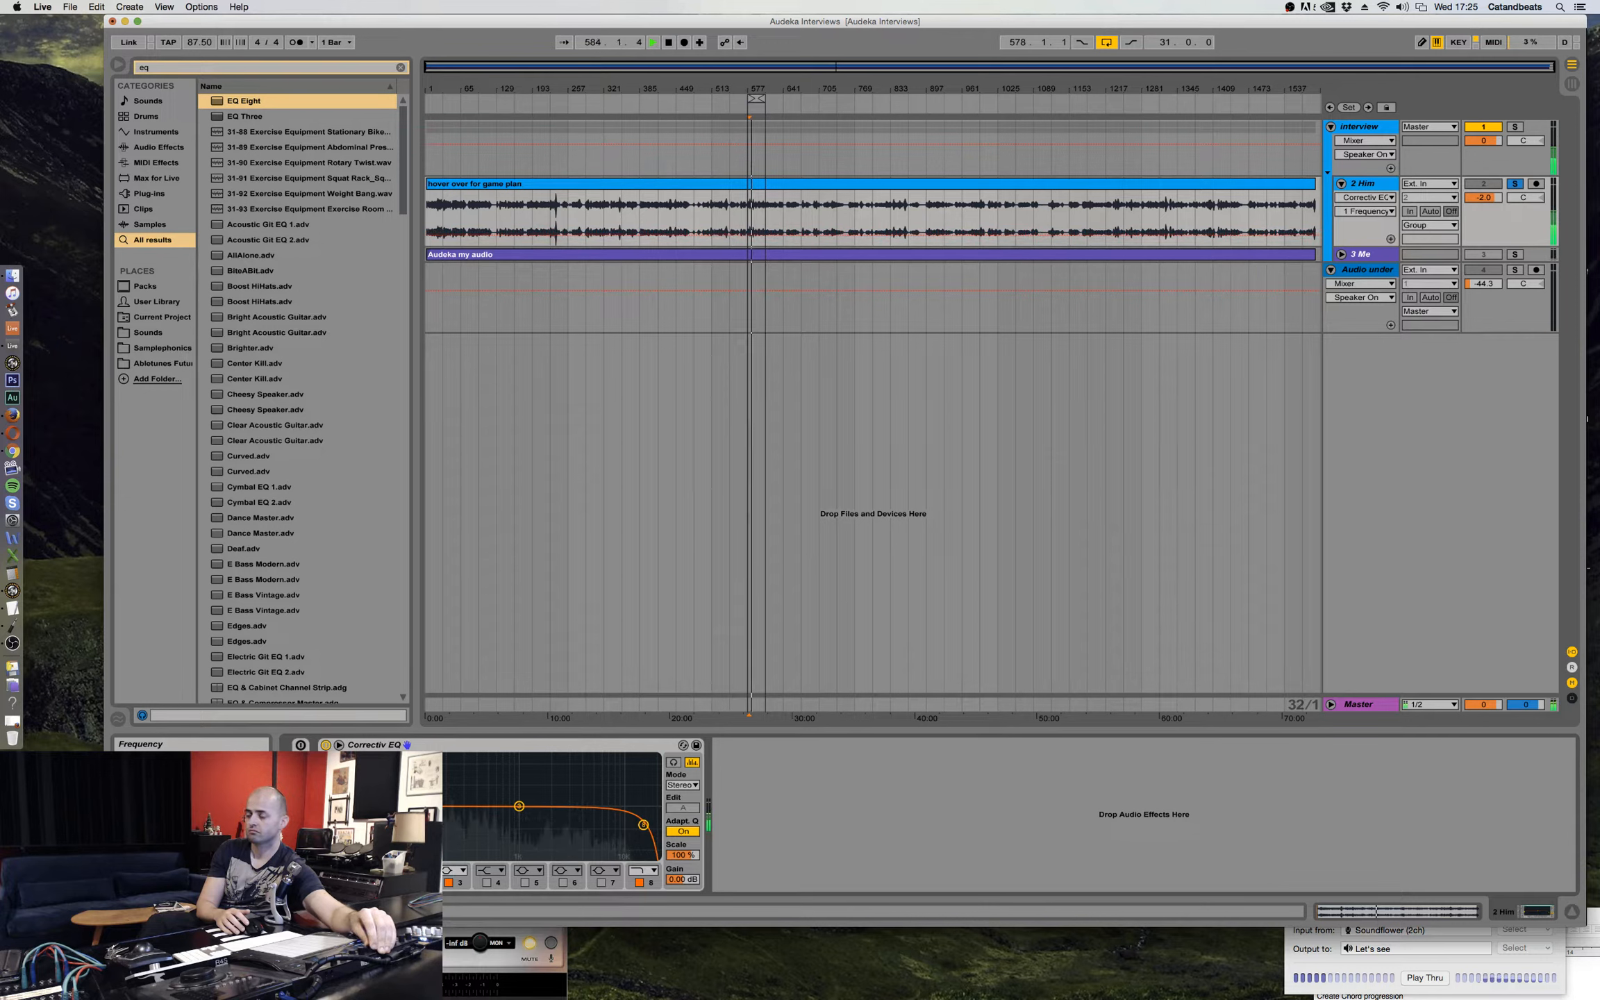
{"action": "key", "text": "space"}
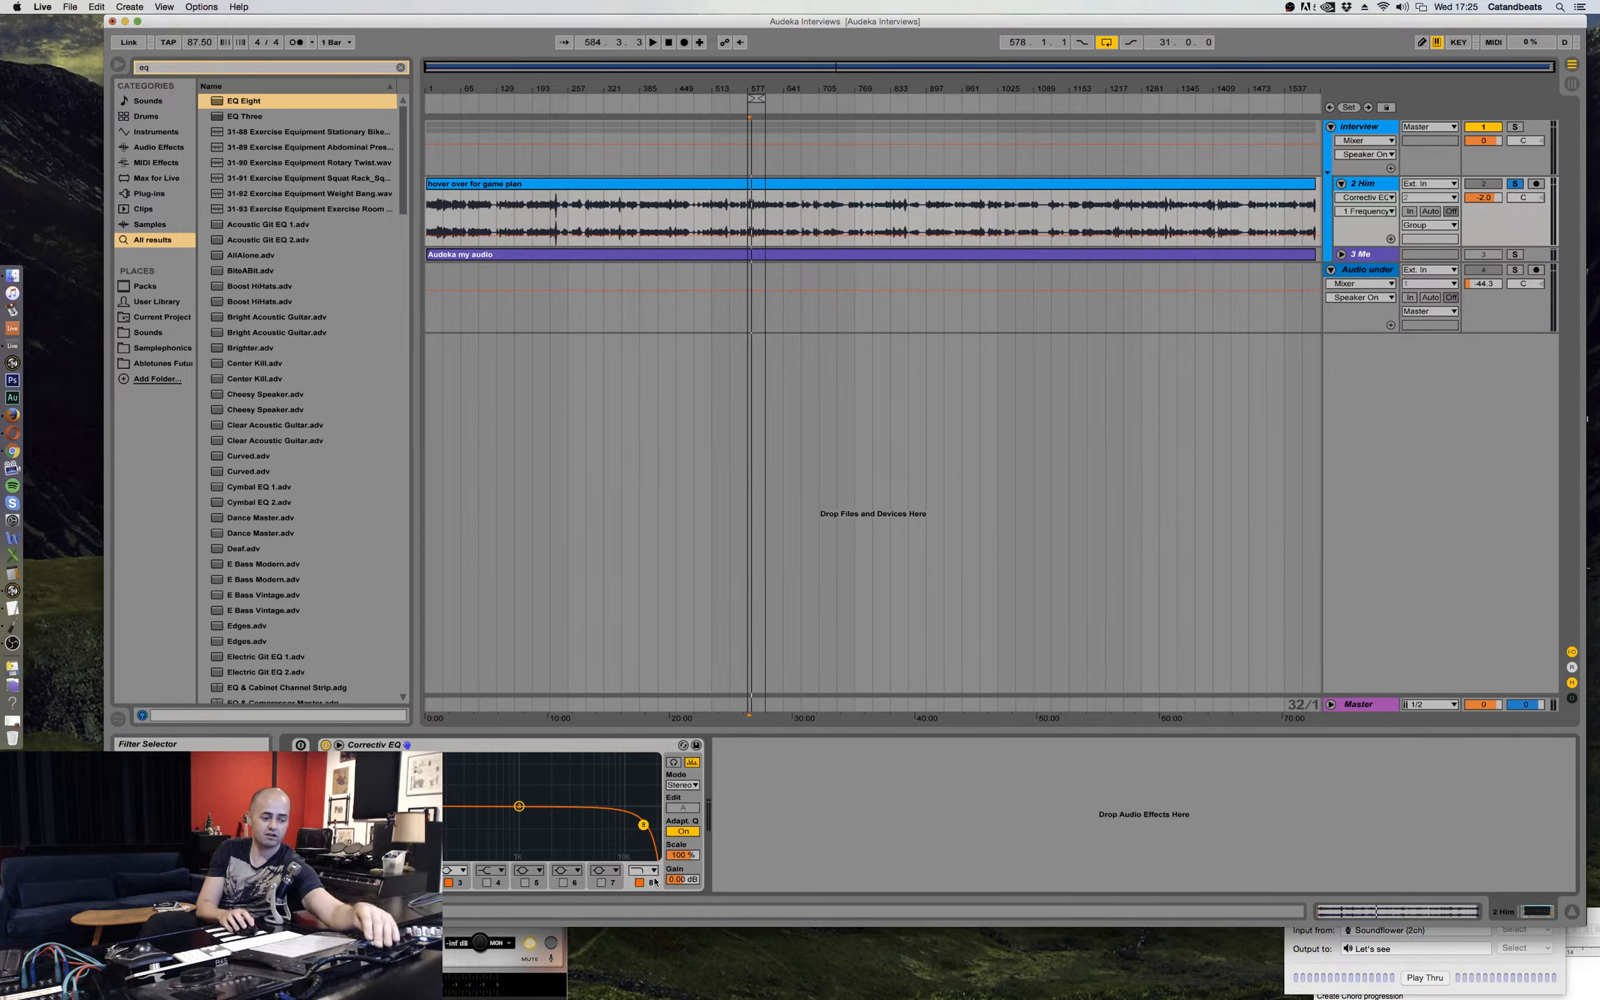
Lower the frequency of the high-cut filter 8 by ear while the loop plays.
{"action": "left_click_drag", "start_coordinate": [643, 825], "coordinate": [616, 817]}
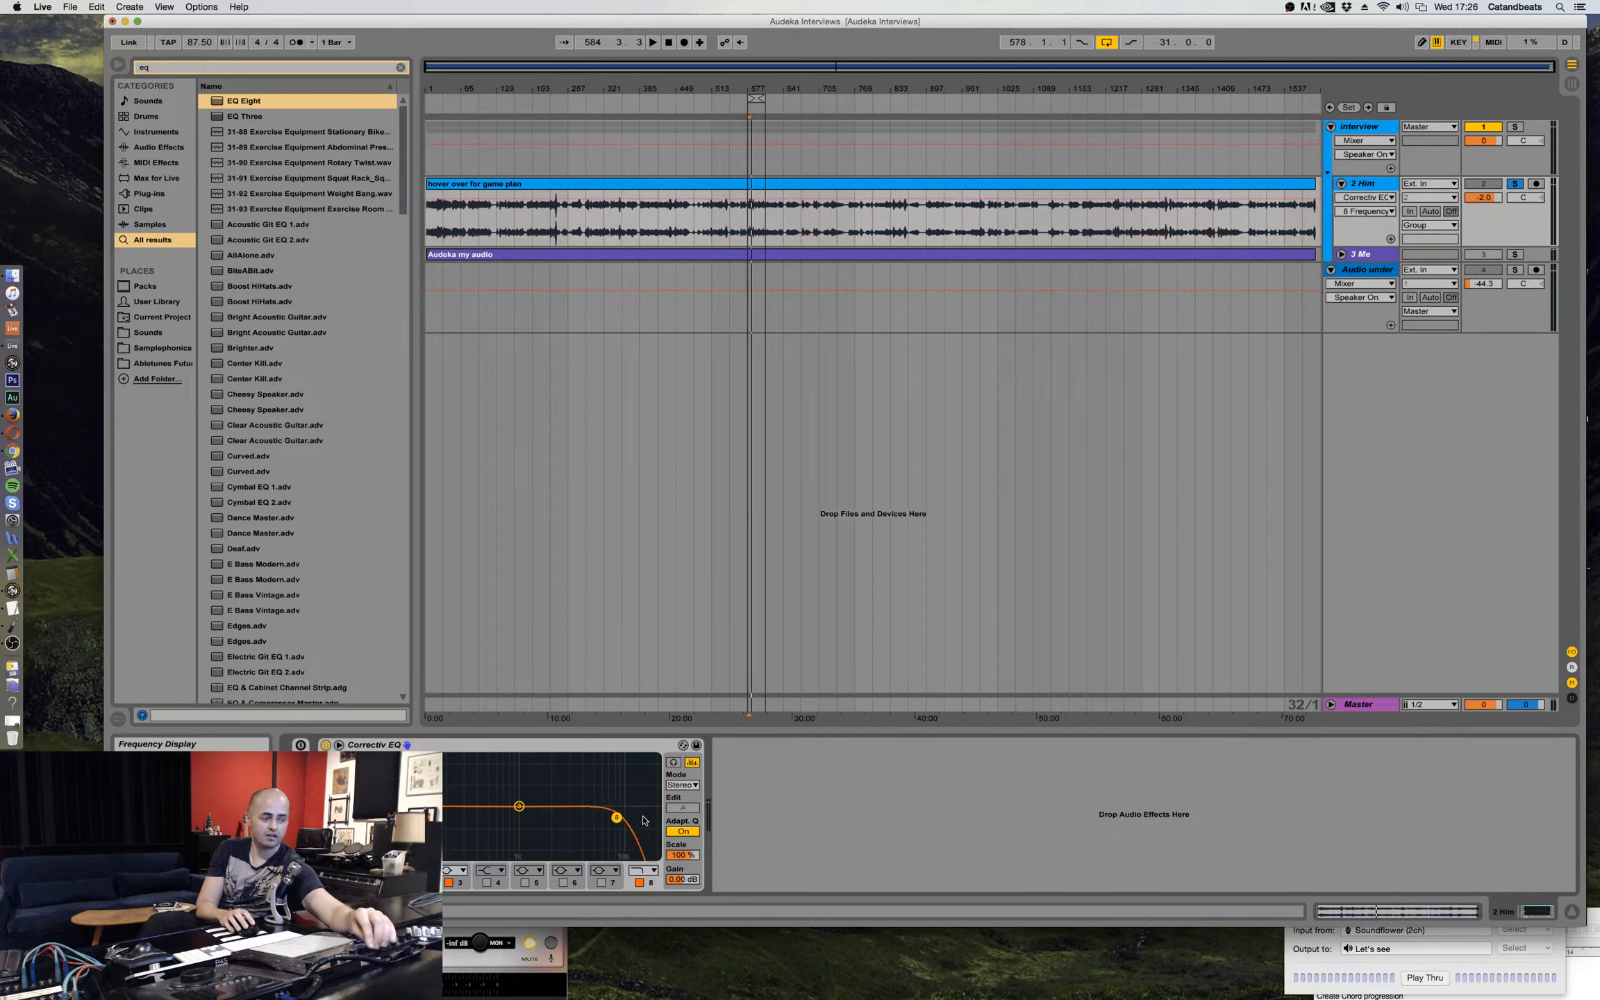
{"action": "key", "text": "space"}
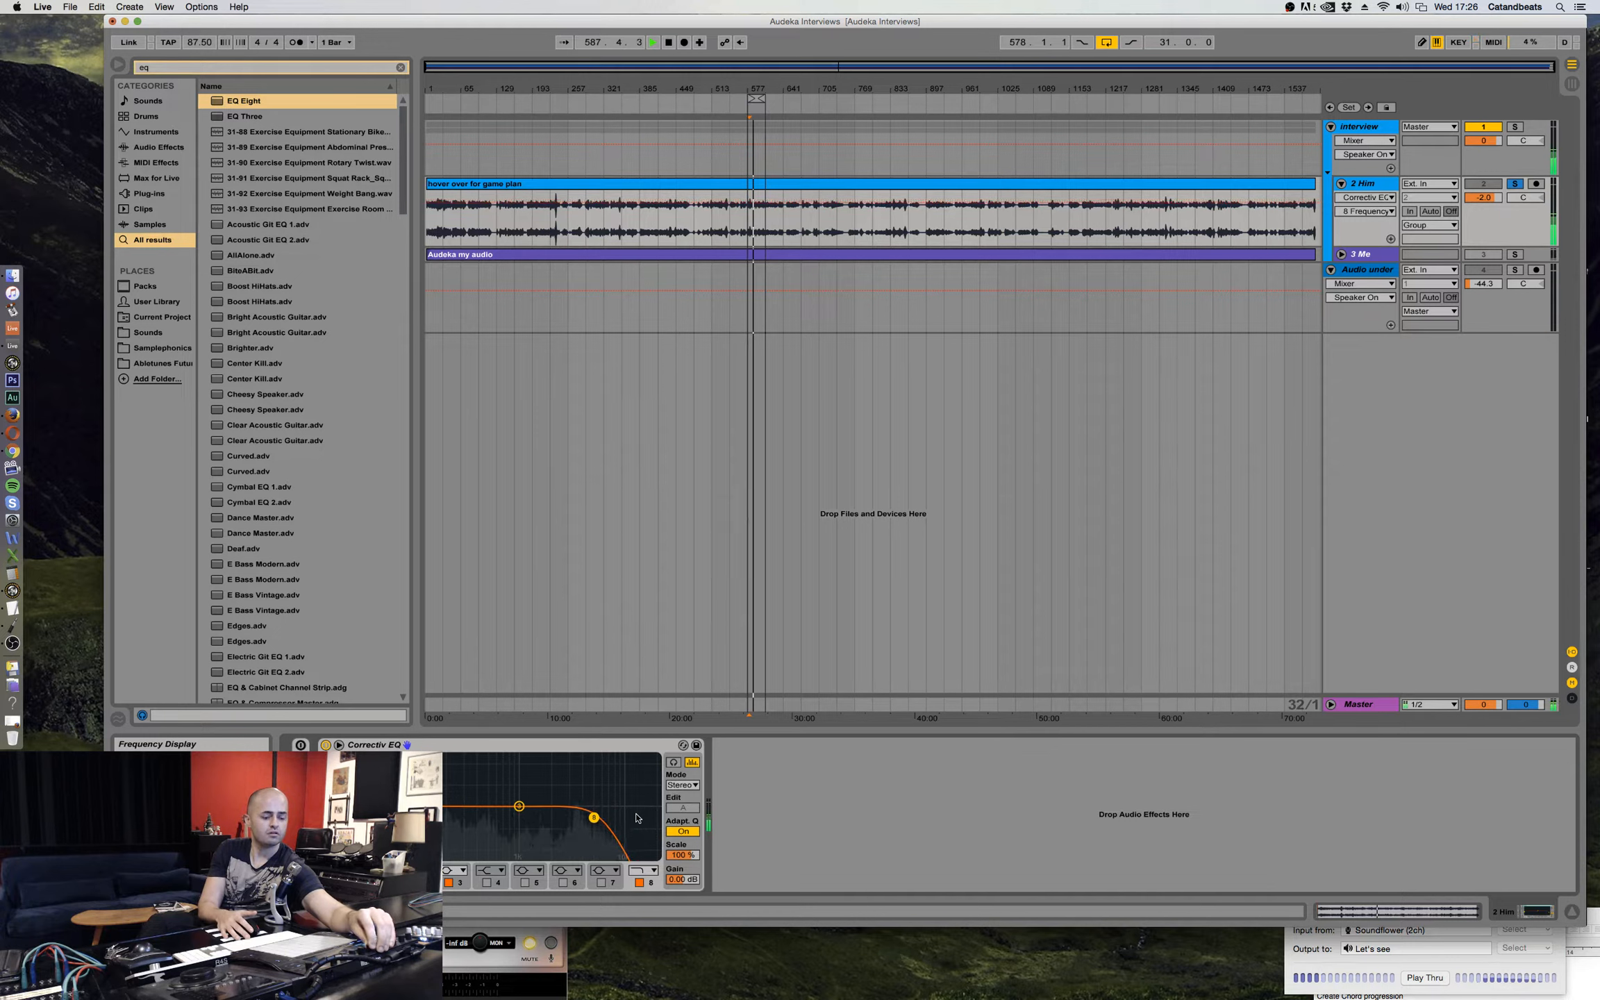
{"action": "key", "text": "space"}
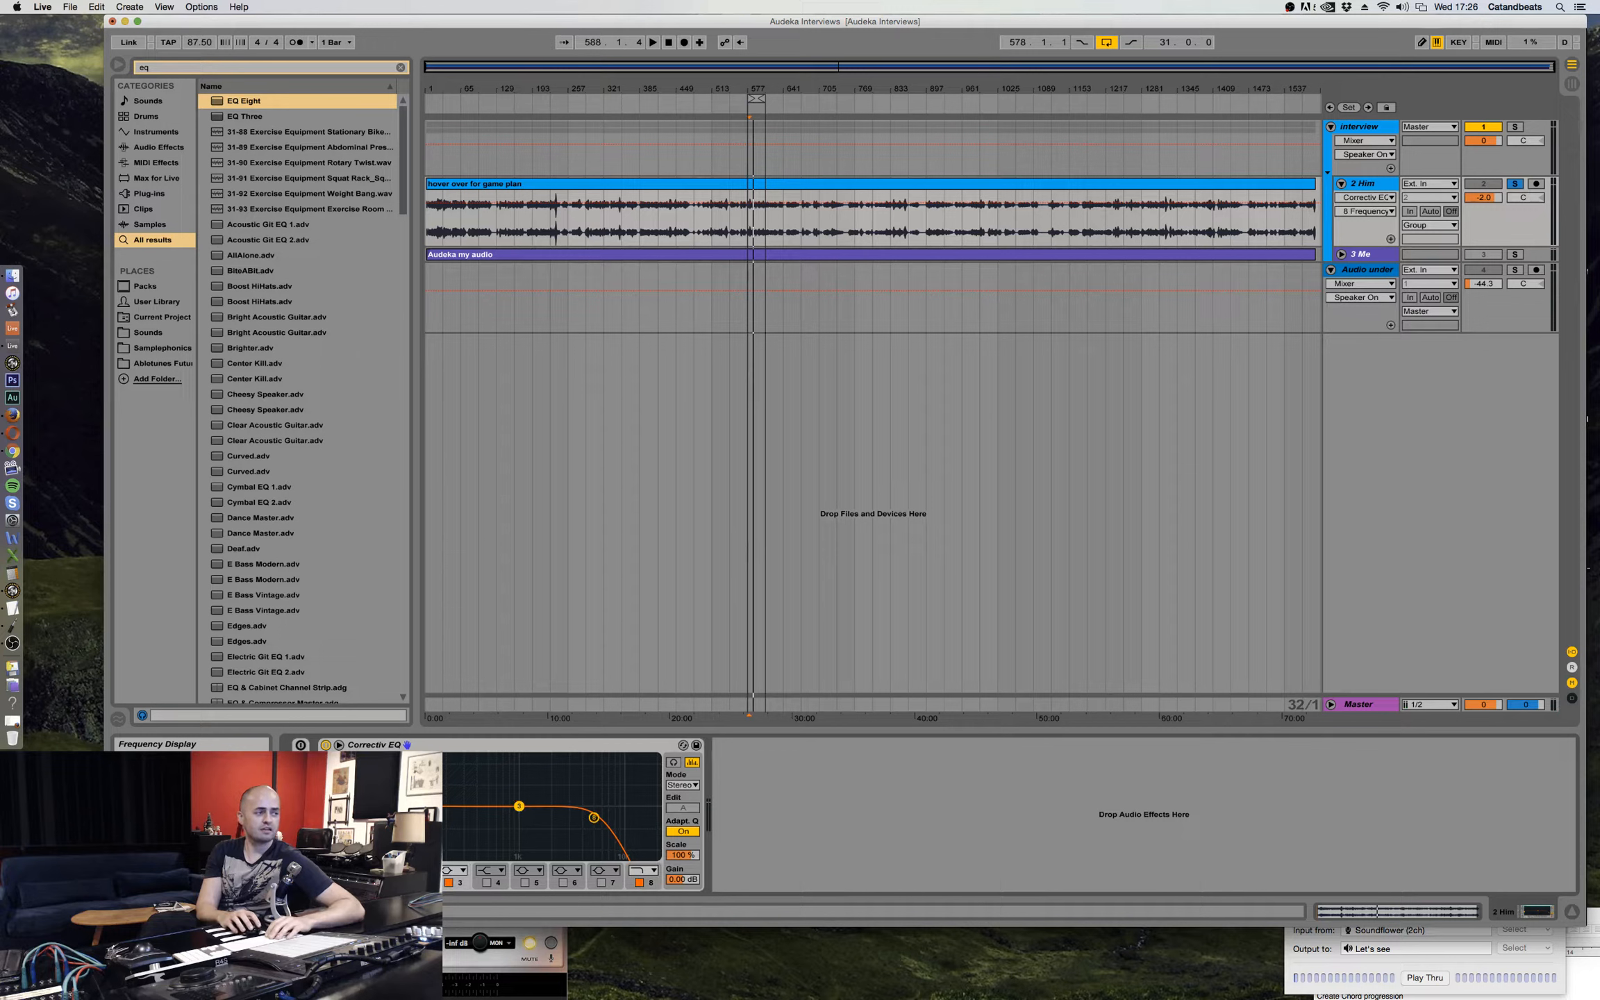
Sweep filter 3 as a narrow boost down the lower frequencies while auditioning it, and turn it into a slight, wider cut.
{"action": "left_click_drag", "start_coordinate": [519, 806], "coordinate": [508, 760]}
{"action": "left_click_drag", "start_coordinate": [336, 859], "coordinate": [337, 809]}
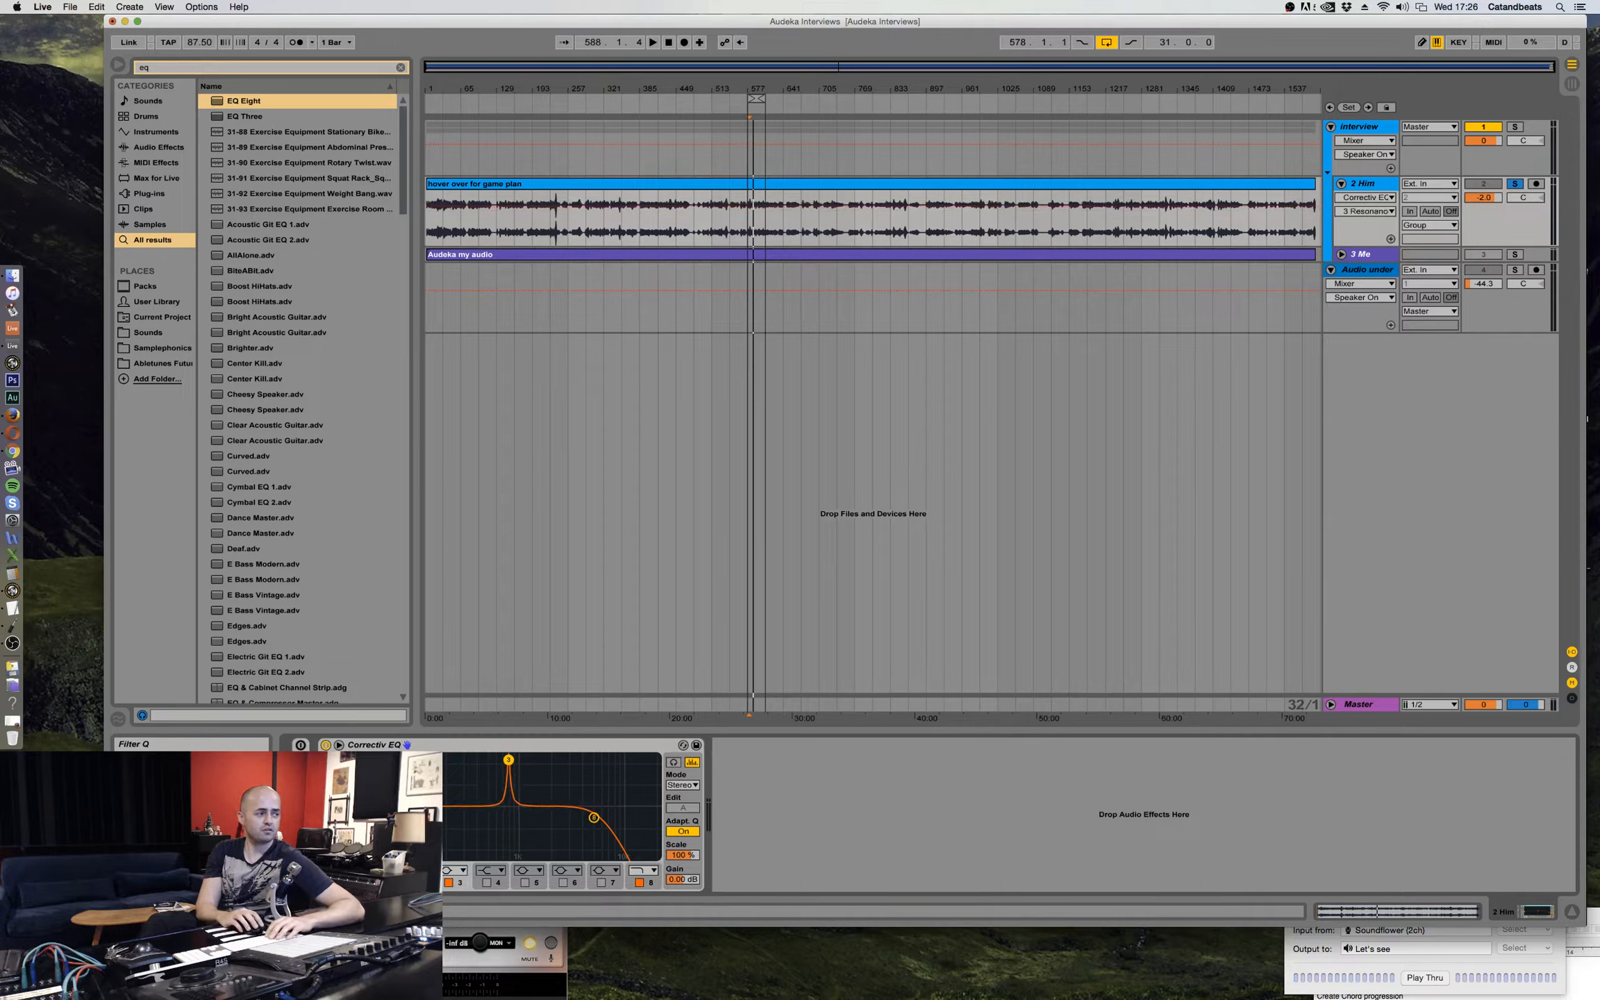
{"action": "left_click_drag", "start_coordinate": [509, 760], "coordinate": [473, 758]}
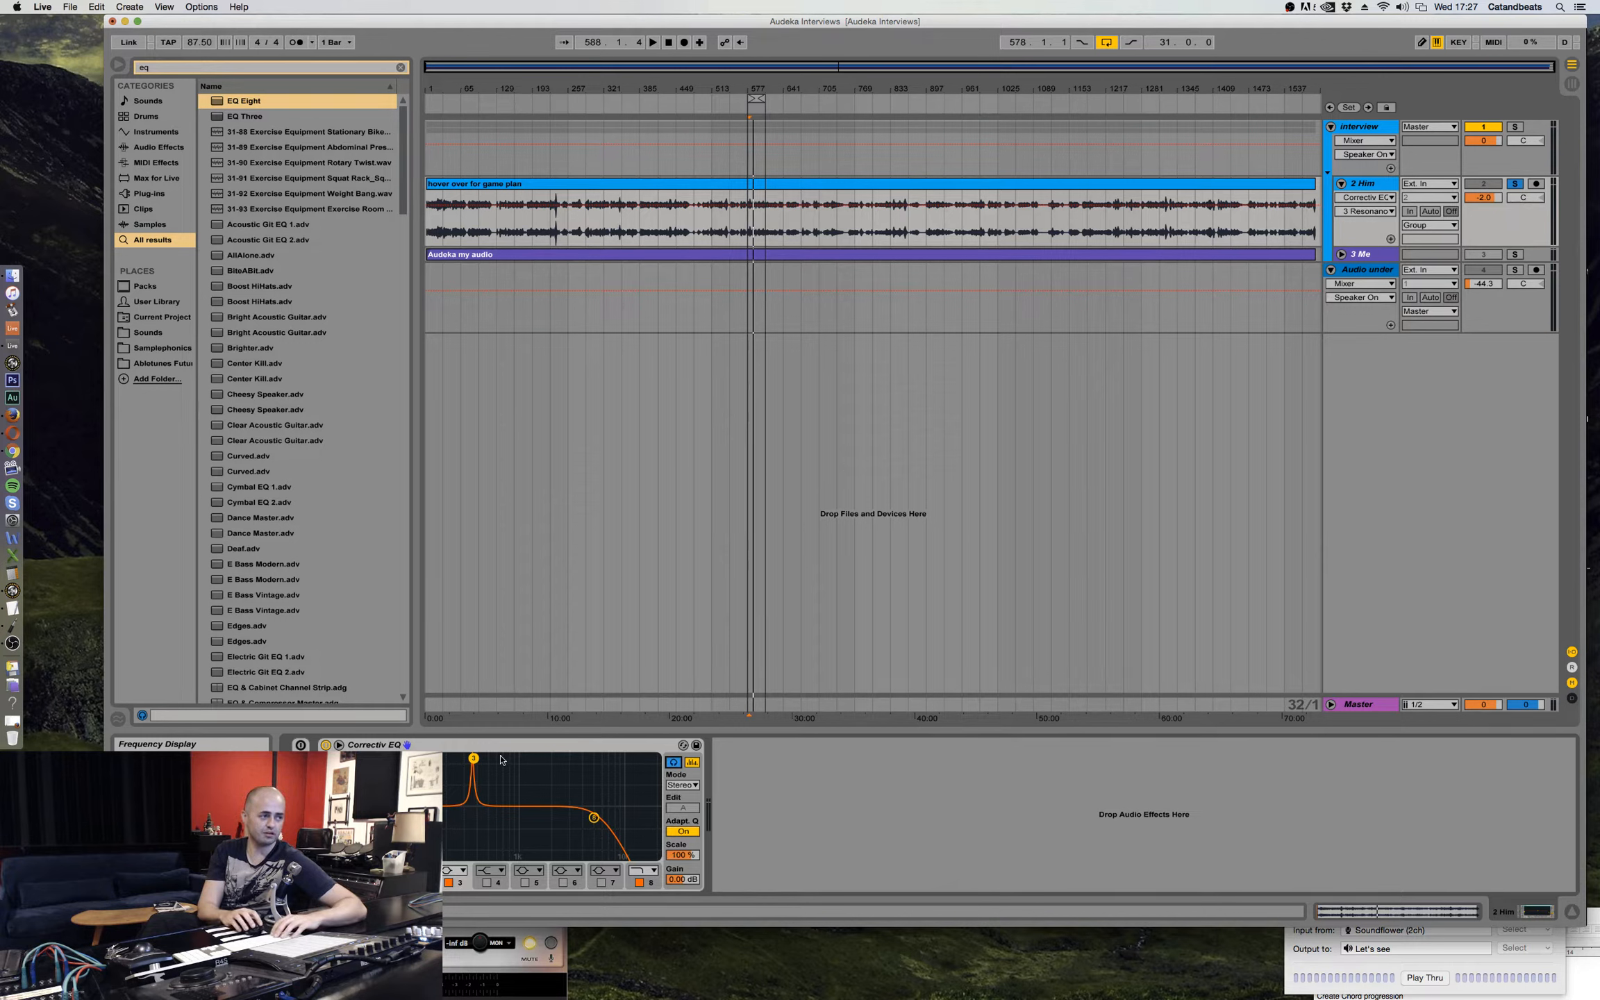
{"action": "key", "text": "space"}
{"action": "mouse_move", "coordinate": [473, 759]}
{"action": "left_mouse_down"}
{"action": "mouse_move", "coordinate": [441, 758]}
{"action": "mouse_move", "coordinate": [460, 757]}
{"action": "left_mouse_up"}
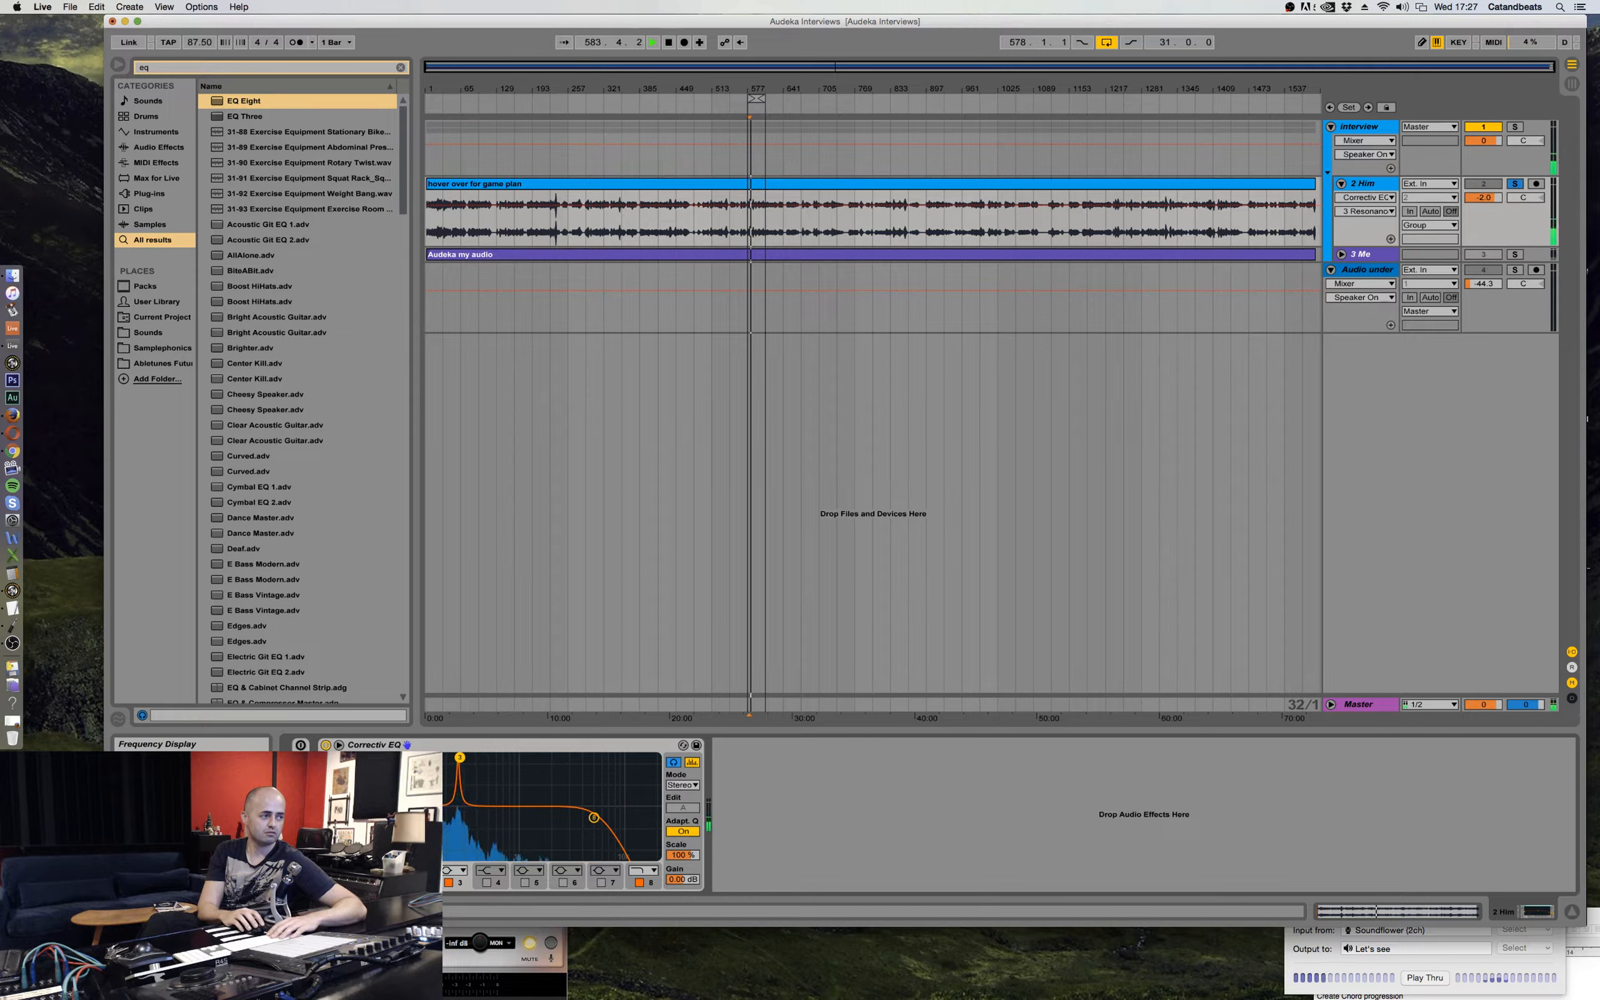
{"action": "key", "text": "space"}
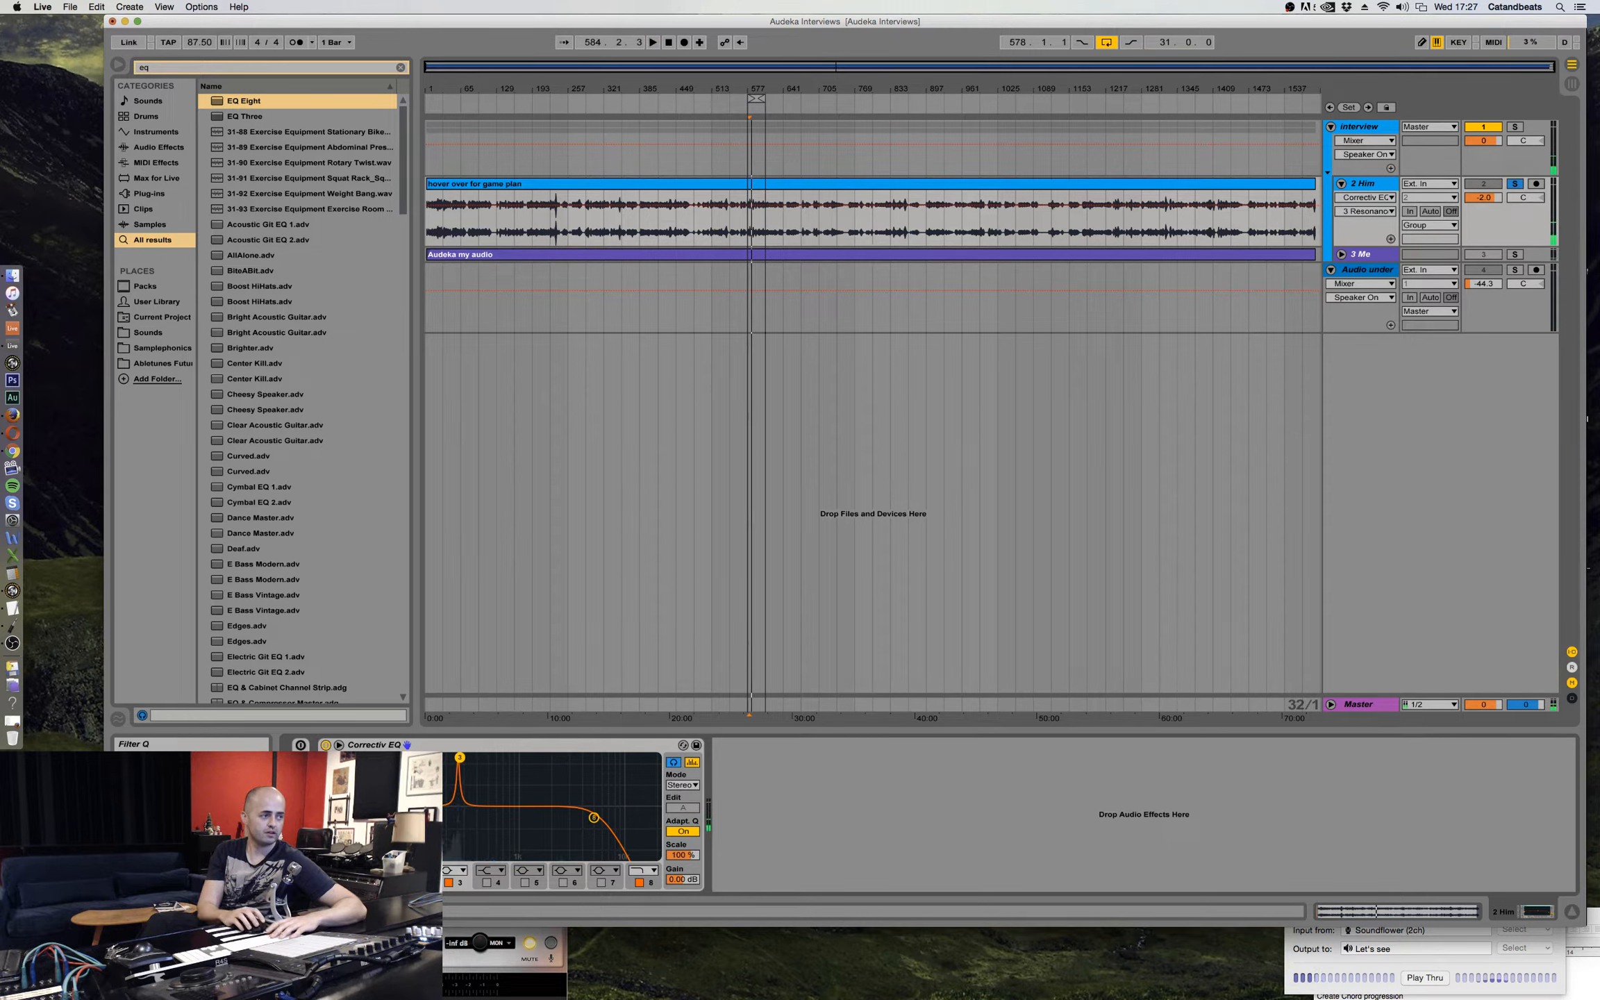
{"action": "left_click_drag", "start_coordinate": [459, 757], "coordinate": [459, 818]}
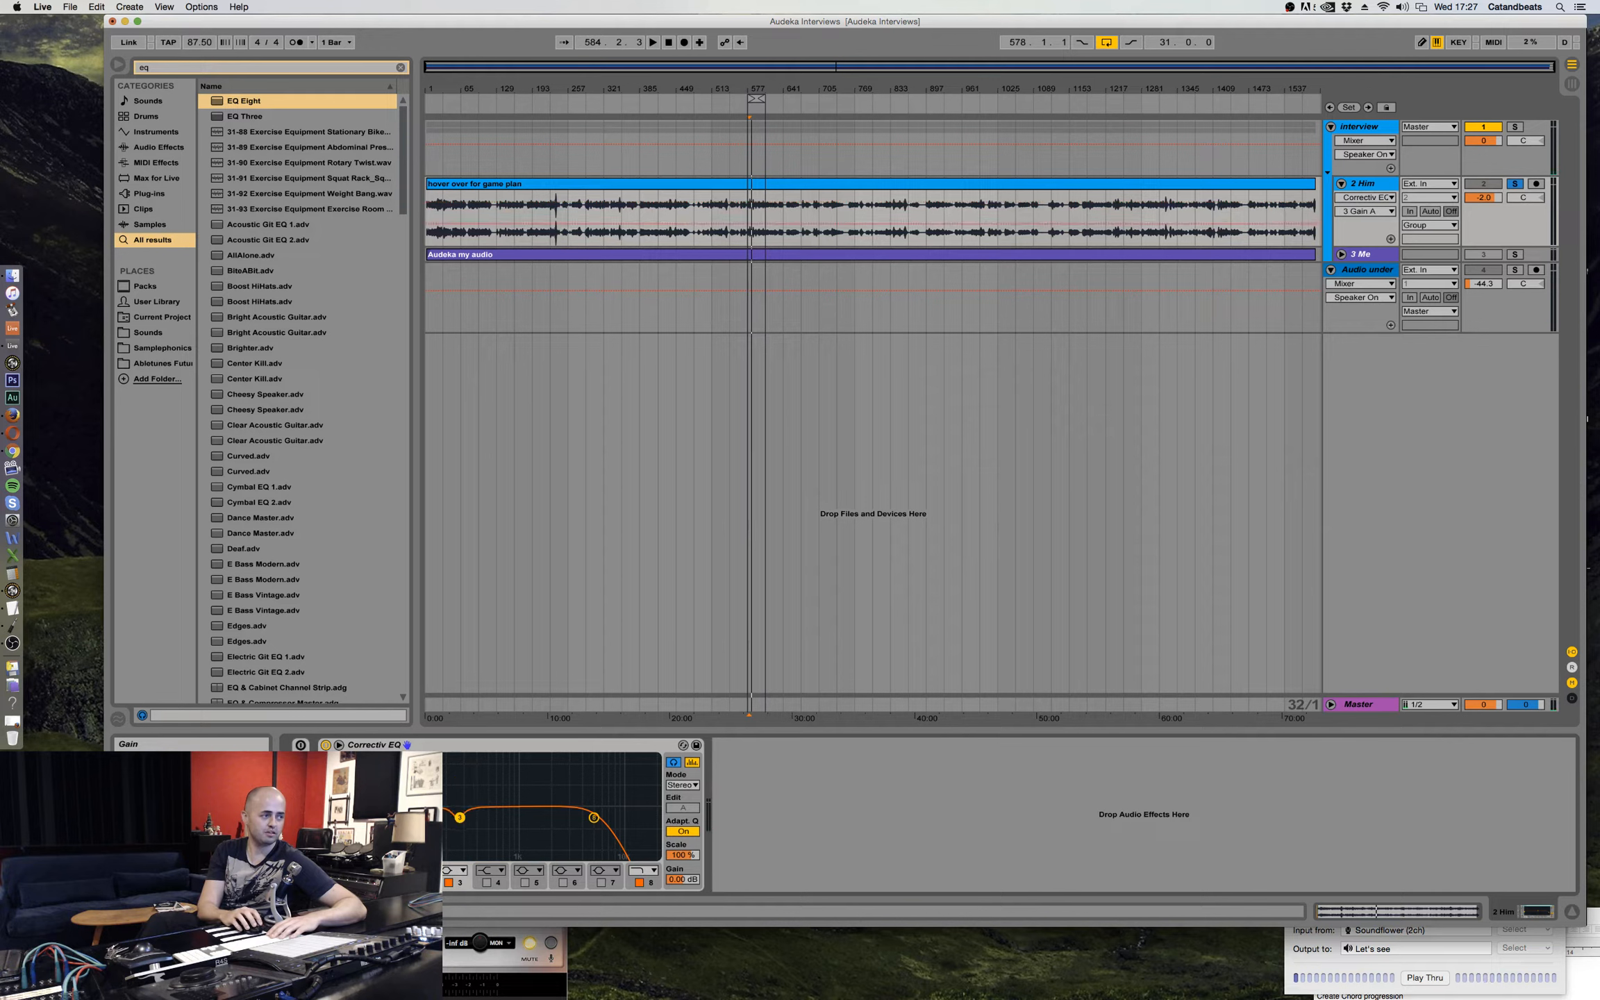
Enable filter 5 in the Correctiv EQ, sweep it as a narrow boost through the low mids while listening, and turn it into a slight cut.
{"action": "left_click", "coordinate": [525, 883]}
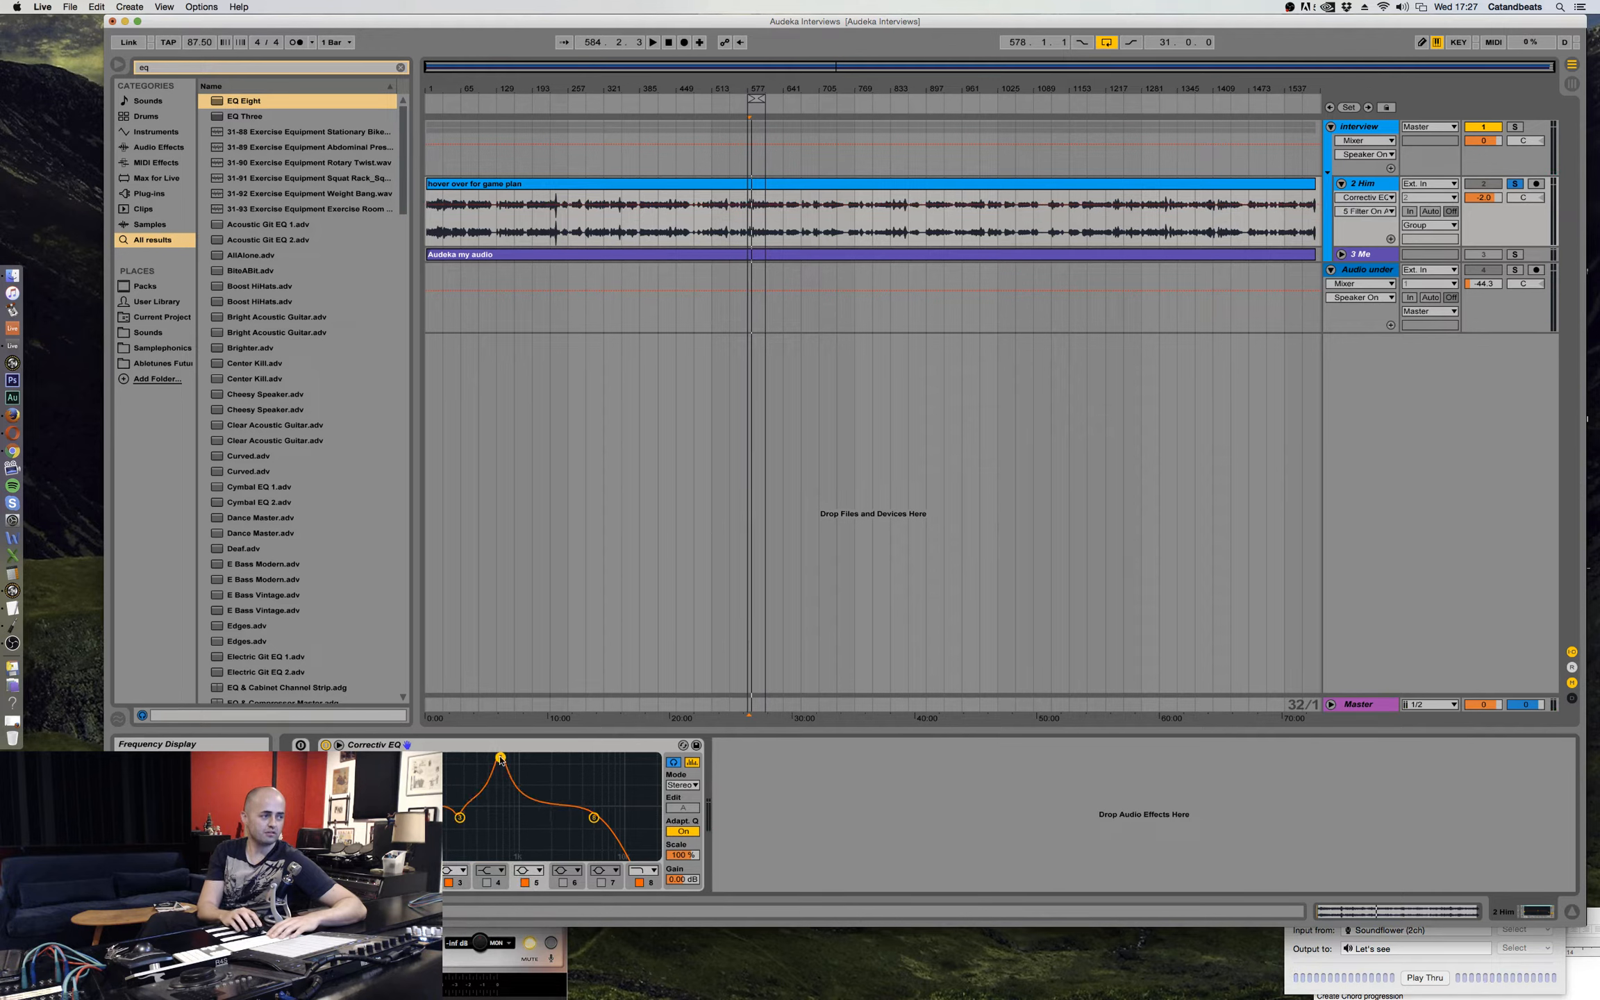
{"action": "mouse_move", "coordinate": [499, 758]}
{"action": "left_mouse_down"}
{"action": "mouse_move", "coordinate": [497, 736]}
{"action": "mouse_move", "coordinate": [480, 757]}
{"action": "left_mouse_up"}
{"action": "key", "text": "space"}
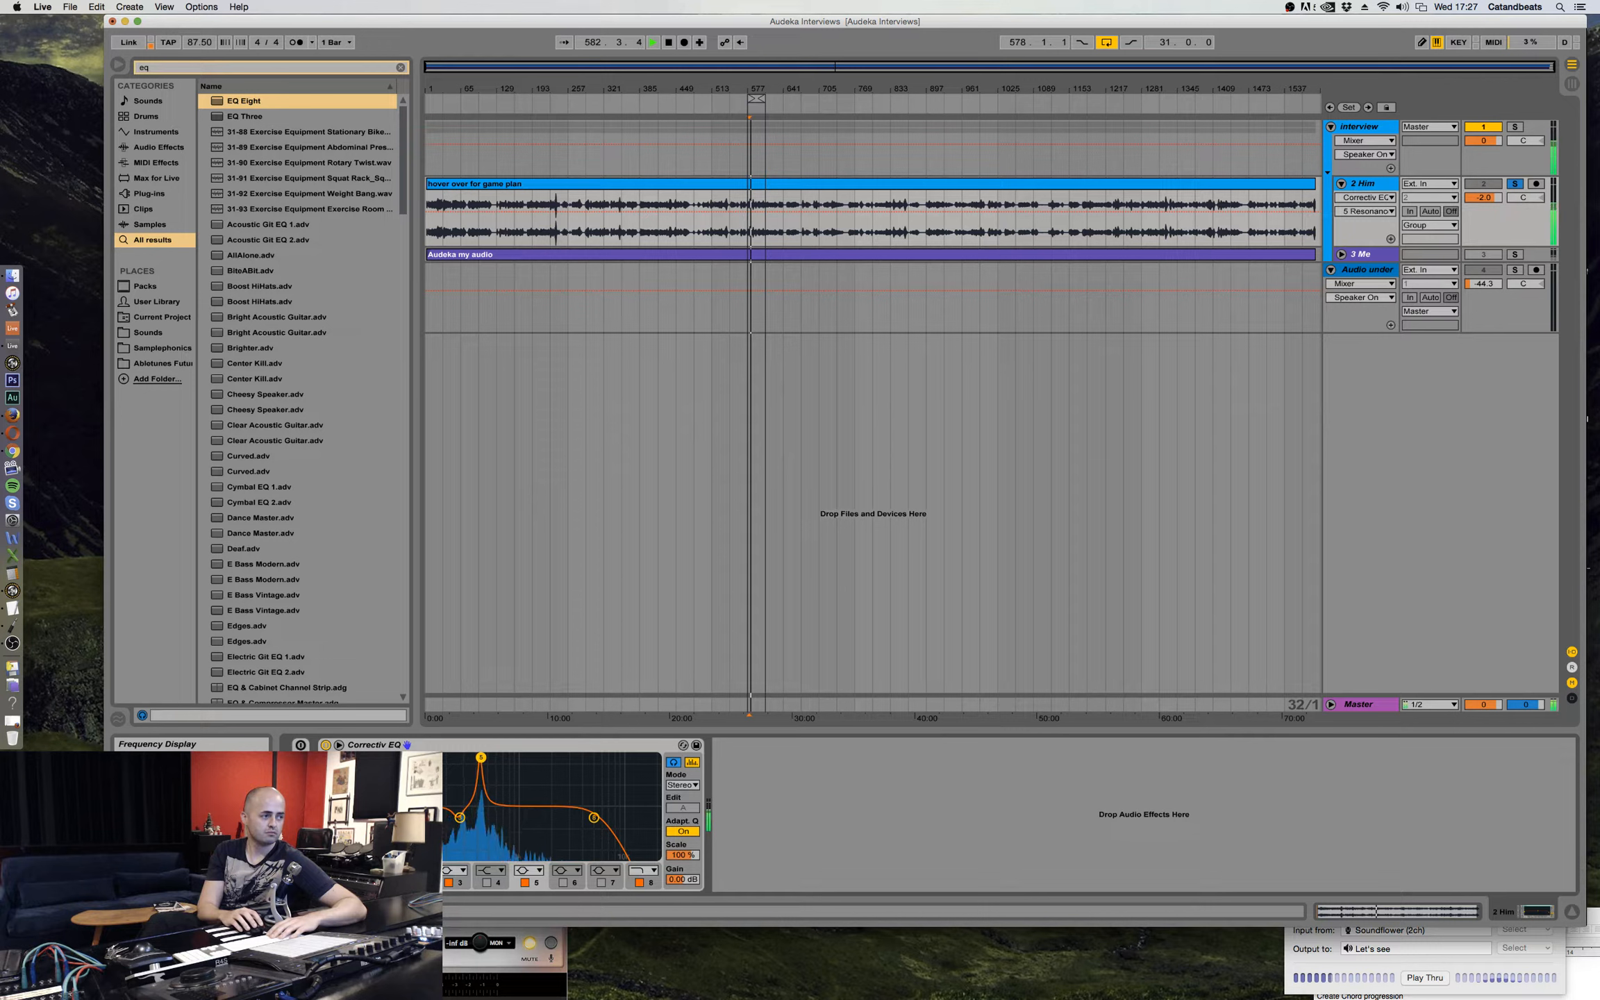
{"action": "left_click_drag", "start_coordinate": [480, 757], "coordinate": [478, 757]}
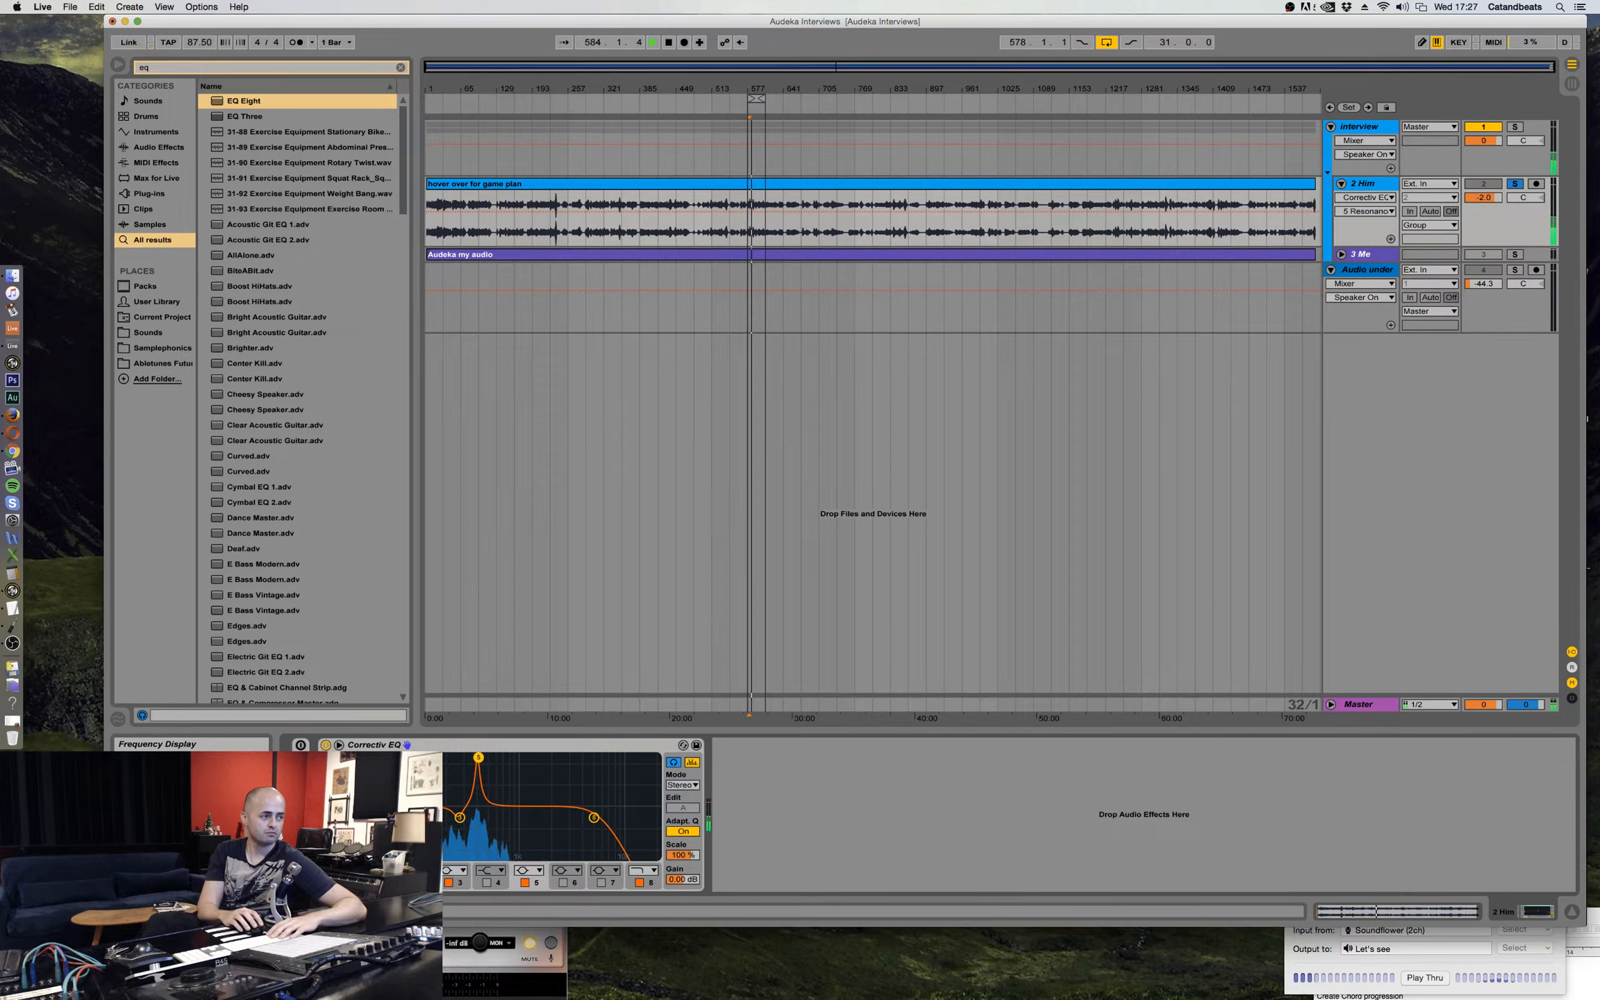
{"action": "key", "text": "space"}
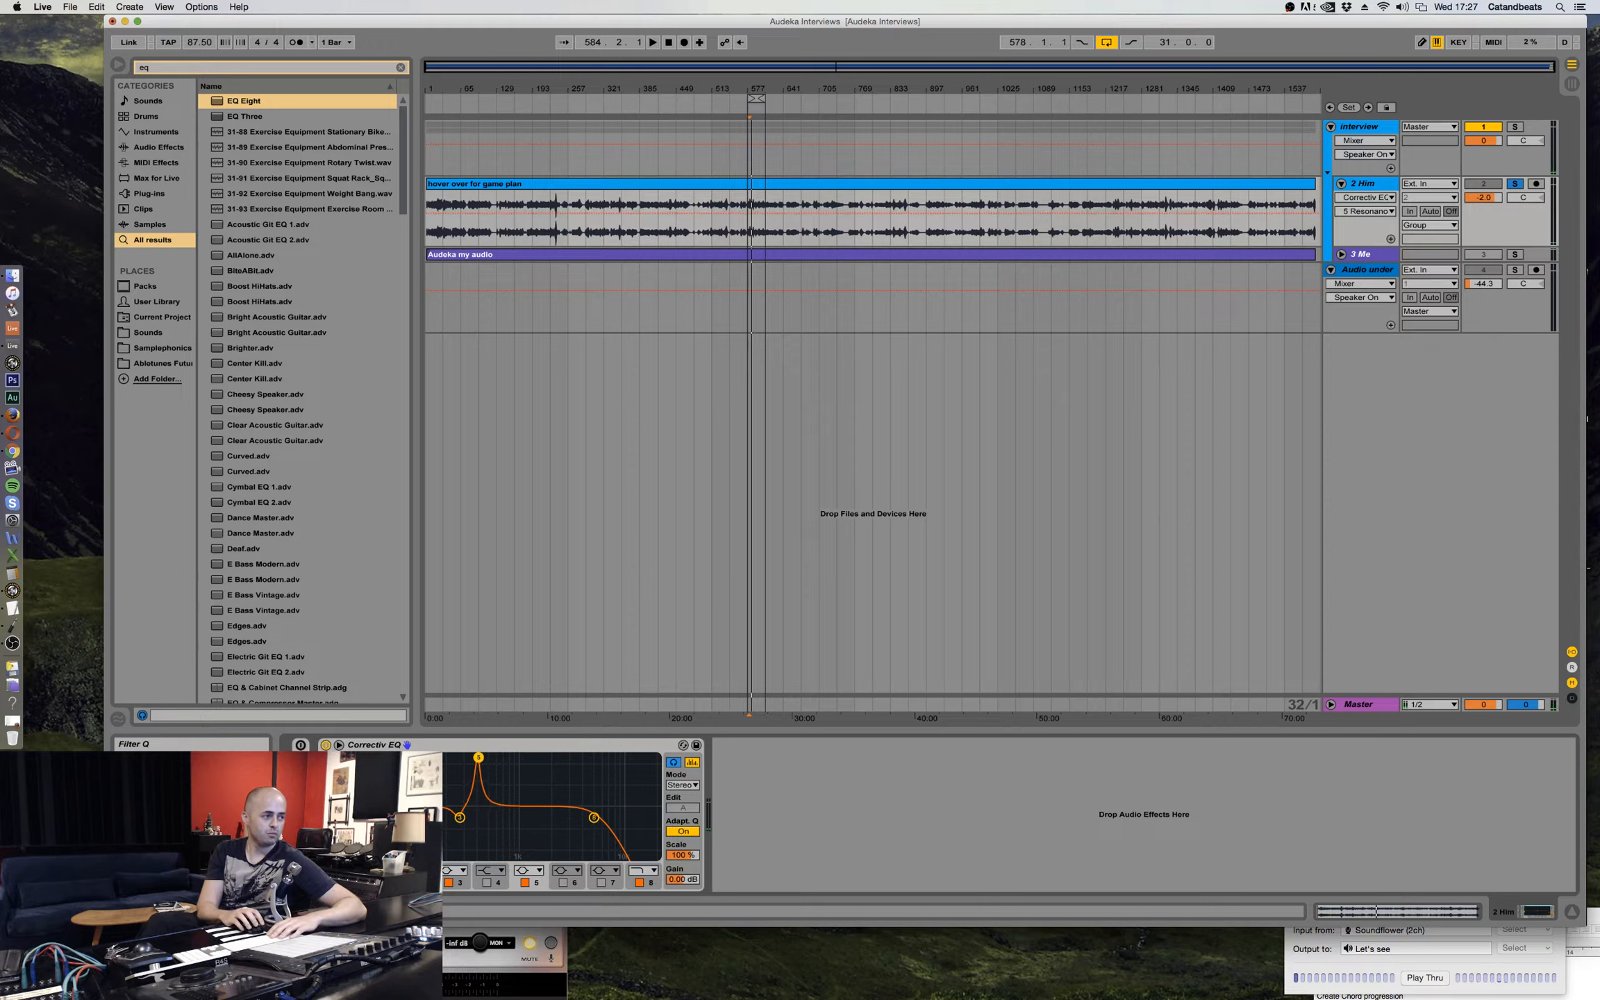
{"action": "mouse_move", "coordinate": [339, 814]}
{"action": "left_mouse_down"}
{"action": "mouse_move", "coordinate": [339, 879]}
{"action": "mouse_move", "coordinate": [339, 849]}
{"action": "left_mouse_up"}
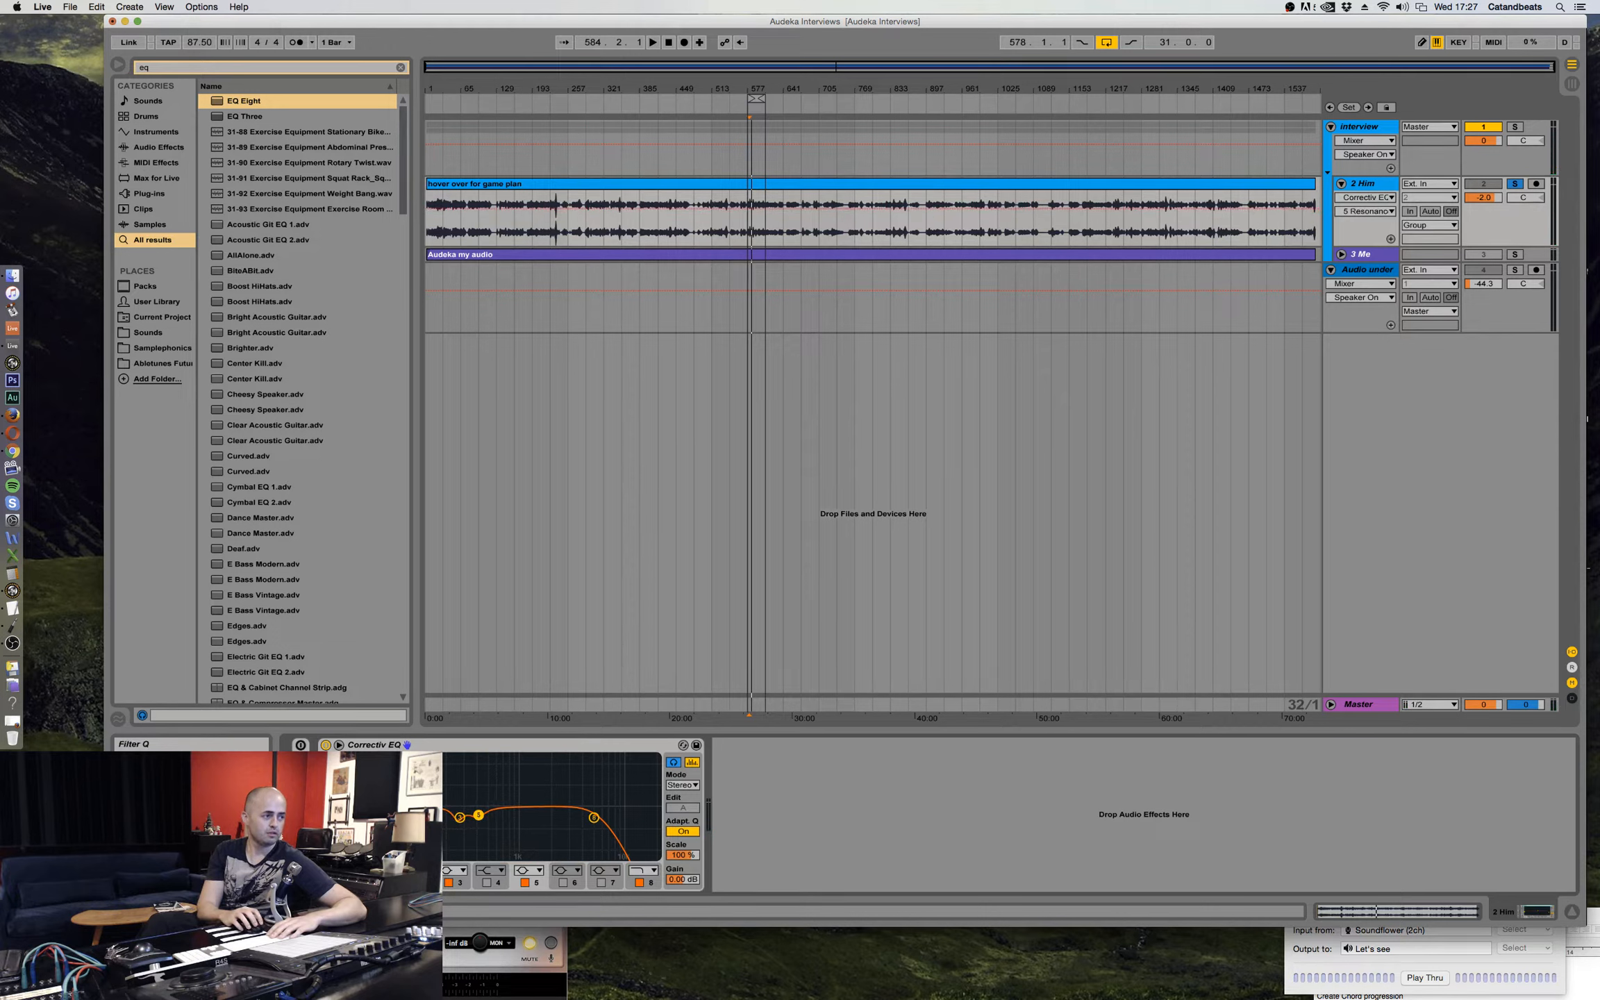
{"action": "left_click", "coordinate": [460, 817]}
{"action": "left_click", "coordinate": [478, 815]}
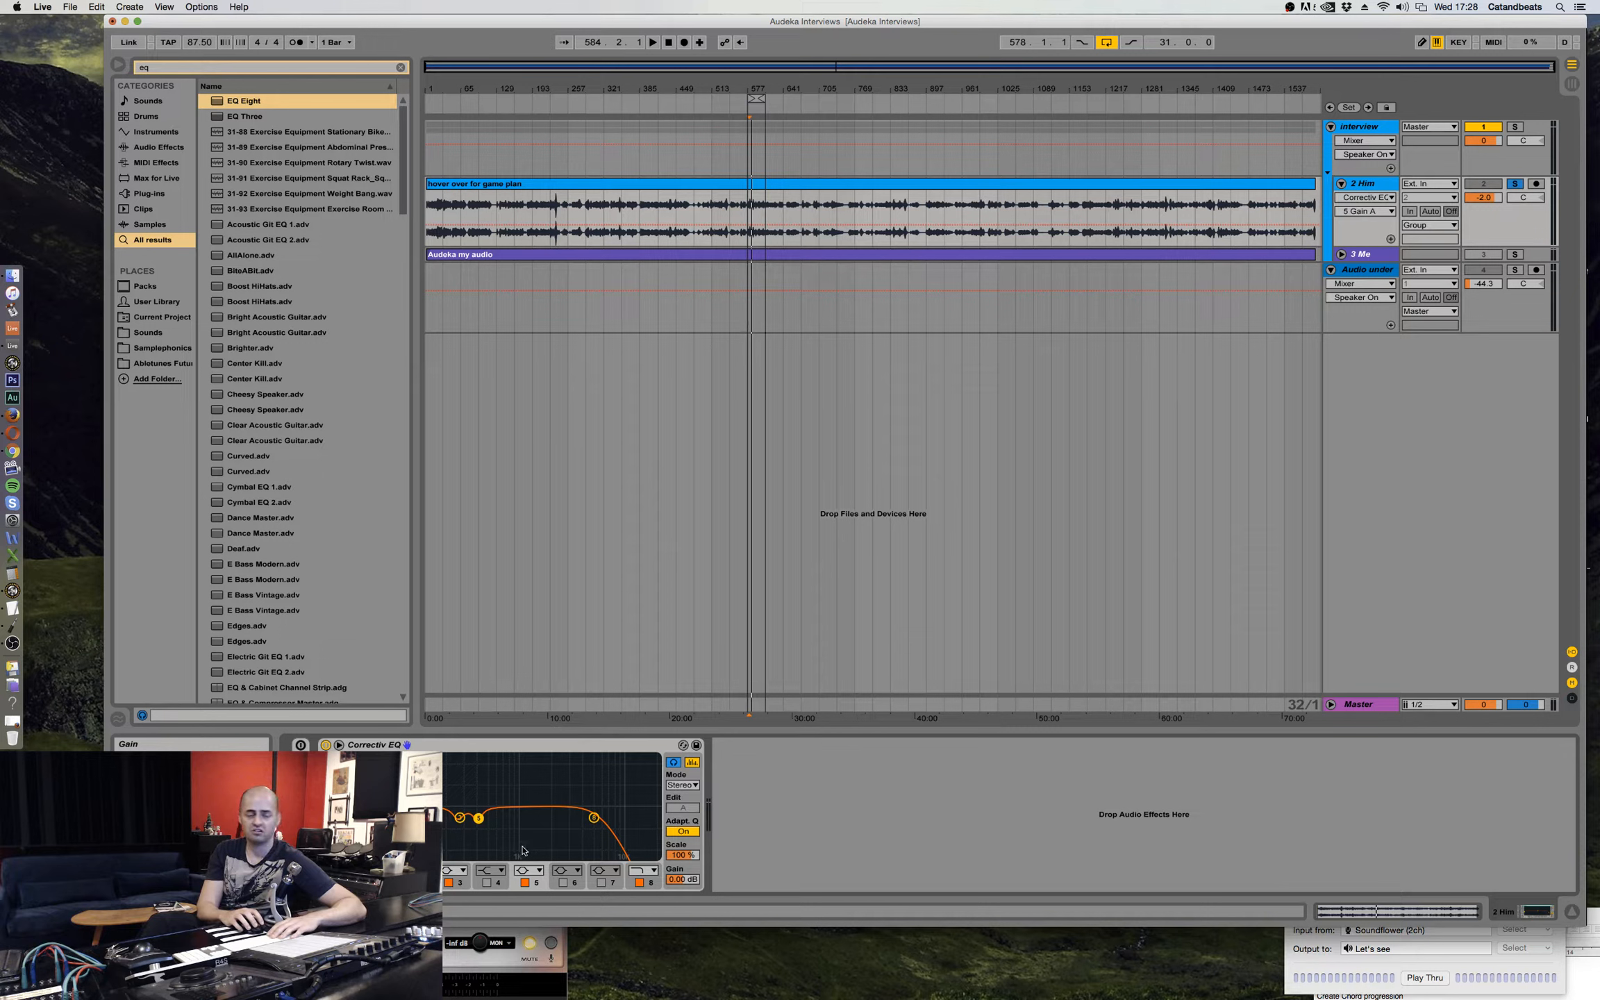
Enable filter 6, sweep it as a narrow boost through the midrange during playback, and turn it into a slight, wider cut.
{"action": "left_click", "coordinate": [562, 883]}
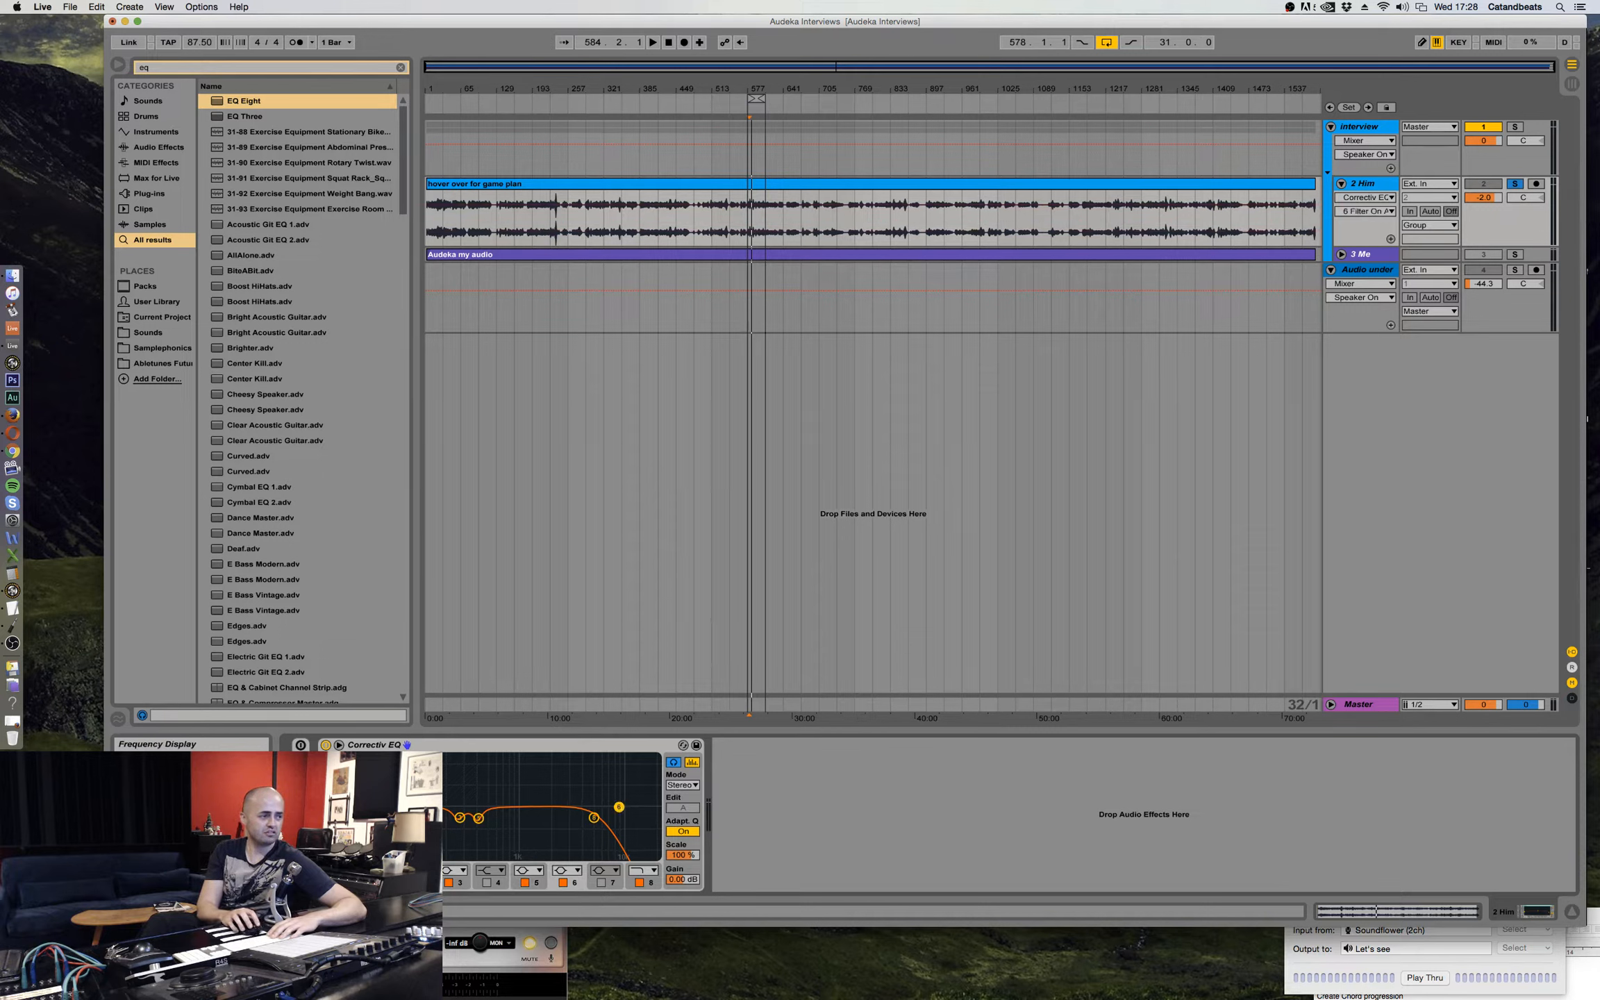
{"action": "left_click_drag", "start_coordinate": [619, 807], "coordinate": [507, 757]}
{"action": "key", "text": "space"}
{"action": "left_click_drag", "start_coordinate": [339, 852], "coordinate": [340, 799]}
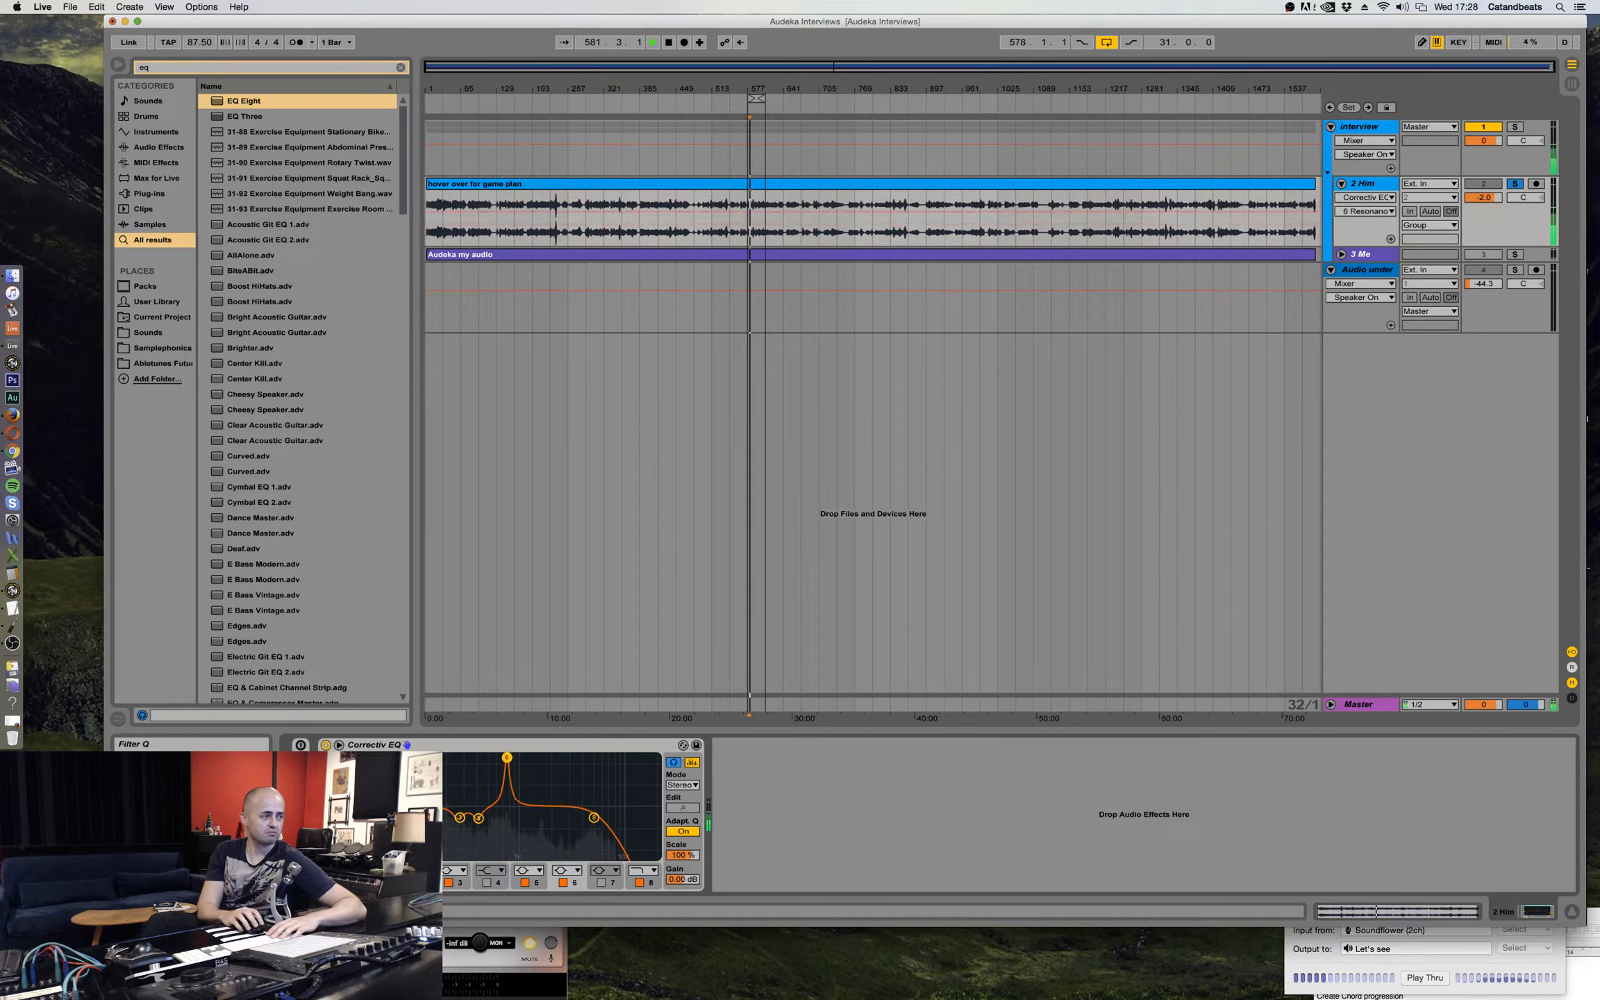
{"action": "left_click_drag", "start_coordinate": [507, 757], "coordinate": [524, 757]}
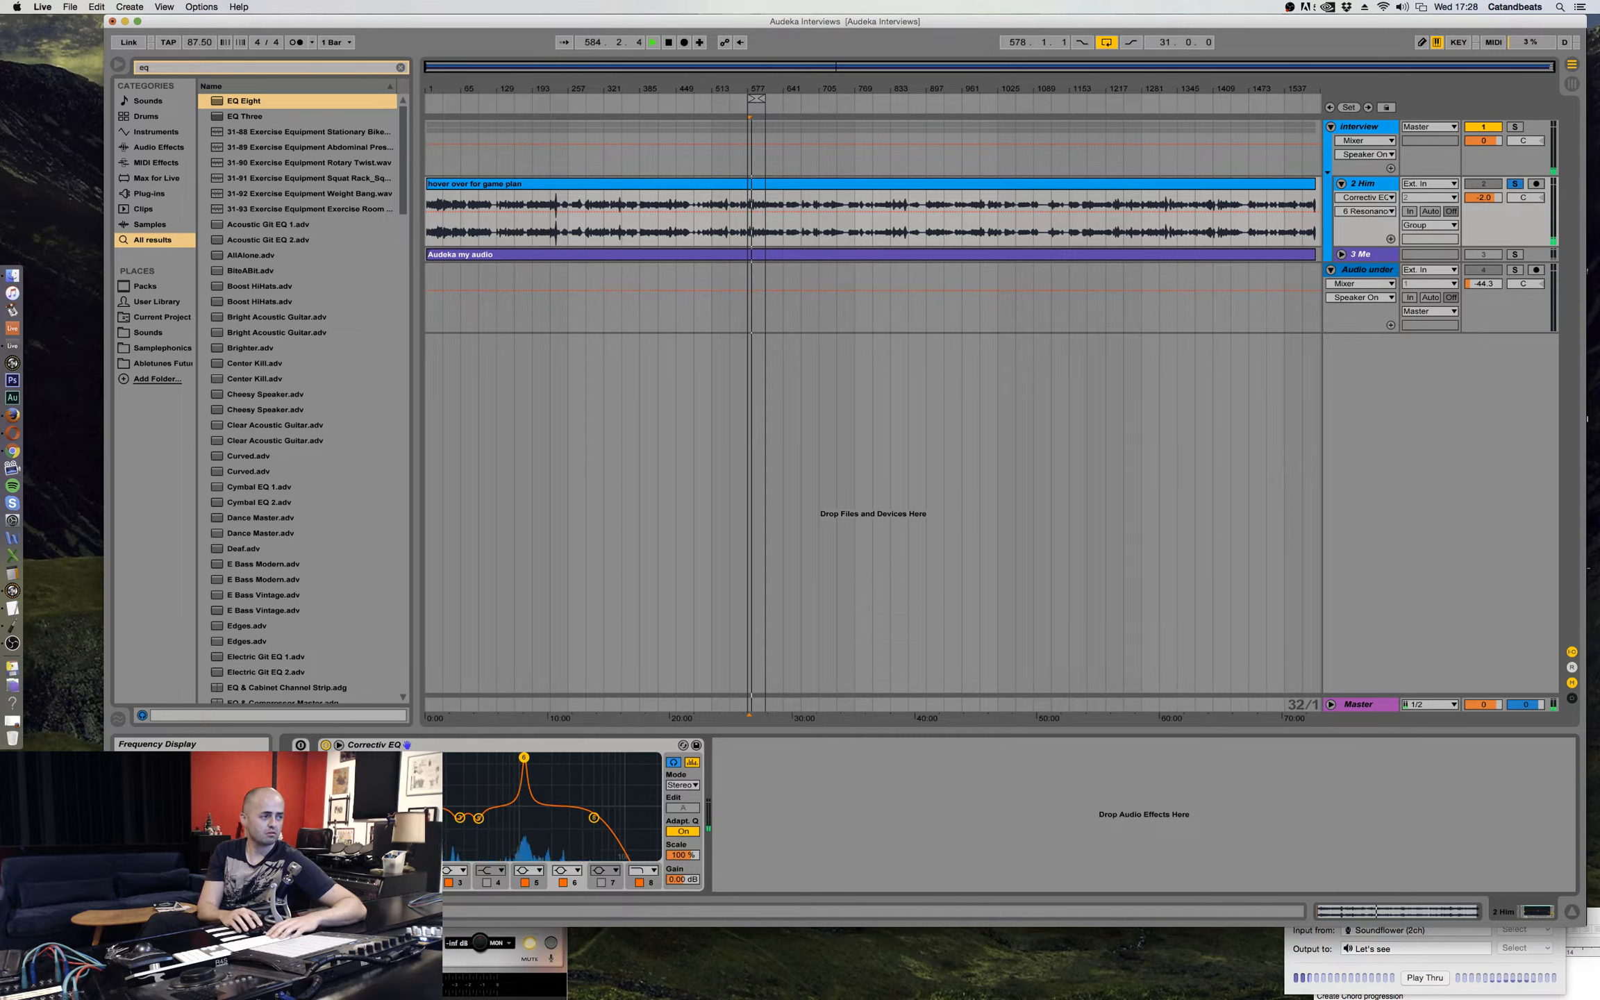
{"action": "left_click_drag", "start_coordinate": [524, 757], "coordinate": [519, 757]}
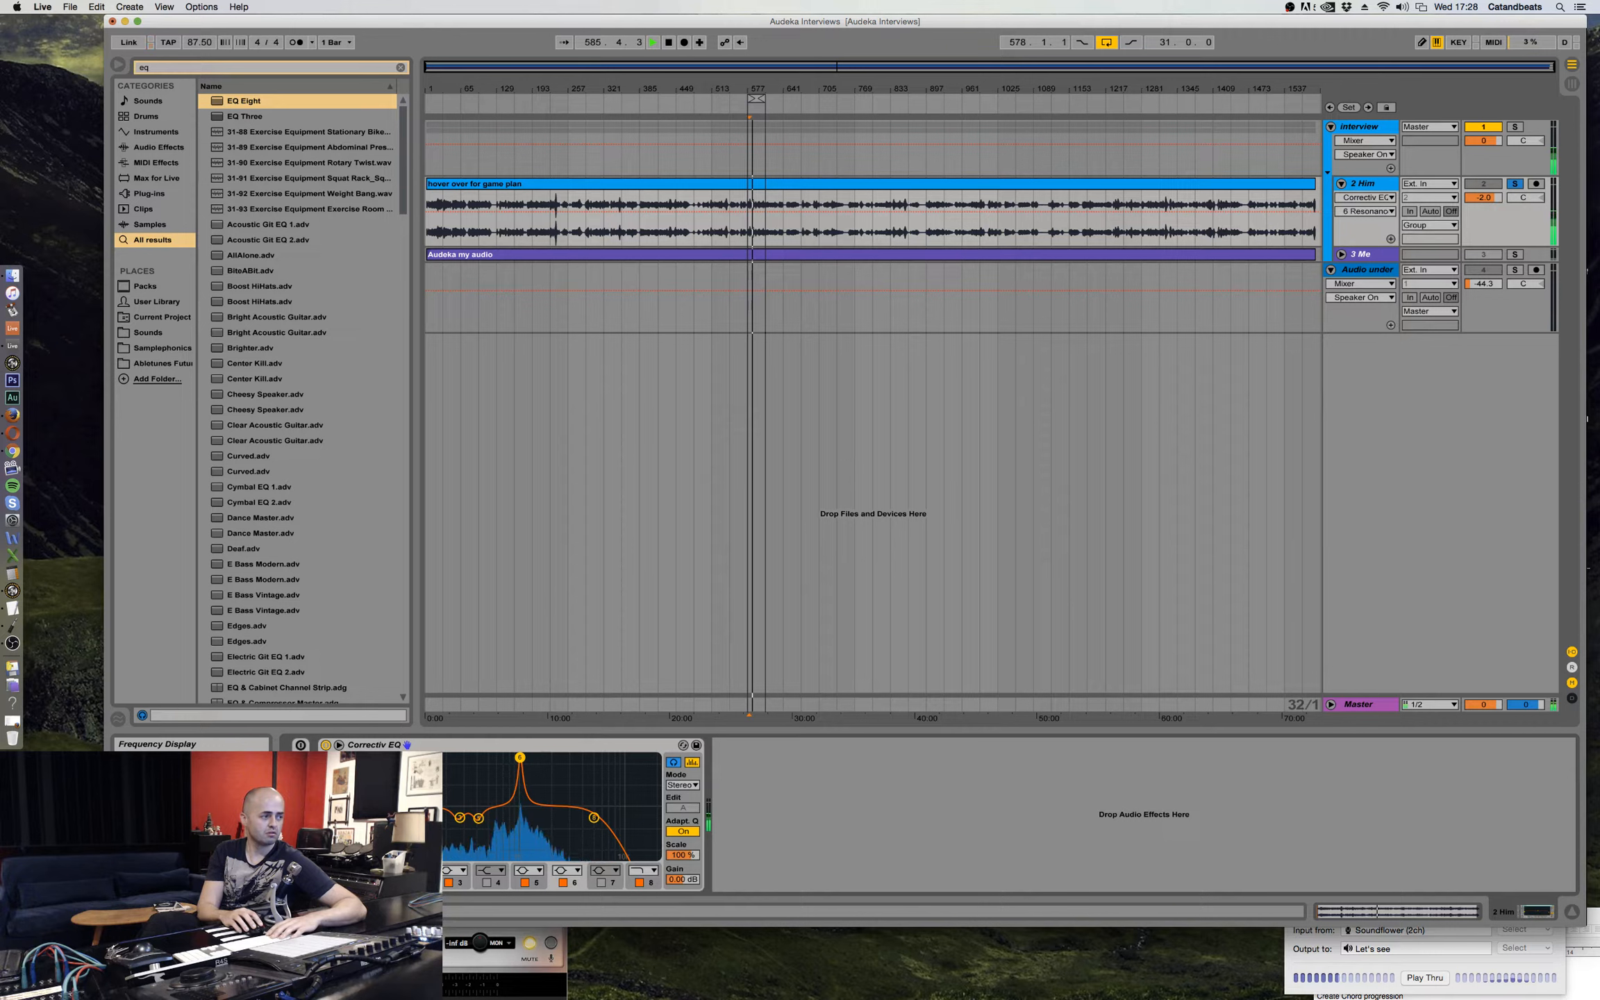
{"action": "key", "text": "space"}
{"action": "mouse_move", "coordinate": [339, 813]}
{"action": "left_mouse_down"}
{"action": "mouse_move", "coordinate": [339, 876]}
{"action": "mouse_move", "coordinate": [337, 838]}
{"action": "left_mouse_up"}
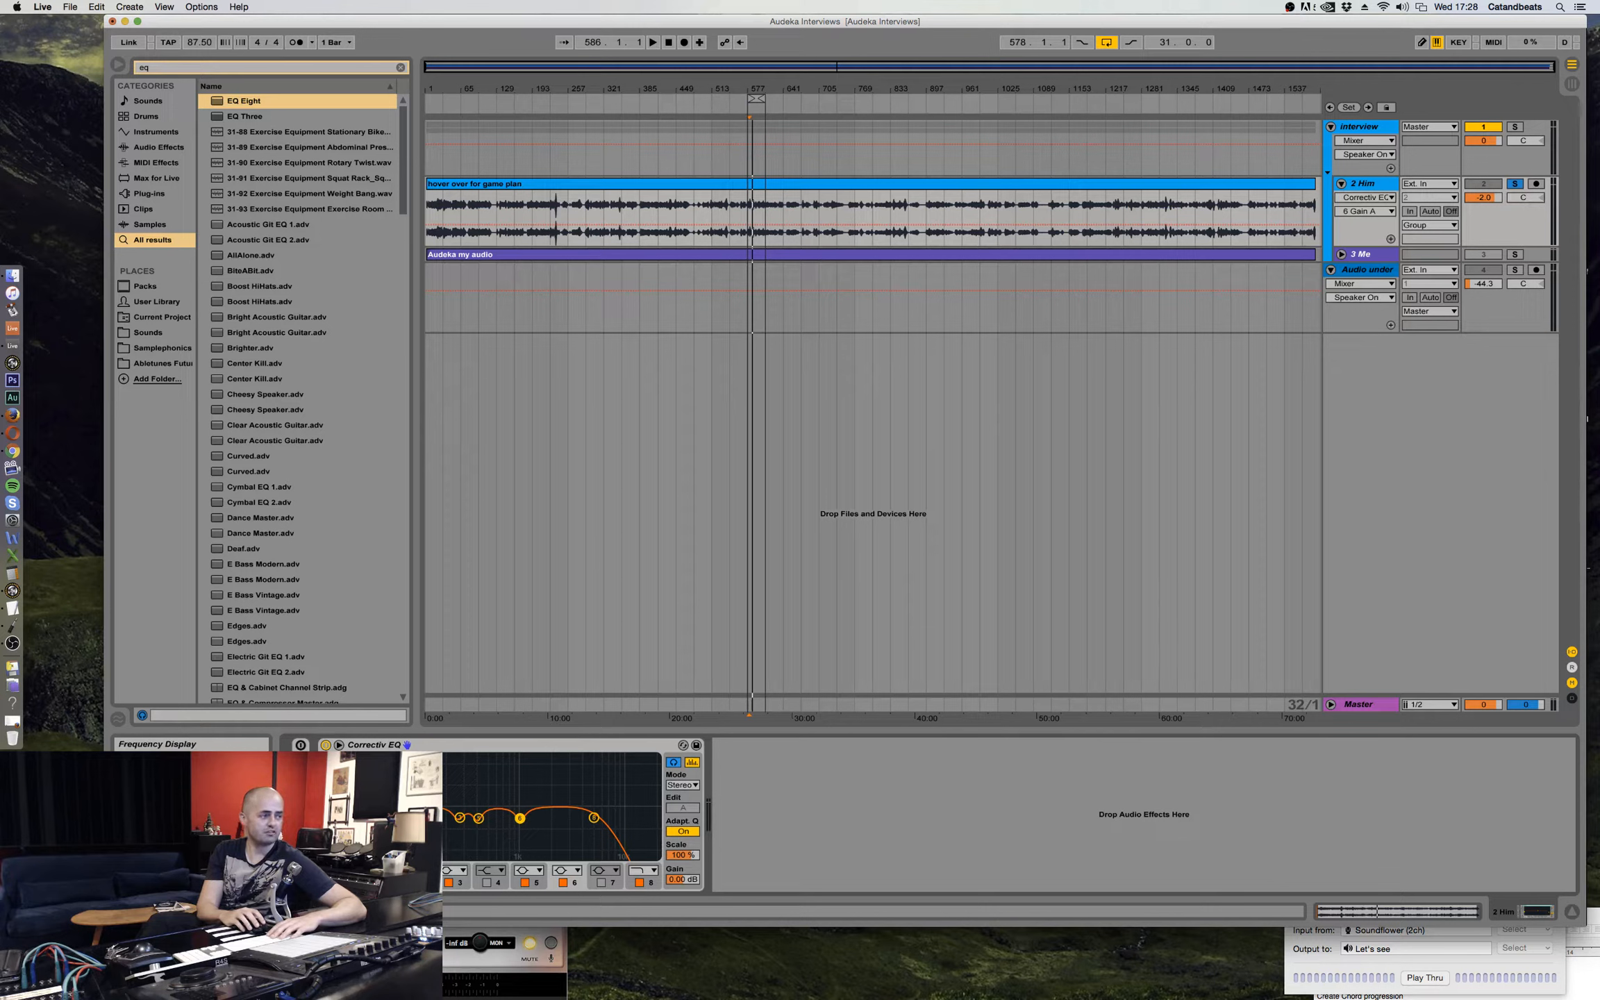
Compare the looped voice with the Correctiv EQ bypassed and active, and deepen the filter 6 cut slightly.
{"action": "key", "text": "space"}
{"action": "left_click", "coordinate": [326, 744]}
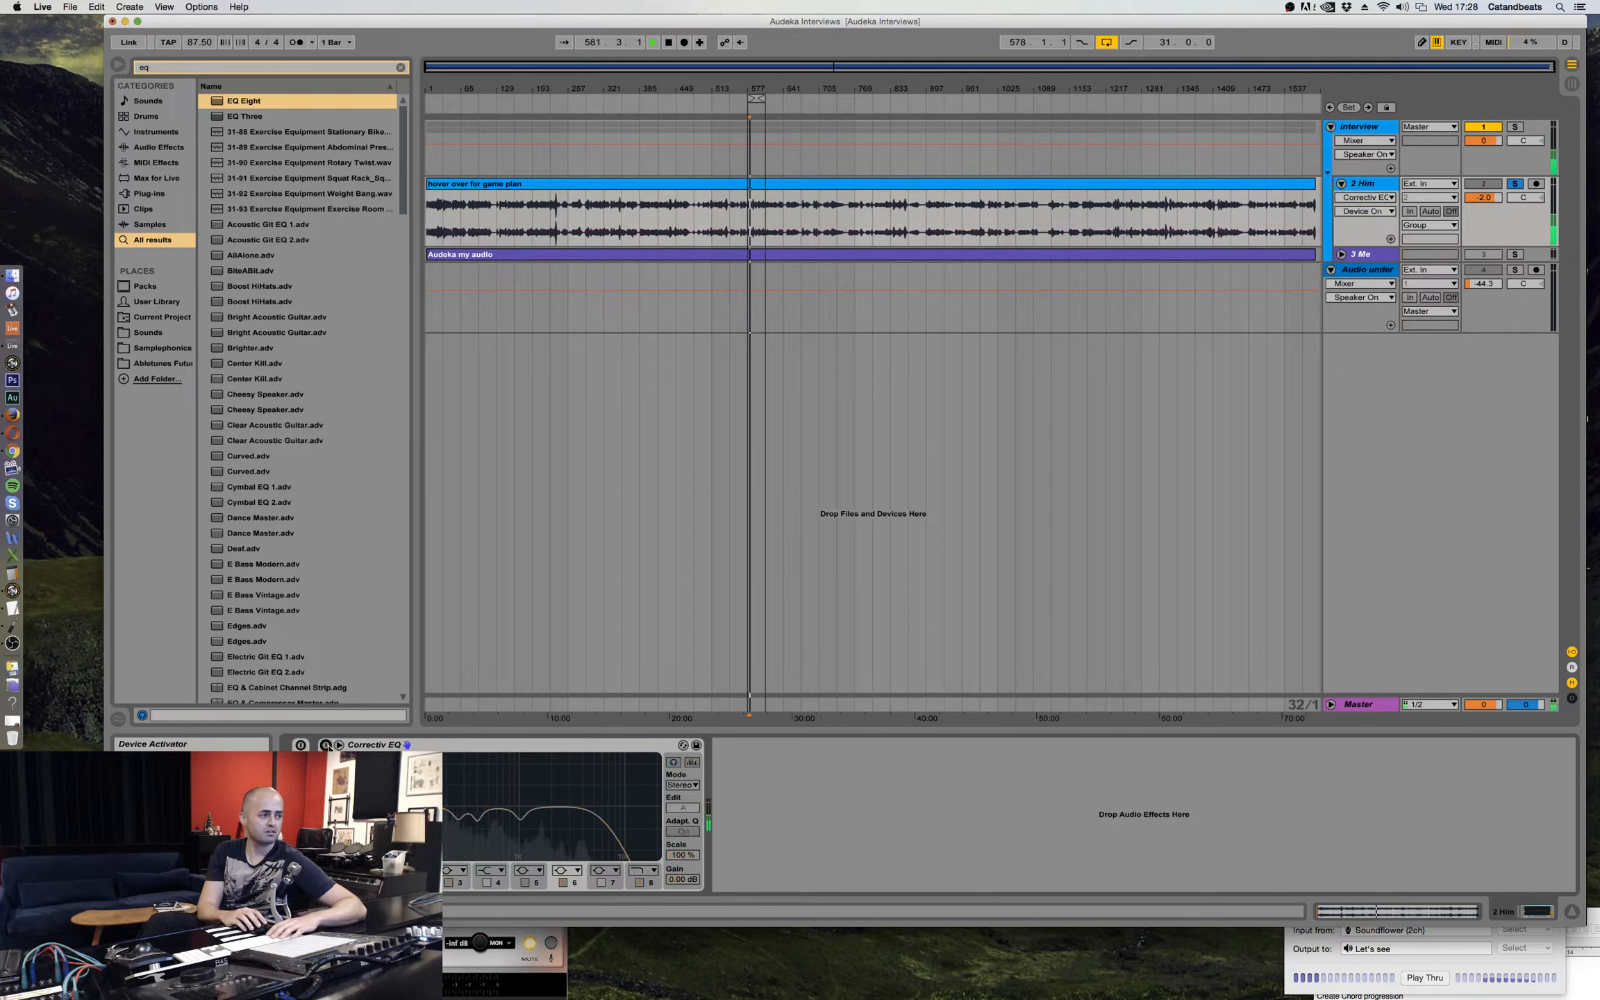
{"action": "left_click", "coordinate": [326, 744]}
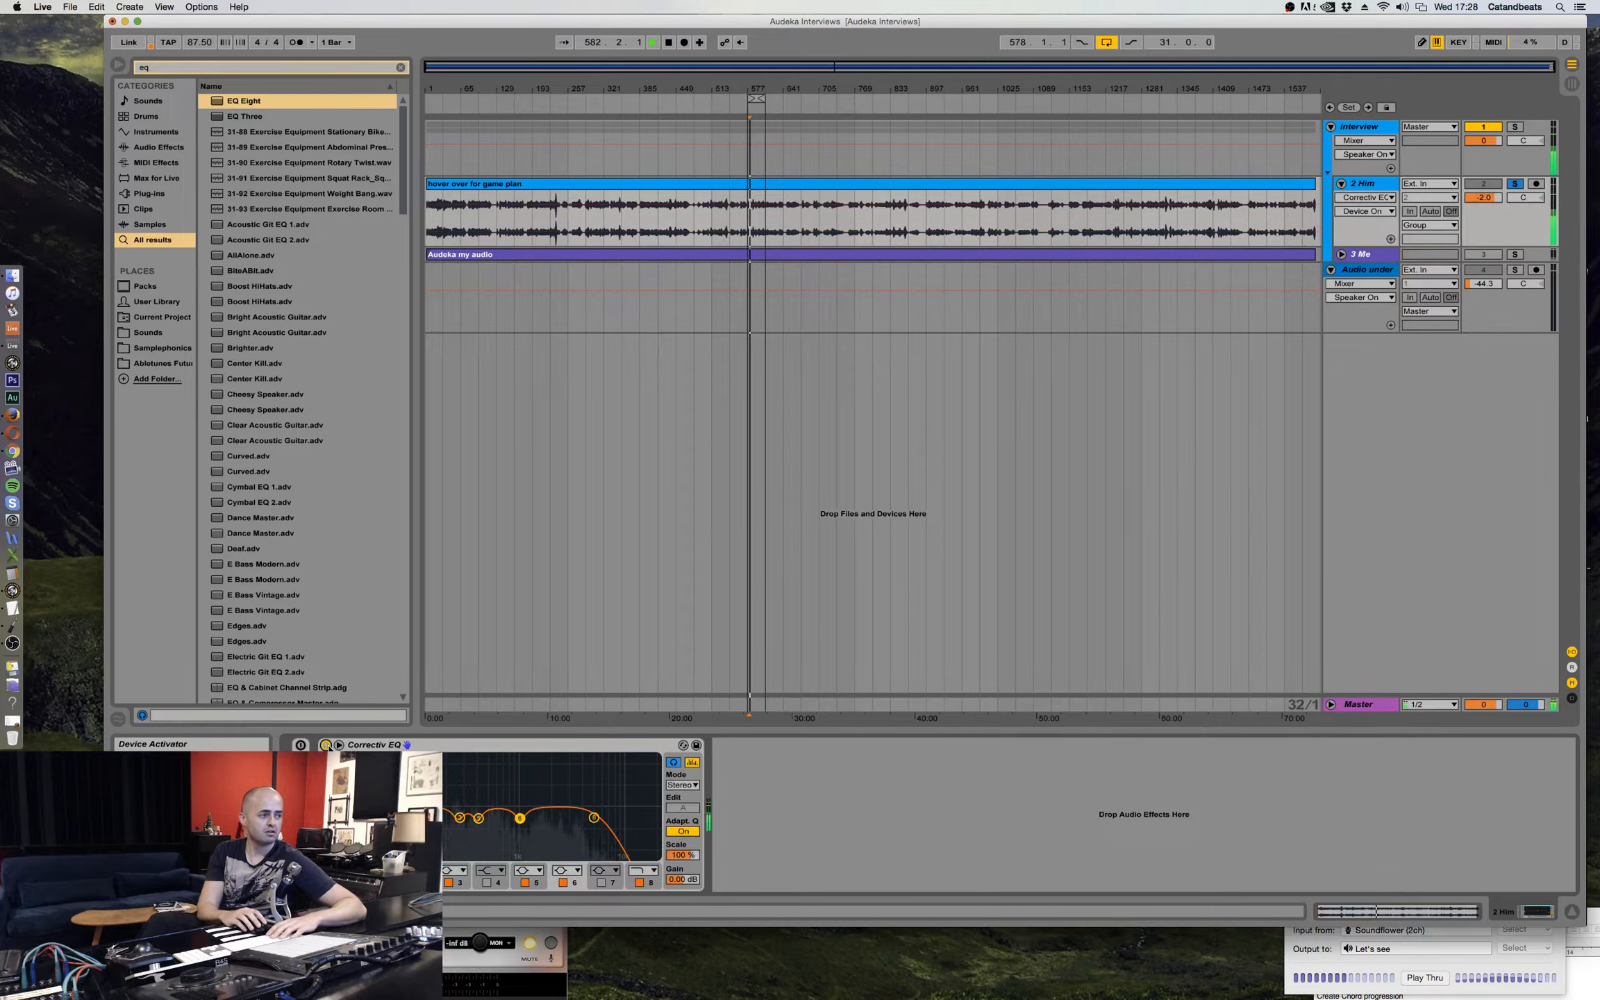
{"action": "left_click", "coordinate": [326, 744]}
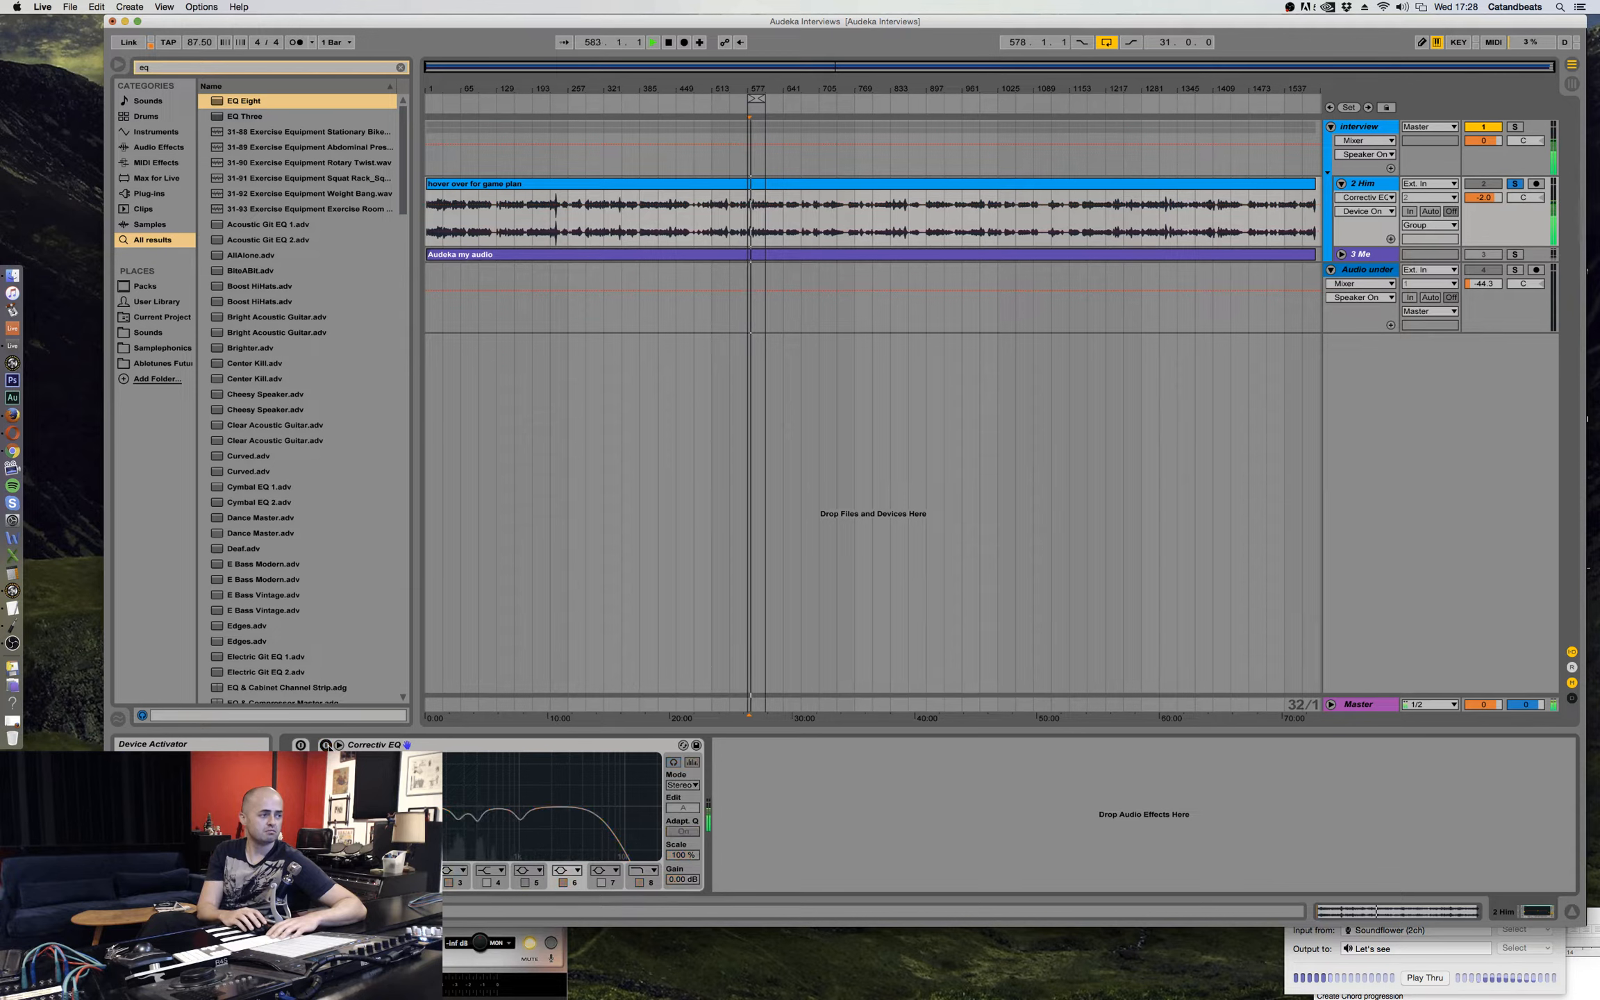
{"action": "left_click", "coordinate": [326, 745]}
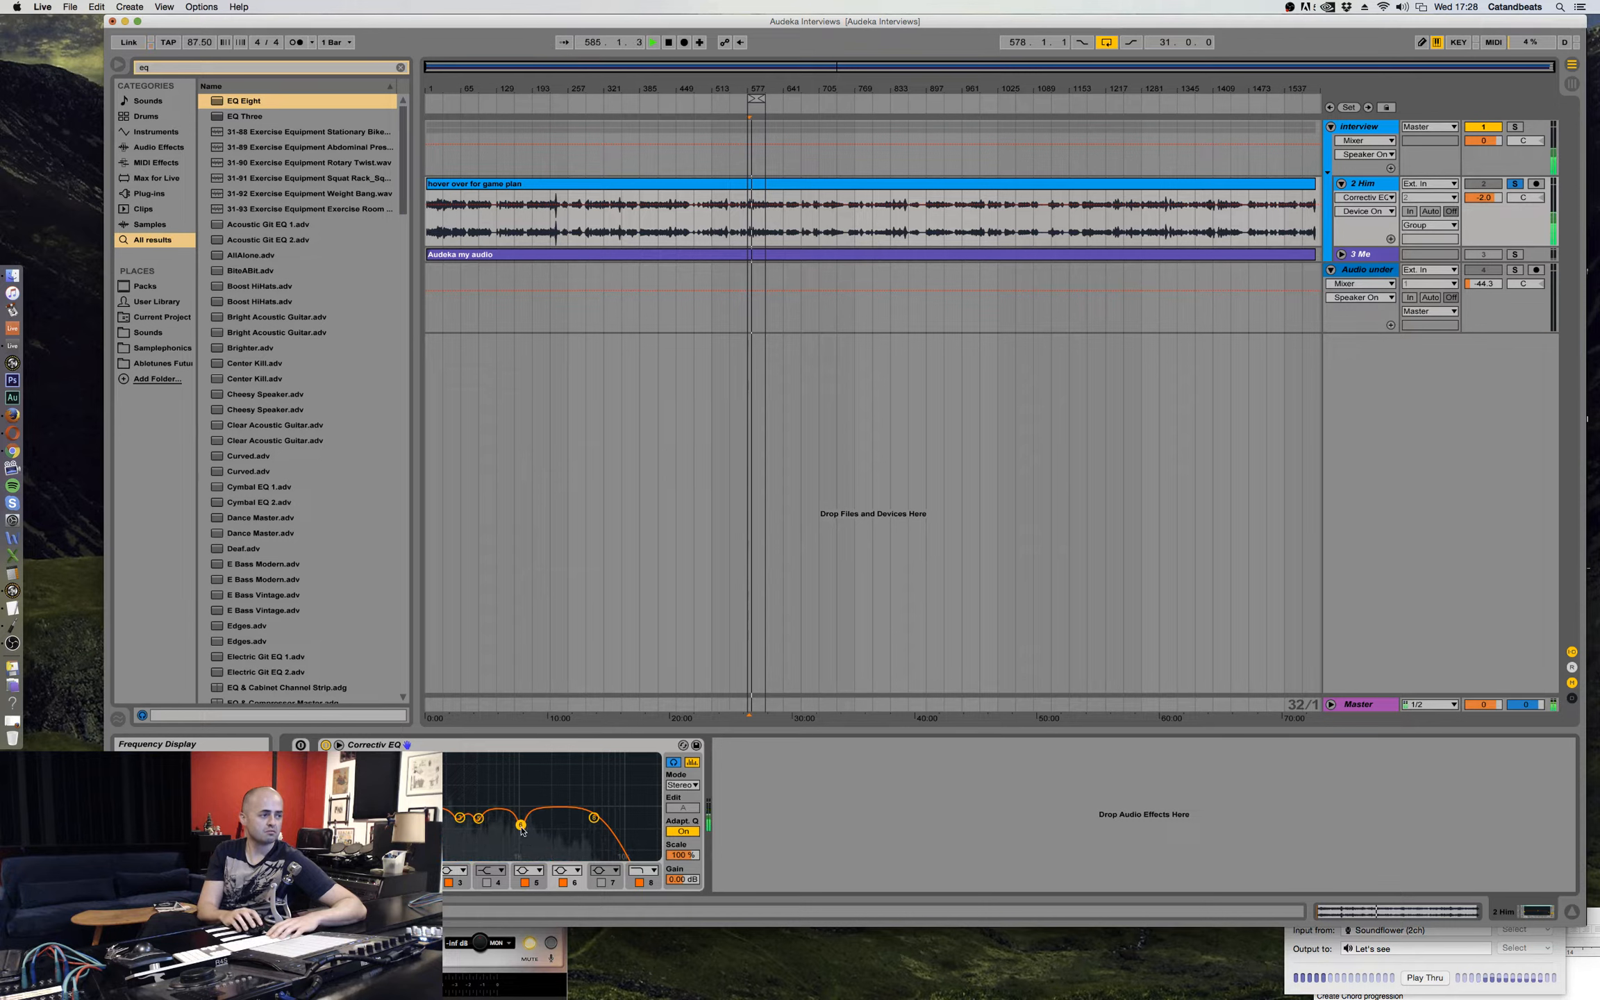
{"action": "left_click", "coordinate": [325, 745]}
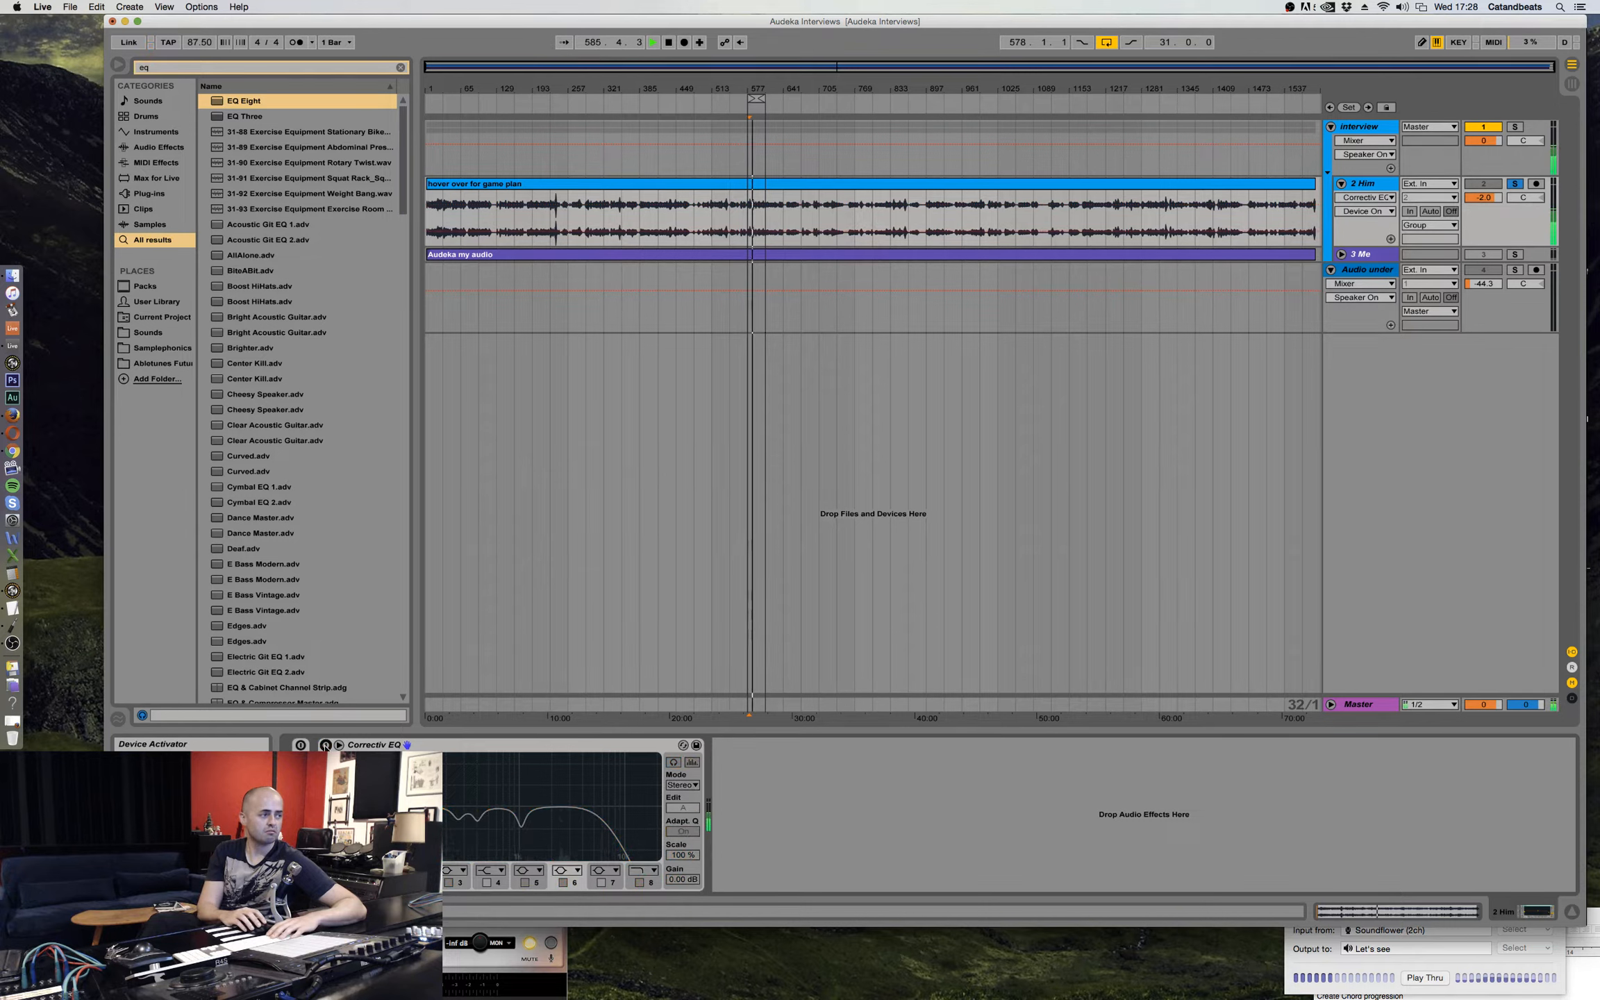
{"action": "left_click", "coordinate": [325, 745]}
{"action": "key", "text": "space"}
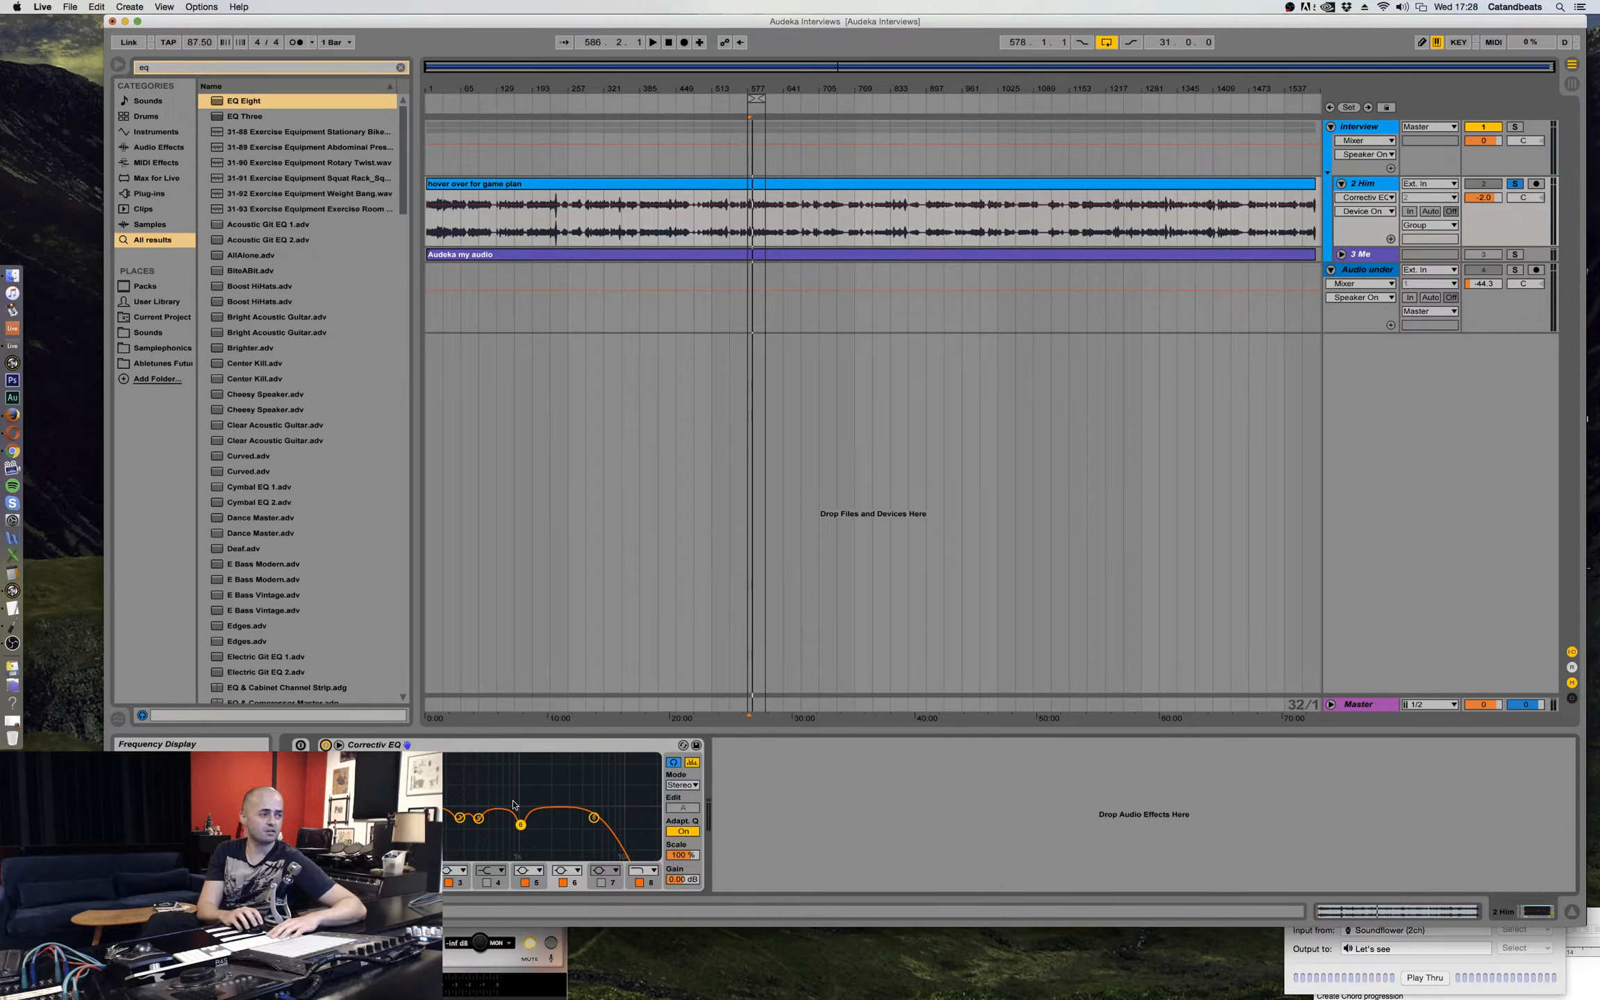
Search the browser for "neutron" and add the Neutron plug-in after the Correctiv EQ on the 2 Him track.
{"action": "left_click", "coordinate": [273, 69]}
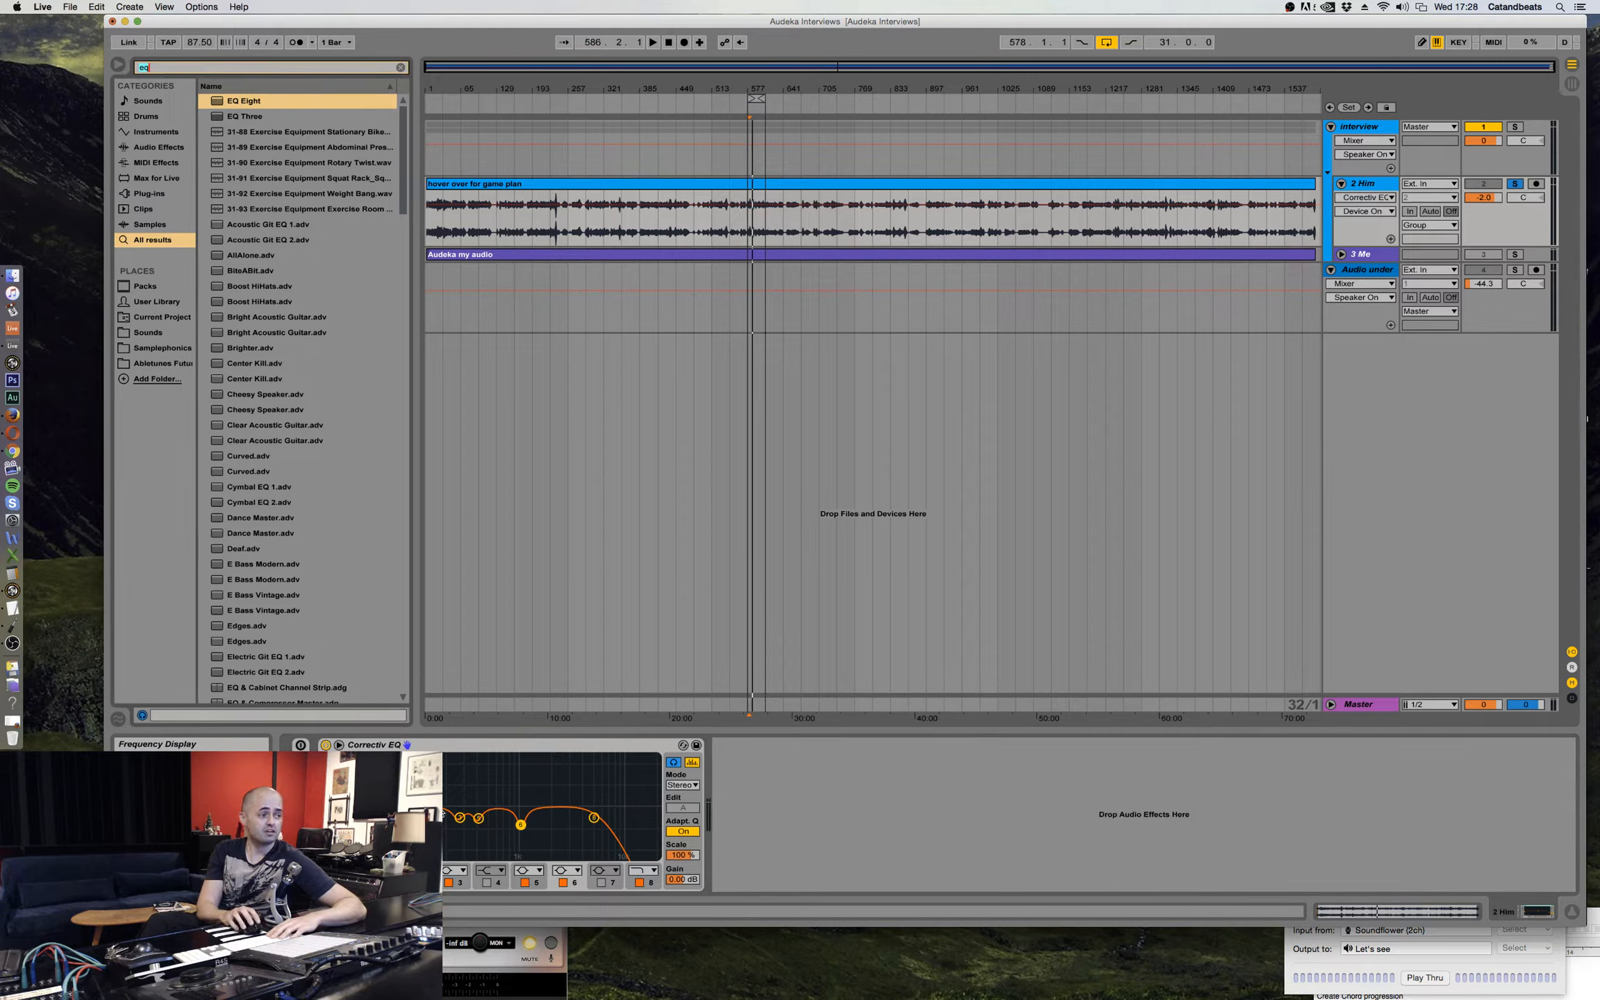
{"action": "left_click_drag", "start_coordinate": [439, 789], "coordinate": [588, 856]}
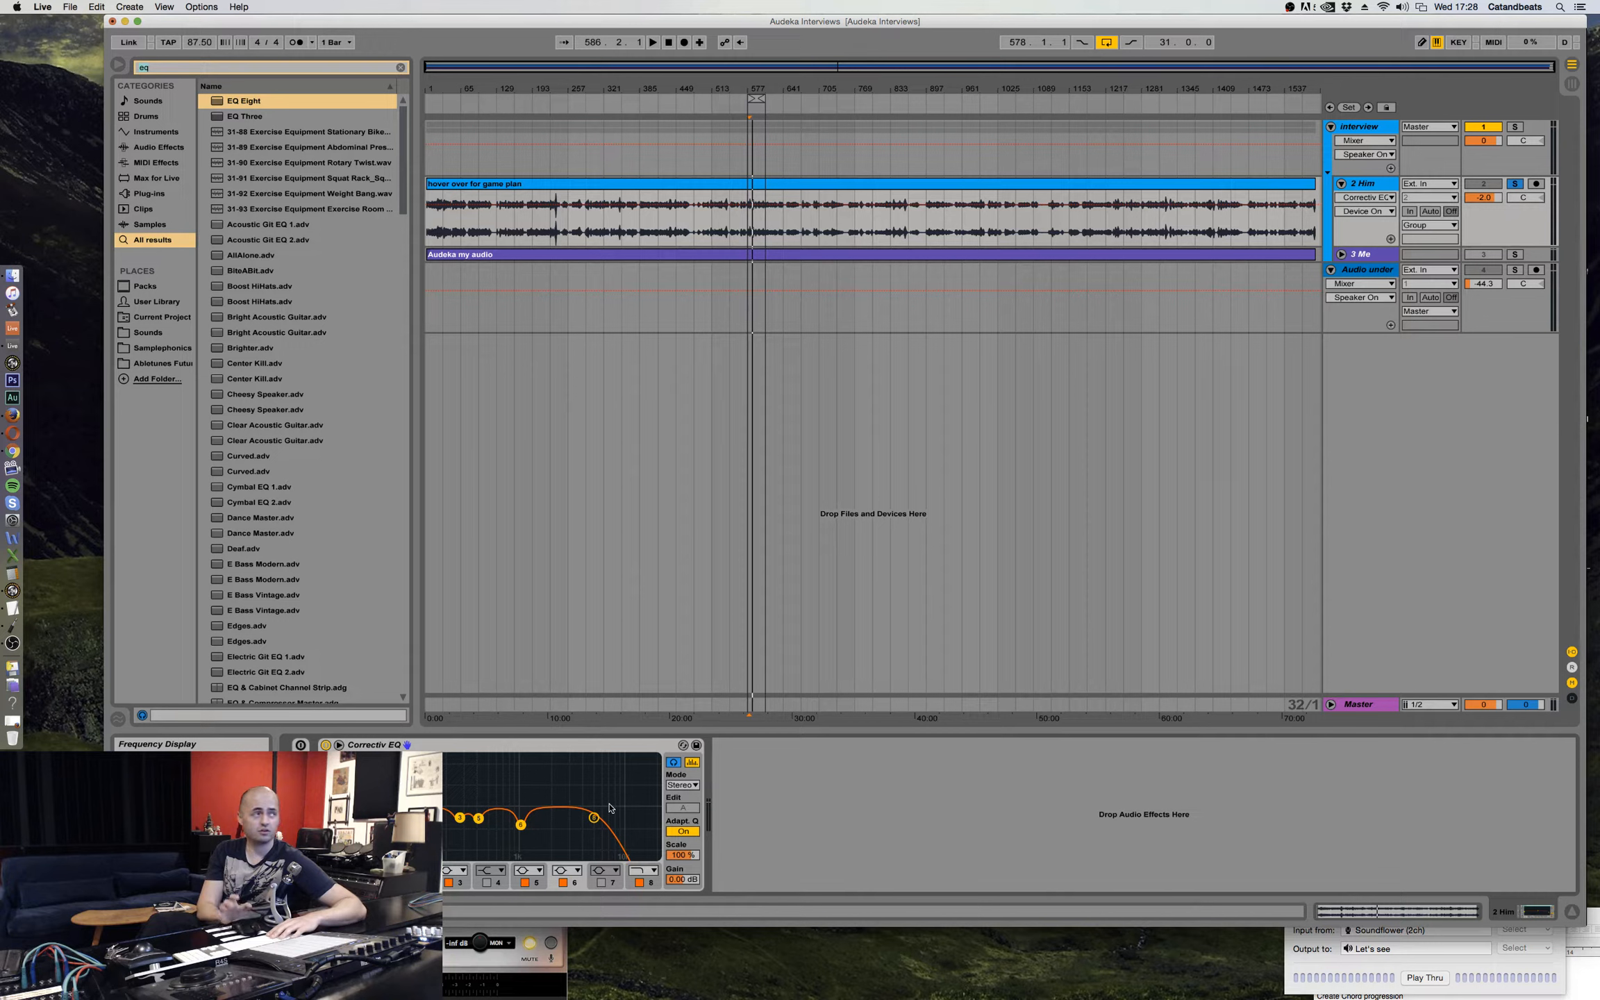
{"action": "left_click", "coordinate": [401, 68]}
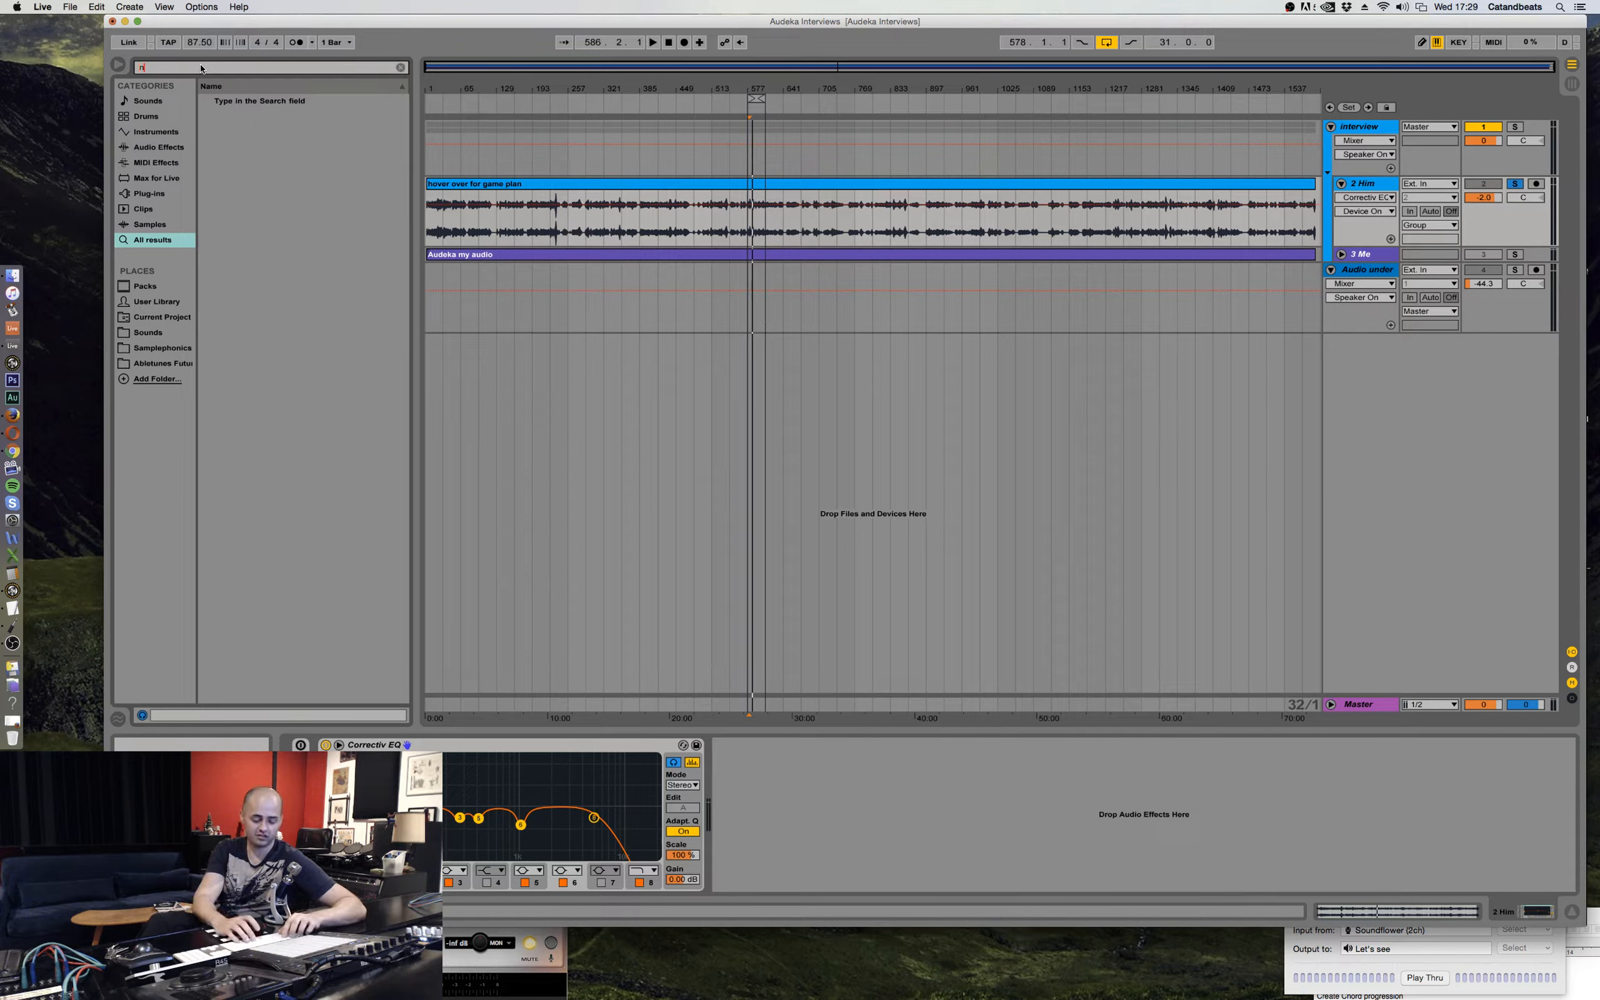
{"action": "type", "text": "eutron"}
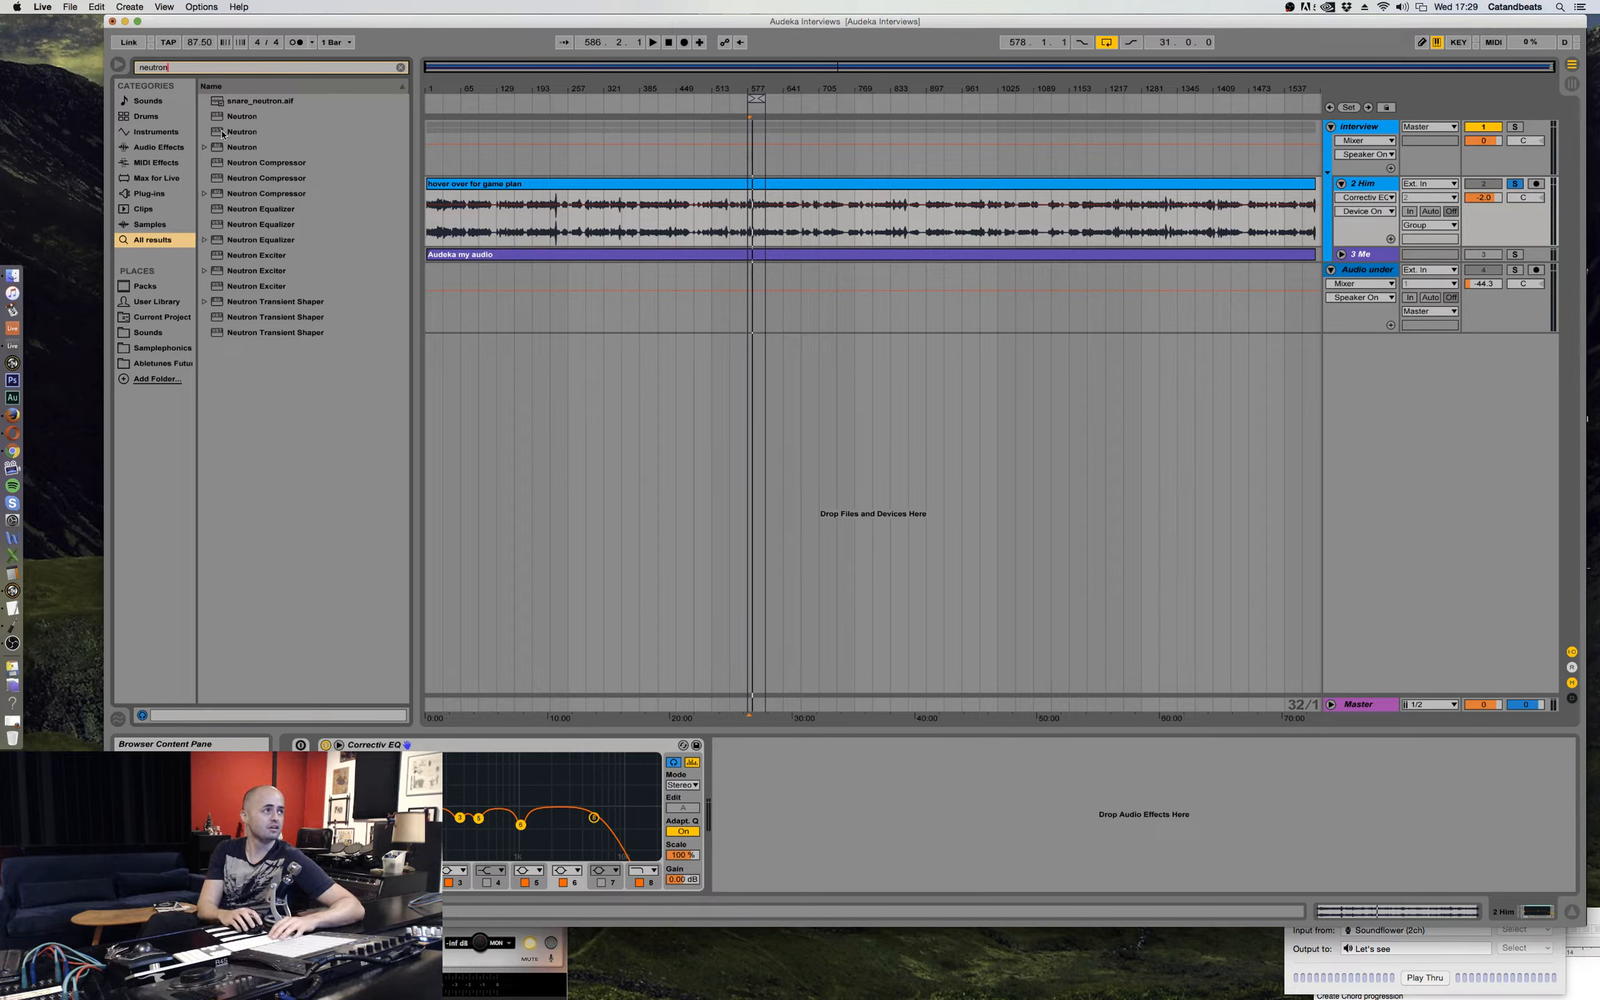
{"action": "left_click_drag", "start_coordinate": [222, 134], "coordinate": [837, 868]}
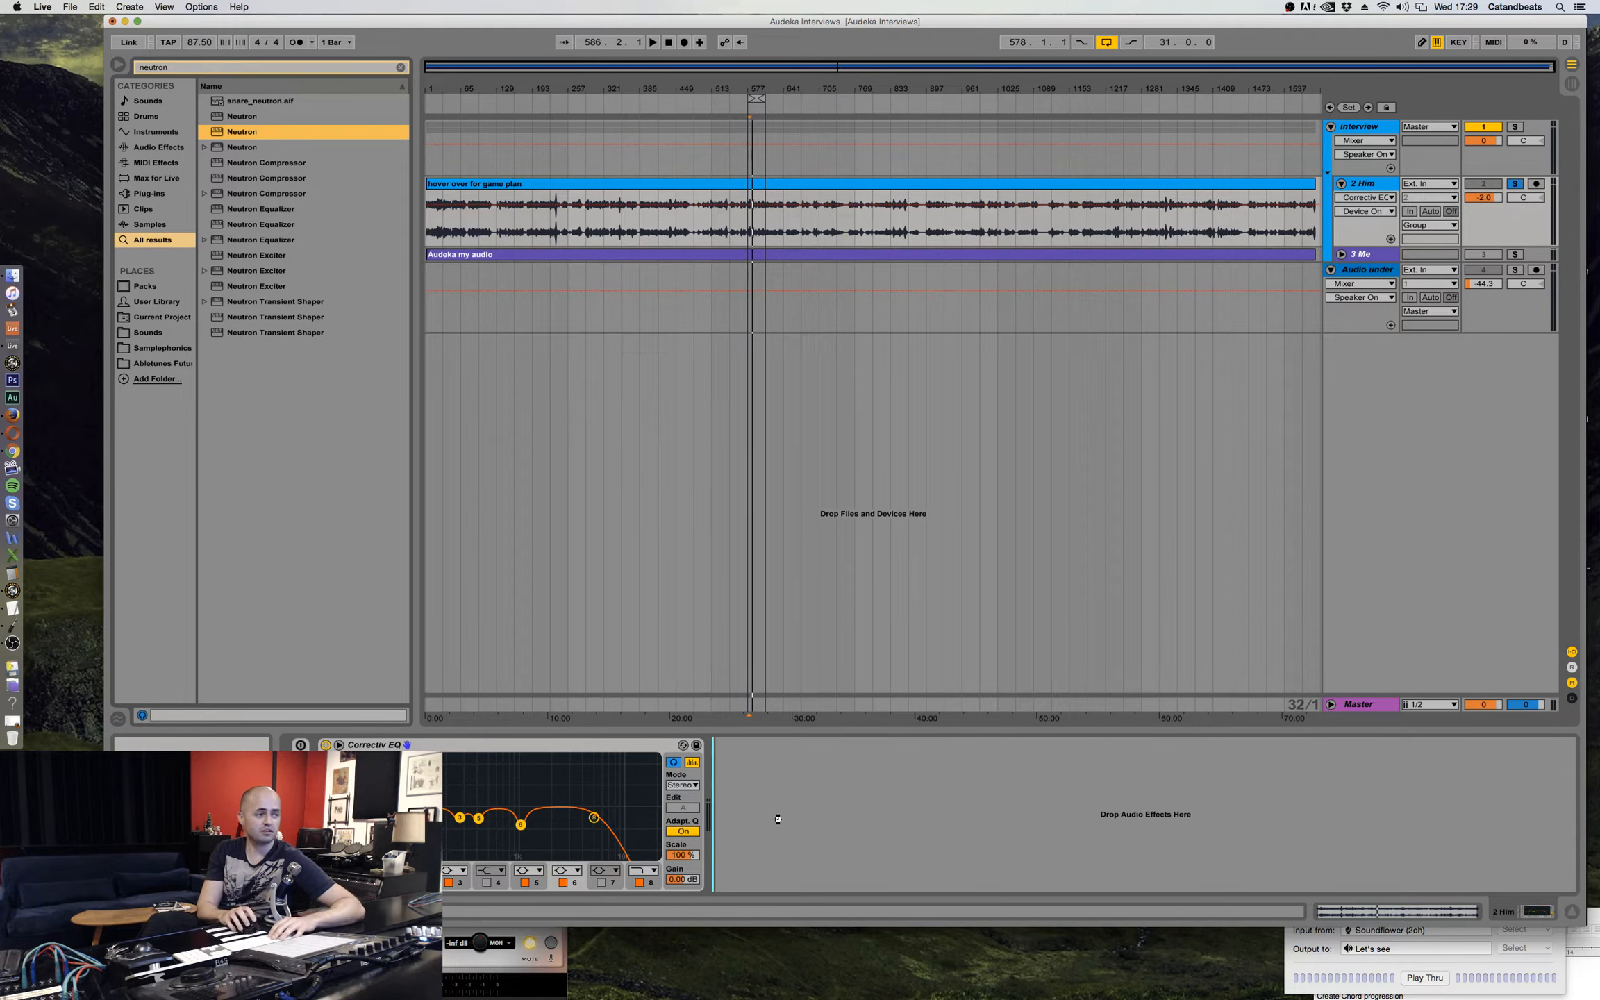
{"action": "left_click_drag", "start_coordinate": [778, 820], "coordinate": [771, 820]}
Turn off all active bands of Neutron's equalizer except band 5.
{"action": "left_click", "coordinate": [556, 639]}
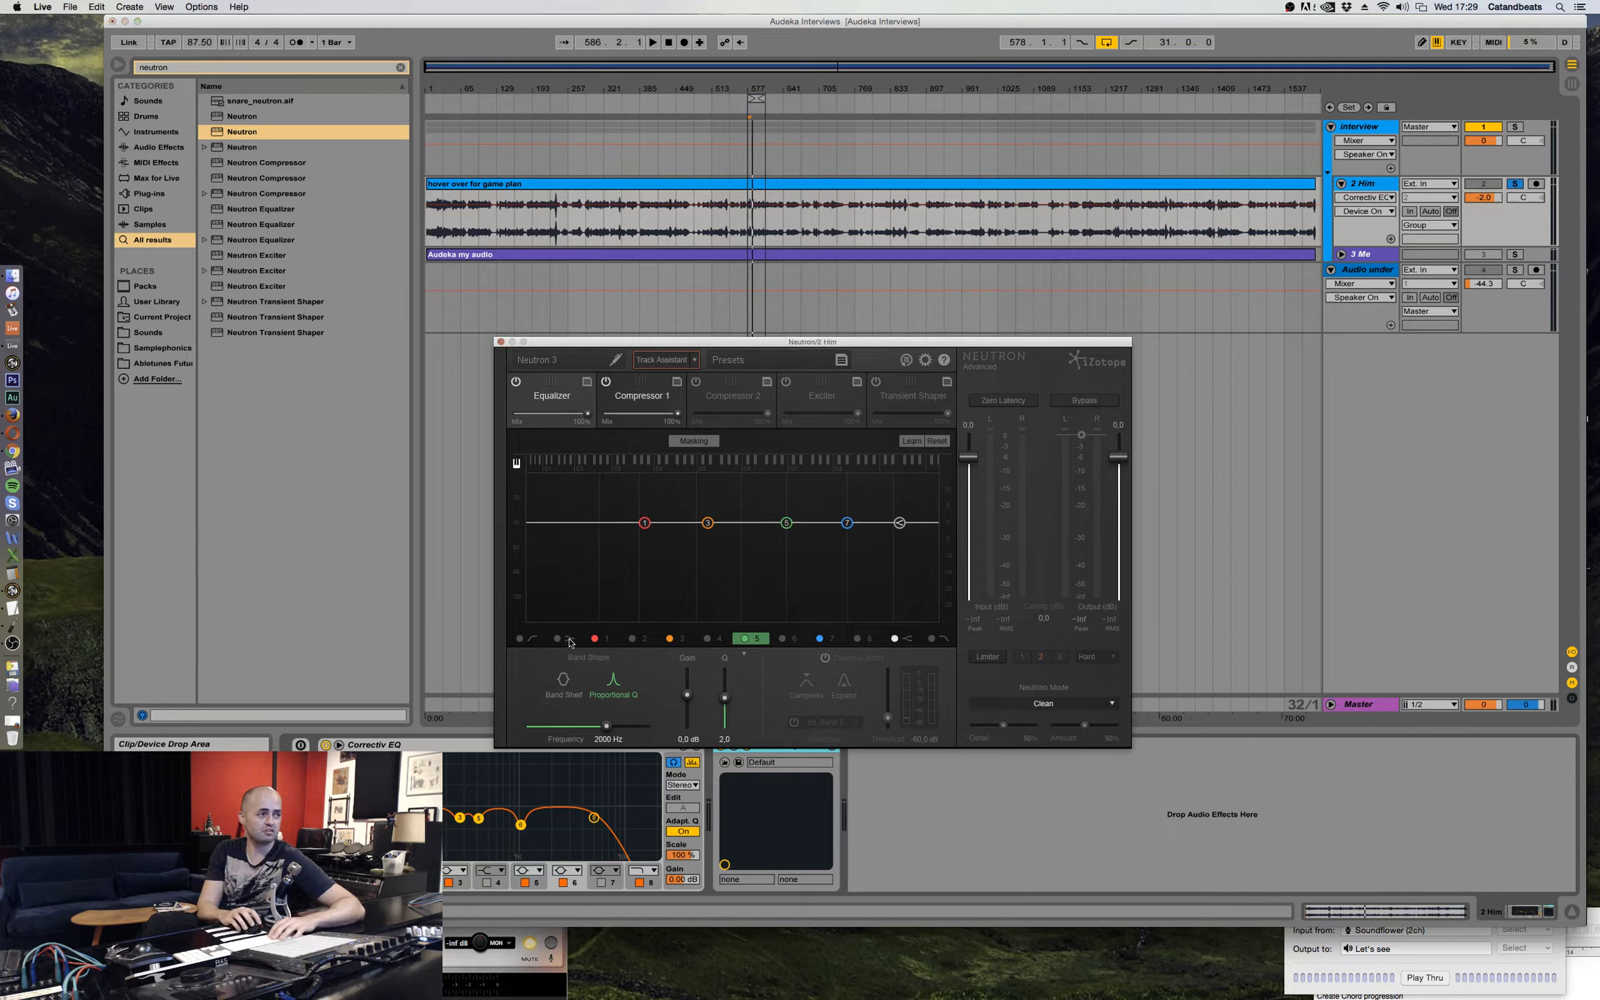
{"action": "left_click", "coordinate": [594, 638]}
{"action": "left_click", "coordinate": [669, 639]}
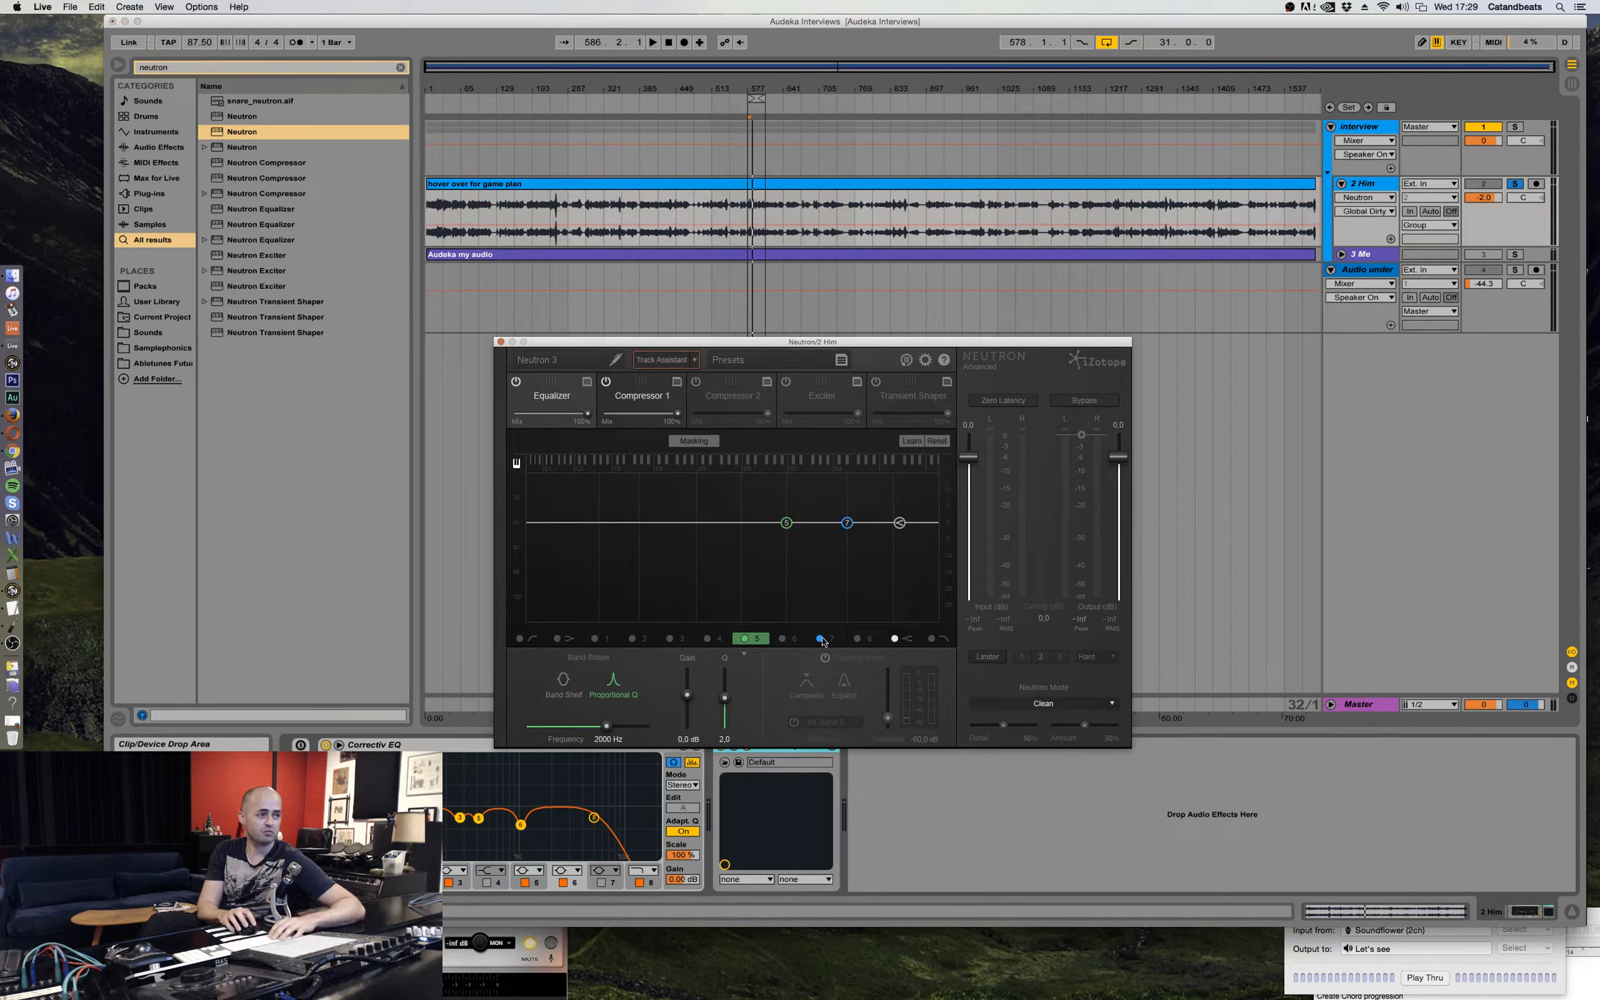
{"action": "left_click", "coordinate": [822, 639]}
{"action": "left_click", "coordinate": [894, 639]}
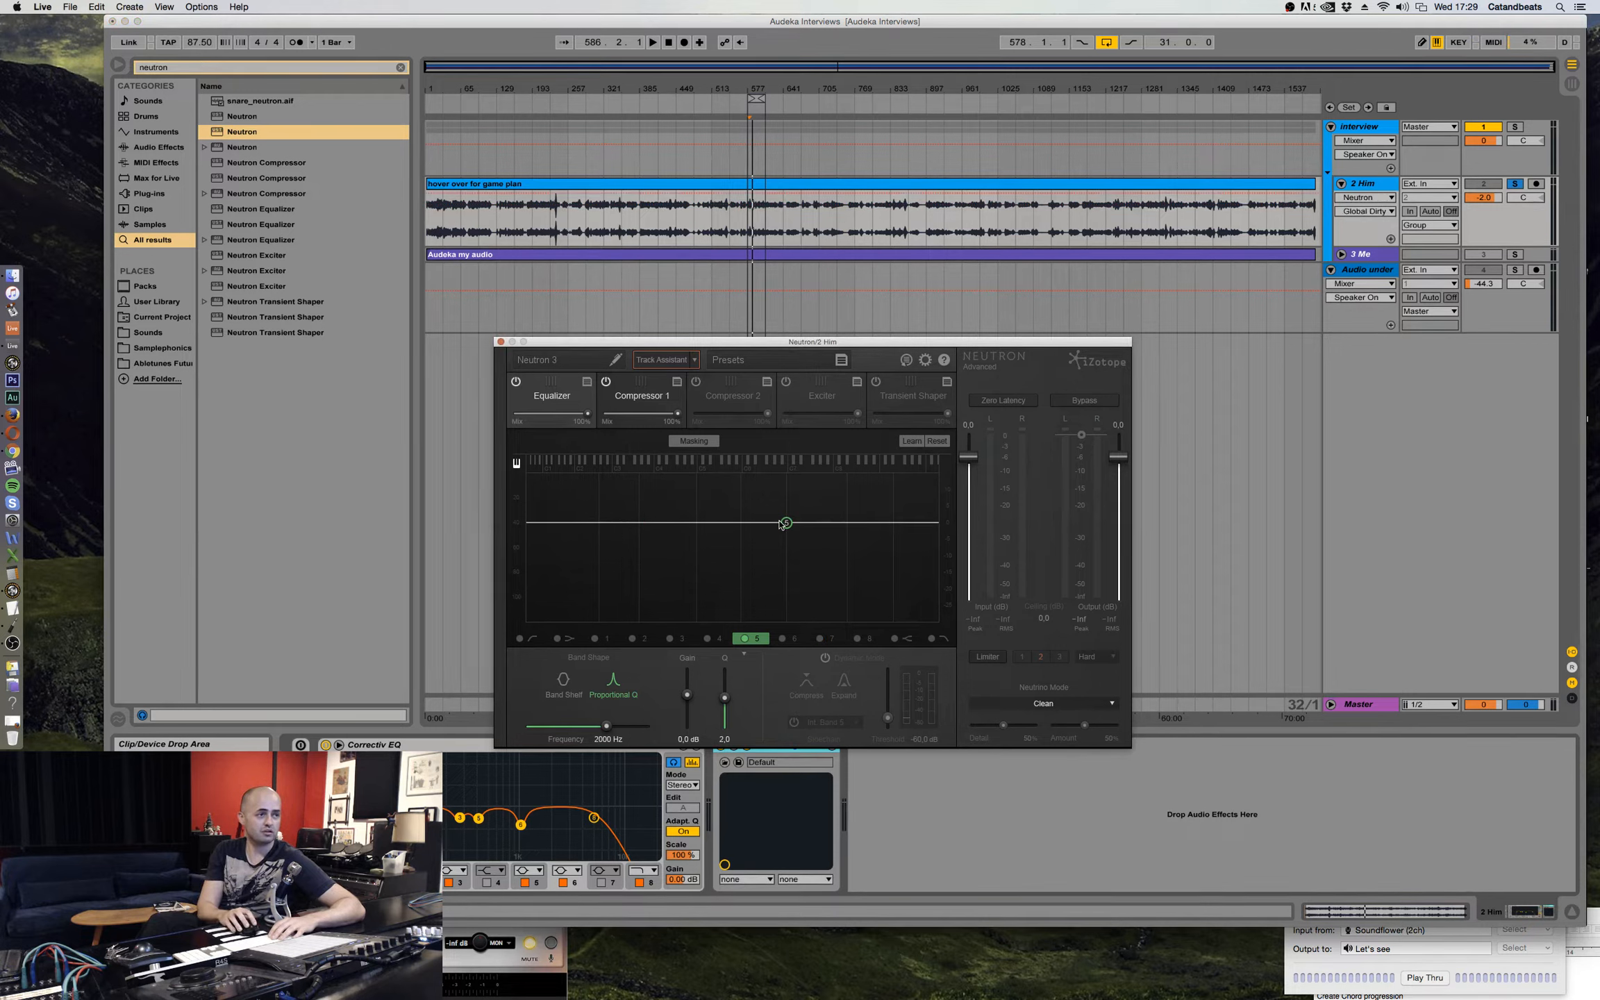
Move Neutron's EQ band 5 to about 4899 Hz at -0.6 dB and turn on its dynamic mode set to Compress.
{"action": "left_click_drag", "start_coordinate": [784, 523], "coordinate": [826, 528]}
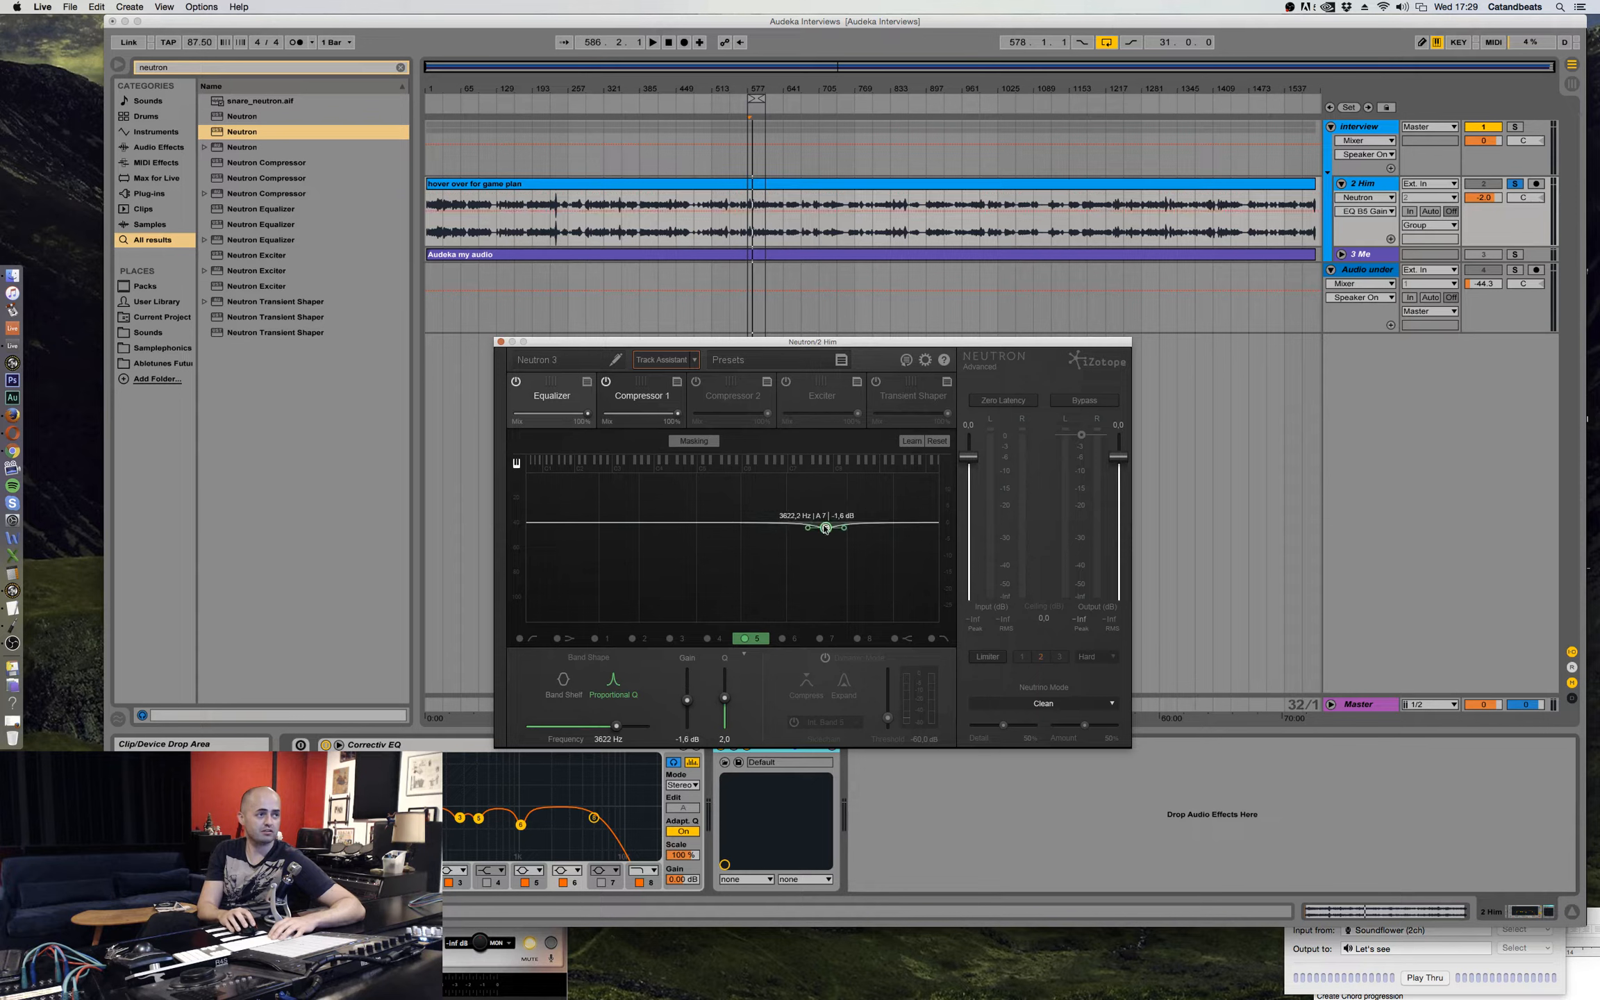
{"action": "left_click", "coordinate": [827, 659]}
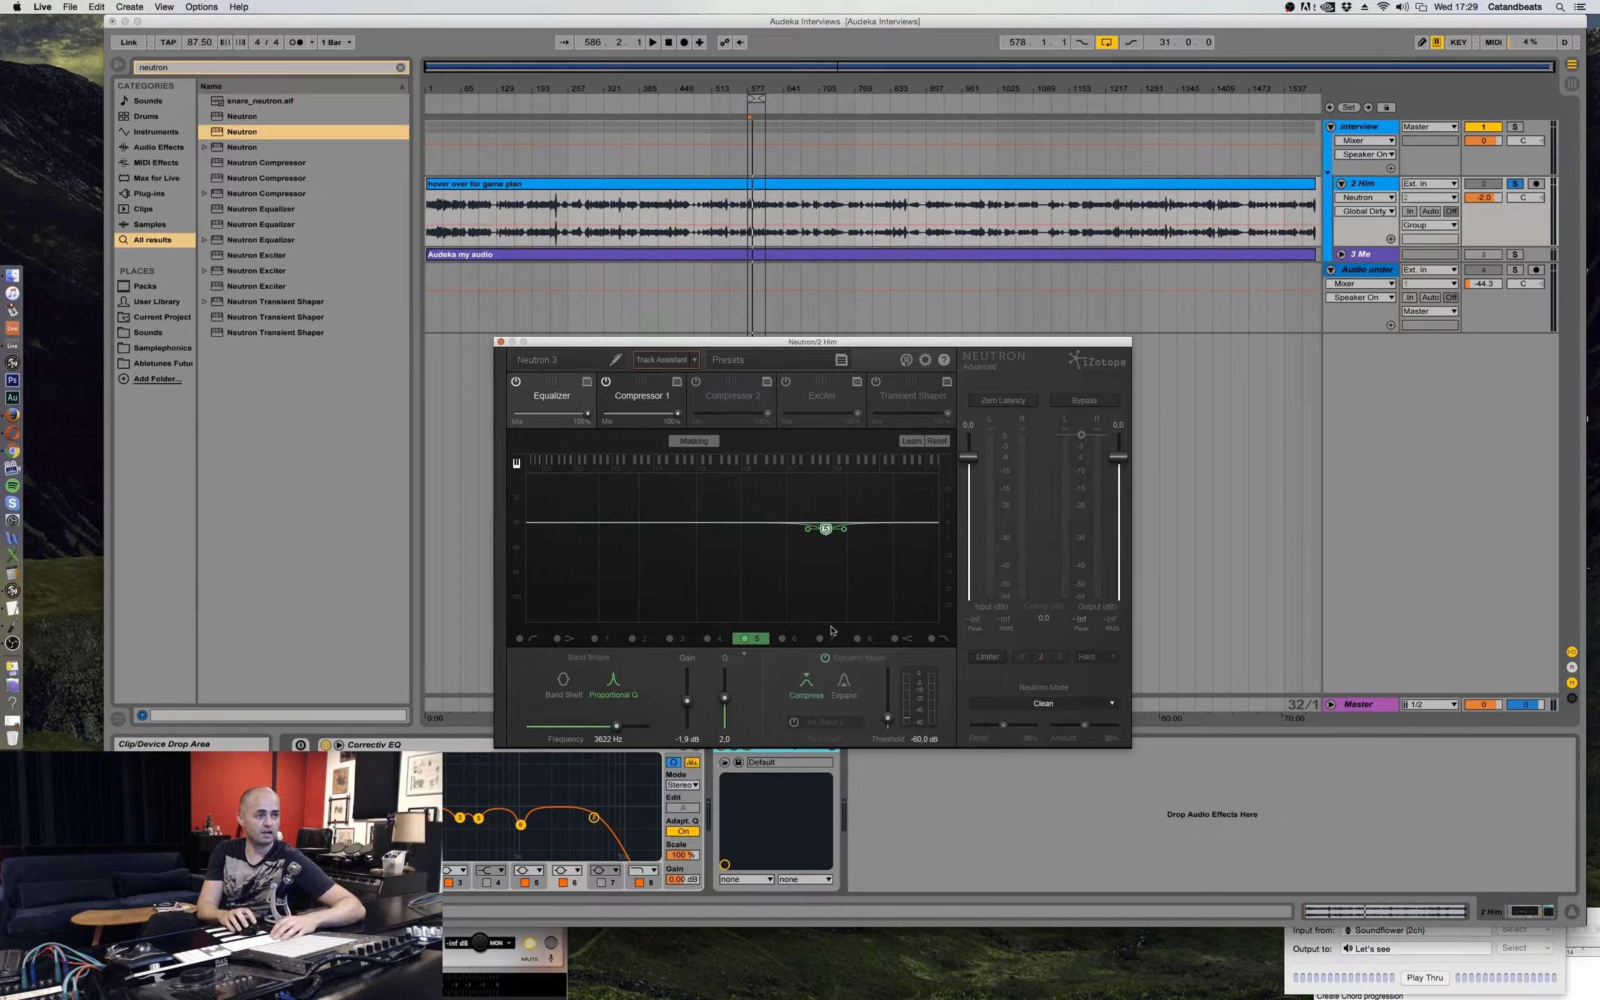
{"action": "mouse_move", "coordinate": [826, 529]}
{"action": "left_mouse_down"}
{"action": "mouse_move", "coordinate": [829, 564]}
{"action": "mouse_move", "coordinate": [831, 521]}
{"action": "left_mouse_up"}
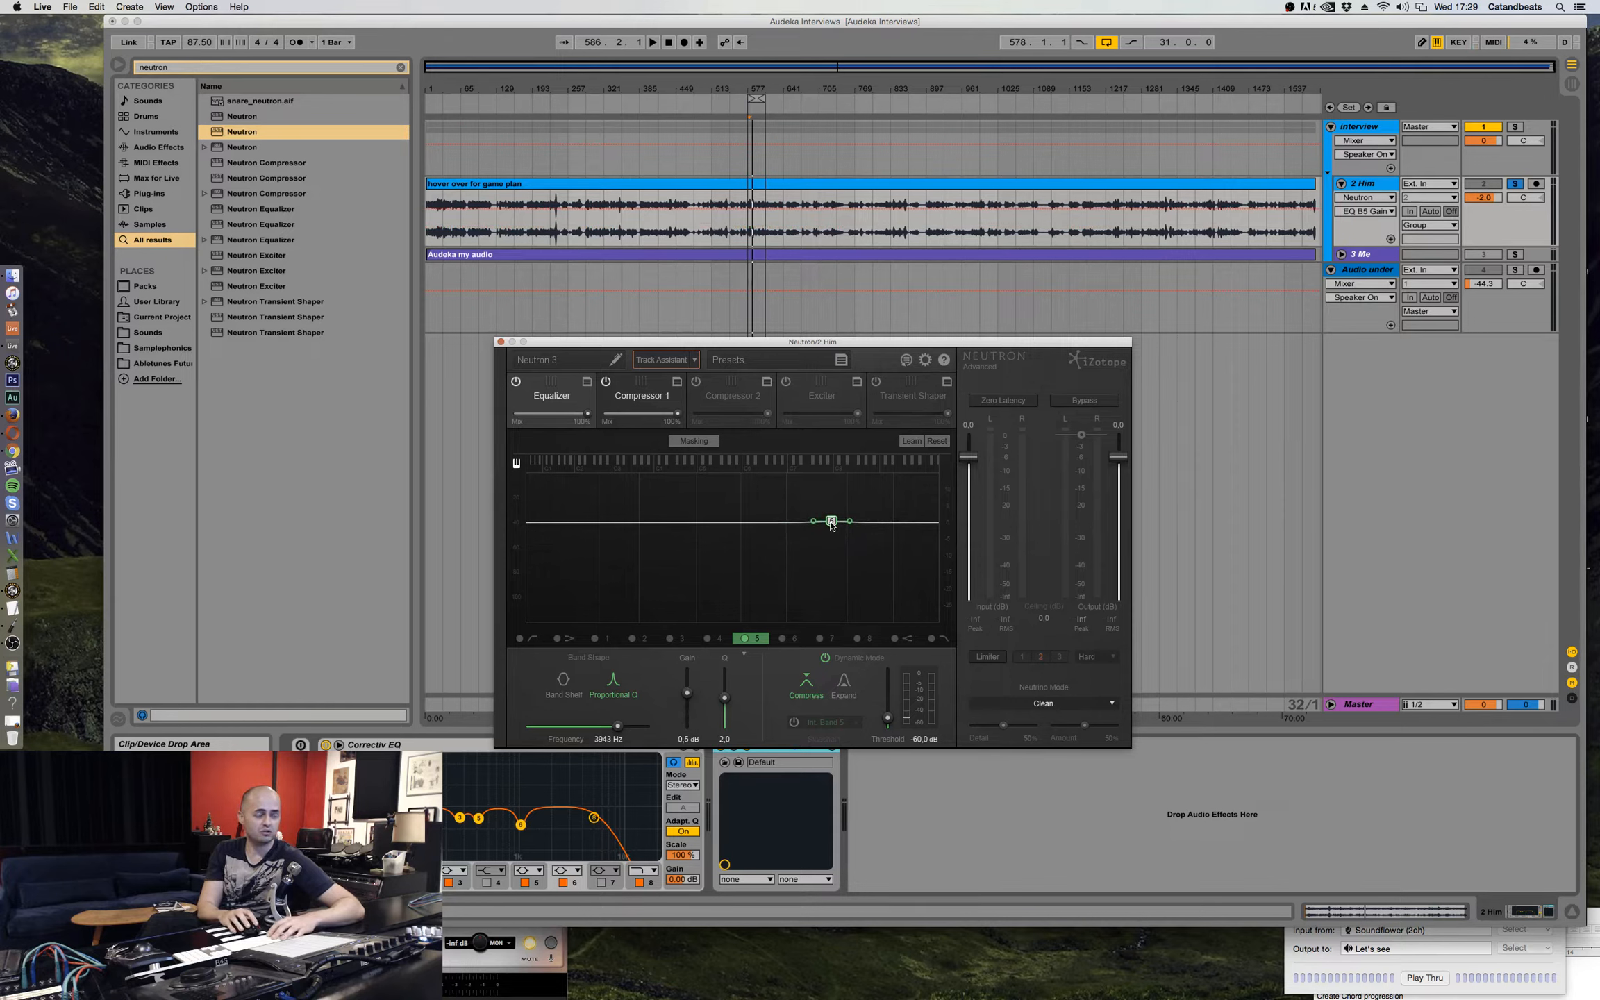
{"action": "left_click_drag", "start_coordinate": [832, 521], "coordinate": [846, 525]}
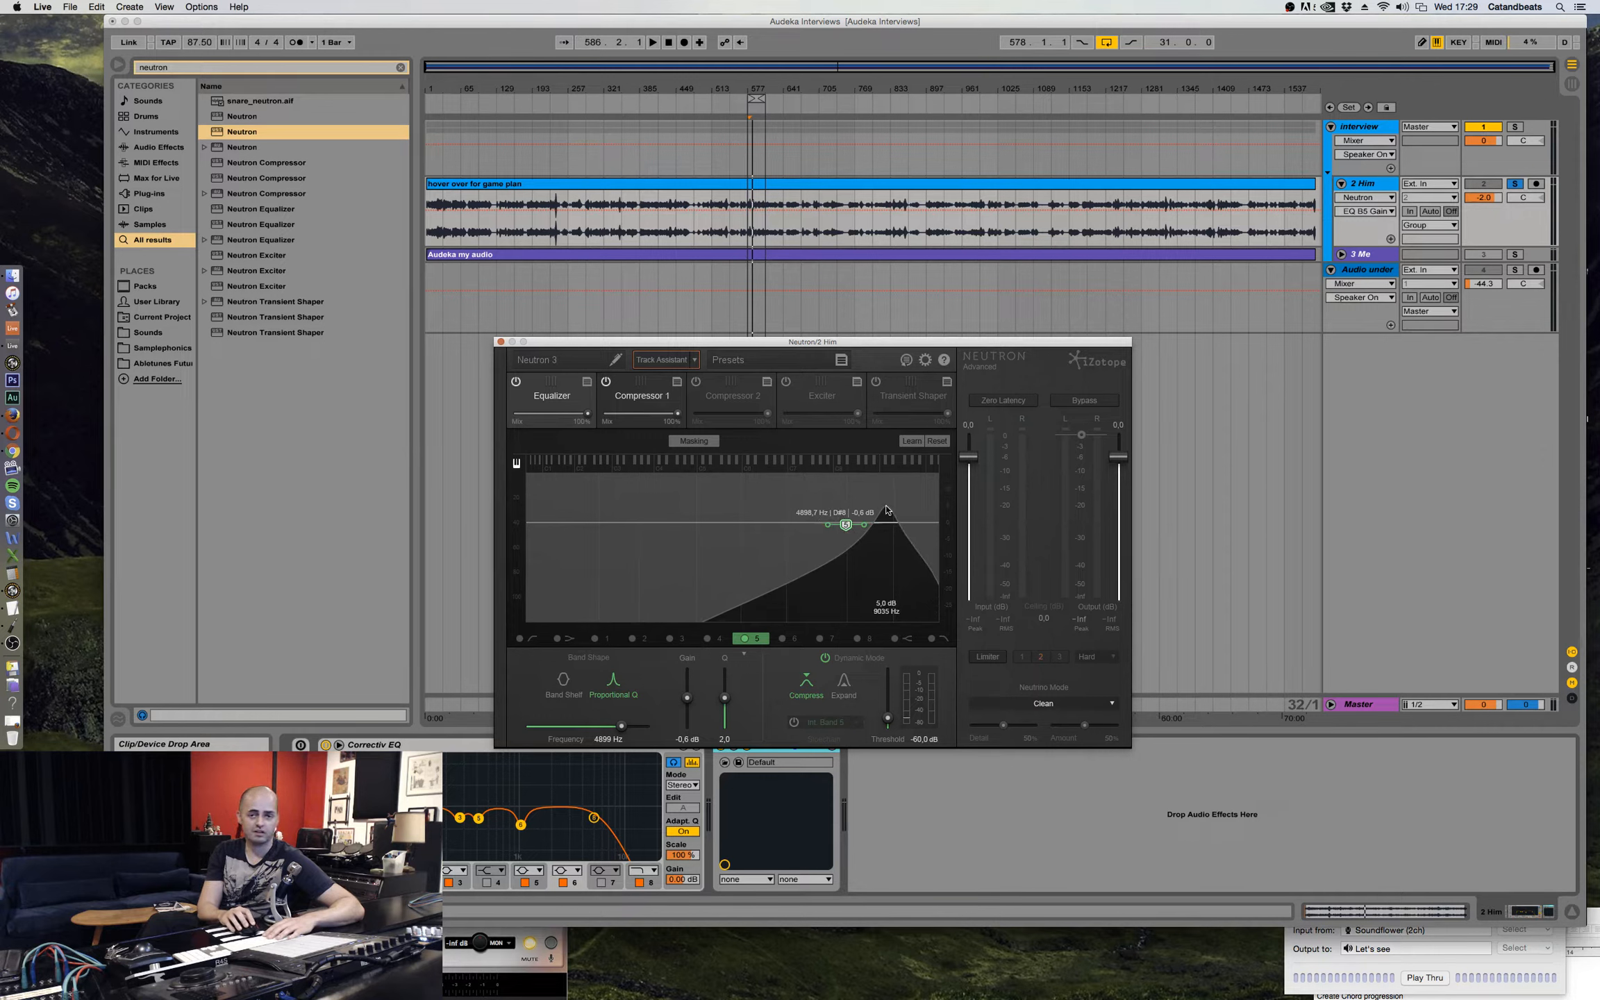
Audition the isolated frequency range around 4.6 kHz in Neutron's equalizer to locate the voice's sibilance.
{"action": "key", "text": "space"}
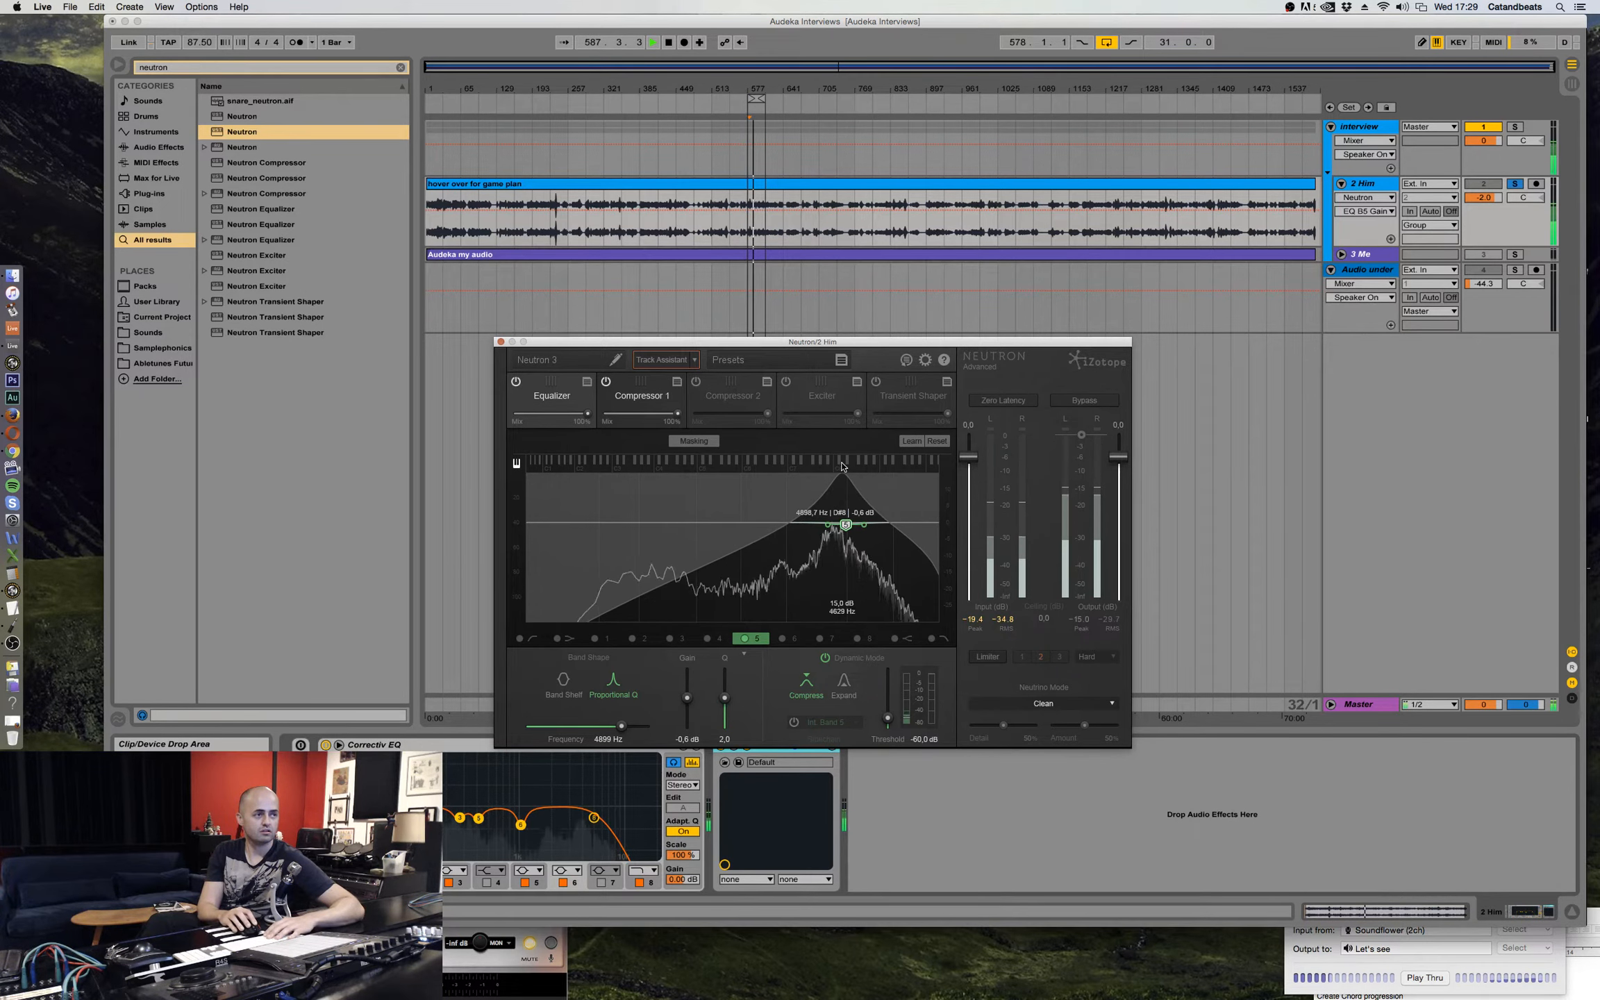
{"action": "key", "text": "space"}
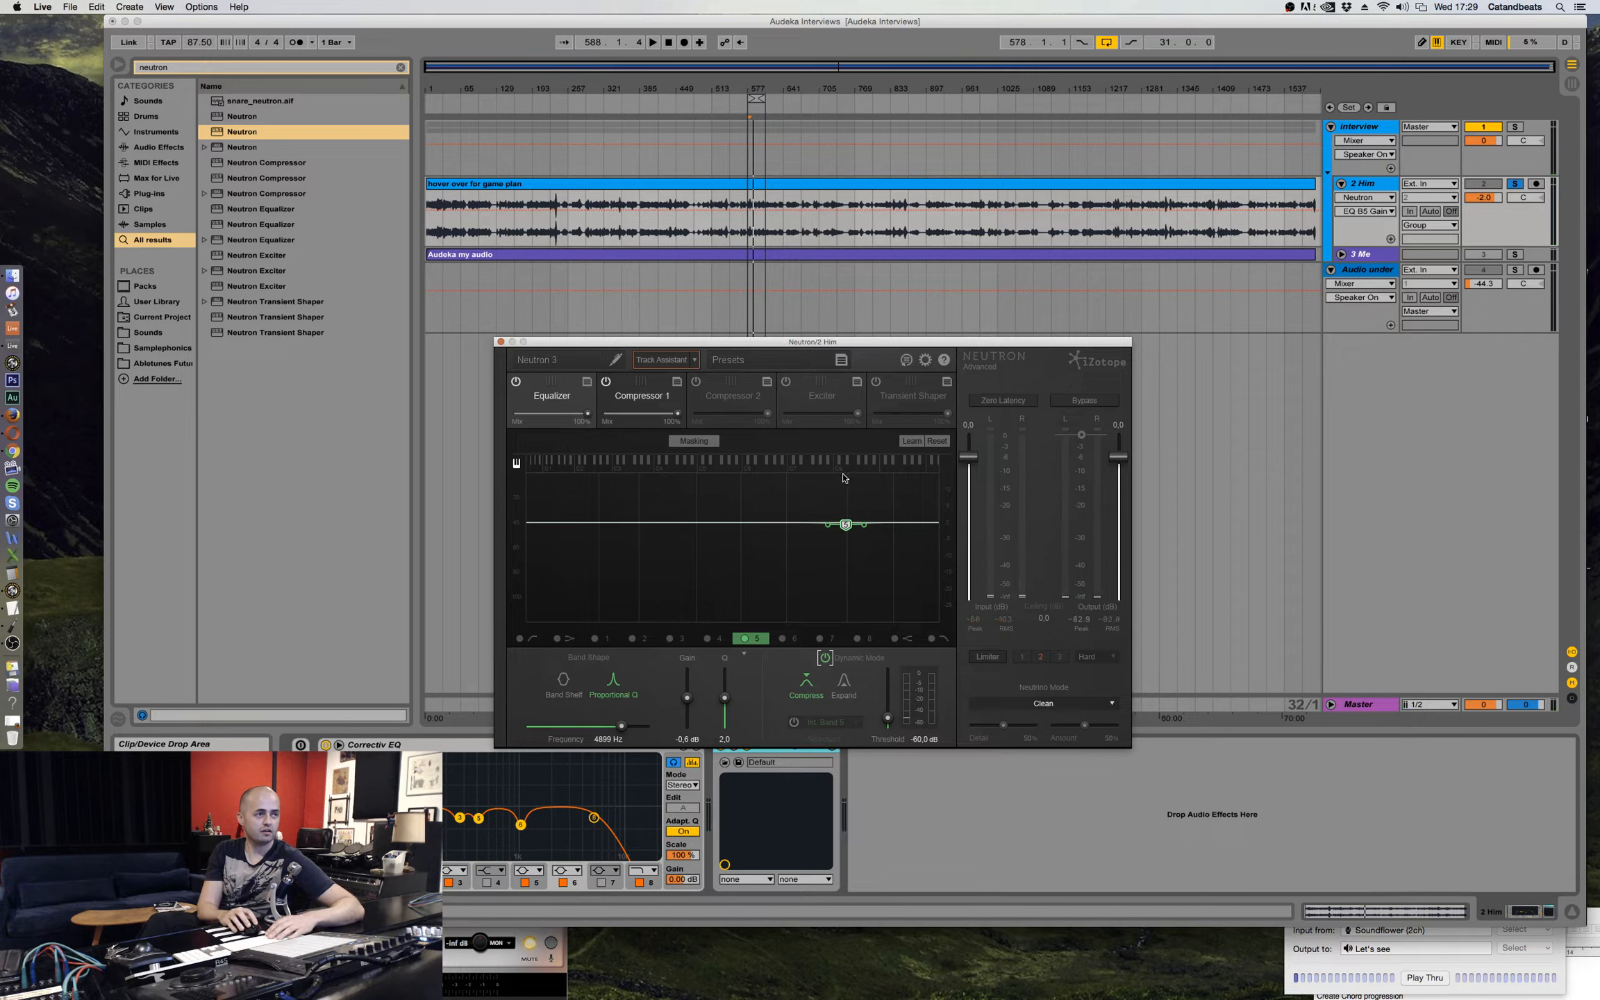
{"action": "left_click", "coordinate": [842, 472], "text": "alt"}
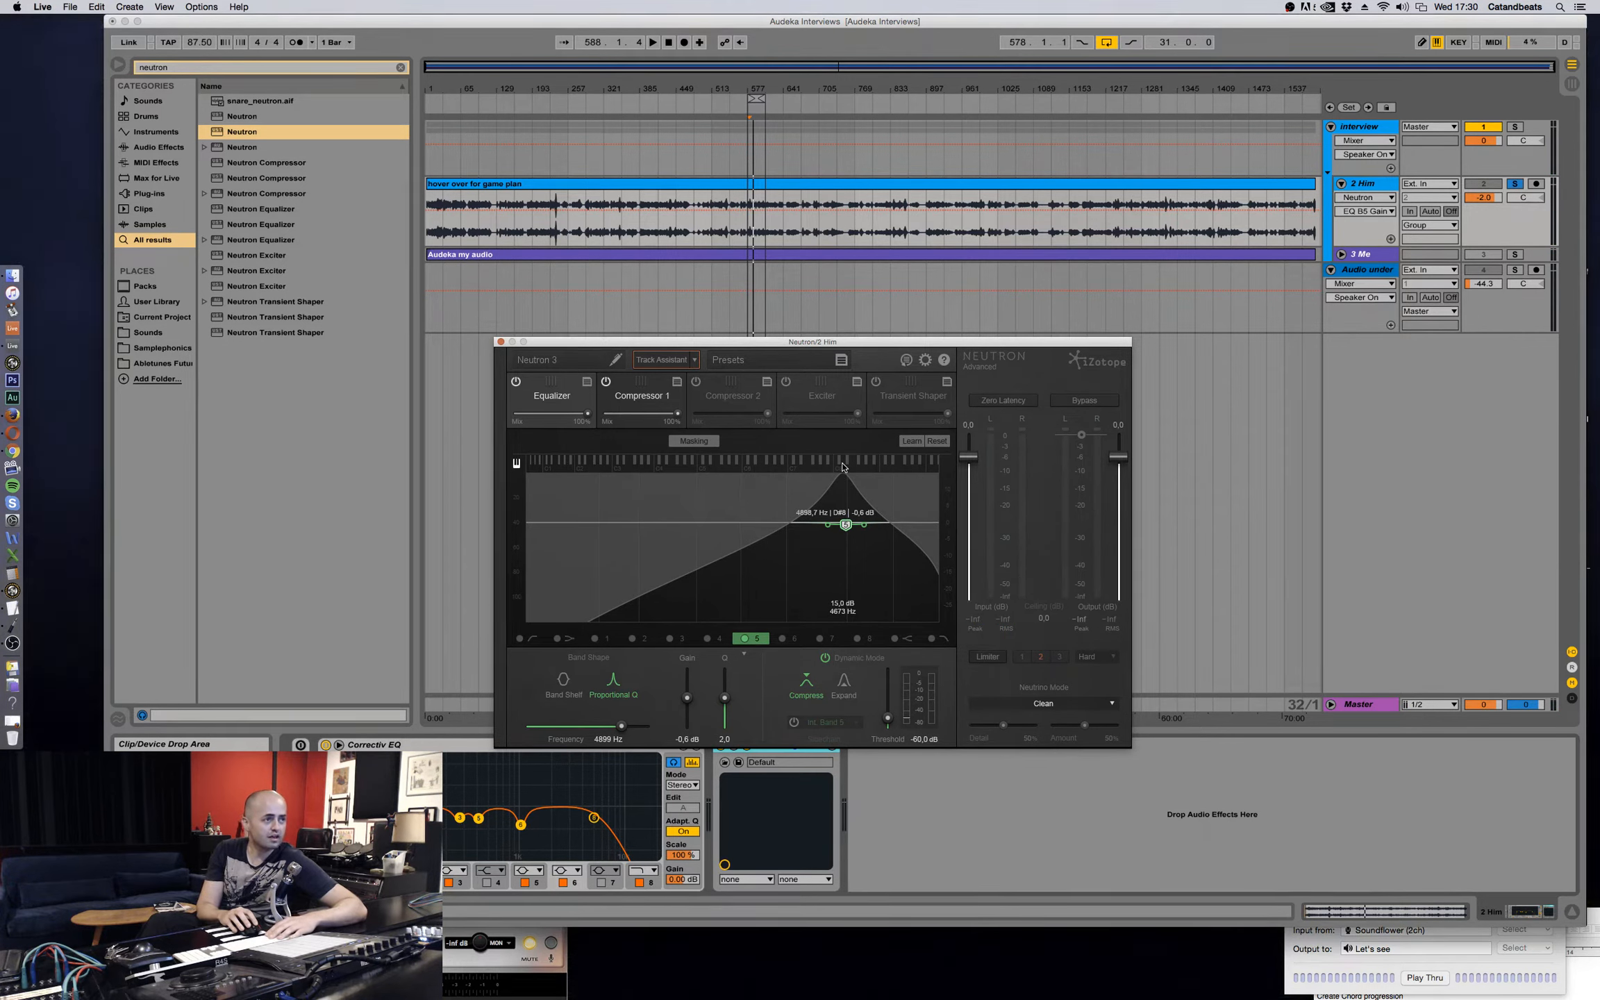
Pull down the gain of dynamic band 5 and settle it at about -7.4 dB while listening to the loop.
{"action": "left_click_drag", "start_coordinate": [847, 535], "coordinate": [847, 561]}
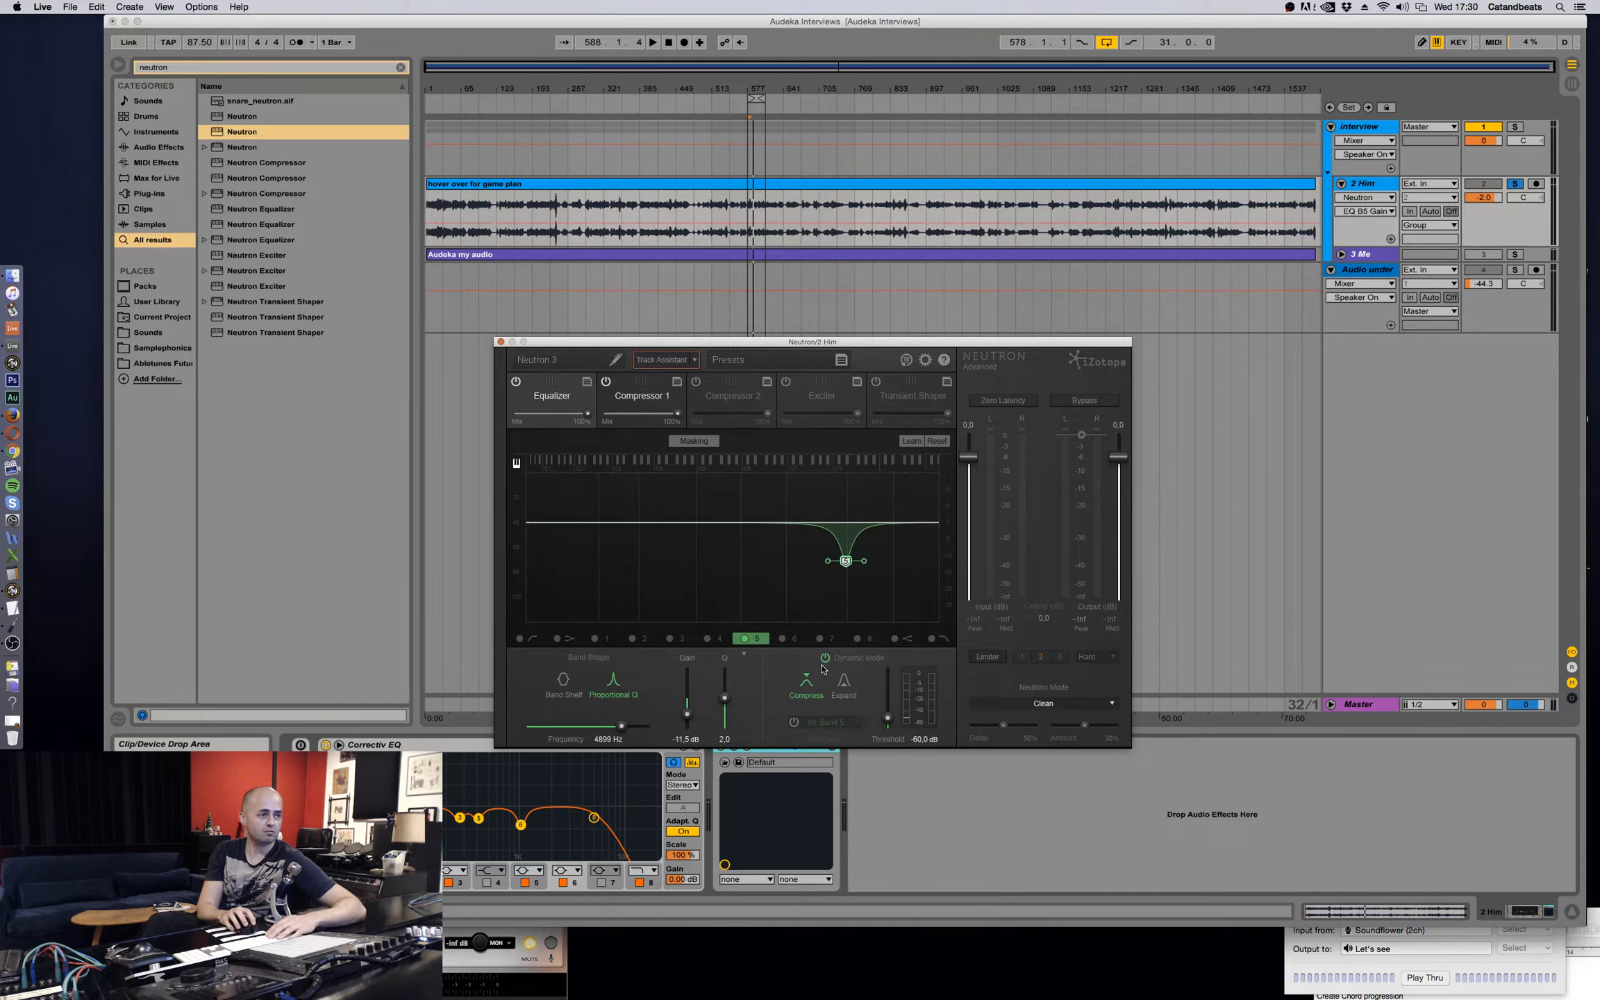
{"action": "key", "text": "space"}
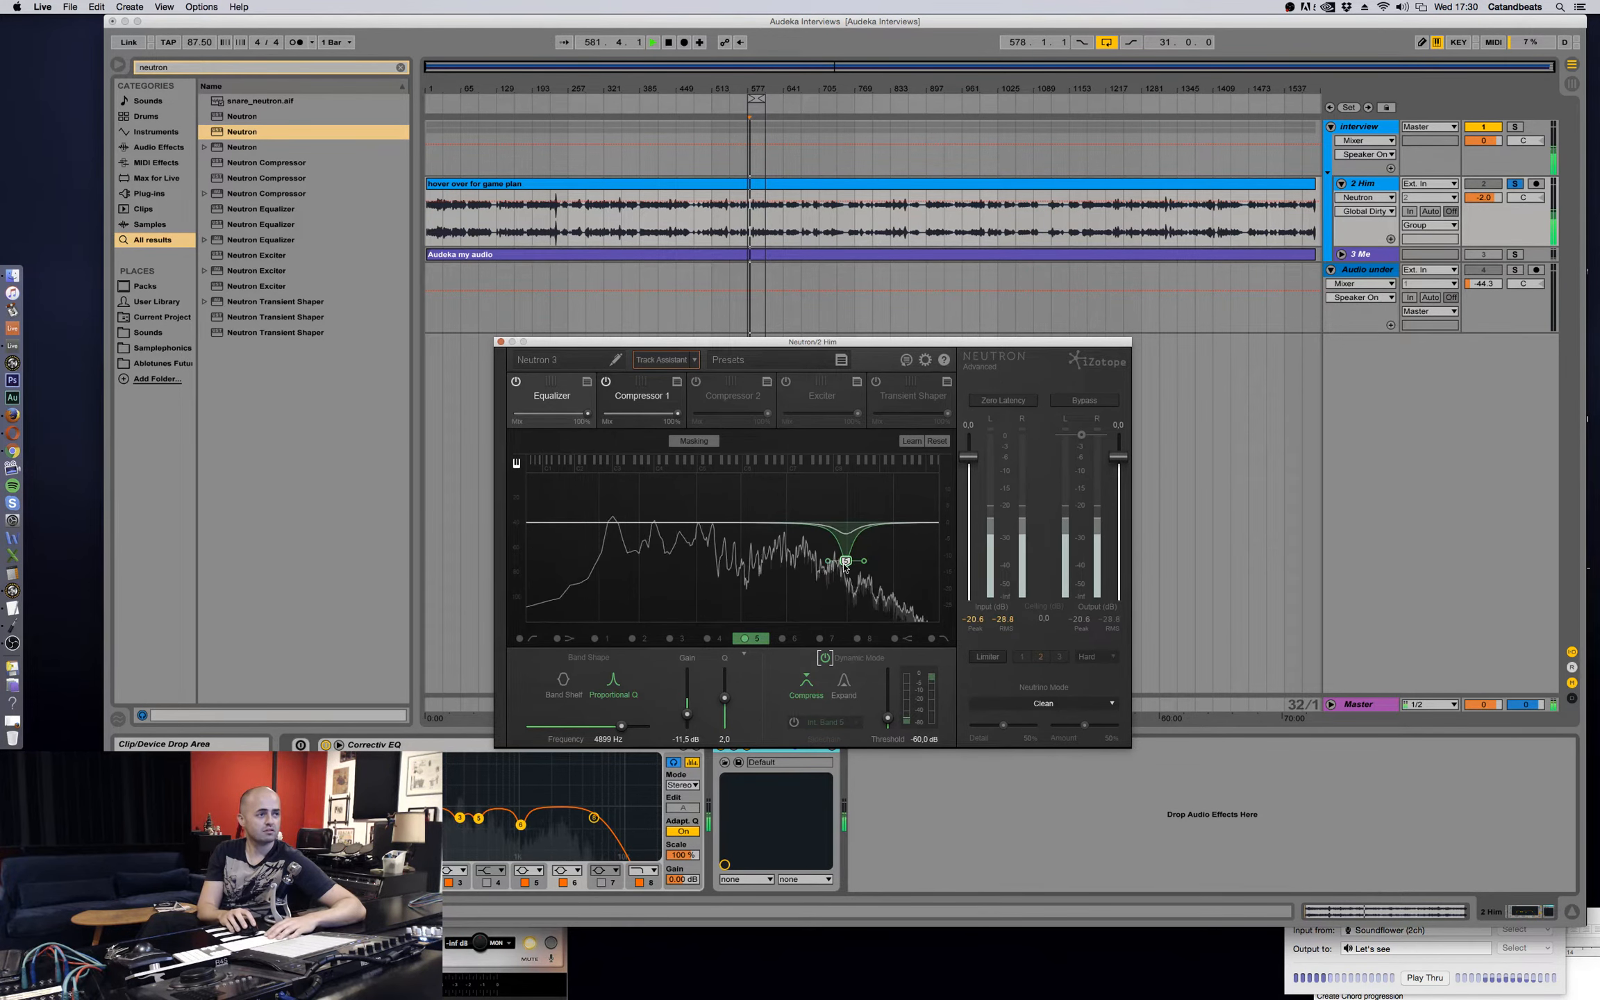
{"action": "left_click_drag", "start_coordinate": [845, 562], "coordinate": [847, 549]}
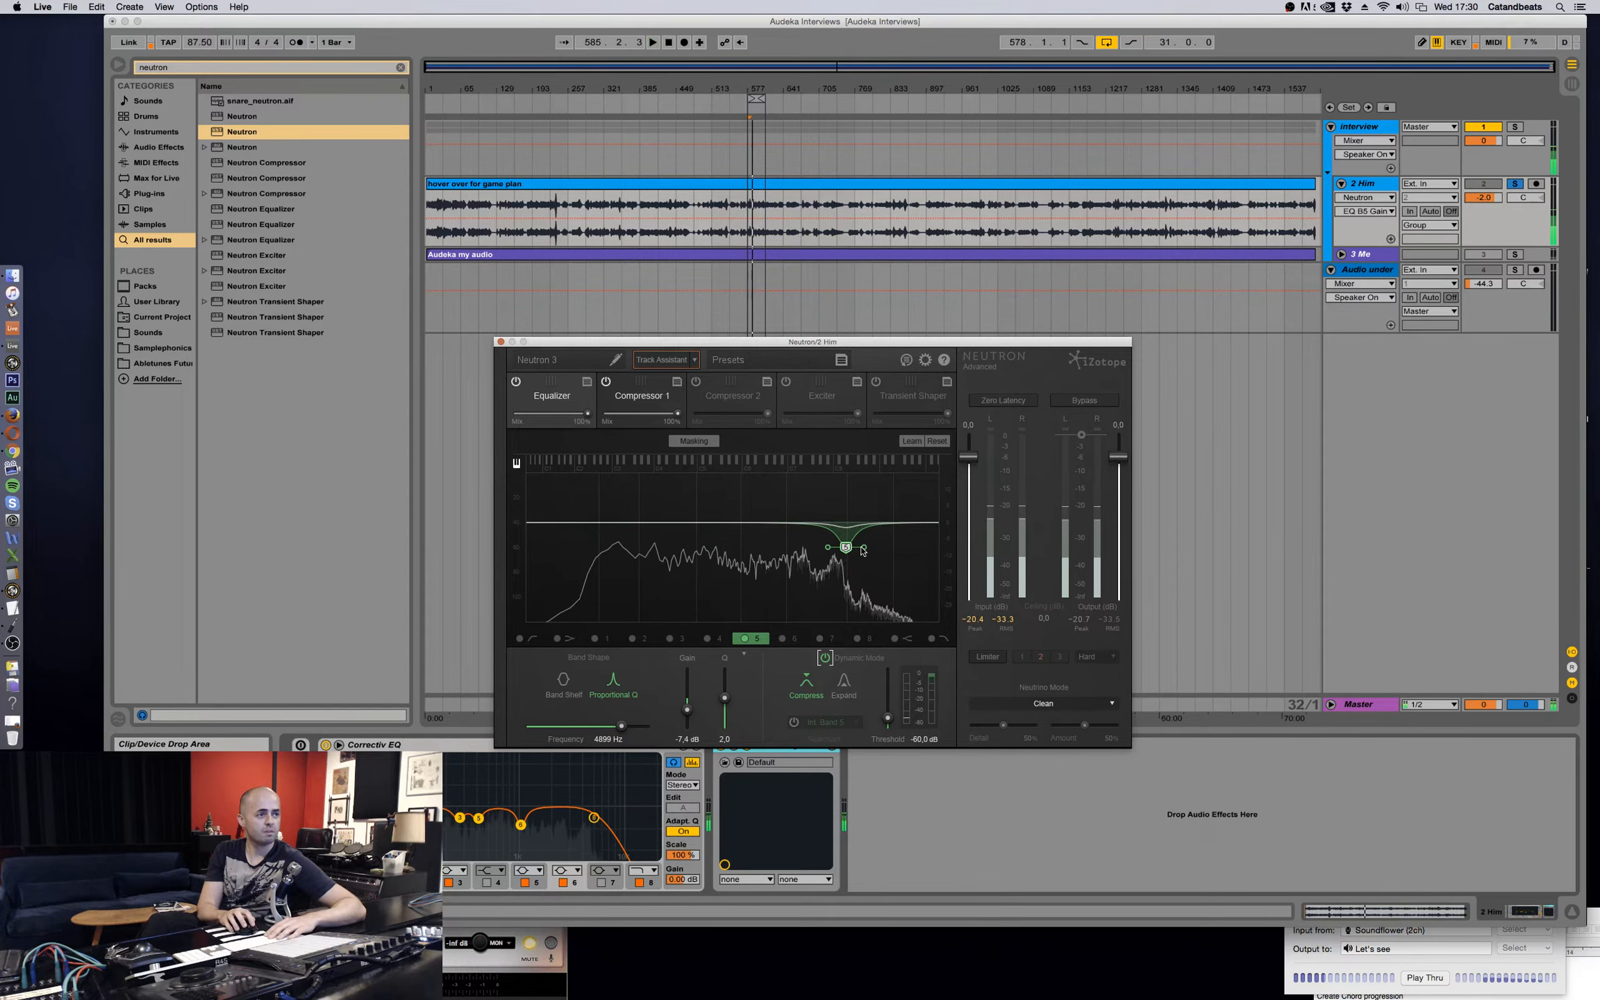
Move the playback loop to bar 290 of the 2 Him clip, shorten it to 3 bars, and play it.
{"action": "key", "text": "space"}
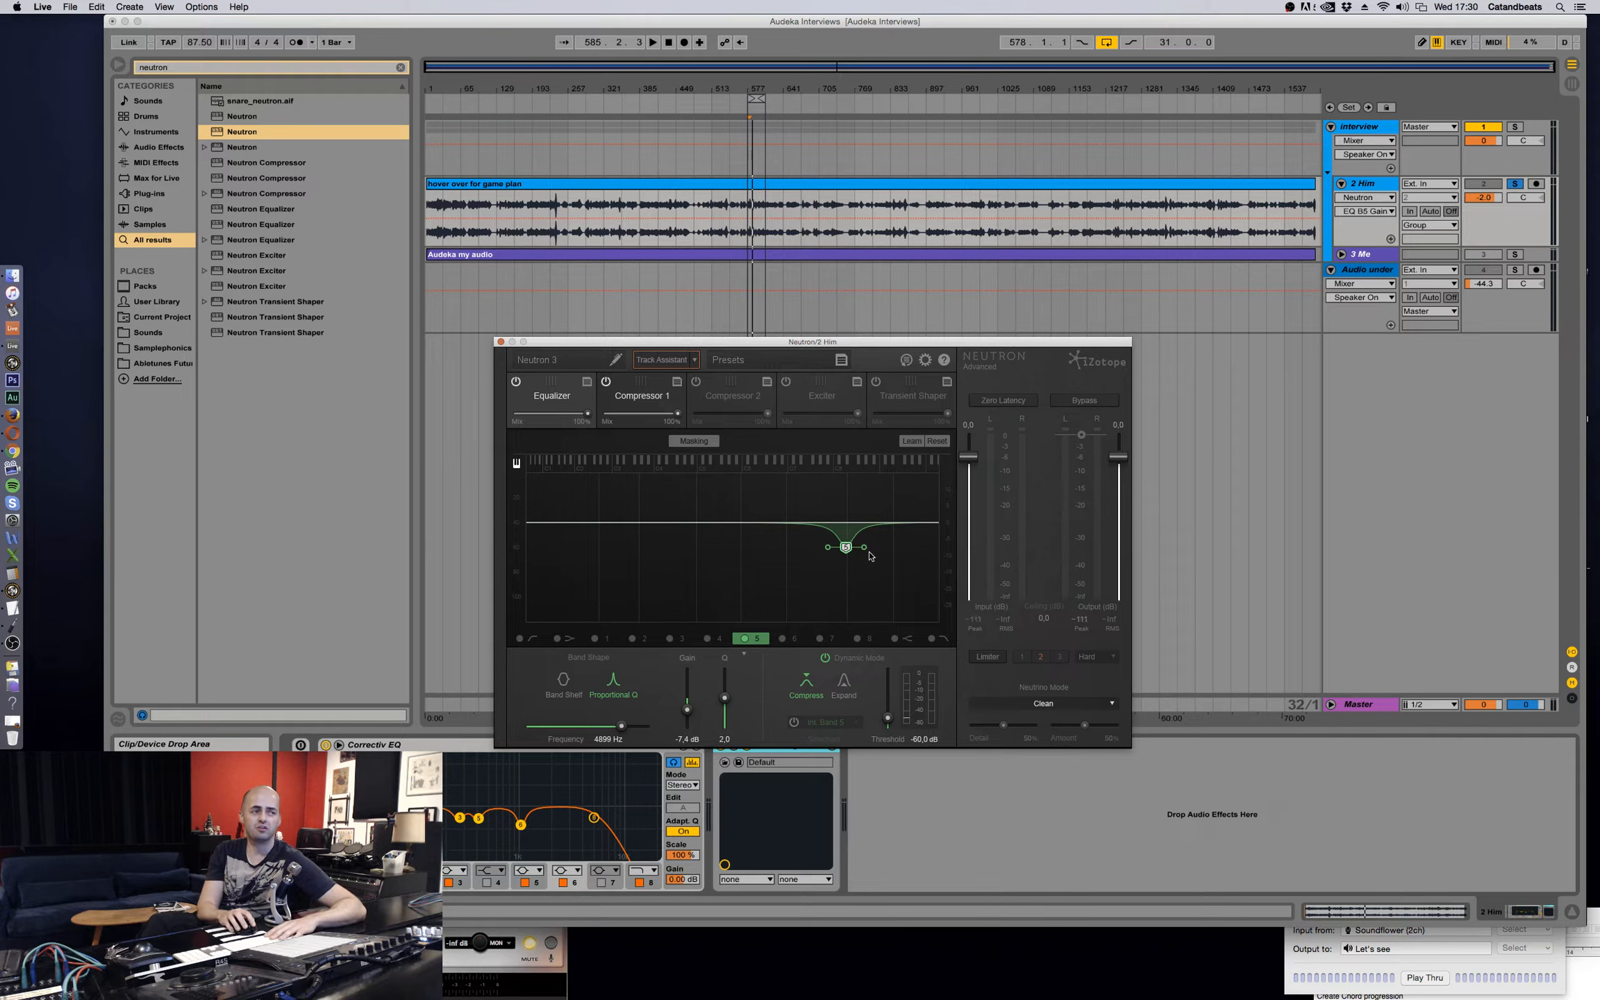
{"action": "left_click_drag", "start_coordinate": [760, 99], "coordinate": [600, 194]}
{"action": "key", "text": "space"}
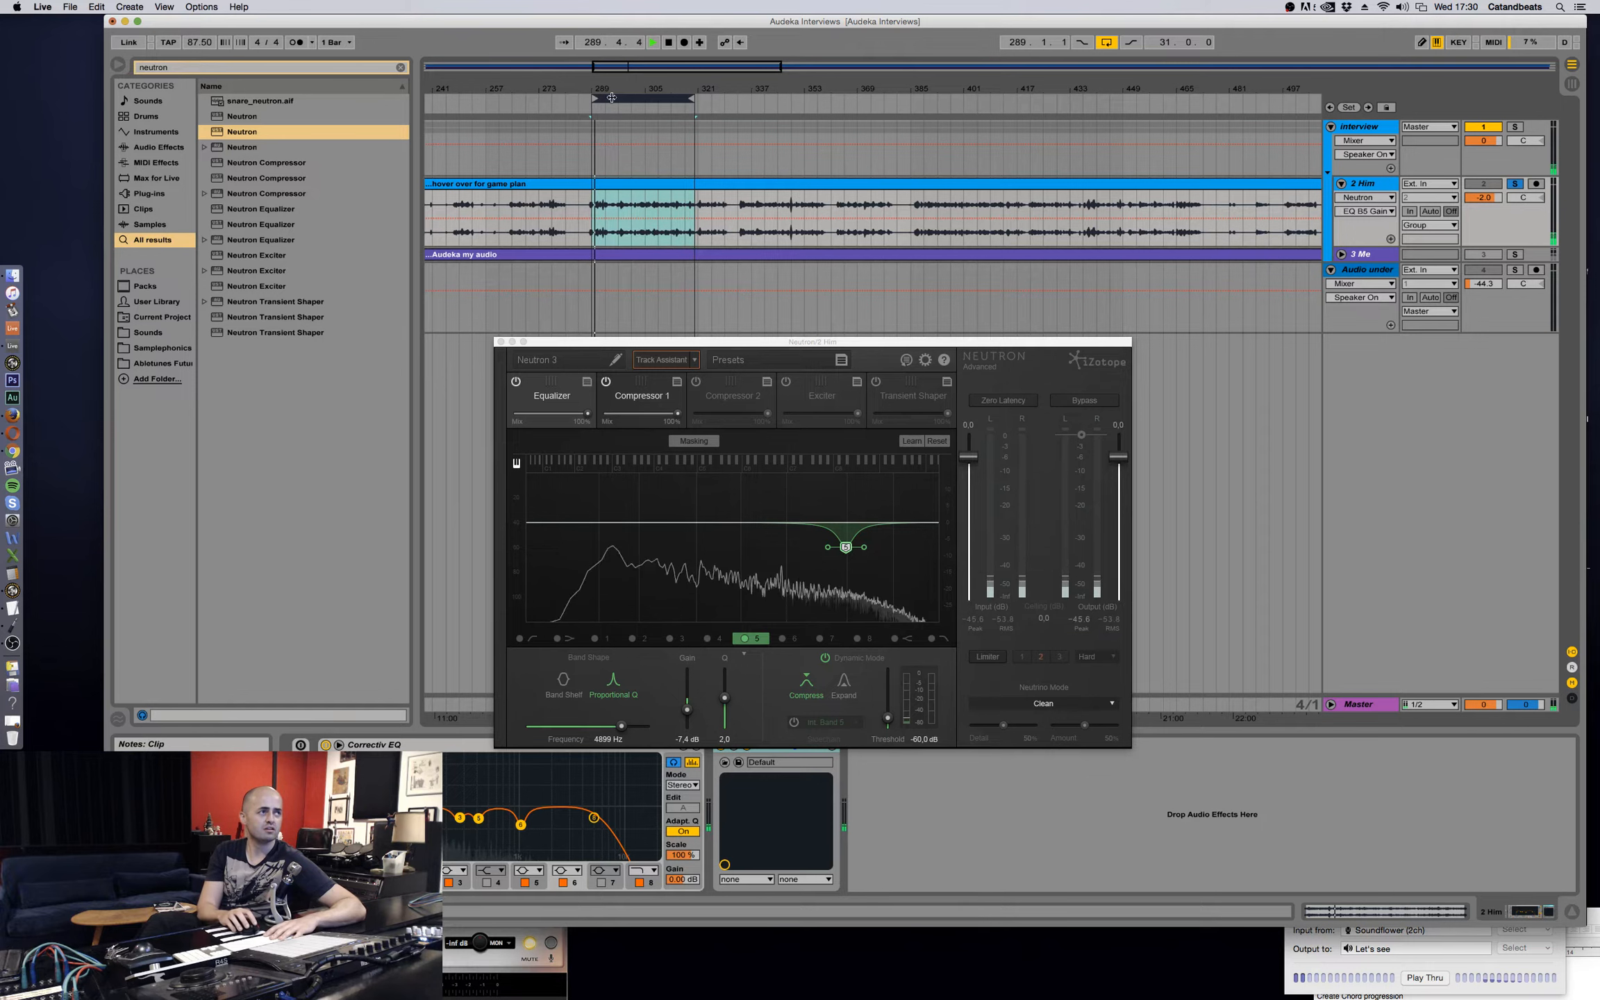
{"action": "left_click_drag", "start_coordinate": [599, 90], "coordinate": [605, 123]}
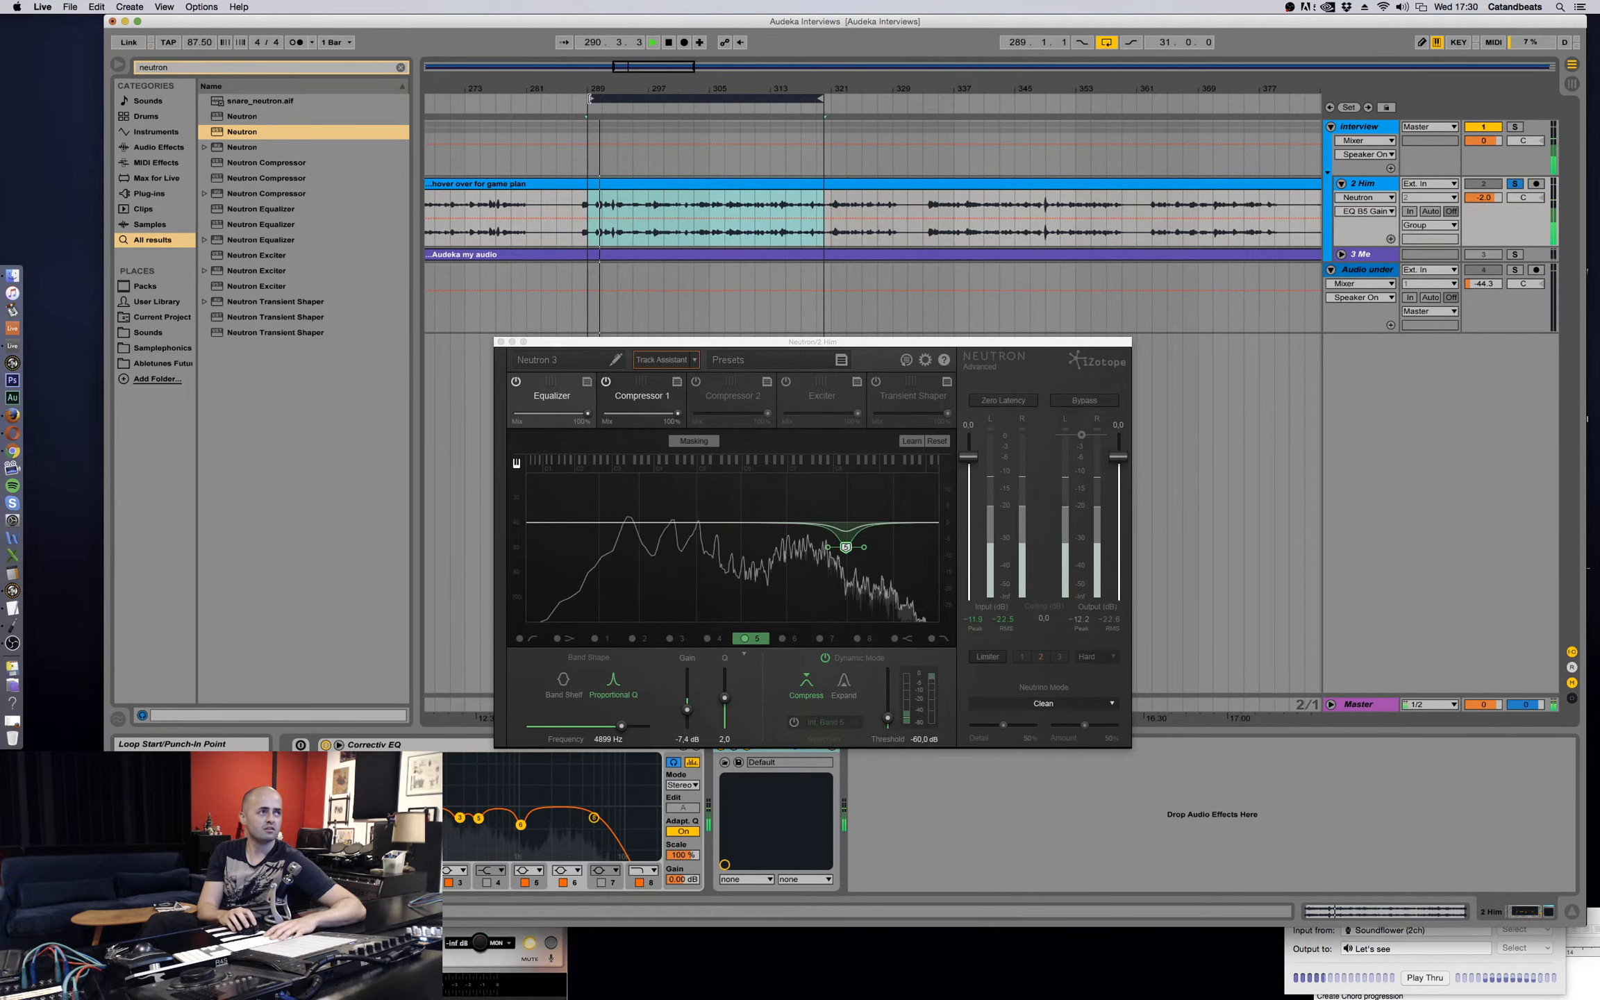
{"action": "mouse_move", "coordinate": [590, 88]}
{"action": "left_mouse_down"}
{"action": "mouse_move", "coordinate": [575, 94]}
{"action": "mouse_move", "coordinate": [626, 109]}
{"action": "mouse_move", "coordinate": [596, 111]}
{"action": "left_mouse_up"}
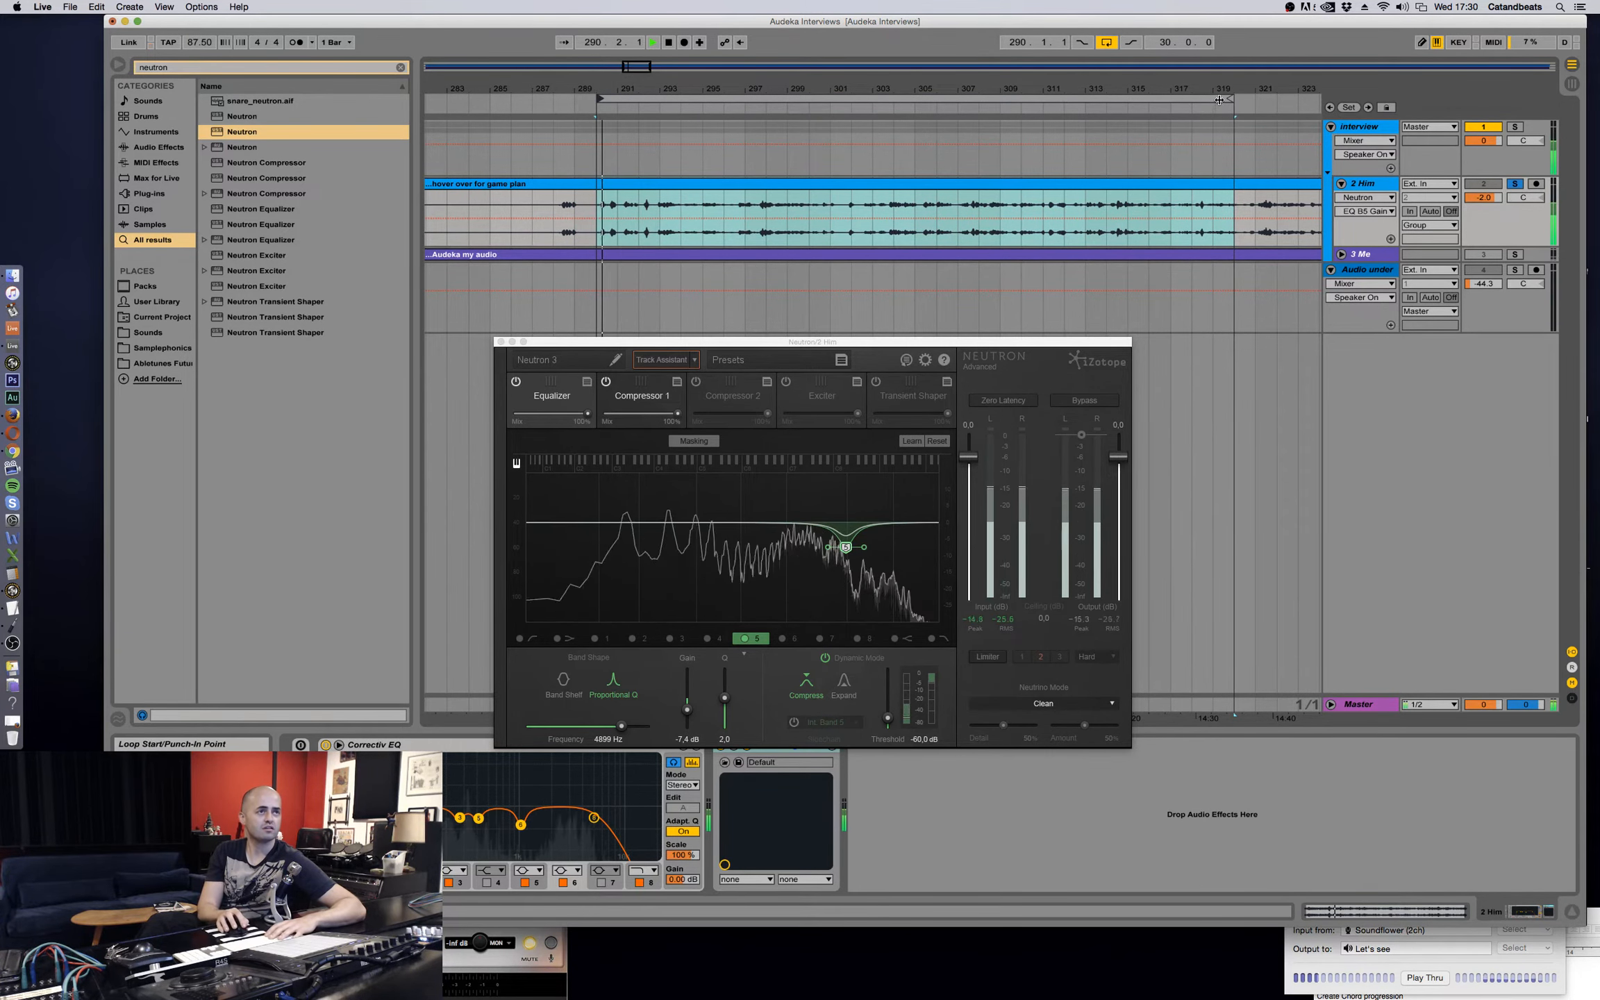
{"action": "left_click_drag", "start_coordinate": [1219, 100], "coordinate": [611, 156]}
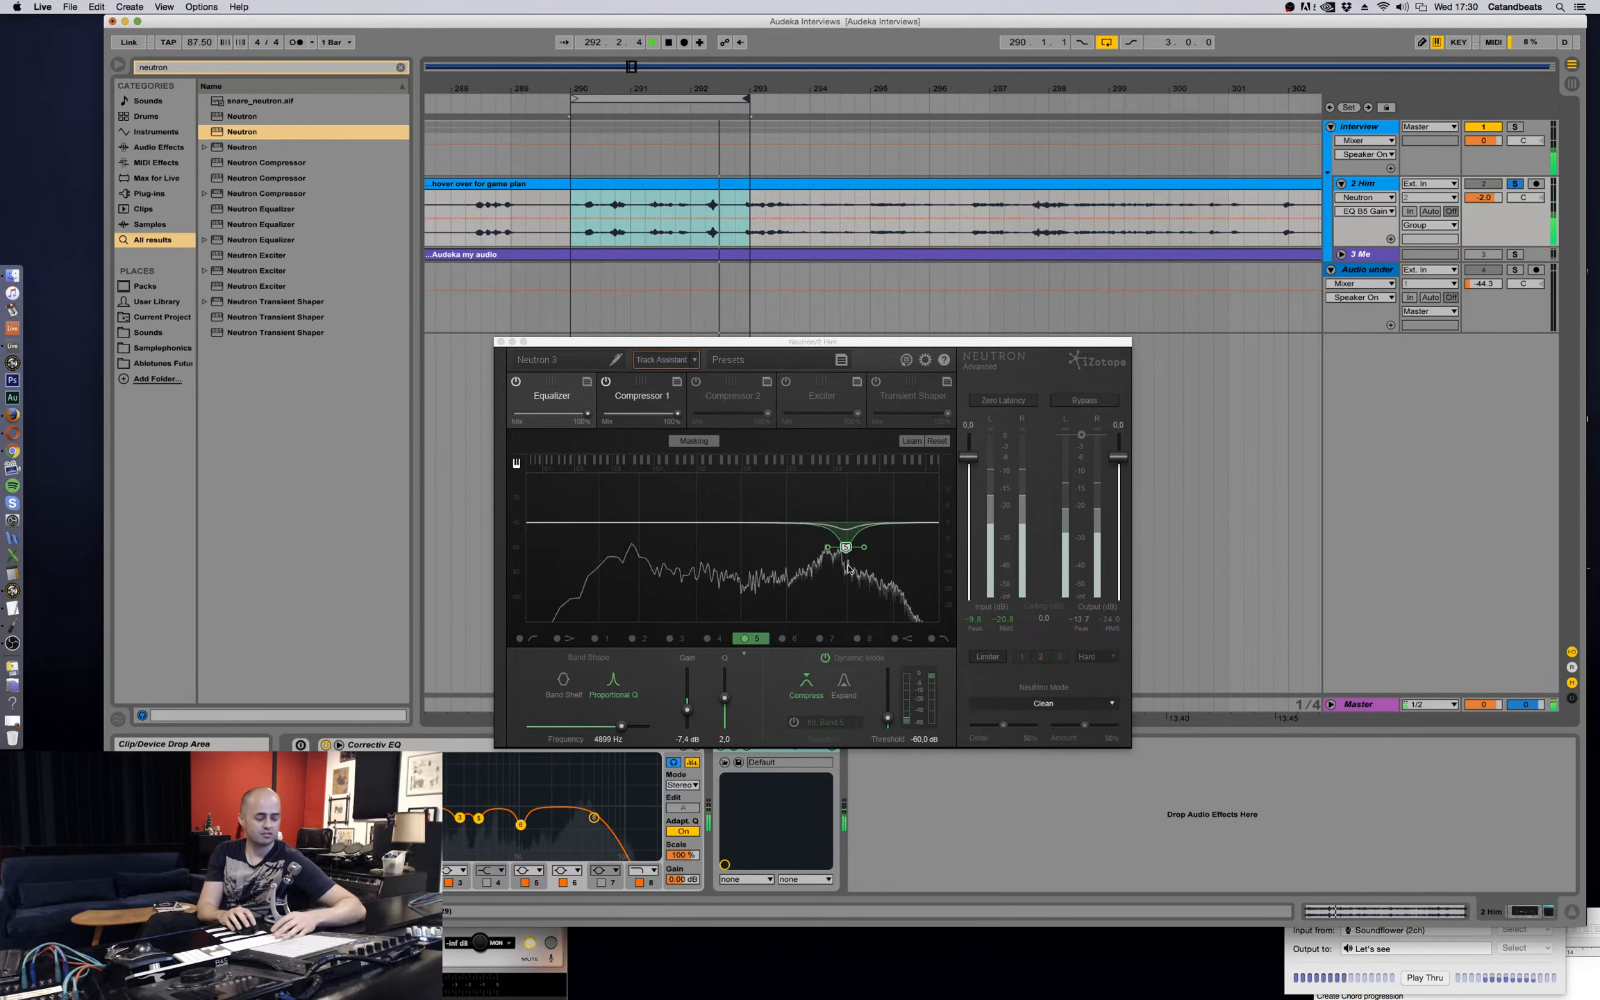
Move Neutron's dynamic EQ band 5 to about 3521 Hz at -6.5 dB while listening to the loop.
{"action": "left_click_drag", "start_coordinate": [848, 566], "coordinate": [822, 444]}
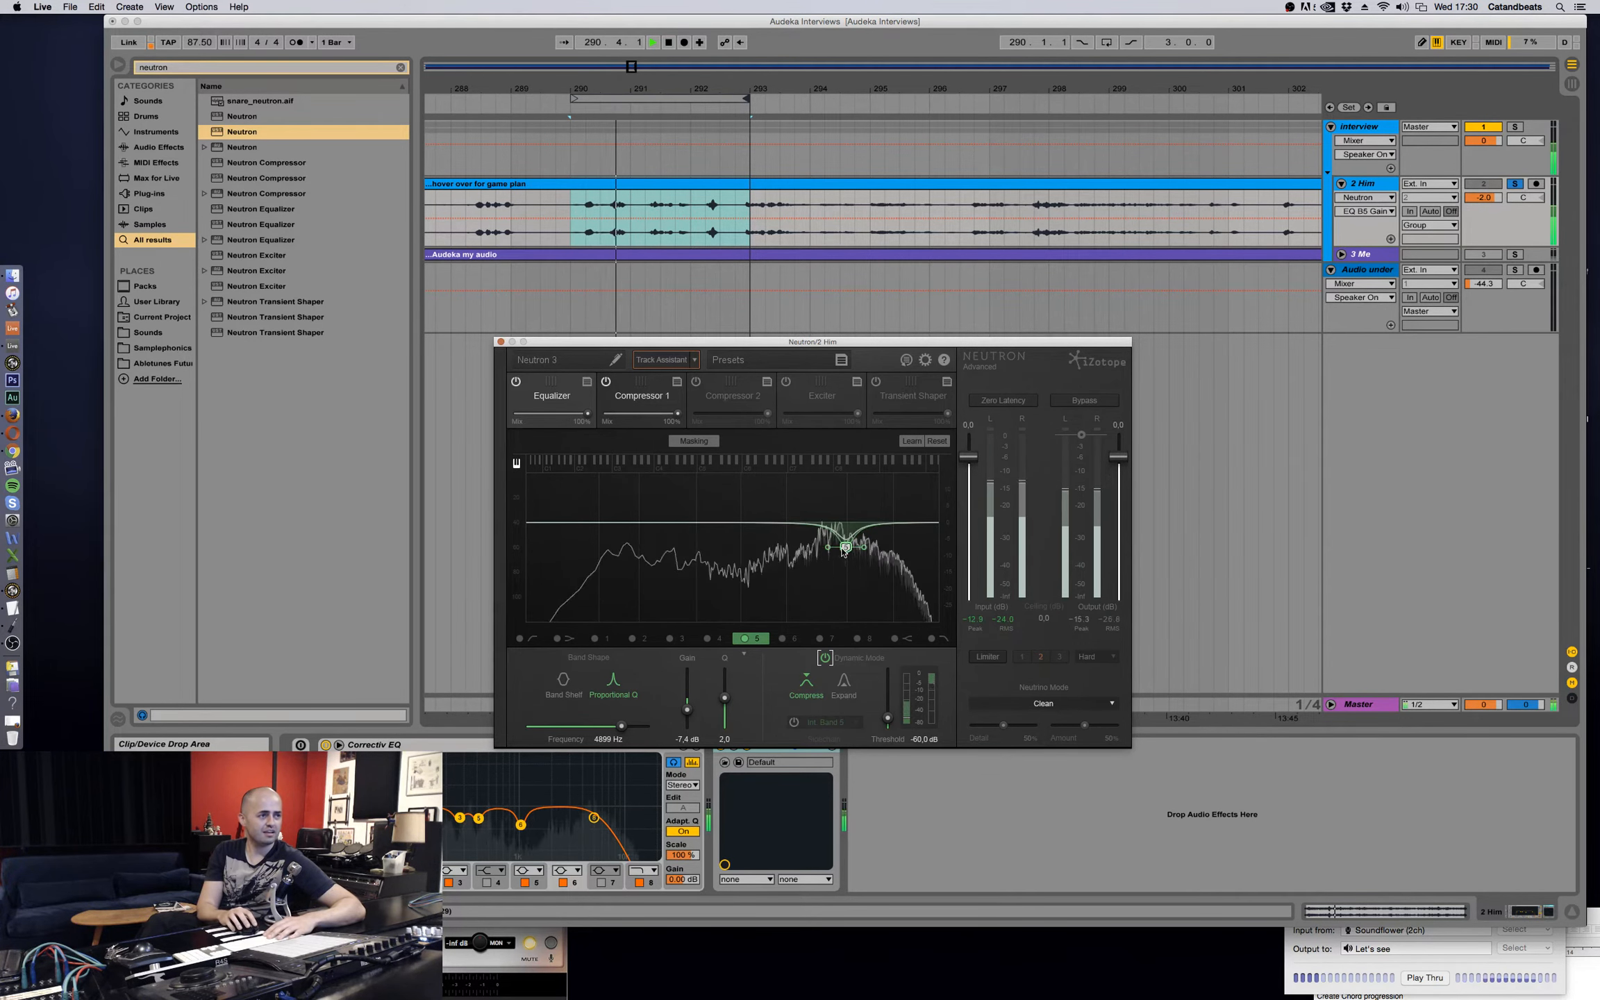
{"action": "left_click_drag", "start_coordinate": [843, 550], "coordinate": [819, 479]}
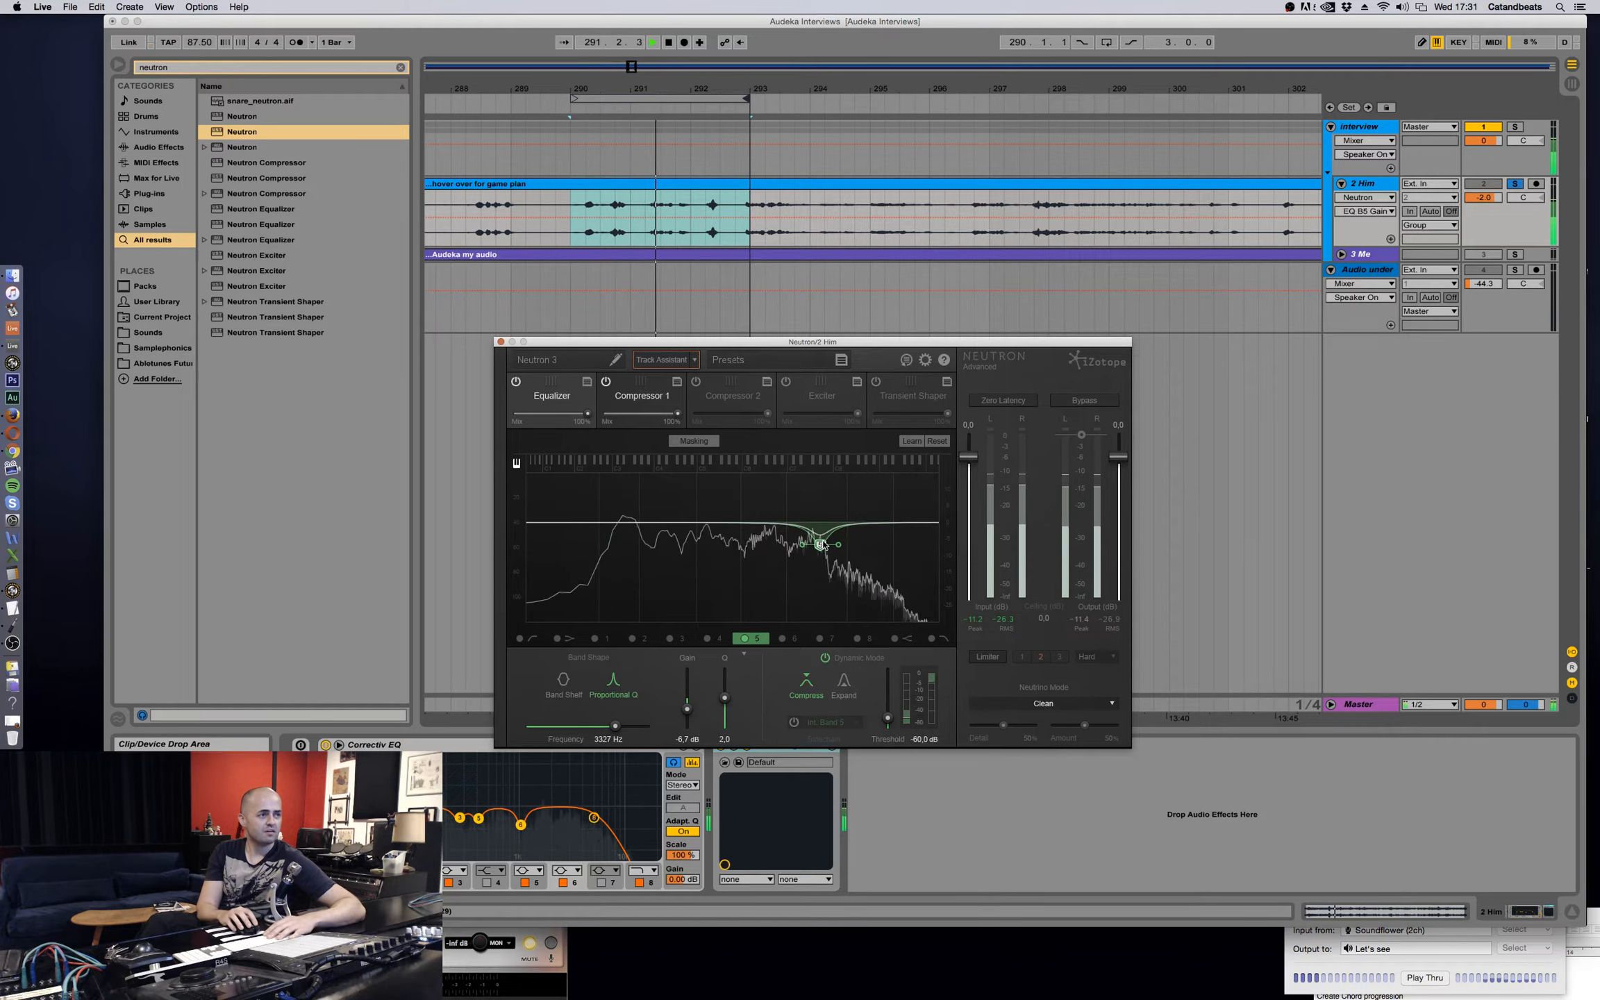
{"action": "left_click_drag", "start_coordinate": [823, 545], "coordinate": [826, 545]}
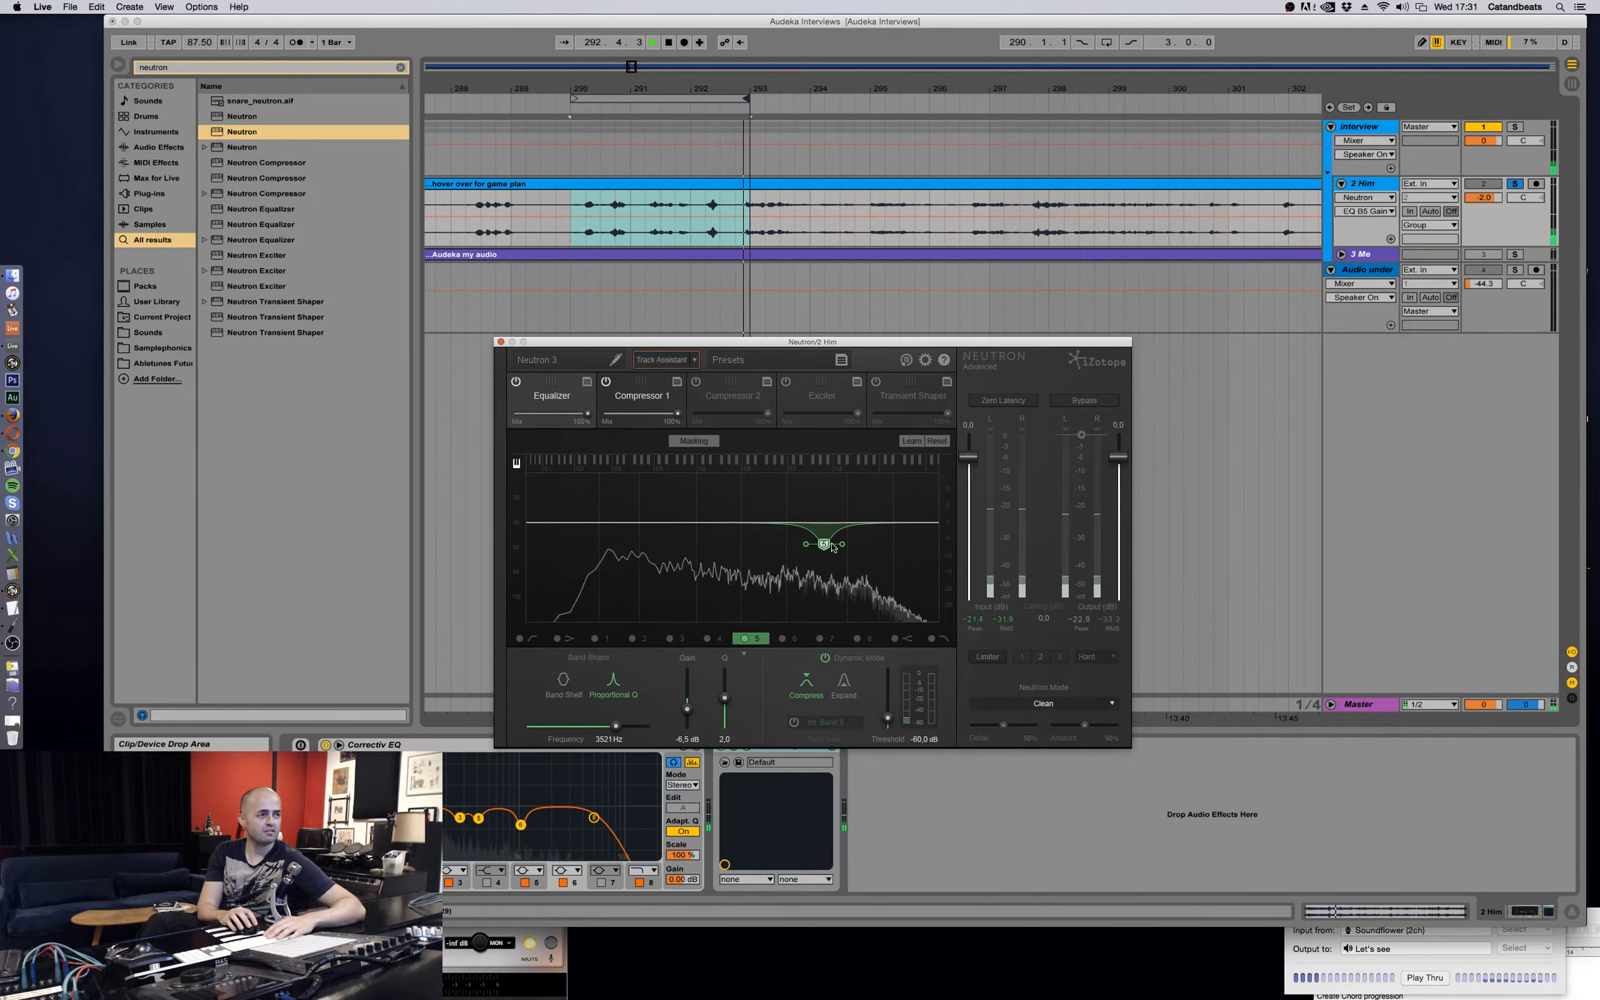
Turn on Neutron's high shelf at about 2034 Hz and -1.8 dB, with its dynamic mode set to Compress.
{"action": "left_click", "coordinate": [877, 522]}
{"action": "key", "text": "space"}
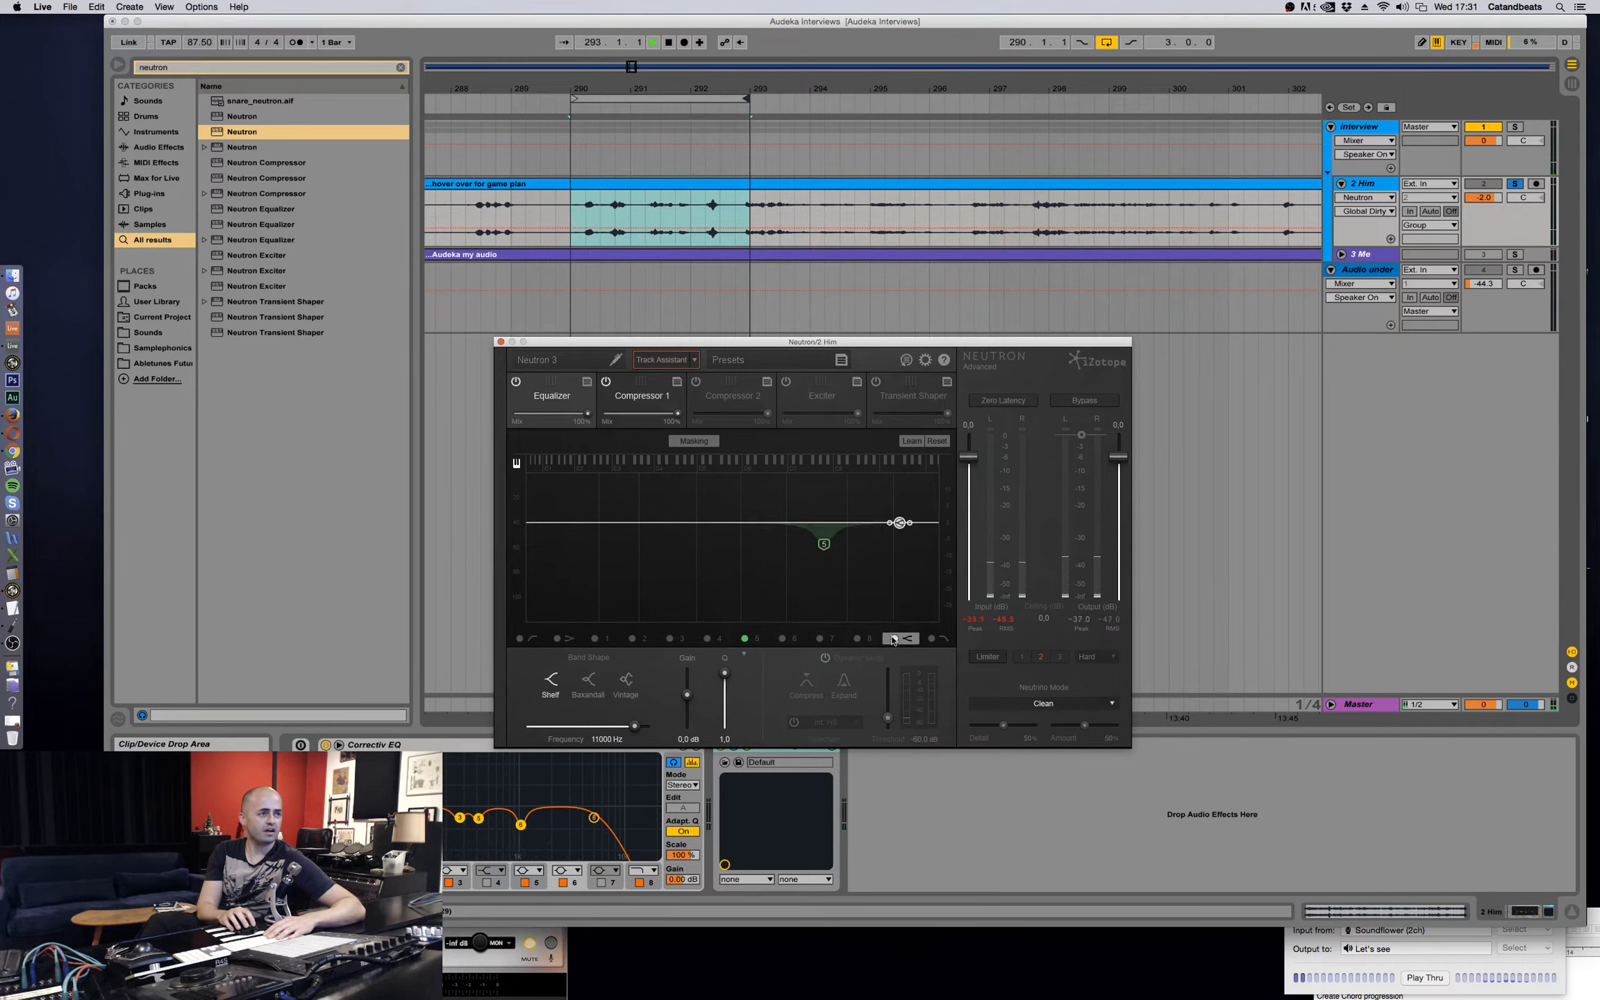
{"action": "left_click_drag", "start_coordinate": [878, 522], "coordinate": [788, 530]}
{"action": "left_click", "coordinate": [825, 657]}
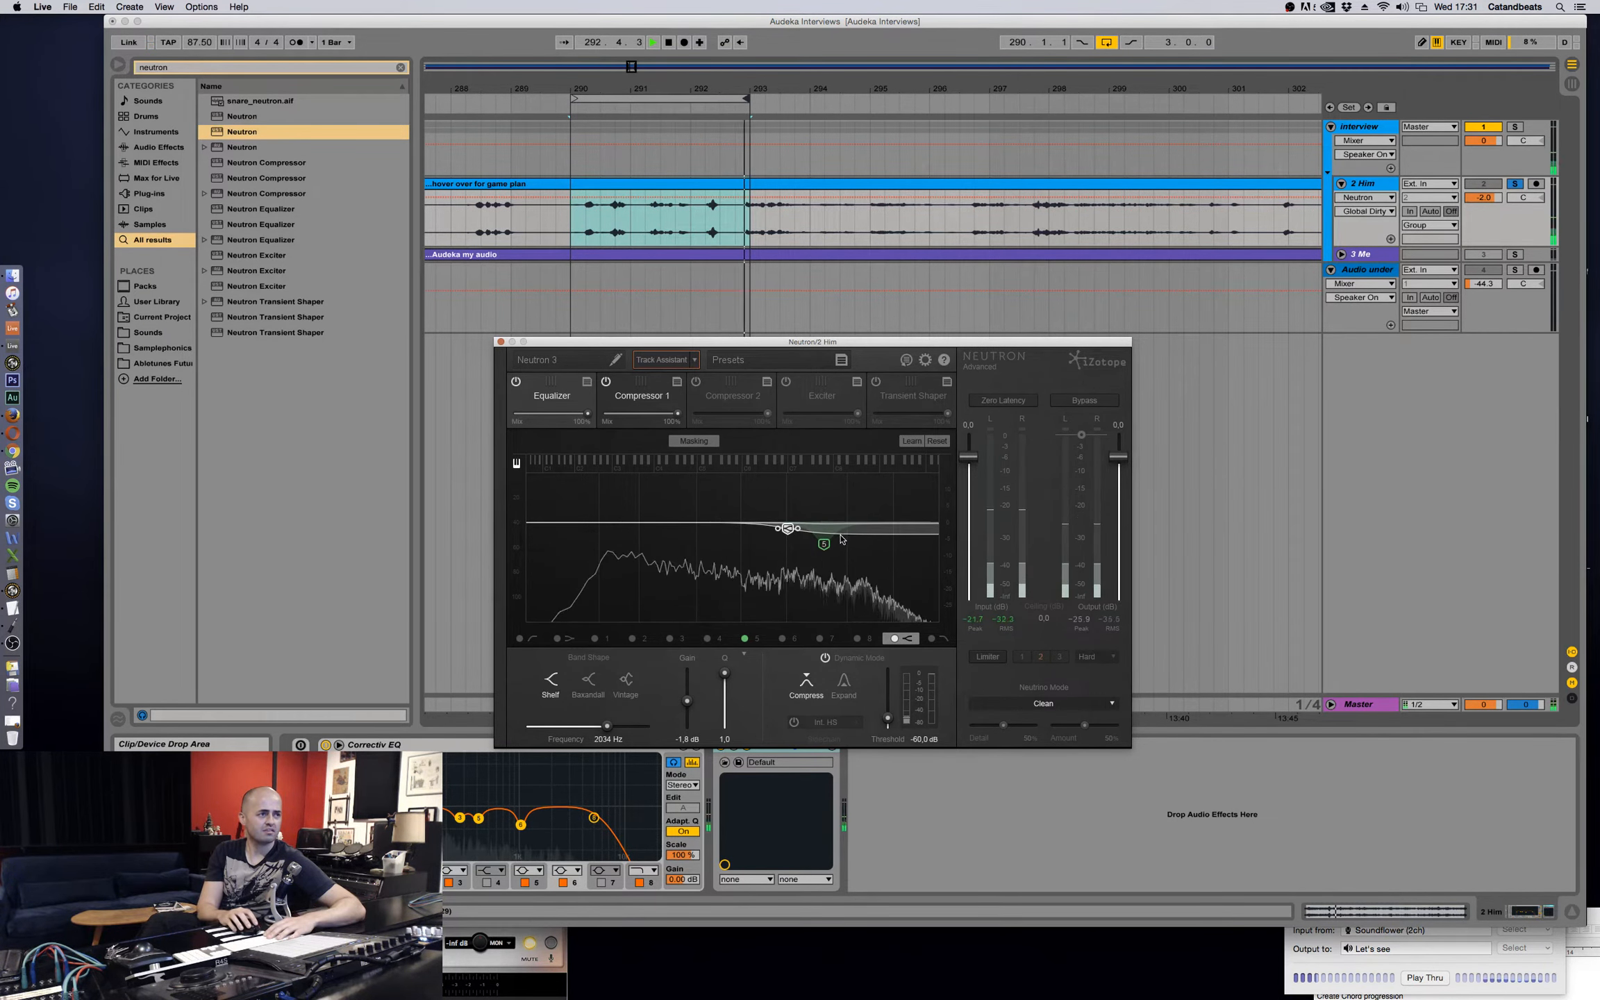
Turn on Neutron's EQ band 7 at about 5434 Hz and -6.3 dB with dynamic Compress mode, then stop playback and close the plug-in window.
{"action": "left_click", "coordinate": [823, 638]}
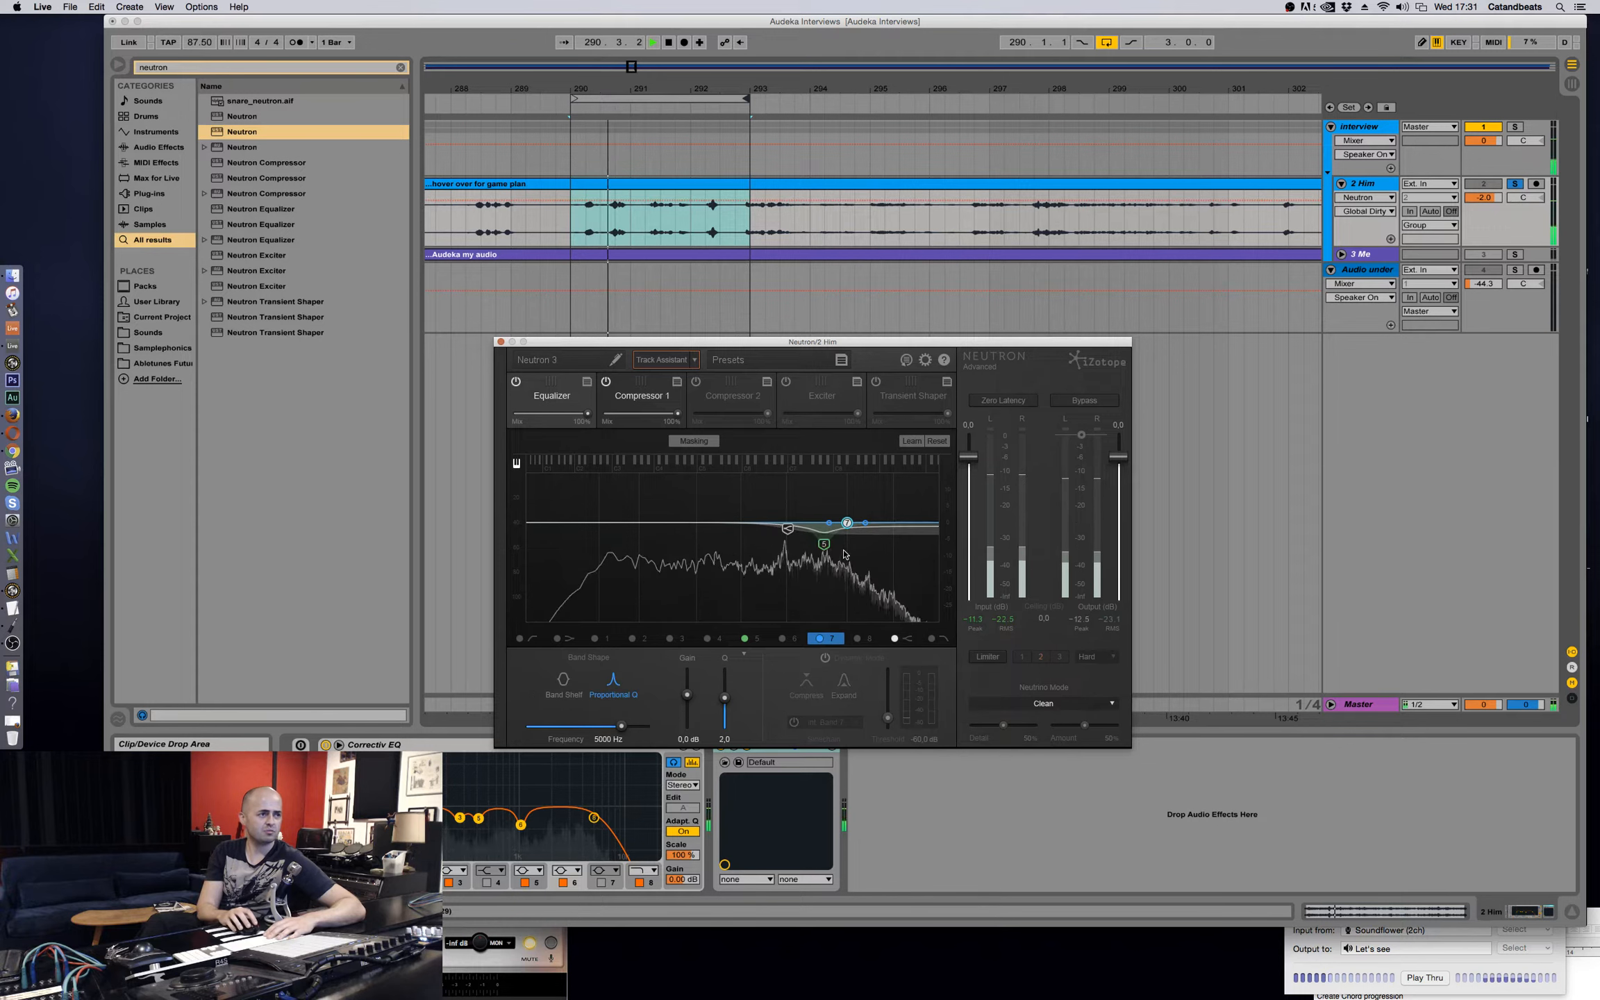
{"action": "left_click_drag", "start_coordinate": [825, 525], "coordinate": [853, 543]}
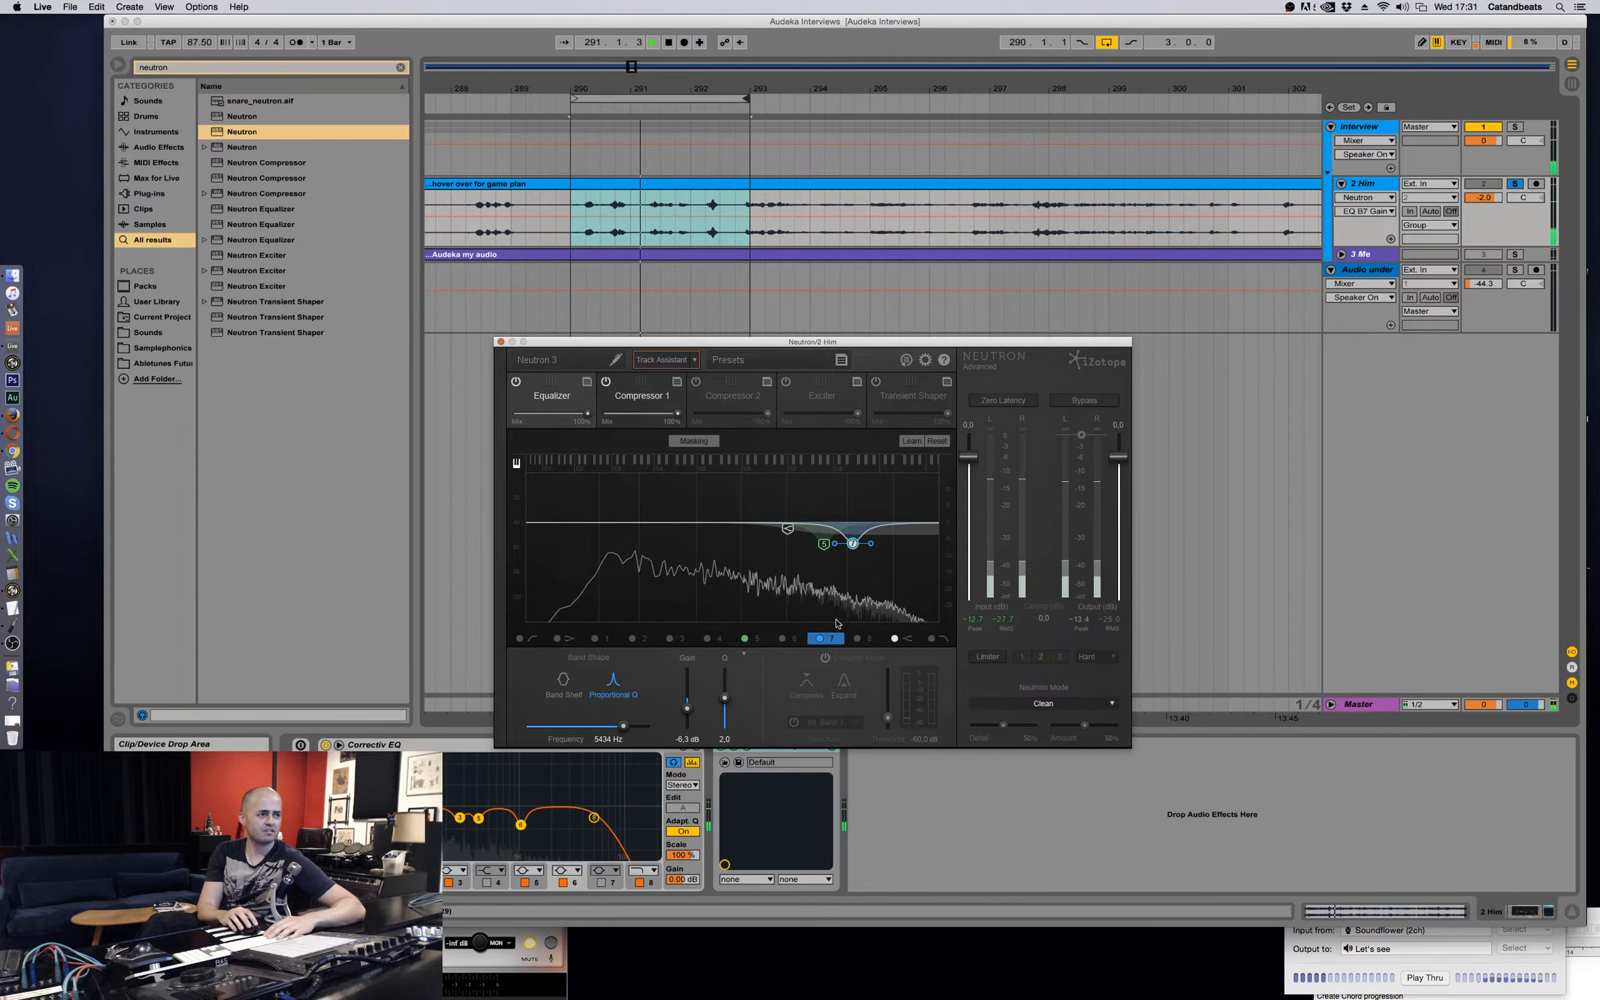
{"action": "left_click", "coordinate": [825, 657]}
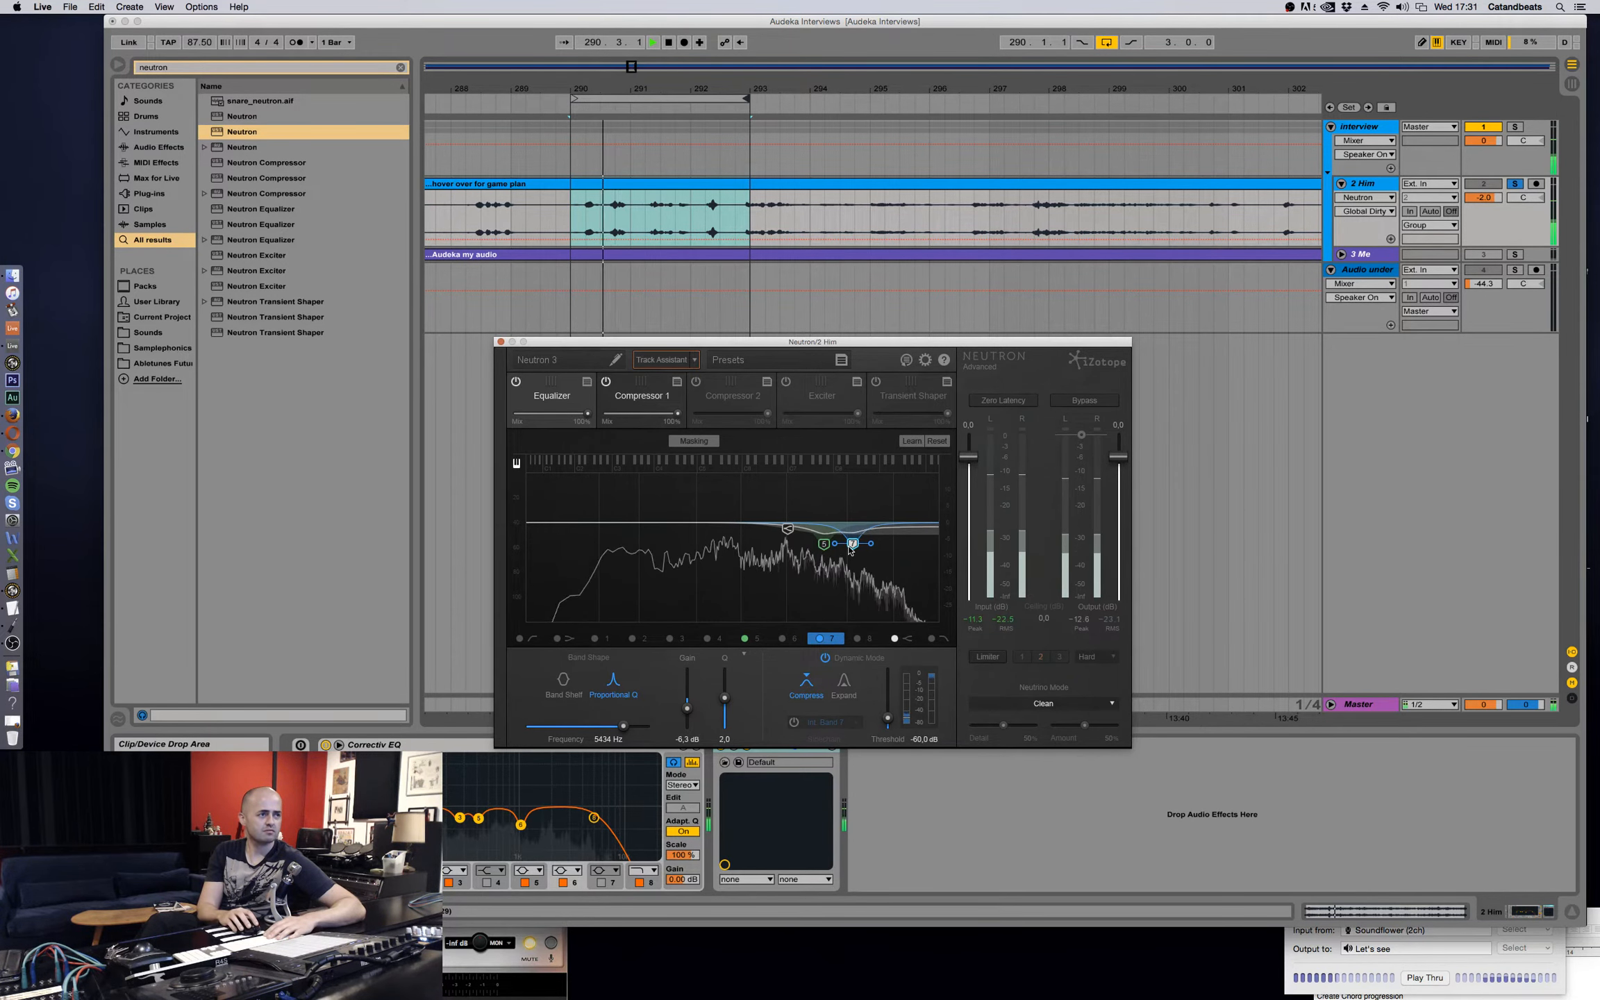
{"action": "key", "text": "space"}
{"action": "left_click", "coordinate": [500, 342]}
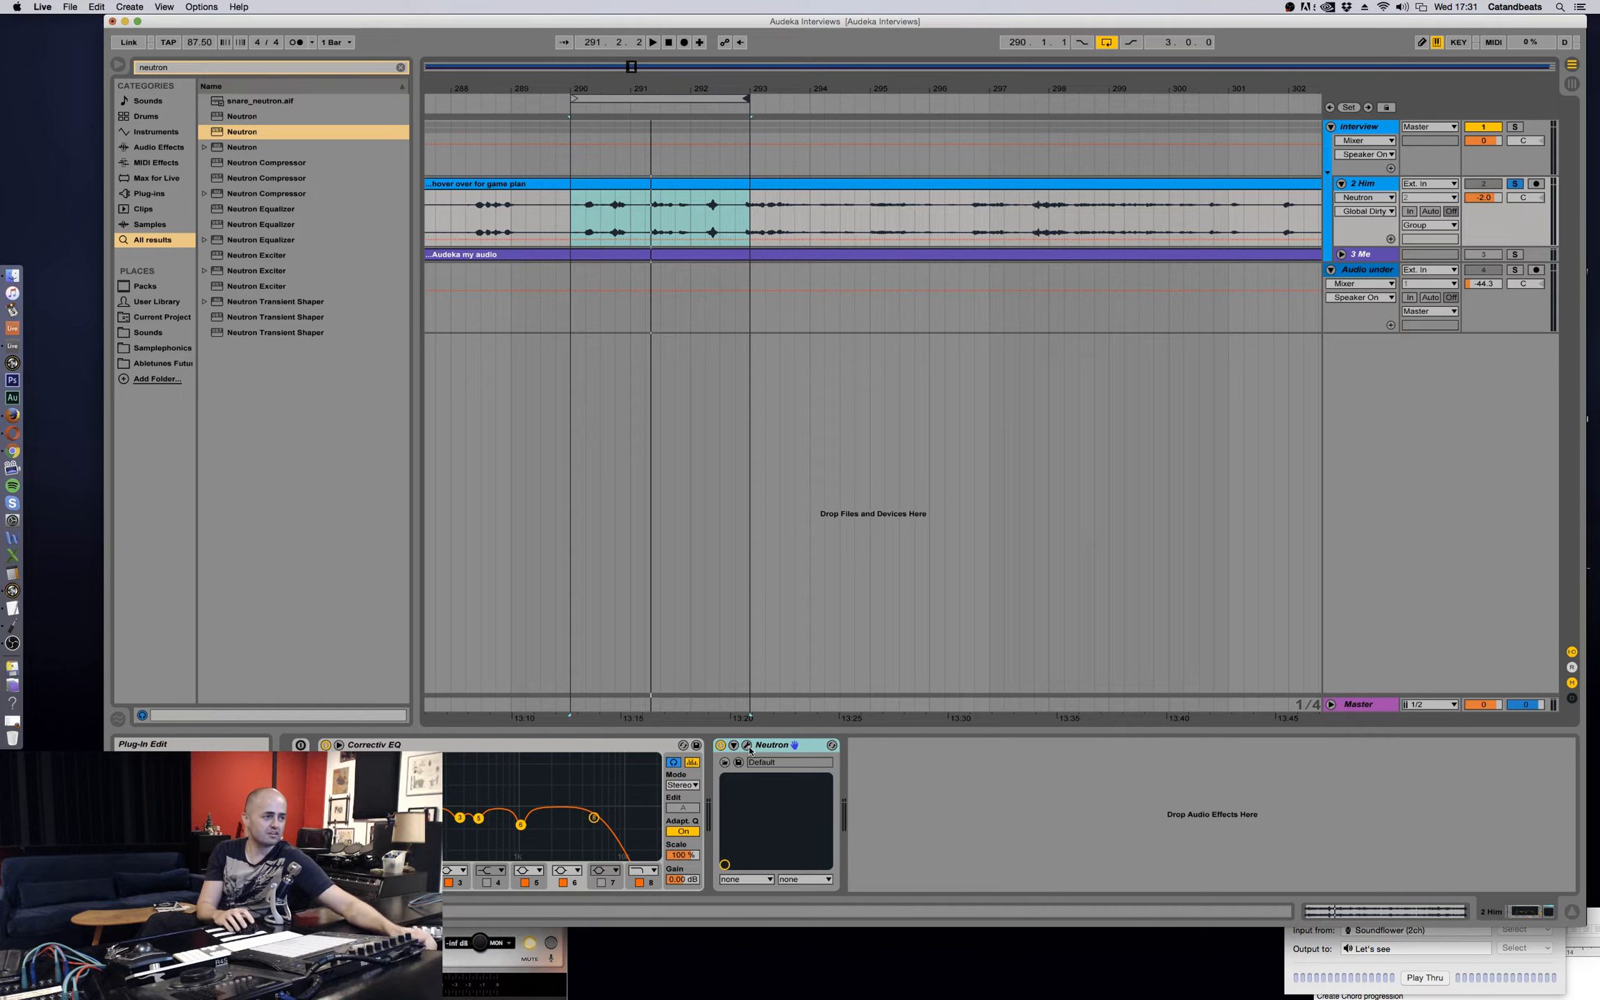
Reopen Neutron on 2 Him, switch off Compressor 1 so only the equalizer is active, and close the plug-in window.
{"action": "left_click", "coordinate": [747, 745]}
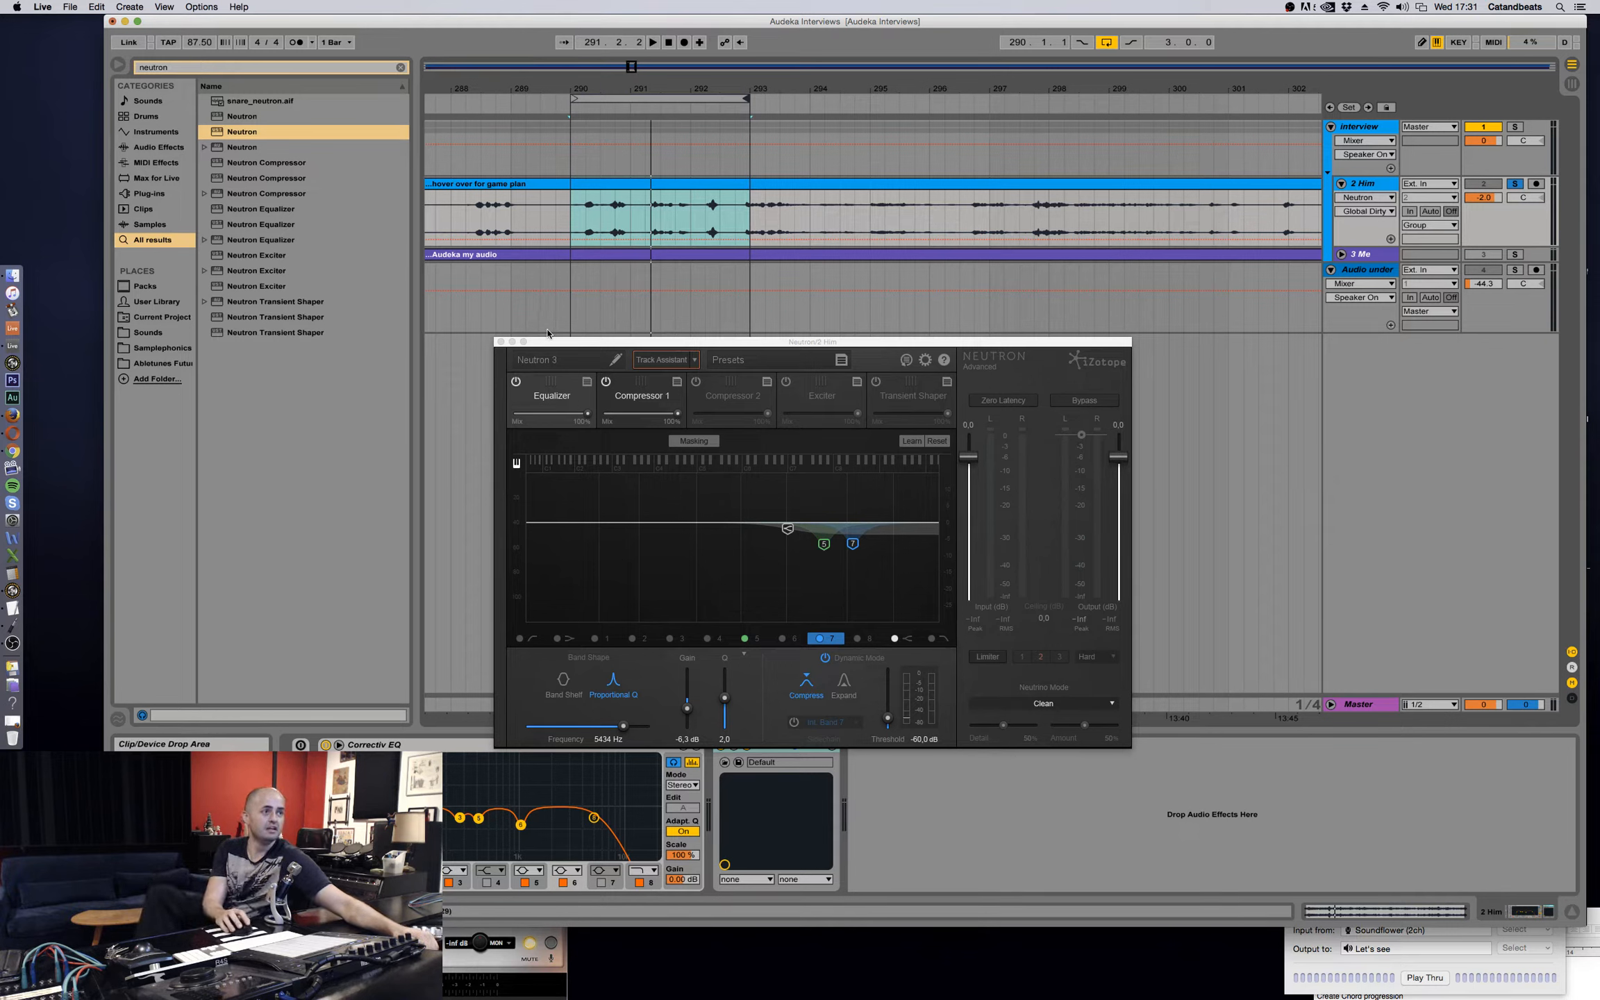
{"action": "left_click", "coordinate": [624, 390]}
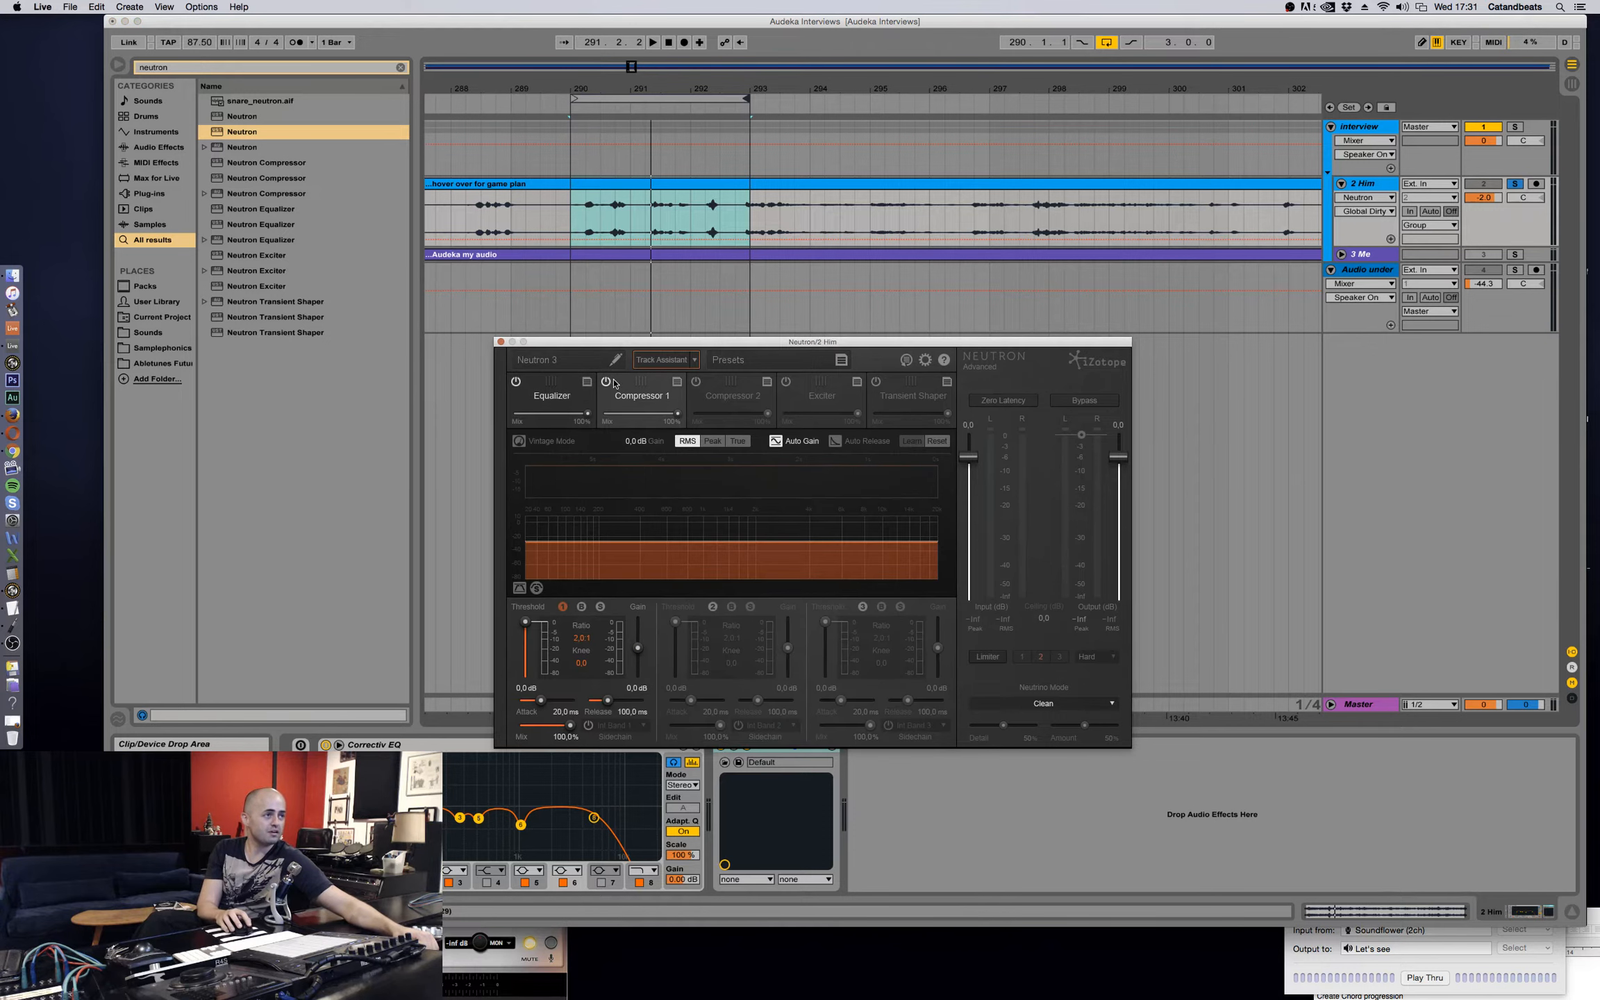
{"action": "left_click", "coordinate": [605, 382]}
{"action": "left_click", "coordinate": [563, 389]}
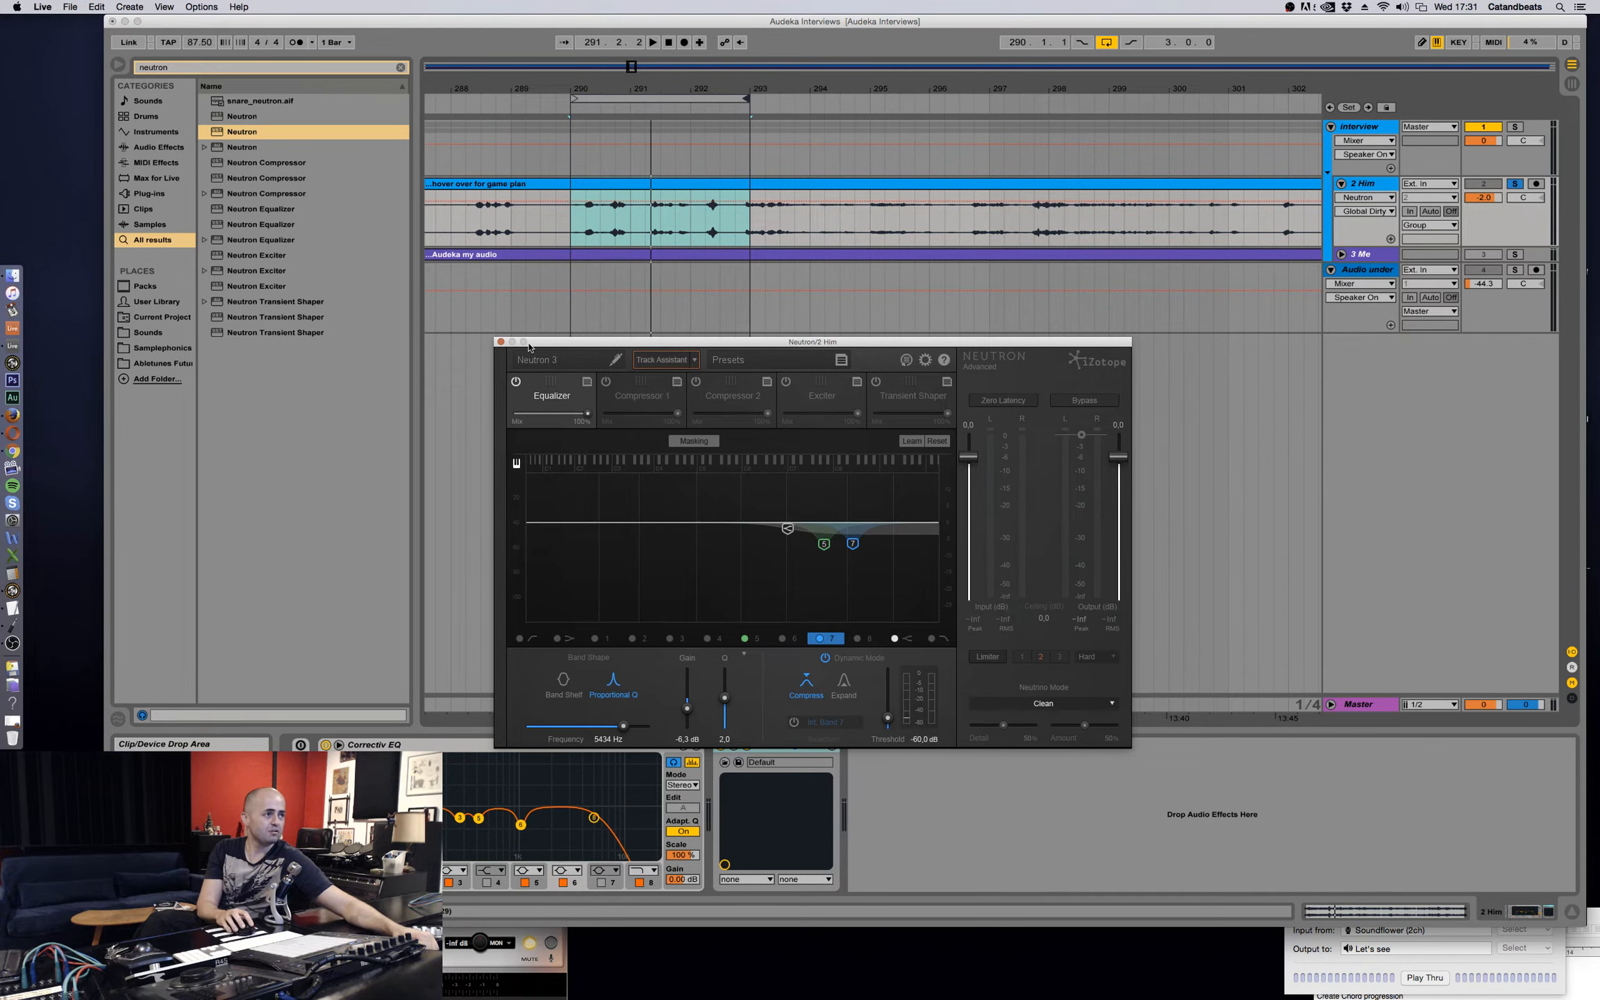
{"action": "left_click", "coordinate": [501, 342]}
Search the browser for "rx 5" and add iZotope RX 5 Dialogue De-noise after Neutron on the 2 Him track.
{"action": "left_click", "coordinate": [223, 67]}
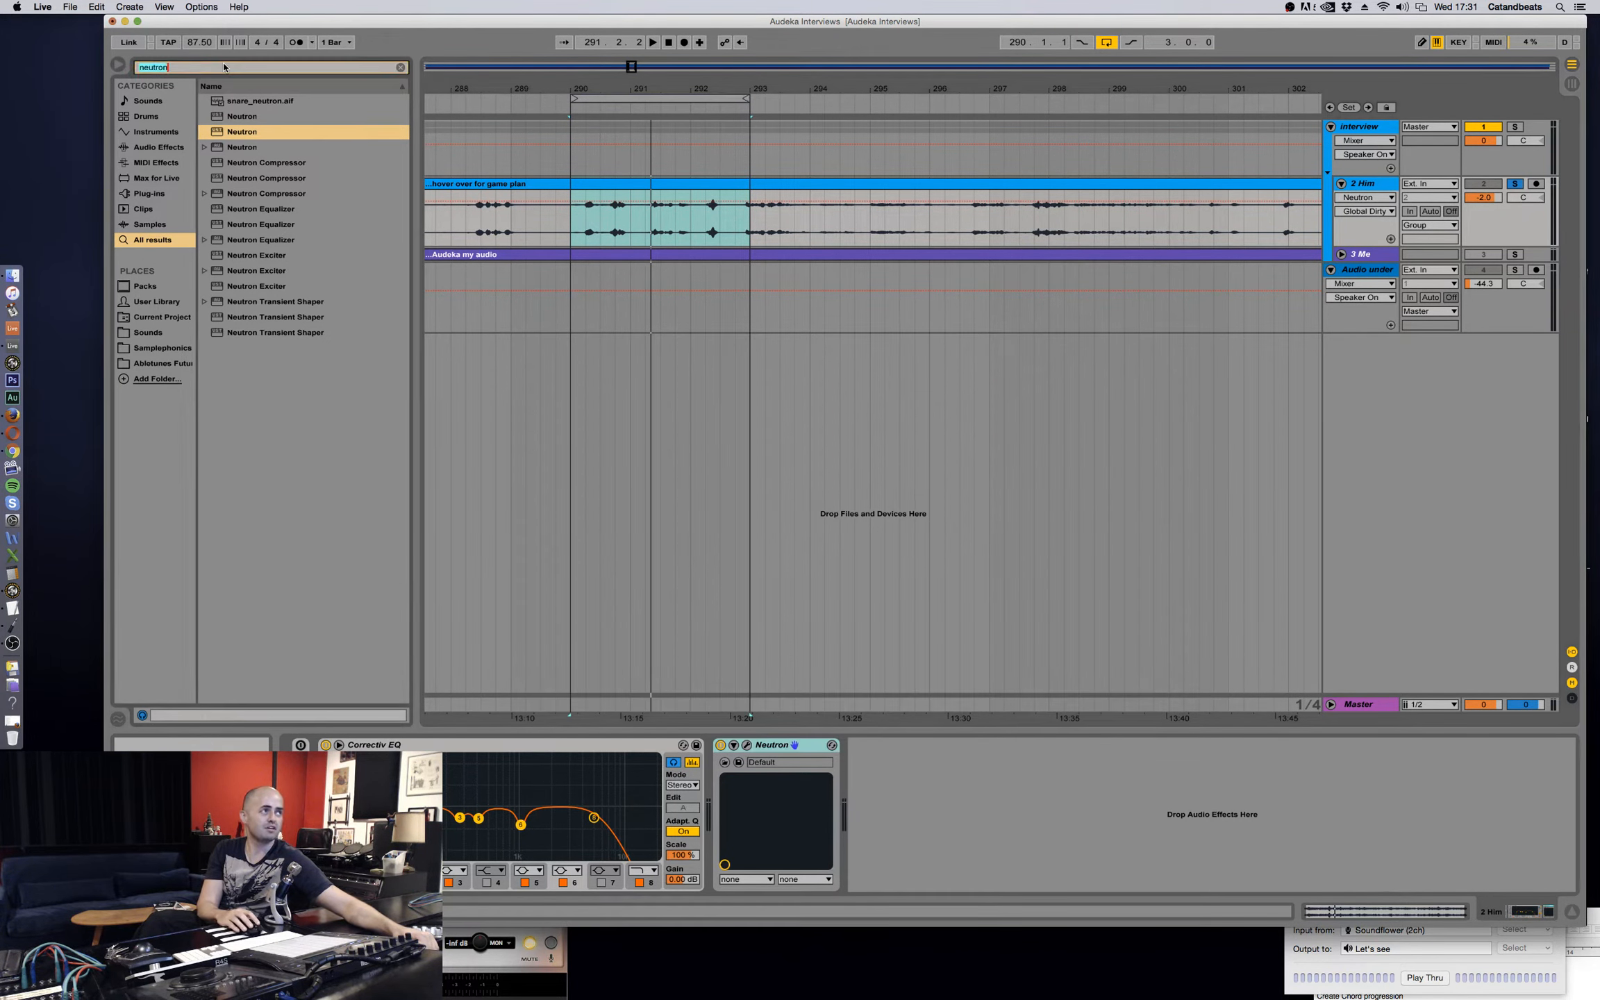
{"action": "key", "text": "BackSpace"}
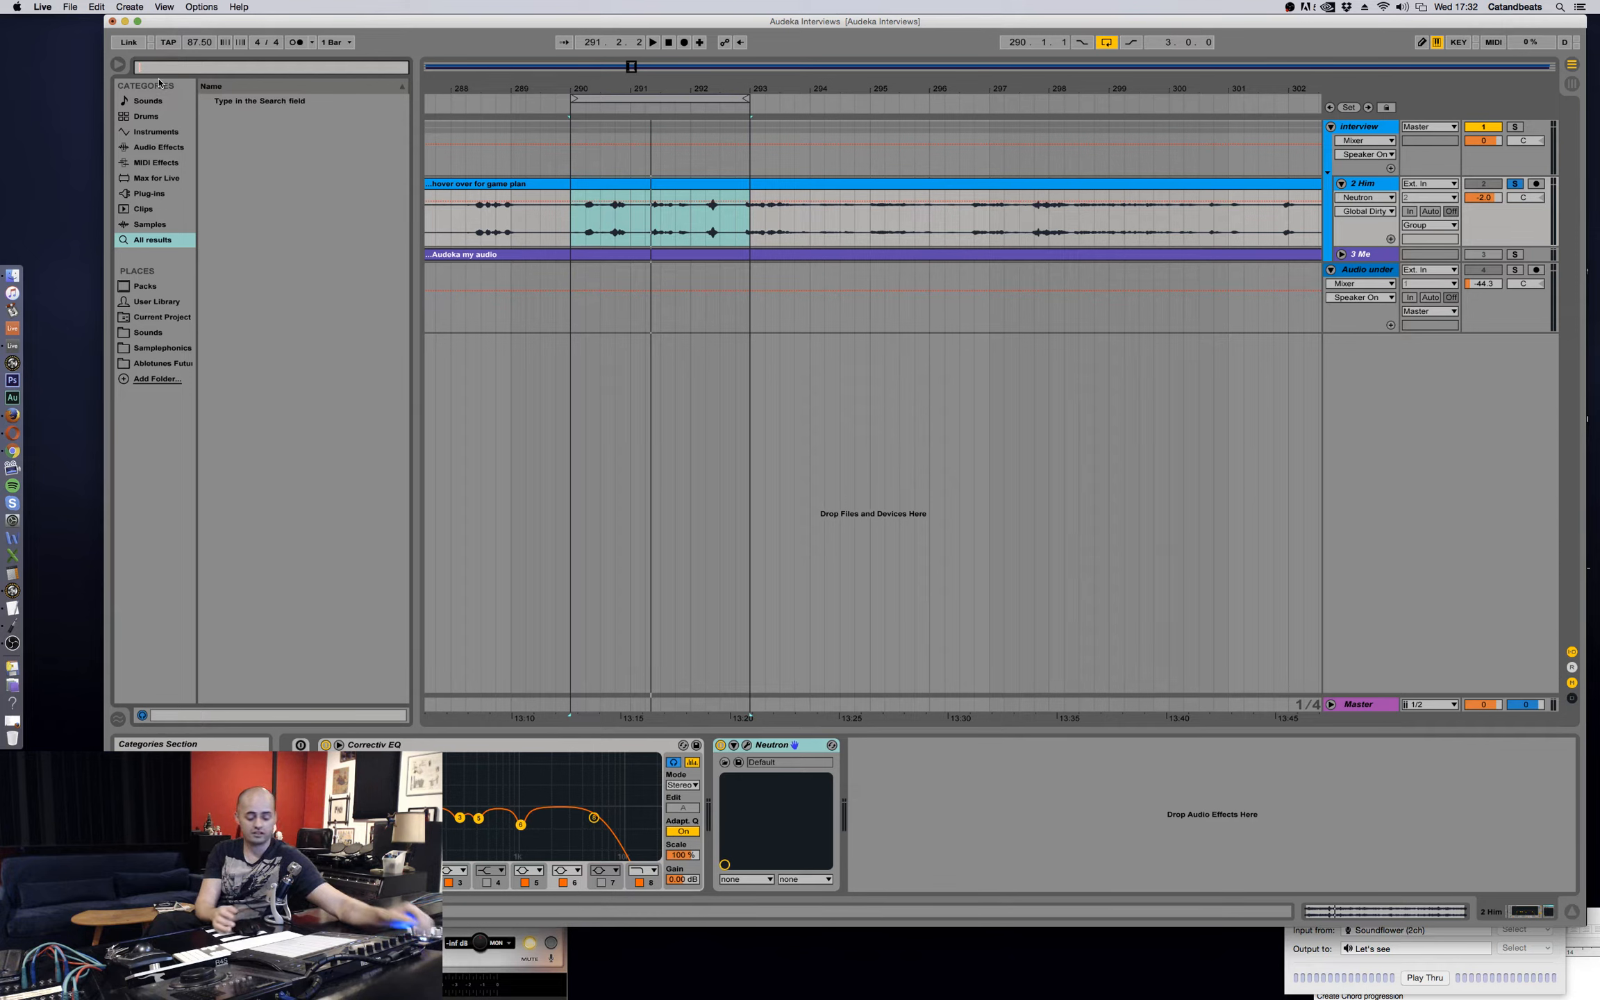
{"action": "type", "text": "x5"}
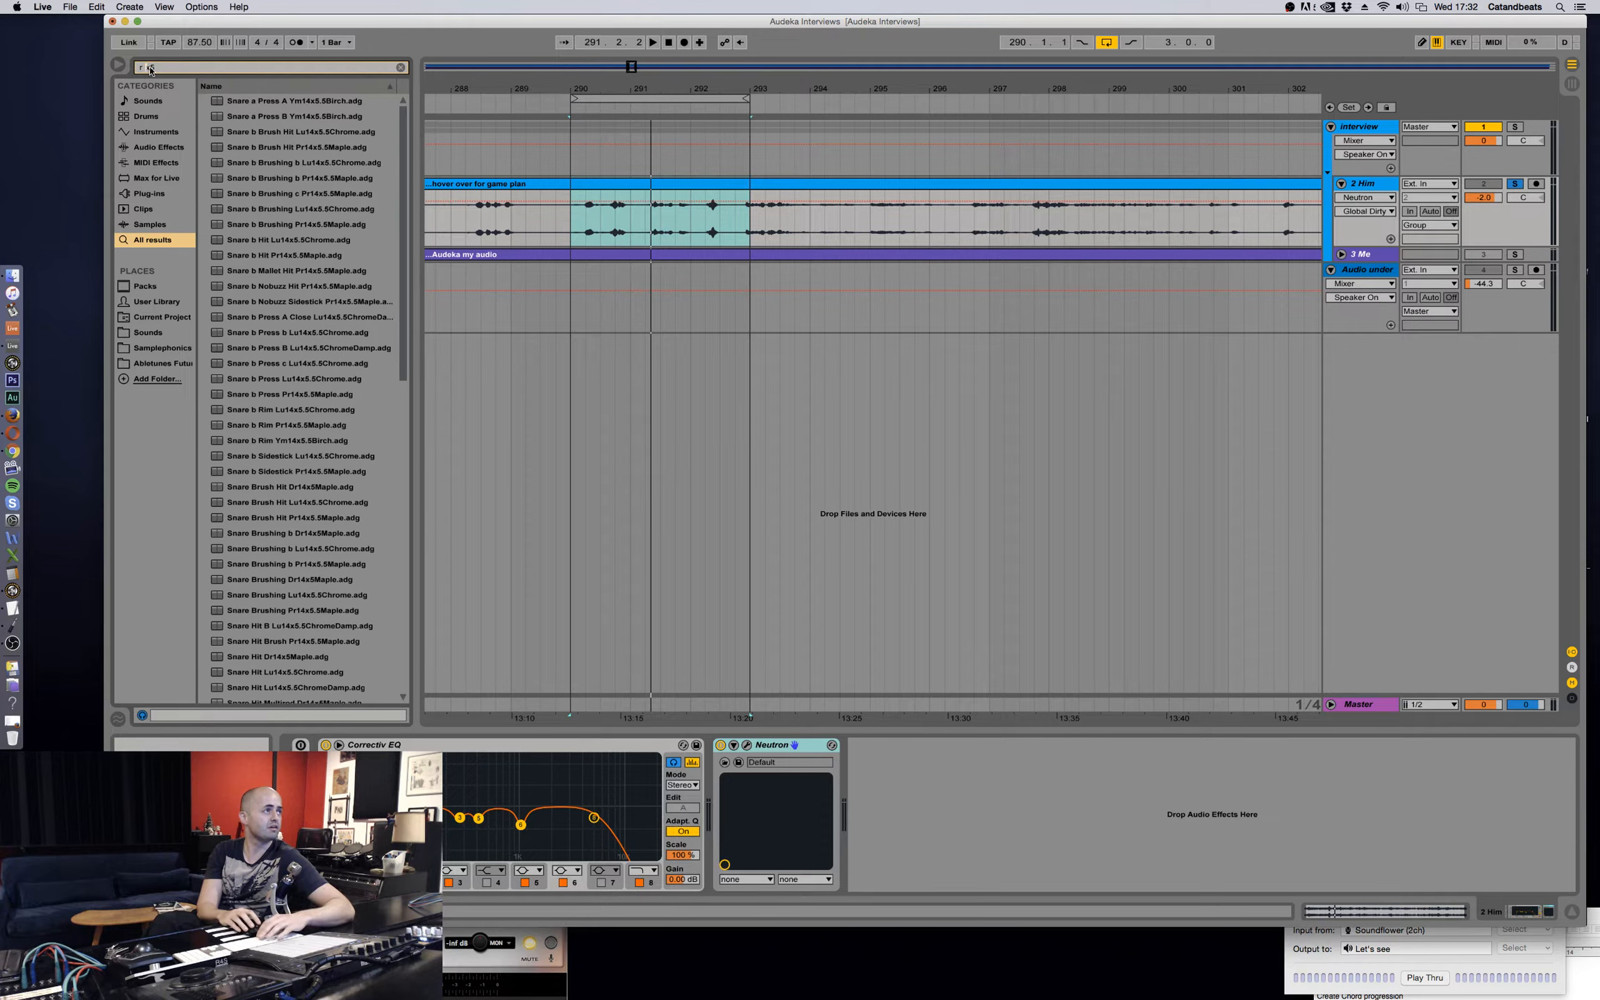
{"action": "key", "text": "BackSpace"}
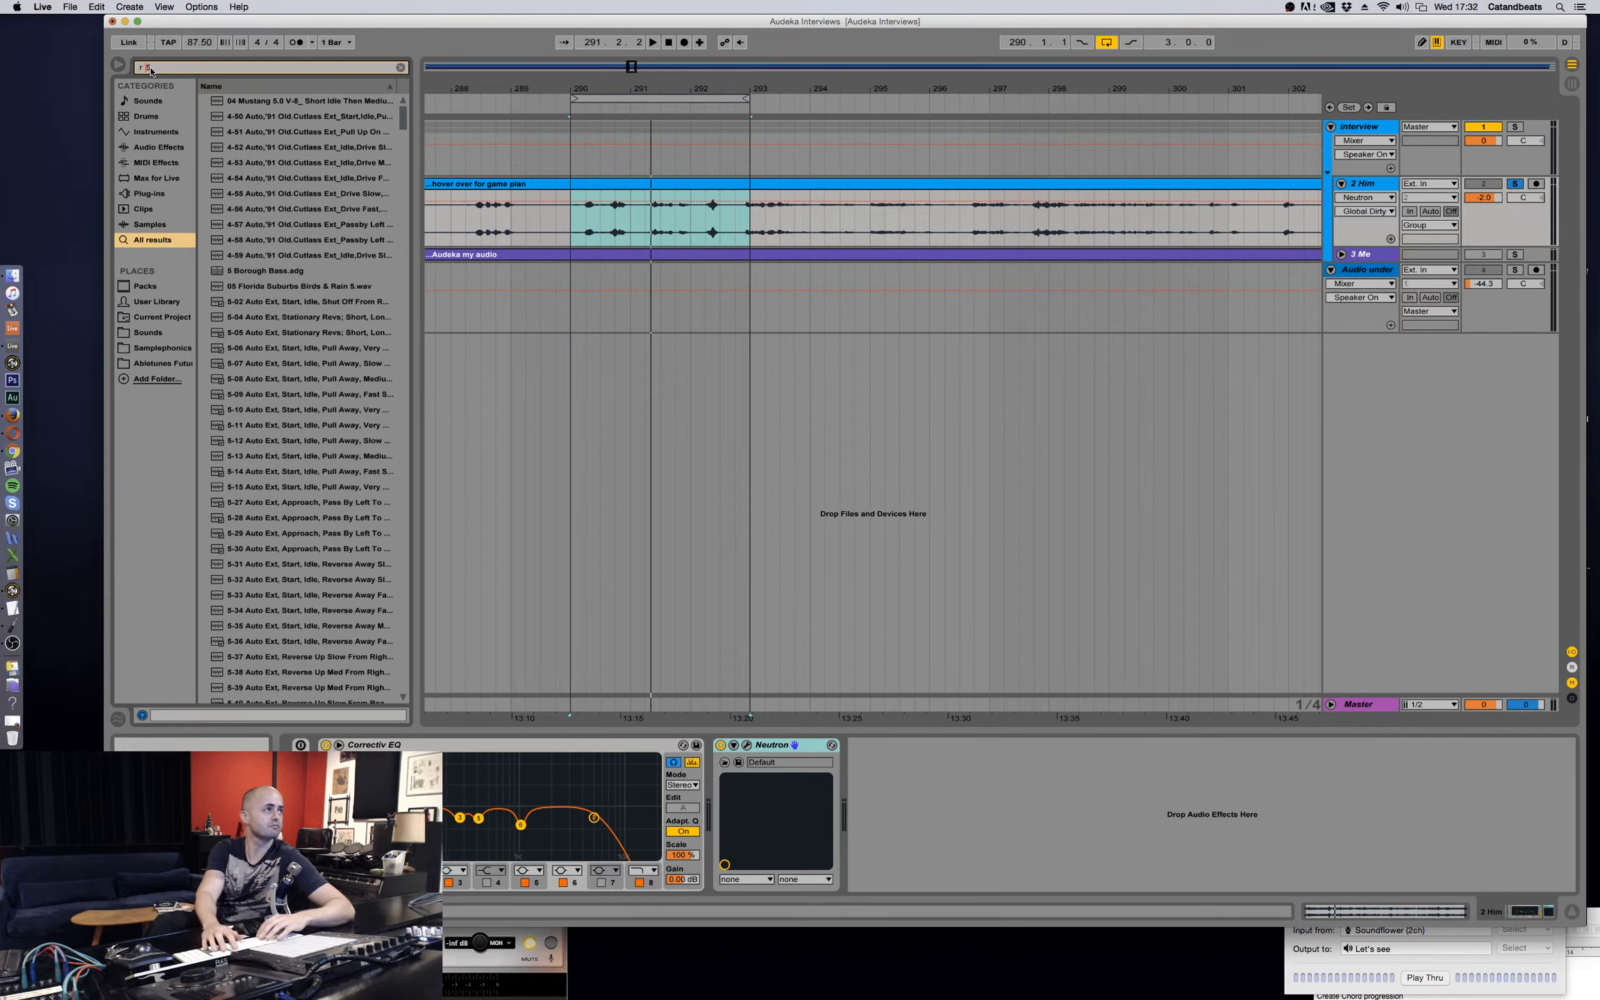
{"action": "key", "text": "BackSpace"}
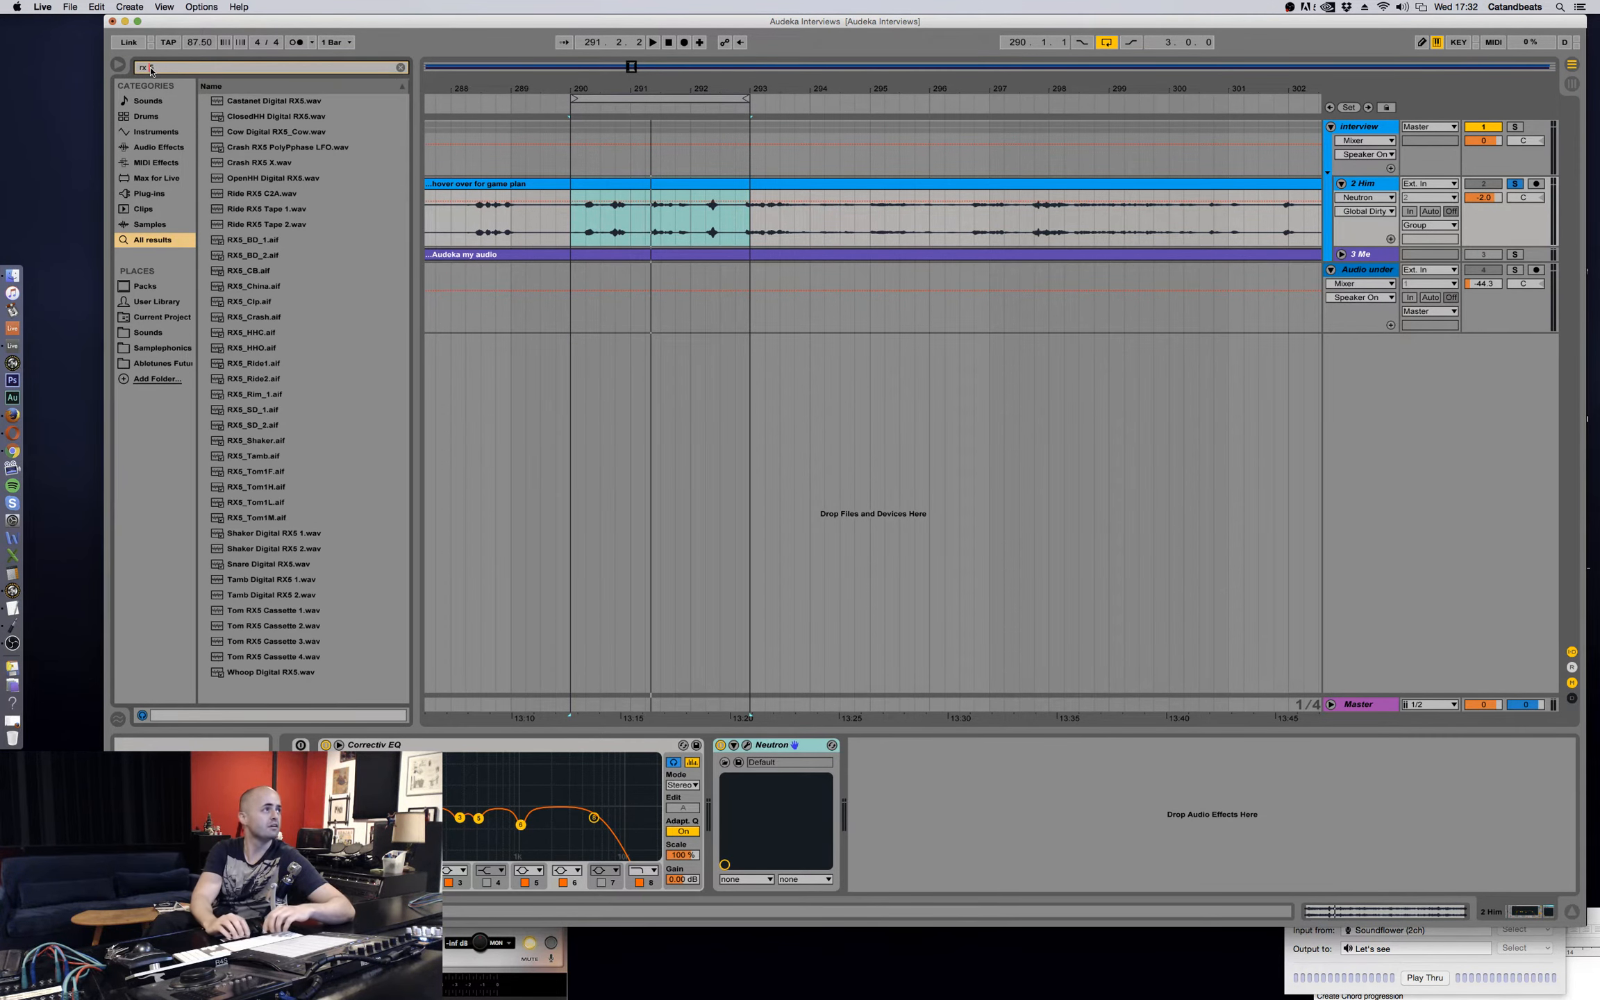
{"action": "scroll", "coordinate": [301, 525], "scroll_direction": "down", "scroll_amount": 10}
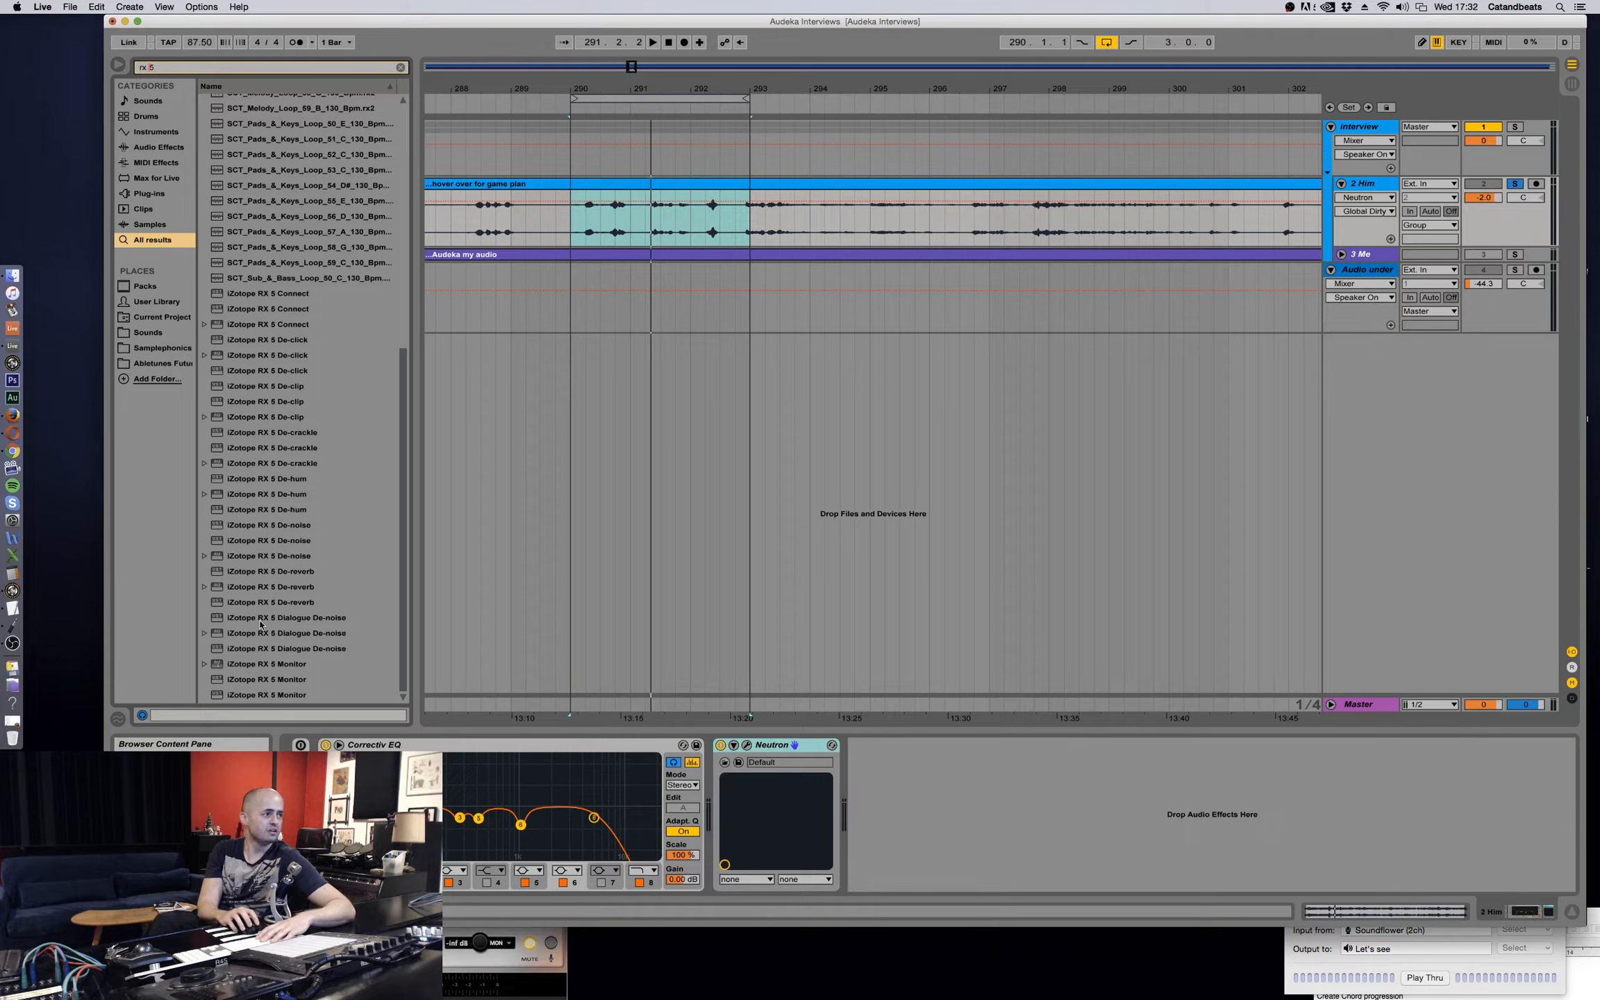
{"action": "left_click_drag", "start_coordinate": [252, 651], "coordinate": [883, 766]}
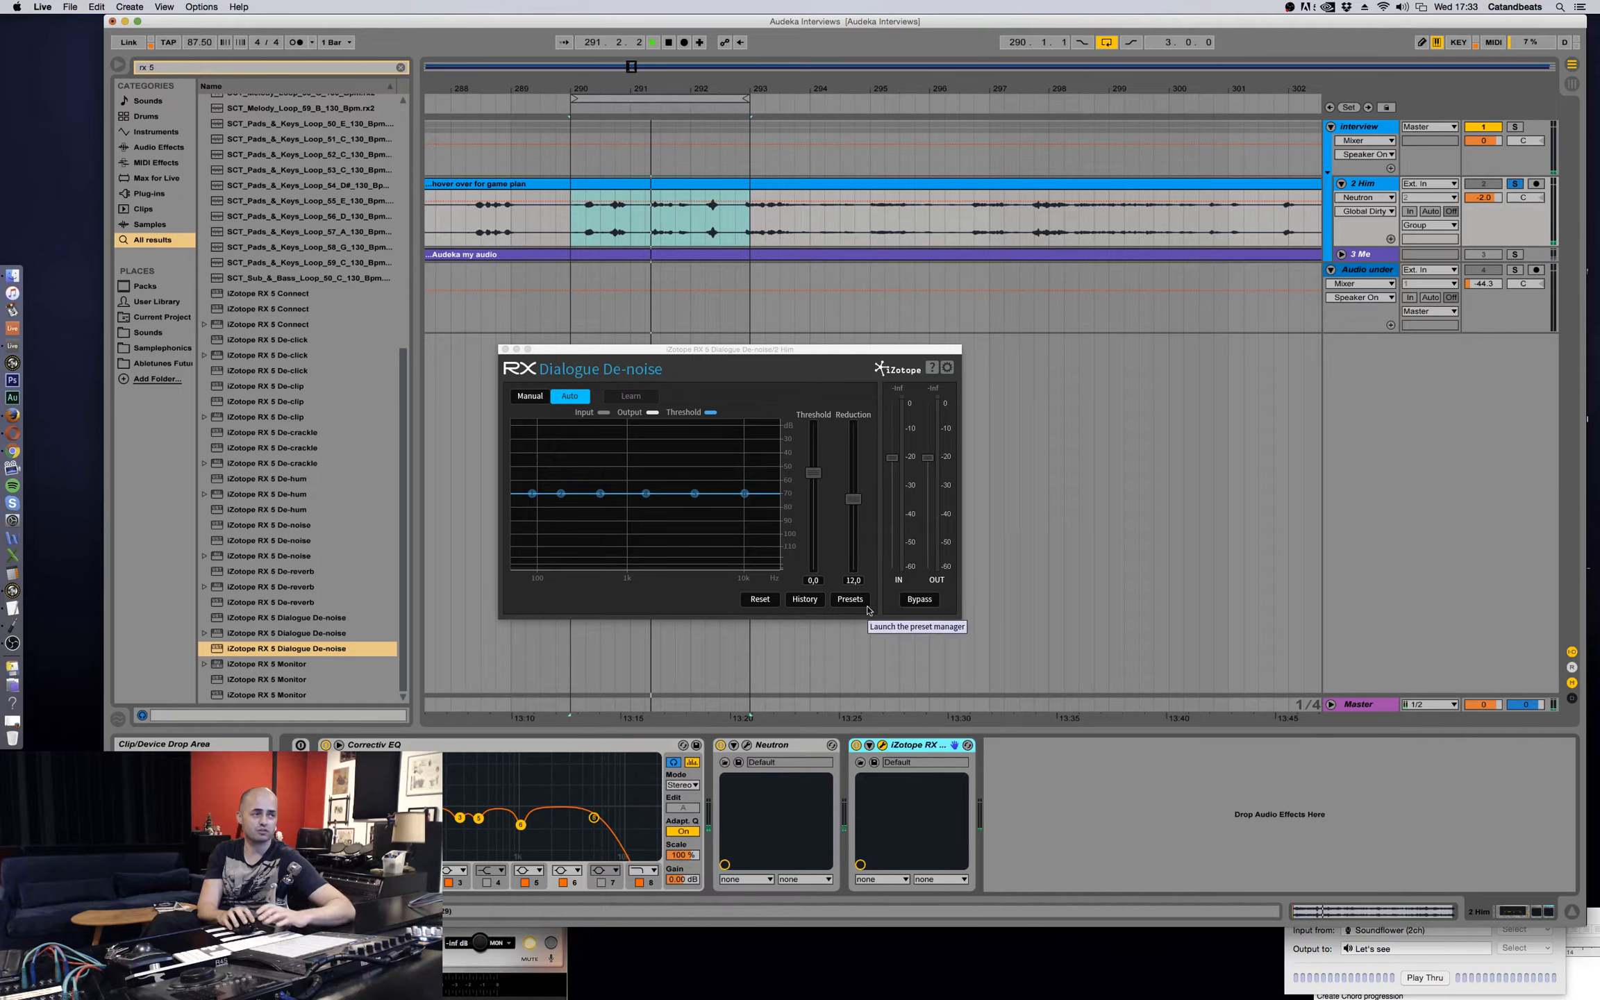
Play the loop and raise Dialogue De-noise's reduction to about 24.6 dB.
{"action": "key", "text": "space"}
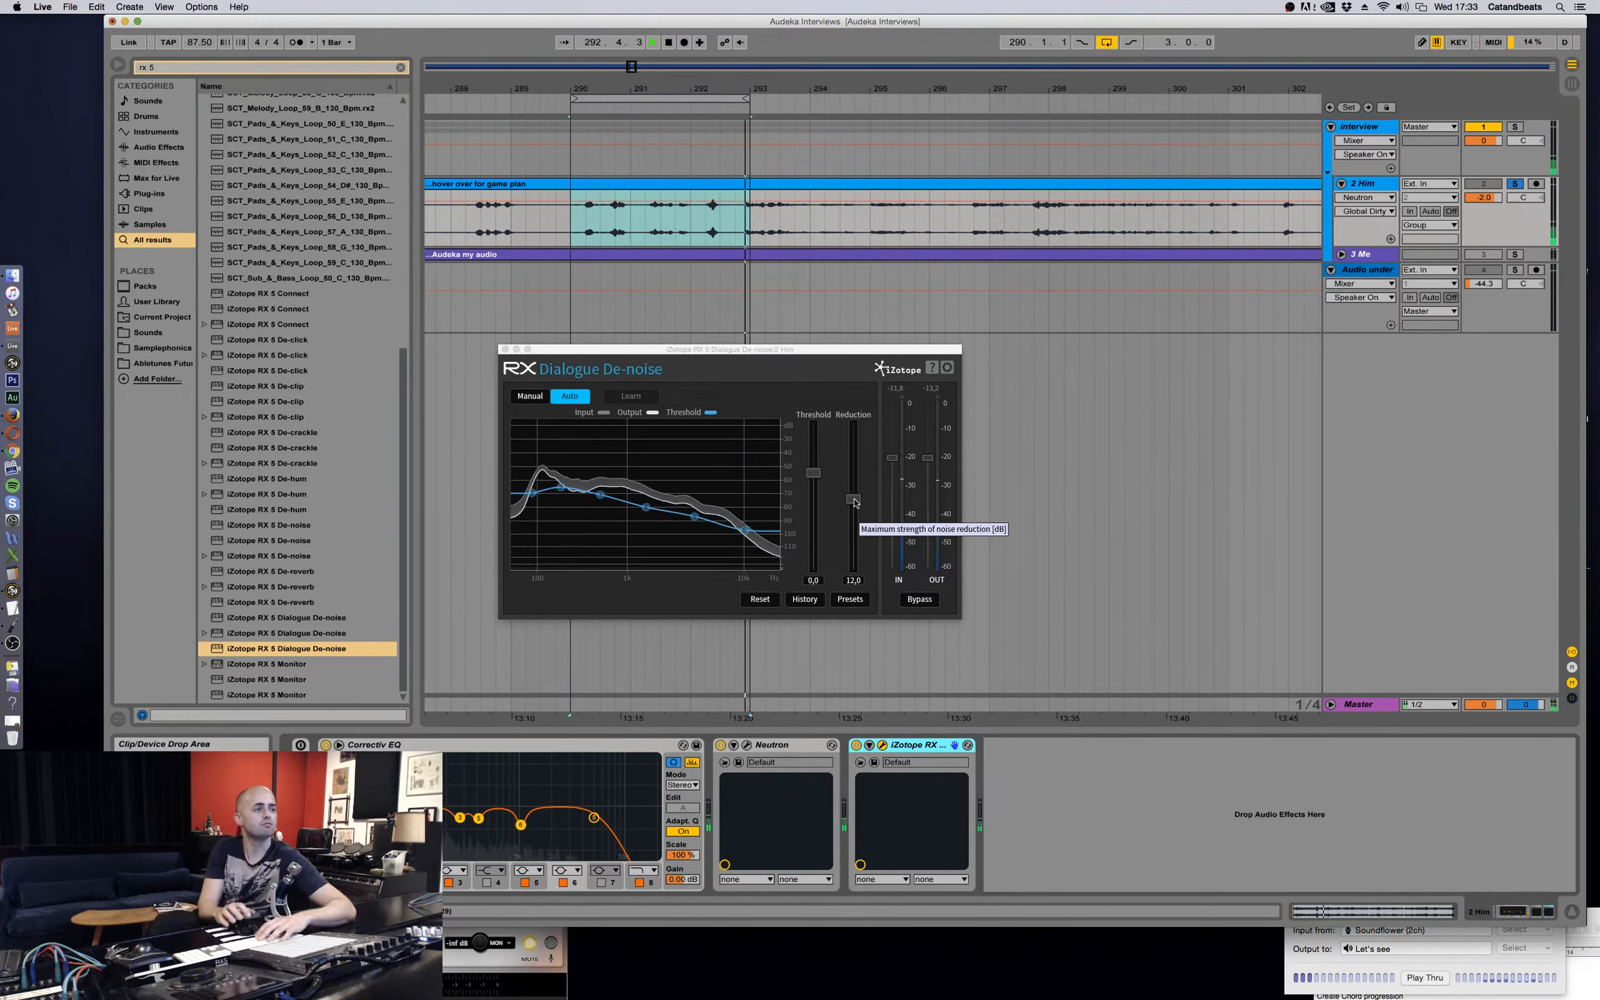
{"action": "left_click_drag", "start_coordinate": [855, 503], "coordinate": [855, 459]}
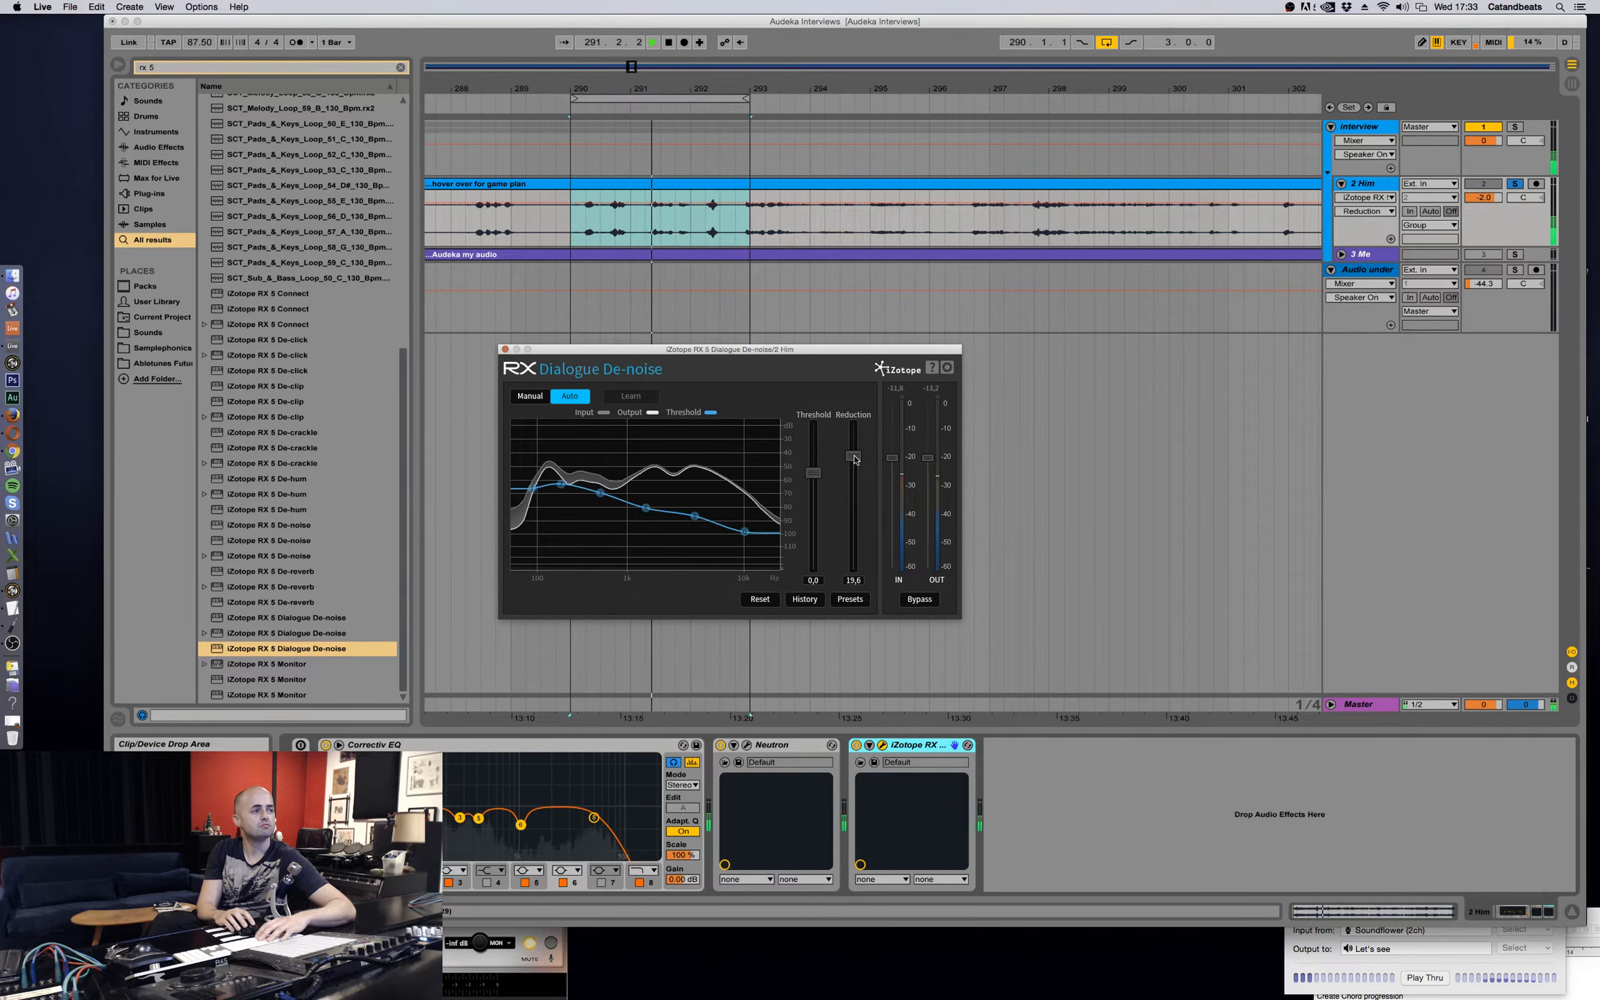
{"action": "left_click_drag", "start_coordinate": [855, 459], "coordinate": [854, 452]}
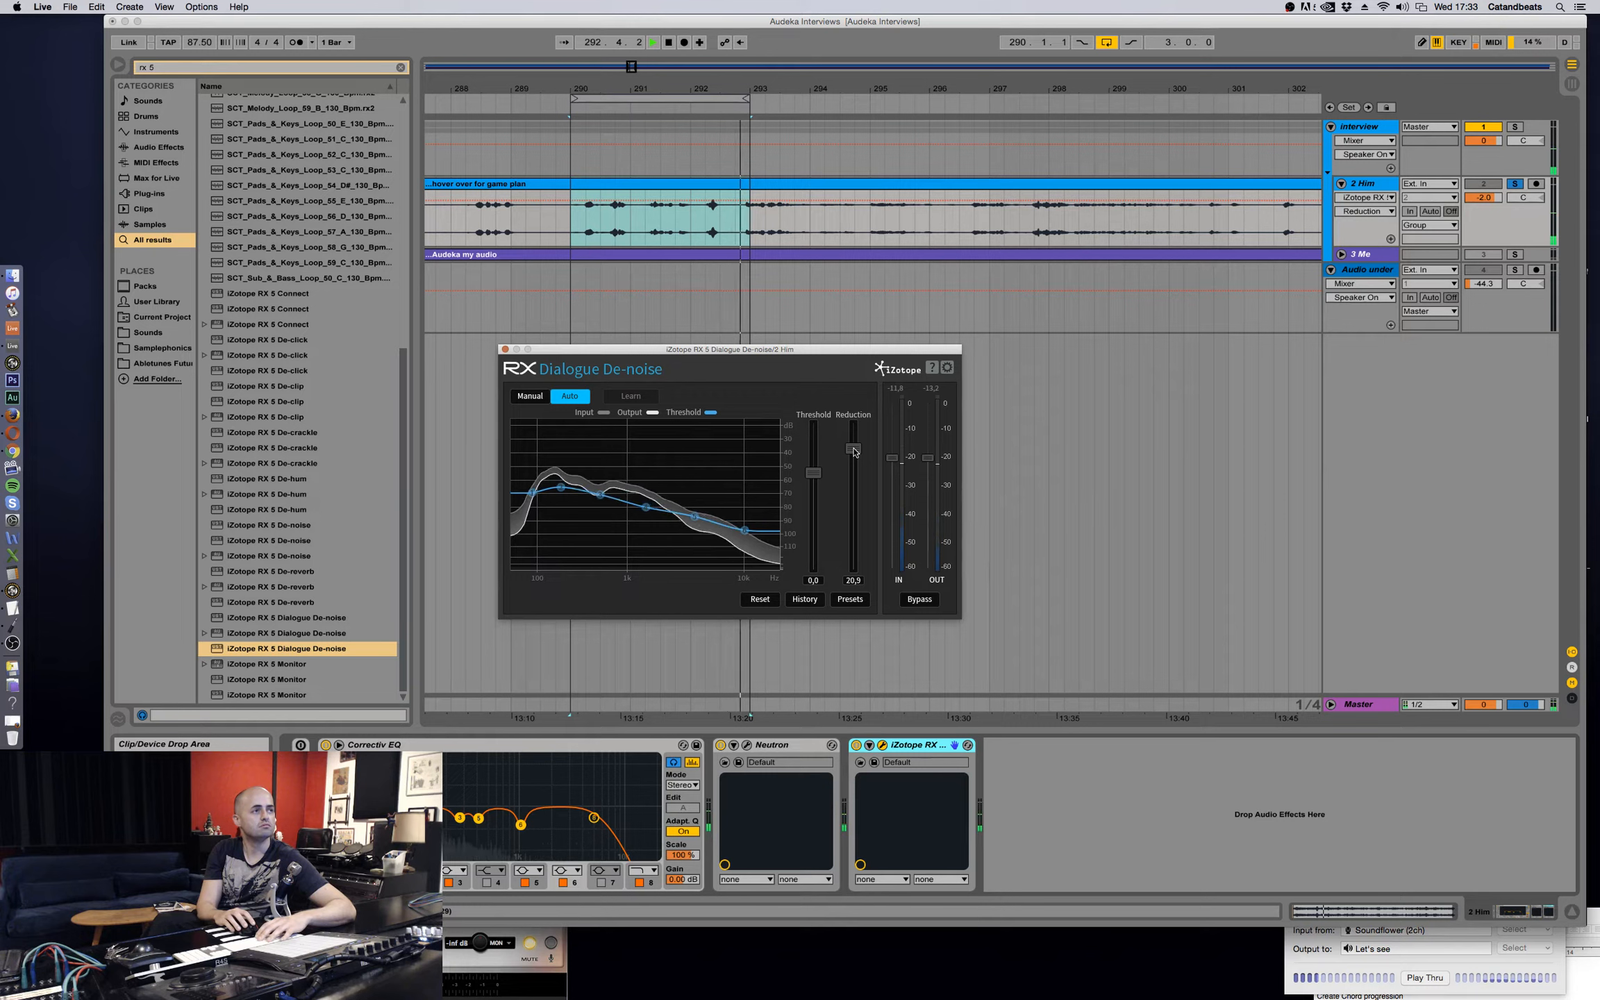
{"action": "left_click_drag", "start_coordinate": [854, 452], "coordinate": [854, 431]}
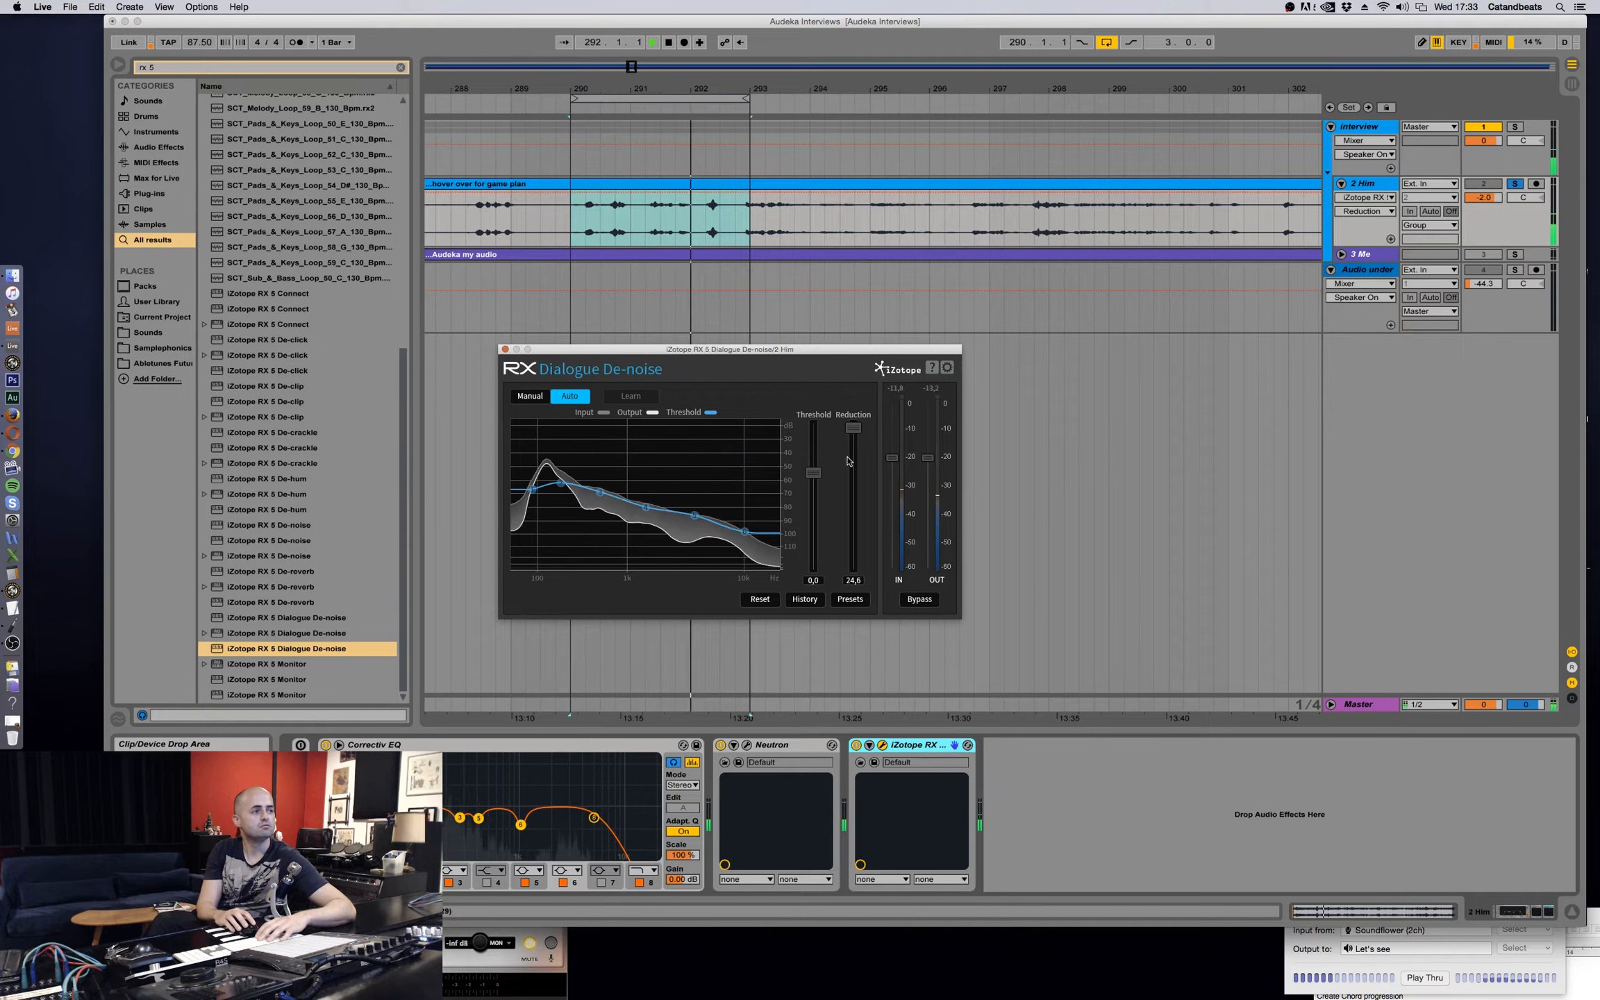
Raise Dialogue De-noise's threshold to about 4.2 while listening, then stop playback.
{"action": "mouse_move", "coordinate": [813, 472]}
{"action": "left_mouse_down"}
{"action": "mouse_move", "coordinate": [816, 486]}
{"action": "mouse_move", "coordinate": [816, 452]}
{"action": "left_mouse_up"}
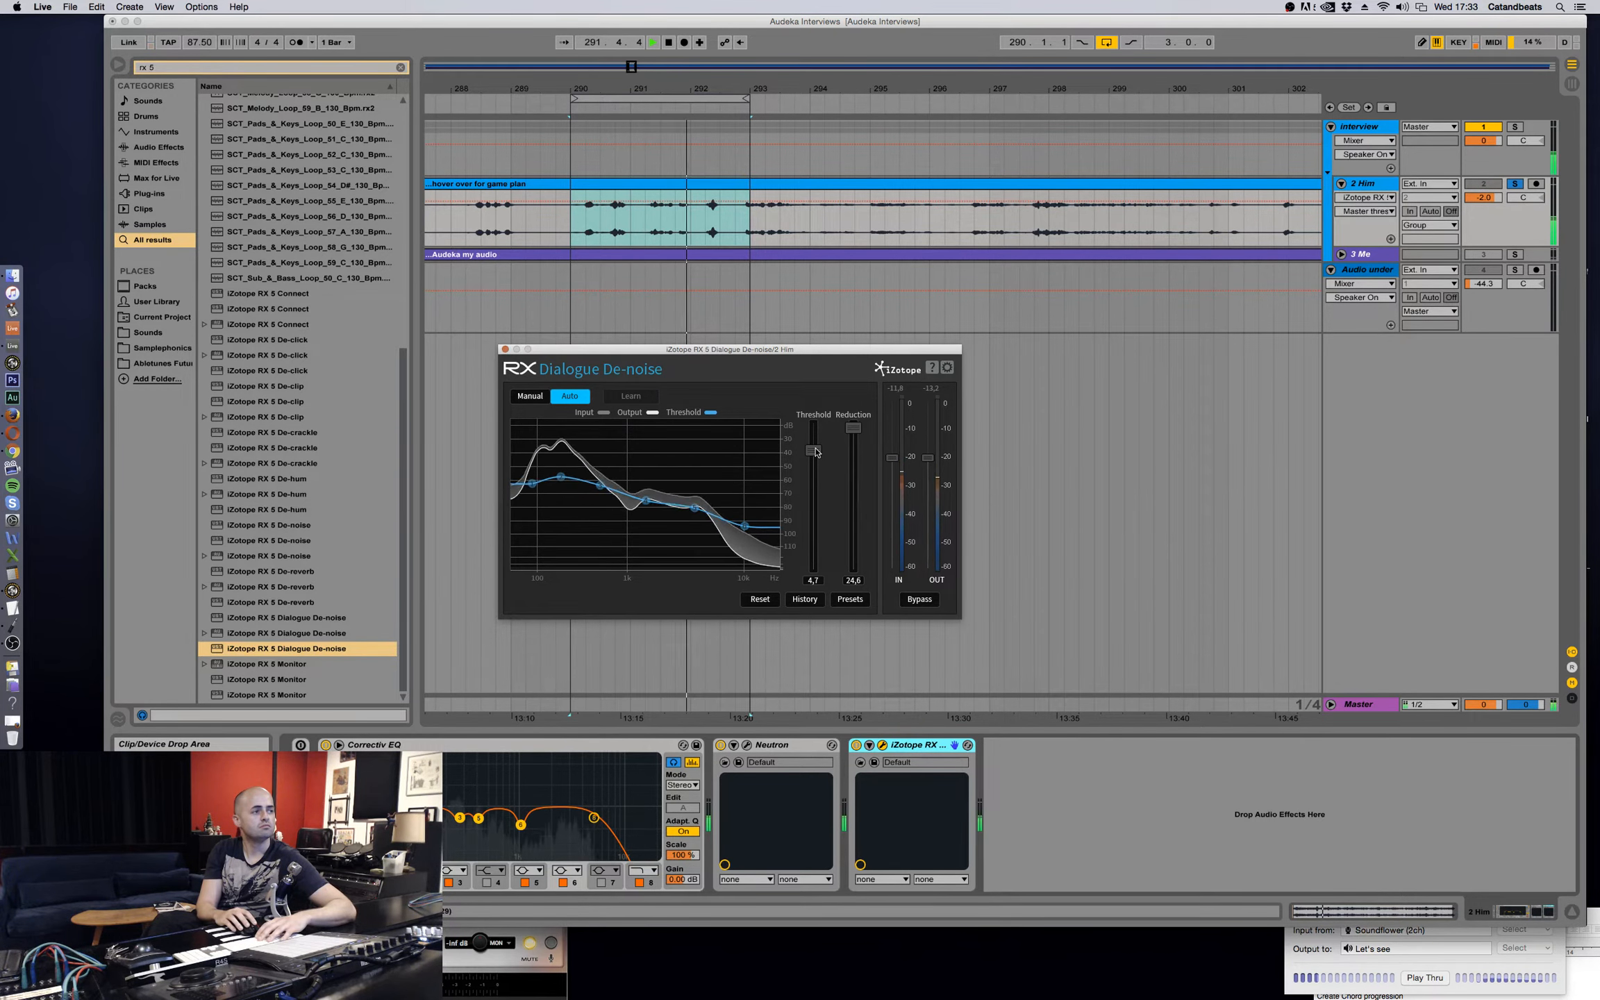
{"action": "left_click_drag", "start_coordinate": [816, 452], "coordinate": [816, 454]}
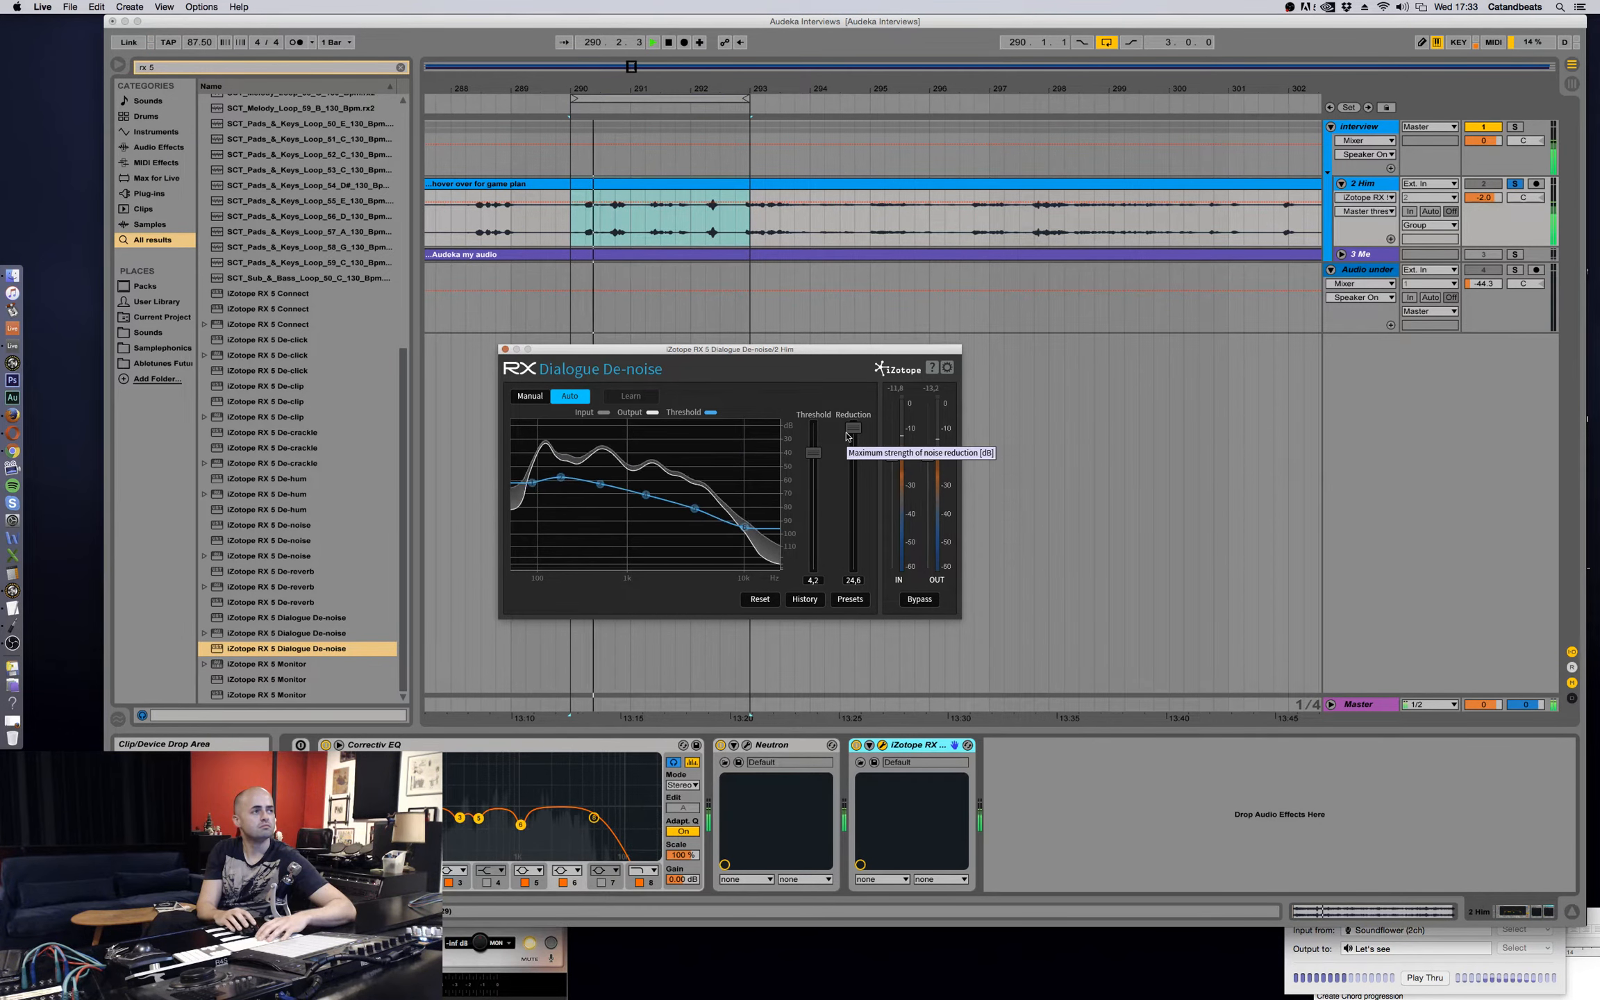
{"action": "key", "text": "space"}
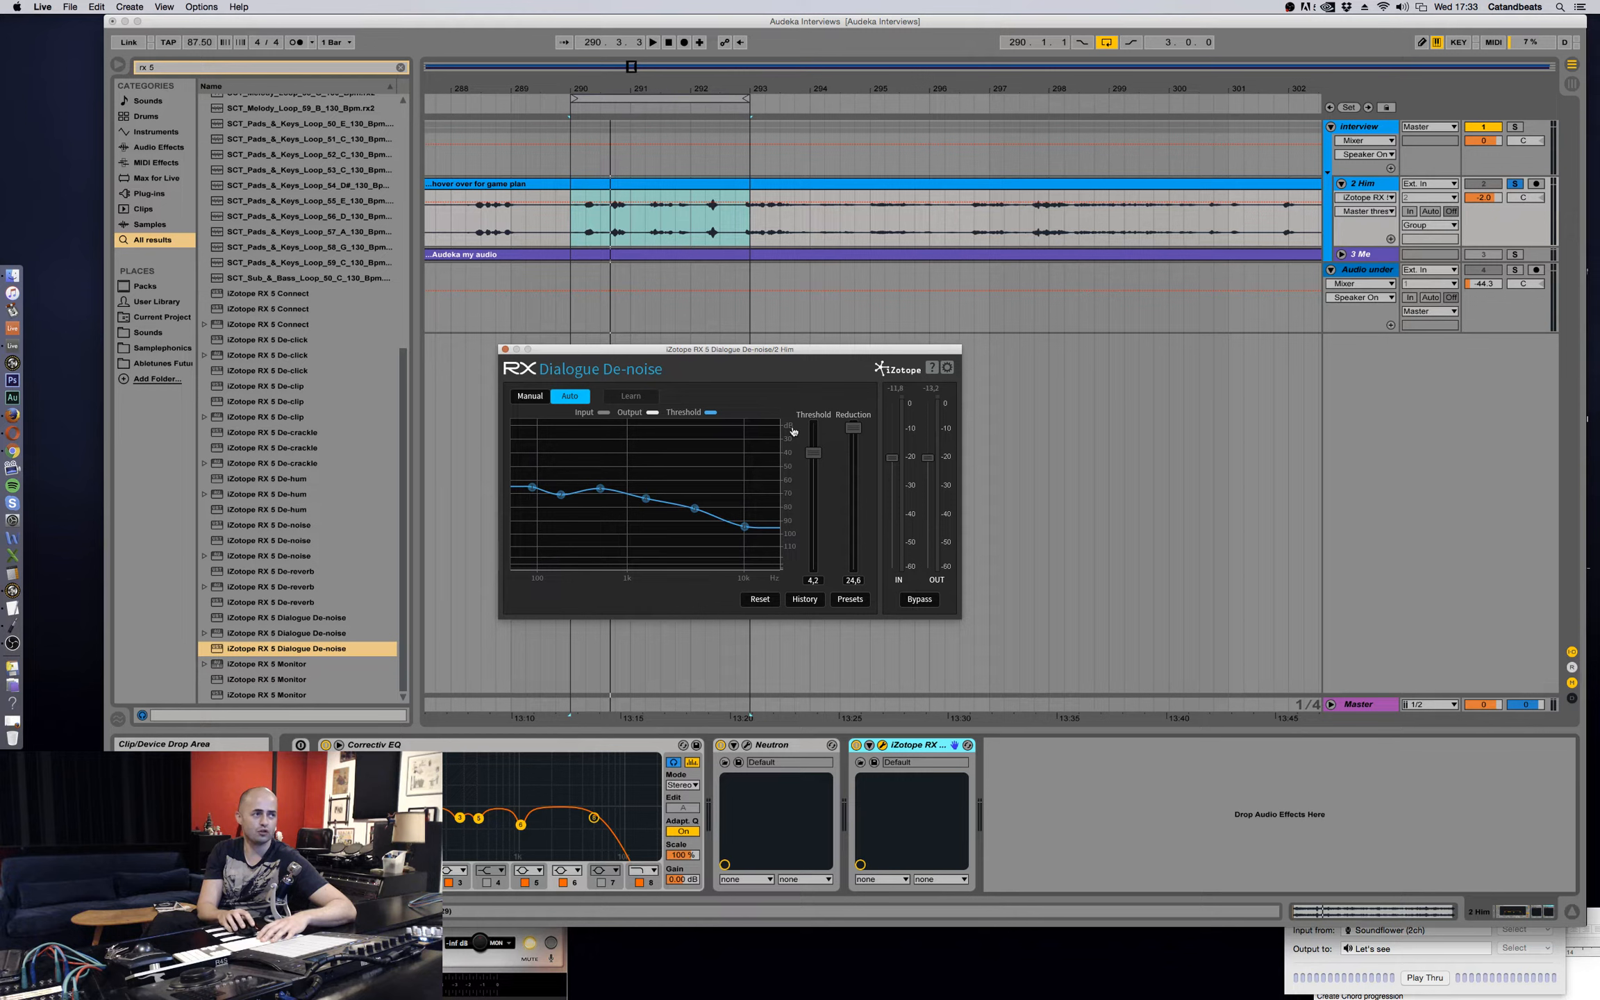
Loop and play the three-beat speech pause on 2 Him from 289.2.1 up to bar 290.
{"action": "left_click", "coordinate": [526, 221]}
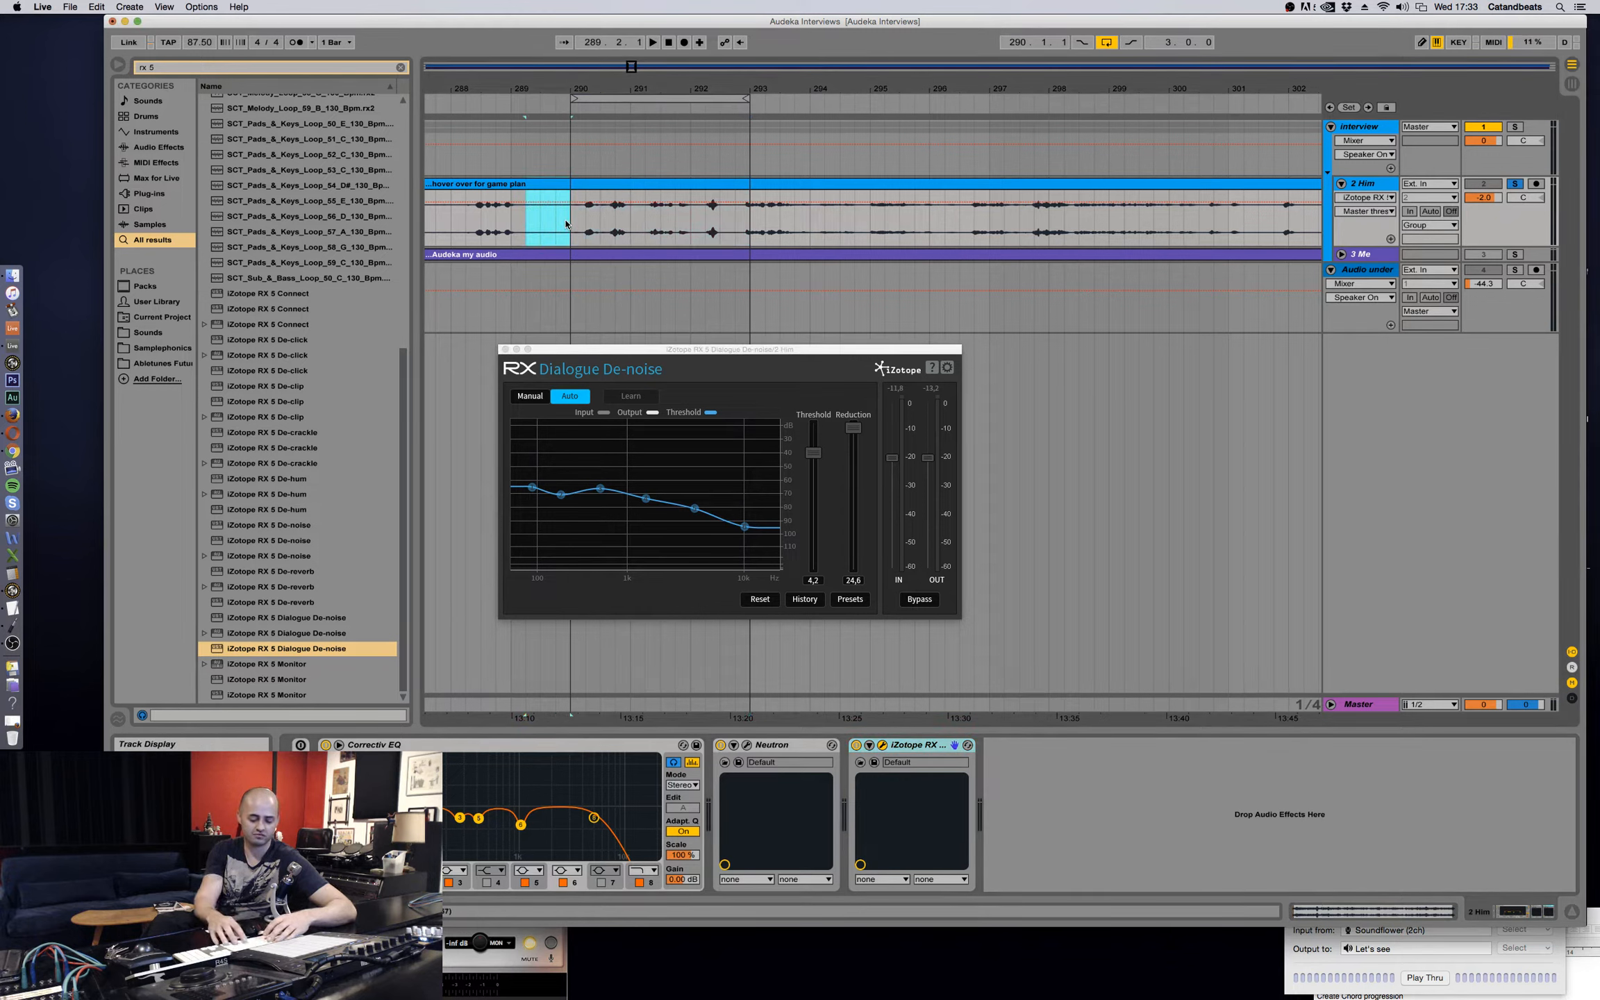
{"action": "key", "text": "super+l"}
{"action": "key", "text": "space"}
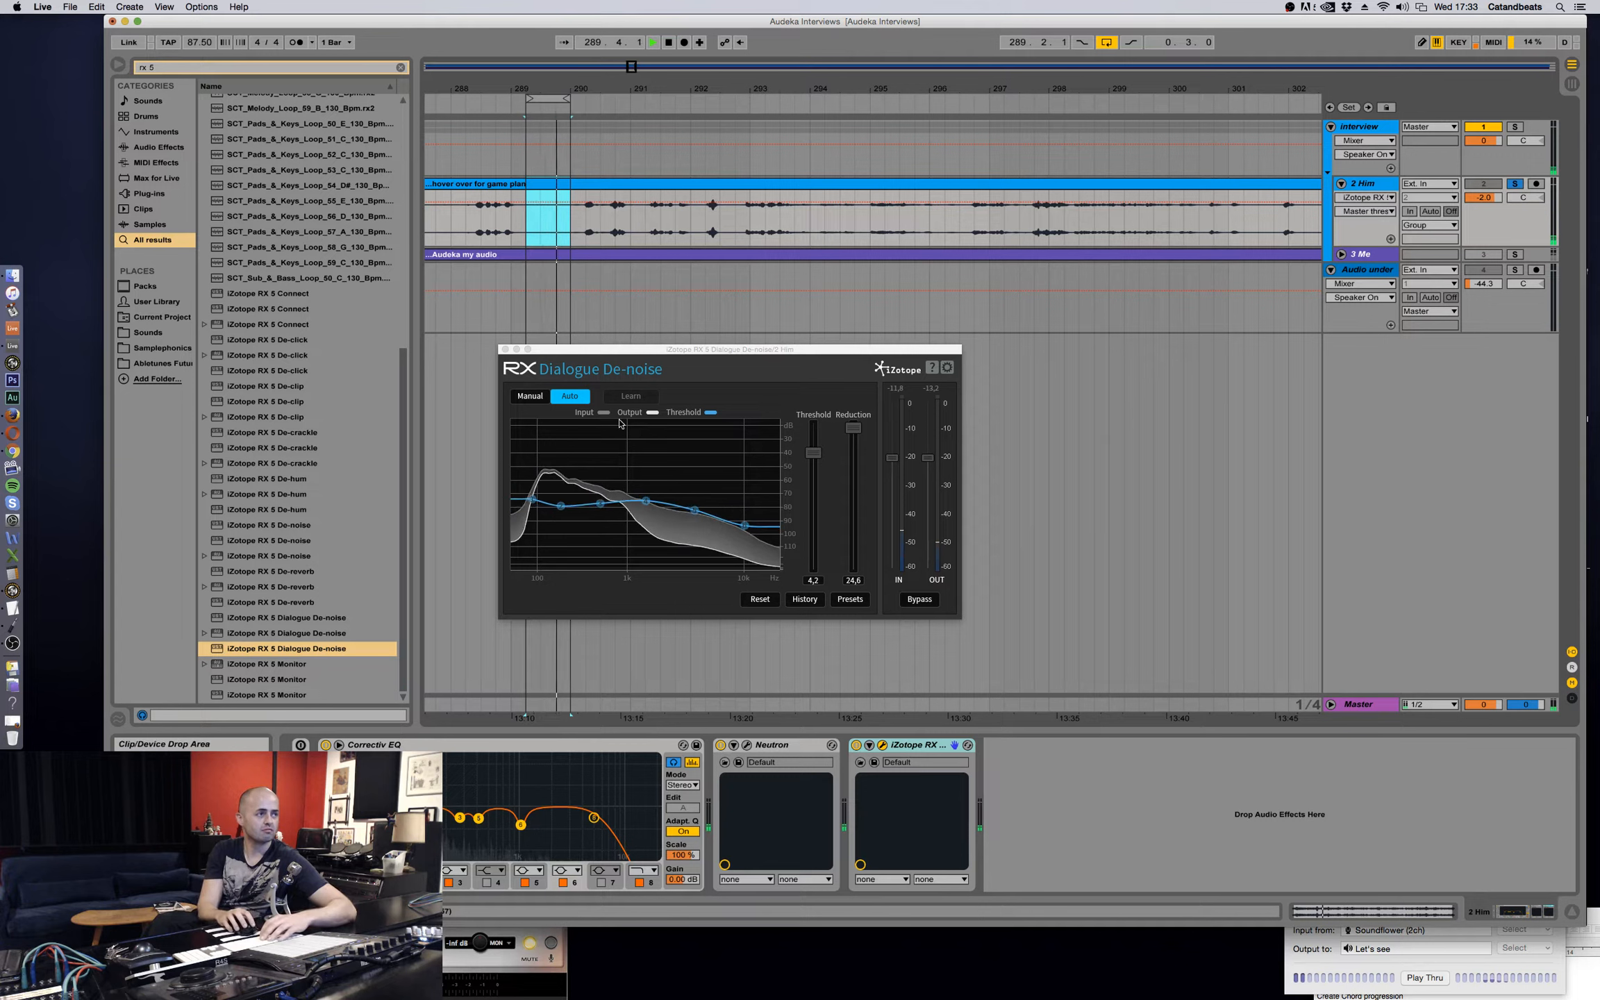
Try Dialogue De-noise's Learn function on the looped pause and raise the threshold to 10.0.
{"action": "left_click", "coordinate": [631, 397]}
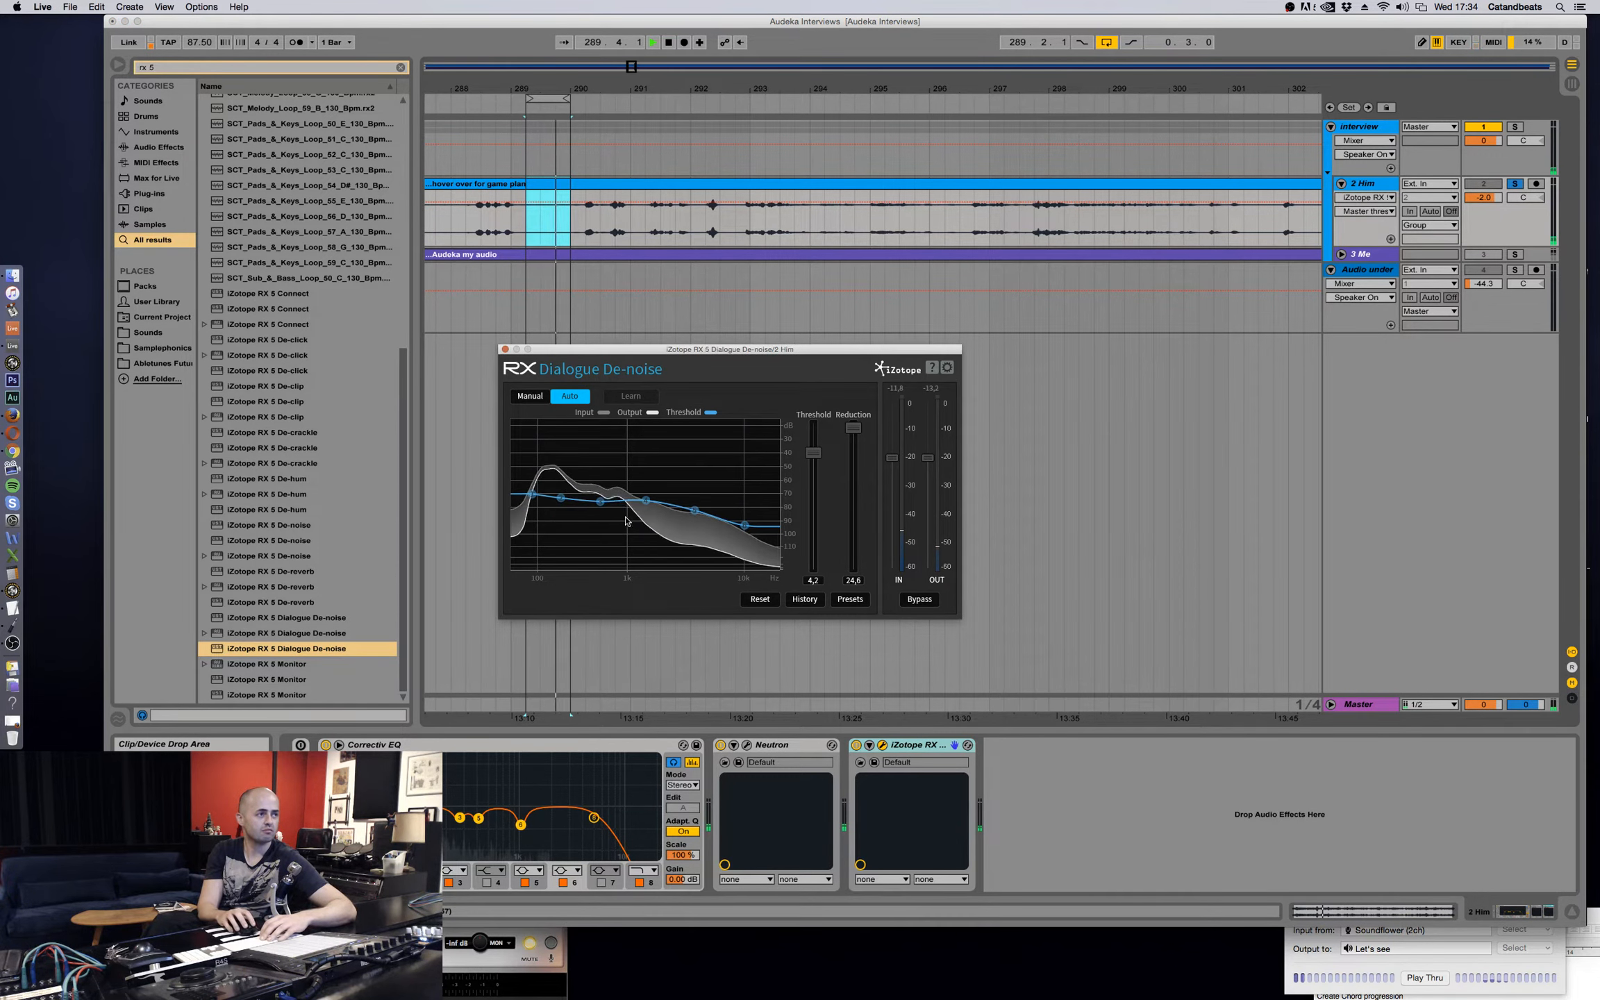
{"action": "left_click_drag", "start_coordinate": [811, 457], "coordinate": [815, 426]}
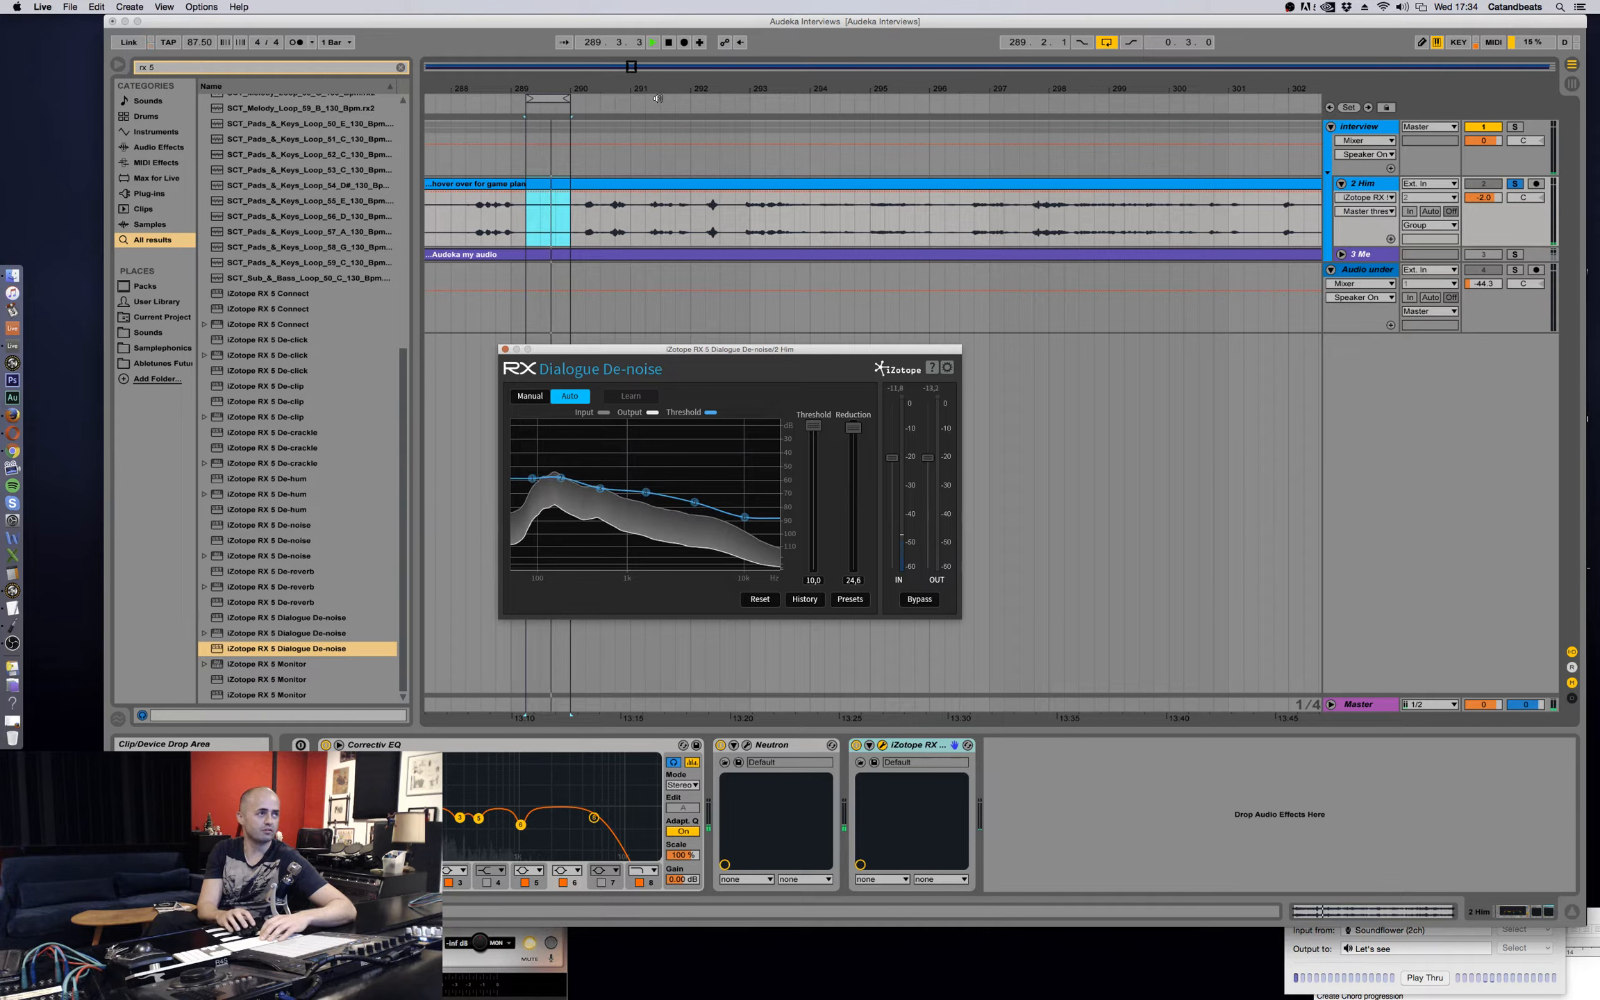
Move the playing loop to start at 290.2.1, lengthen it to two bars, then stop playback.
{"action": "left_click_drag", "start_coordinate": [566, 102], "coordinate": [625, 103]}
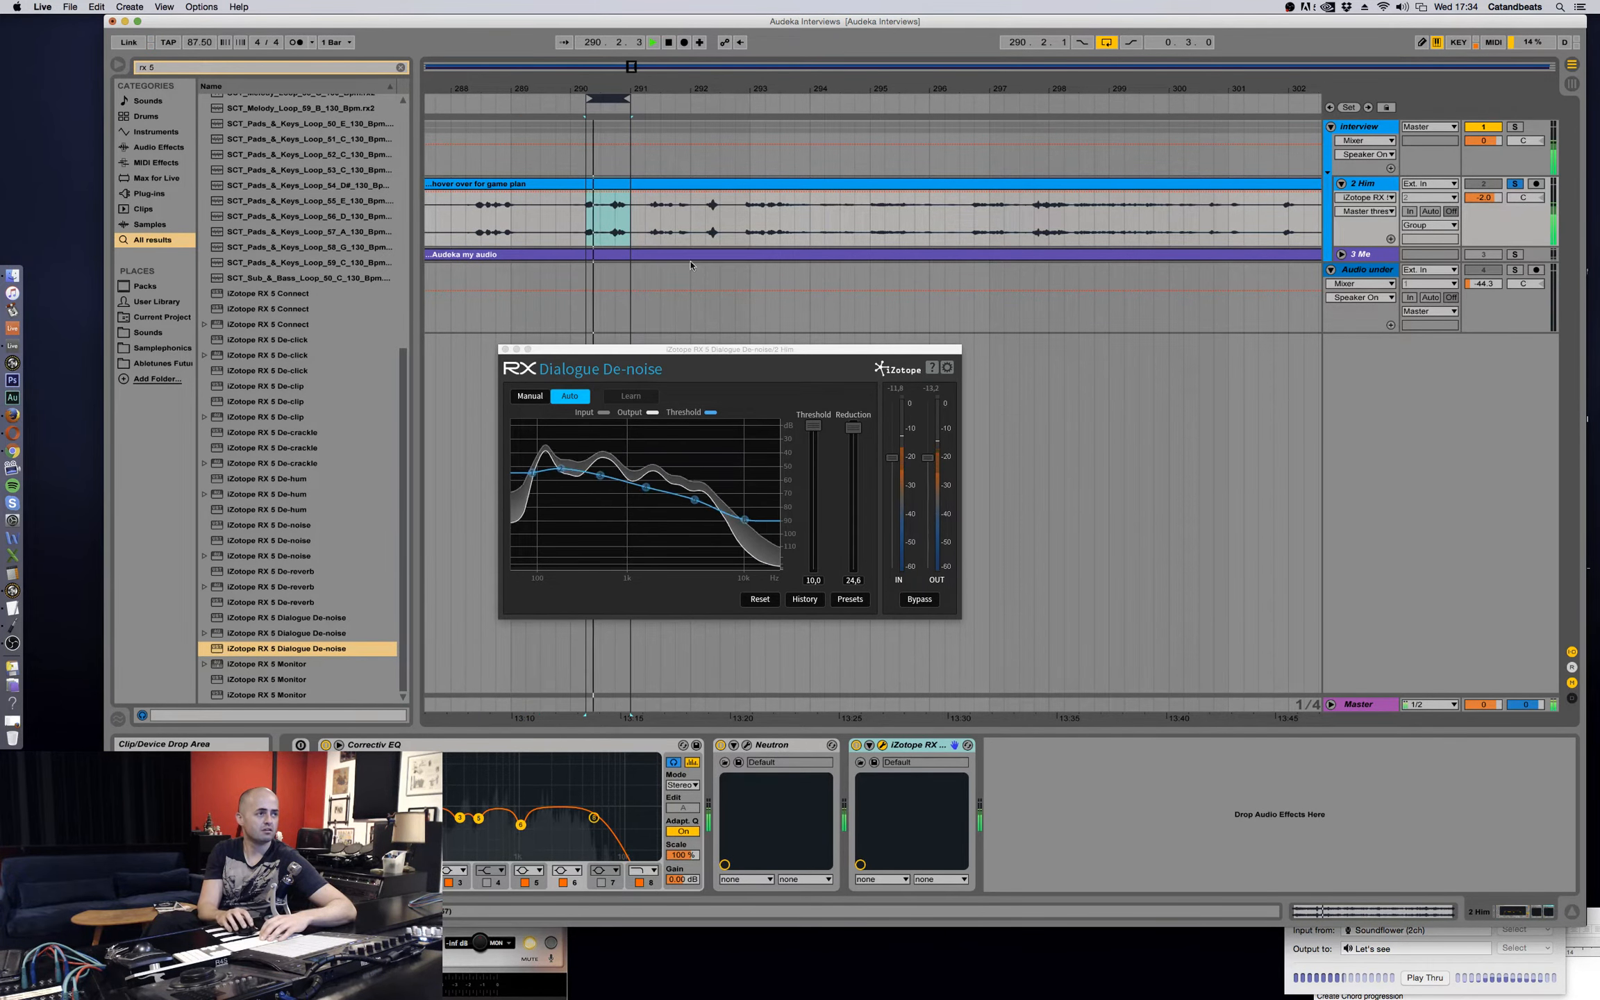
{"action": "left_click_drag", "start_coordinate": [631, 98], "coordinate": [698, 111]}
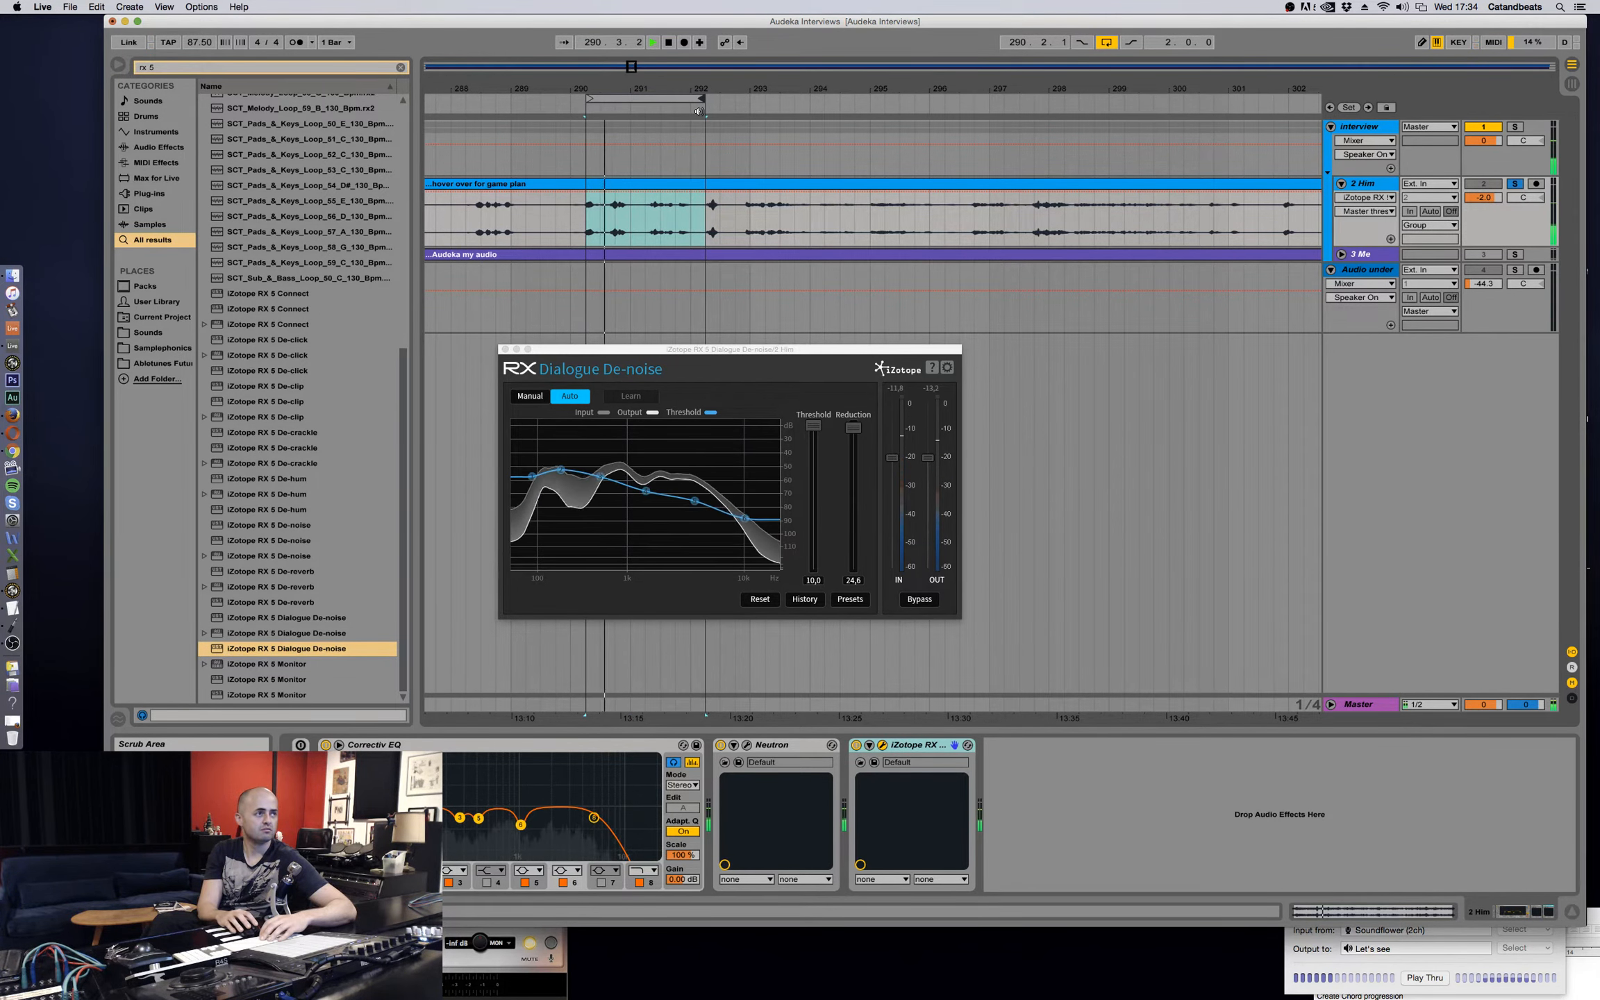
{"action": "key", "text": "space"}
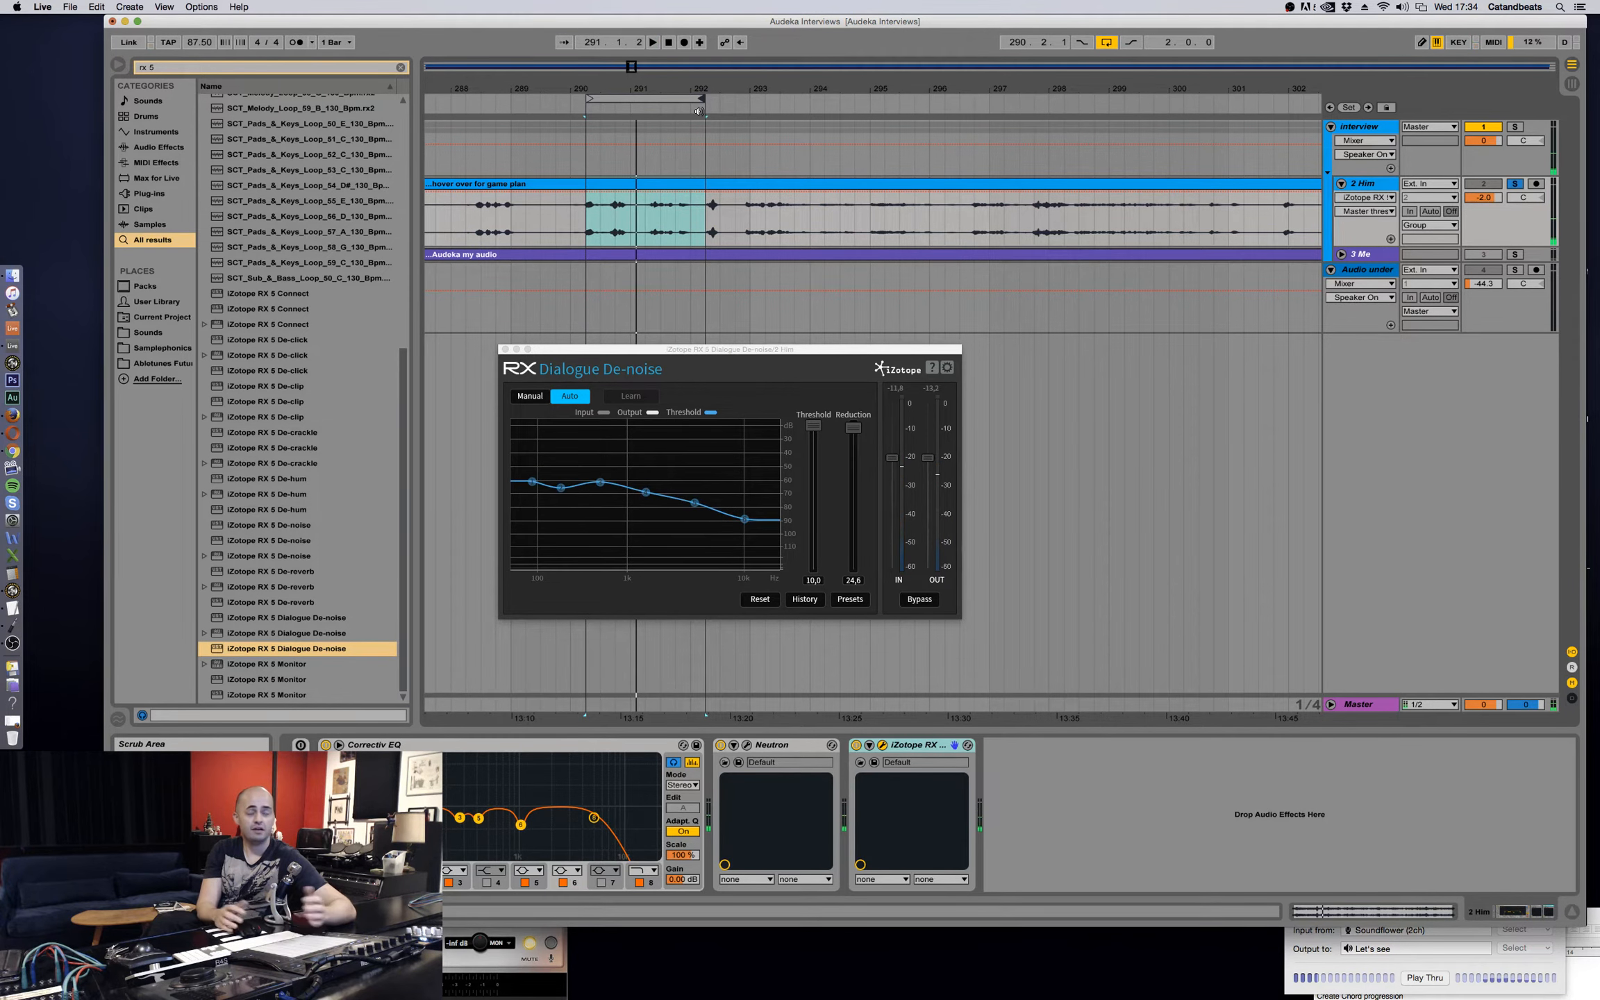
Play the two-bar loop and compare the voice with Dialogue De-noise switched off and on, then stop playback.
{"action": "key", "text": "space"}
{"action": "left_click", "coordinate": [856, 745]}
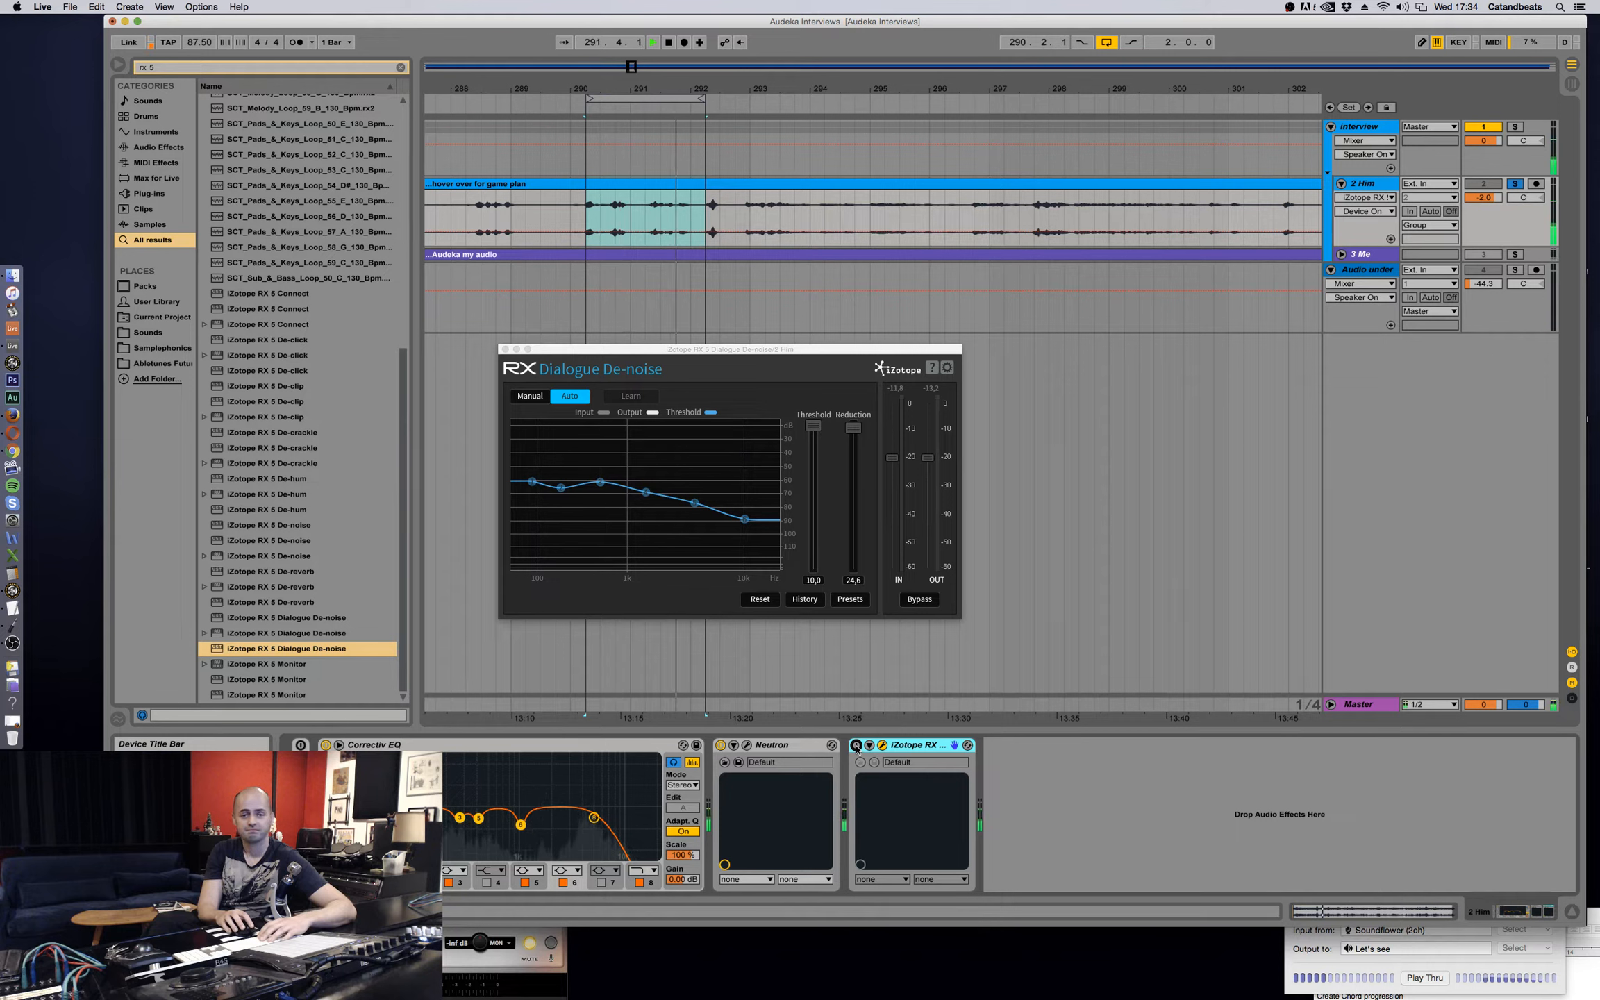
{"action": "left_click", "coordinate": [856, 745]}
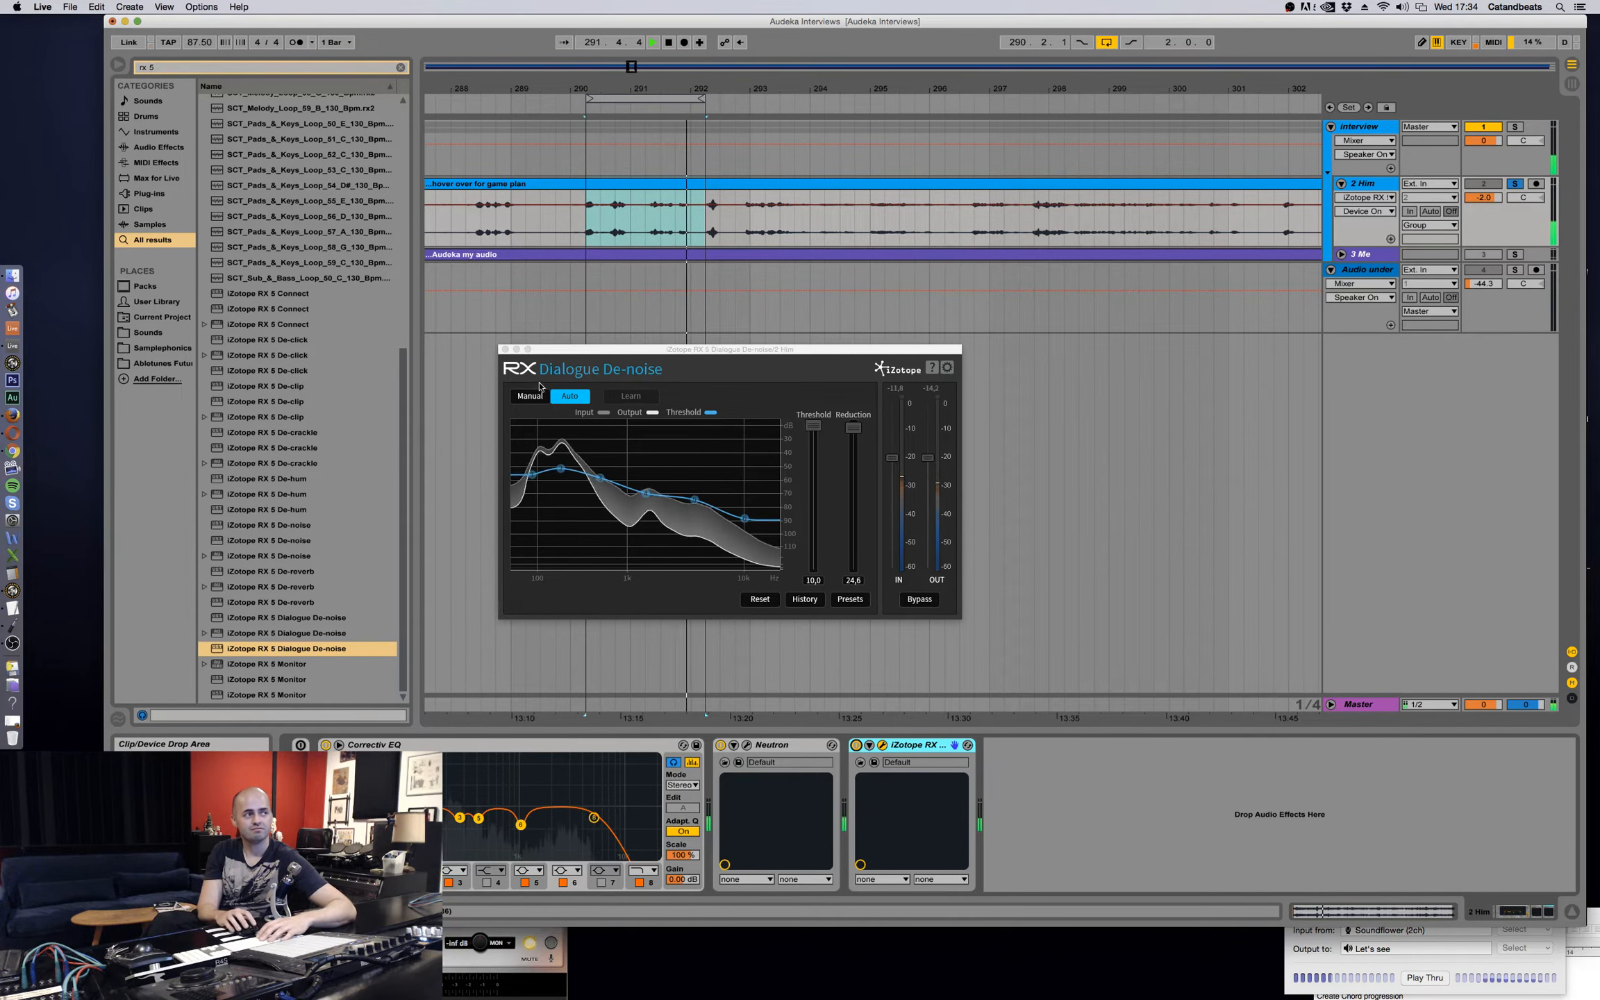
{"action": "key", "text": "space"}
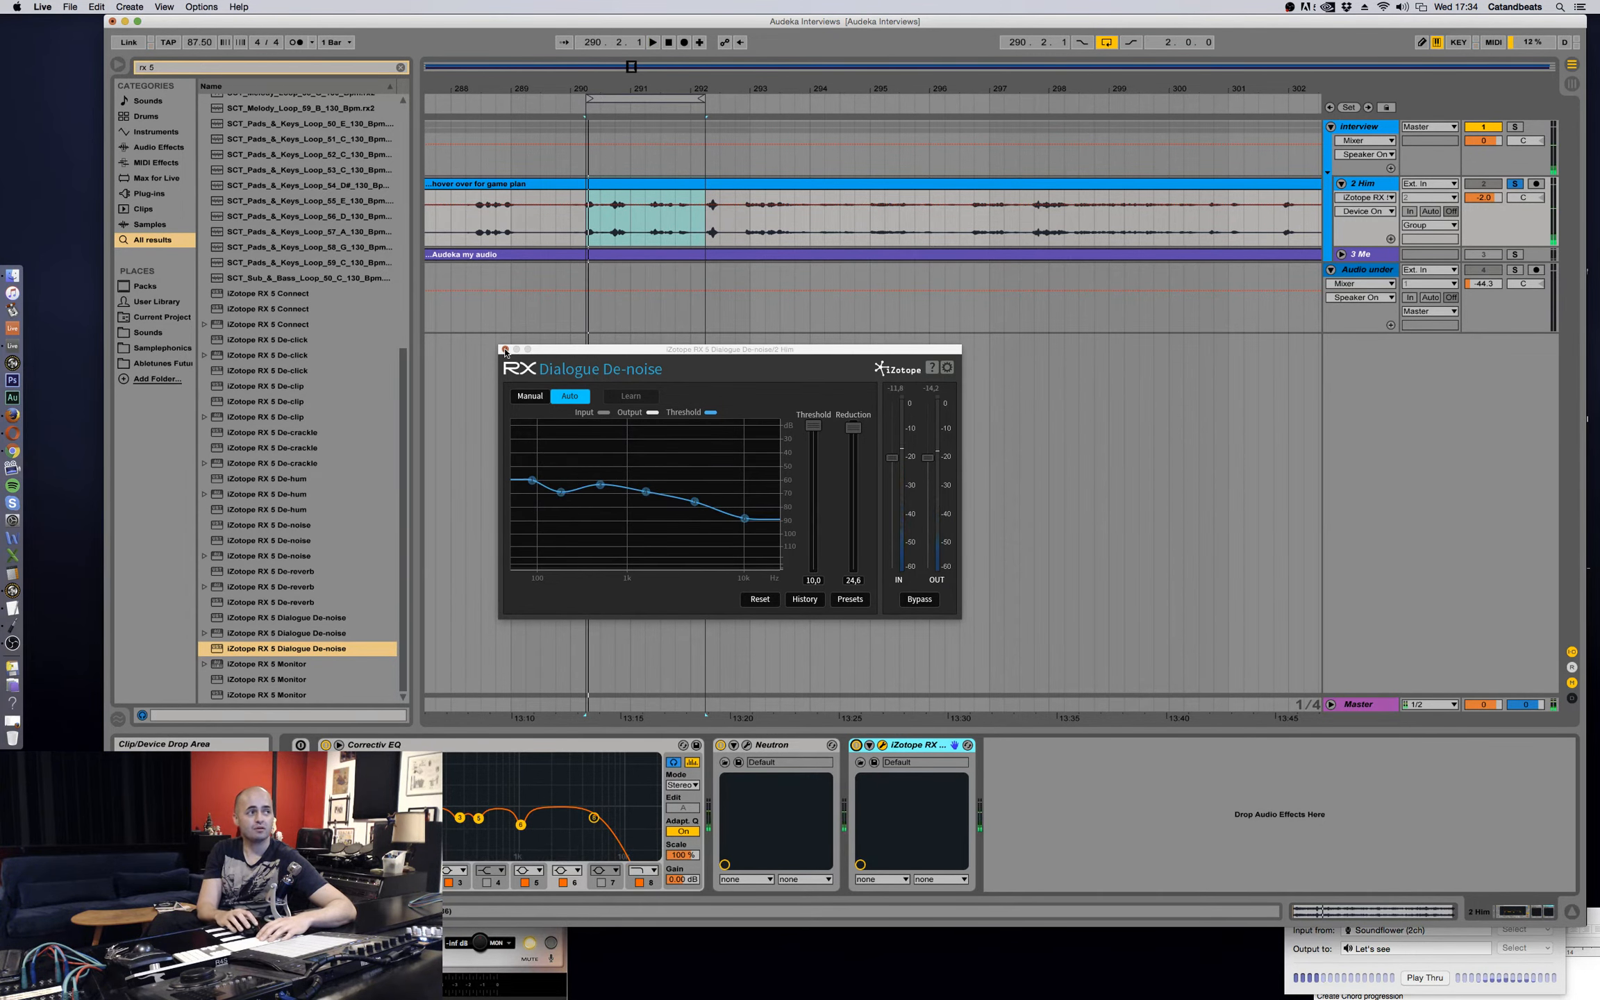
Close Dialogue De-noise and clear the browser search, briefly reopening the plug-in to review its threshold.
{"action": "left_click", "coordinate": [505, 350]}
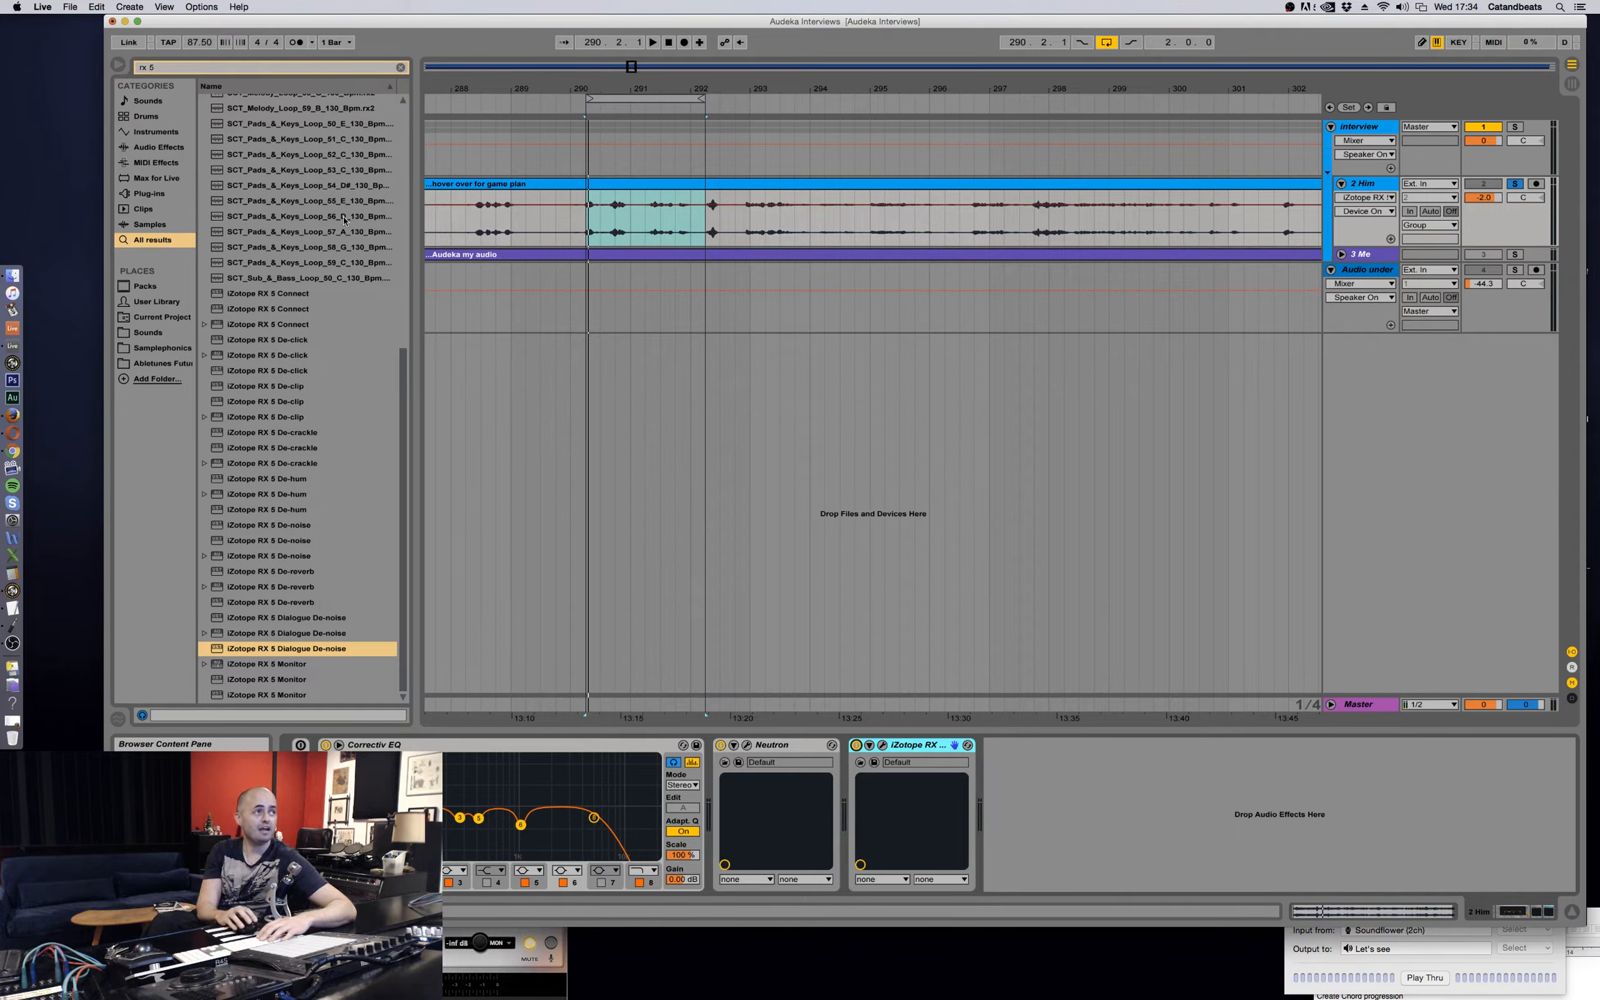
{"action": "left_click", "coordinate": [405, 67]}
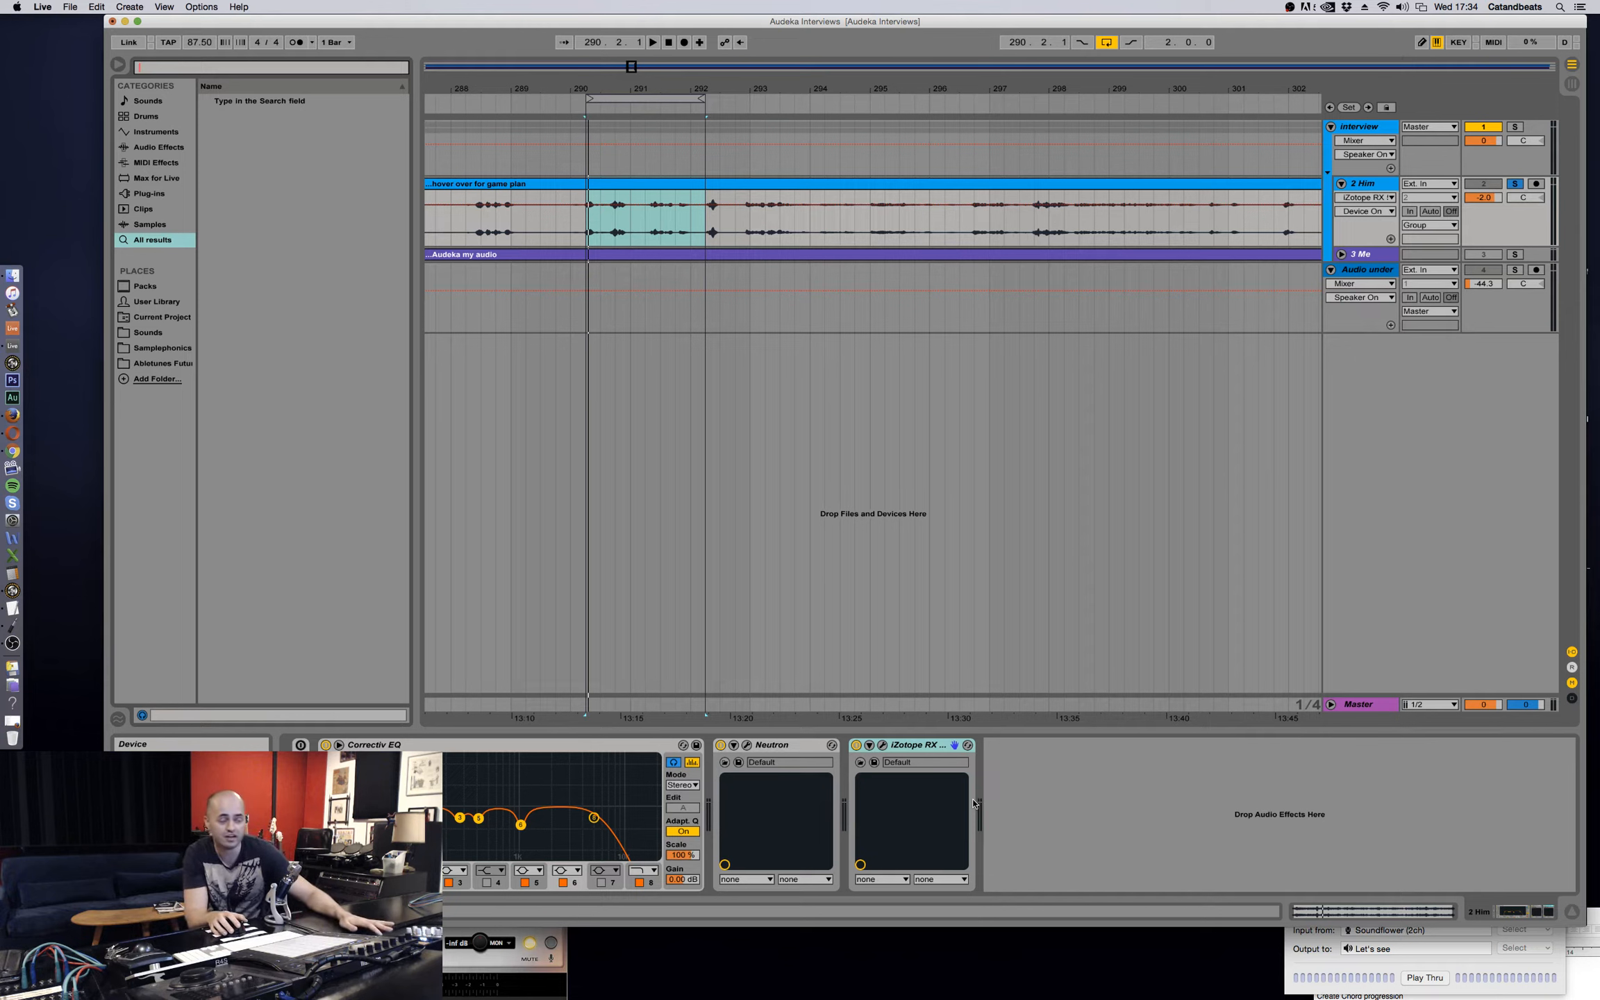
{"action": "left_click", "coordinate": [883, 746]}
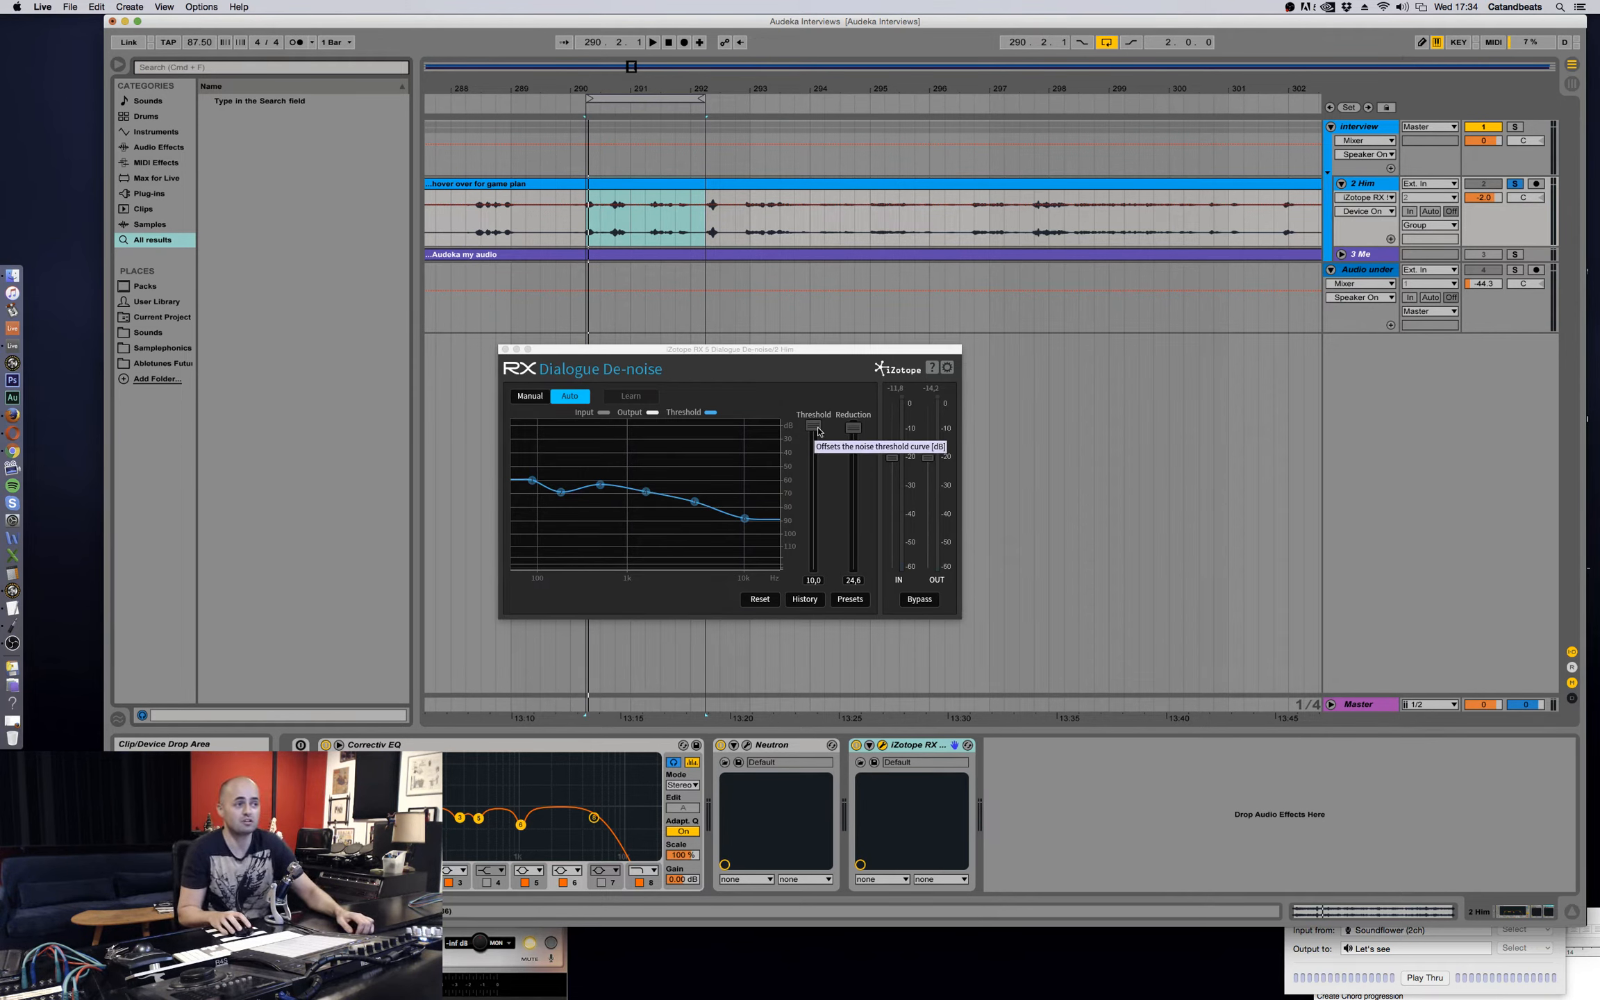
{"action": "left_click", "coordinate": [506, 350]}
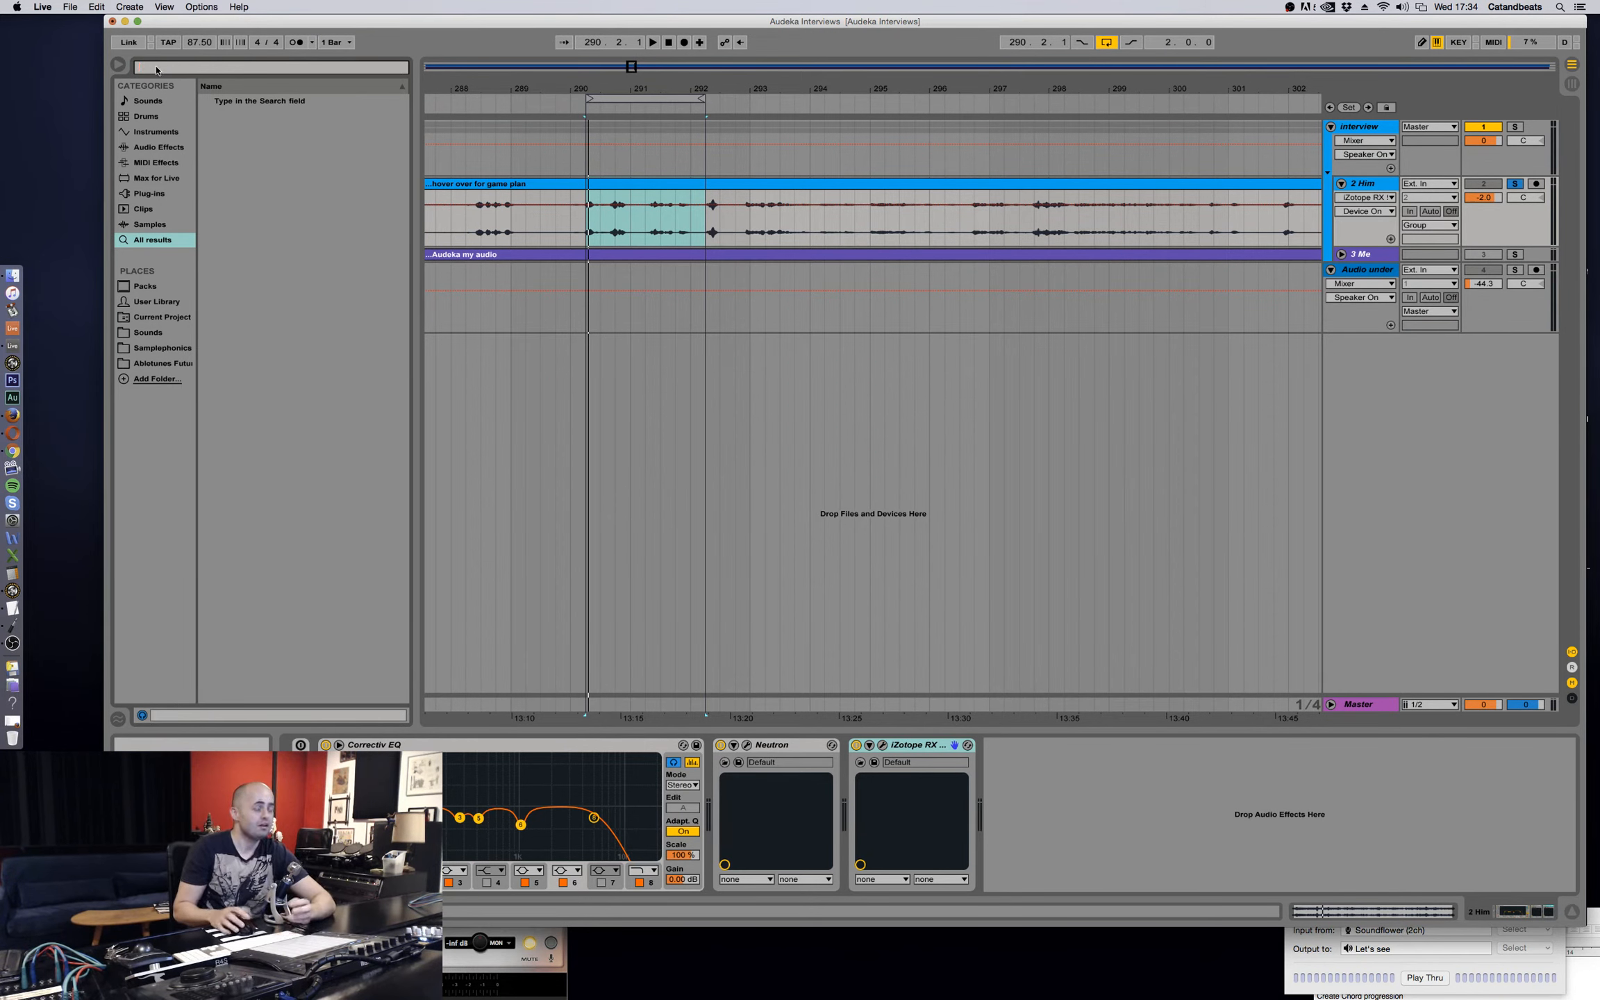
Find EQ Eight with the search term "eq" and add it after Dialogue De-noise on 2 Him.
{"action": "type", "text": "eq"}
{"action": "left_click", "coordinate": [229, 102]}
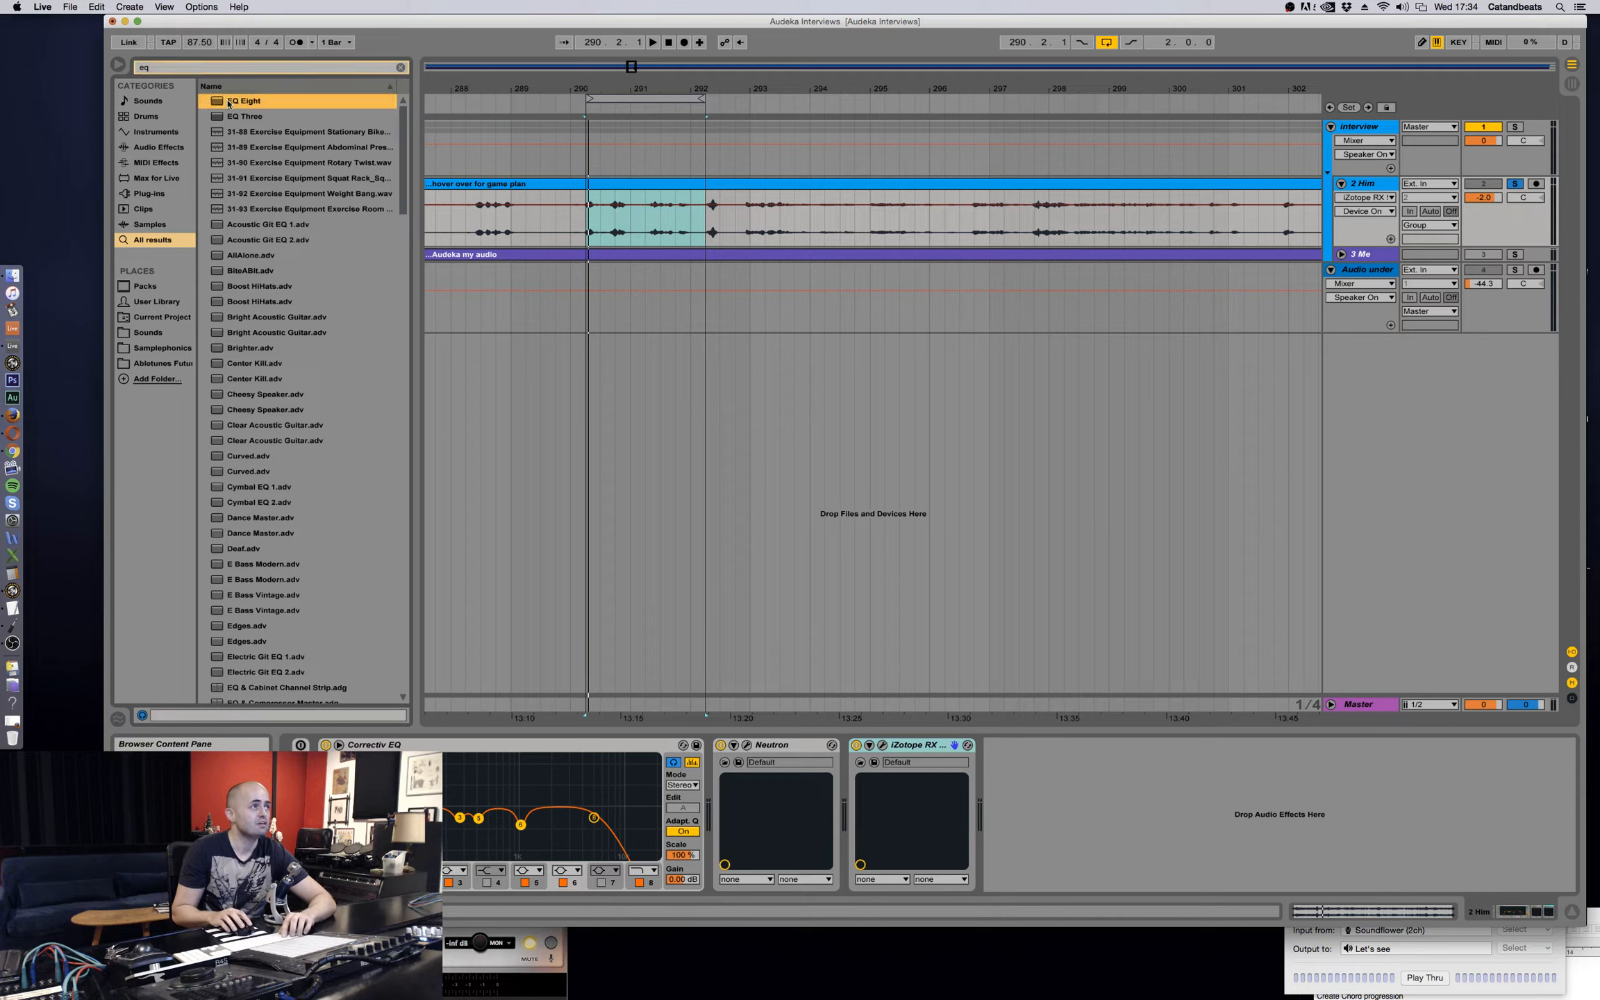
{"action": "left_click_drag", "start_coordinate": [1021, 756], "coordinate": [1025, 757]}
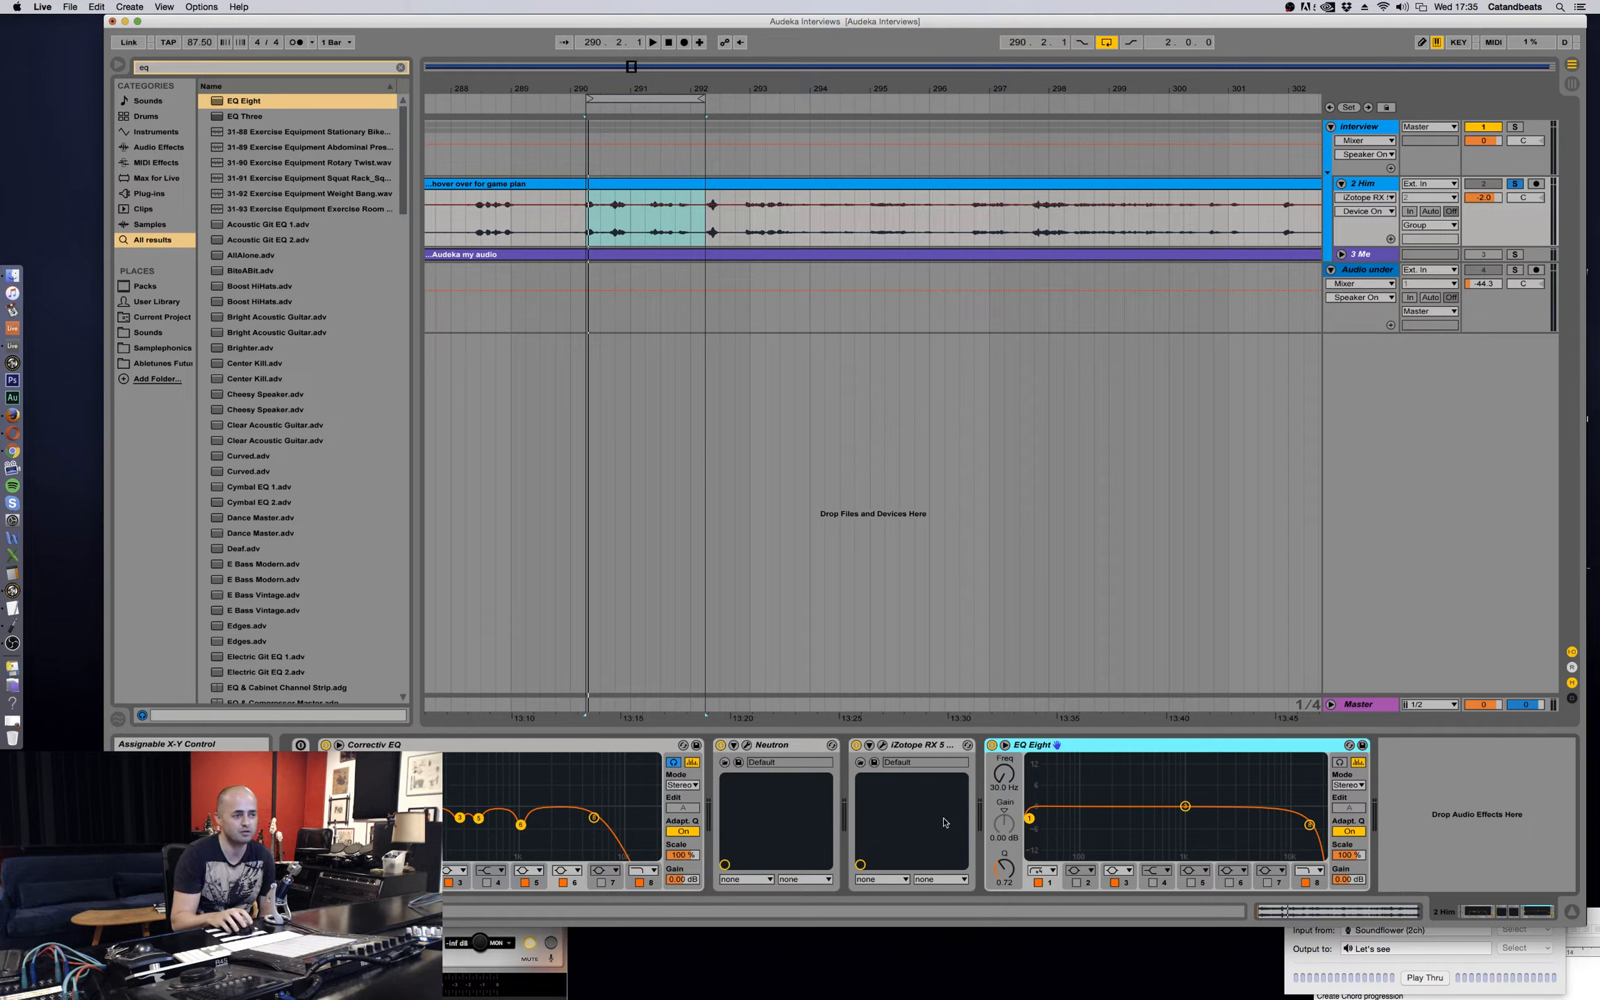
Set EQ Eight's band 1 low cut to about 80 Hz and boost band 3 about 3.6 dB near 129 Hz.
{"action": "left_click_drag", "start_coordinate": [1030, 820], "coordinate": [1058, 814]}
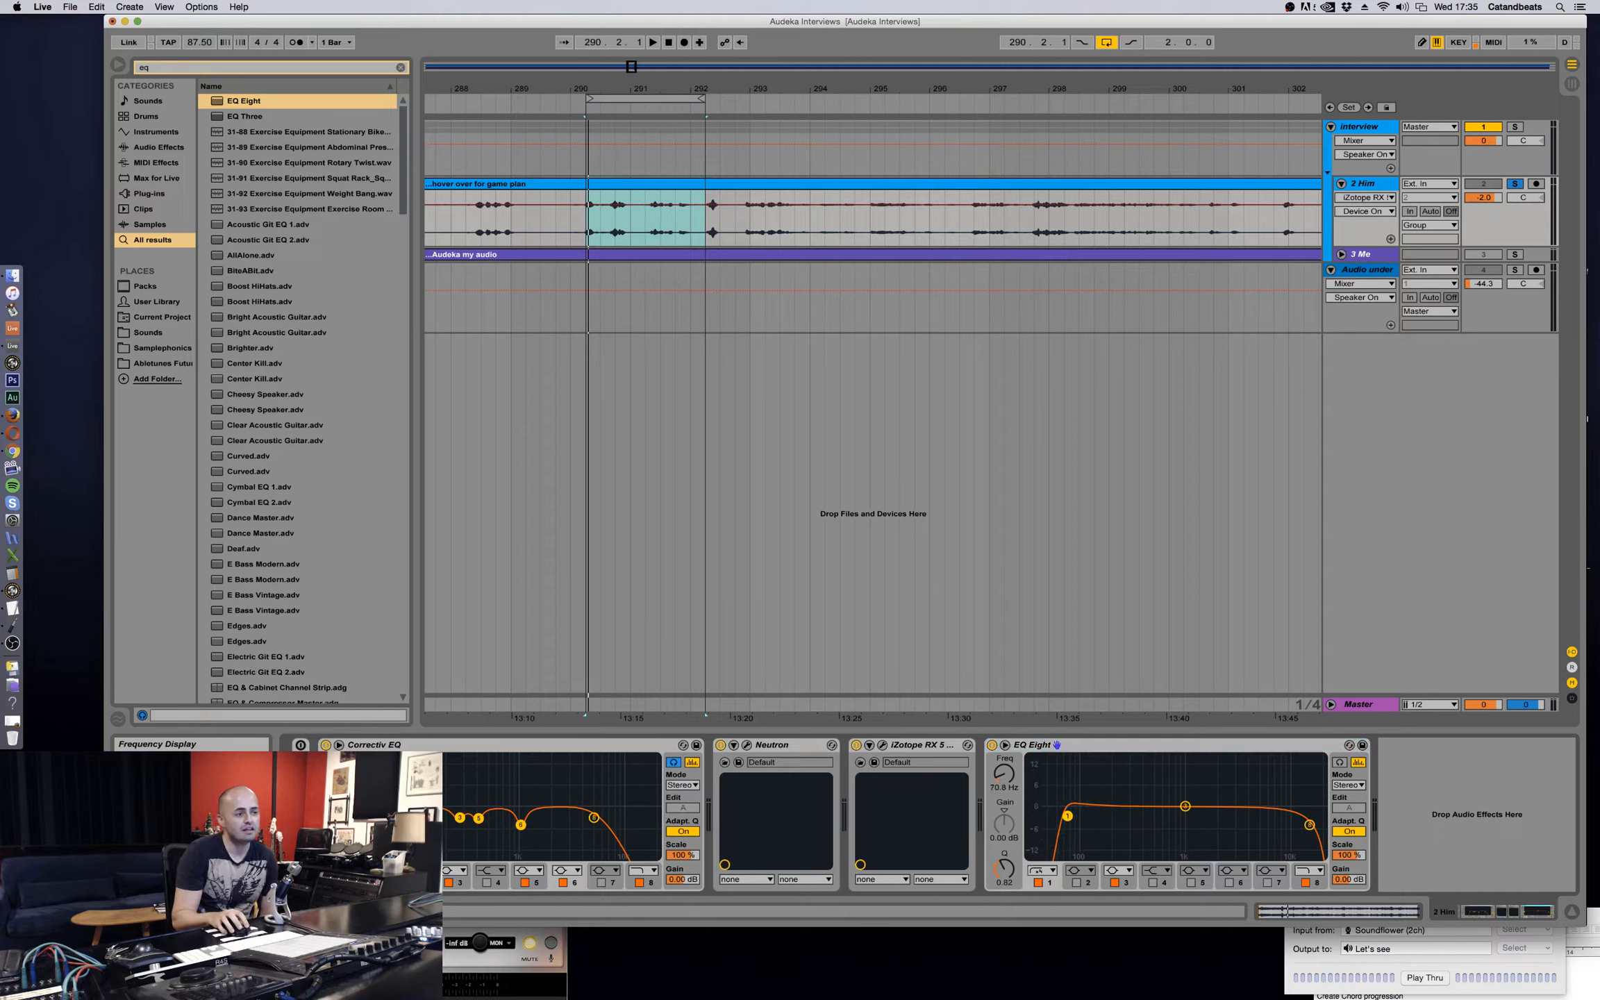
{"action": "left_click_drag", "start_coordinate": [1185, 806], "coordinate": [1109, 797]}
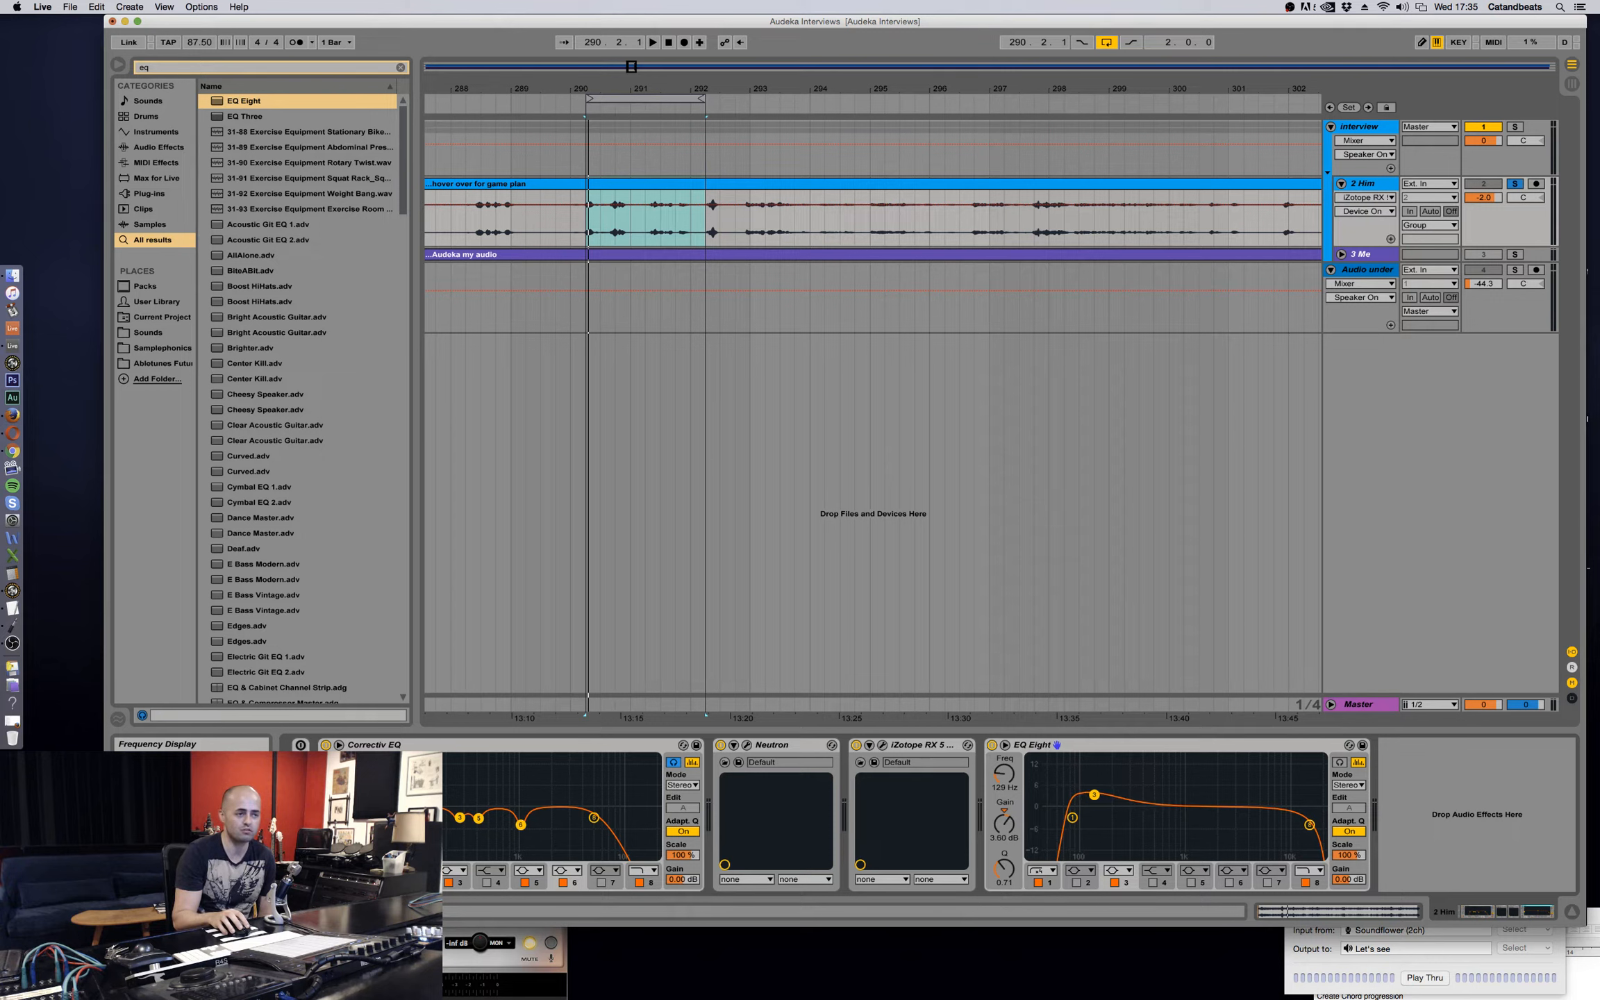
{"action": "left_click", "coordinate": [1073, 818]}
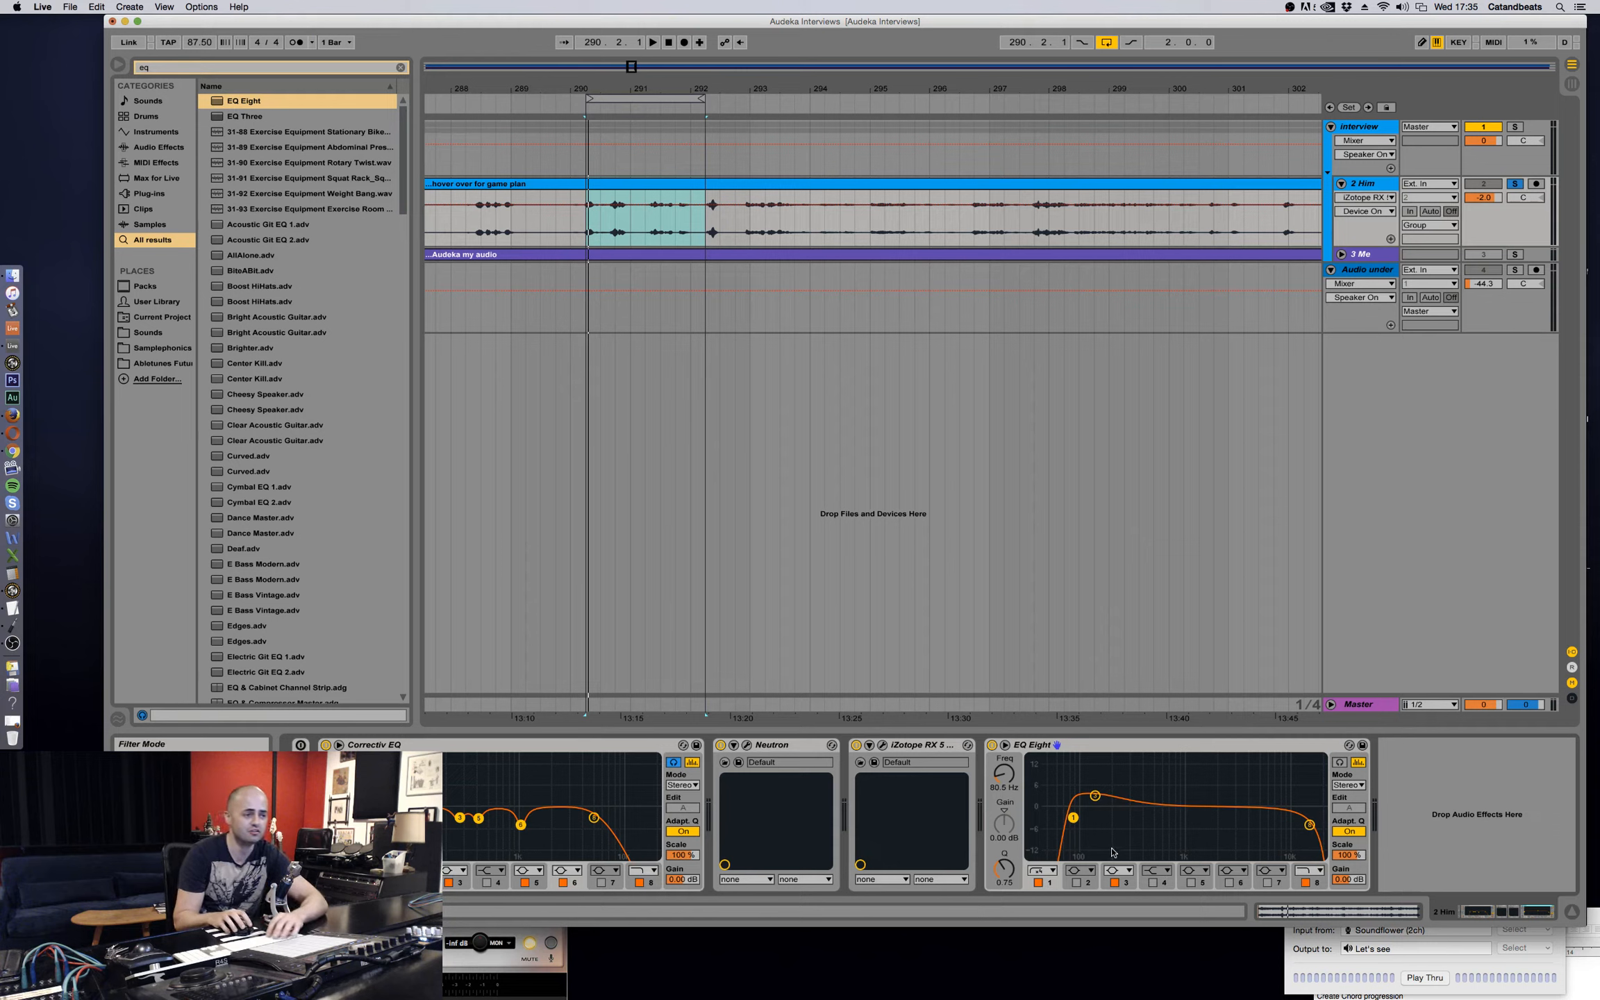
Enable band 5 and cut about 4.6 dB near 279 Hz with a Q of about 0.96 while auditioning the loop.
{"action": "key", "text": "space"}
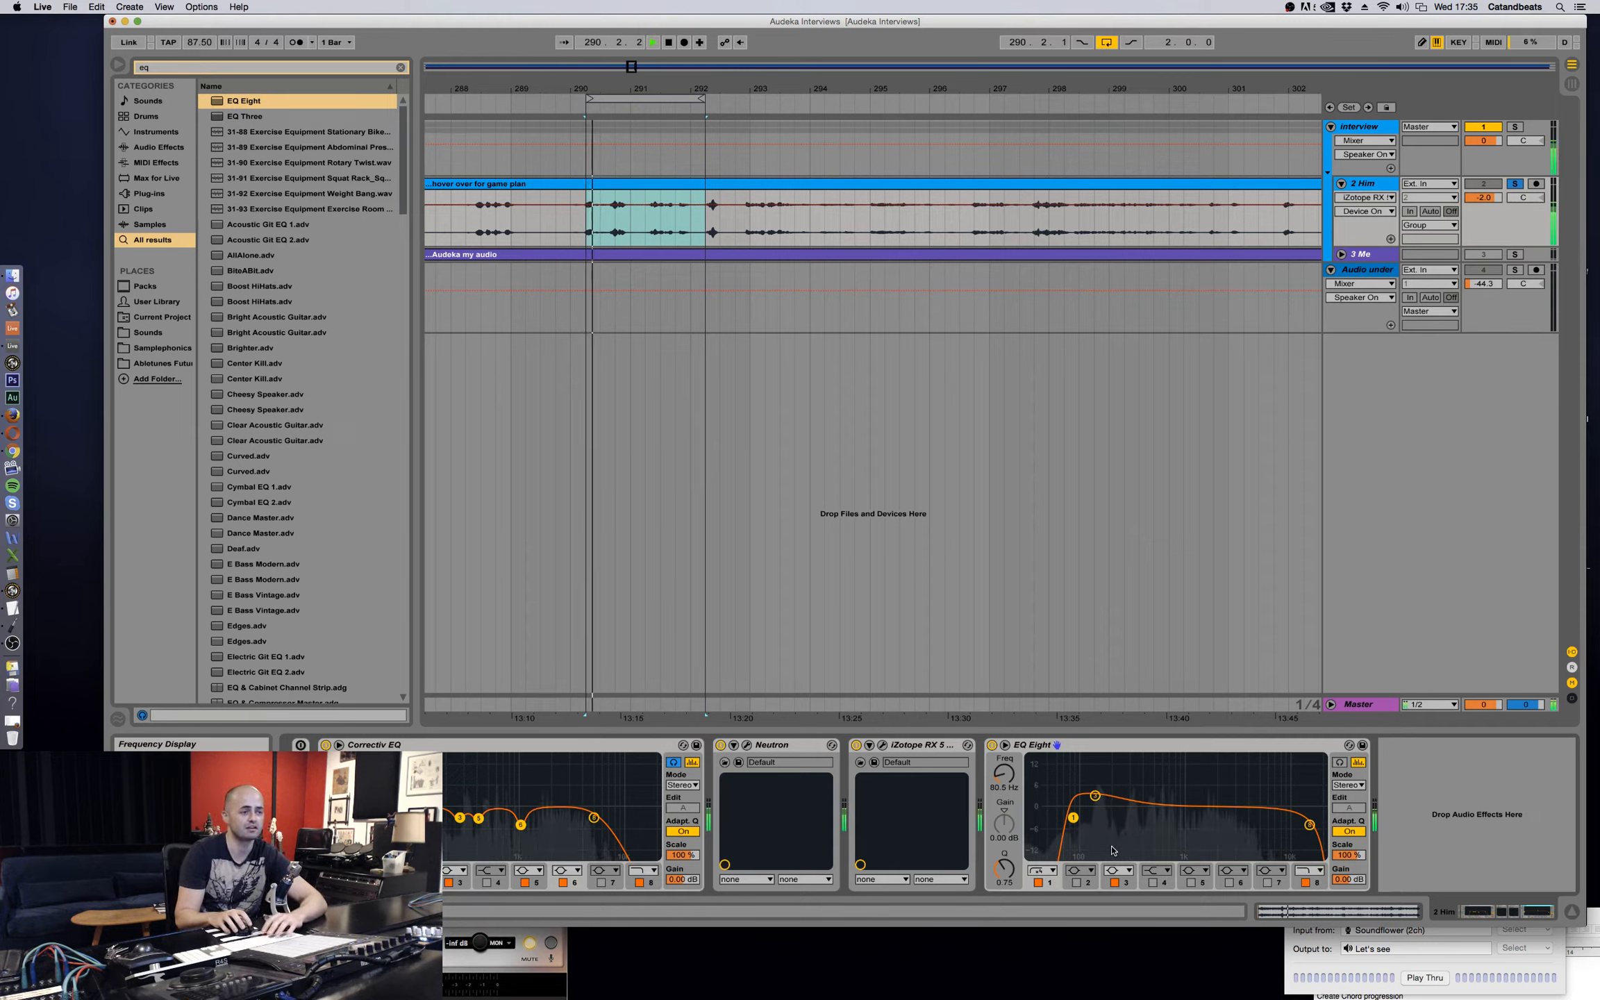
{"action": "left_click", "coordinate": [1190, 883]}
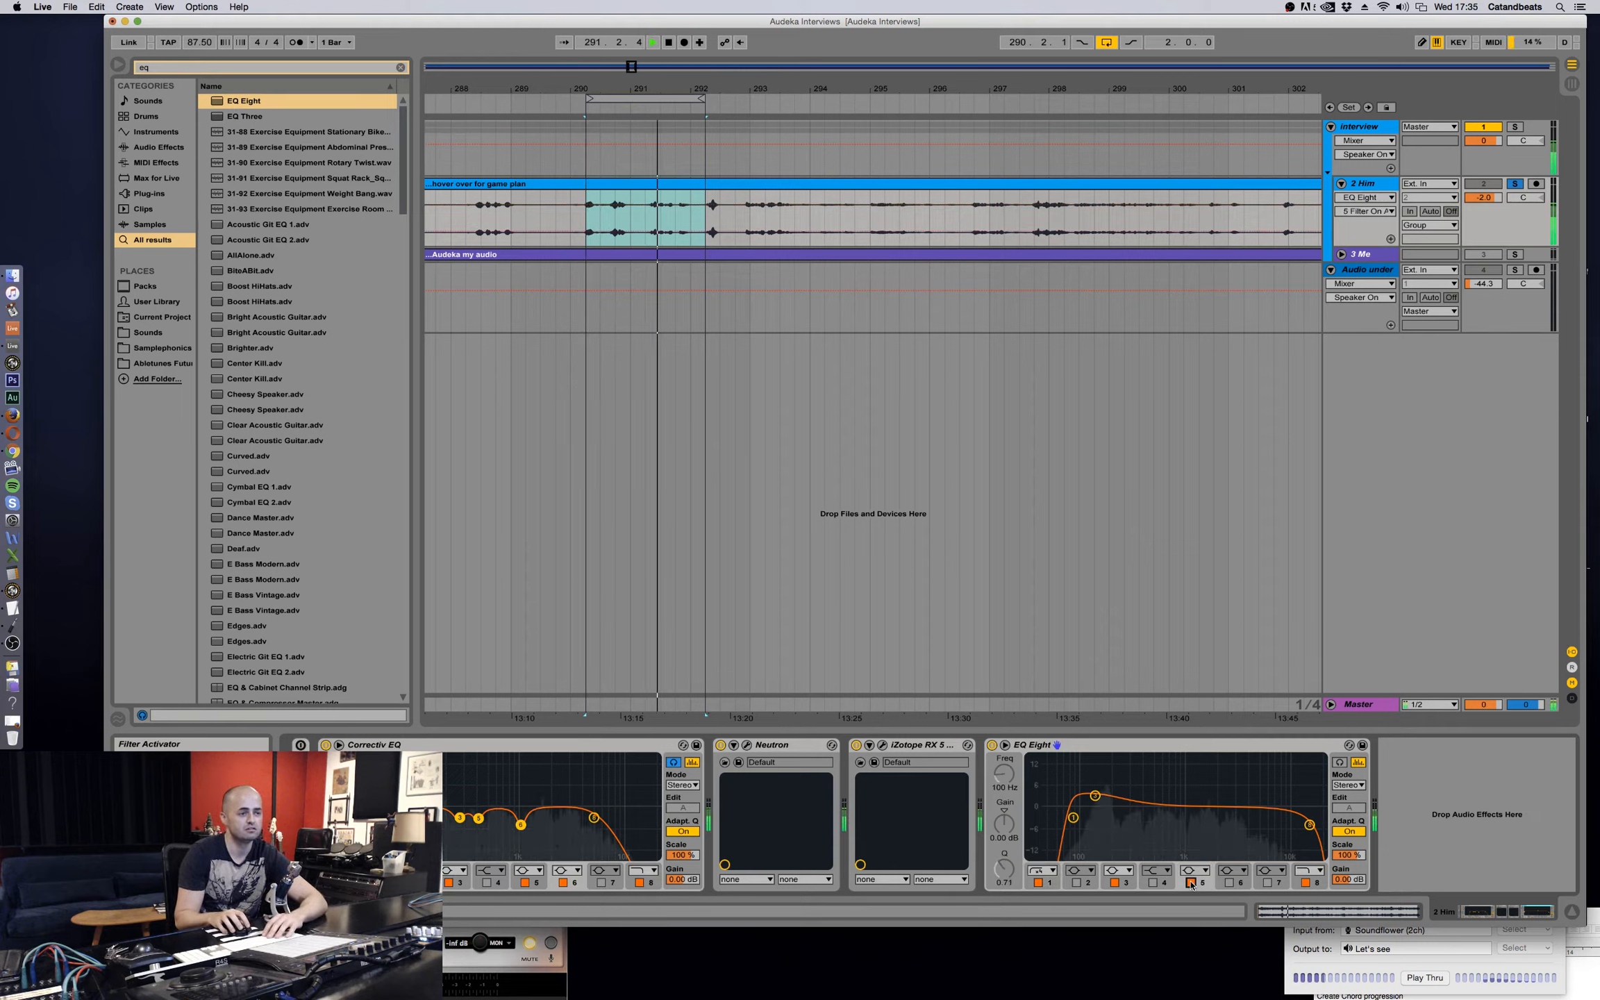
{"action": "left_click_drag", "start_coordinate": [1078, 806], "coordinate": [1133, 808]}
{"action": "left_click", "coordinate": [1005, 870]}
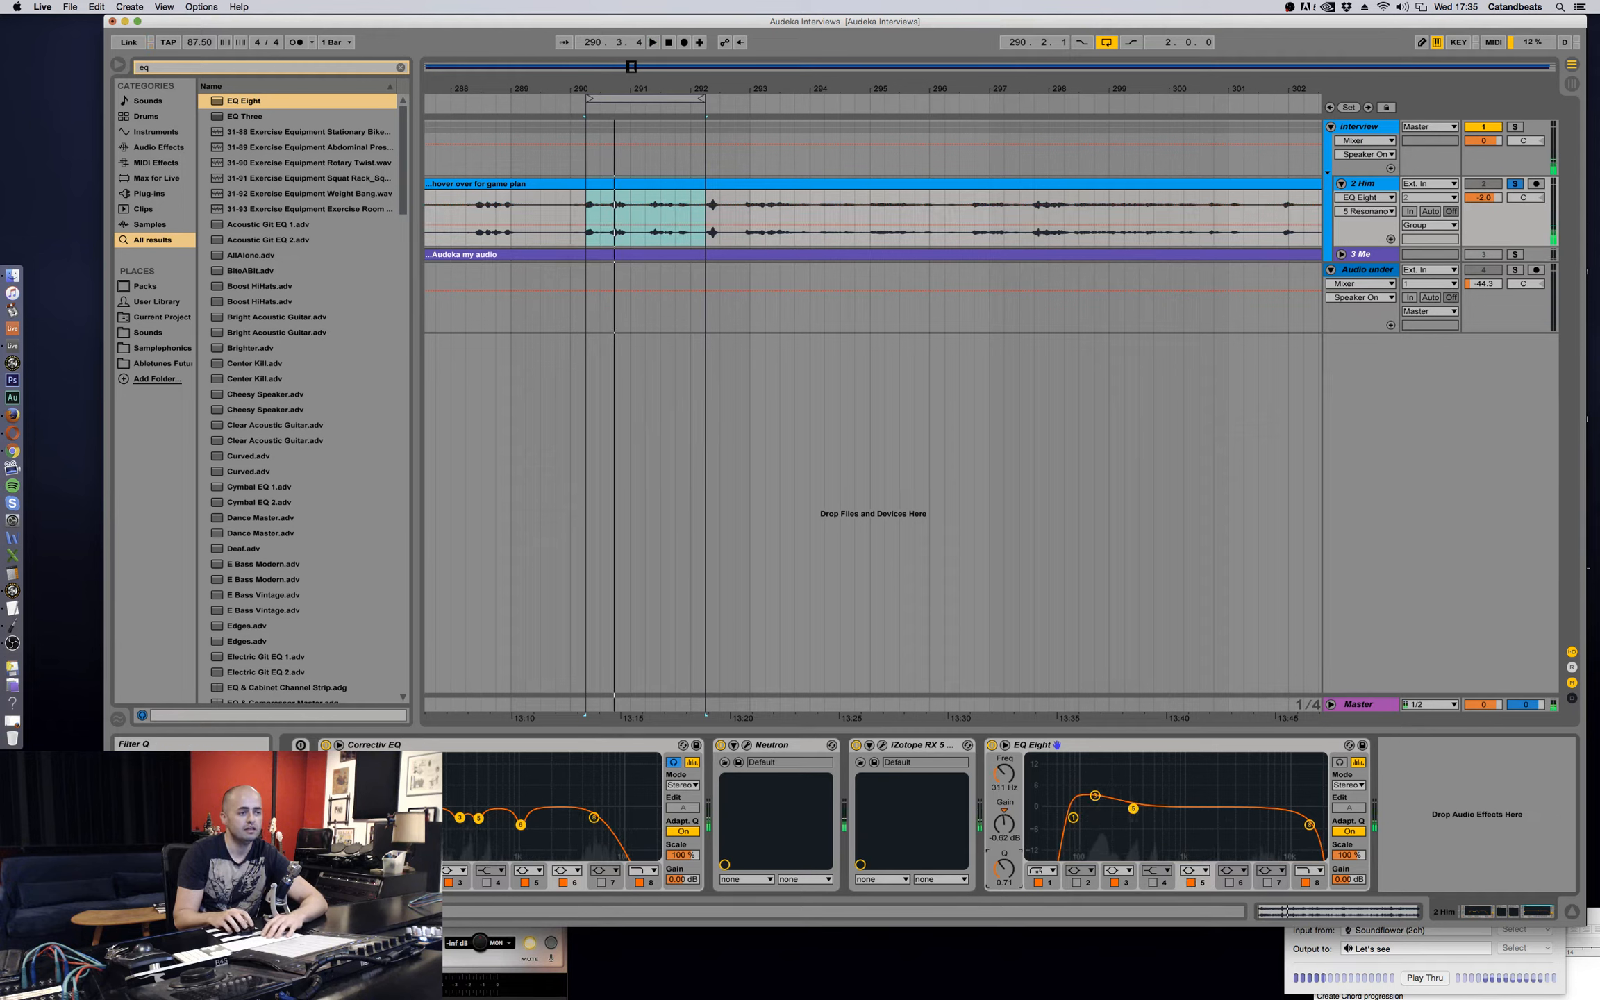
{"action": "left_click_drag", "start_coordinate": [1005, 869], "coordinate": [1004, 877]}
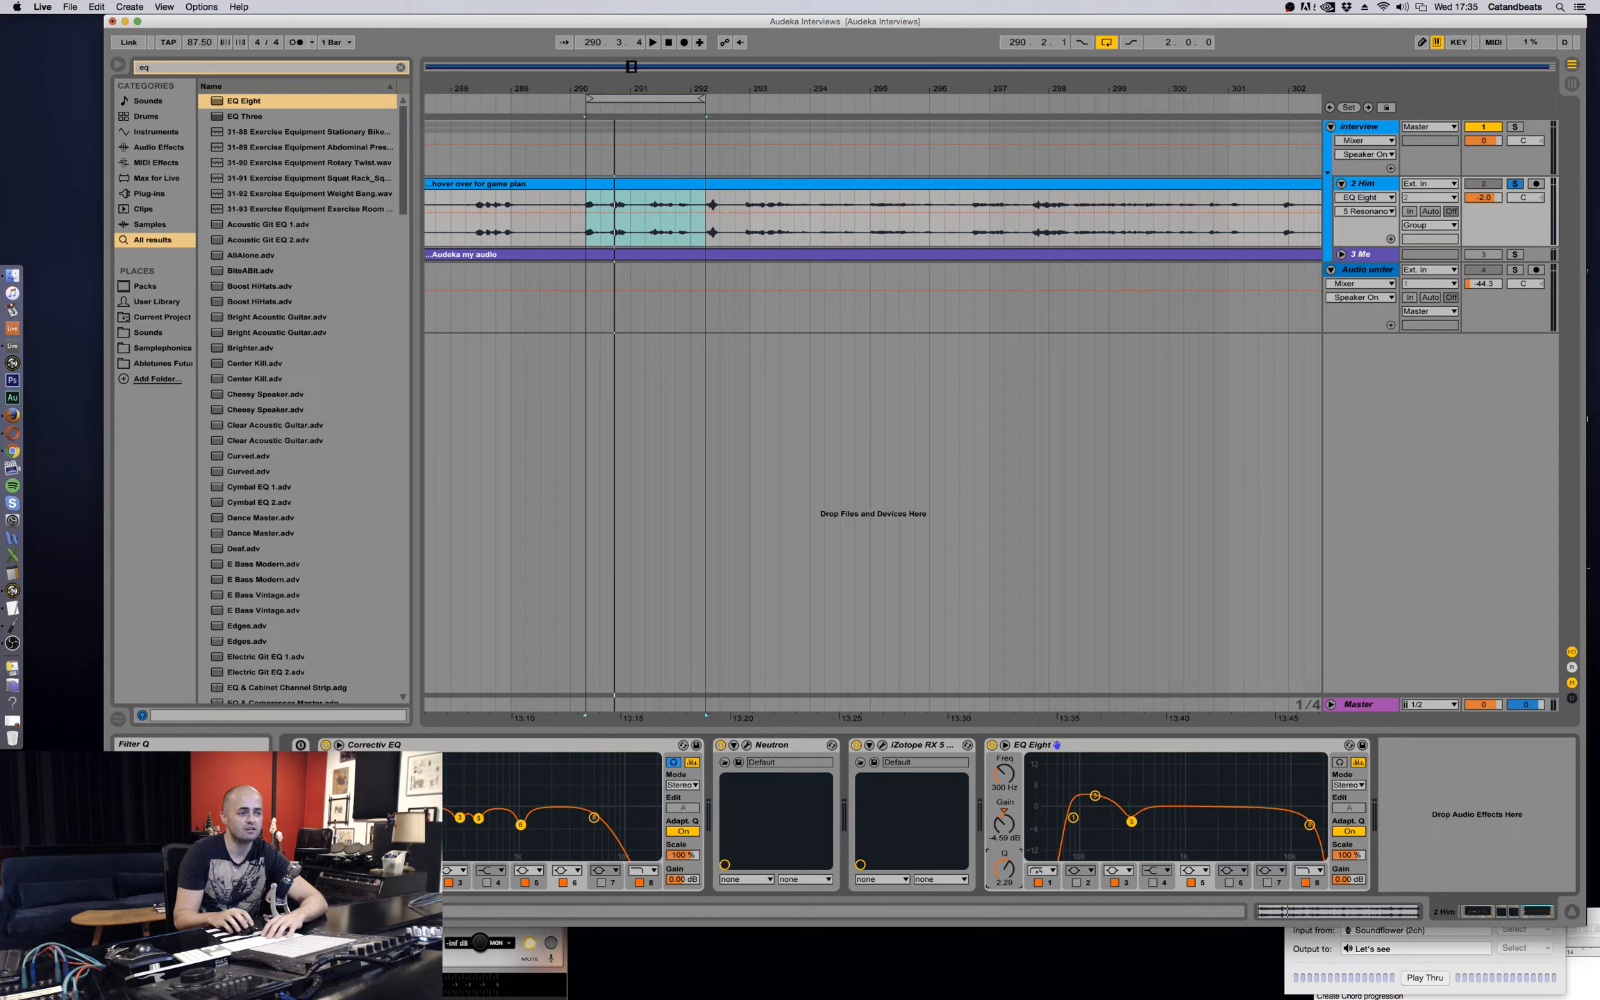
{"action": "left_click_drag", "start_coordinate": [1005, 877], "coordinate": [1014, 872]}
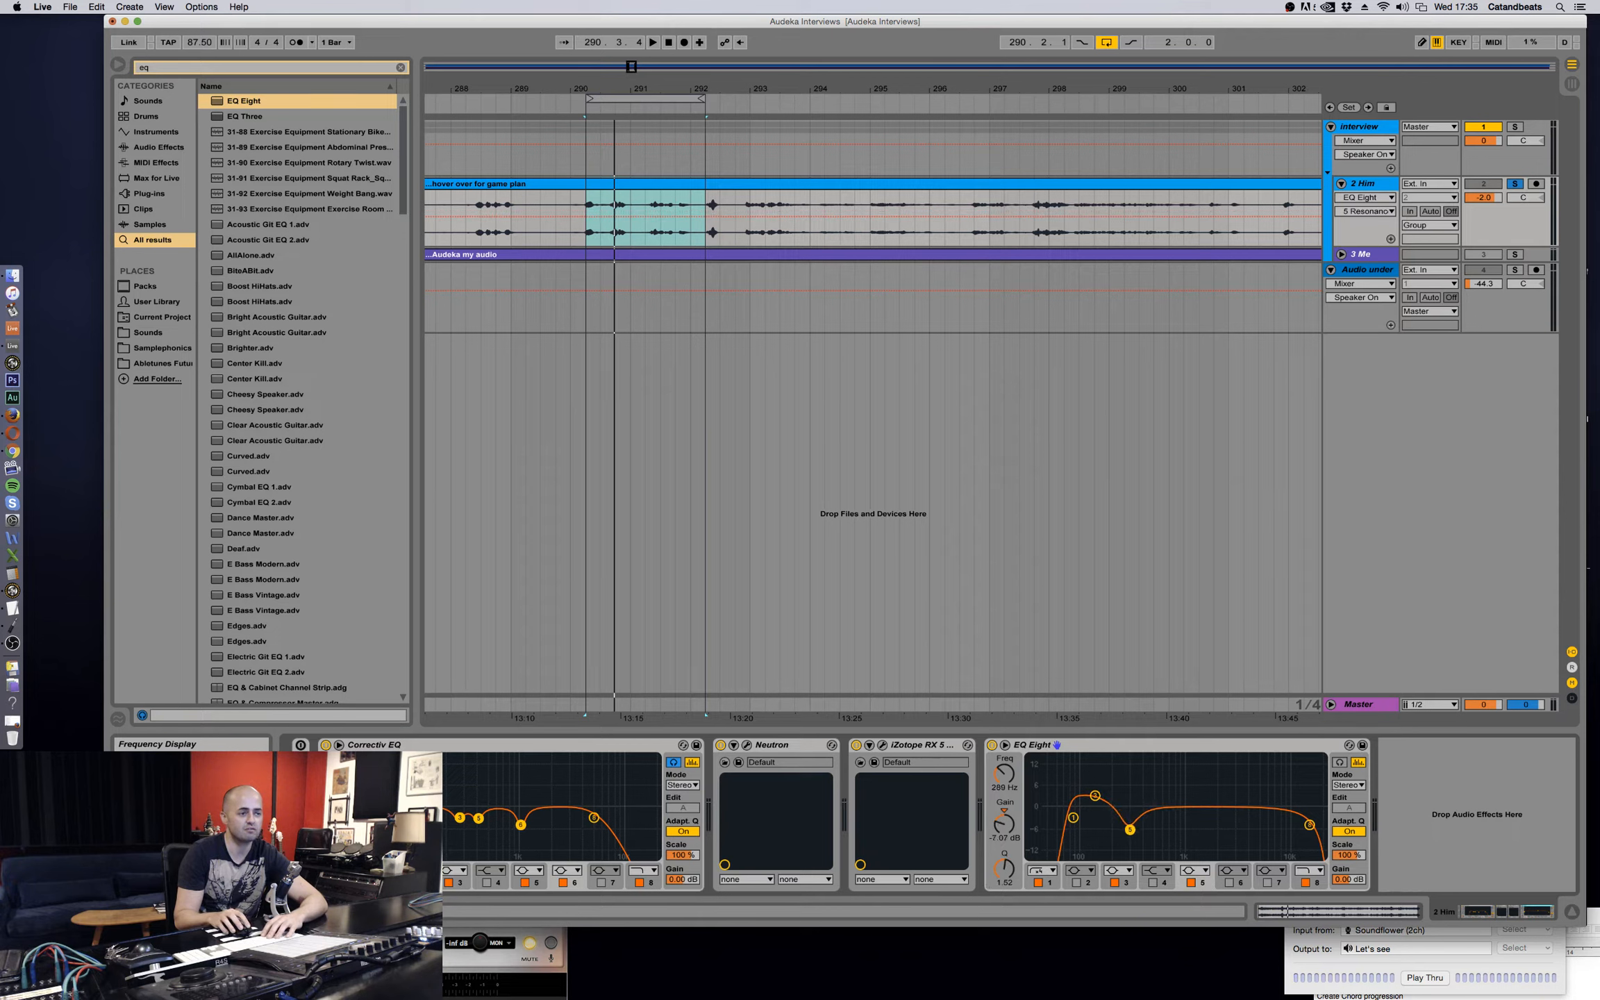
{"action": "key", "text": "space"}
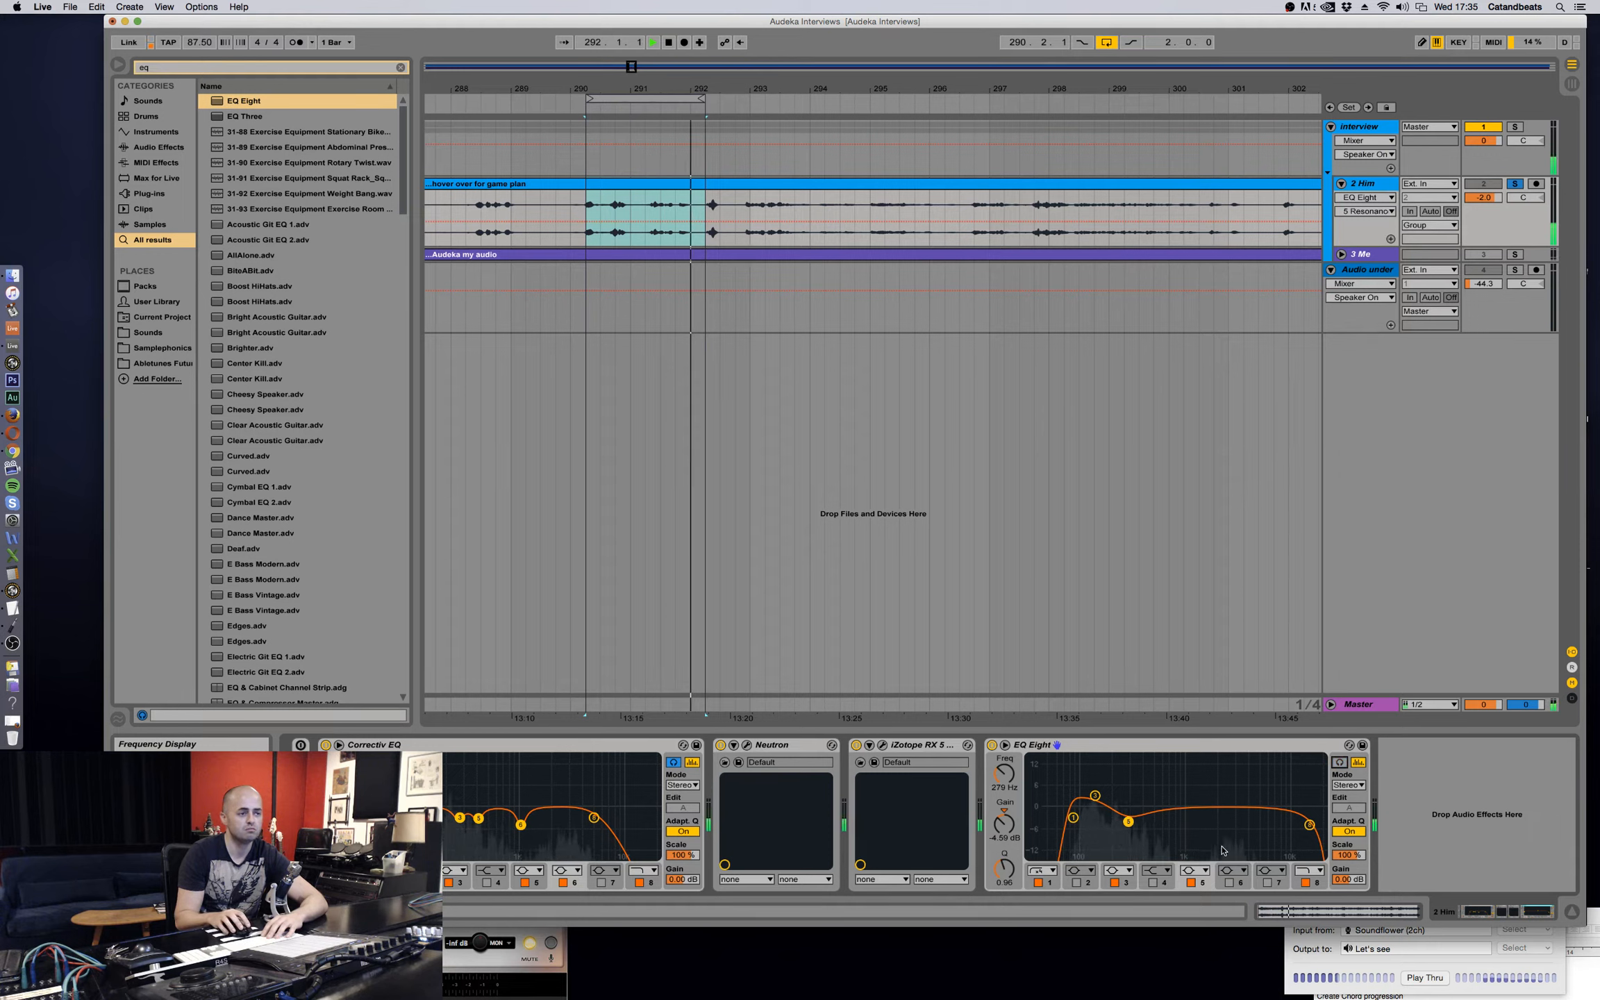
Fine-tune band 3's low boost and deepen band 5's cut to about -5.6 dB while listening, then stop playback.
{"action": "left_click_drag", "start_coordinate": [1130, 821], "coordinate": [1095, 794]}
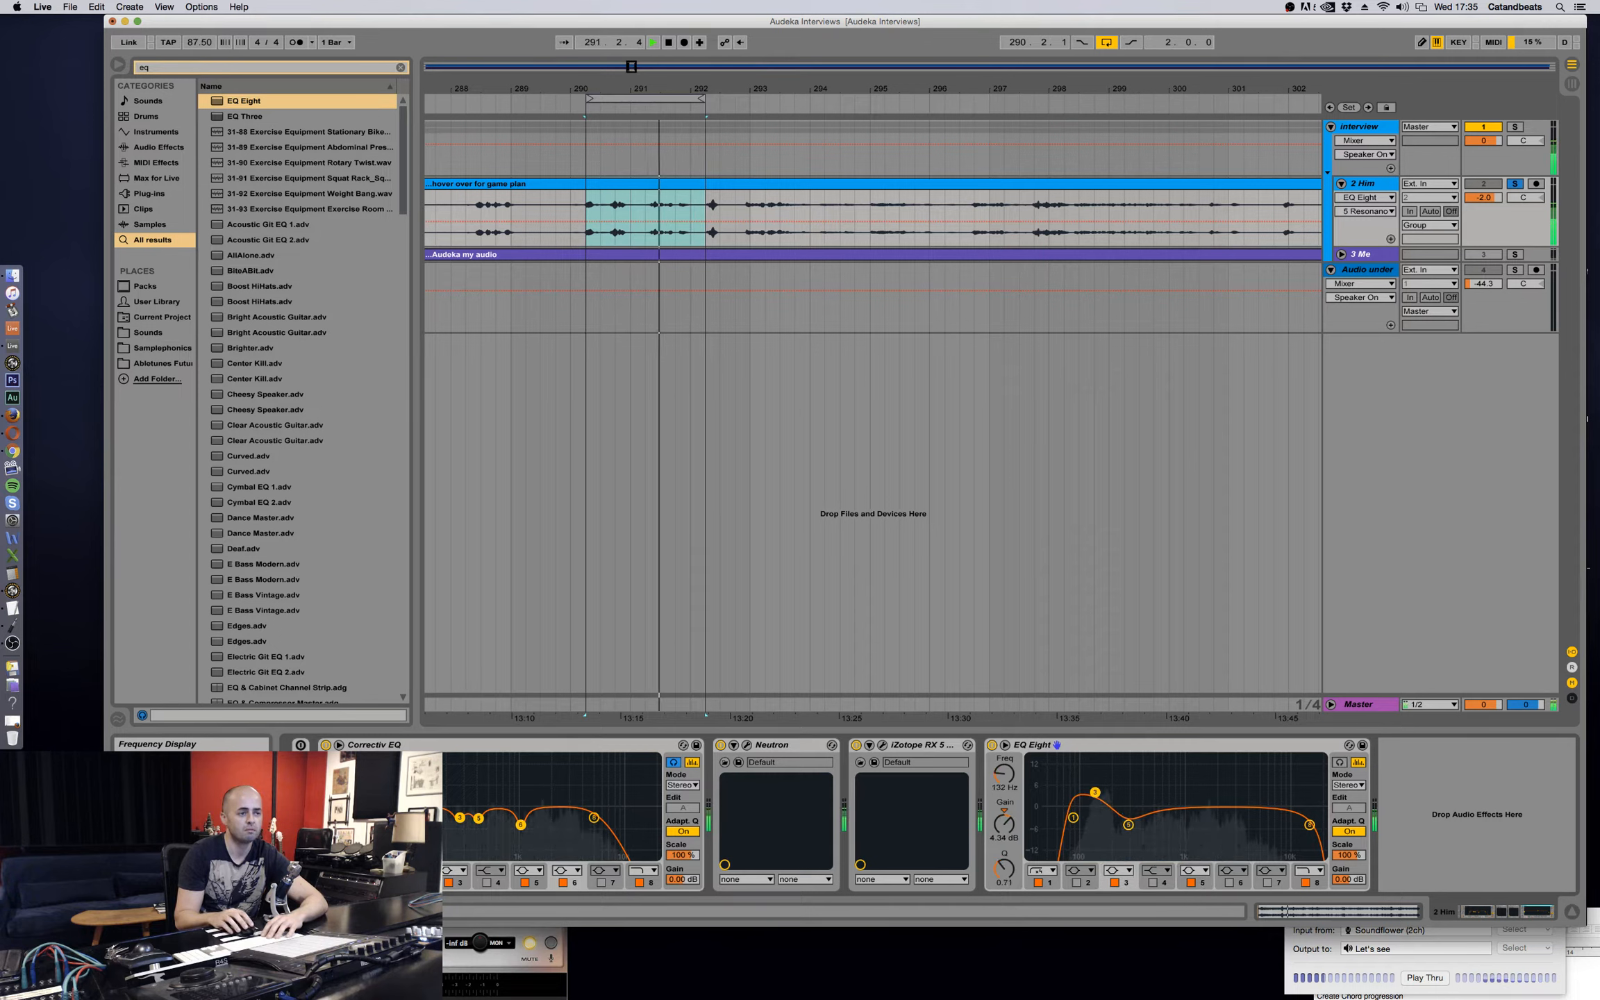
{"action": "left_click", "coordinate": [1129, 823]}
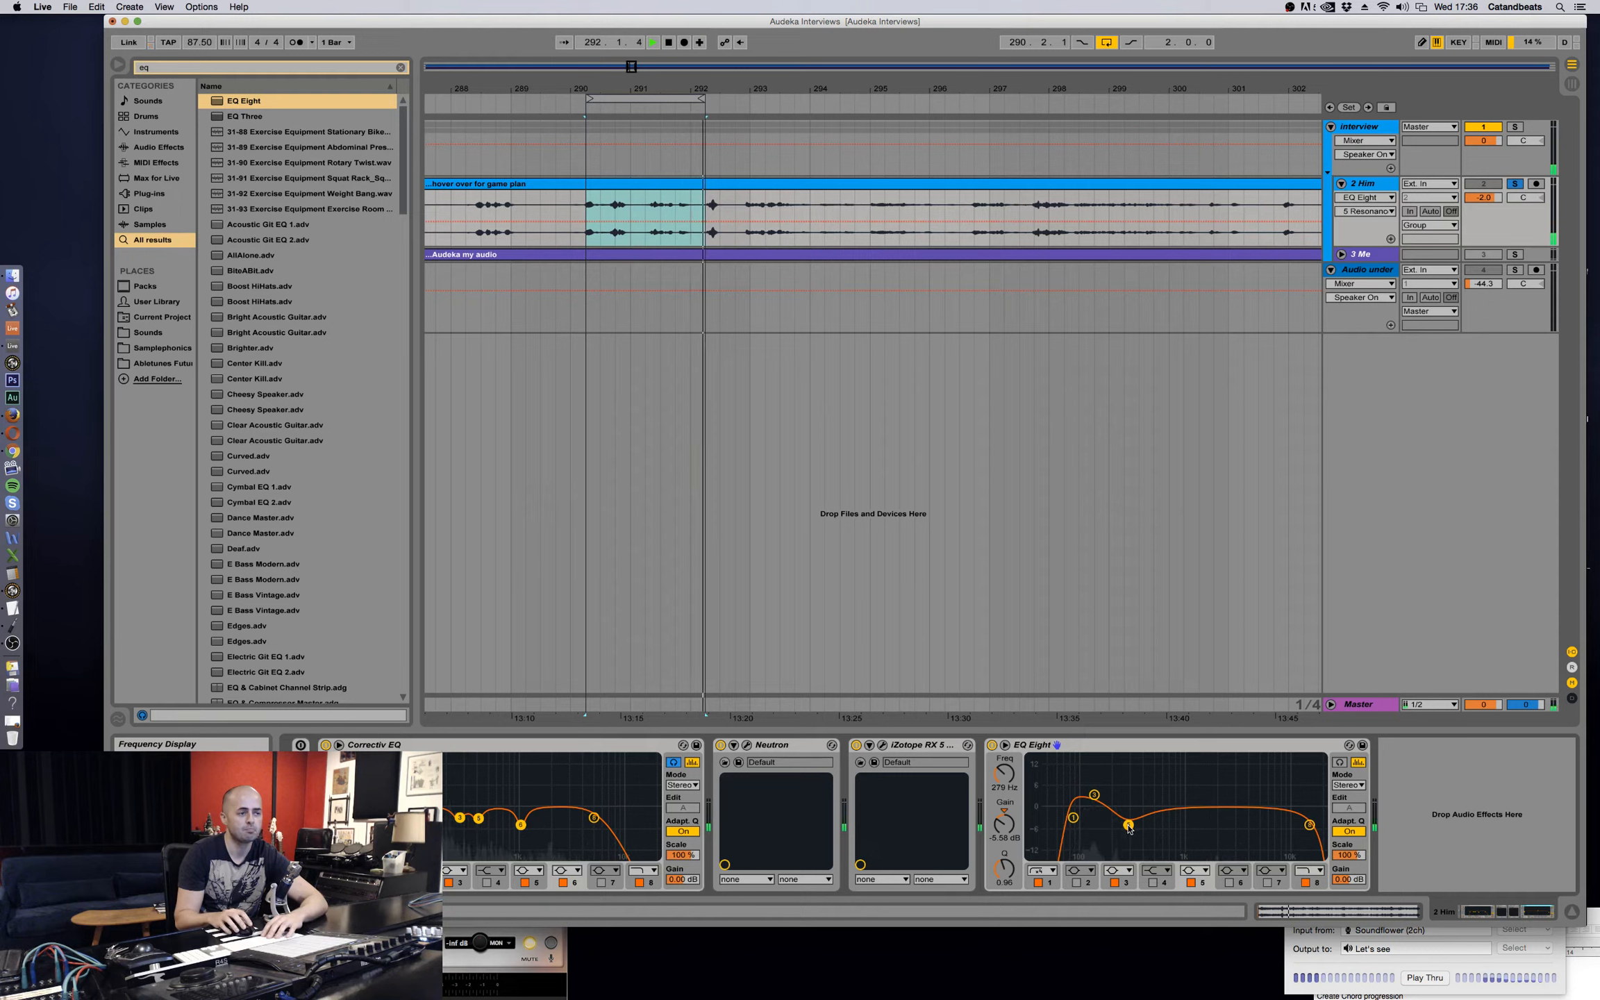
{"action": "key", "text": "space"}
Enable band 6 and, while playing the loop, boost it about 1.9 dB near 1.04 kHz.
{"action": "left_click", "coordinate": [1229, 884]}
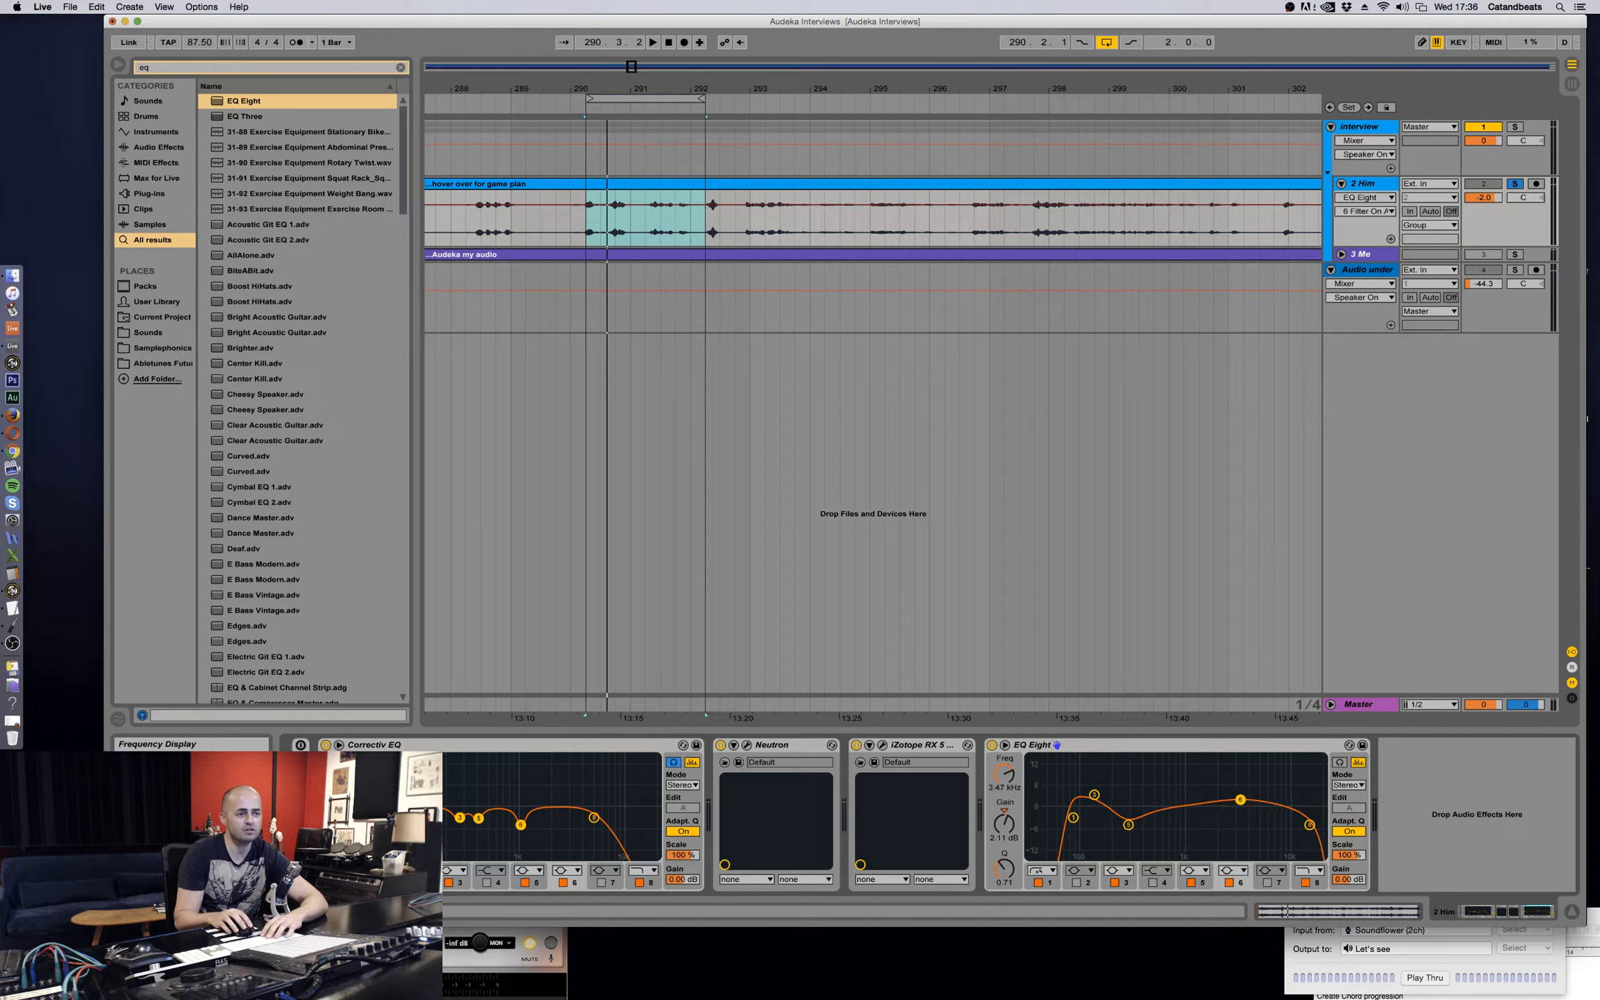
{"action": "key", "text": "space"}
{"action": "left_click_drag", "start_coordinate": [1240, 799], "coordinate": [1186, 800]}
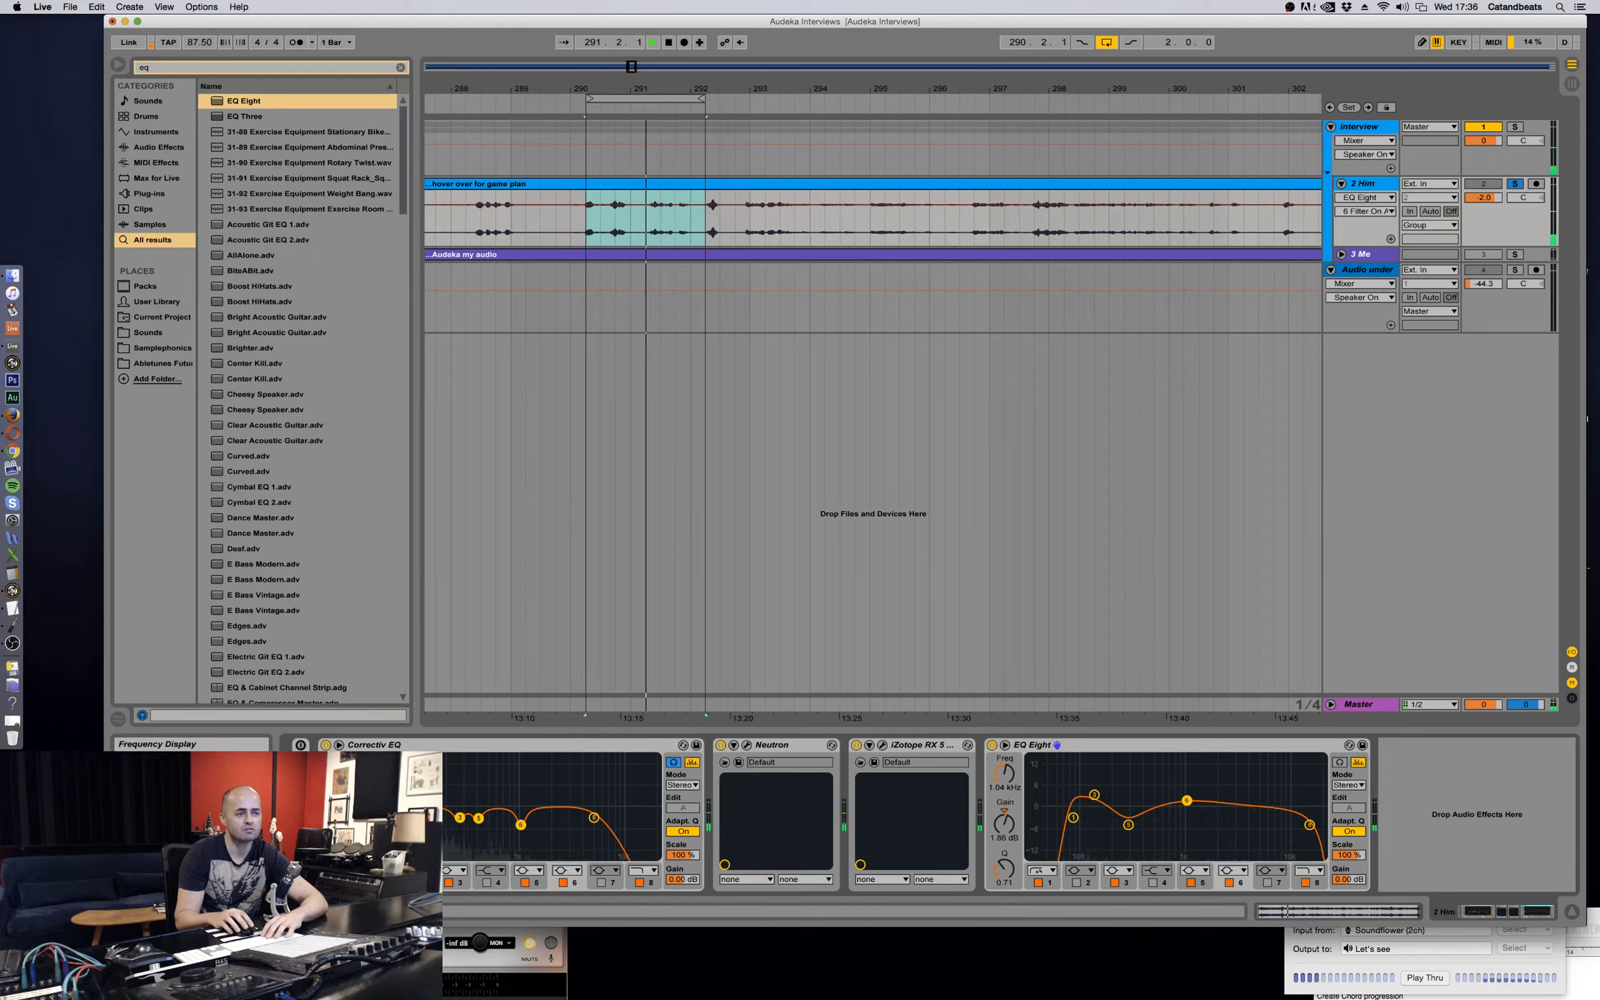
Enable band 7 and cut about 2.6 dB near 4.57 kHz with a Q of about 1.01.
{"action": "left_click", "coordinate": [1268, 883]}
{"action": "left_click_drag", "start_coordinate": [1257, 807], "coordinate": [1255, 813]}
{"action": "left_click_drag", "start_coordinate": [1004, 870], "coordinate": [1004, 859]}
{"action": "left_click_drag", "start_coordinate": [1255, 813], "coordinate": [1253, 815]}
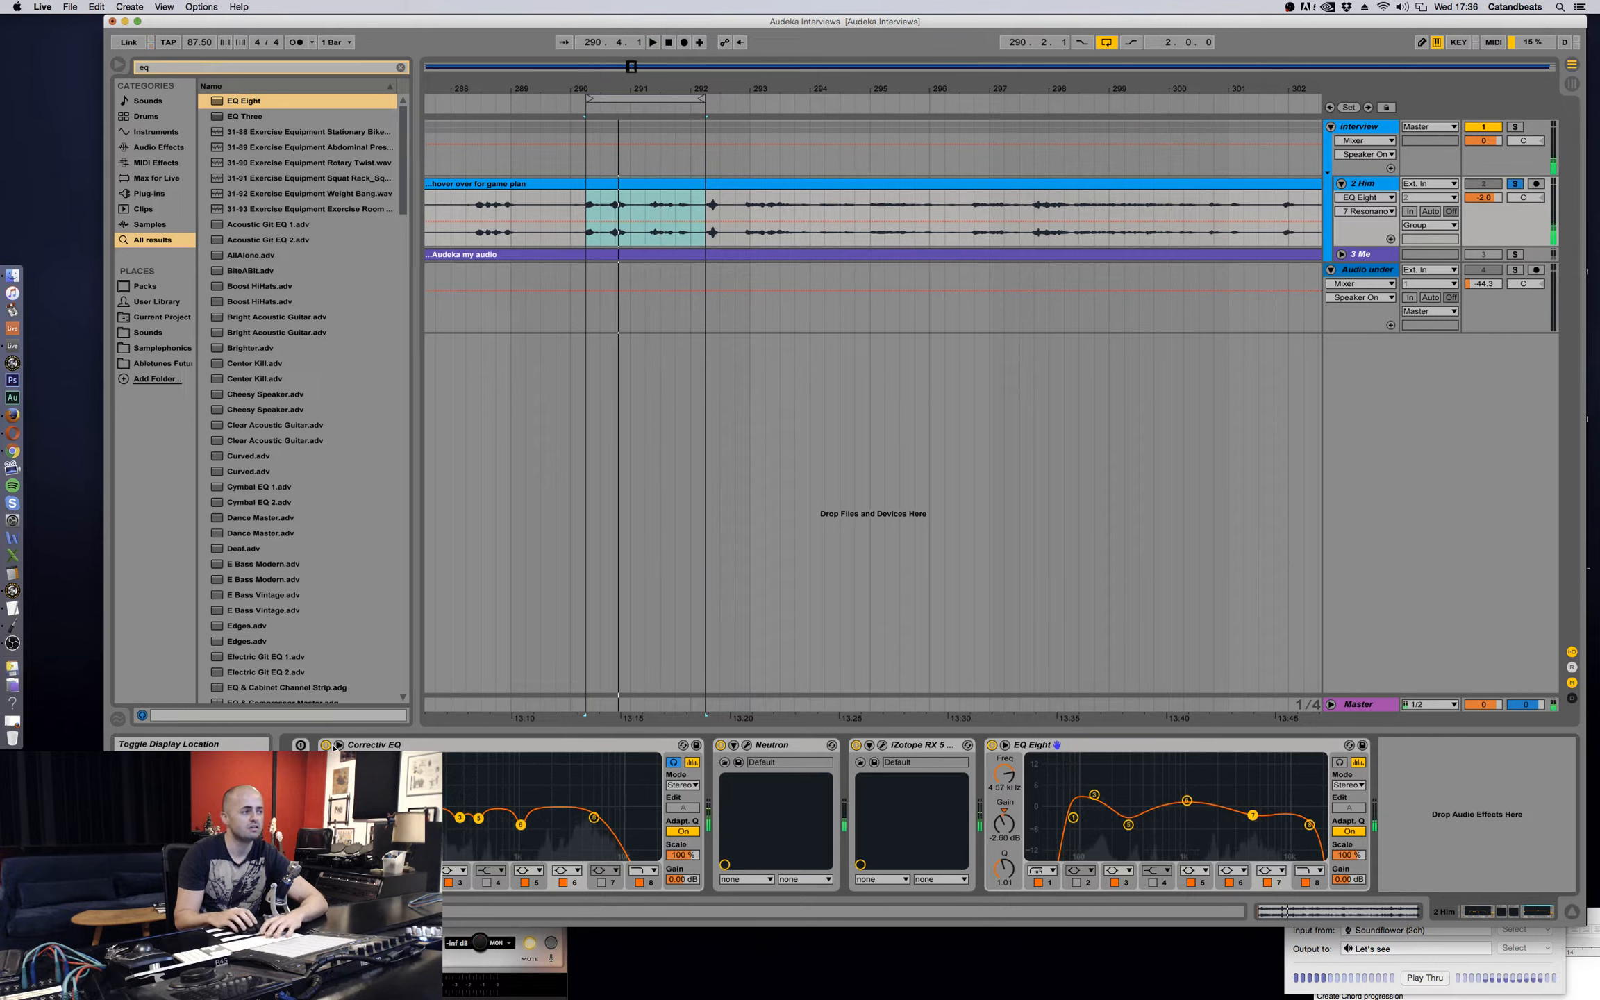
Switch off Correctiv EQ, Neutron, Dialogue De-noise and EQ Eight to hear the unprocessed voice.
{"action": "left_click", "coordinate": [326, 744]}
{"action": "left_click", "coordinate": [720, 745]}
{"action": "left_click", "coordinate": [855, 744]}
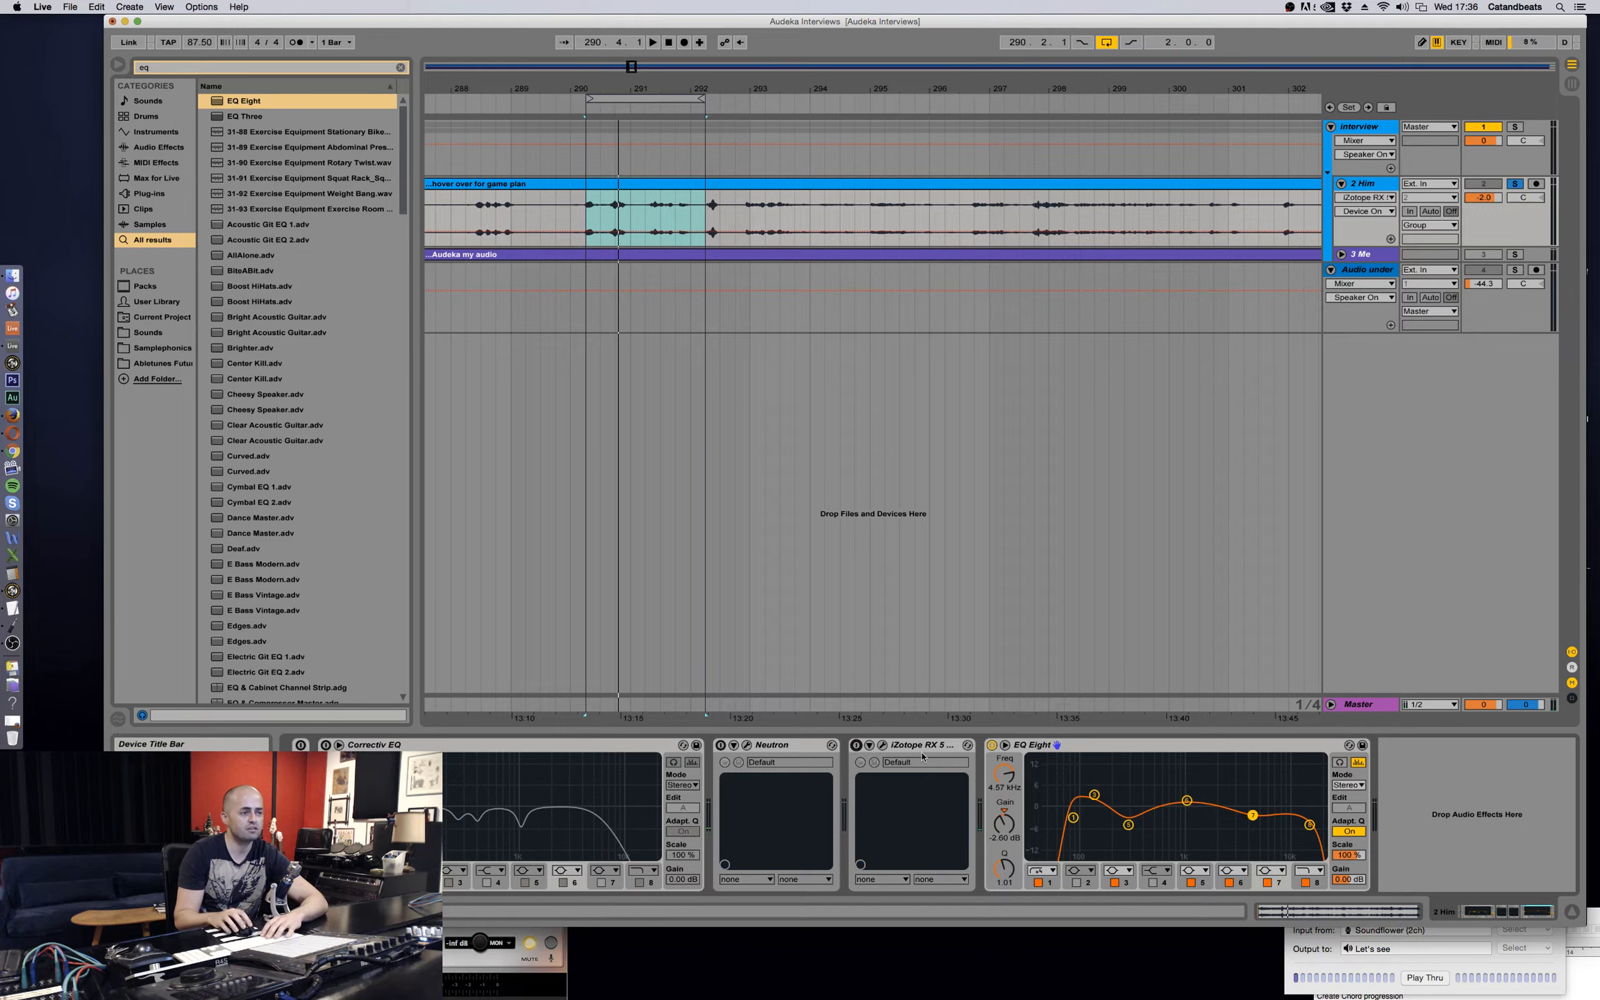
{"action": "left_click", "coordinate": [992, 745]}
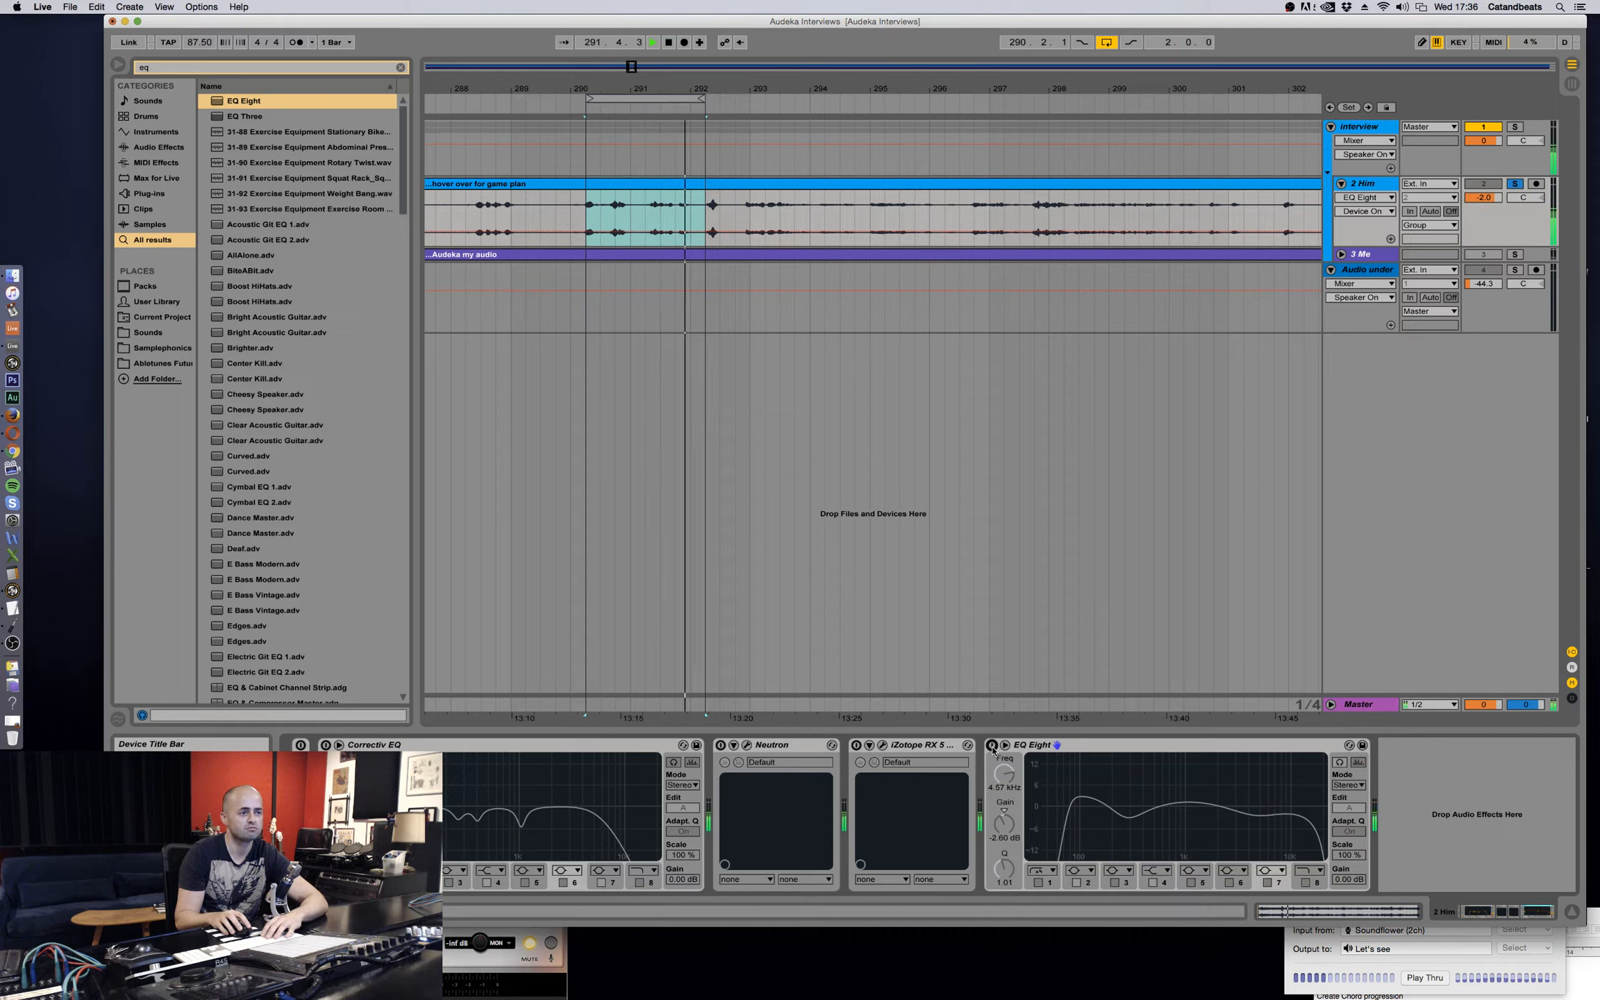
Switch EQ Eight back on, stop playback, and re-enable Dialogue De-noise, Neutron and Correctiv EQ.
{"action": "left_click", "coordinate": [991, 746]}
{"action": "key", "text": "space"}
{"action": "left_click", "coordinate": [856, 745]}
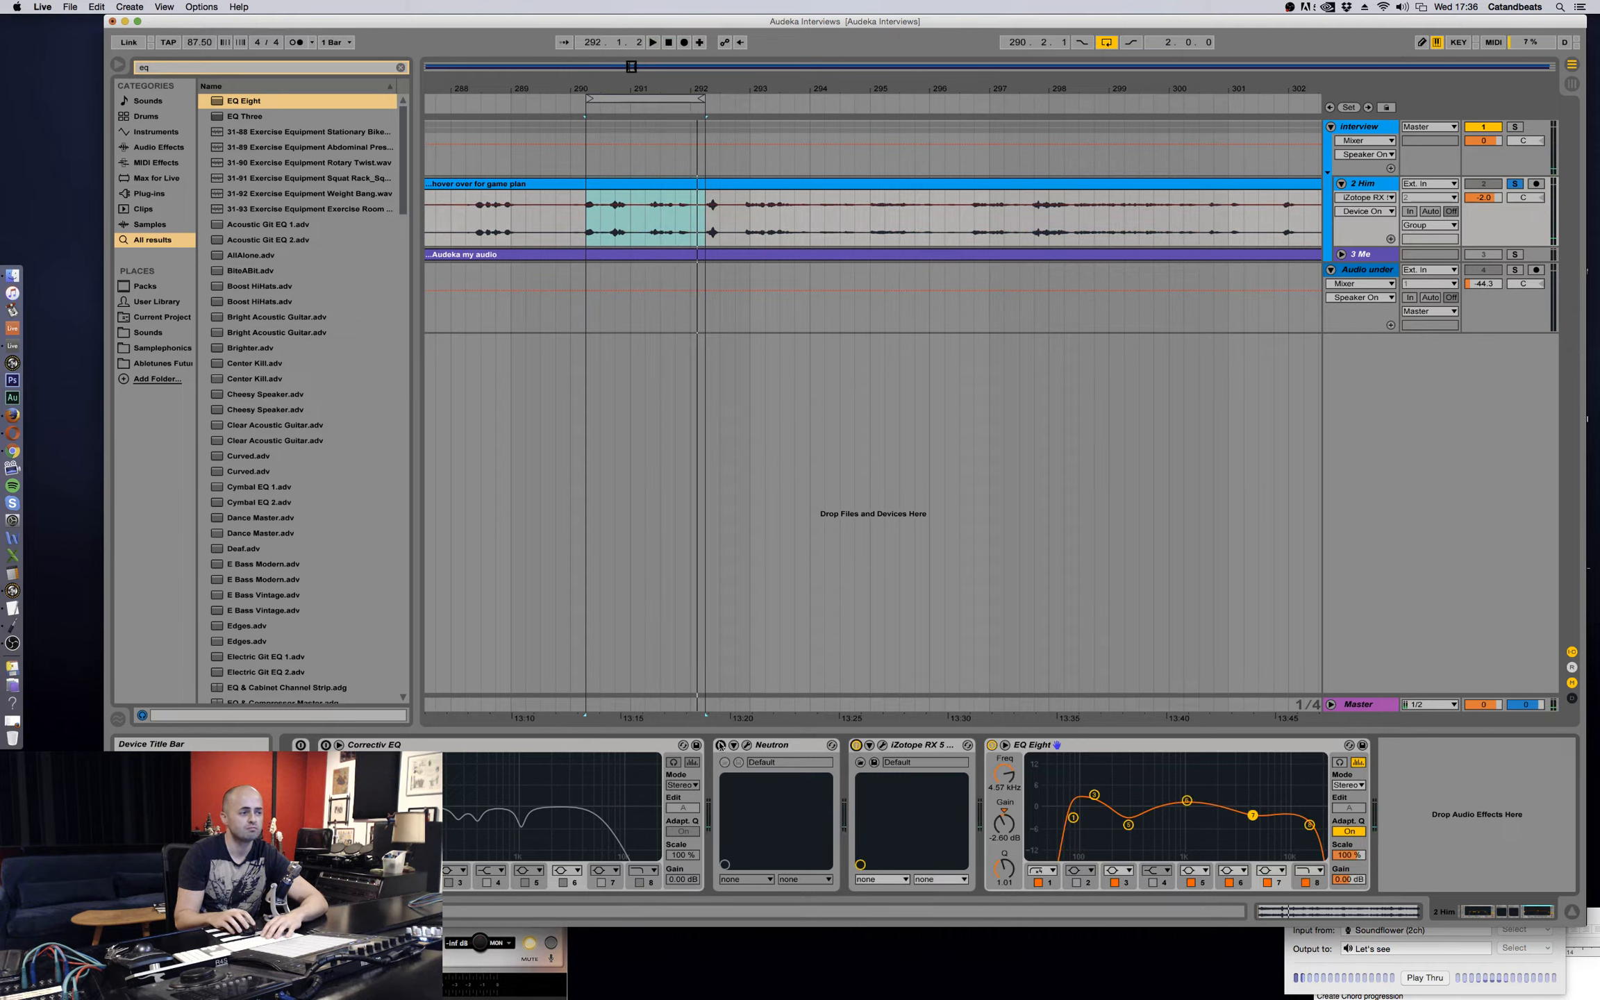
{"action": "left_click", "coordinate": [720, 745]}
{"action": "left_click", "coordinate": [325, 745]}
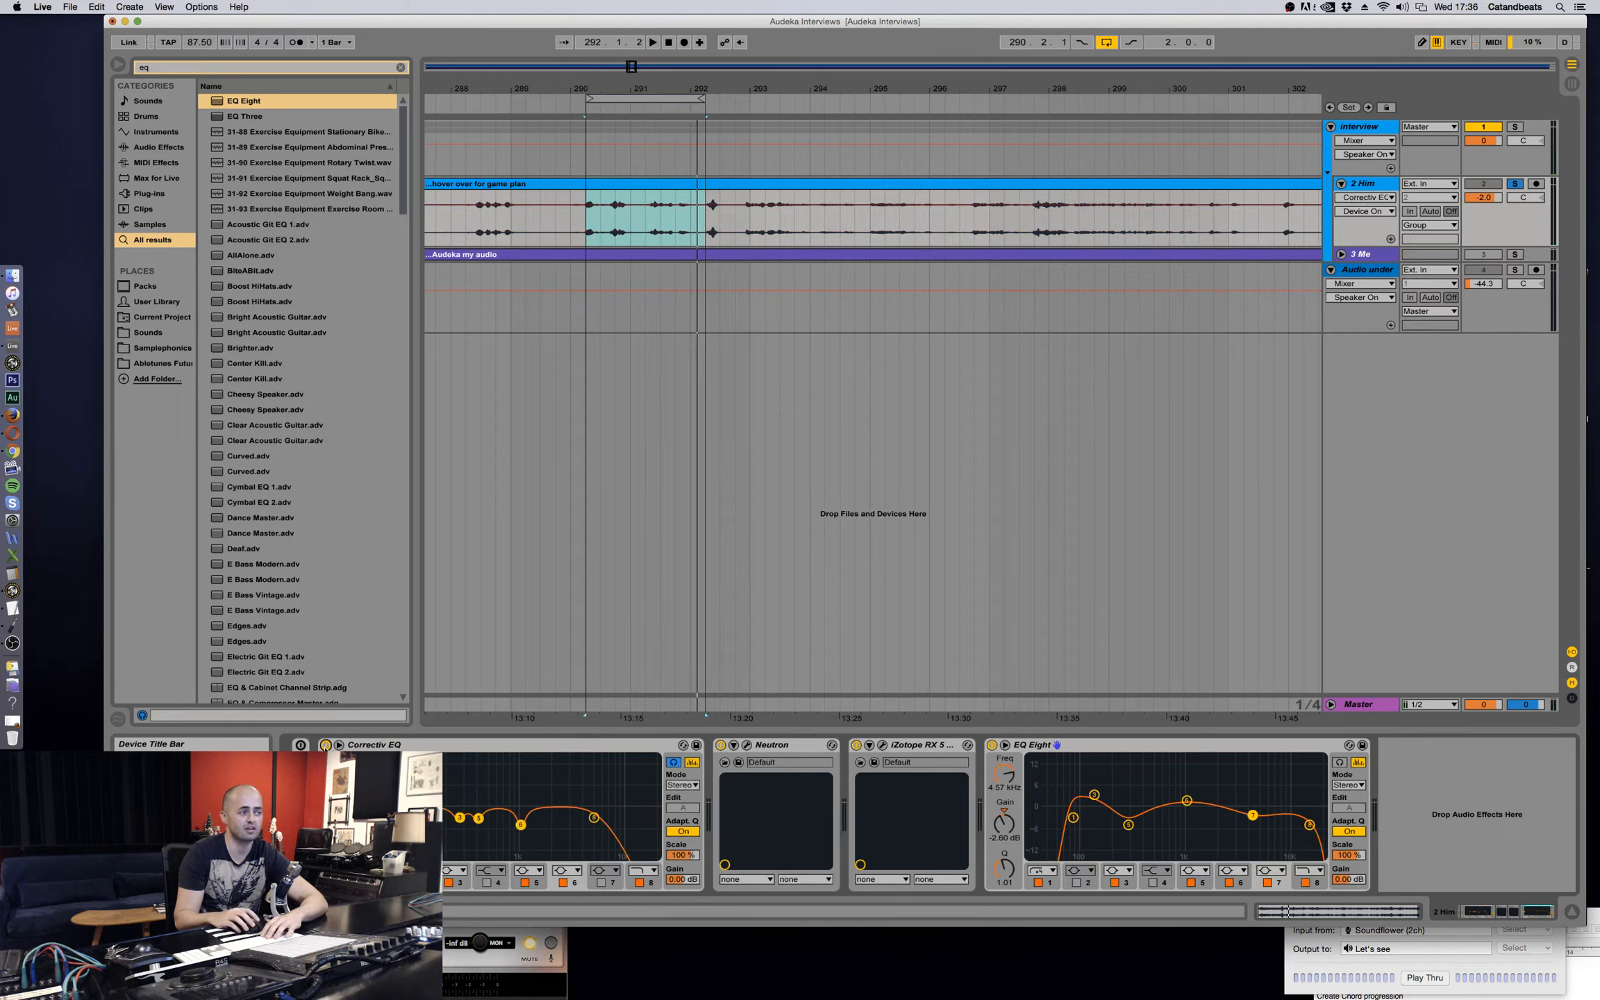
Play the loop, reduce band 7's cut to about -0.9 dB near 4.74 kHz, then stop playback.
{"action": "key", "text": "space"}
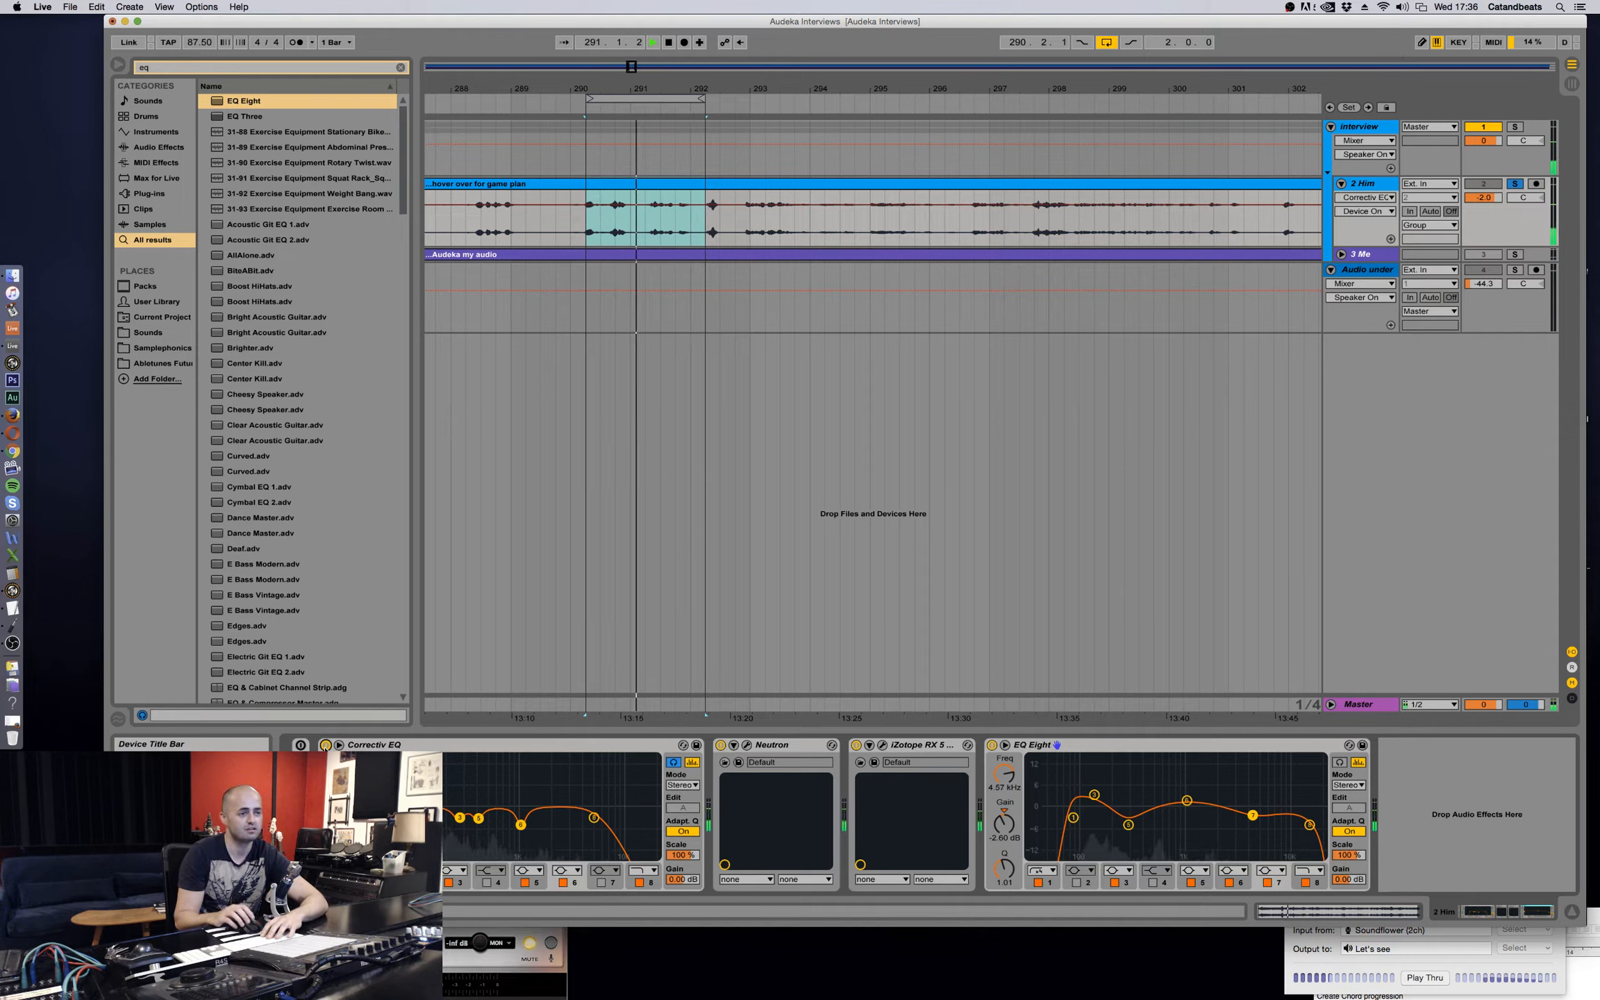
{"action": "left_click_drag", "start_coordinate": [1253, 816], "coordinate": [1254, 810]}
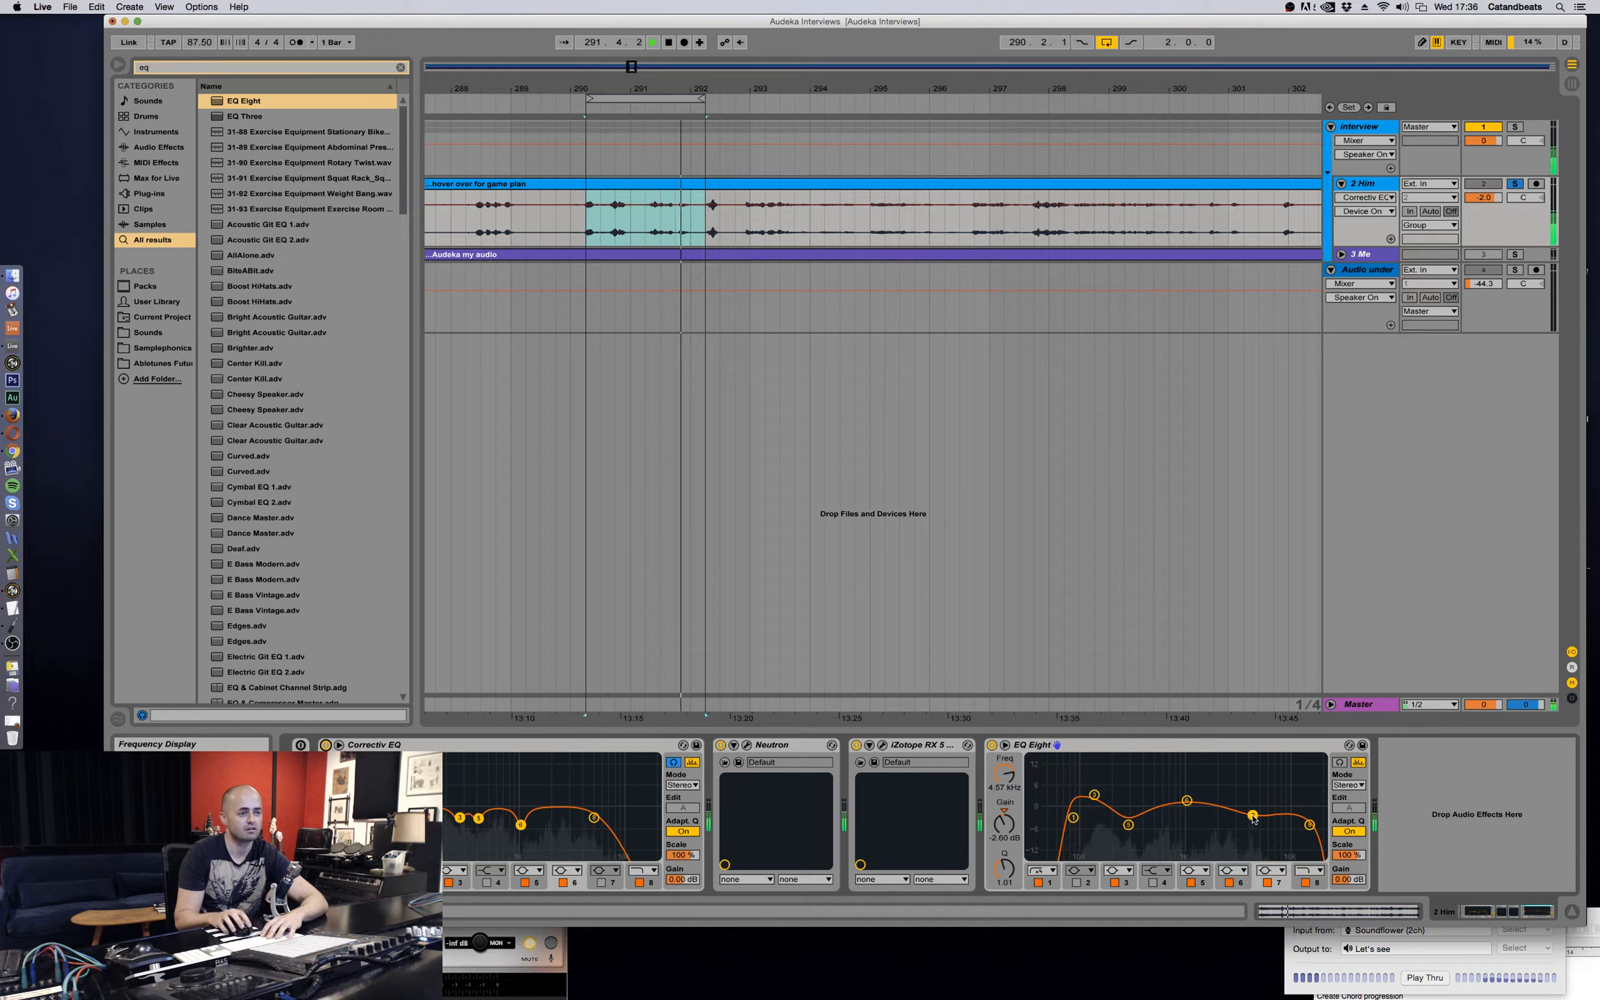
{"action": "key", "text": "space"}
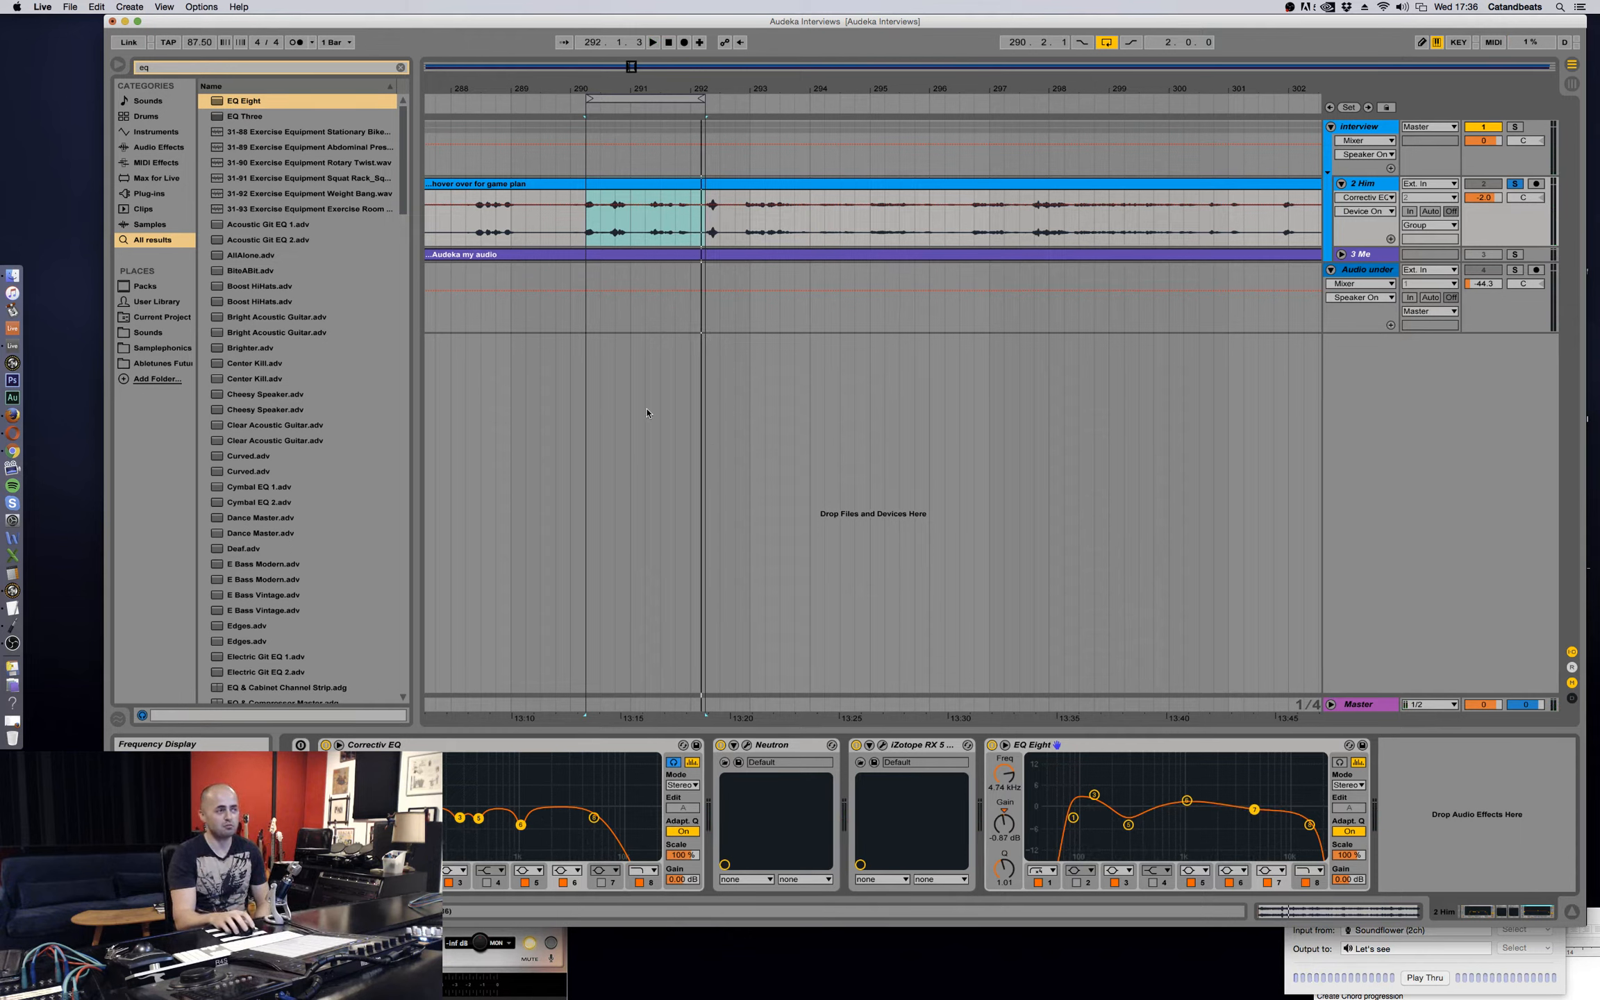
Search the browser for "compres" and add a Compressor after the final EQ Eight on the 2 Him track.
{"action": "left_click", "coordinate": [228, 68]}
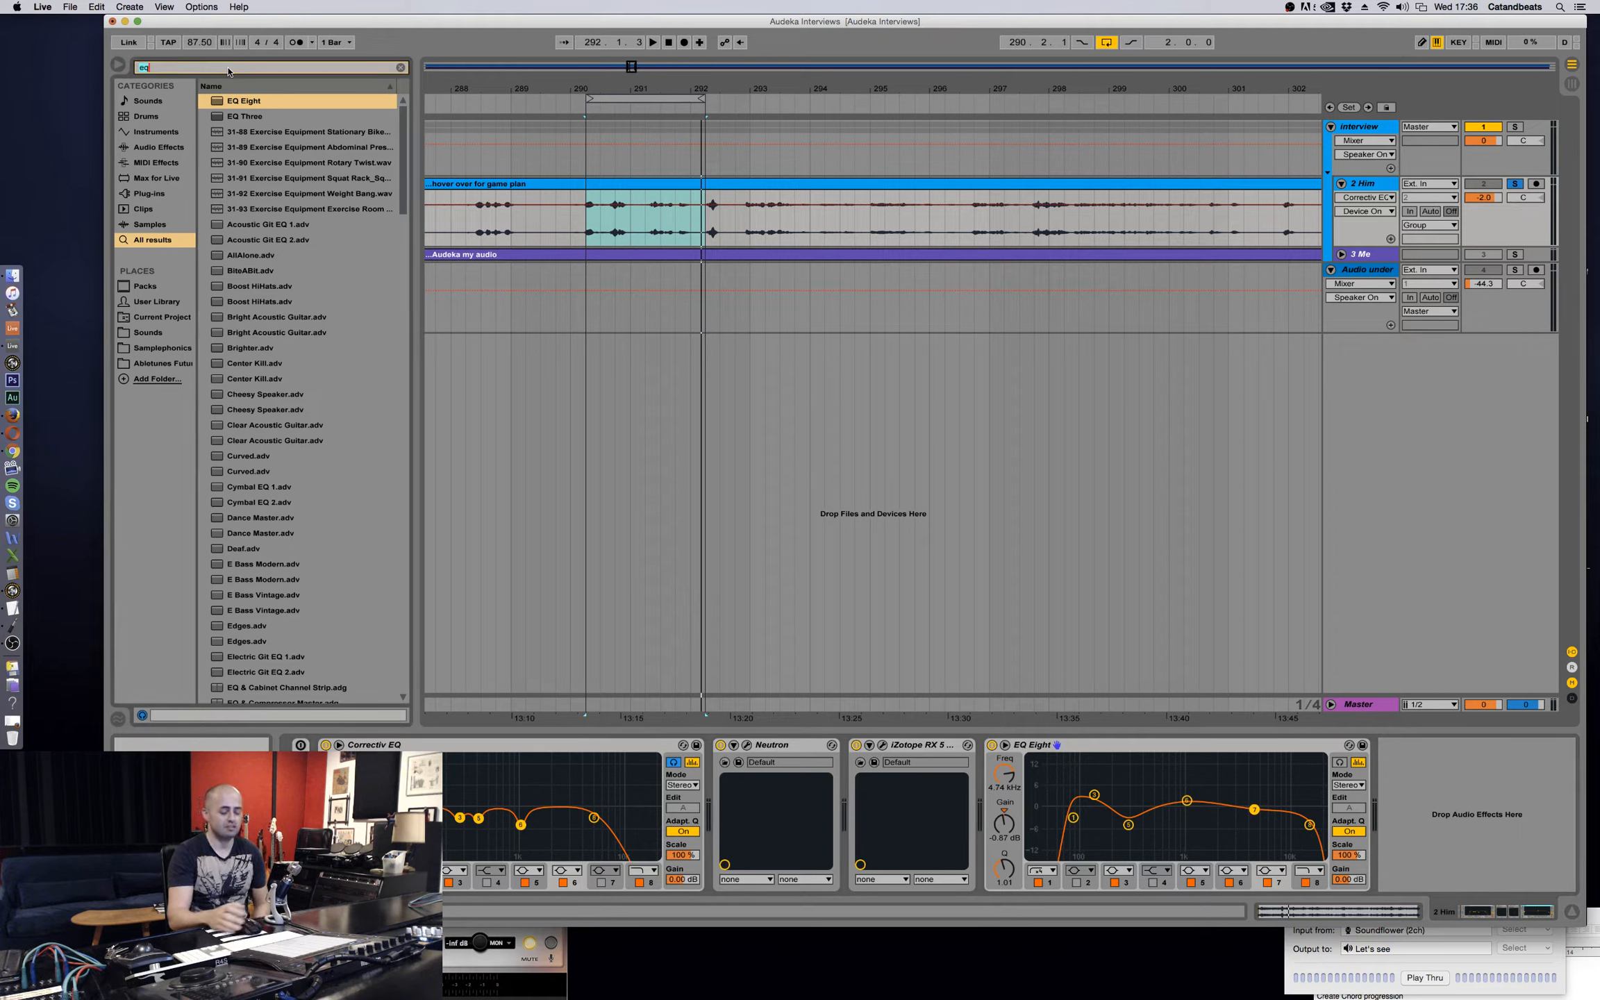
{"action": "key", "text": "BackSpace"}
{"action": "type", "text": "compres"}
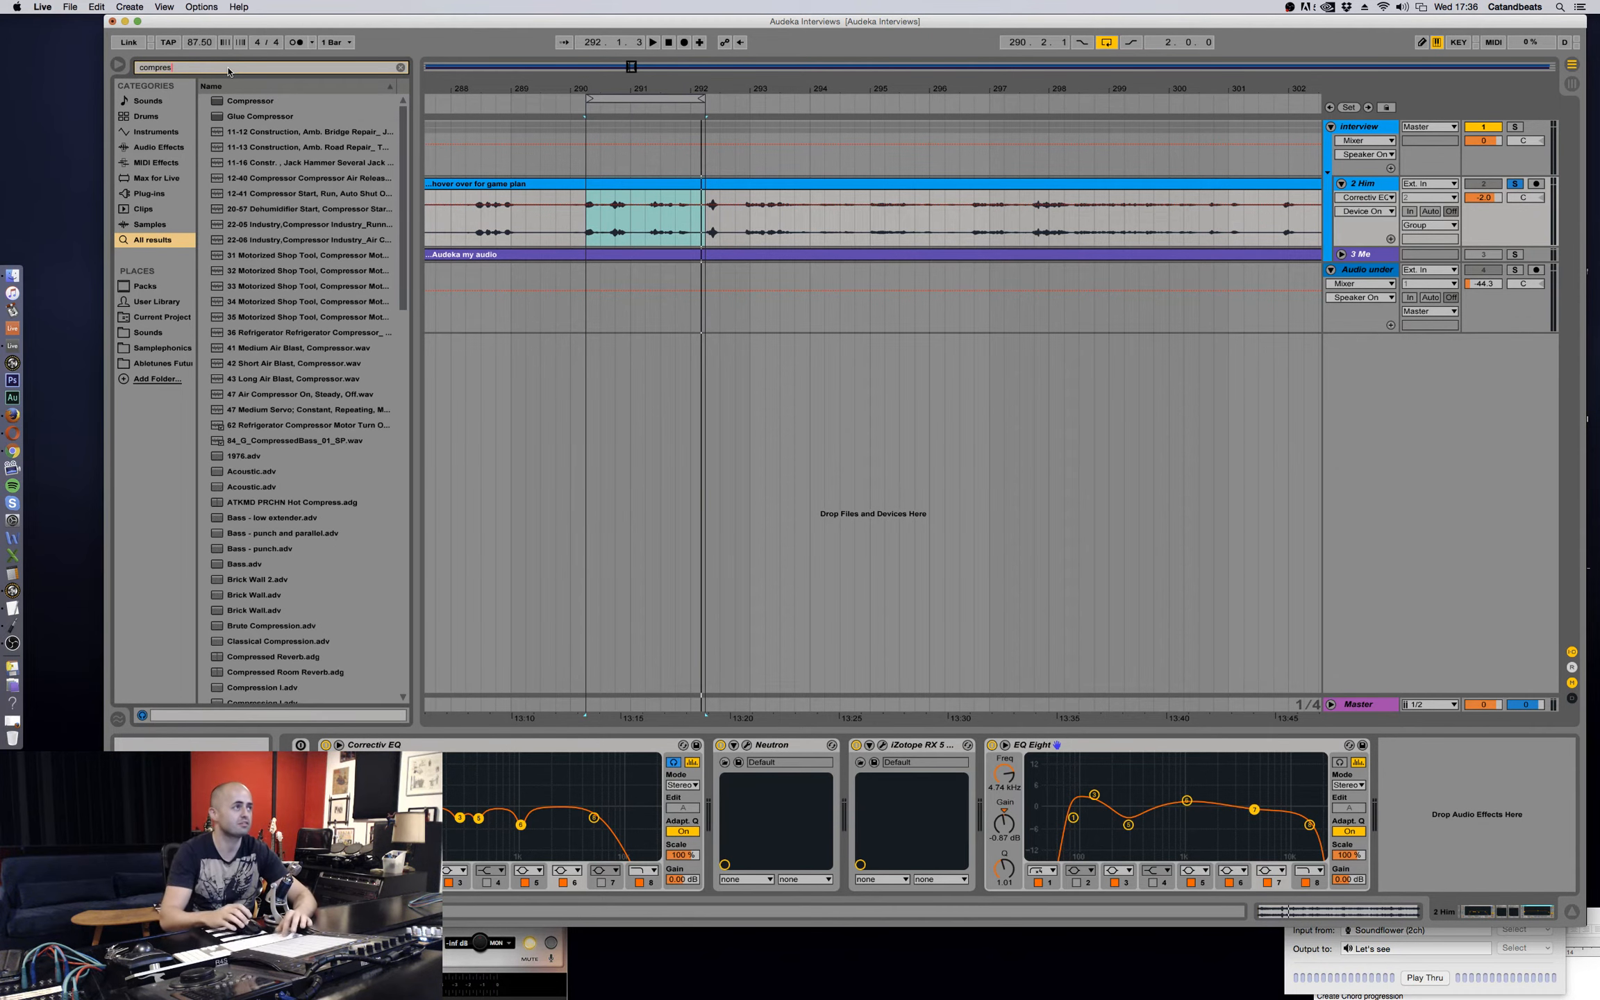
{"action": "left_click_drag", "start_coordinate": [251, 103], "coordinate": [1427, 813]}
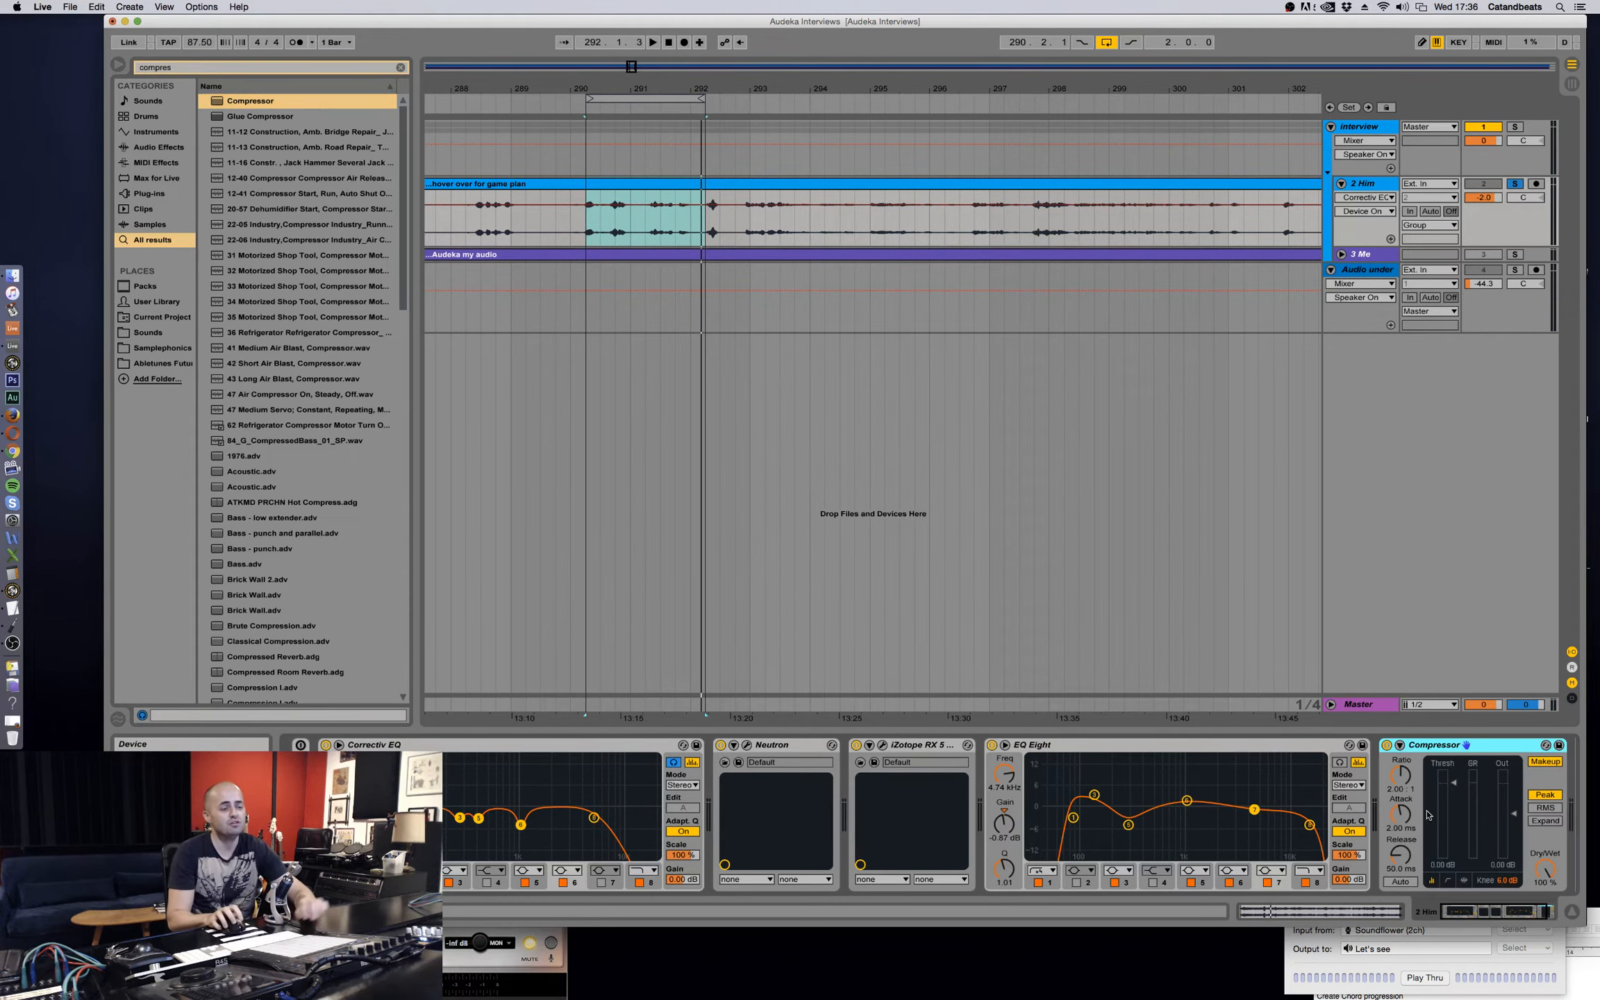
Turn off the Compressor's Makeup gain, set its detection to RMS, and switch it to the activity view.
{"action": "left_click_drag", "start_coordinate": [902, 82], "coordinate": [684, 174]}
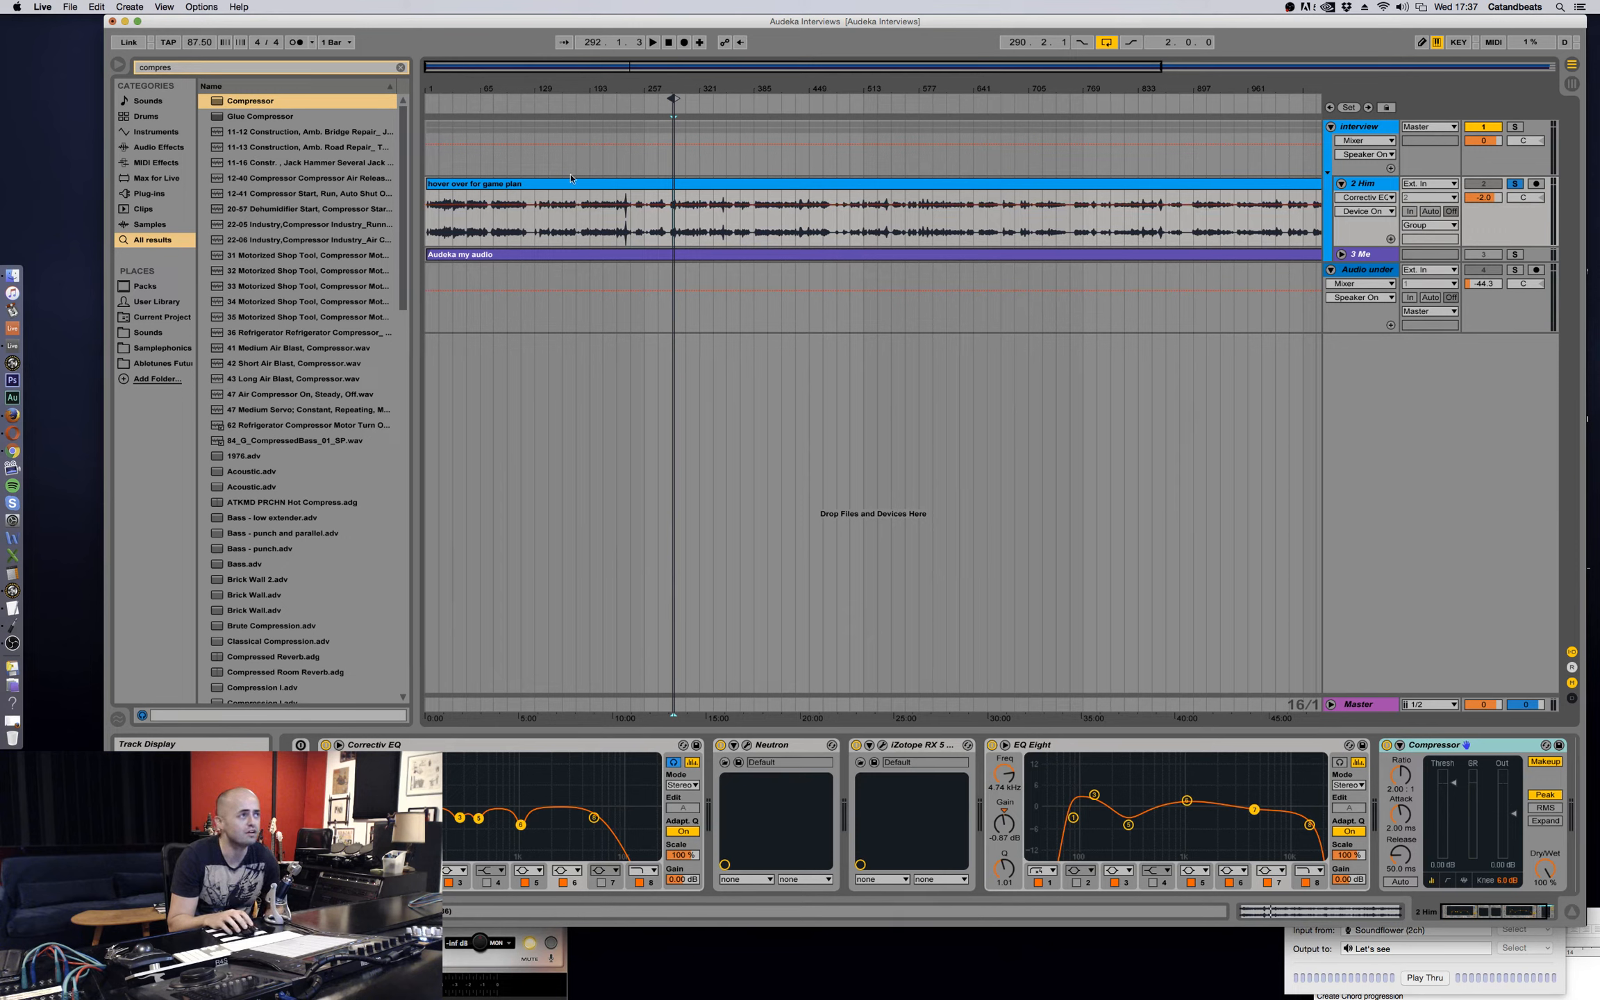
{"action": "left_click", "coordinate": [1541, 762]}
{"action": "left_click", "coordinate": [1514, 915]}
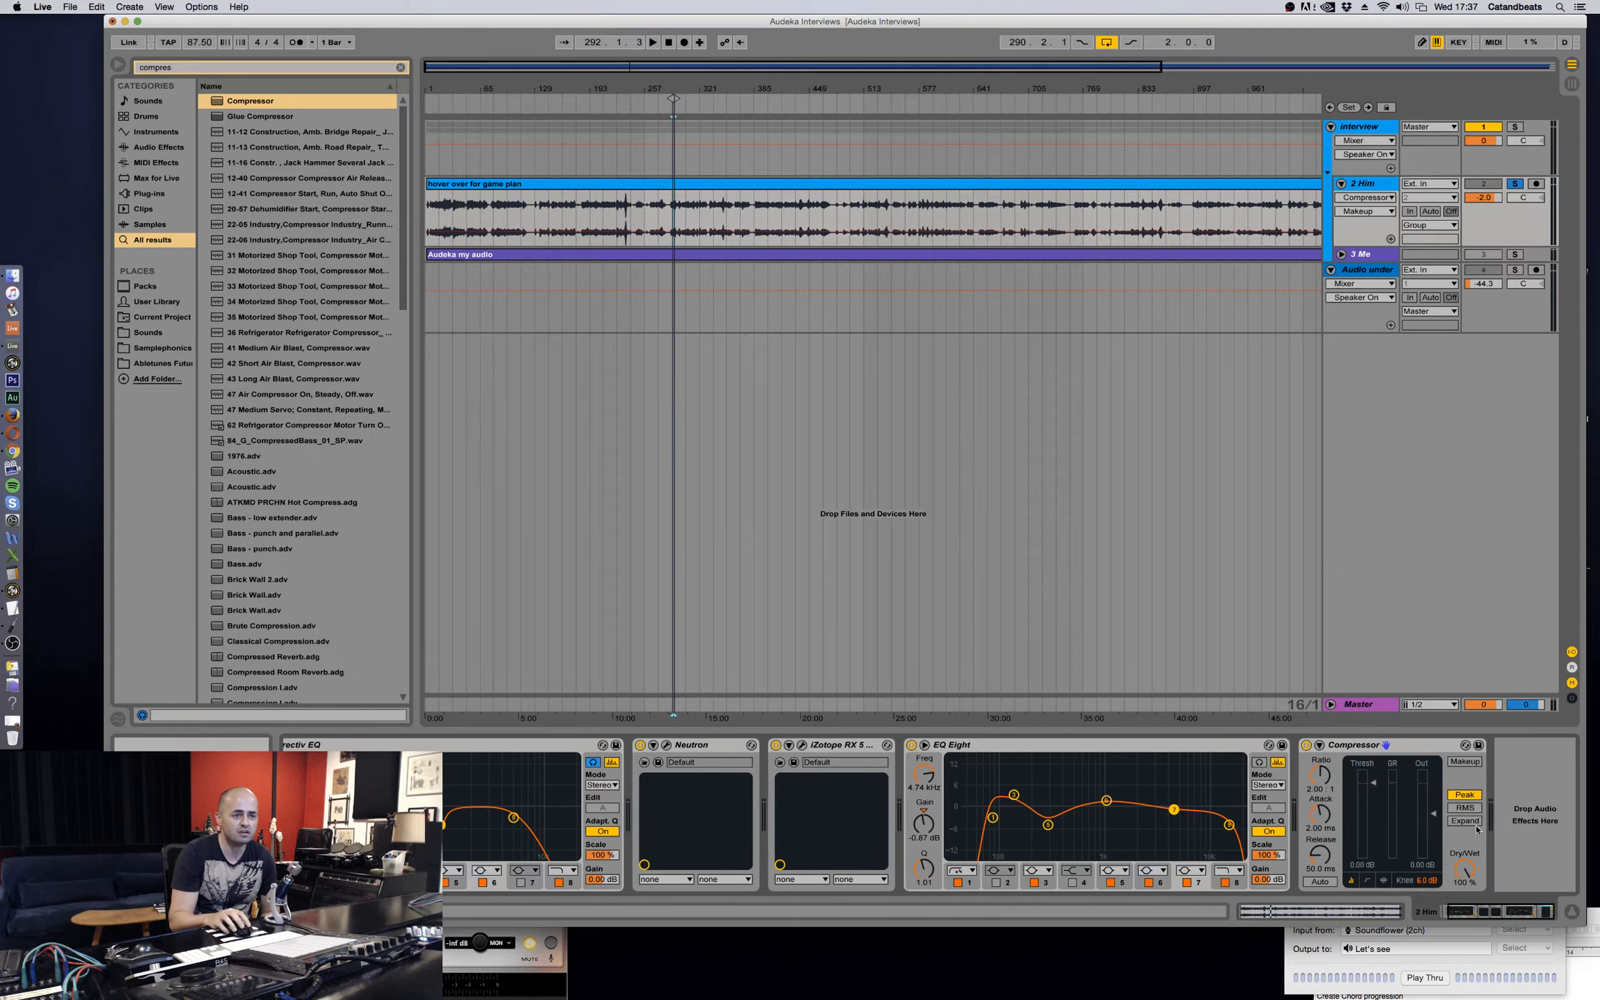
{"action": "left_click", "coordinate": [1471, 810]}
{"action": "left_click", "coordinate": [1386, 880]}
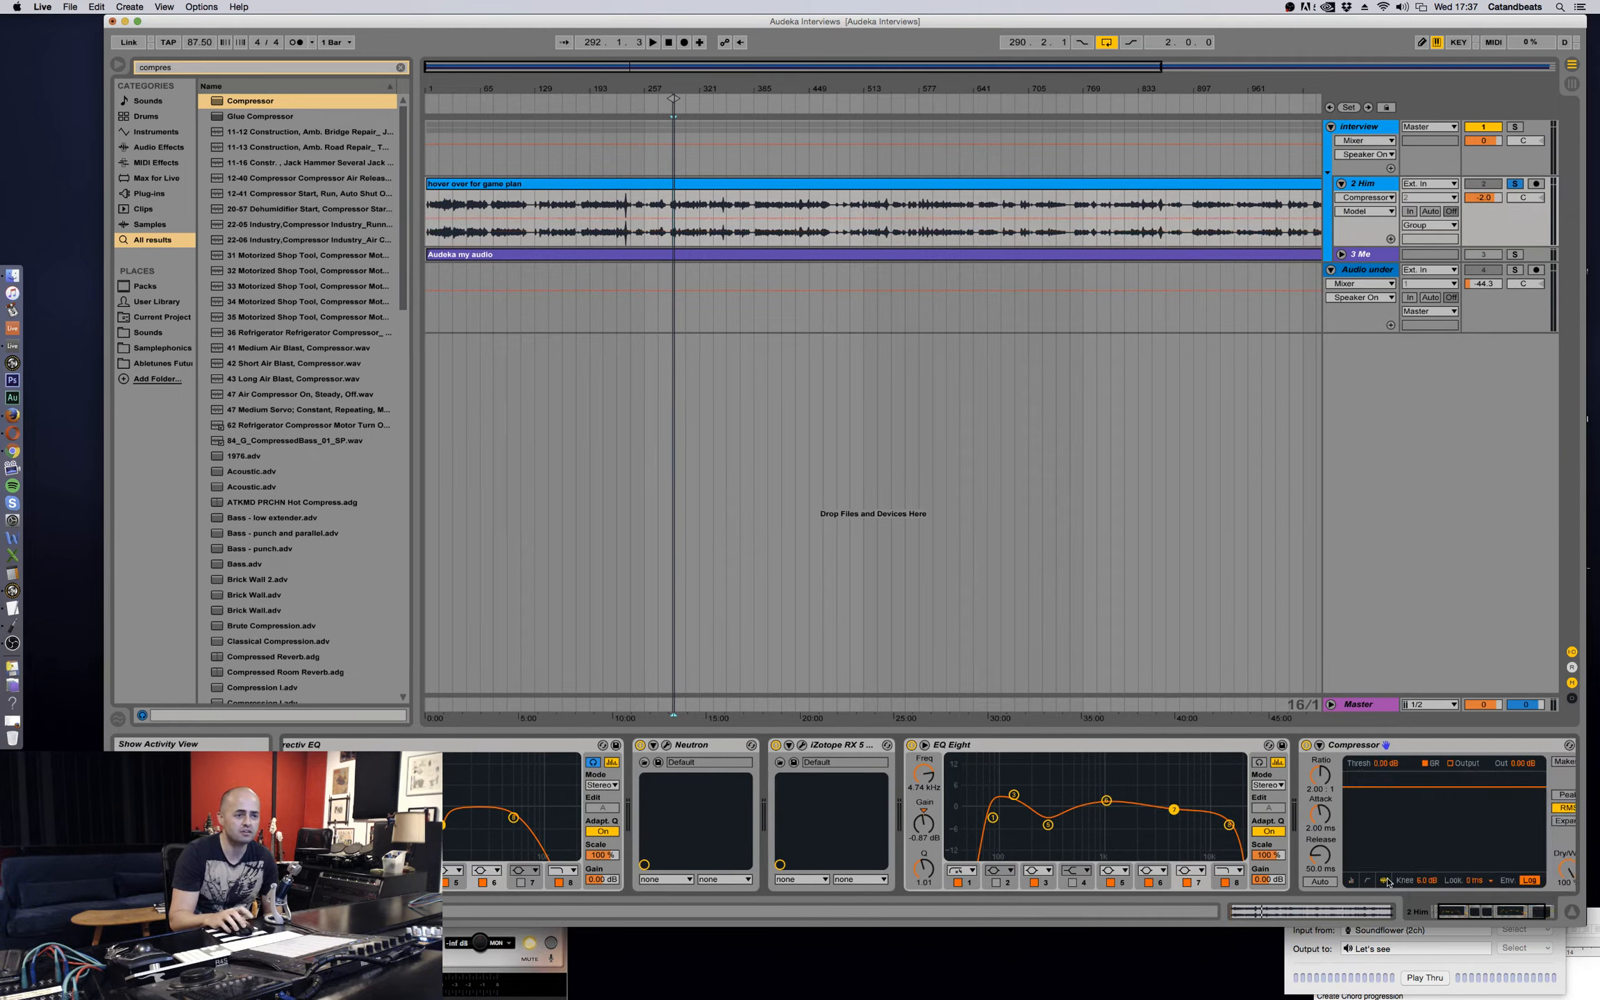
Set the Compressor's ratio to about 2.63:1 and its attack to about 1.52 ms.
{"action": "left_click", "coordinate": [1503, 914]}
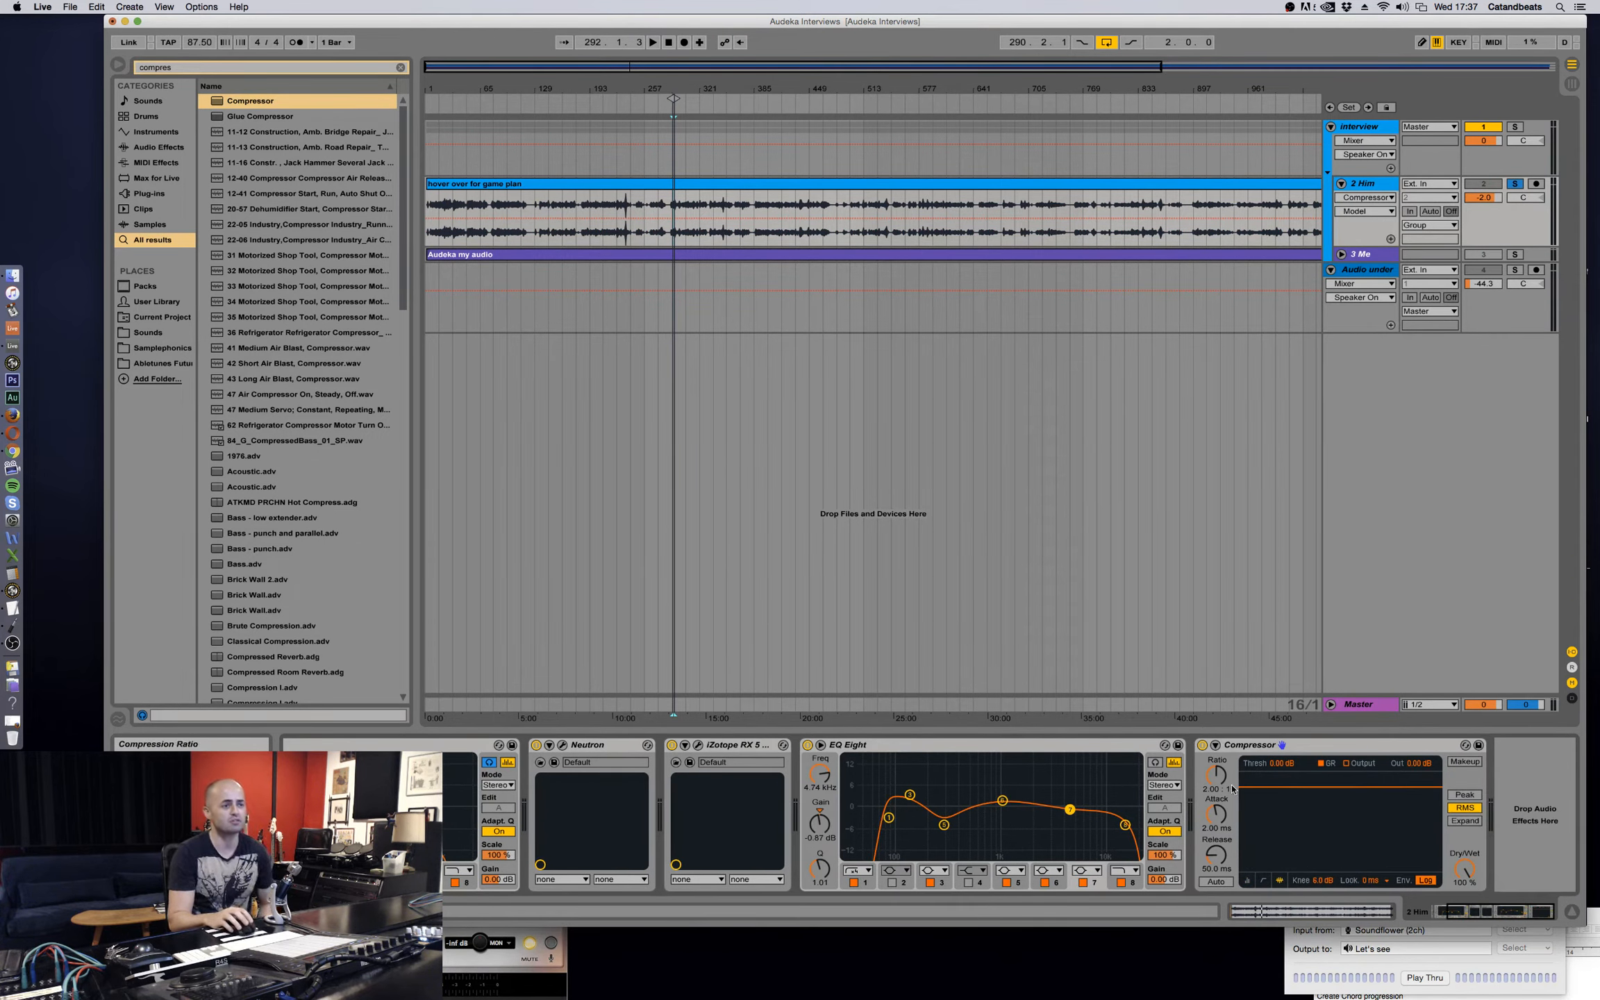
{"action": "left_click_drag", "start_coordinate": [1213, 787], "coordinate": [1212, 781]}
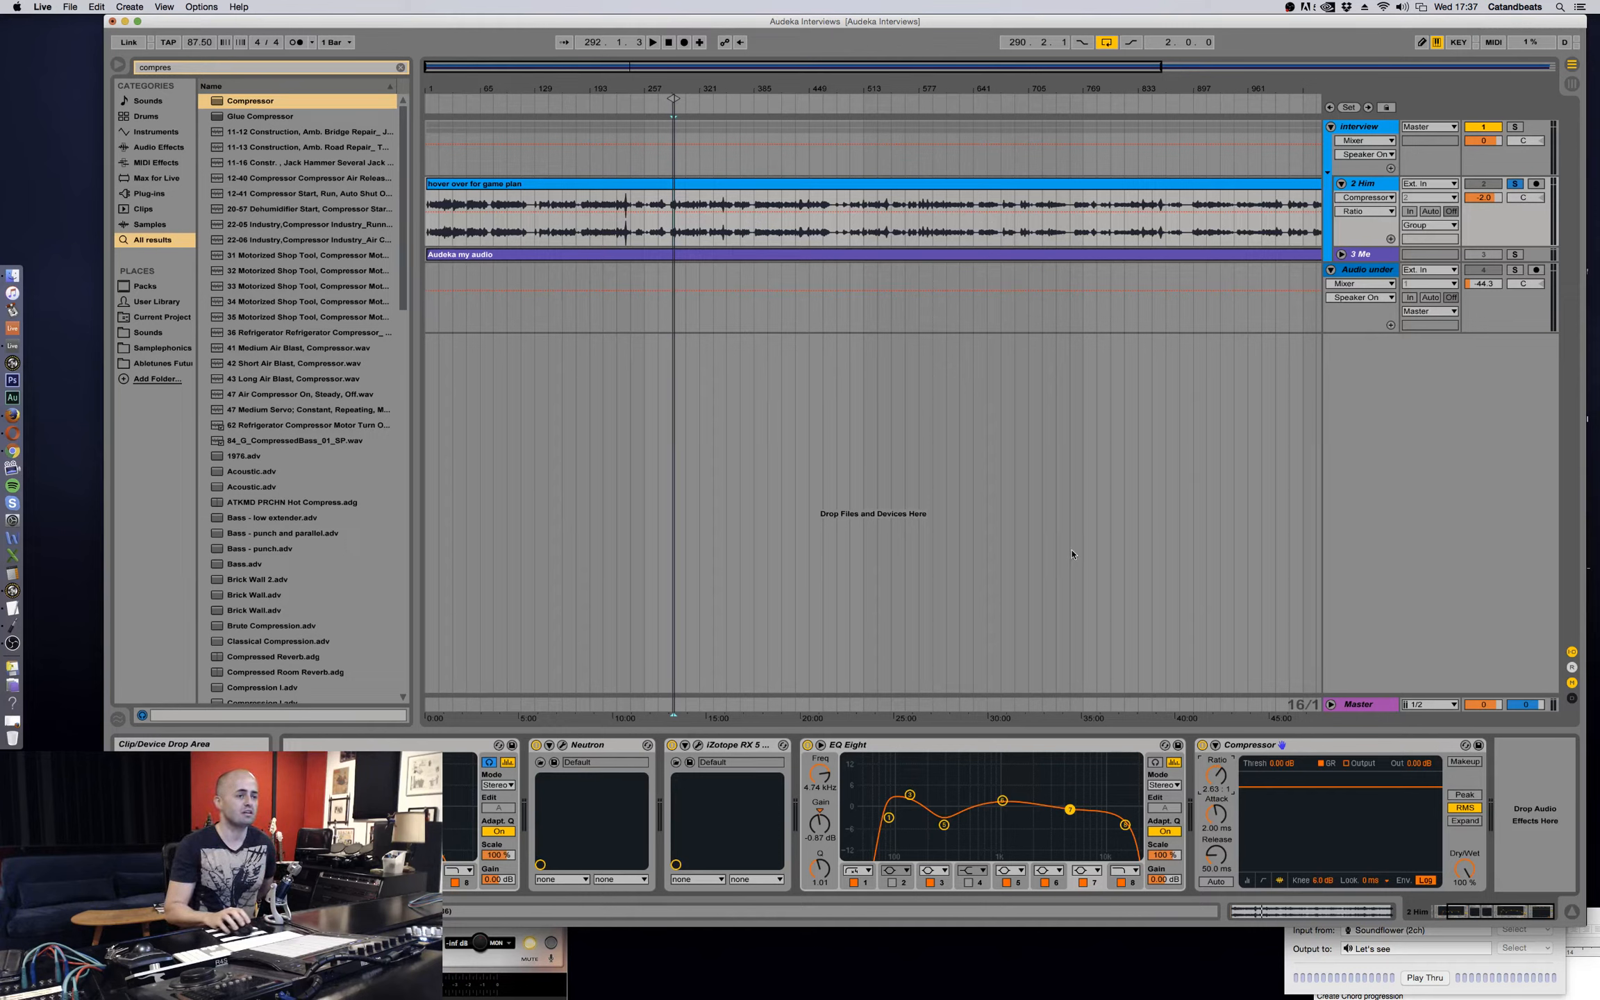
{"action": "left_click_drag", "start_coordinate": [1215, 816], "coordinate": [1216, 833]}
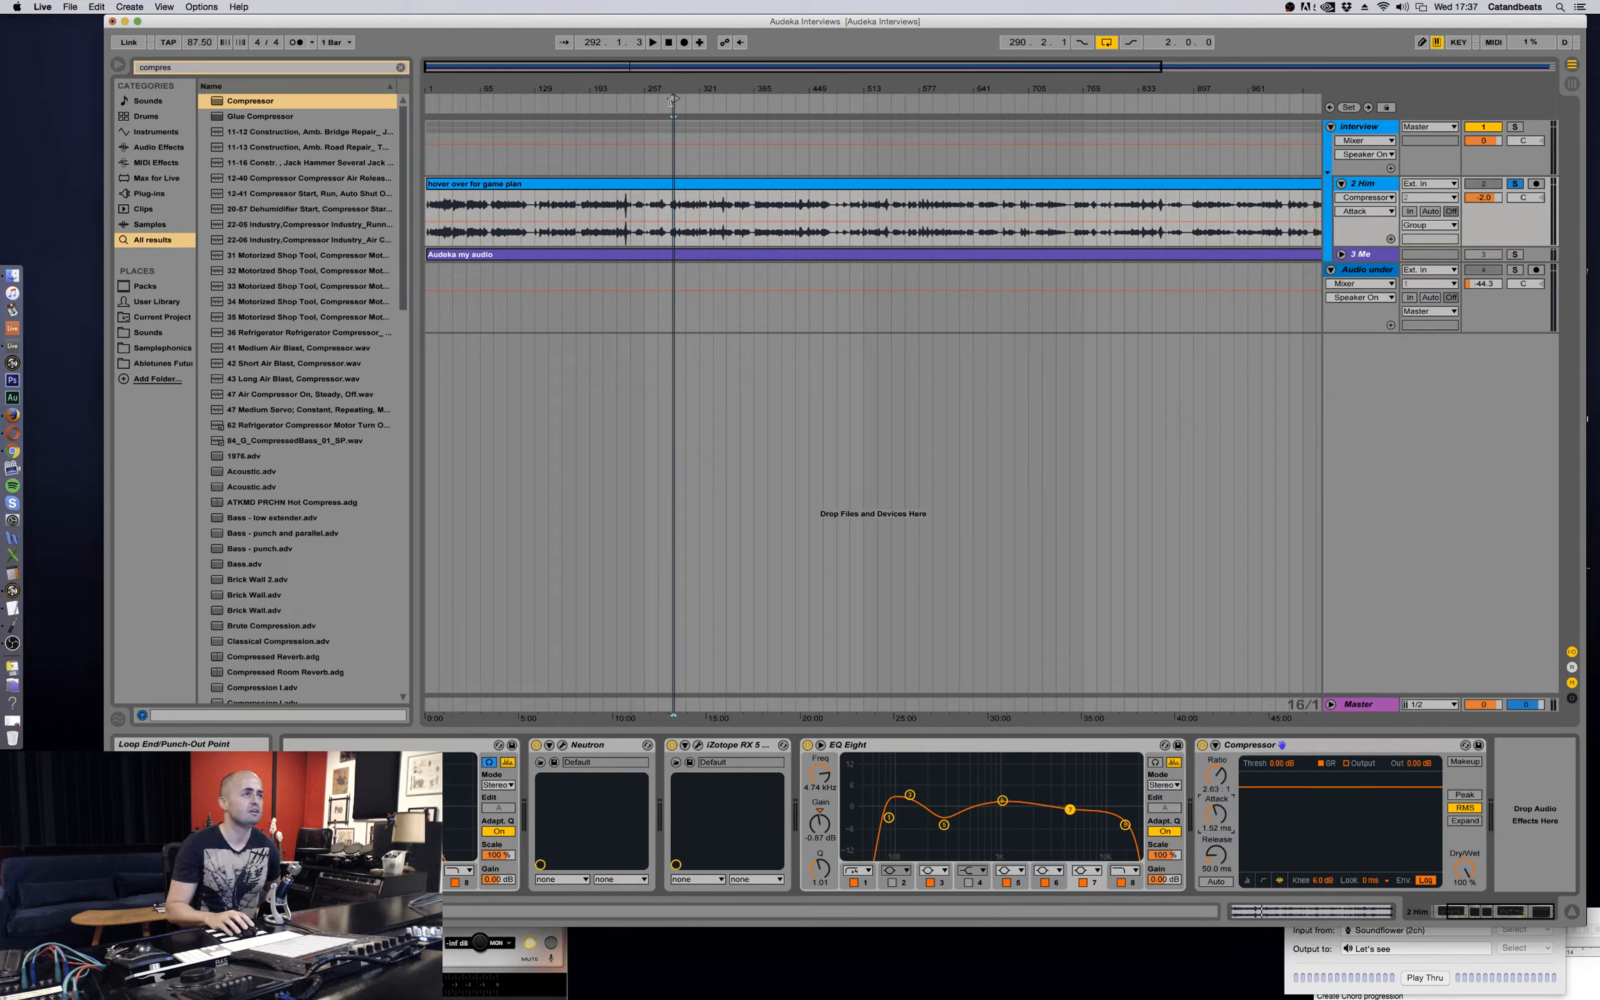
Move the loop region to the early part of the recording, starting at bar 25 with a length of 96 bars.
{"action": "left_click_drag", "start_coordinate": [672, 99], "coordinate": [602, 116]}
{"action": "key", "text": "space"}
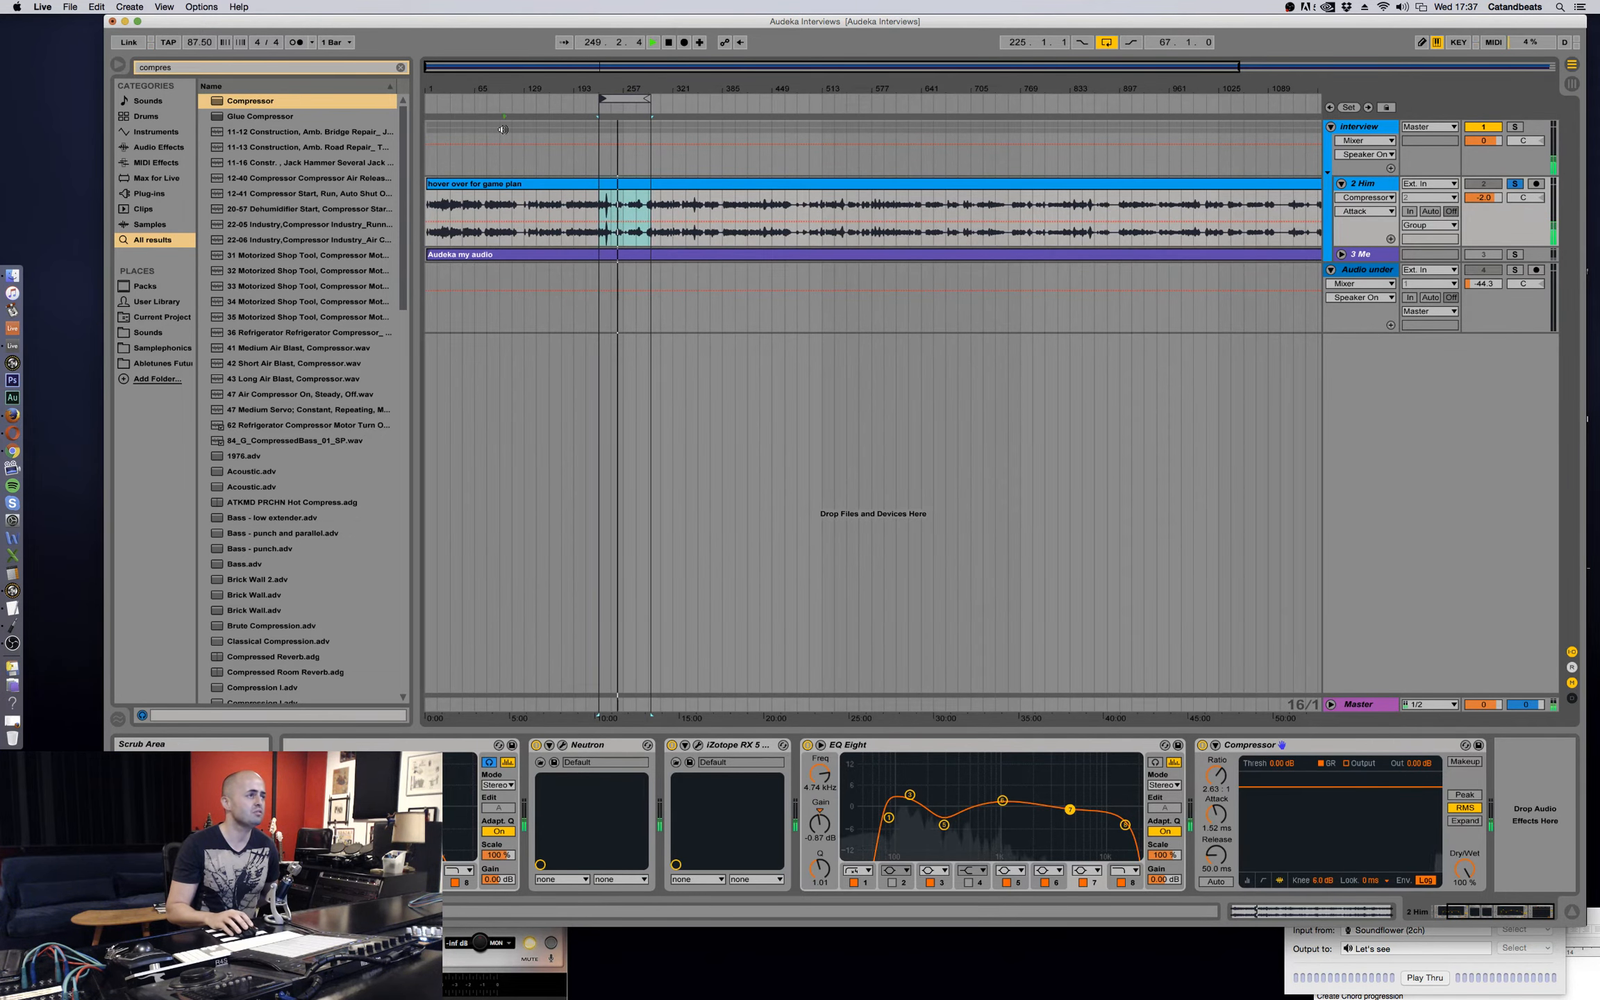
{"action": "left_click_drag", "start_coordinate": [619, 100], "coordinate": [473, 98]}
{"action": "key", "text": "space"}
{"action": "left_click", "coordinate": [459, 98]}
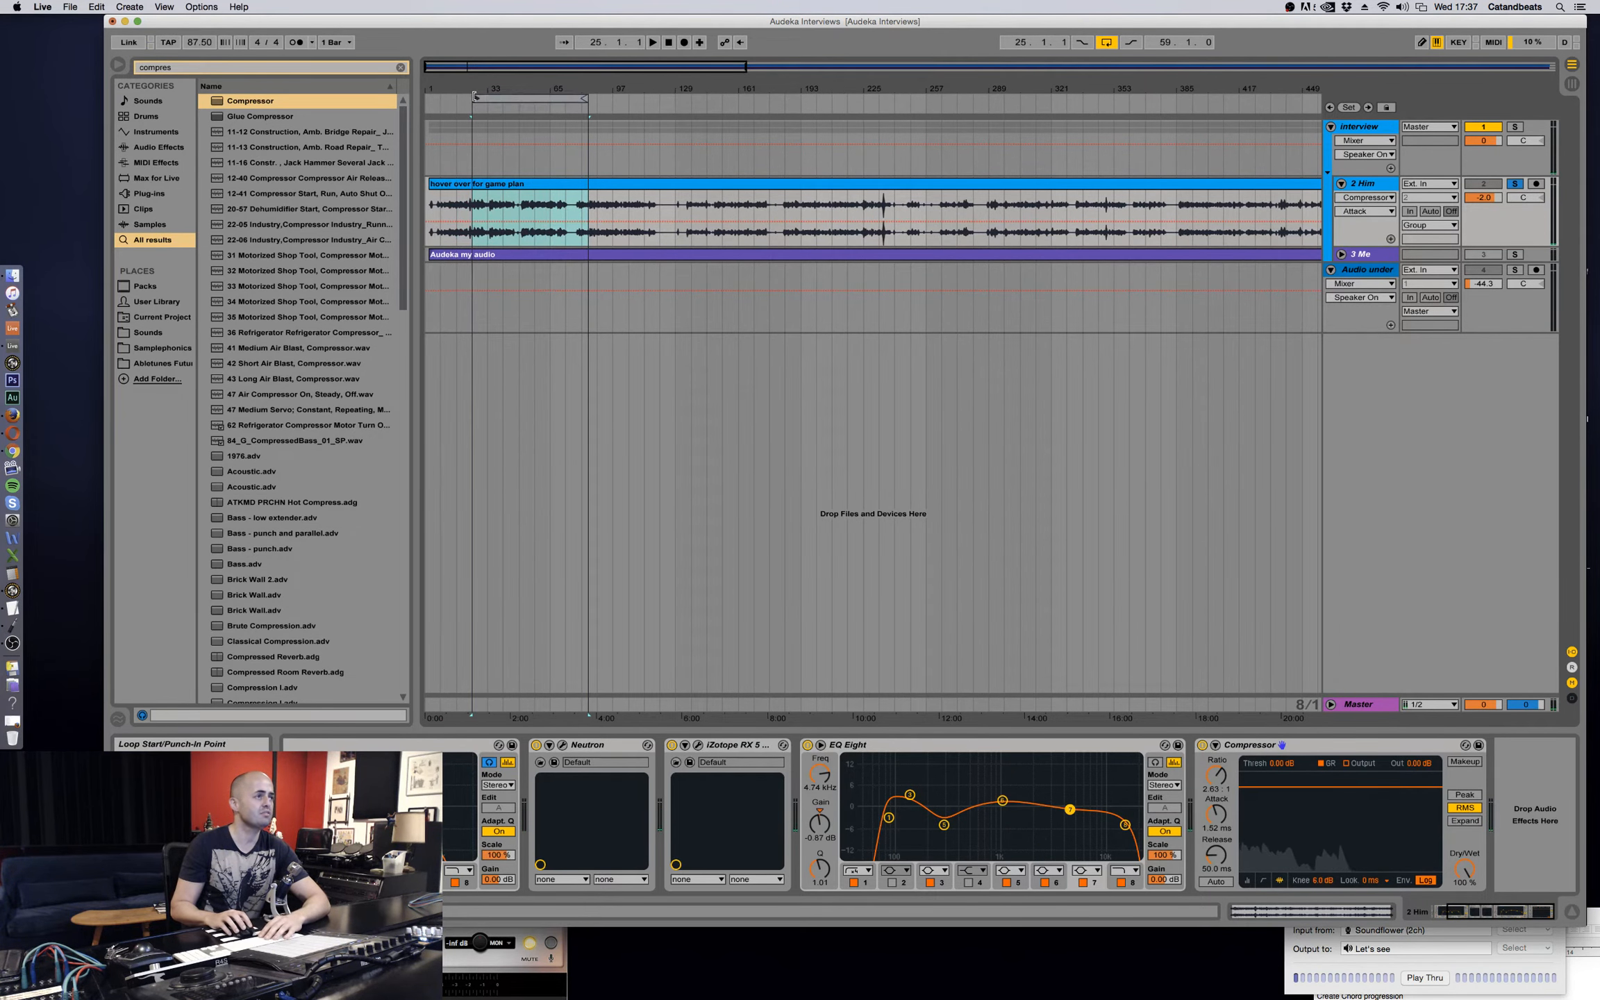
{"action": "left_click_drag", "start_coordinate": [588, 99], "coordinate": [658, 105]}
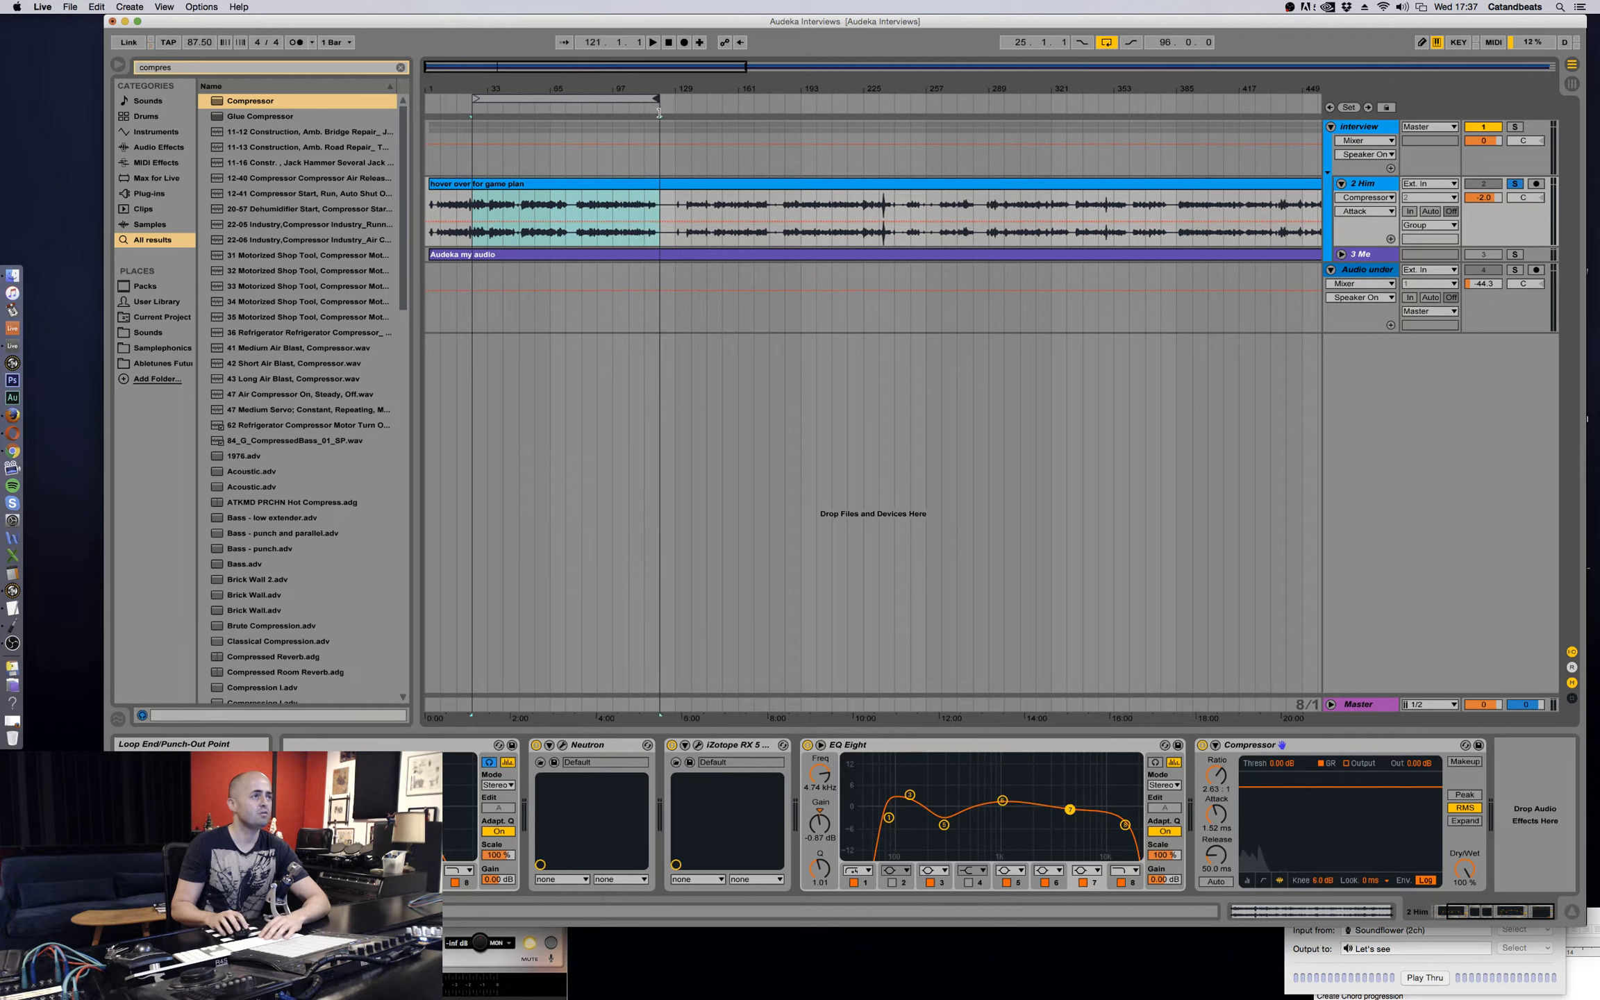
Play from bar 25, lower the Compressor's threshold to about -28.2 dB, and check the passage near bar 154.
{"action": "left_click", "coordinate": [686, 235]}
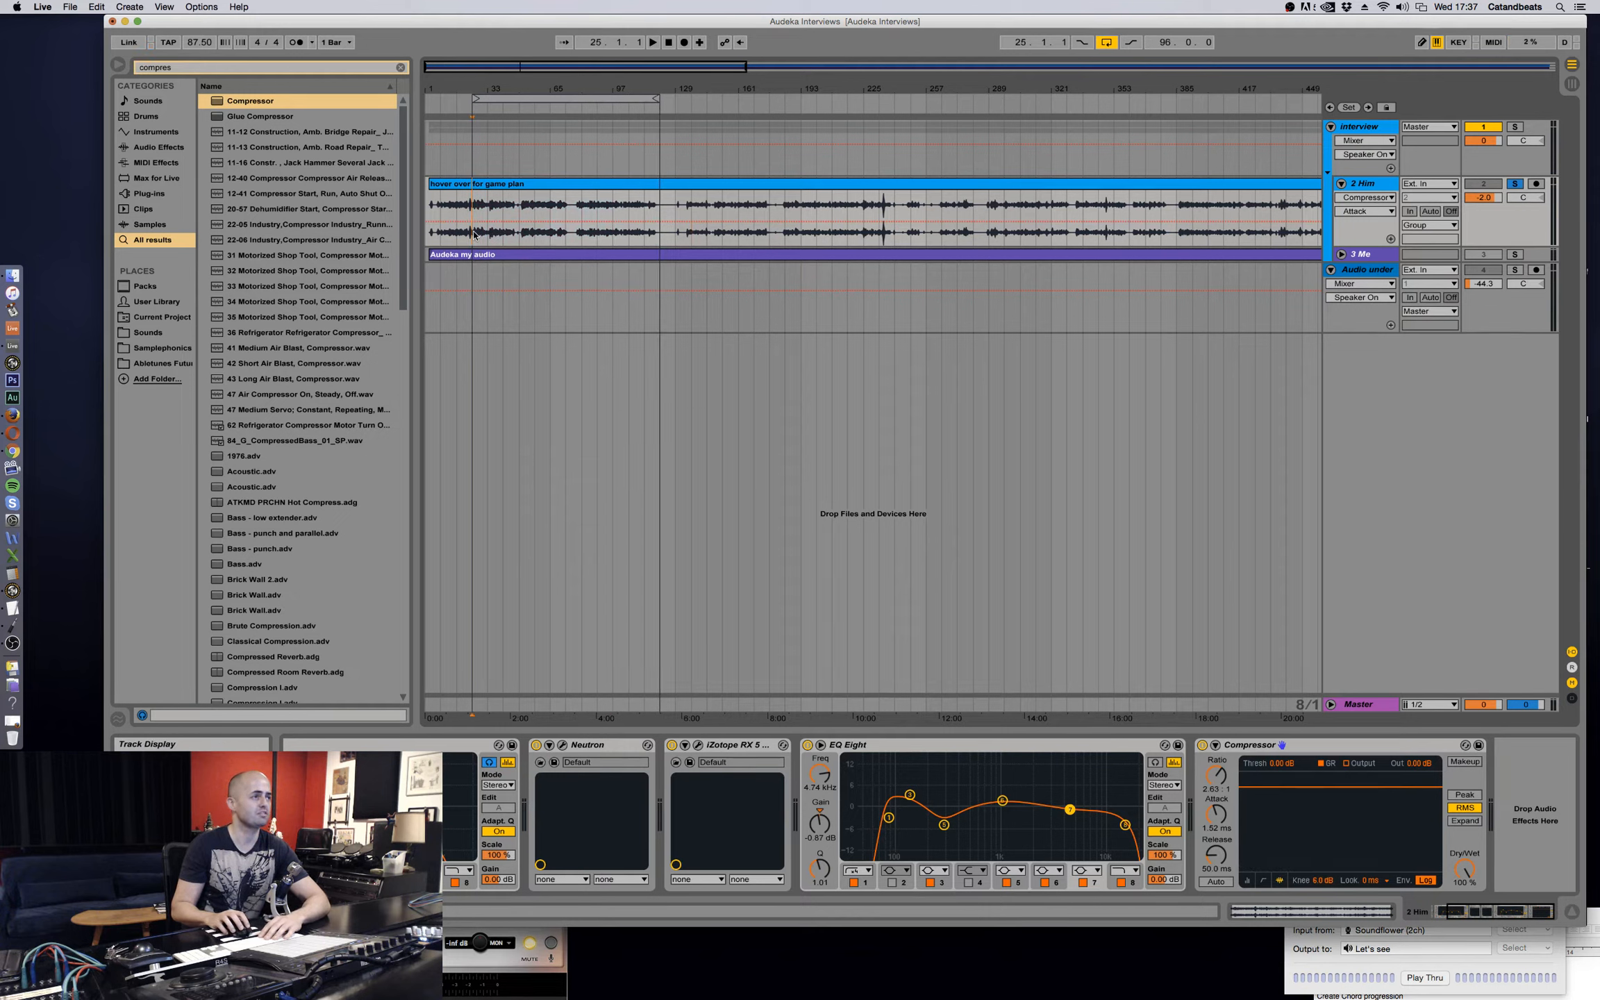
{"action": "key", "text": "space"}
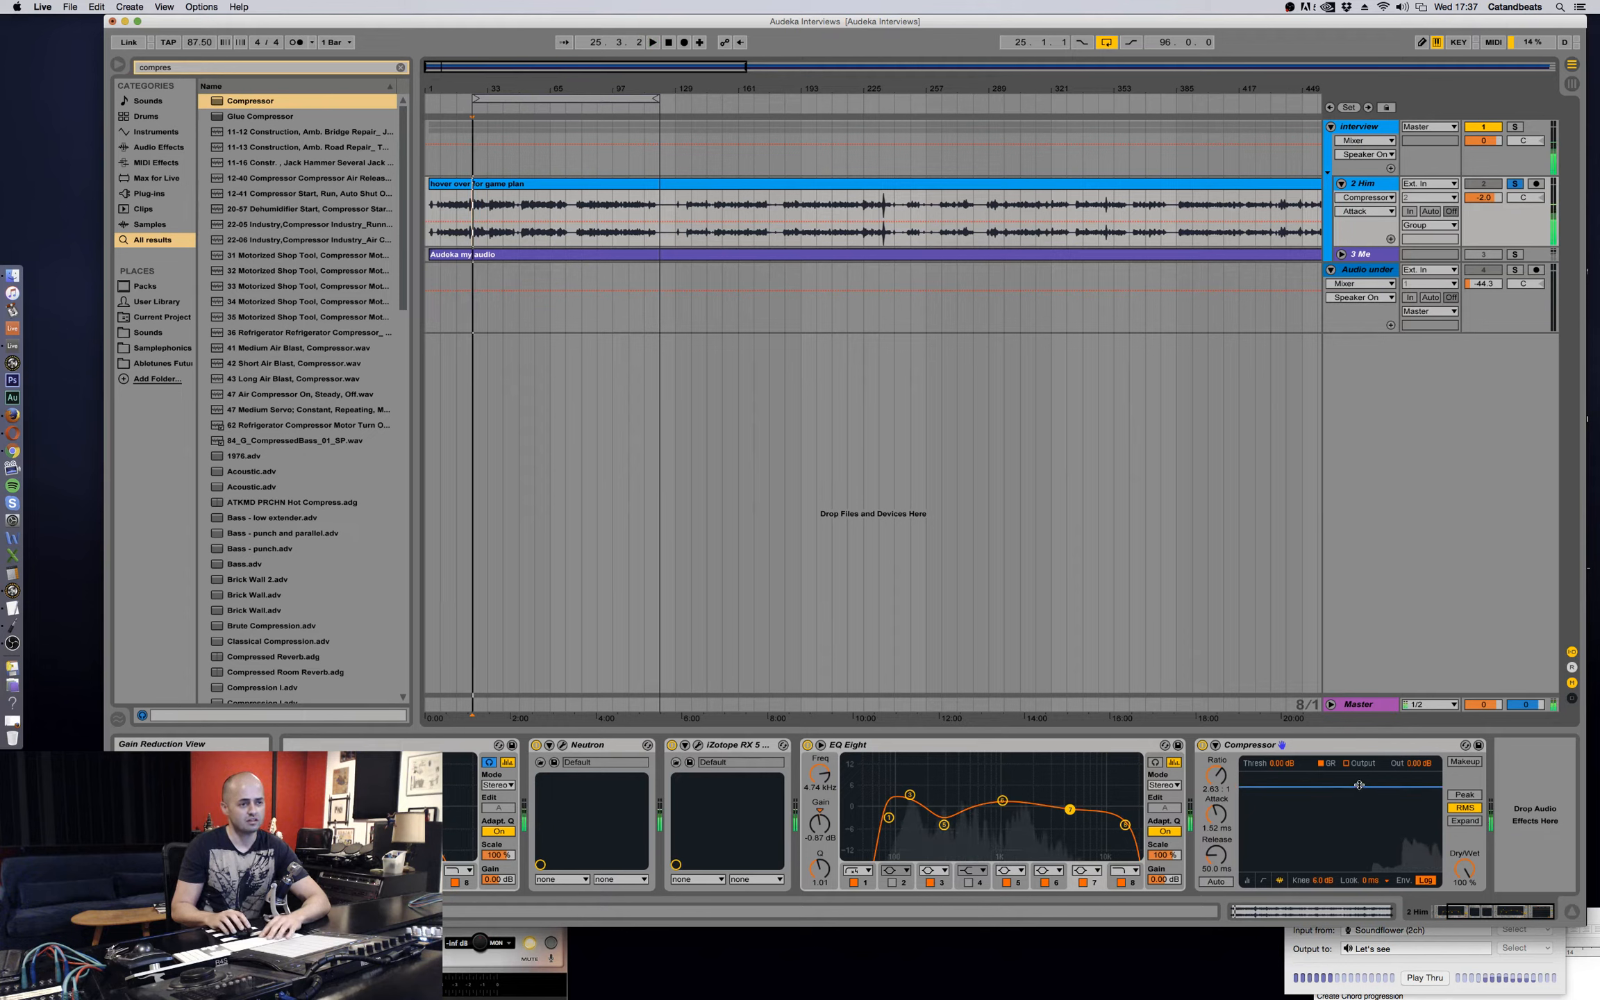
{"action": "left_click_drag", "start_coordinate": [1359, 785], "coordinate": [1359, 846]}
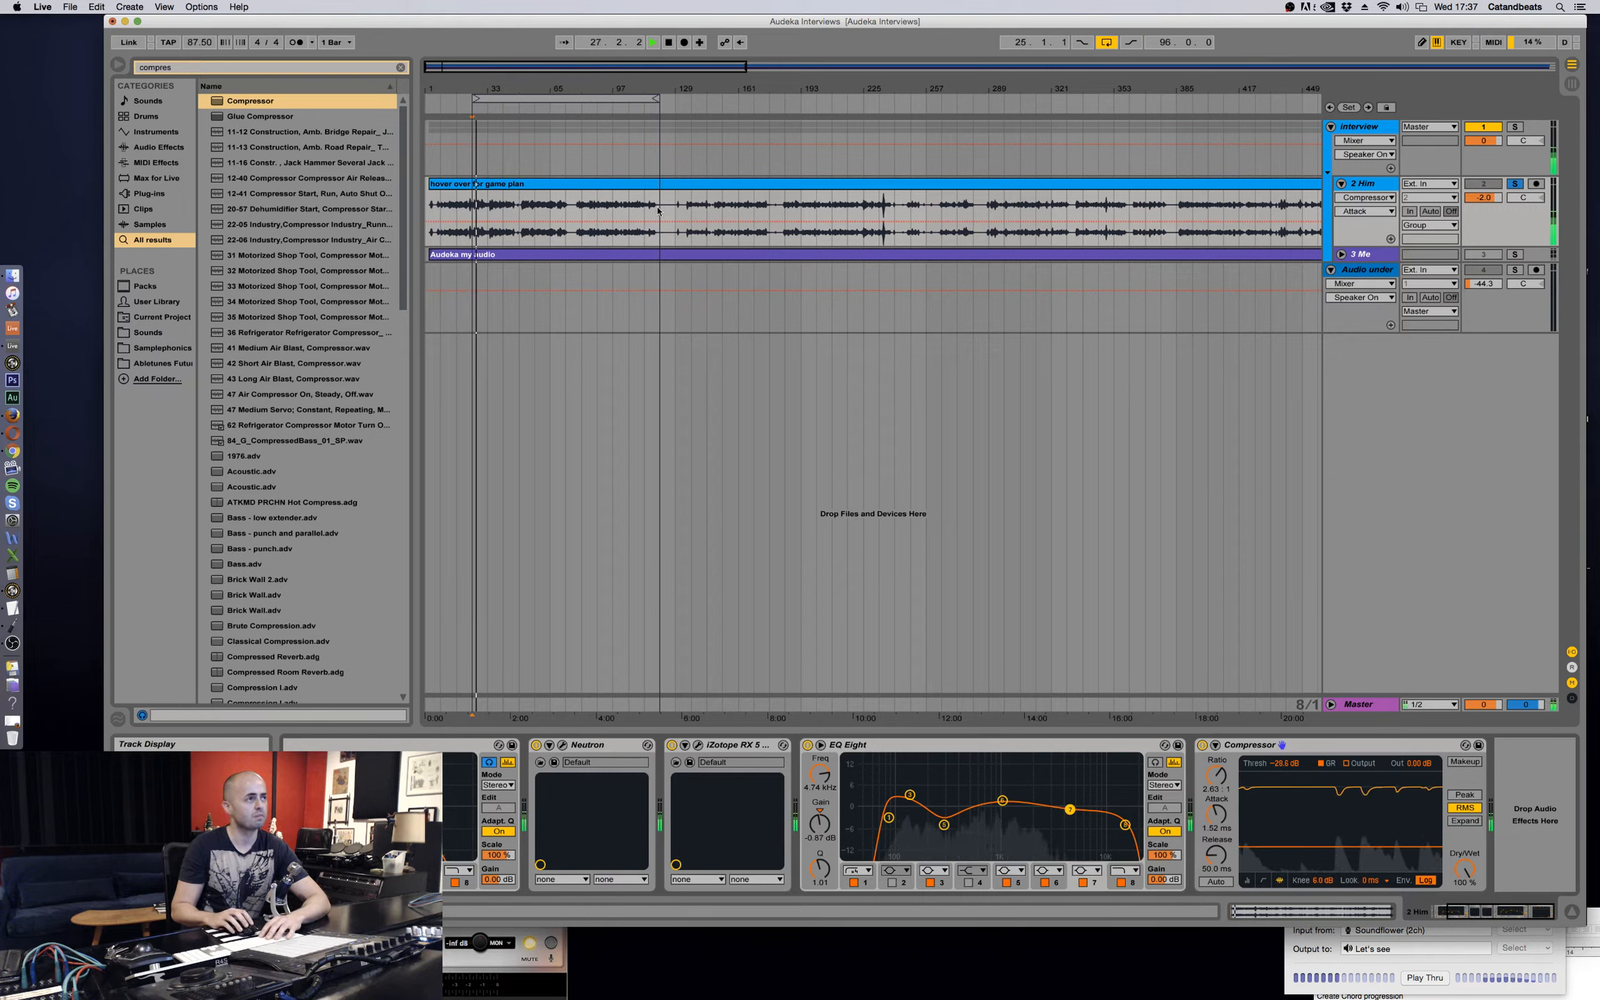
{"action": "left_click", "coordinate": [718, 235]}
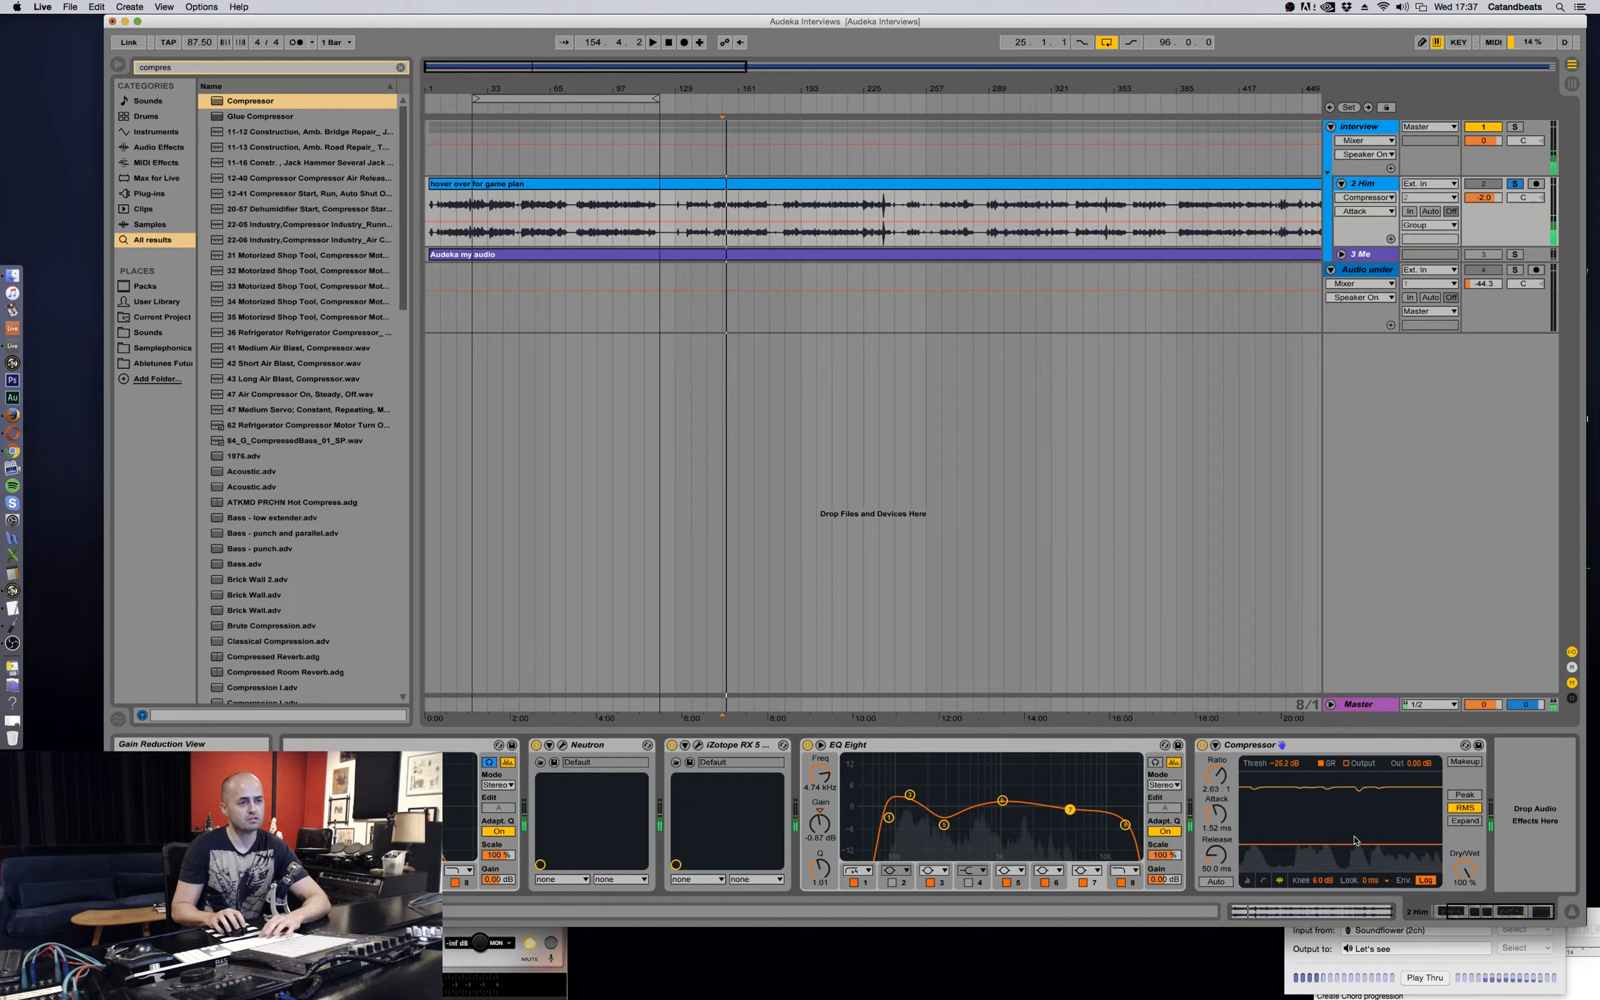
{"action": "key", "text": "space"}
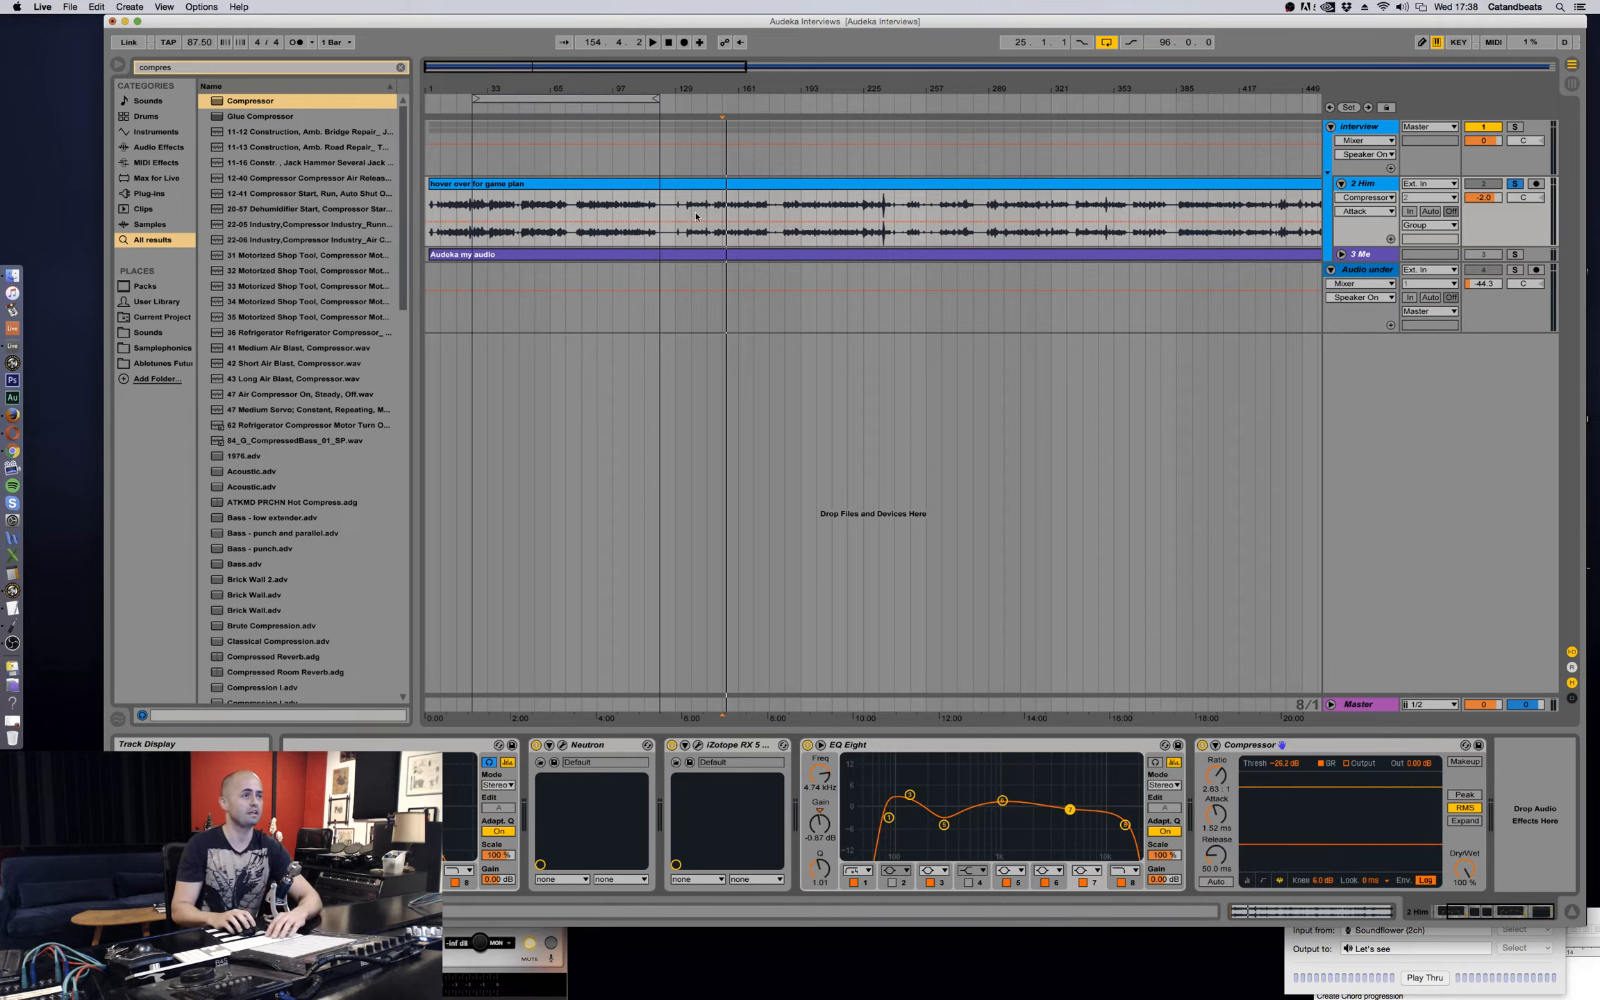
Play the loud peak near bar 235 and check how much gain reduction the Compressor applies.
{"action": "left_click", "coordinate": [866, 237]}
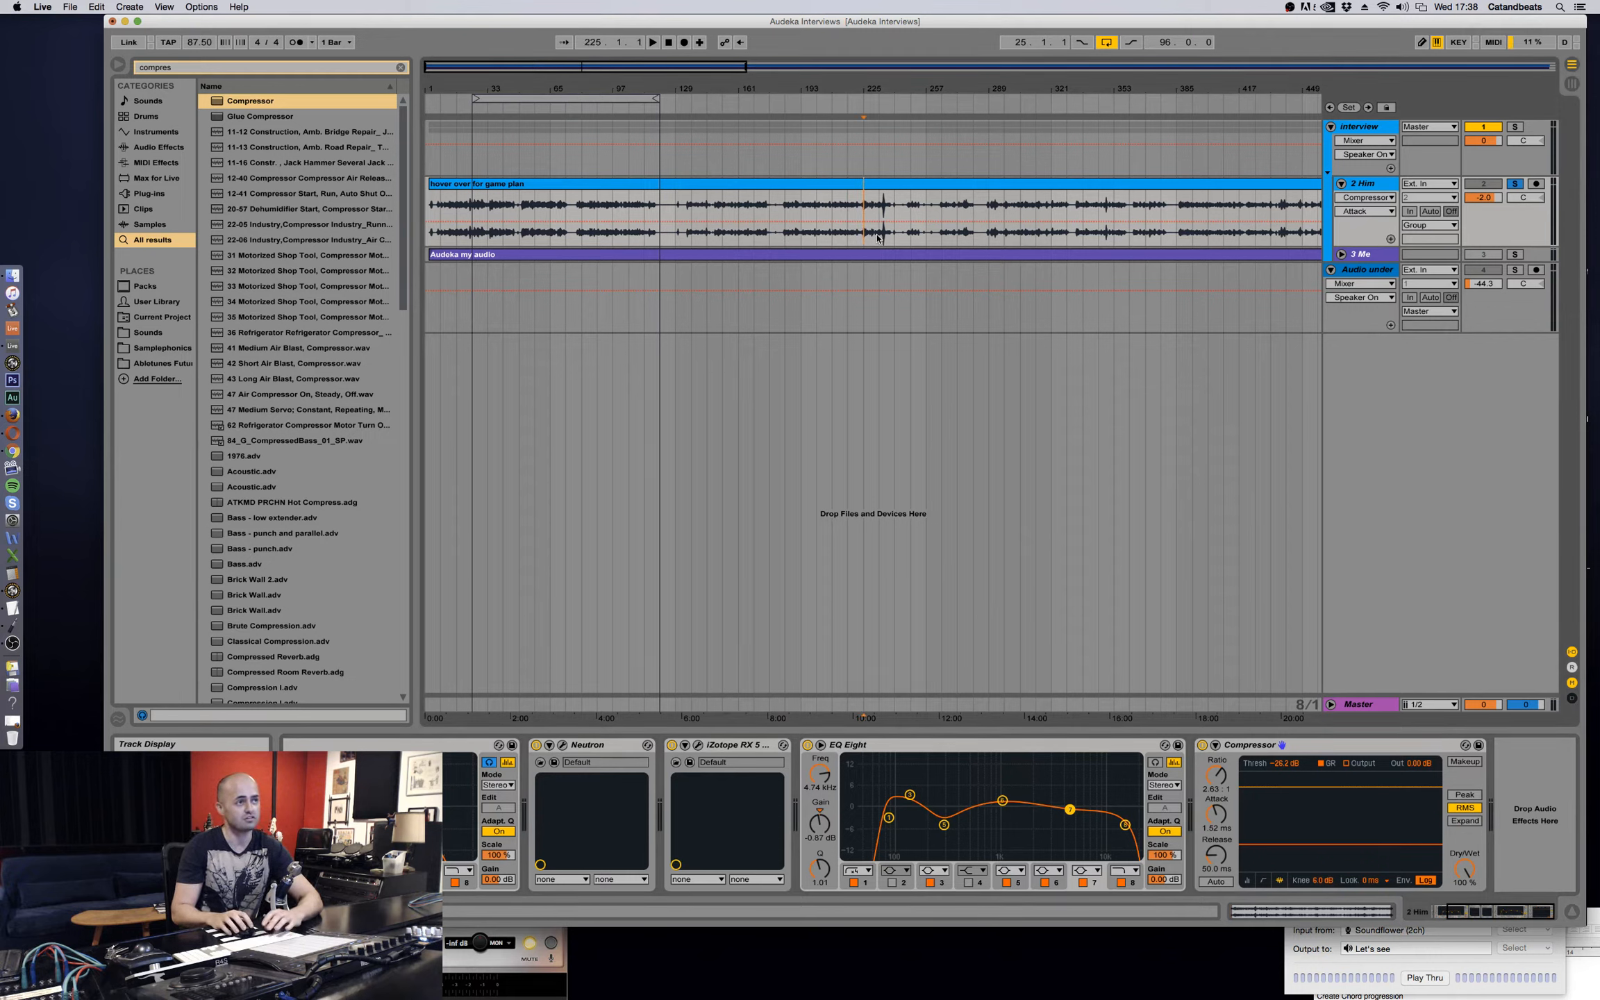
{"action": "key", "text": "space"}
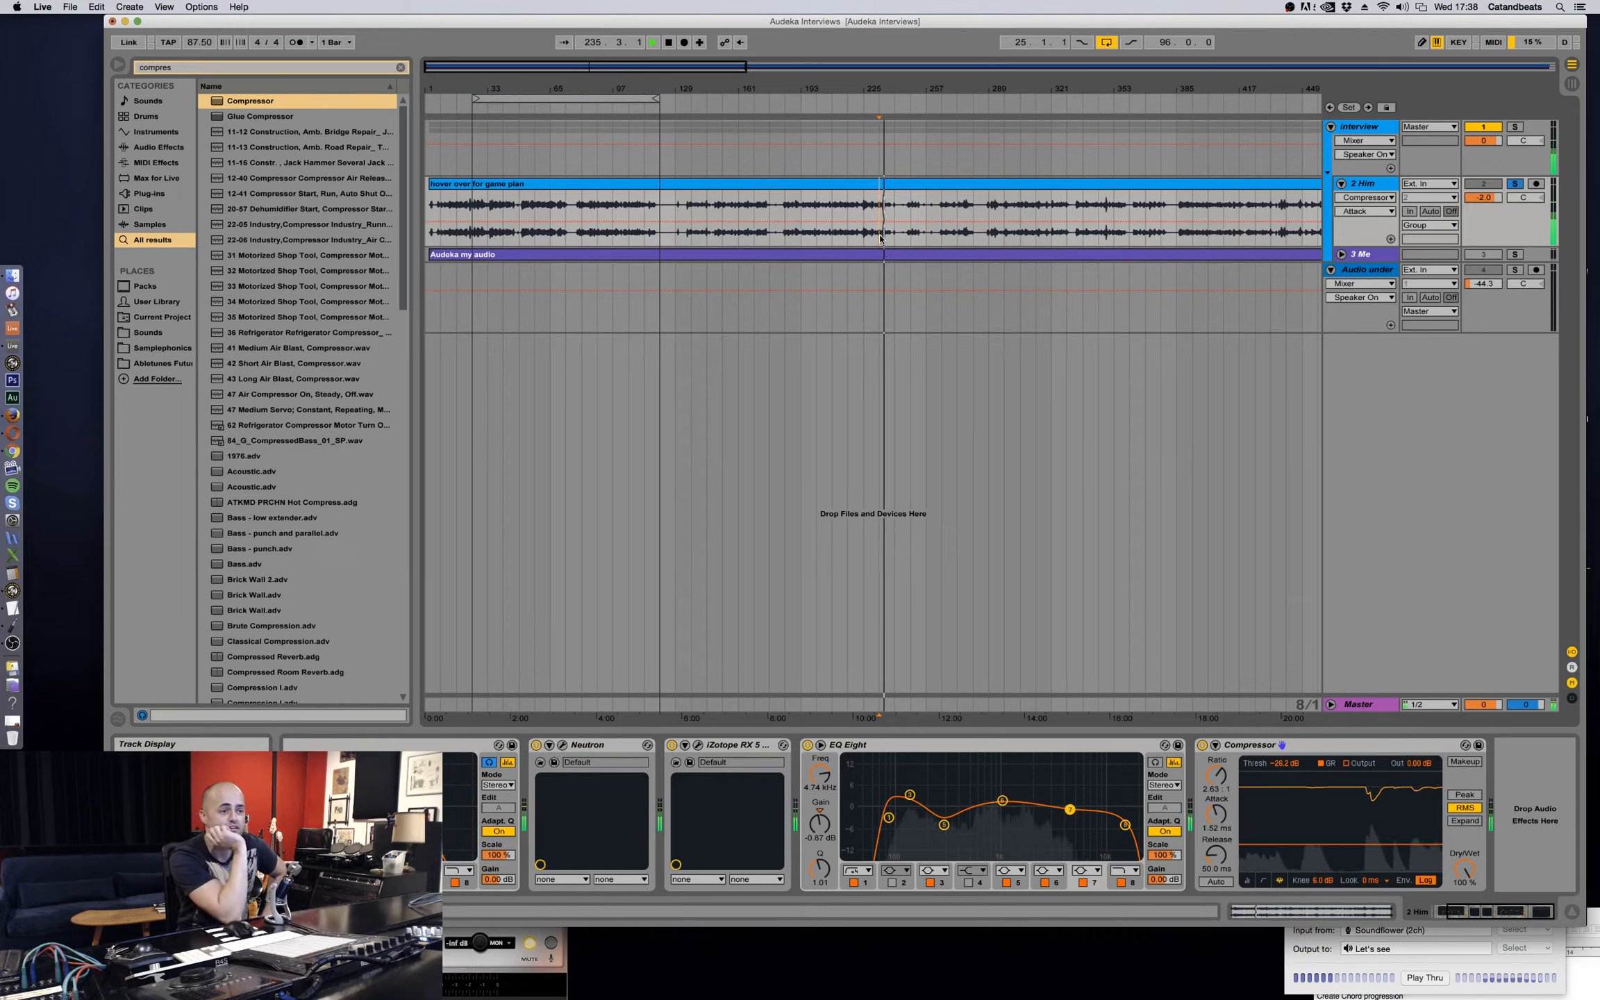
{"action": "key", "text": "space"}
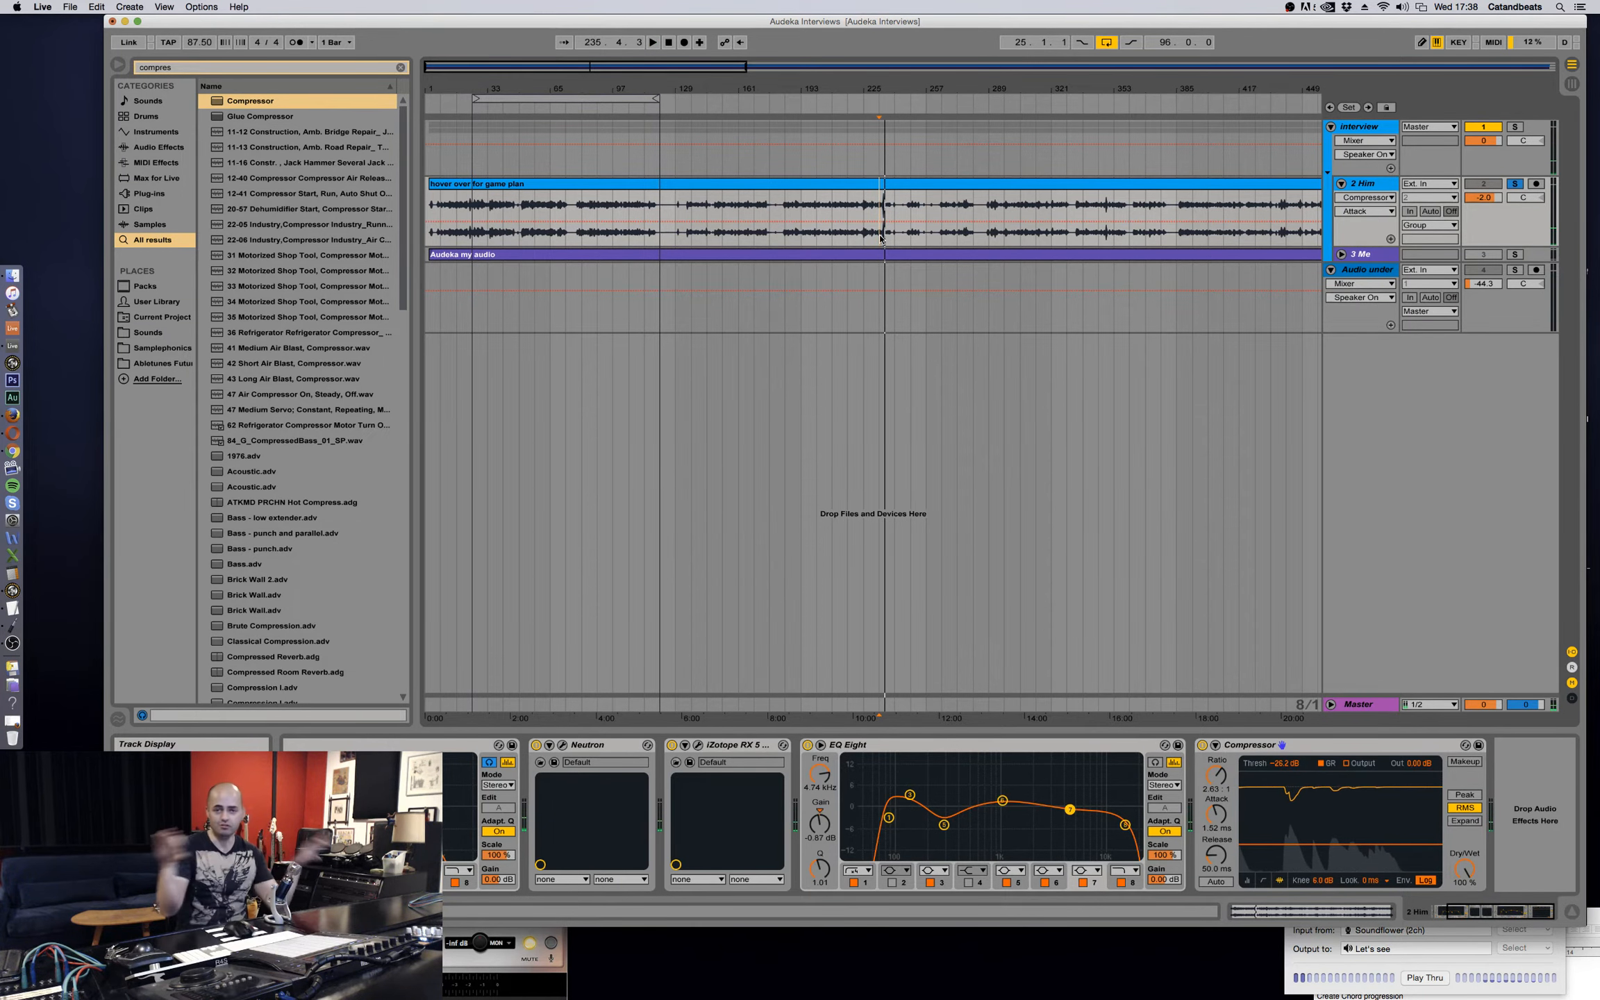
Extend the loop region over the entire recording, starting at bar 1 with a length of 1600 bars.
{"action": "double_click", "coordinate": [607, 89]}
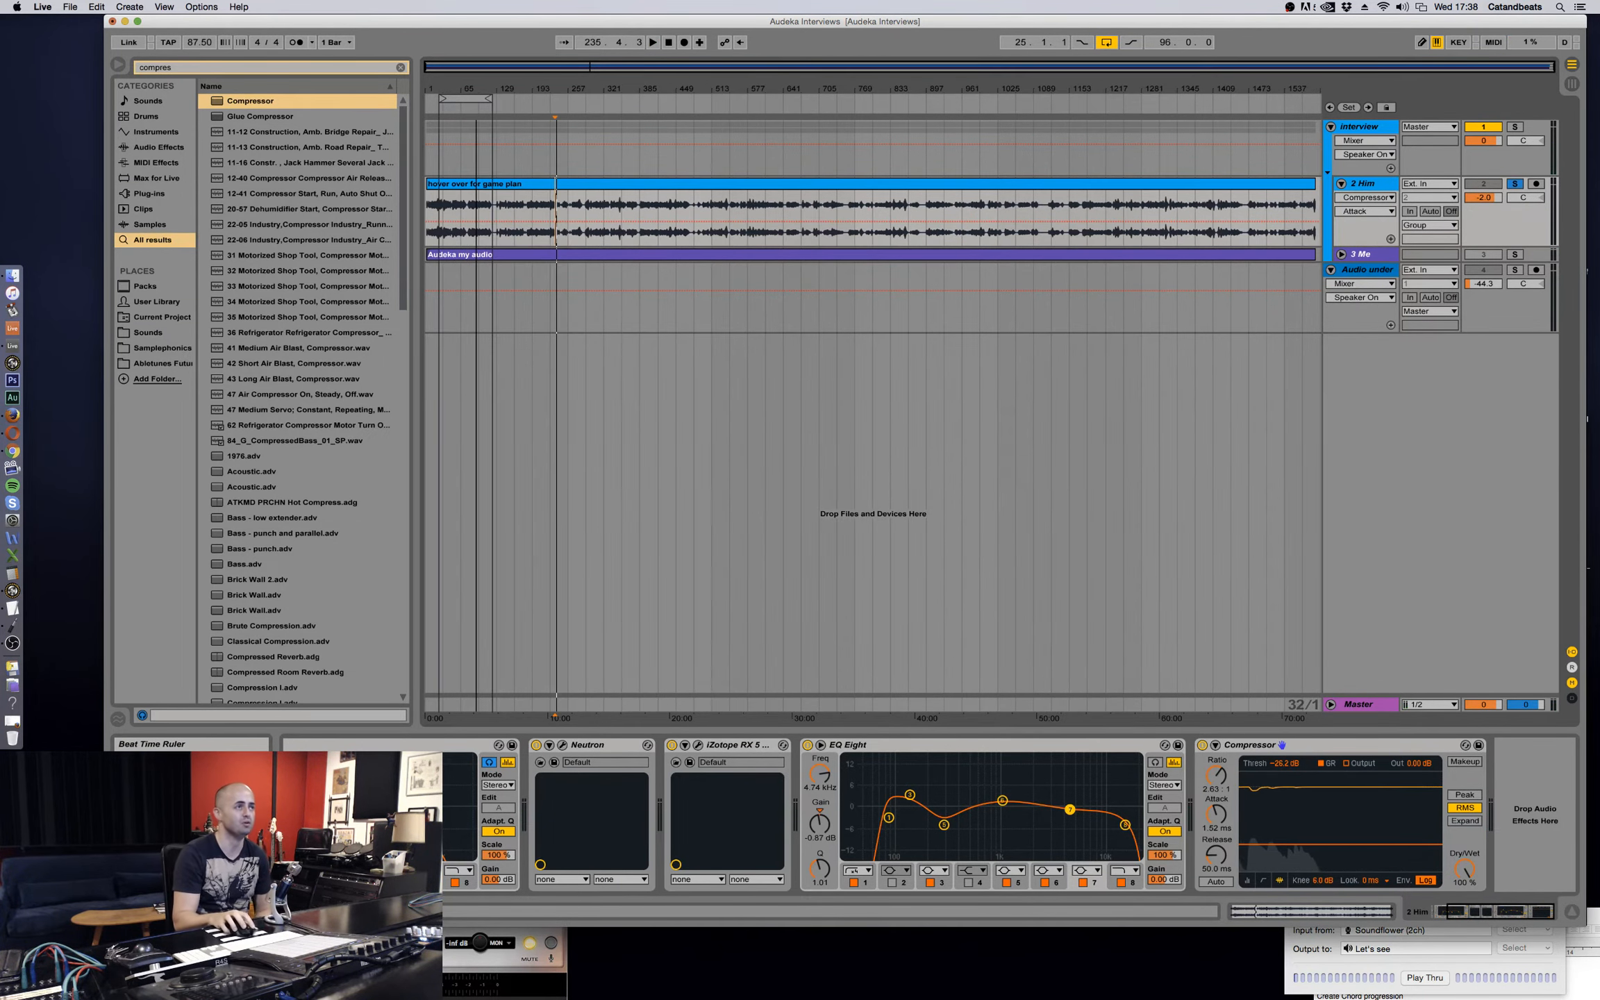
{"action": "left_click_drag", "start_coordinate": [442, 98], "coordinate": [1316, 176]}
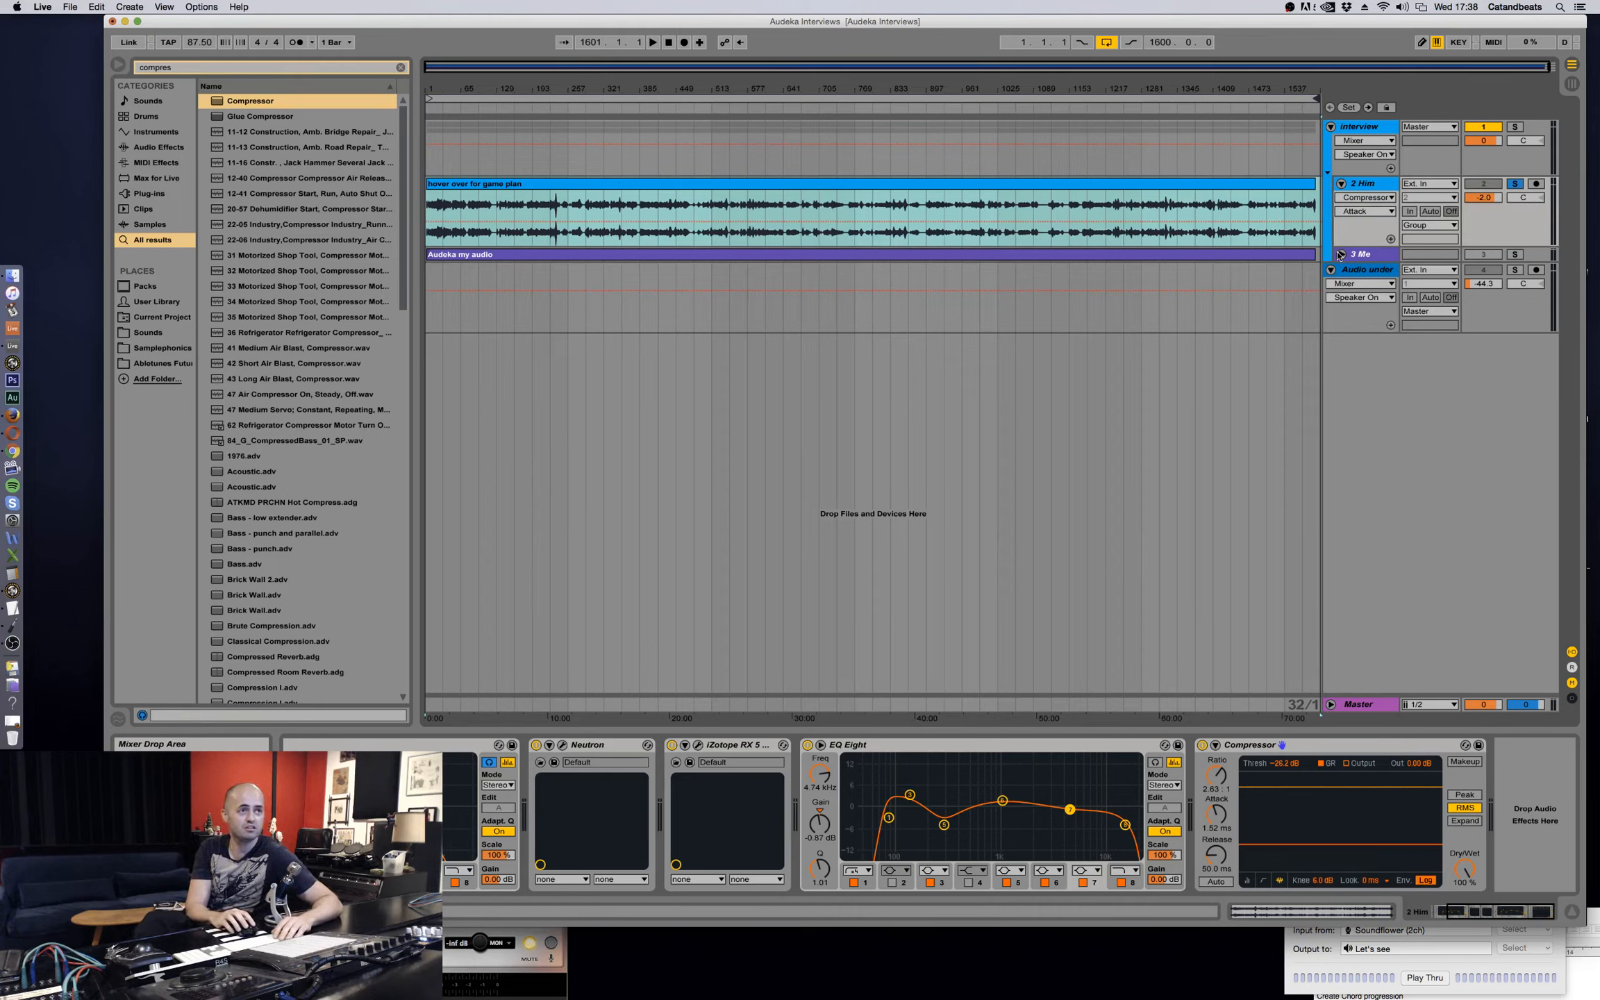
Expand and solo the 3 Me track, then unfold its Audio Effect Rack to show the devices.
{"action": "left_click", "coordinate": [1340, 255]}
{"action": "left_click", "coordinate": [1379, 259]}
{"action": "left_click", "coordinate": [1515, 255]}
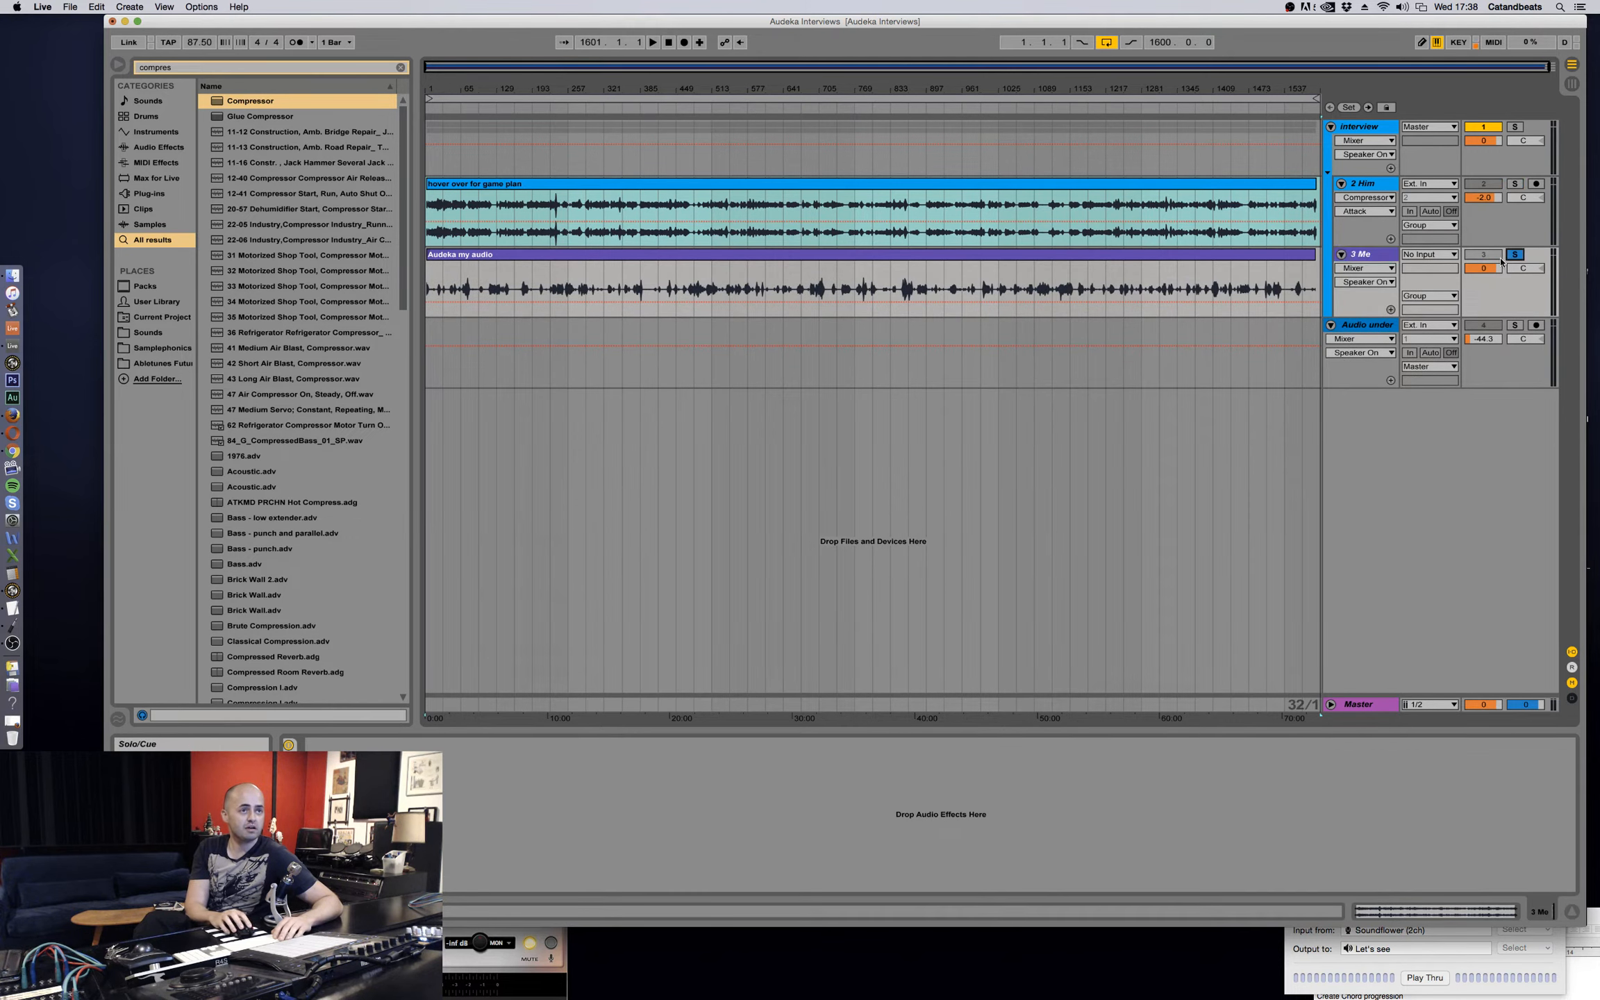
{"action": "double_click", "coordinate": [1117, 255]}
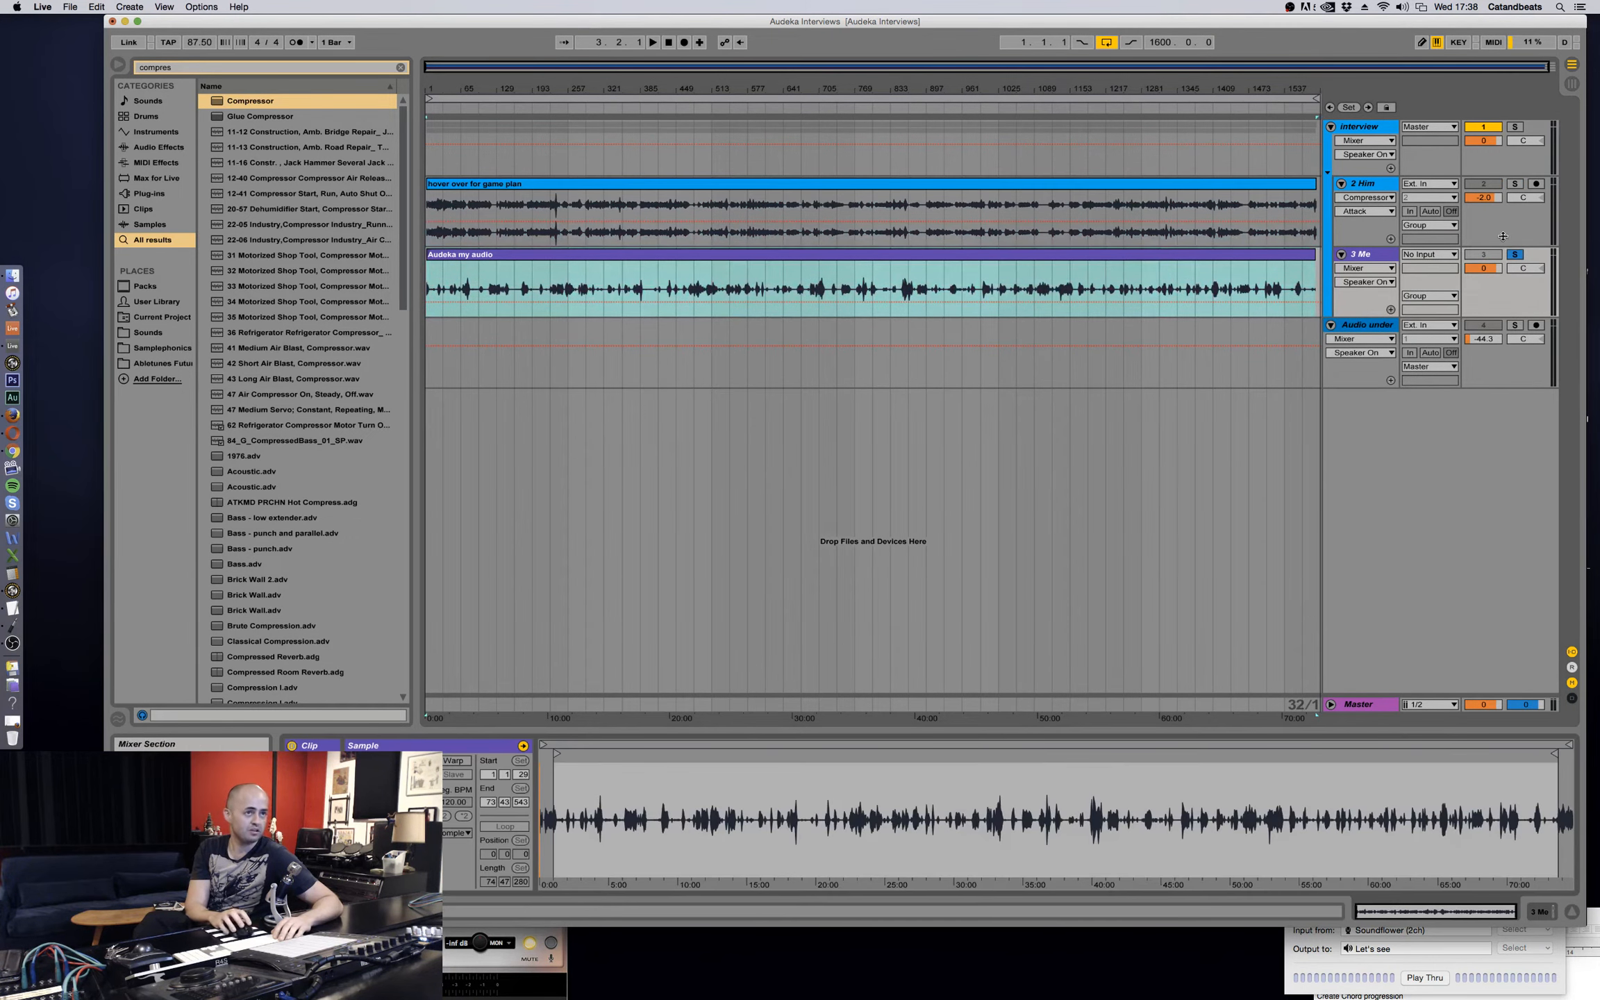
{"action": "left_click", "coordinate": [1347, 257]}
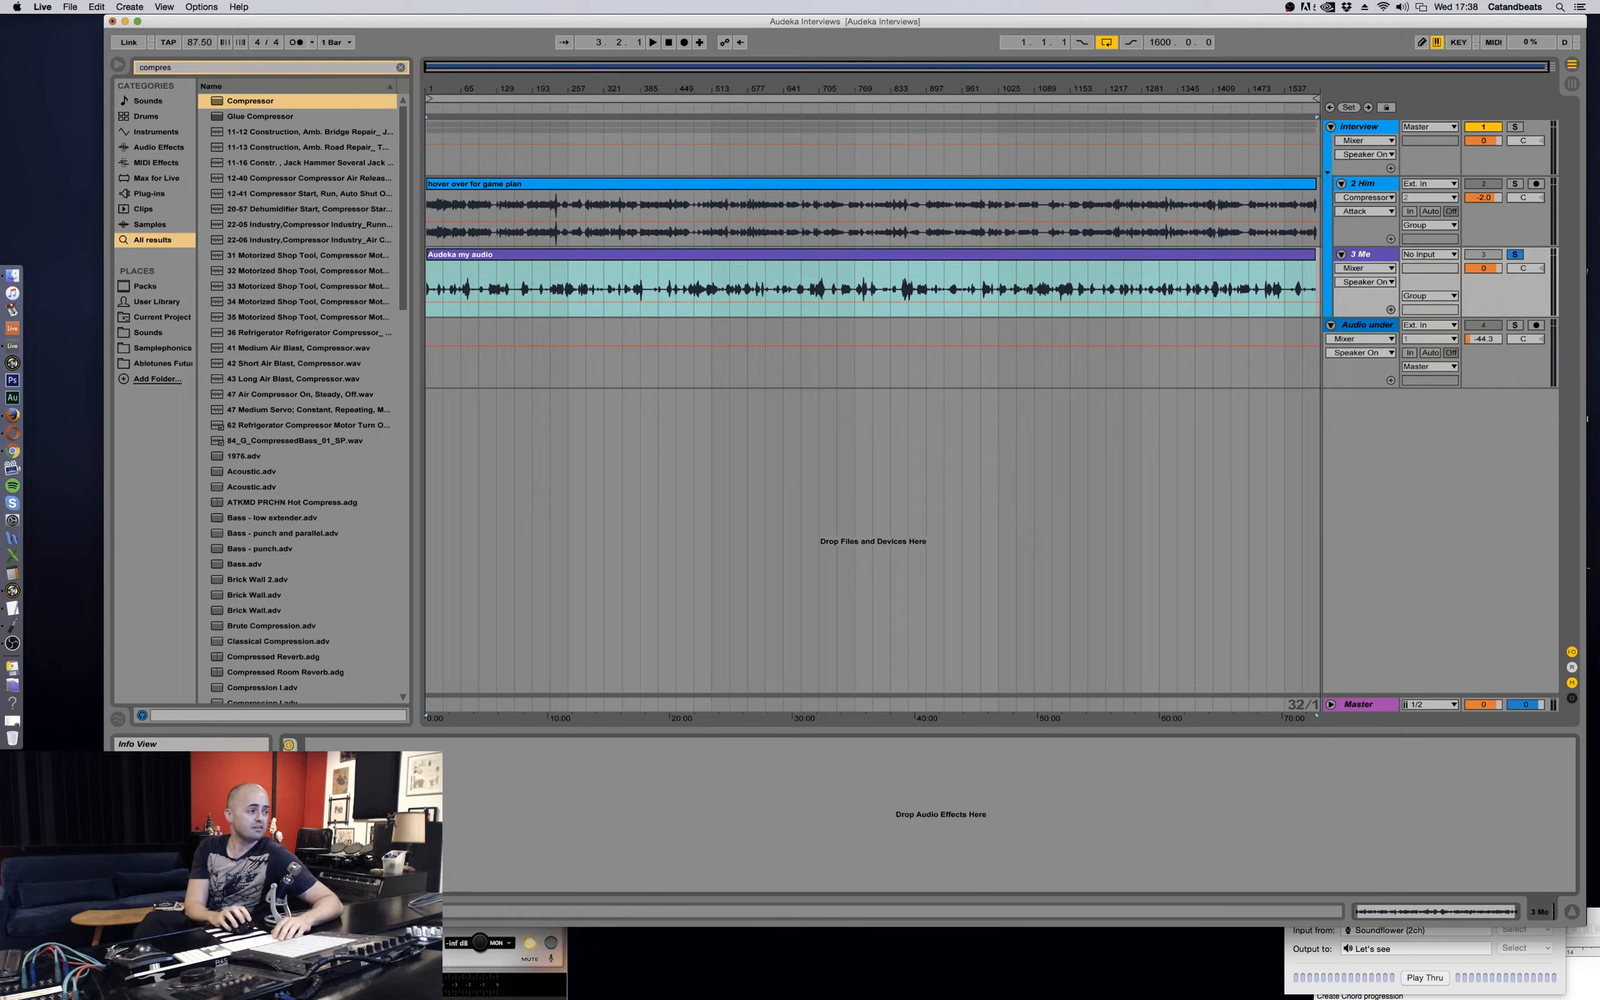
{"action": "double_click", "coordinate": [289, 782]}
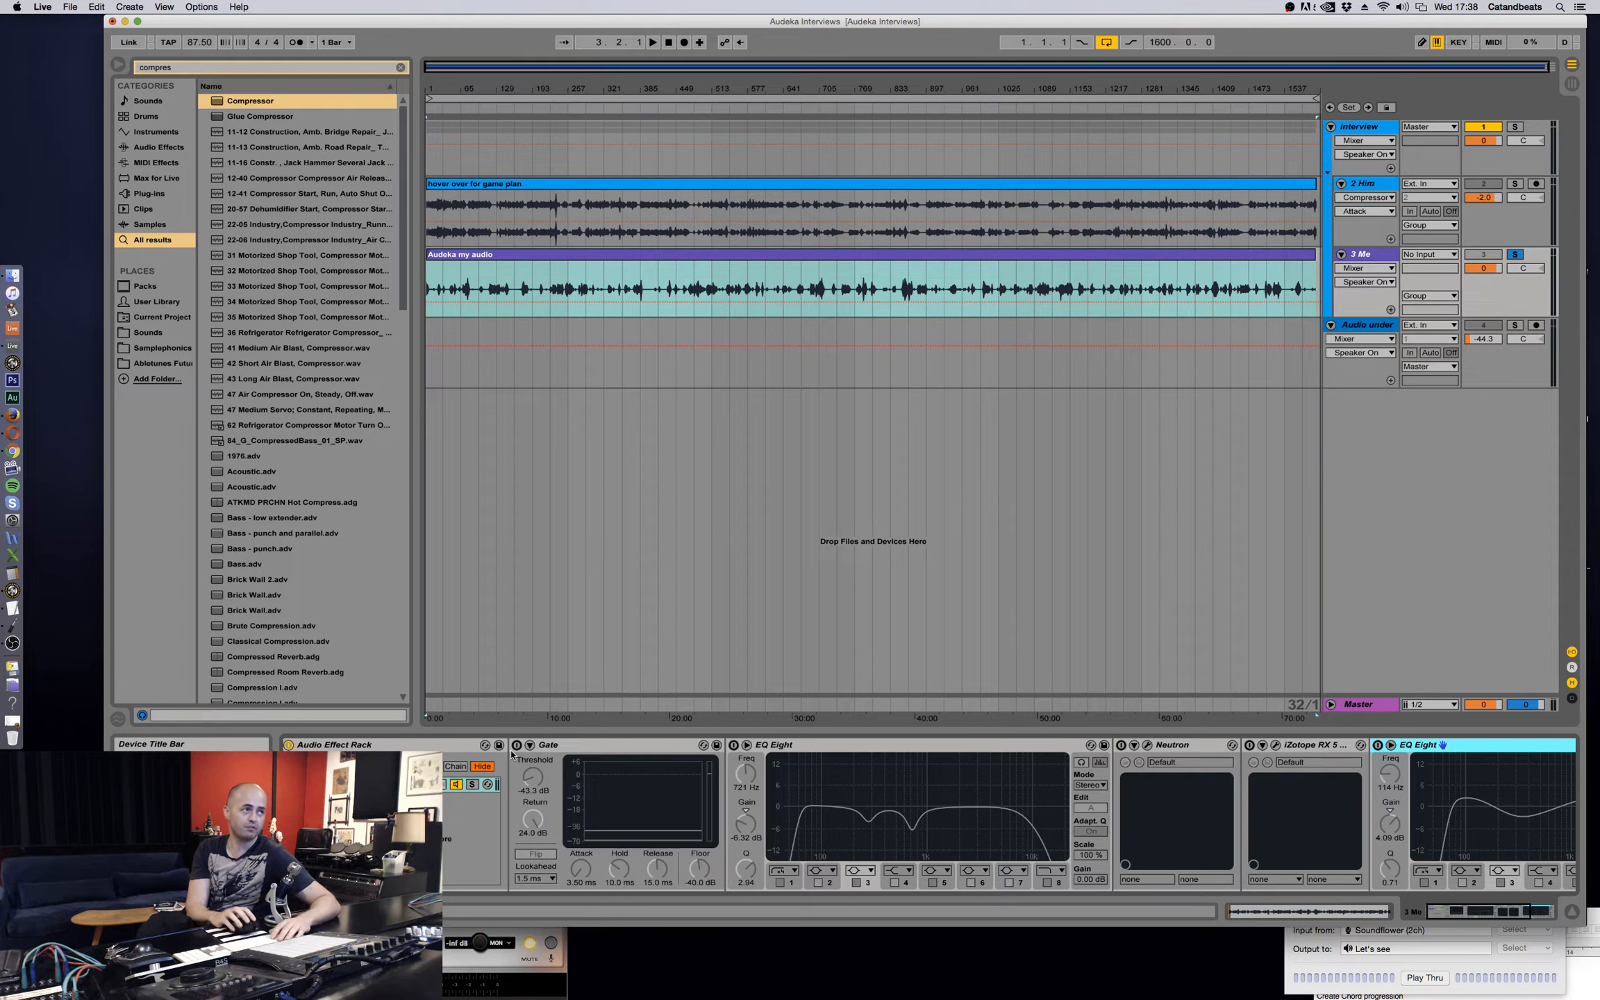
Play a quiet passage before bar 201 on 3 Me while enabling Gate, EQ Eight, Neutron, iZotope RX and the second EQ Eight.
{"action": "left_click_drag", "start_coordinate": [554, 82], "coordinate": [735, 294]}
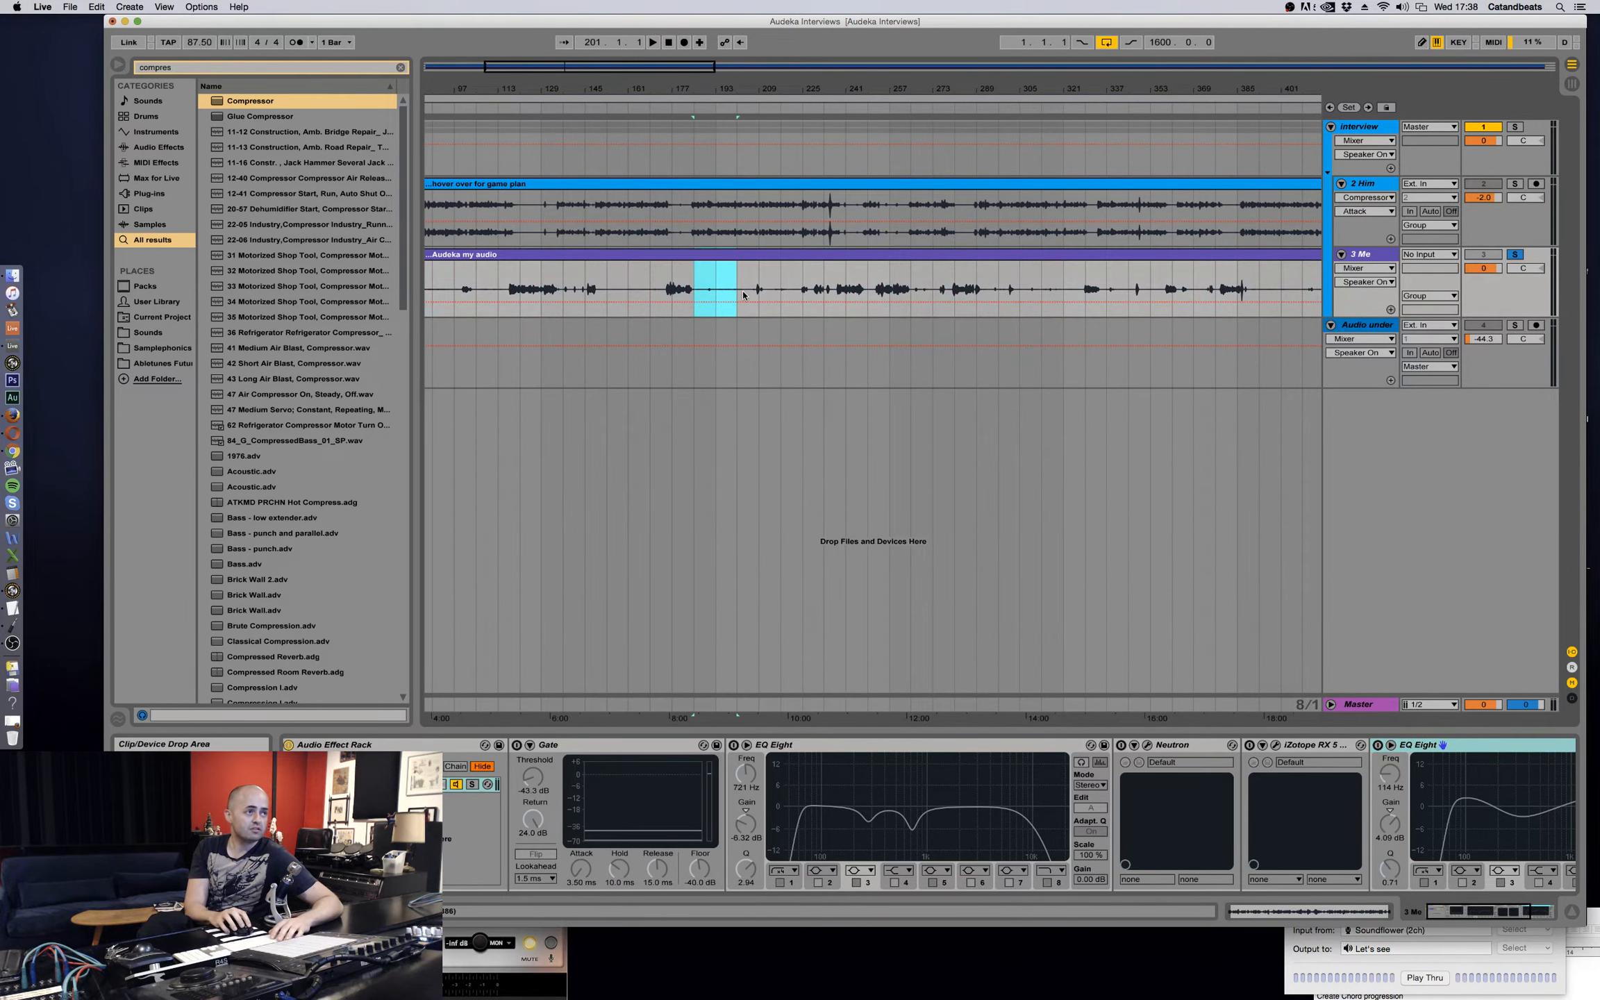
{"action": "key", "text": "space"}
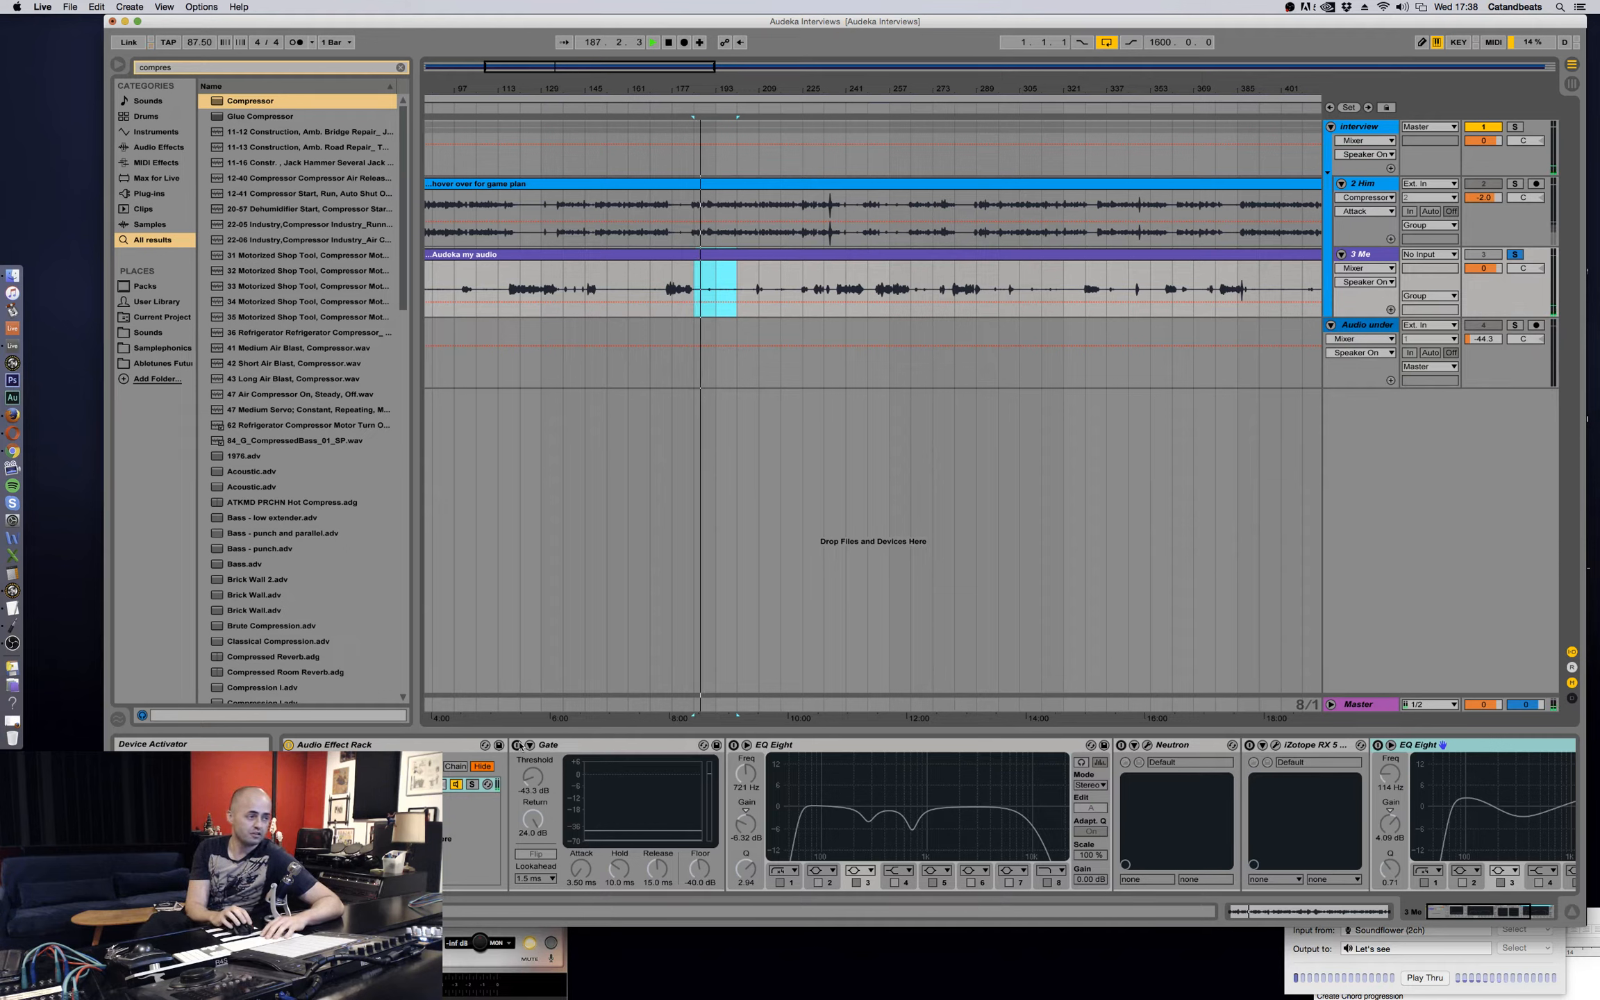
{"action": "left_click", "coordinate": [517, 745]}
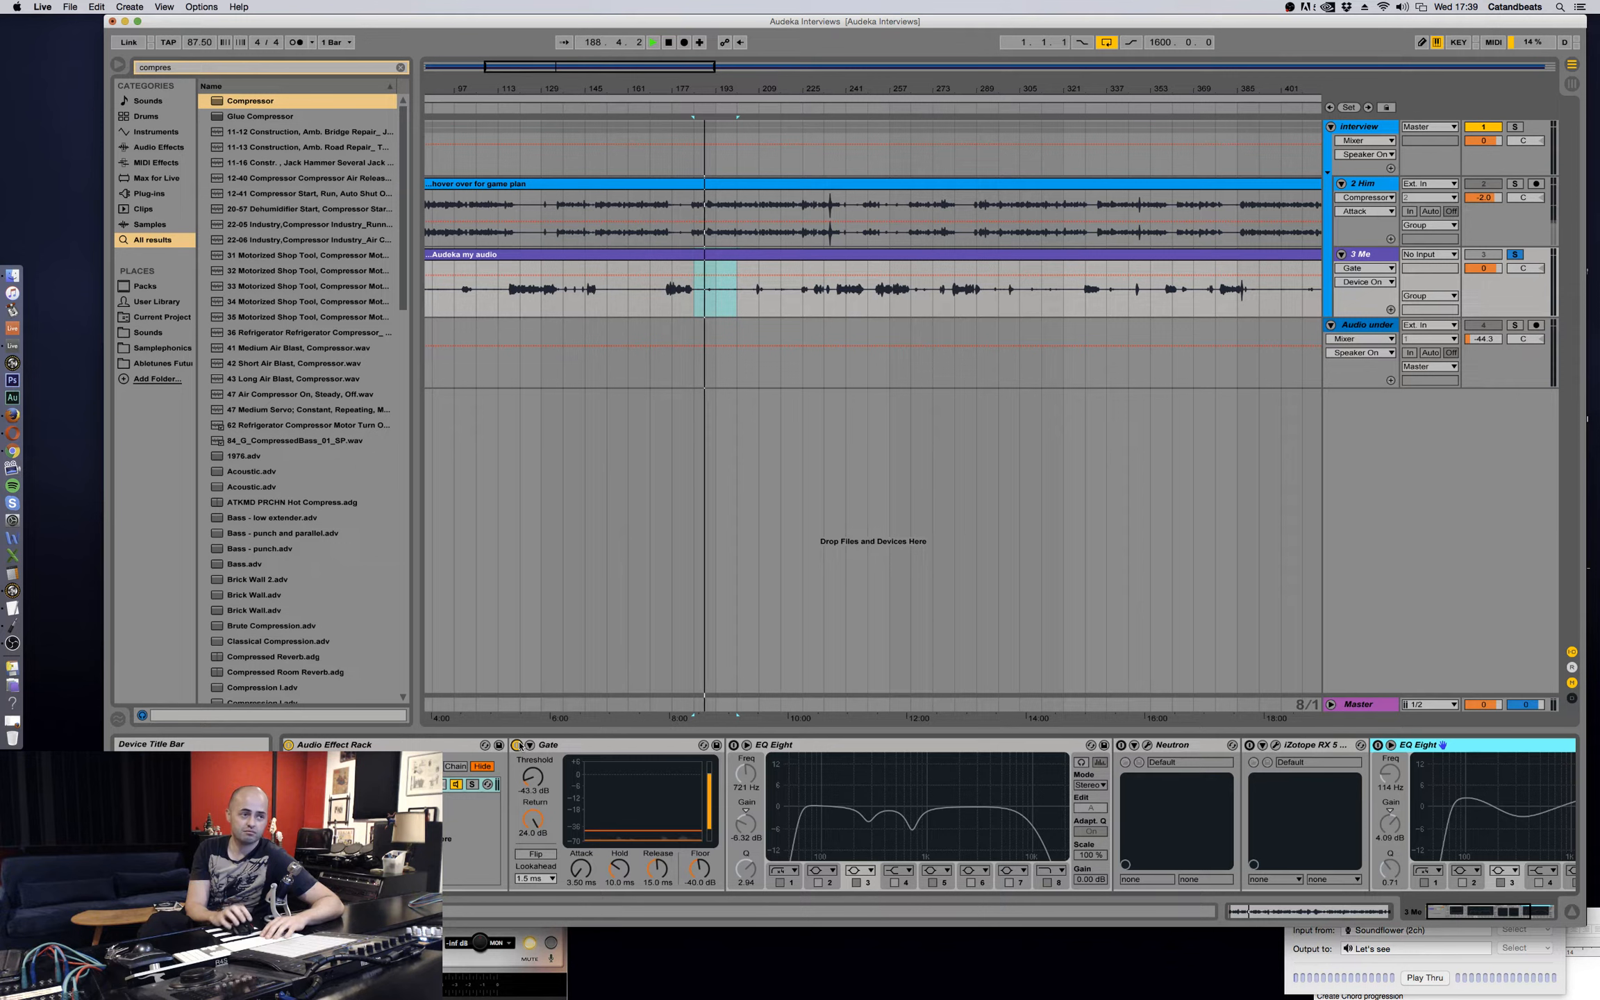
{"action": "left_click", "coordinate": [733, 746]}
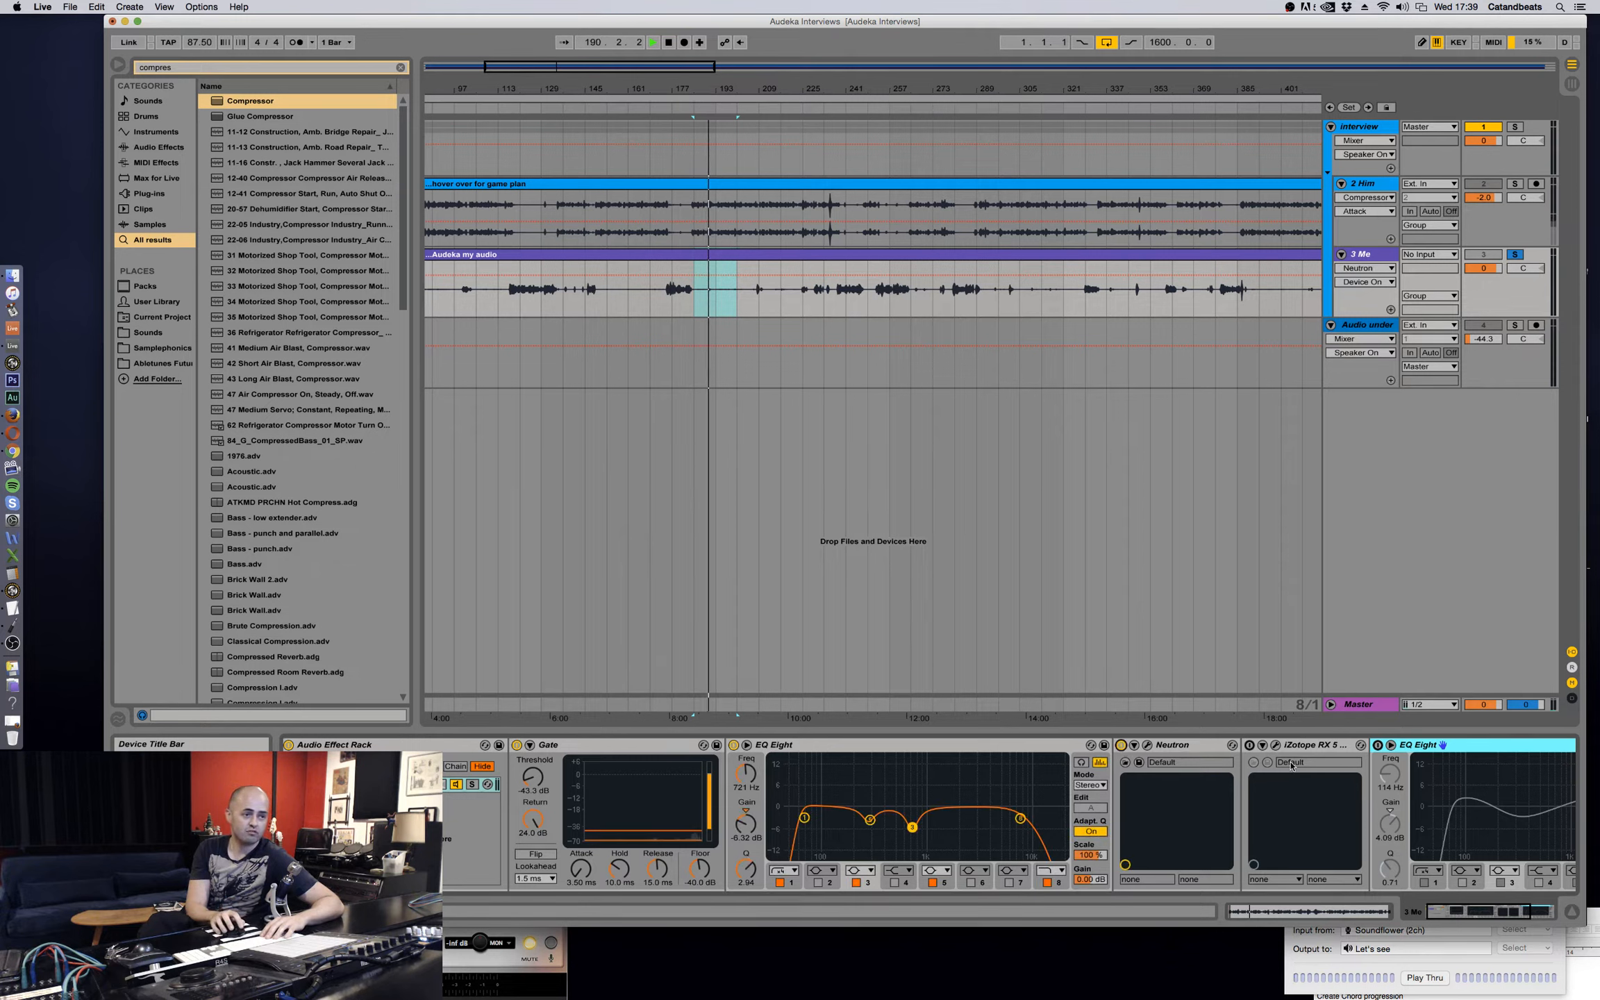
{"action": "left_click", "coordinate": [1121, 746]}
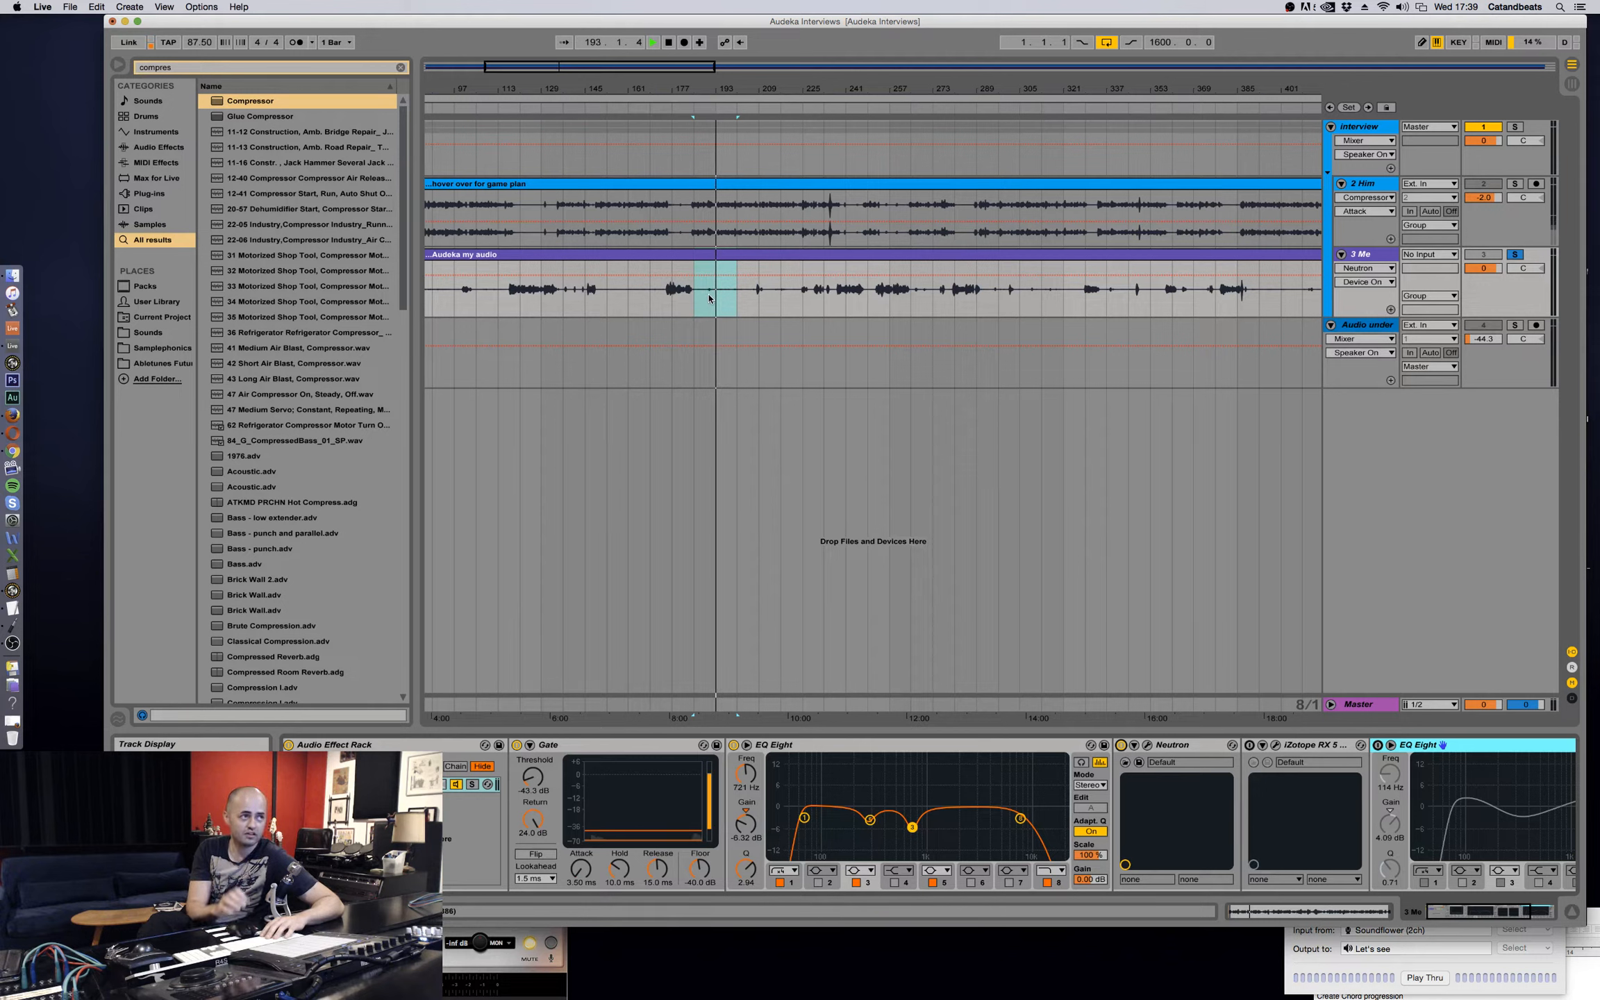
{"action": "left_click", "coordinate": [1249, 745]}
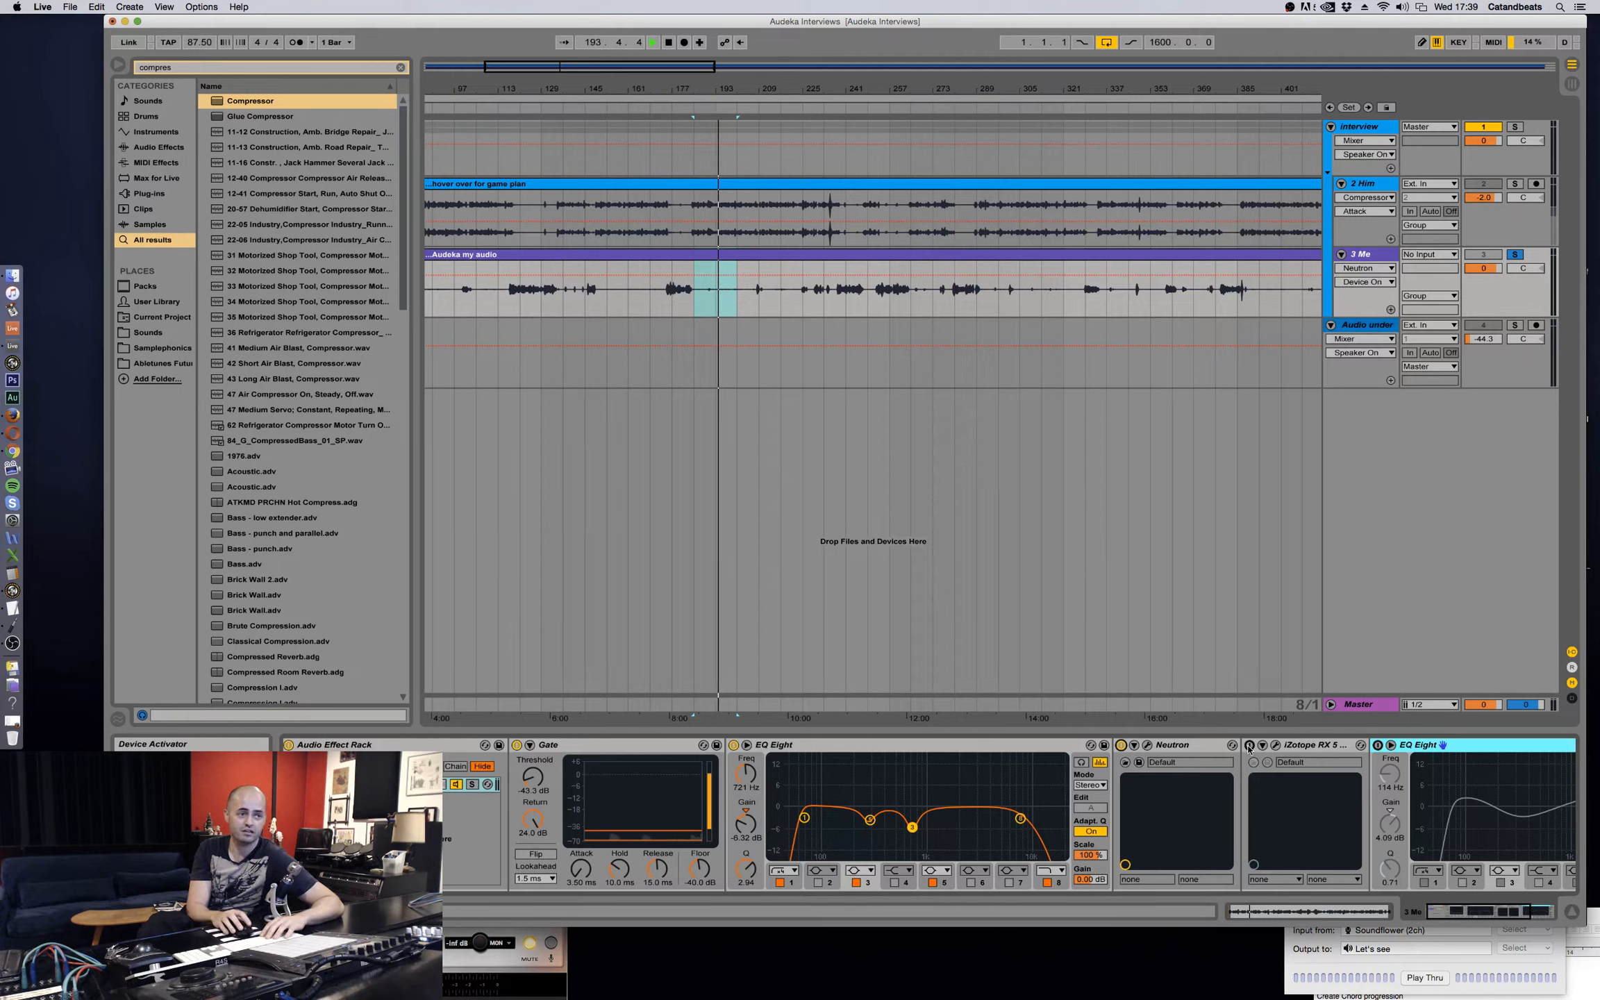
{"action": "left_click", "coordinate": [1378, 745]}
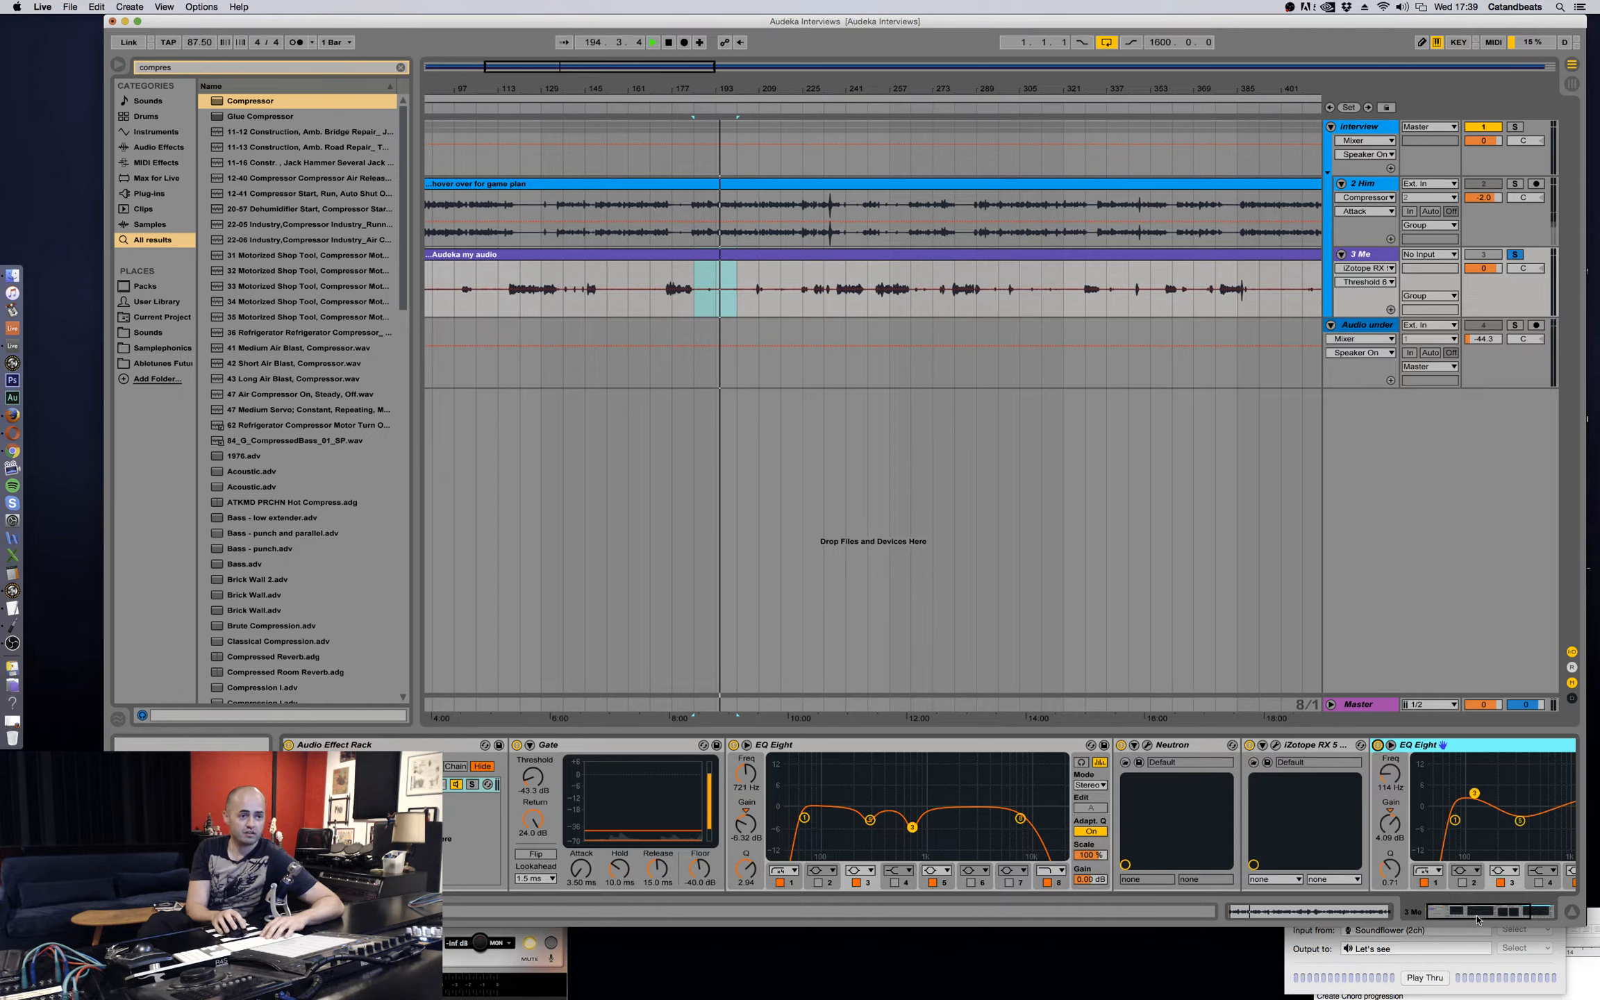
Show the end of the 3 Me device chain and play the speech near bar 241 through all effects.
{"action": "left_click", "coordinate": [1477, 920]}
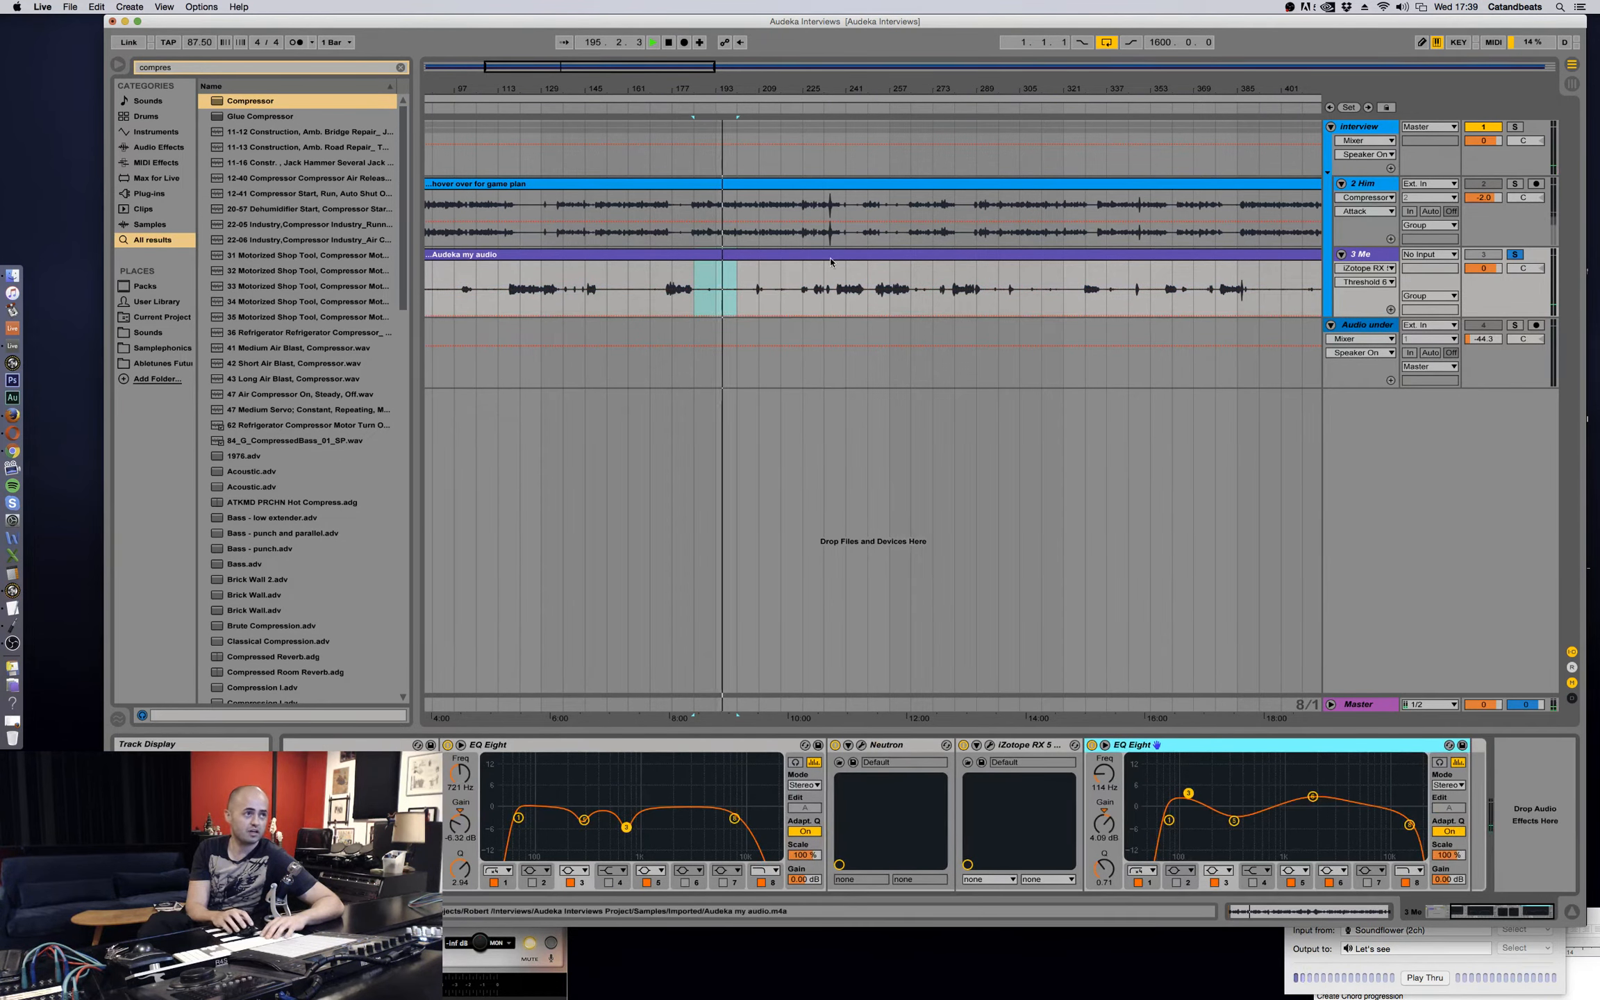
{"action": "left_click", "coordinate": [840, 296]}
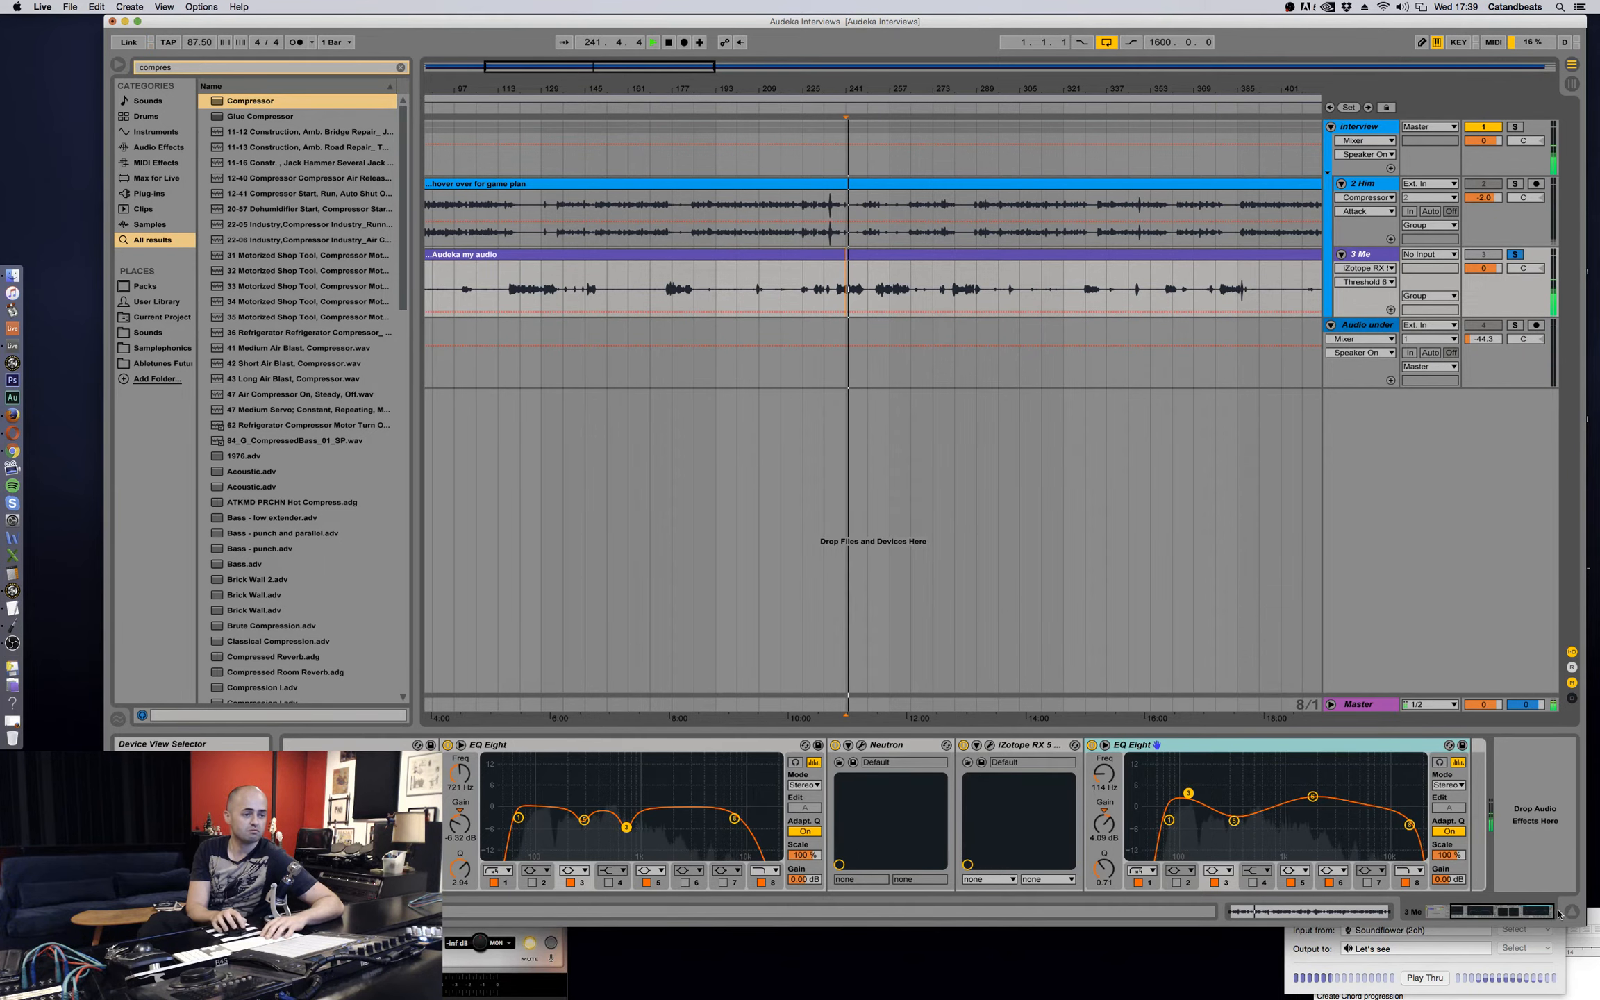
Compare the 3 Me speech near bar 241 with its Audio Effect Rack bypassed and re-enabled.
{"action": "left_click_drag", "start_coordinate": [1540, 912], "coordinate": [1480, 912]}
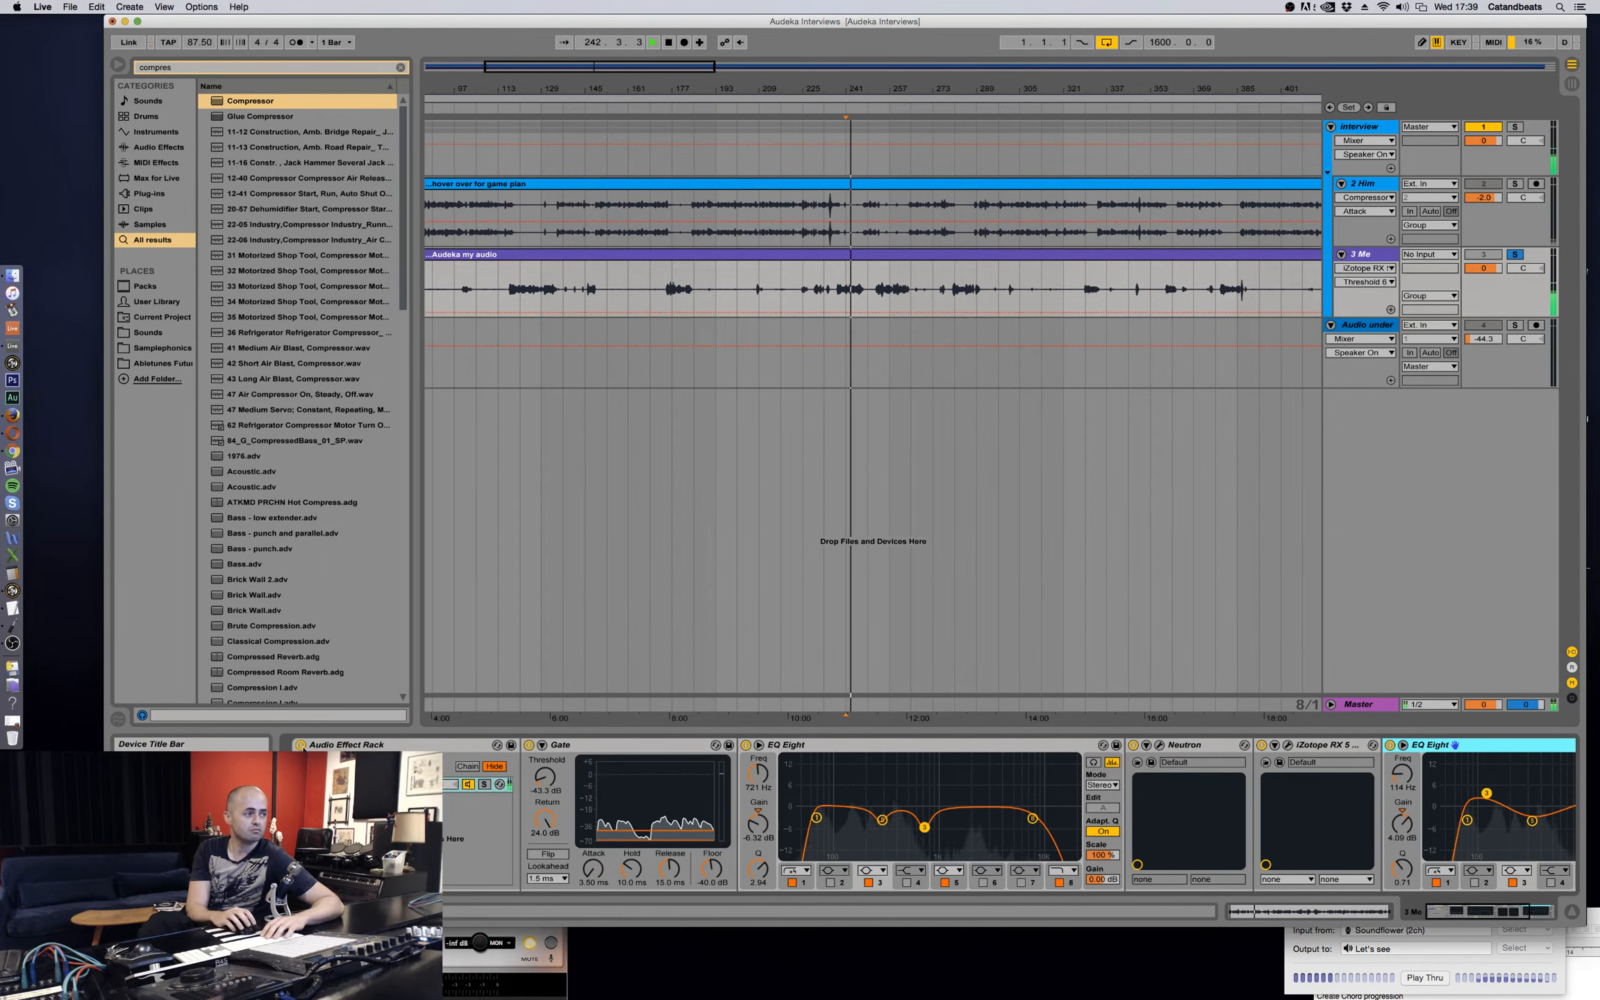
{"action": "left_click", "coordinate": [300, 745]}
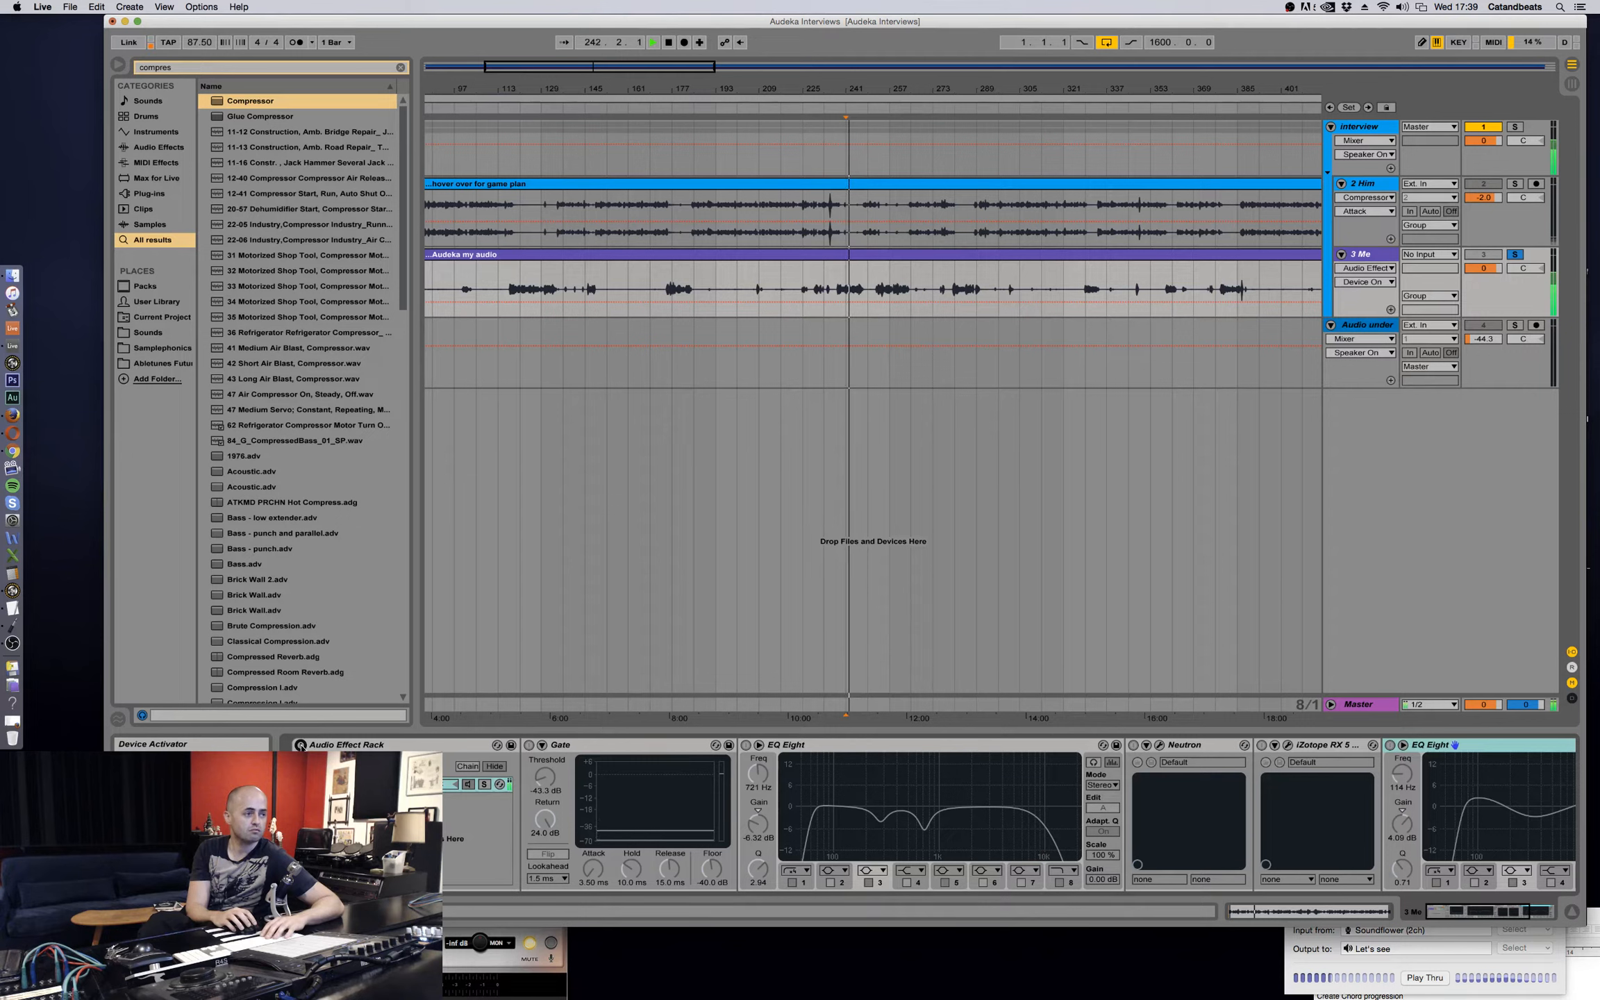
{"action": "left_click", "coordinate": [300, 745]}
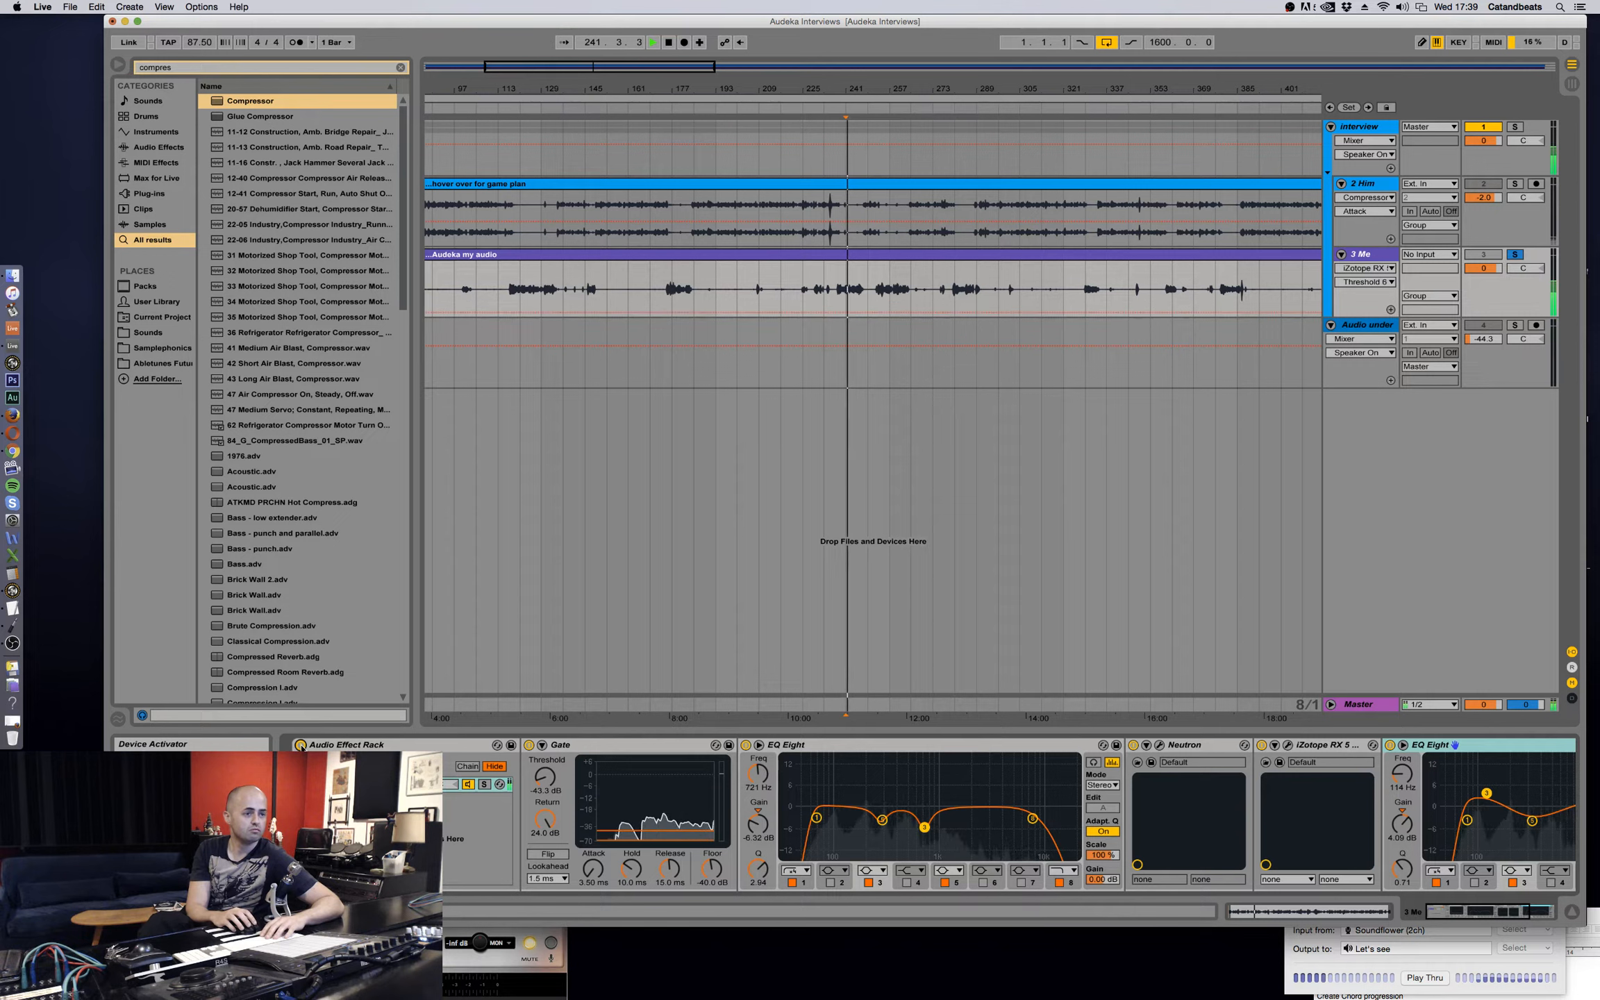
{"action": "key", "text": "space"}
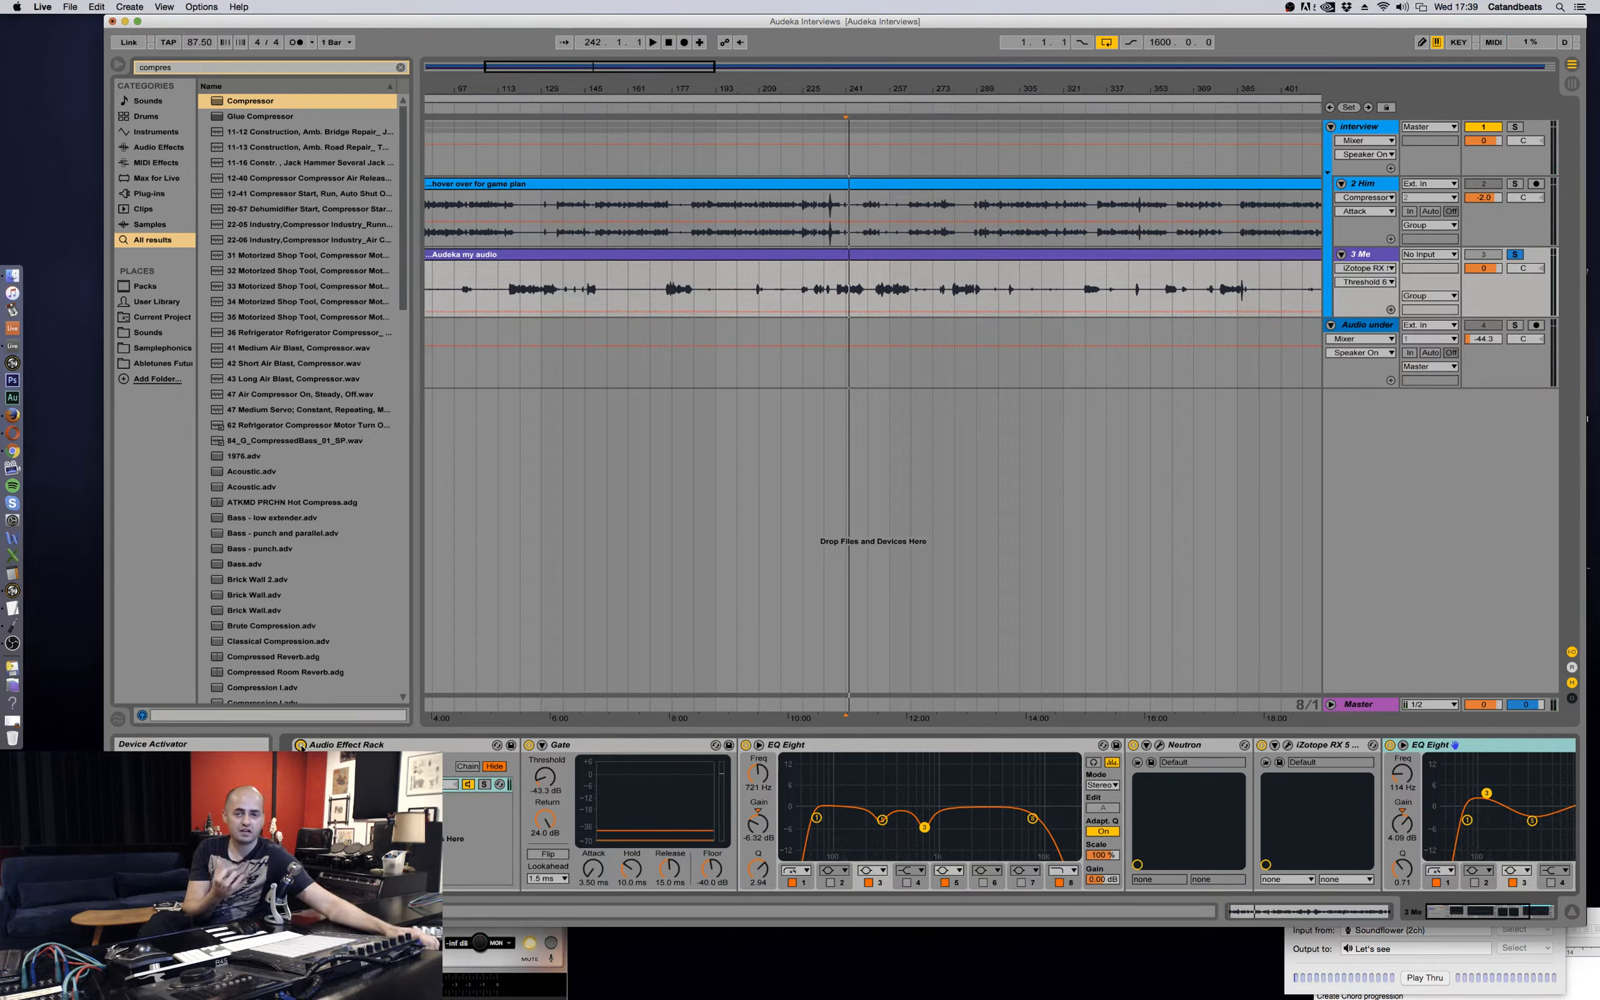
Show the end of the 3 Me chain during playback and repeat the before-and-after comparison by toggling the whole Audio Effect Rack.
{"action": "left_click_drag", "start_coordinate": [1474, 914], "coordinate": [1502, 915]}
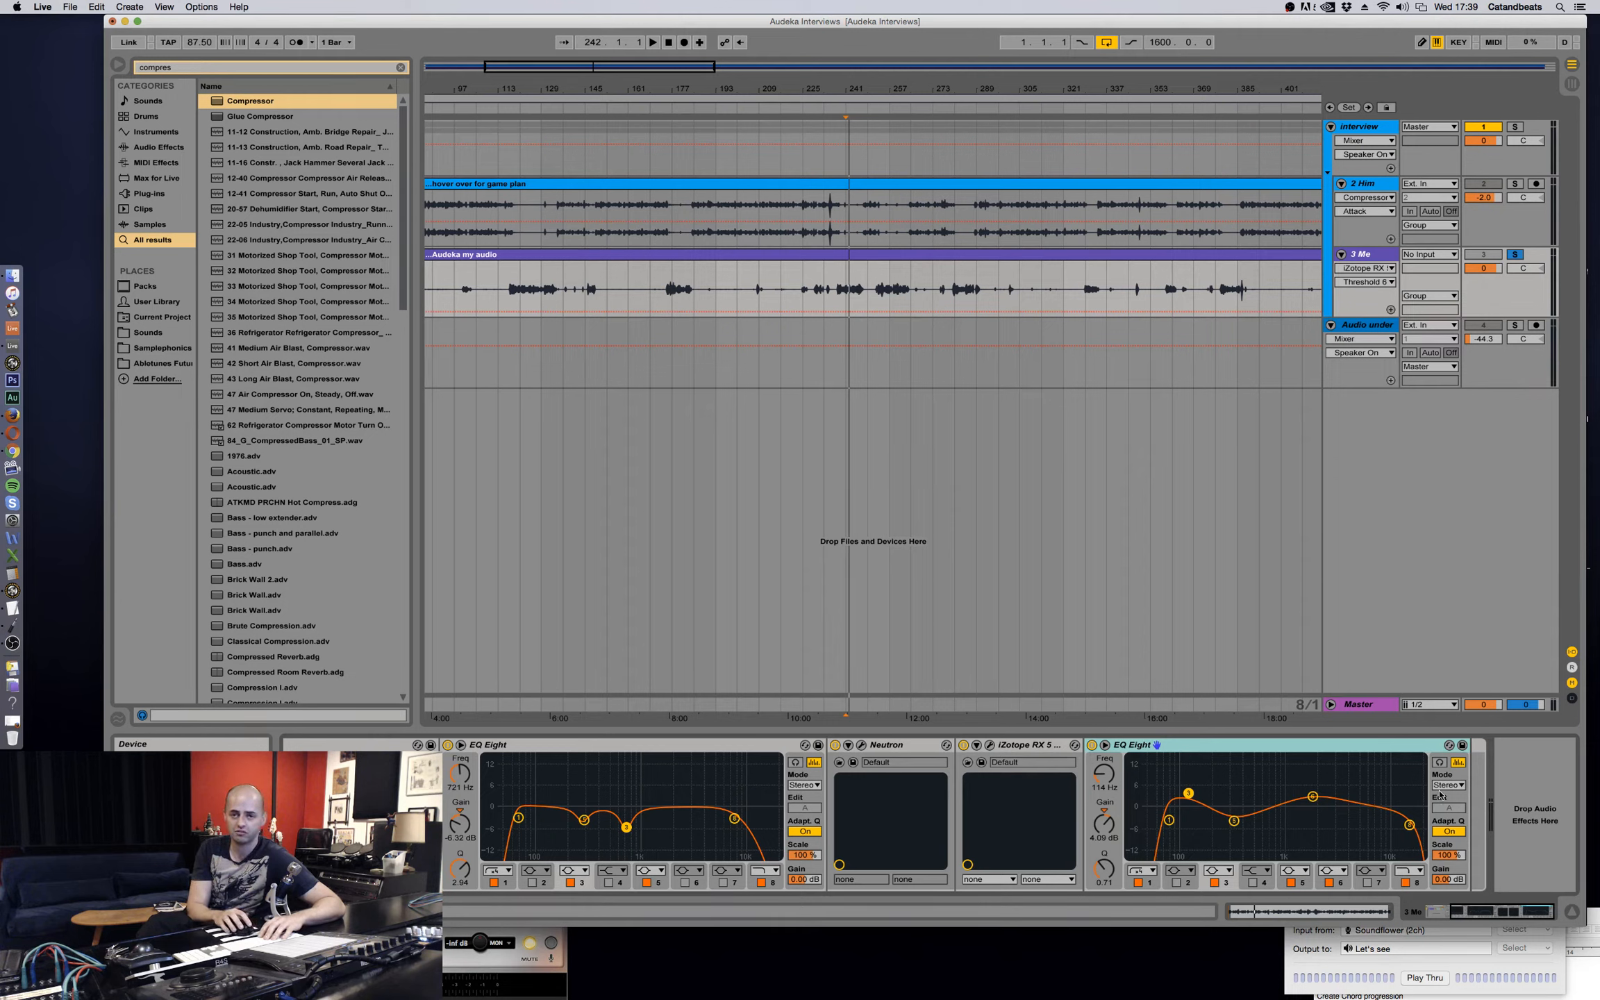
{"action": "key", "text": "space"}
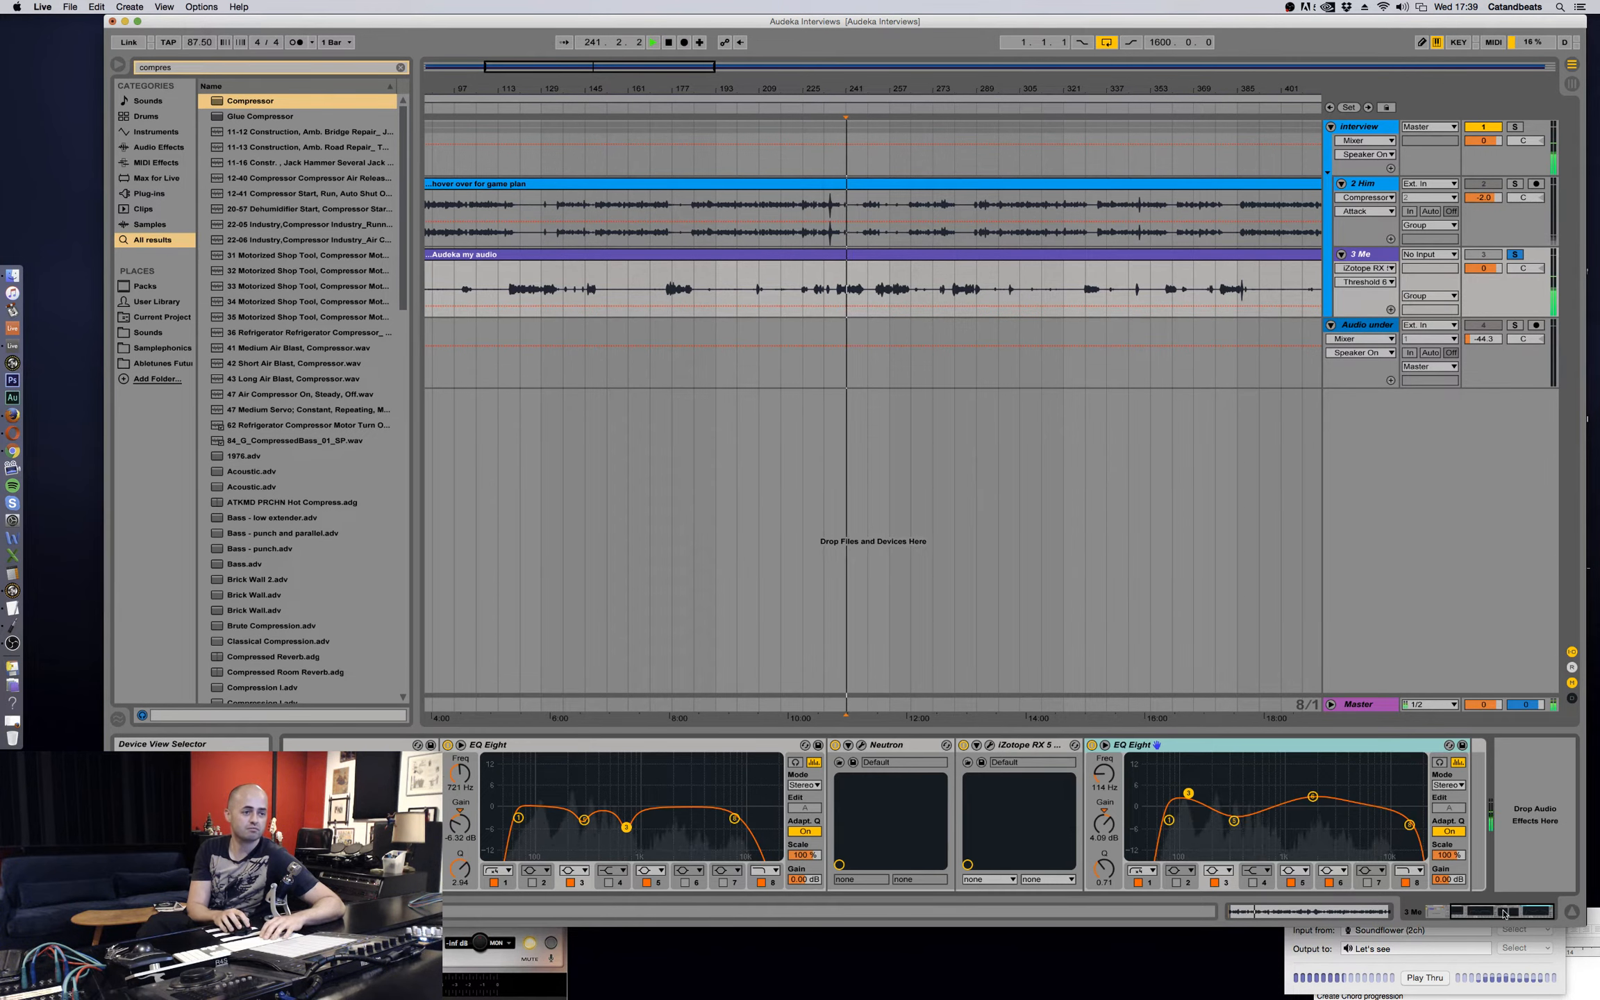
{"action": "left_click_drag", "start_coordinate": [1505, 914], "coordinate": [1473, 913]}
{"action": "left_click", "coordinate": [300, 745]}
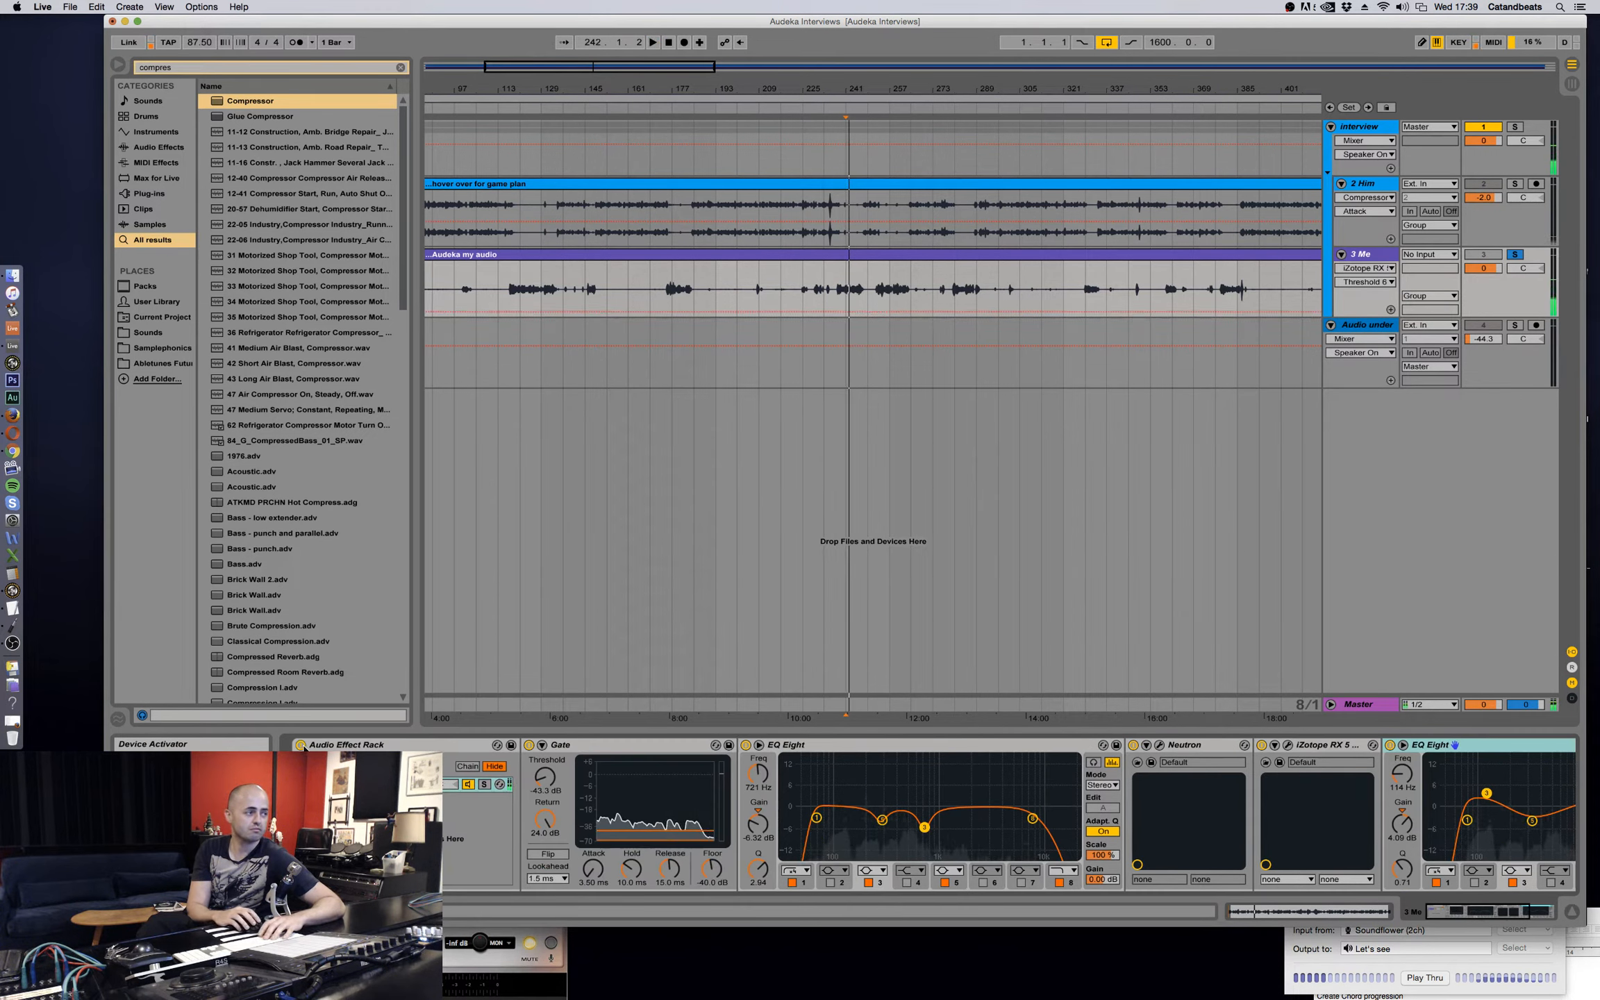
{"action": "left_click", "coordinate": [300, 744]}
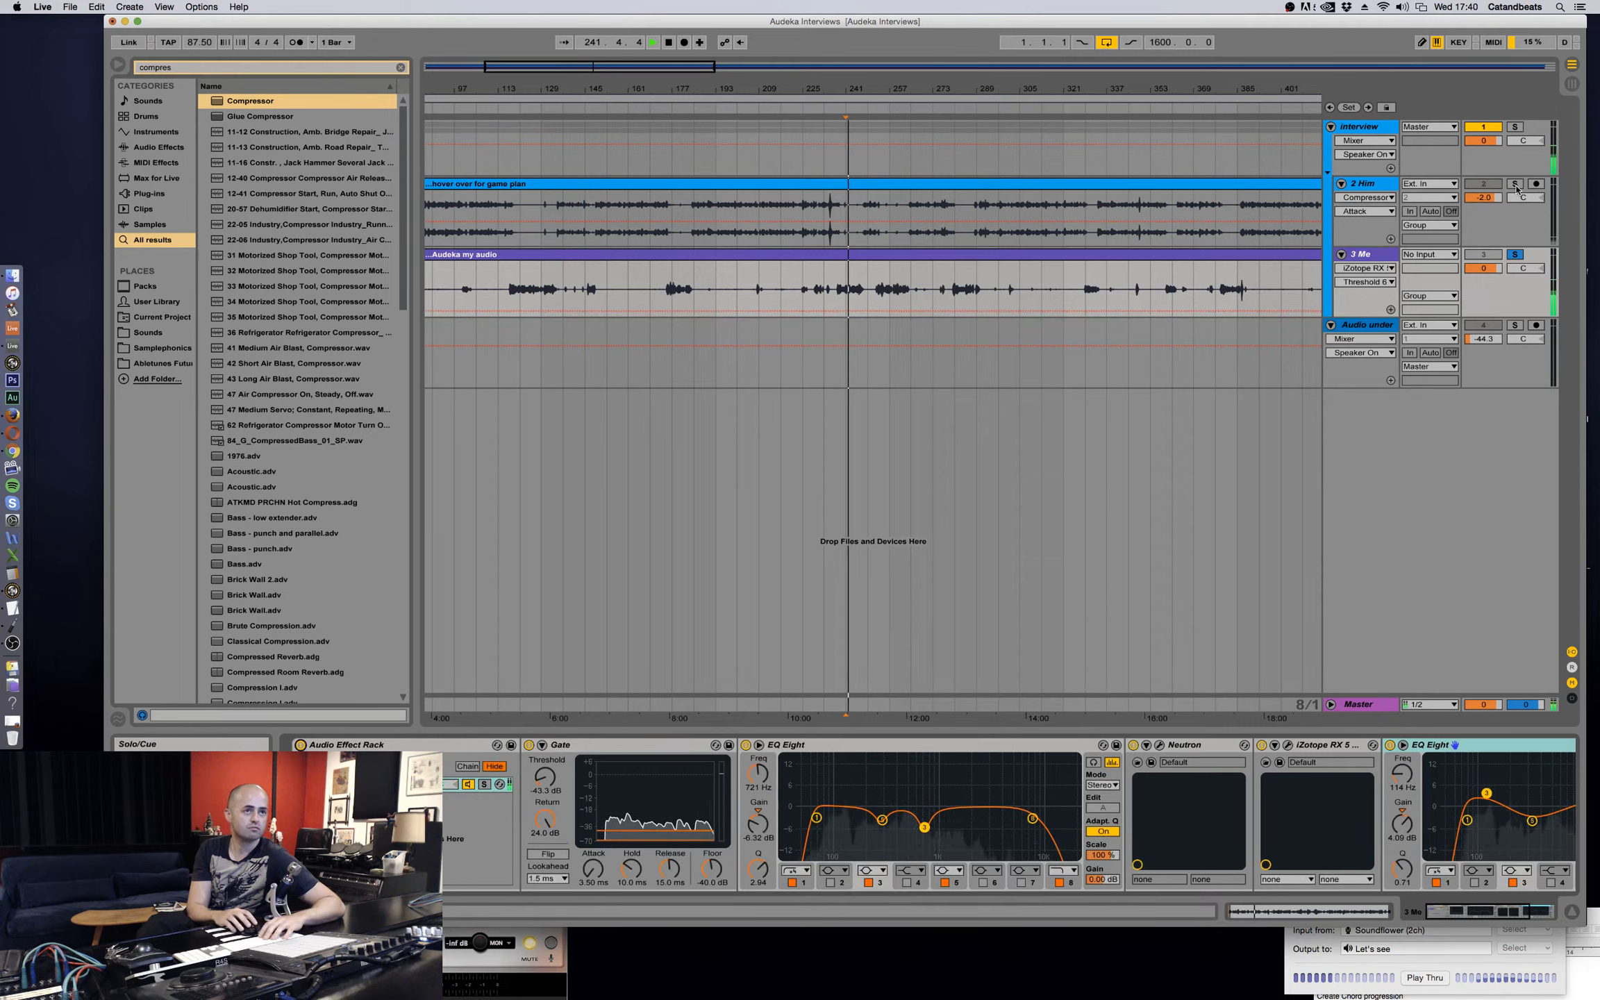
{"action": "key", "text": "space"}
Unsolo the 3 Me track and show the devices on the interview group and the Audio underneath track.
{"action": "left_click", "coordinate": [1516, 255]}
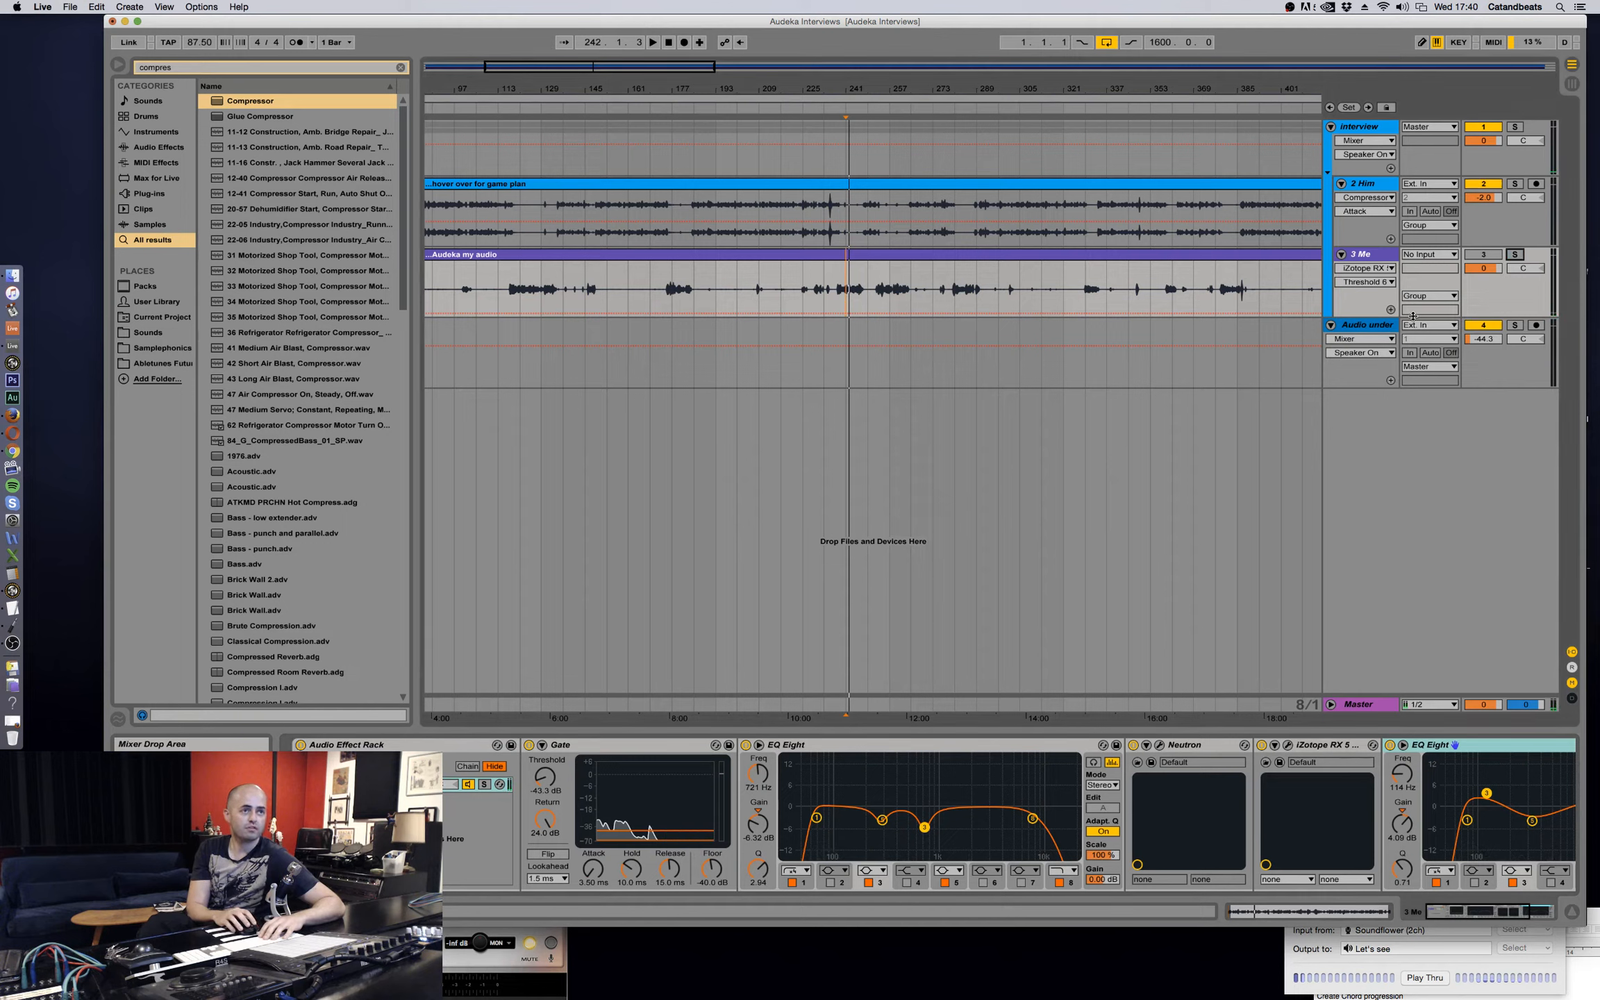
{"action": "left_click", "coordinate": [1357, 130]}
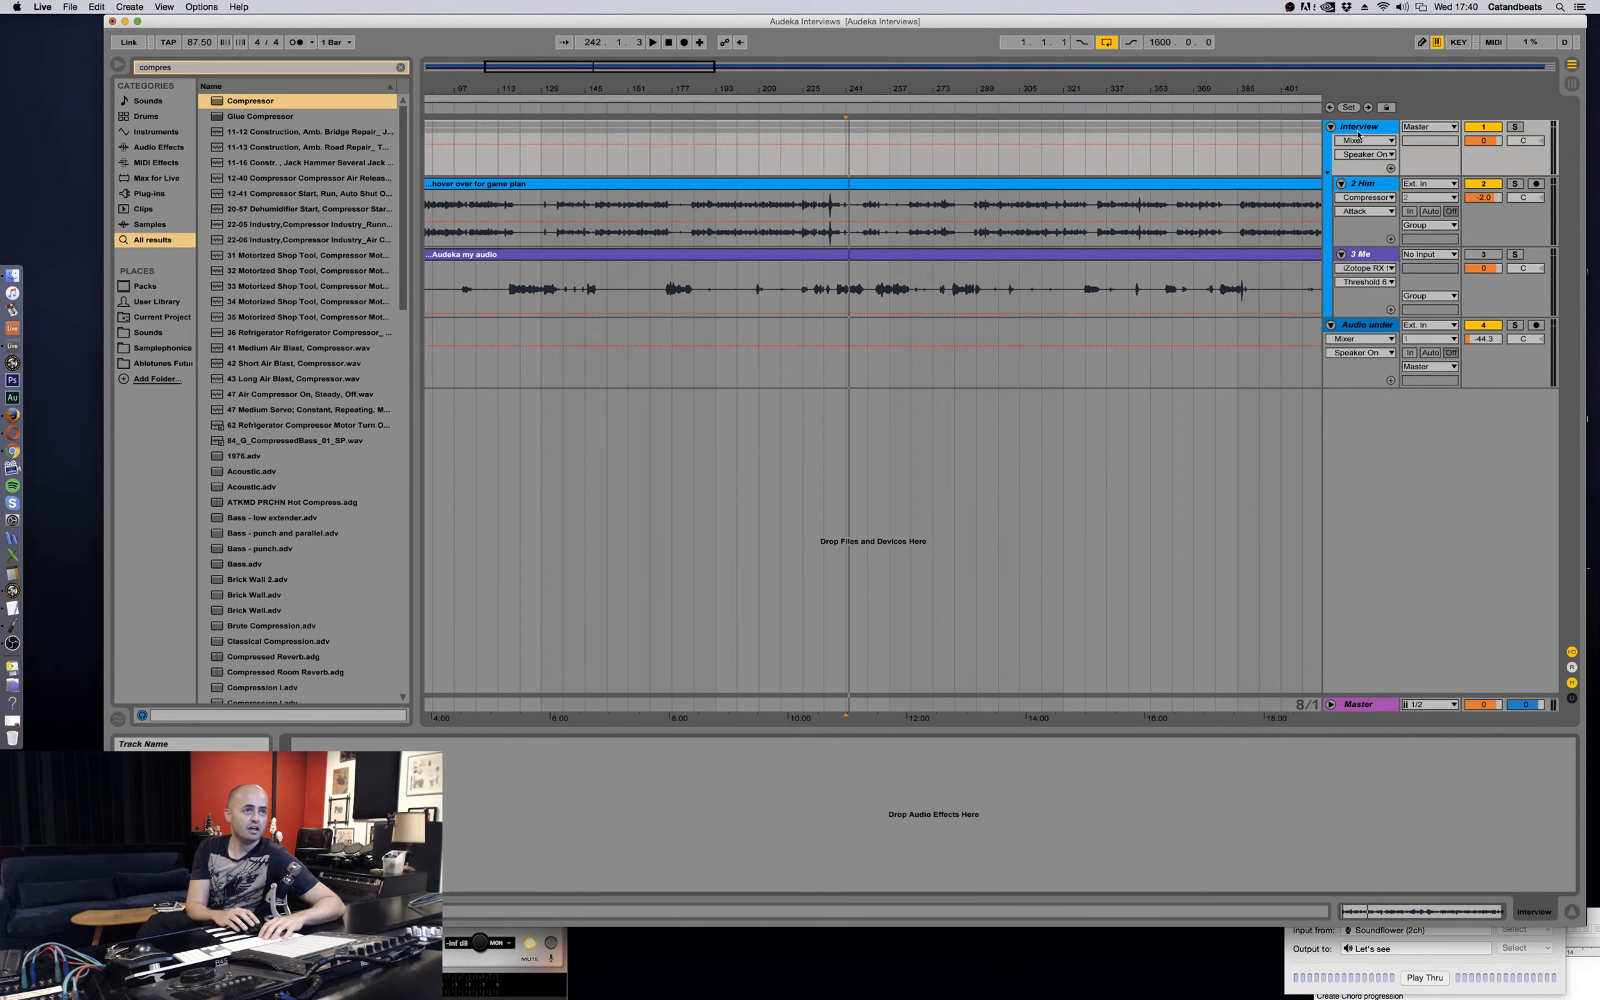
{"action": "left_click", "coordinate": [1364, 325]}
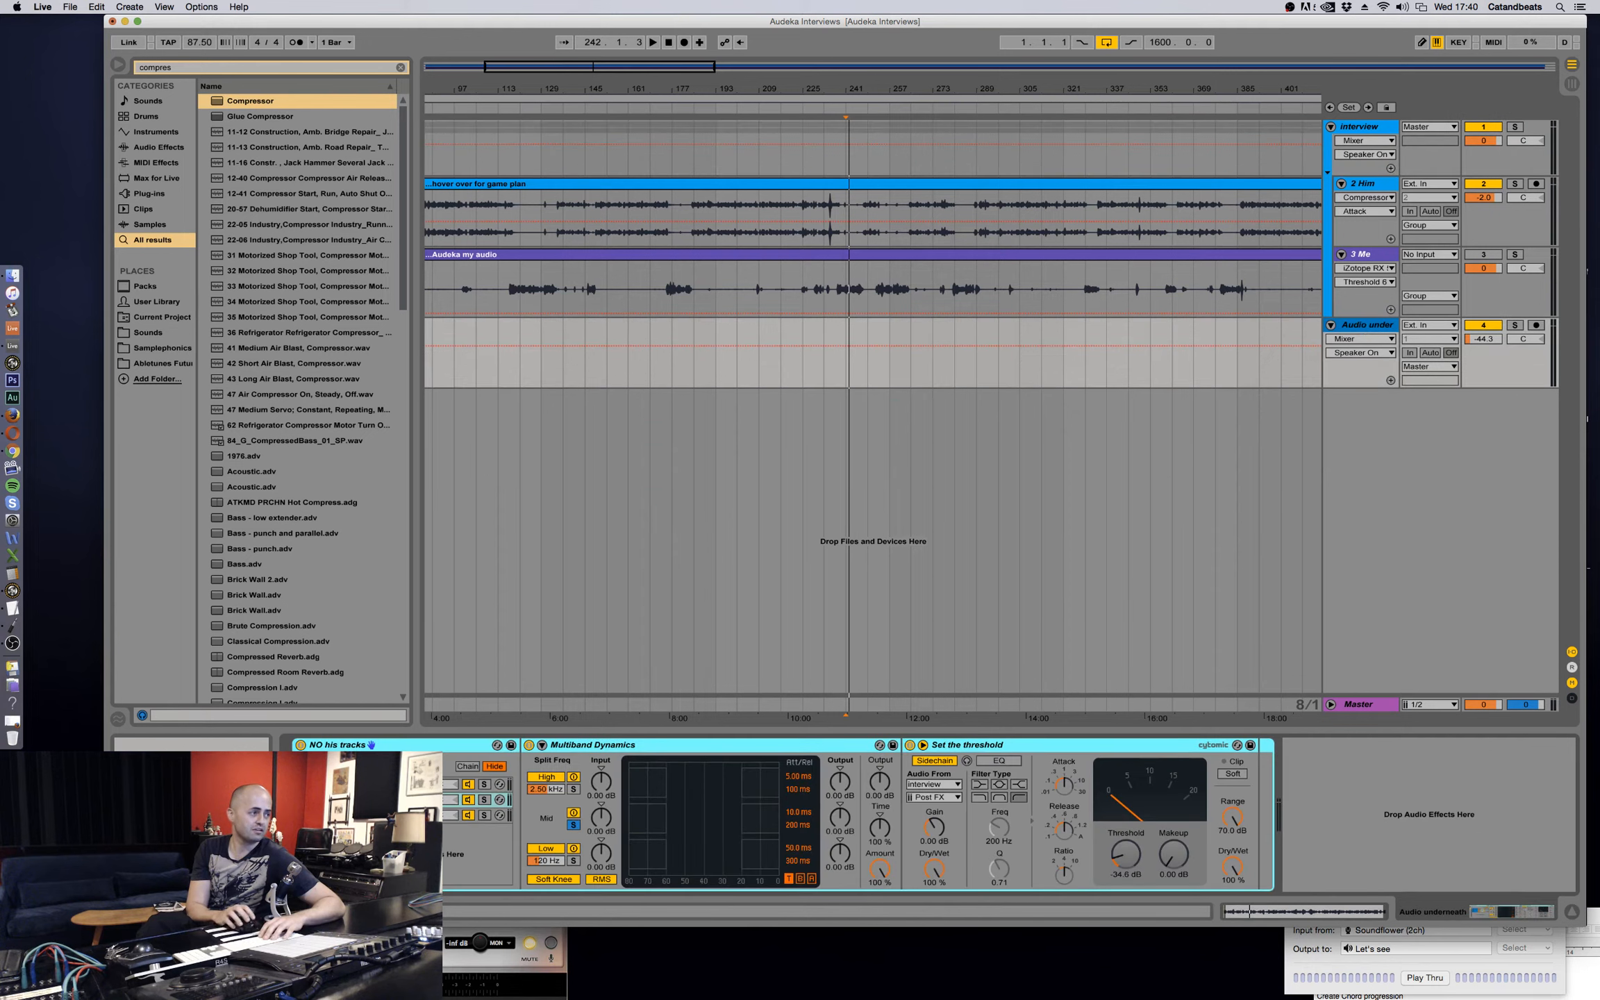
Search the browser for "multi" and add Multiband Dynamics to the interview group.
{"action": "left_click", "coordinate": [205, 68]}
{"action": "key", "text": "BackSpace"}
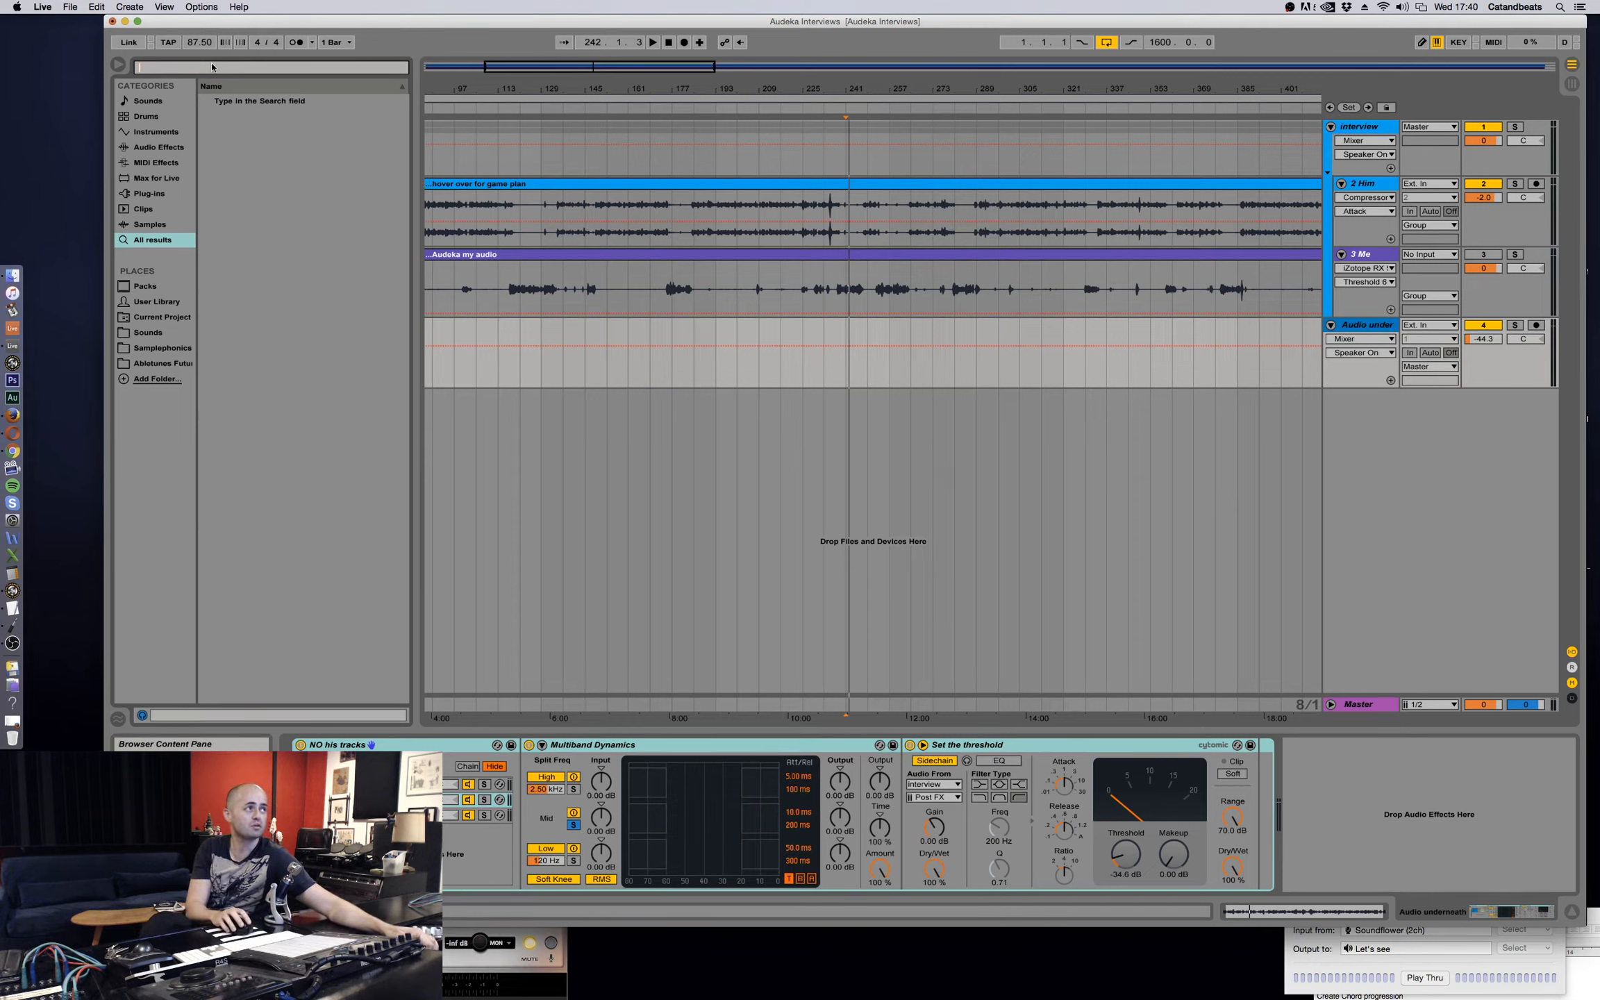
{"action": "type", "text": "multi"}
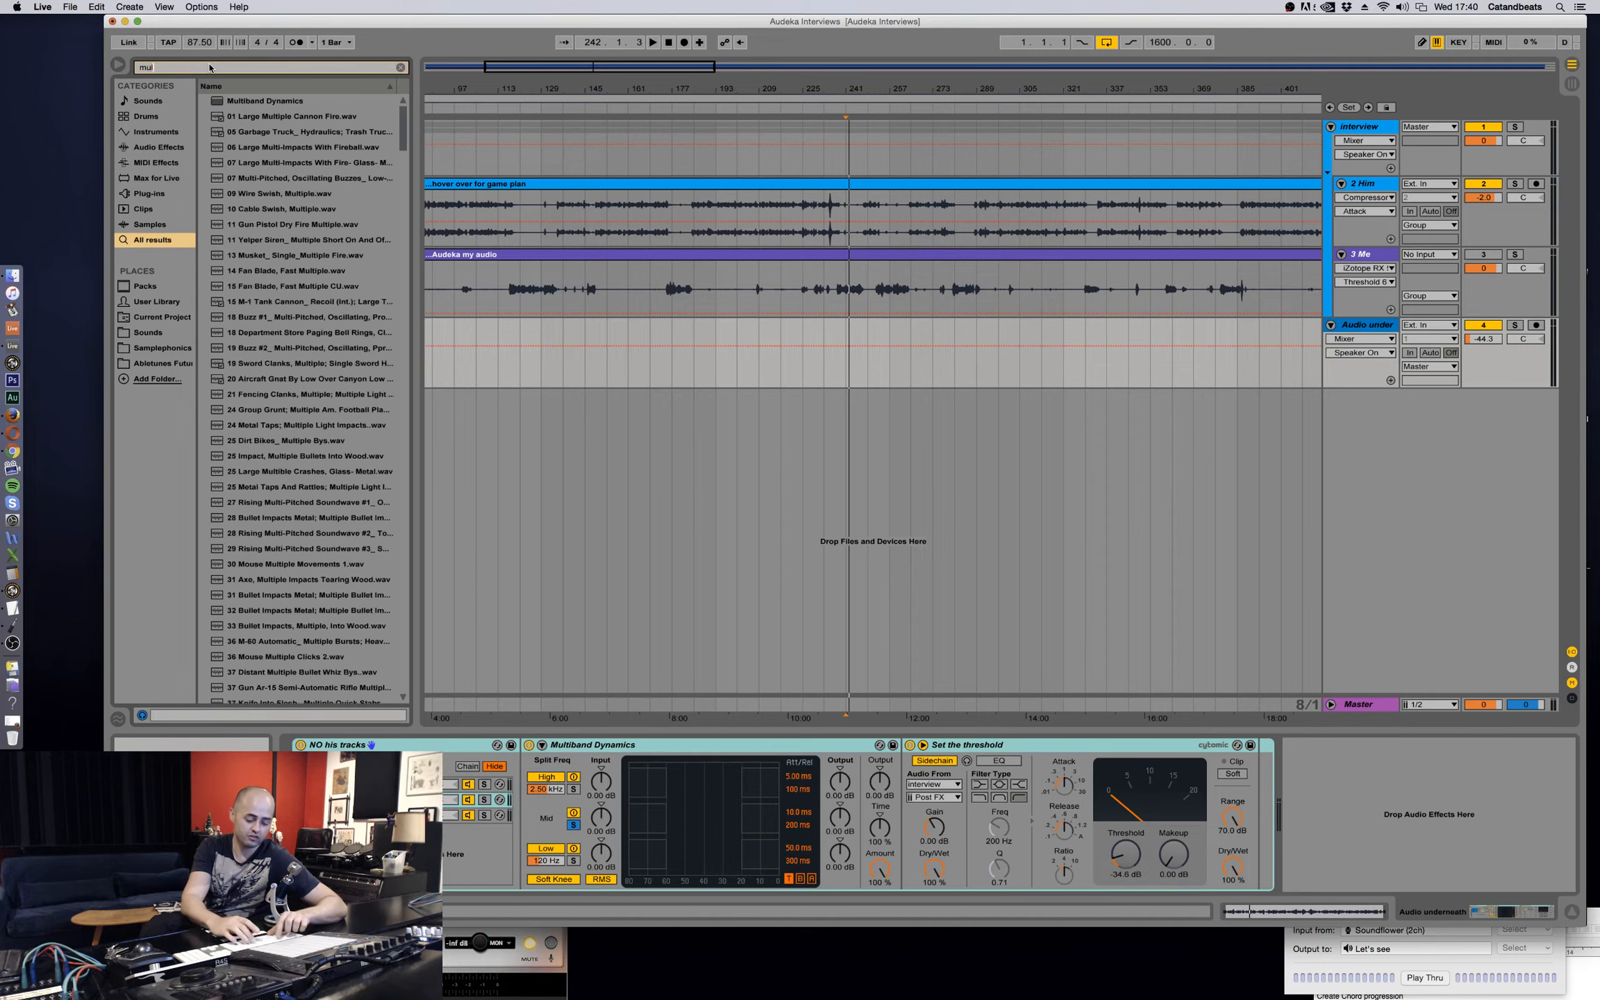
{"action": "left_click", "coordinate": [232, 103]}
{"action": "left_click", "coordinate": [1353, 142]}
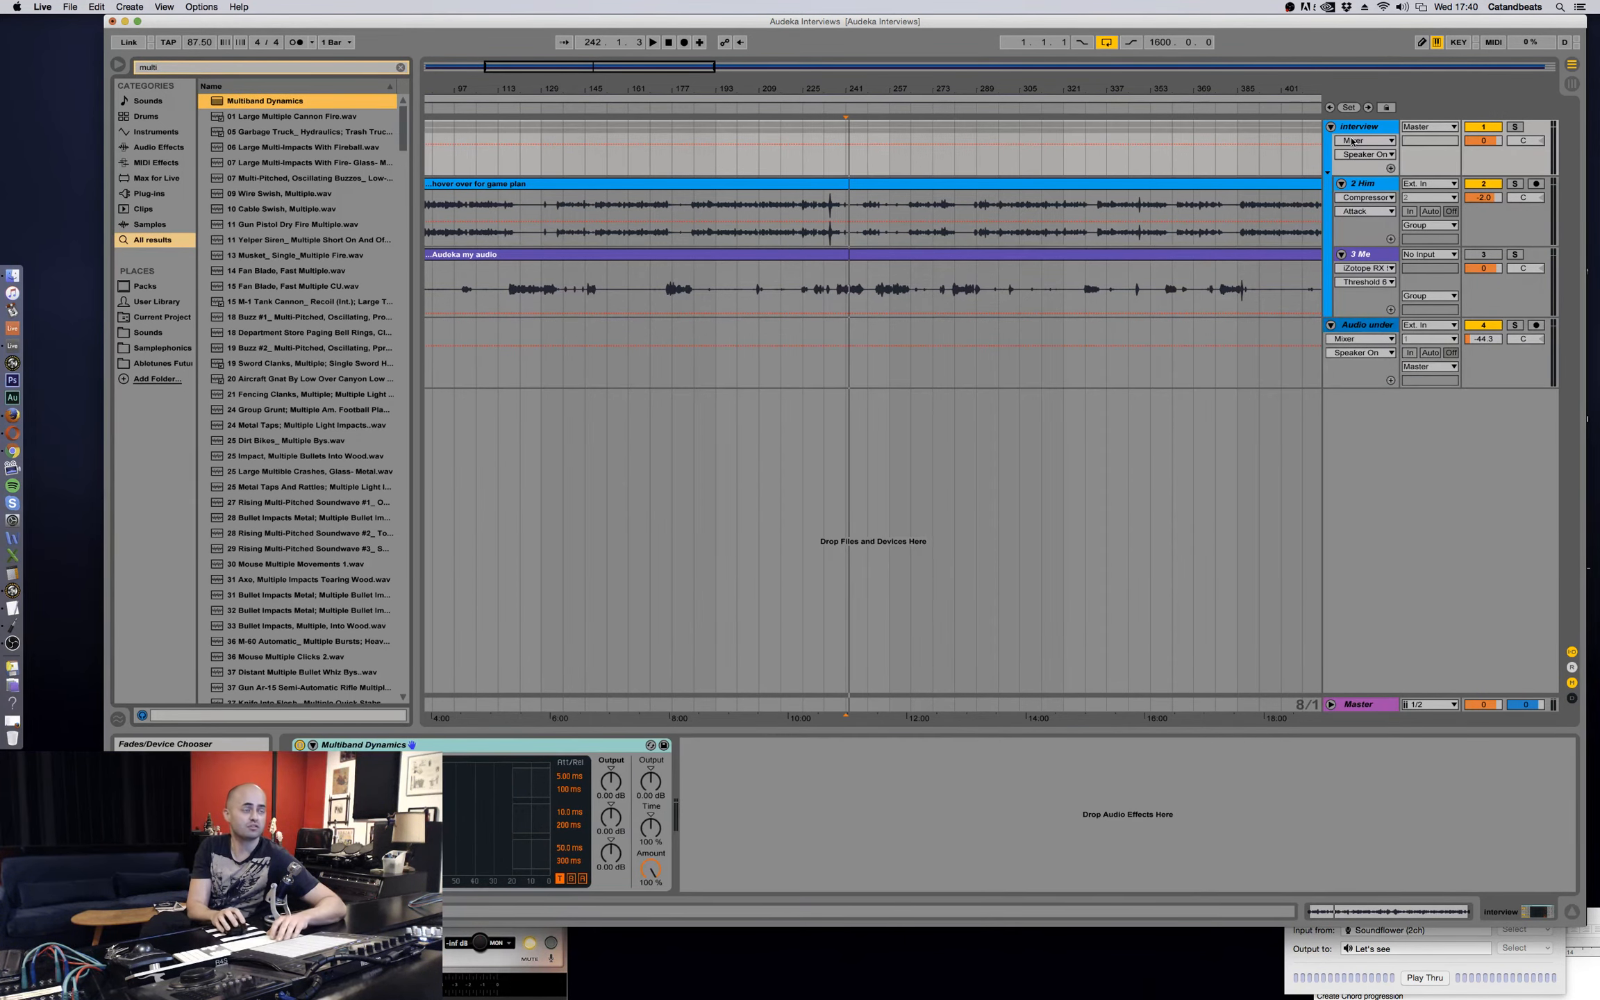
{"action": "left_click", "coordinate": [1357, 129]}
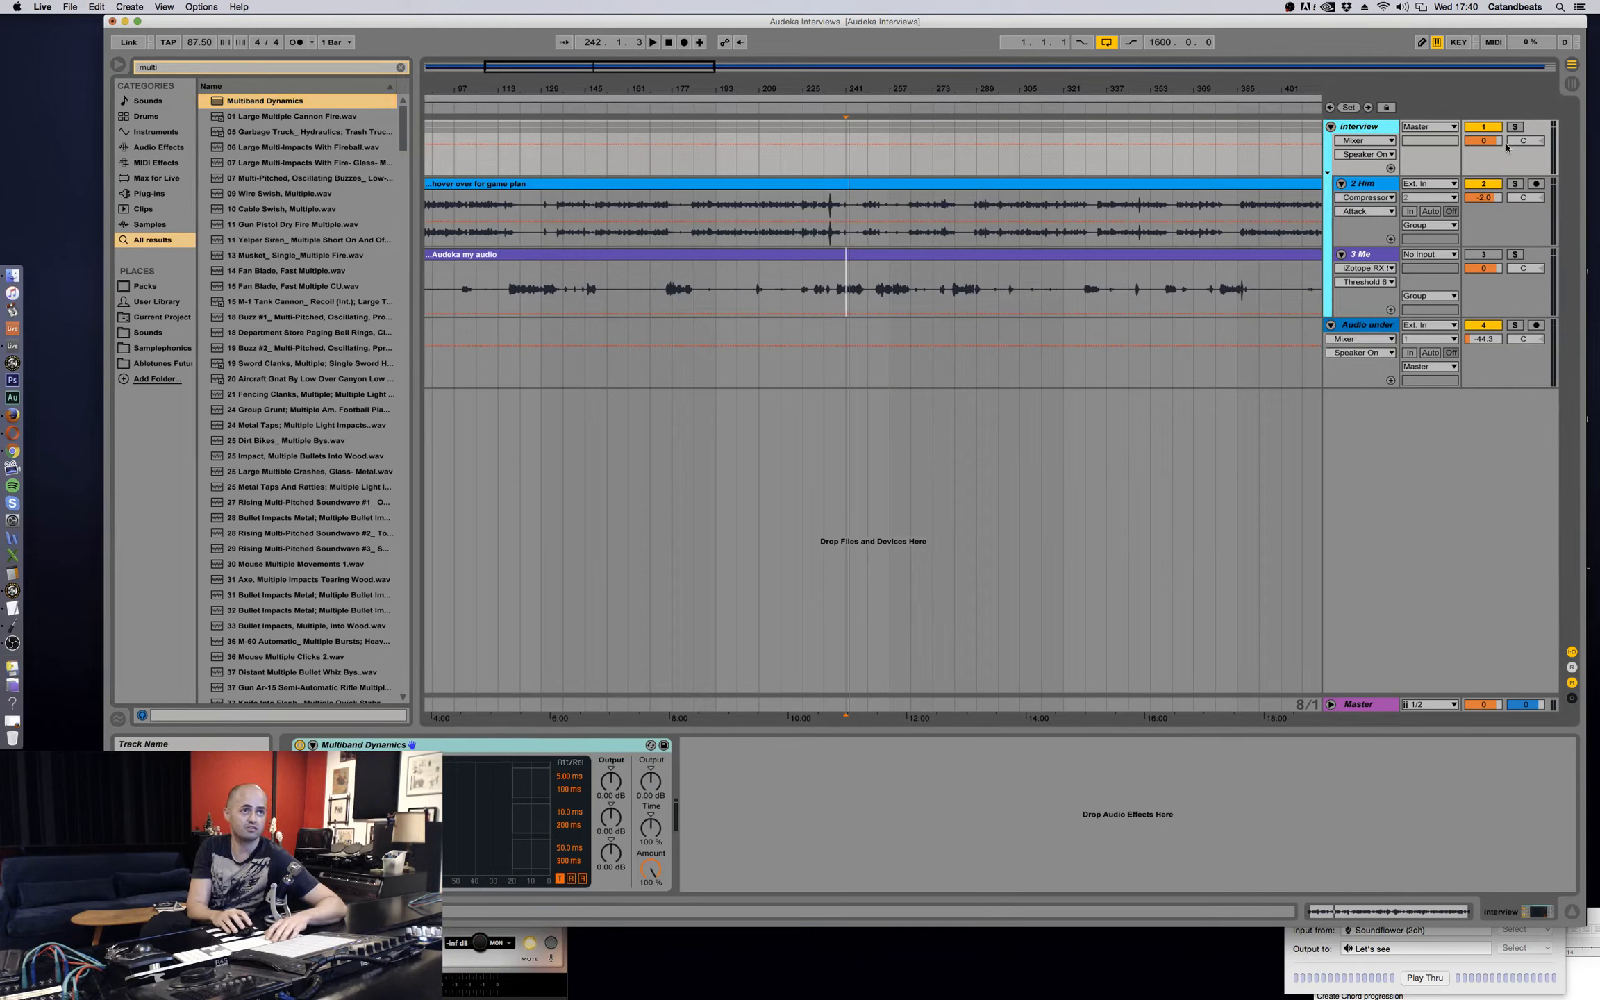
Solo the interview group and loop a short 2 Him passage starting at 174.4.1 with a length of 0.3.0.
{"action": "left_click", "coordinate": [1518, 127]}
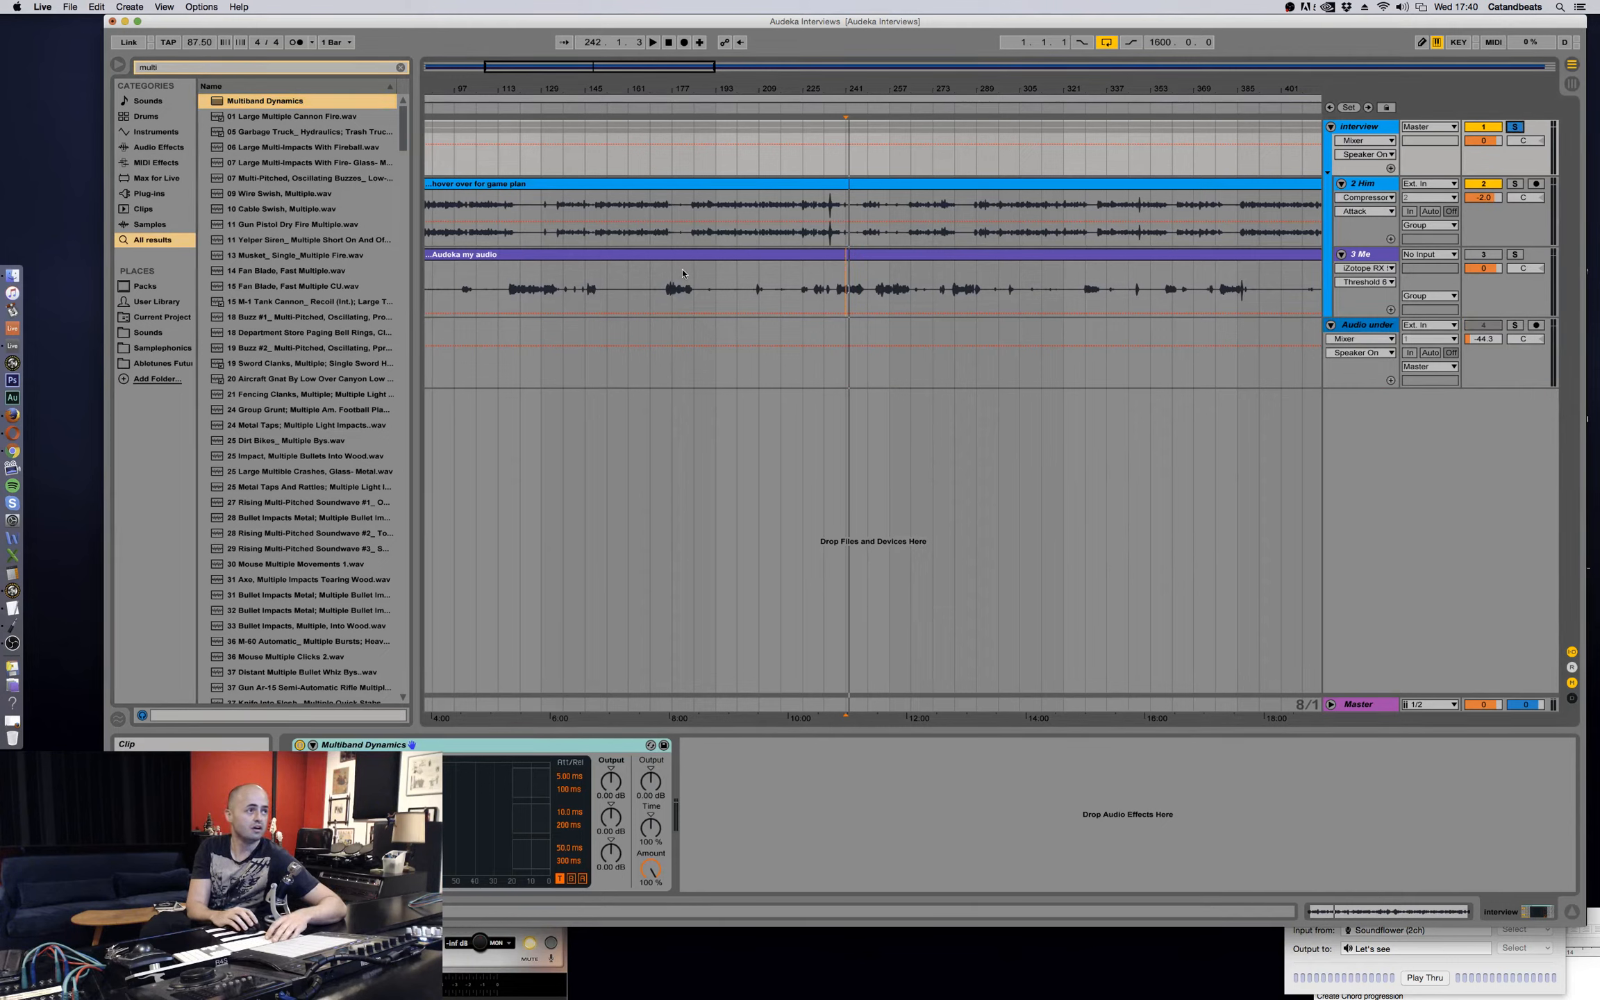
{"action": "left_click_drag", "start_coordinate": [661, 93], "coordinate": [663, 91]}
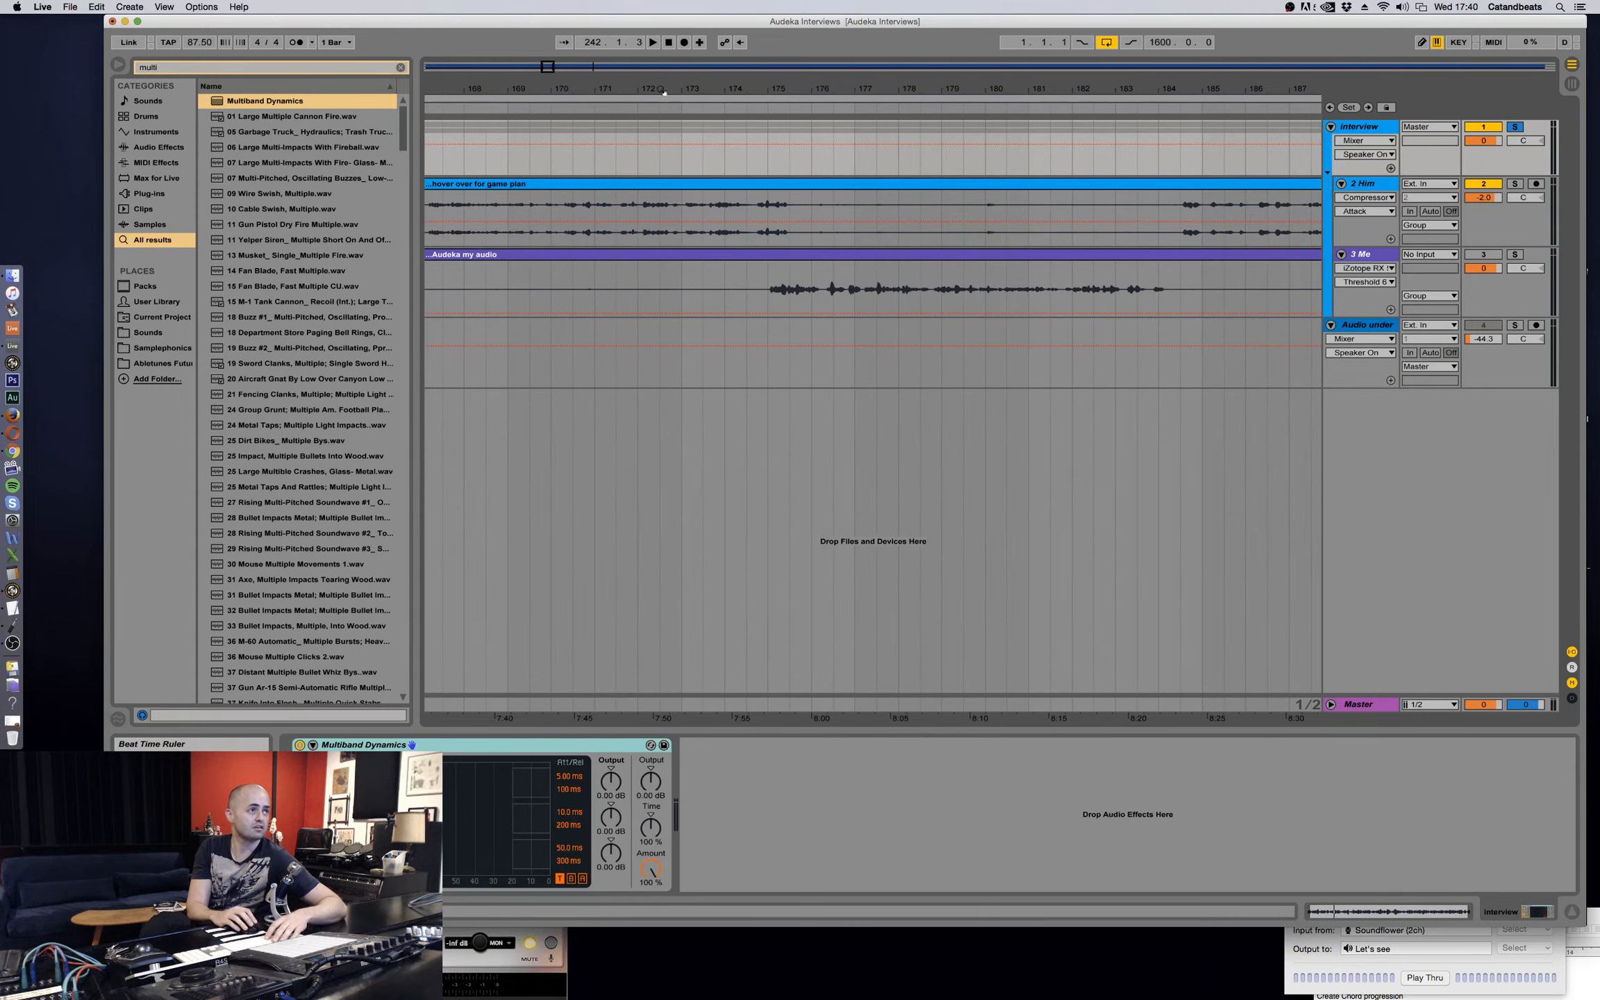
{"action": "left_click_drag", "start_coordinate": [747, 236], "coordinate": [792, 234]}
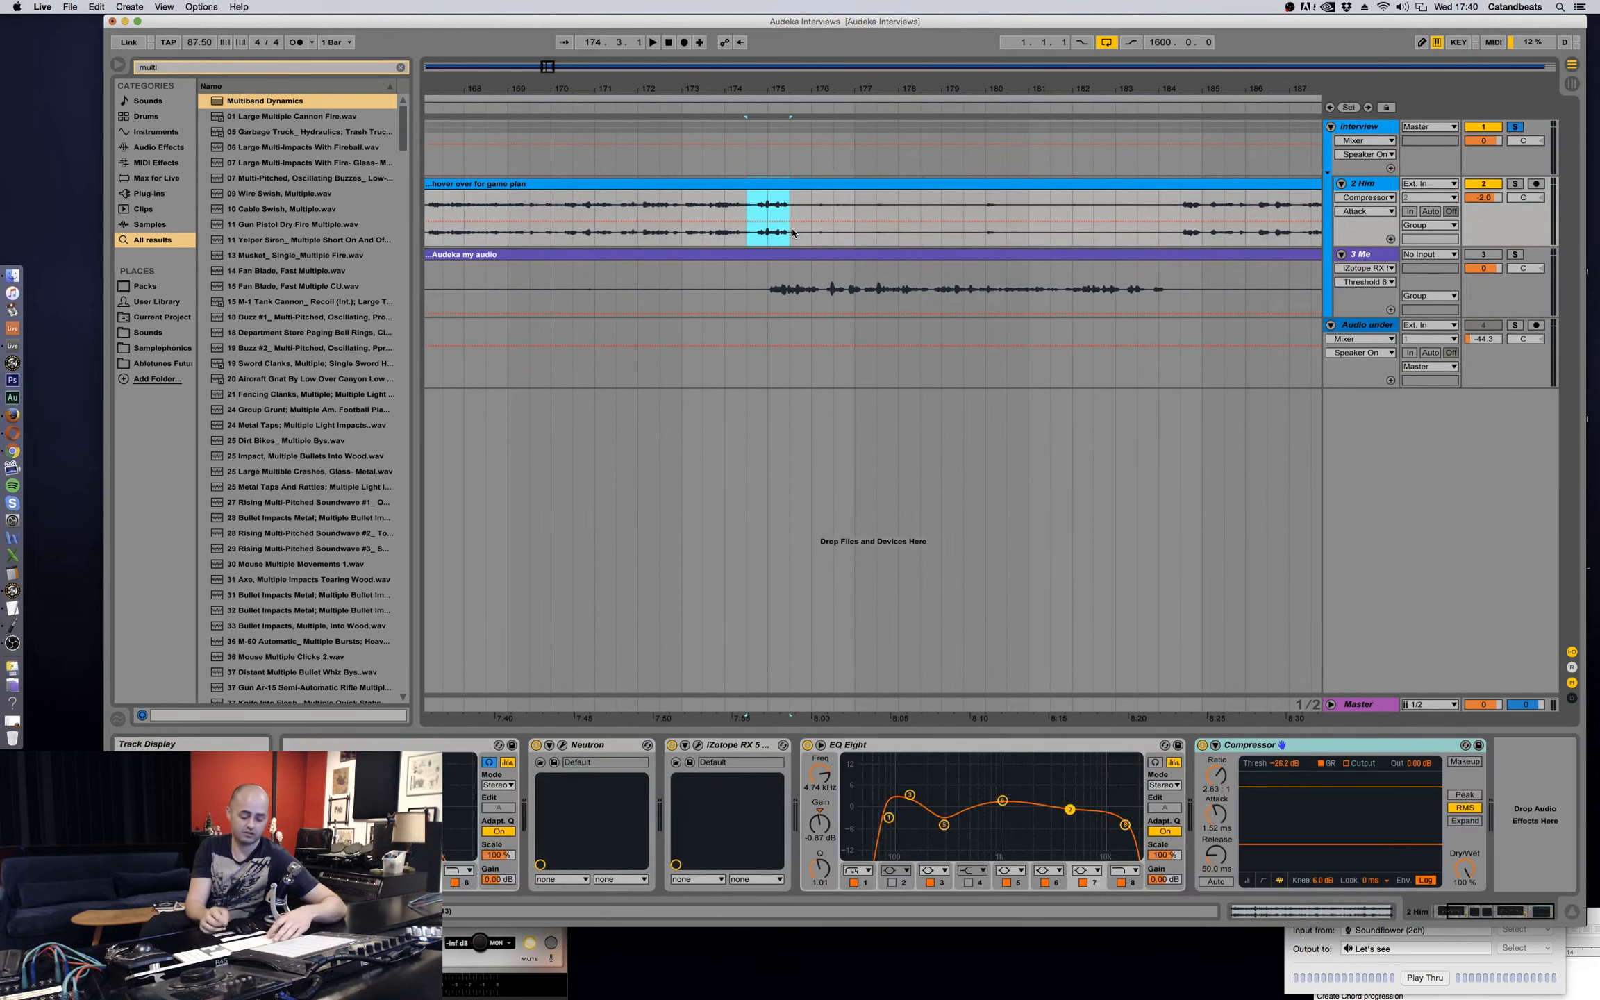
{"action": "key", "text": "super+l"}
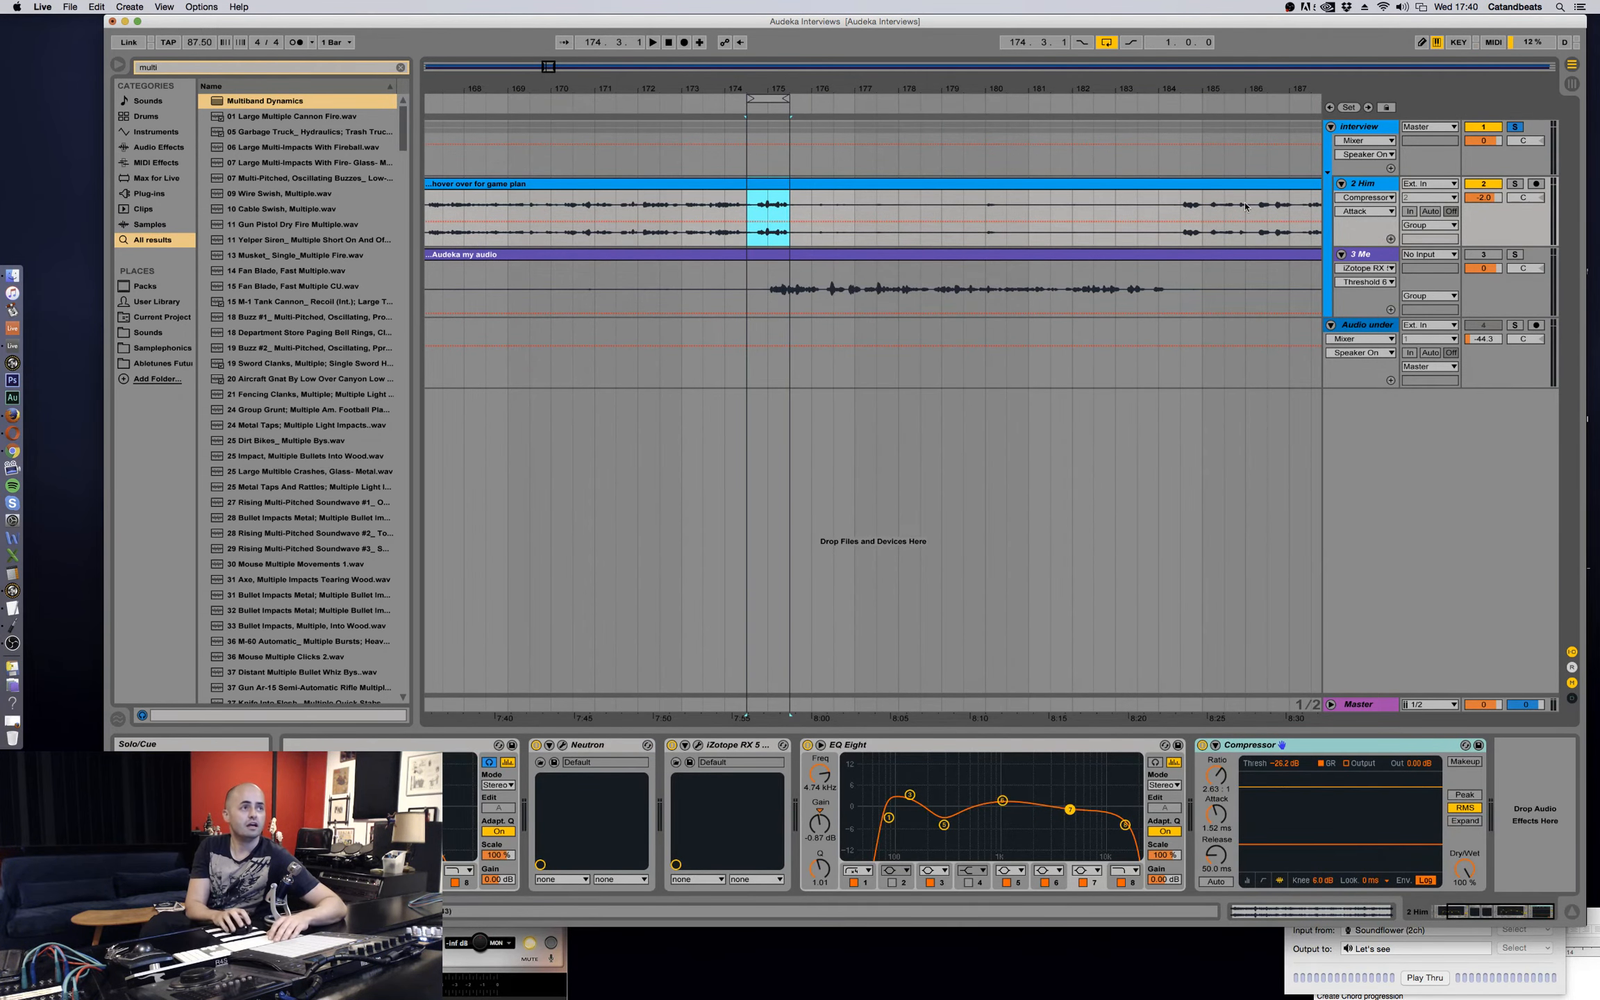
{"action": "mouse_move", "coordinate": [757, 90]}
{"action": "left_mouse_down"}
{"action": "mouse_move", "coordinate": [746, 101]}
{"action": "mouse_move", "coordinate": [781, 101]}
{"action": "left_mouse_up"}
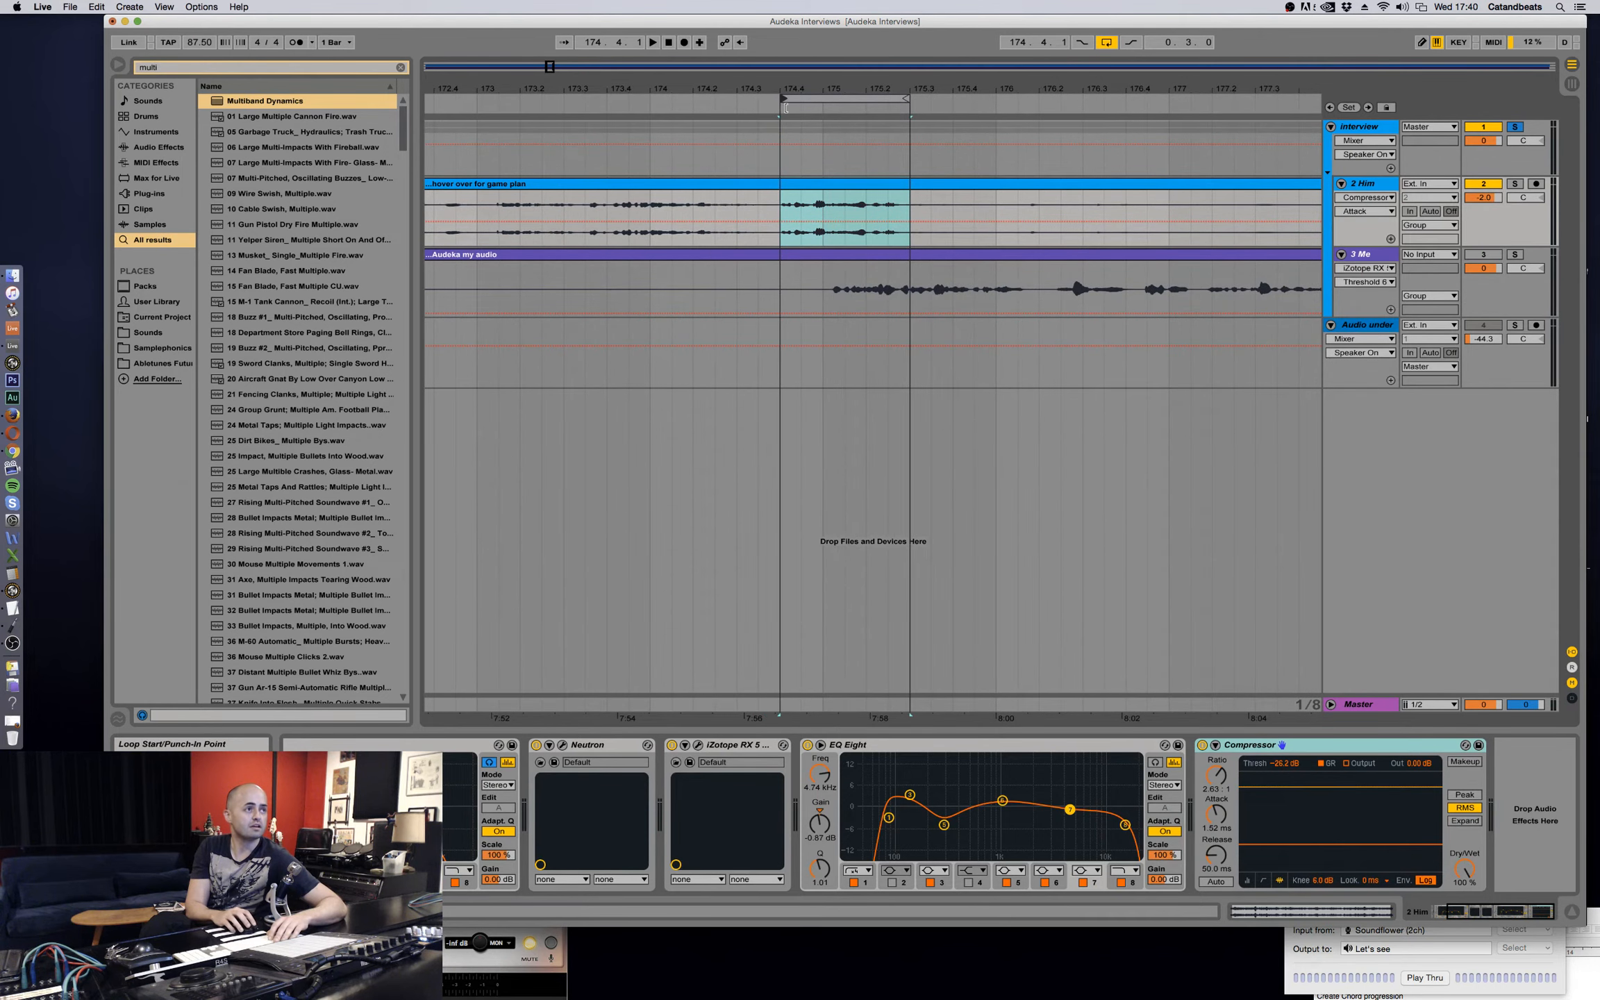
Play the looped passage through the interview group's Multiband Dynamics, auditioning the low and high bands separately.
{"action": "left_click", "coordinate": [1354, 130]}
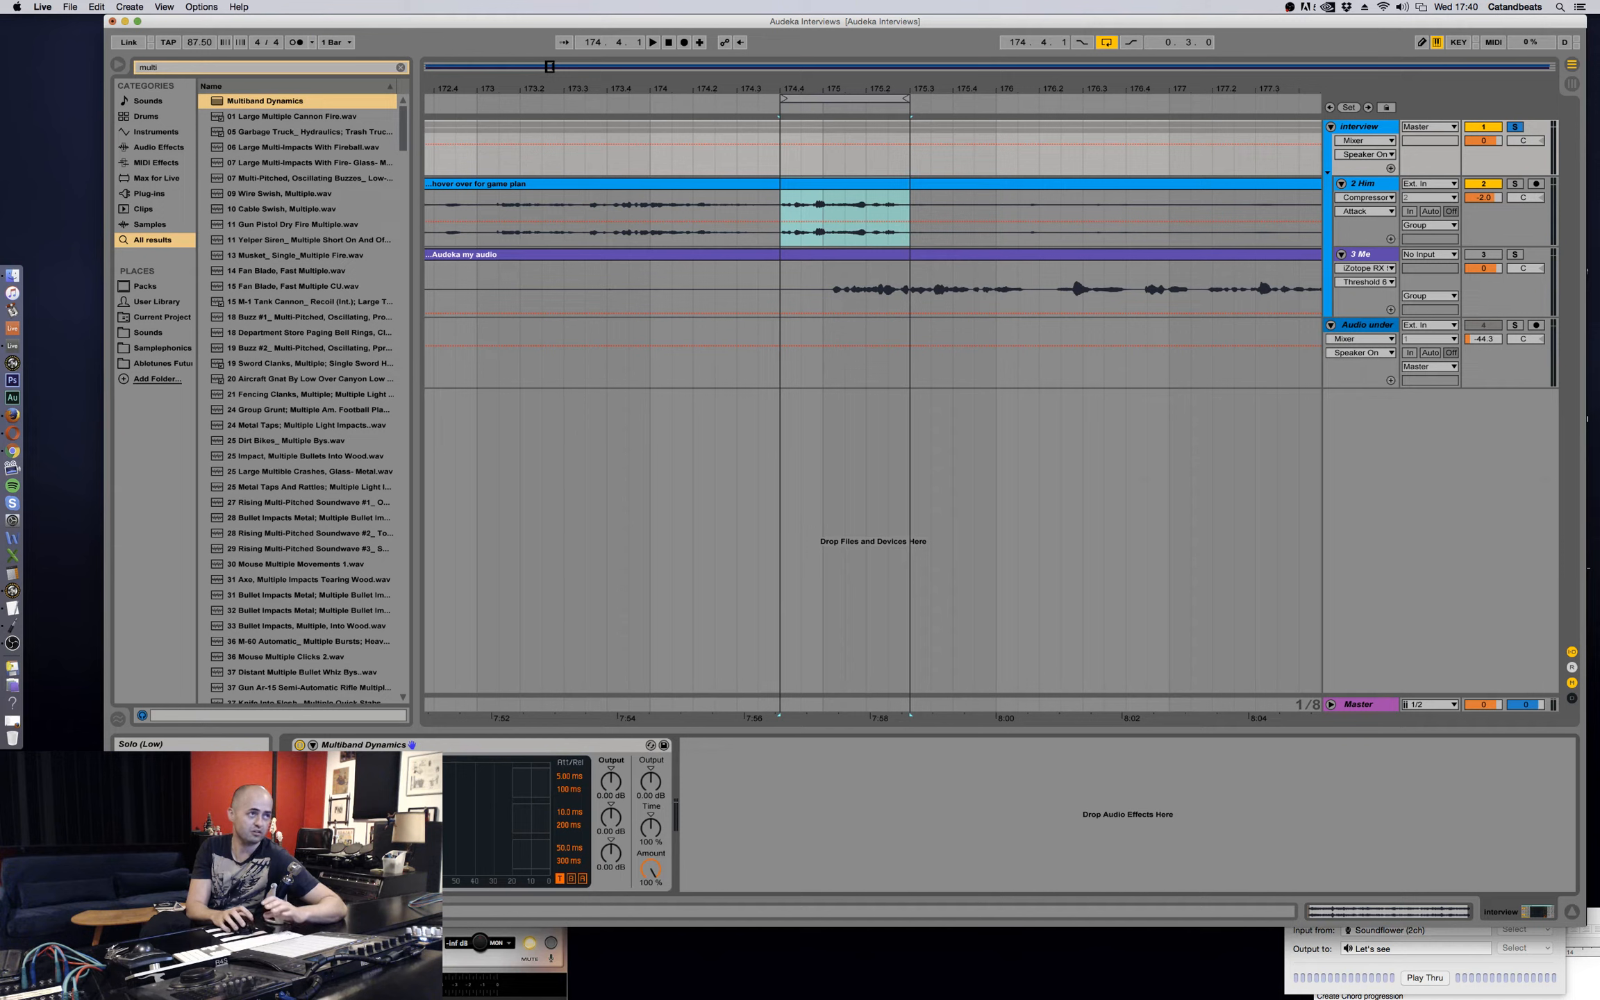
{"action": "key", "text": "space"}
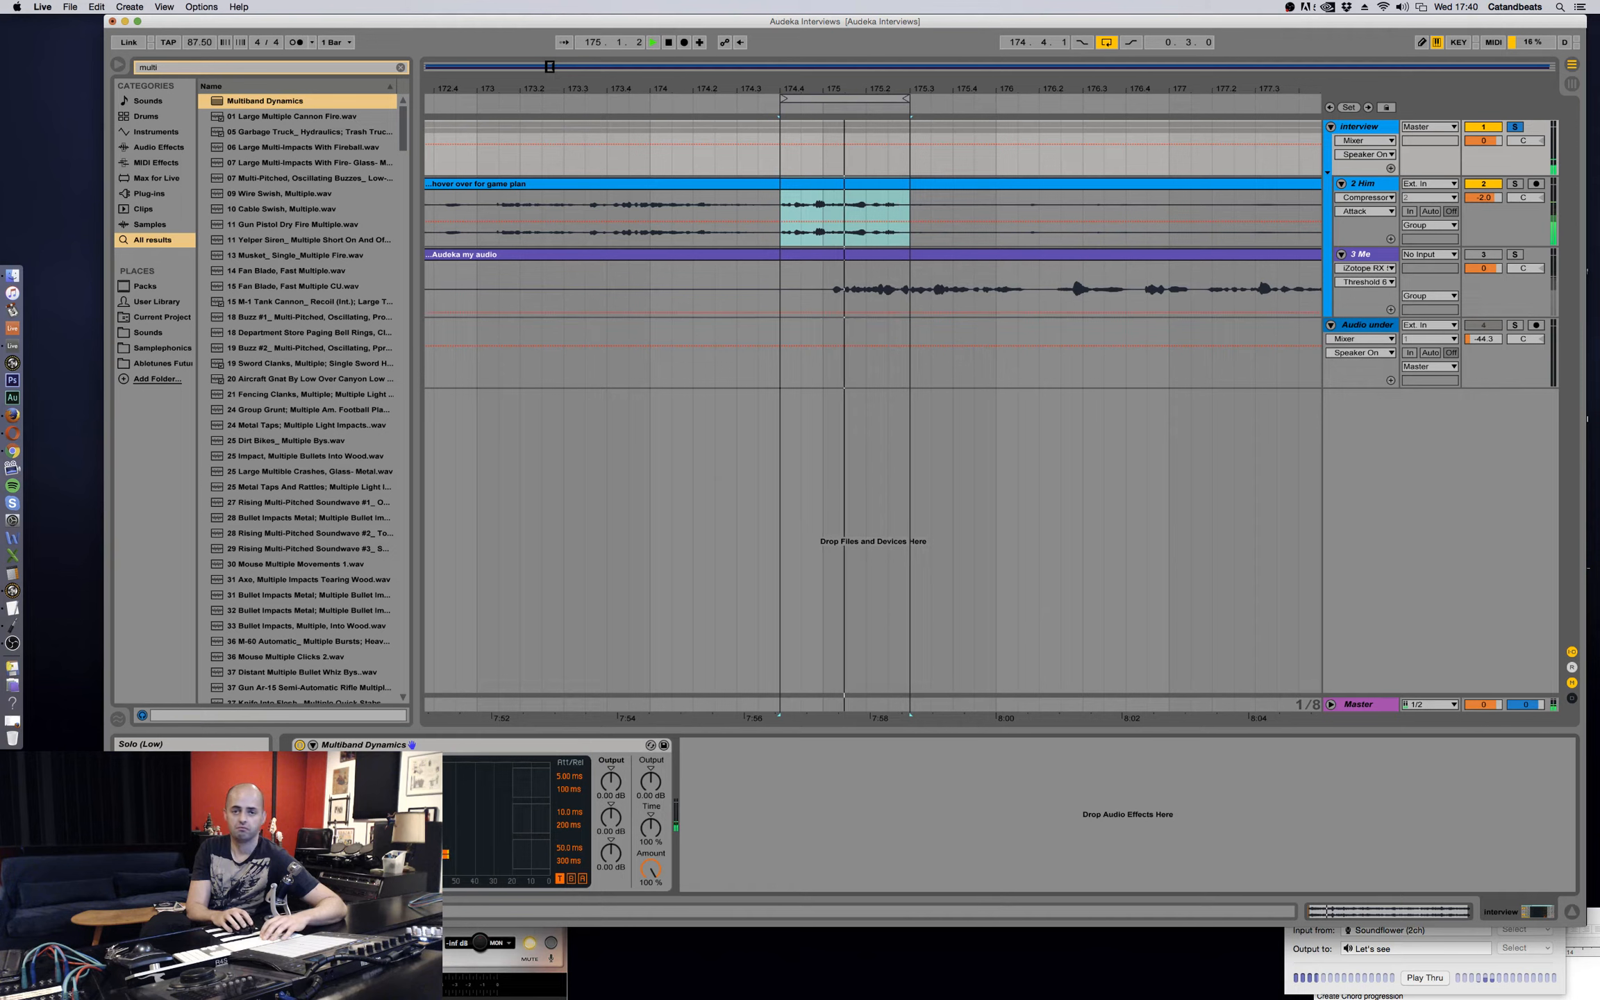
{"action": "key", "text": "space"}
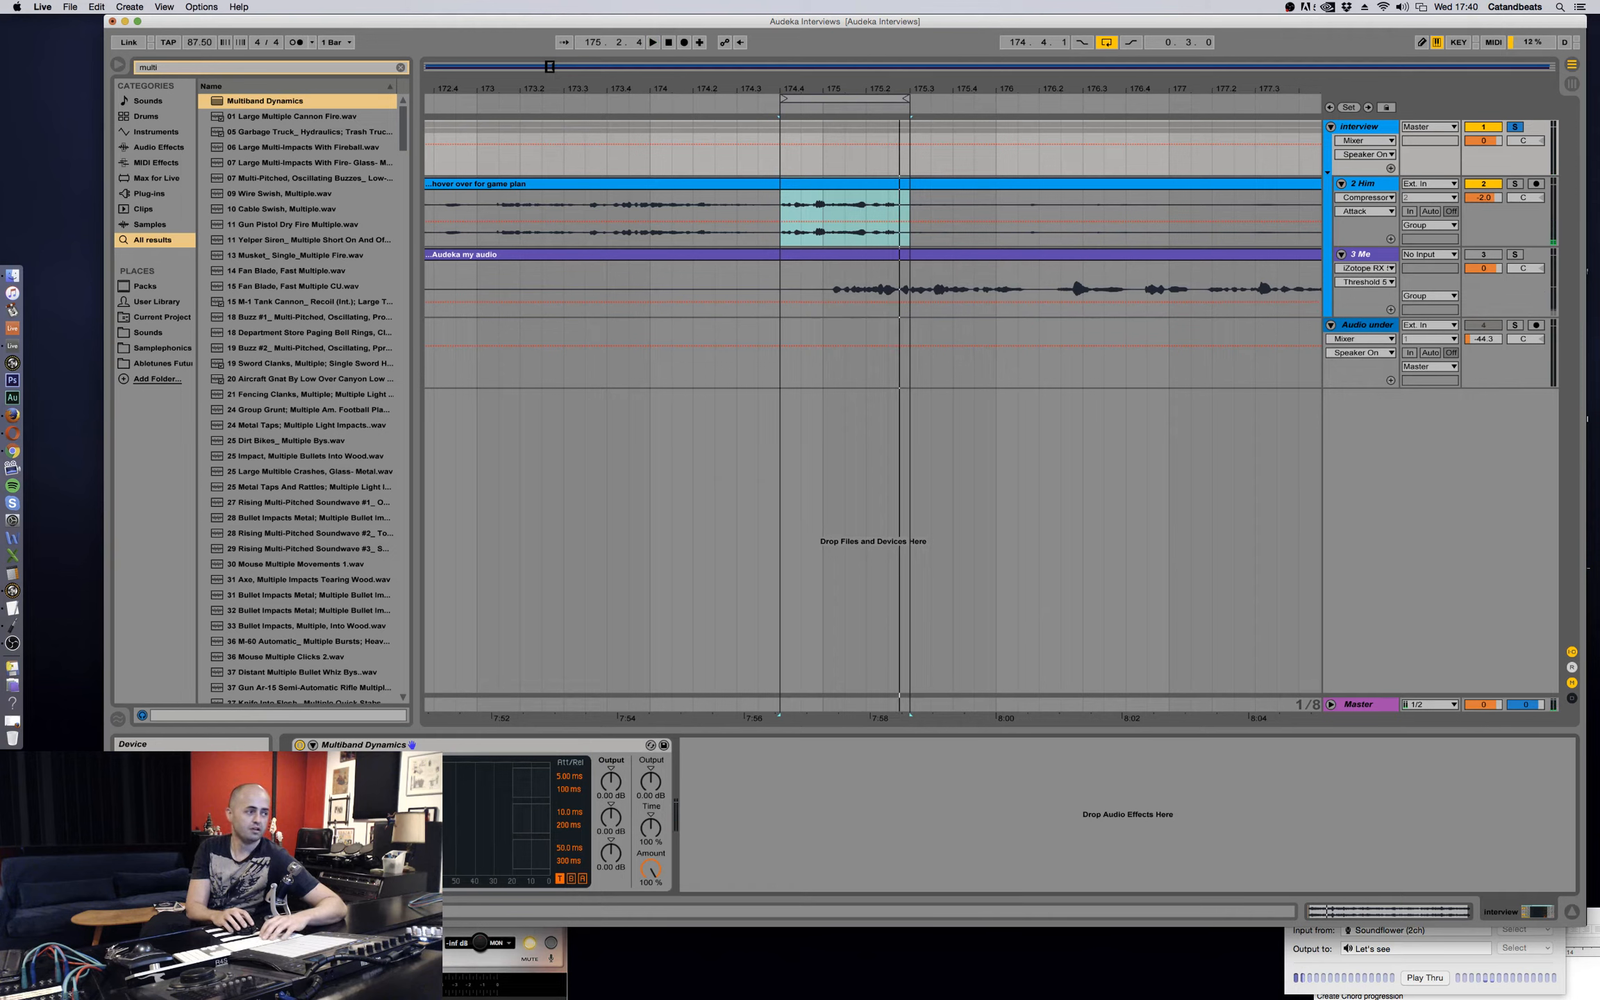
{"action": "key", "text": "space"}
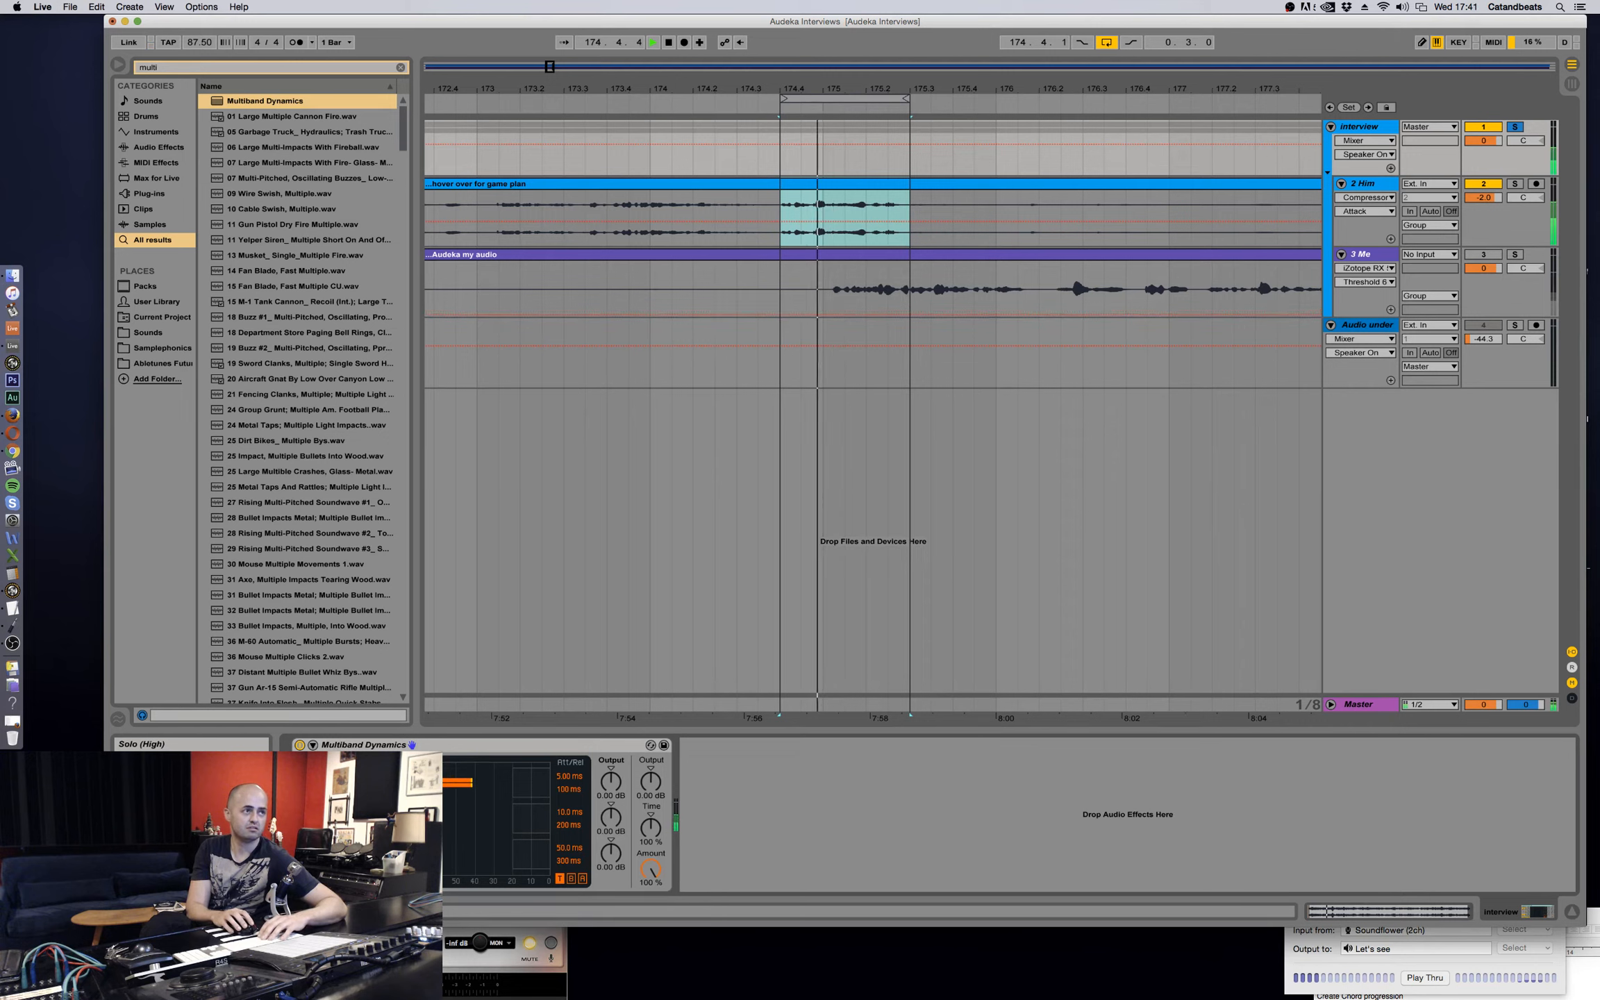
{"action": "key", "text": "space"}
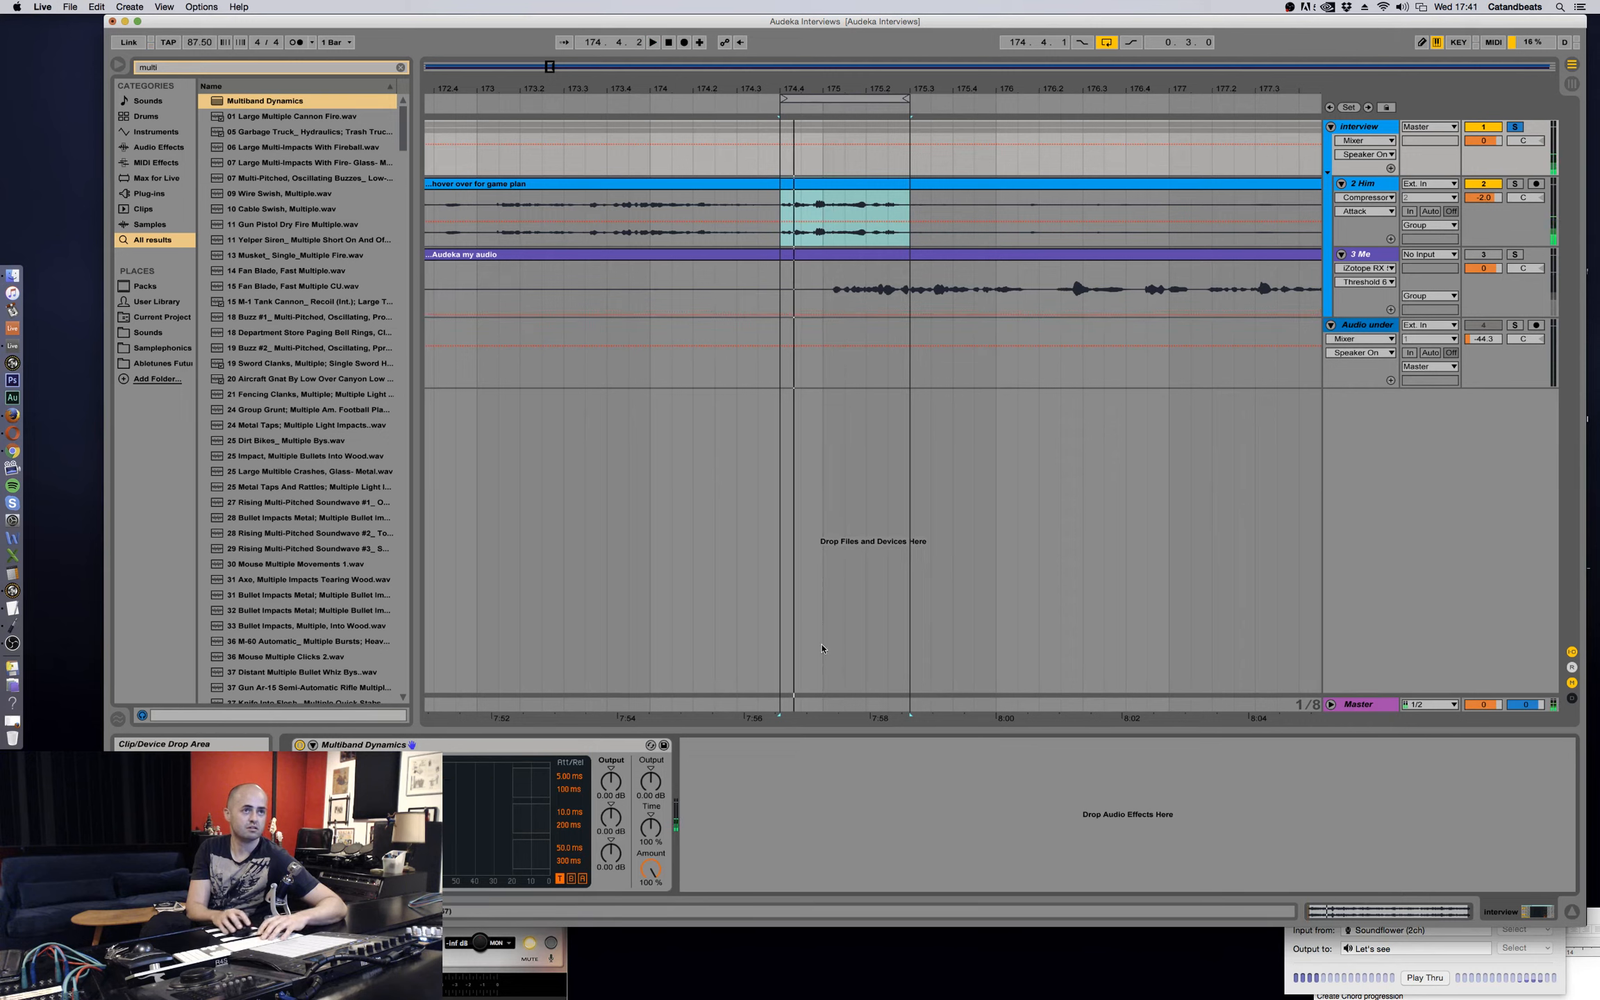
Activate the 3 Me track and play the loop again, auditioning the high and mid bands in Multiband Dynamics.
{"action": "key", "text": "space"}
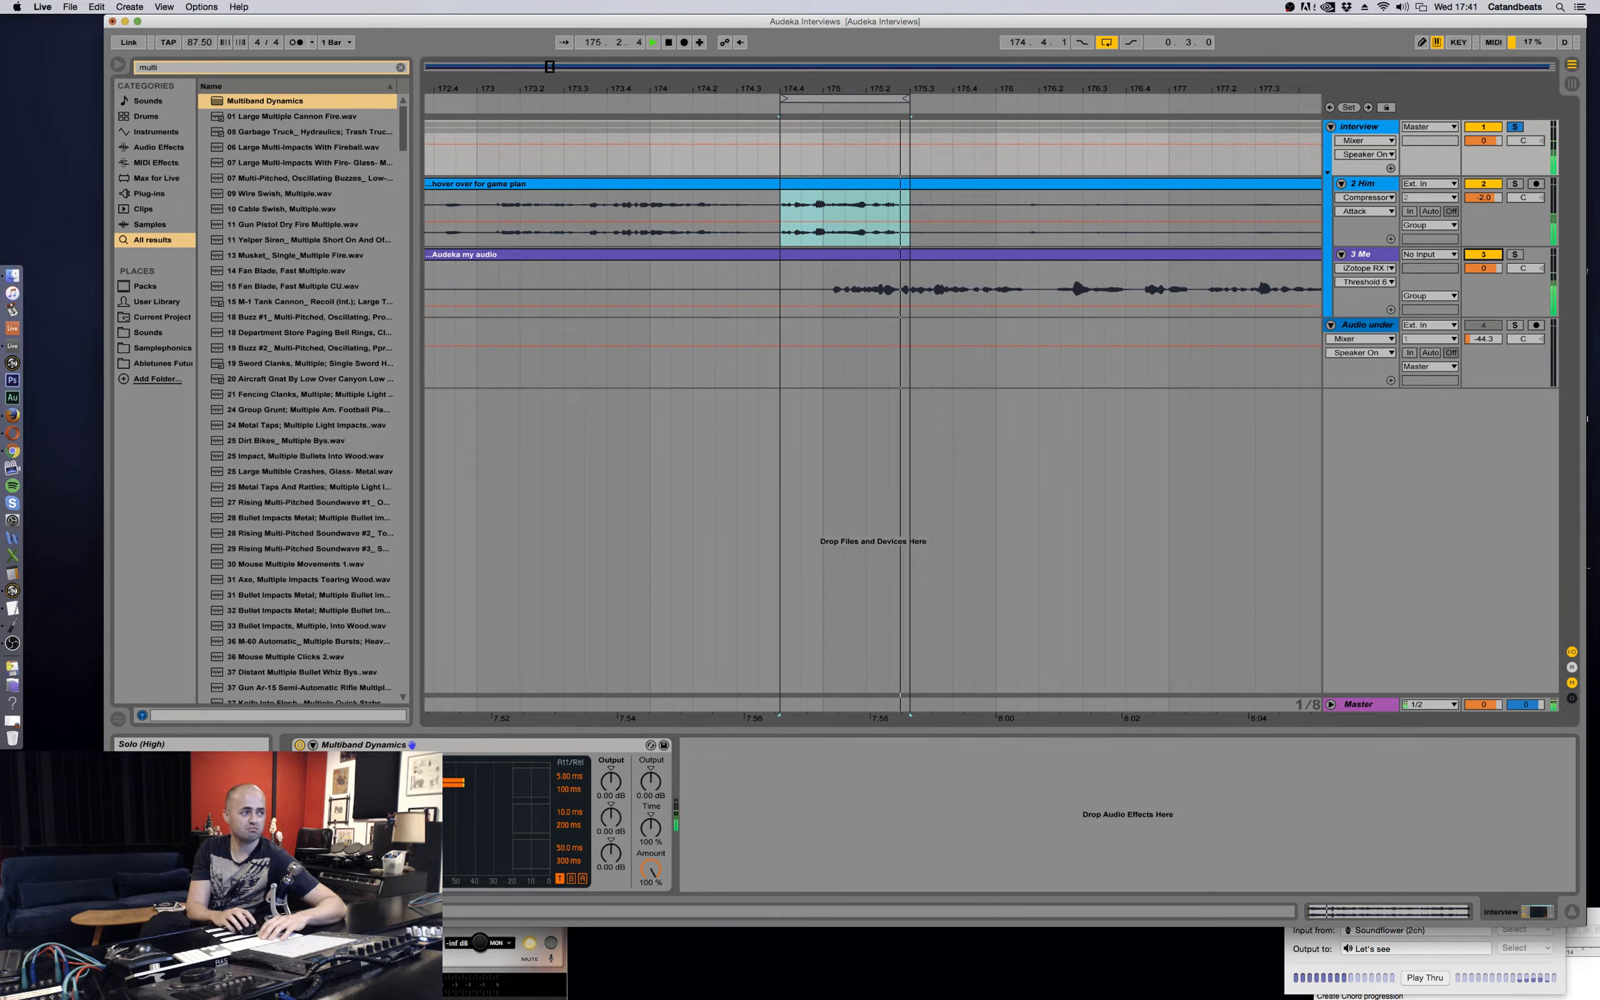
{"action": "key", "text": "space"}
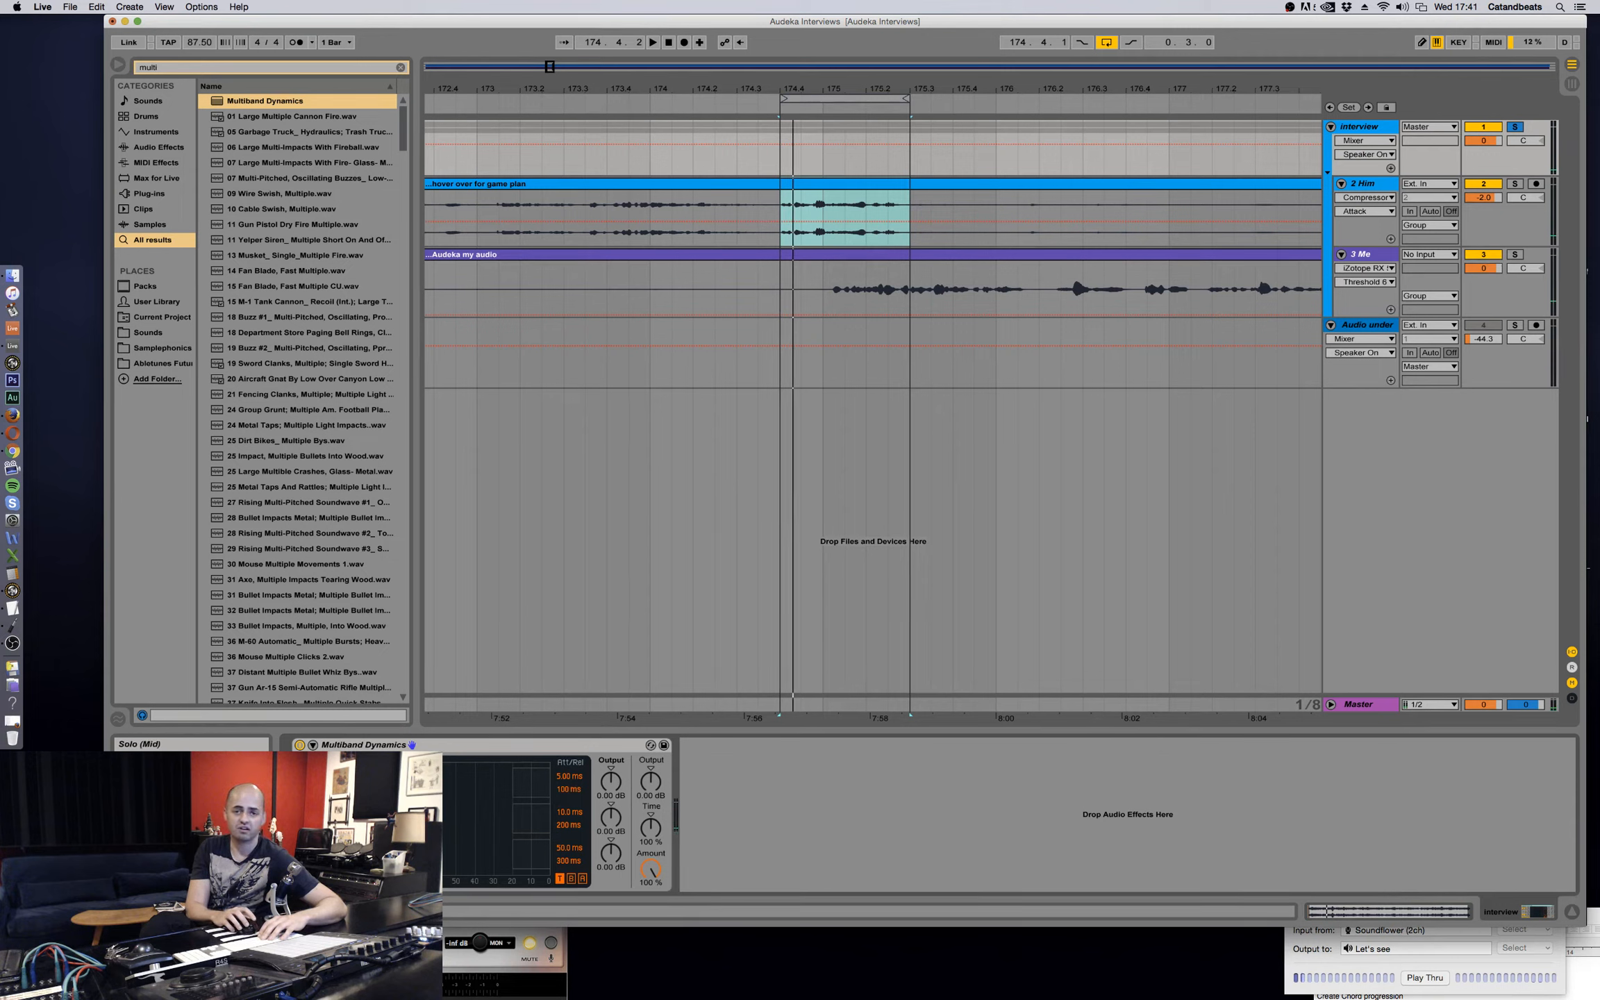
{"action": "key", "text": "space"}
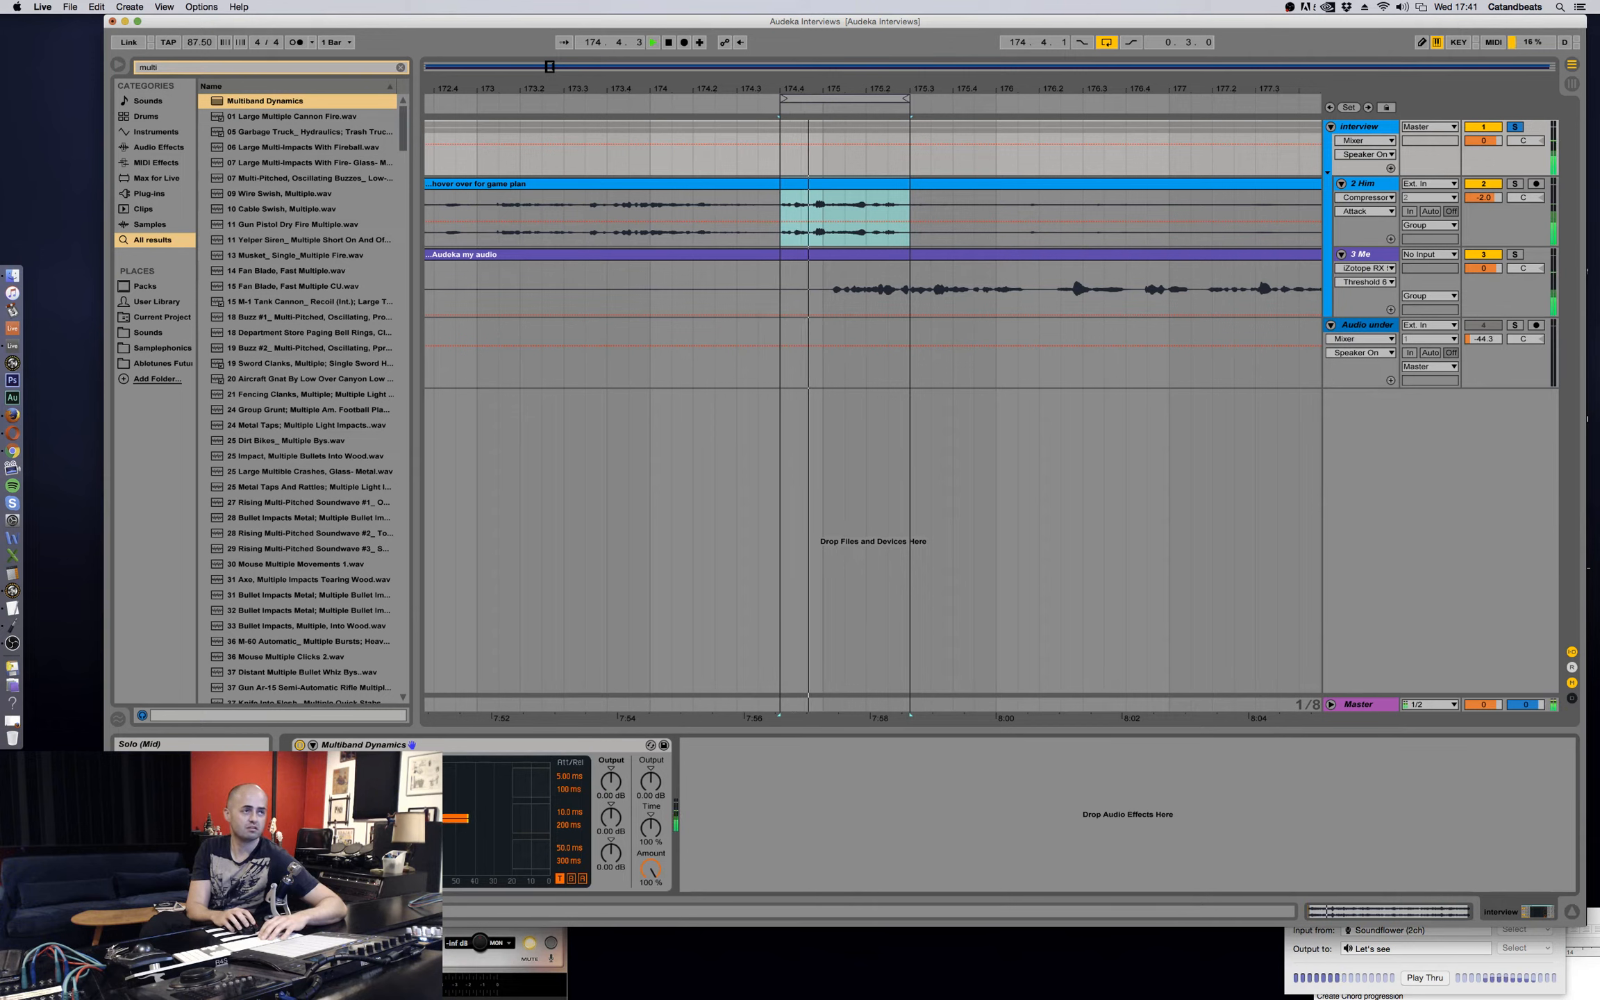
{"action": "key", "text": "space"}
Delete Multiband Dynamics from the interview group and clear the browser search.
{"action": "left_click", "coordinate": [412, 744]}
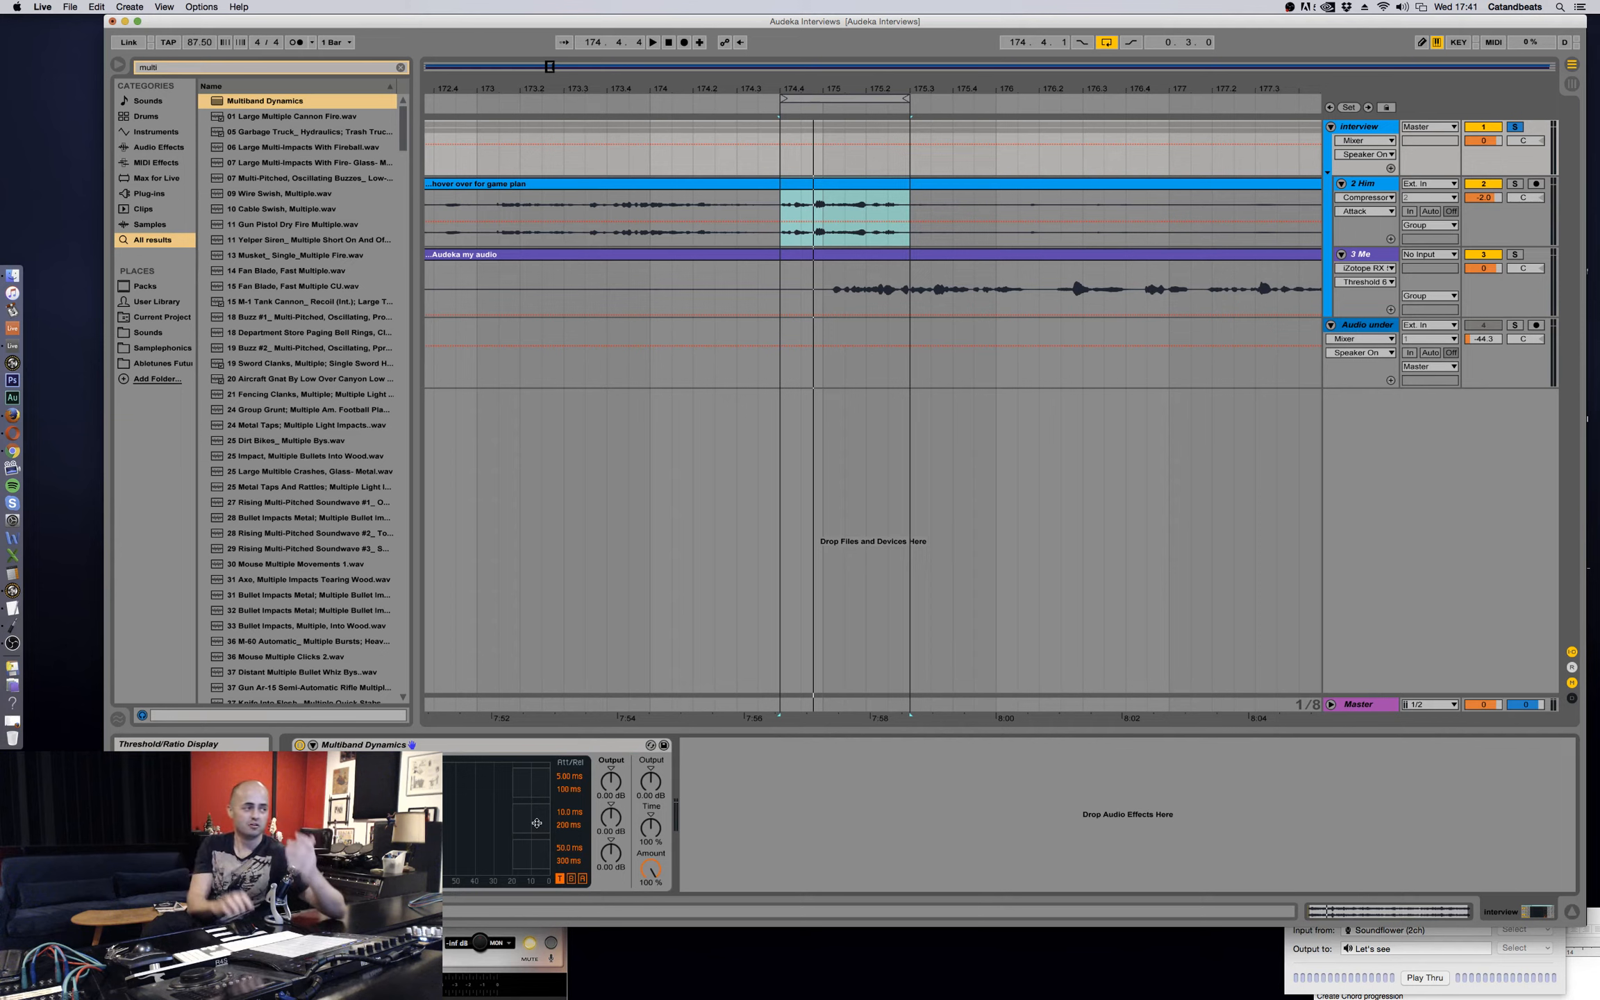
{"action": "left_click", "coordinate": [504, 744]}
{"action": "key", "text": "BackSpace"}
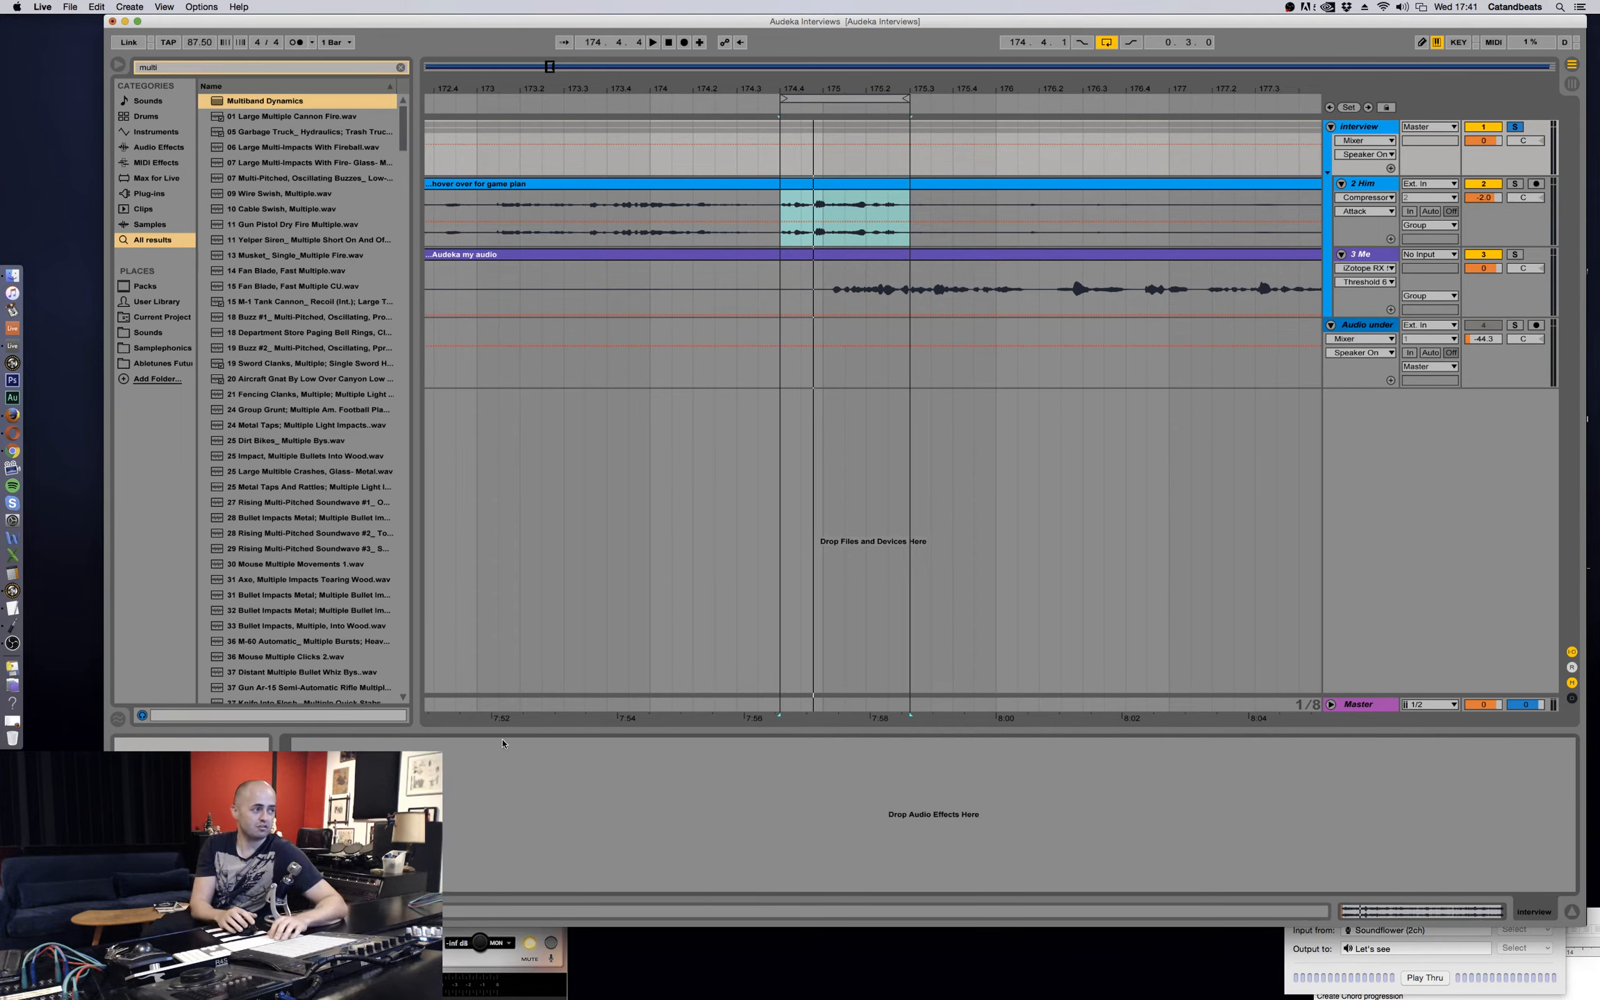
{"action": "left_click", "coordinate": [177, 67]}
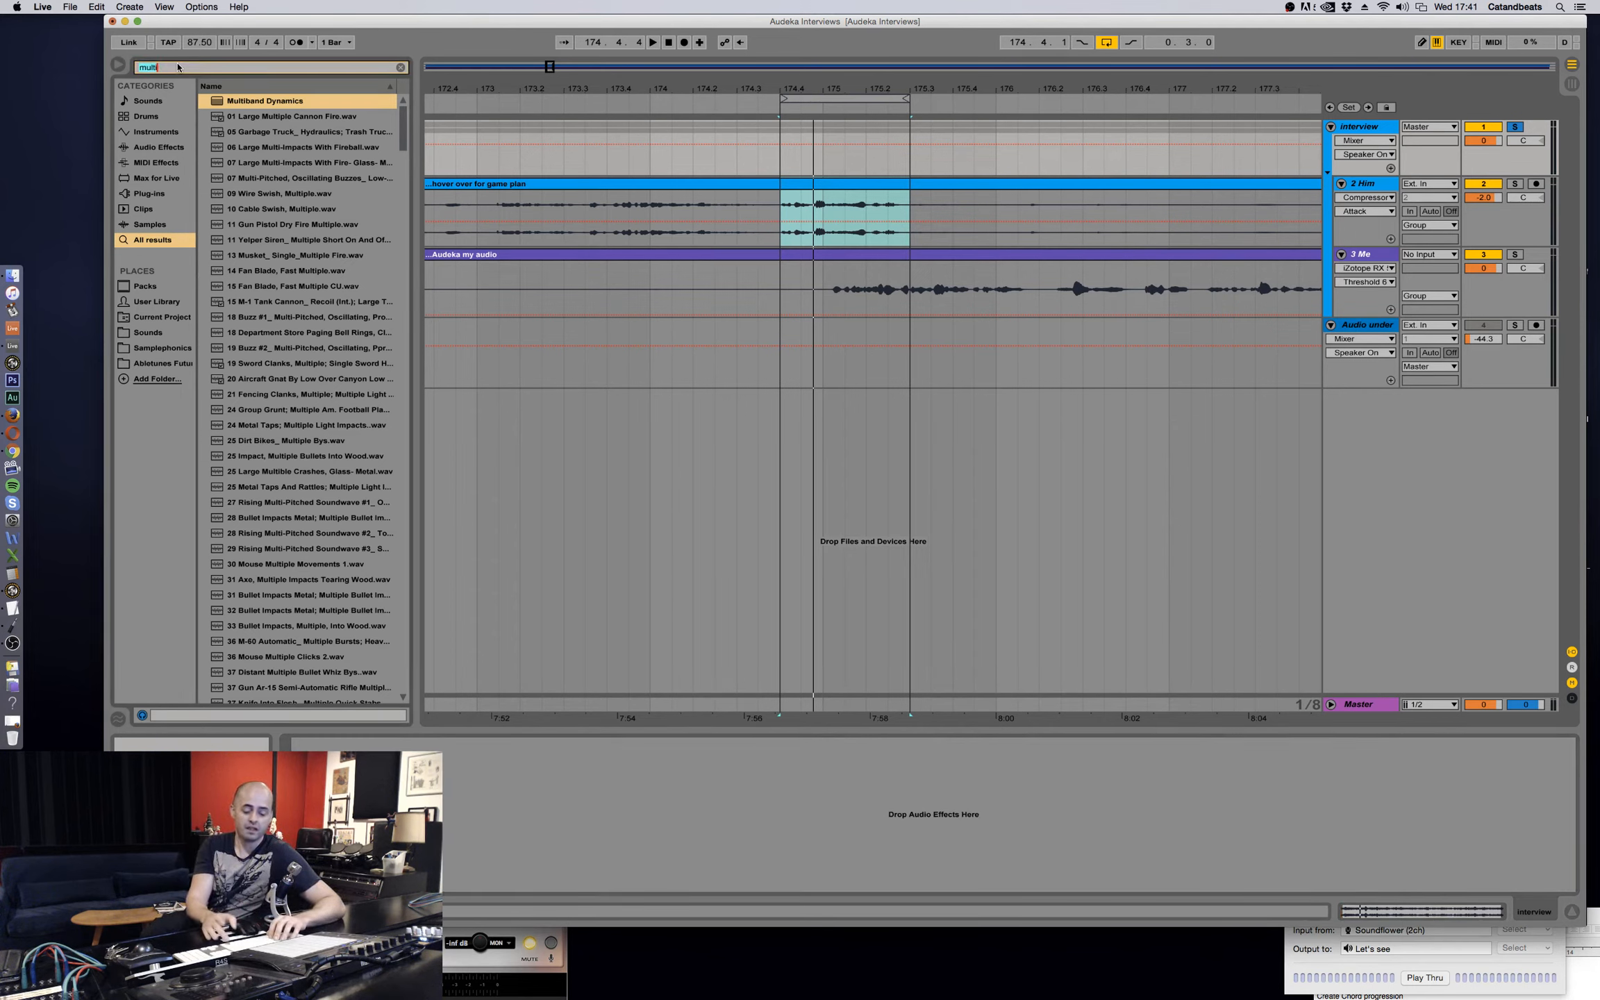
{"action": "key", "text": "BackSpace"}
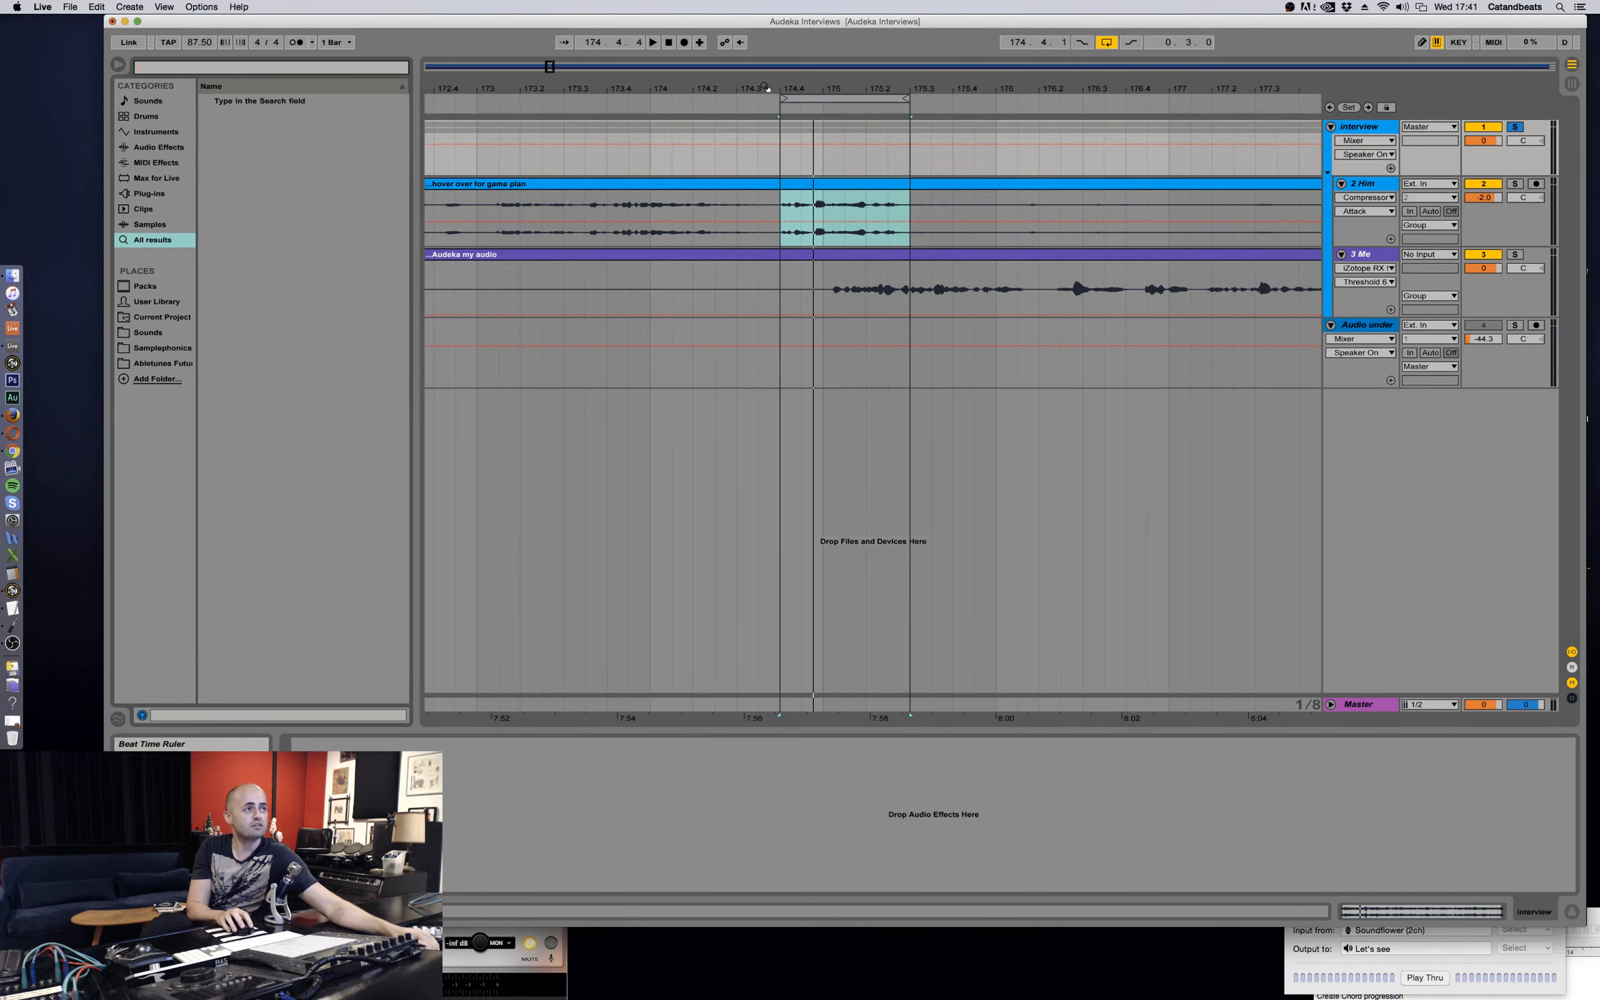
Loop from 145.1.1 for 30.2.0 and place 100_TD_FullMix_01_SP.wav from Crate Diggers 2's 100 Teardrop kit at its start on the Audio underneath track.
{"action": "left_click_drag", "start_coordinate": [772, 91], "coordinate": [516, 268]}
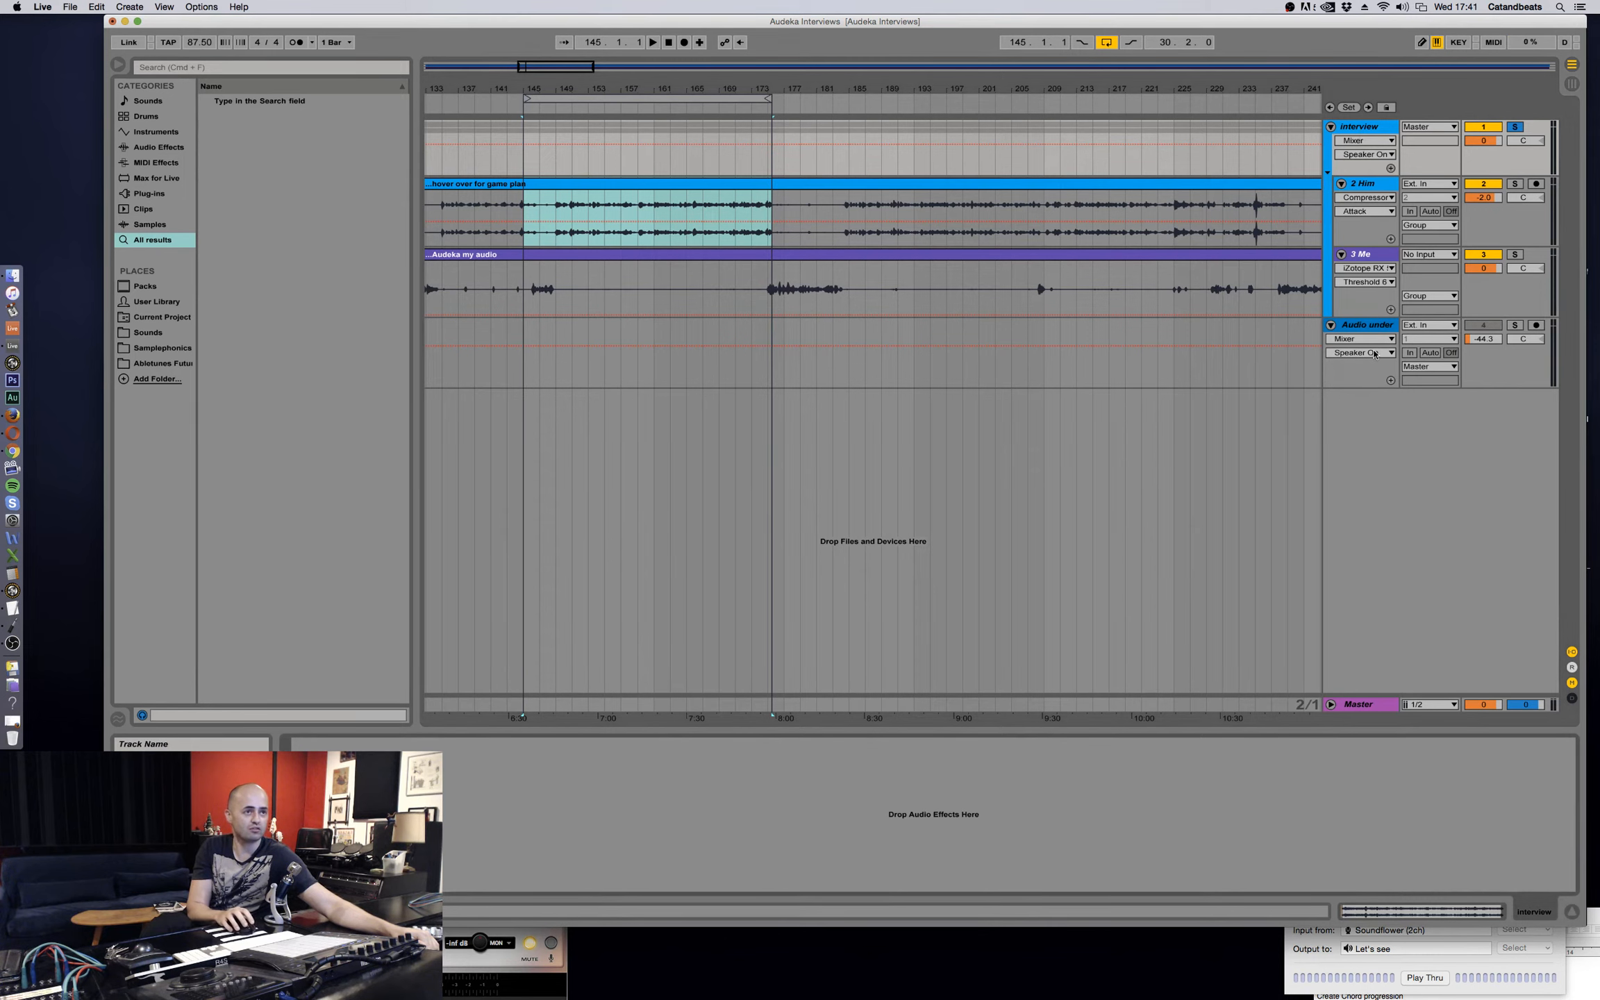
{"action": "left_click", "coordinate": [1367, 325]}
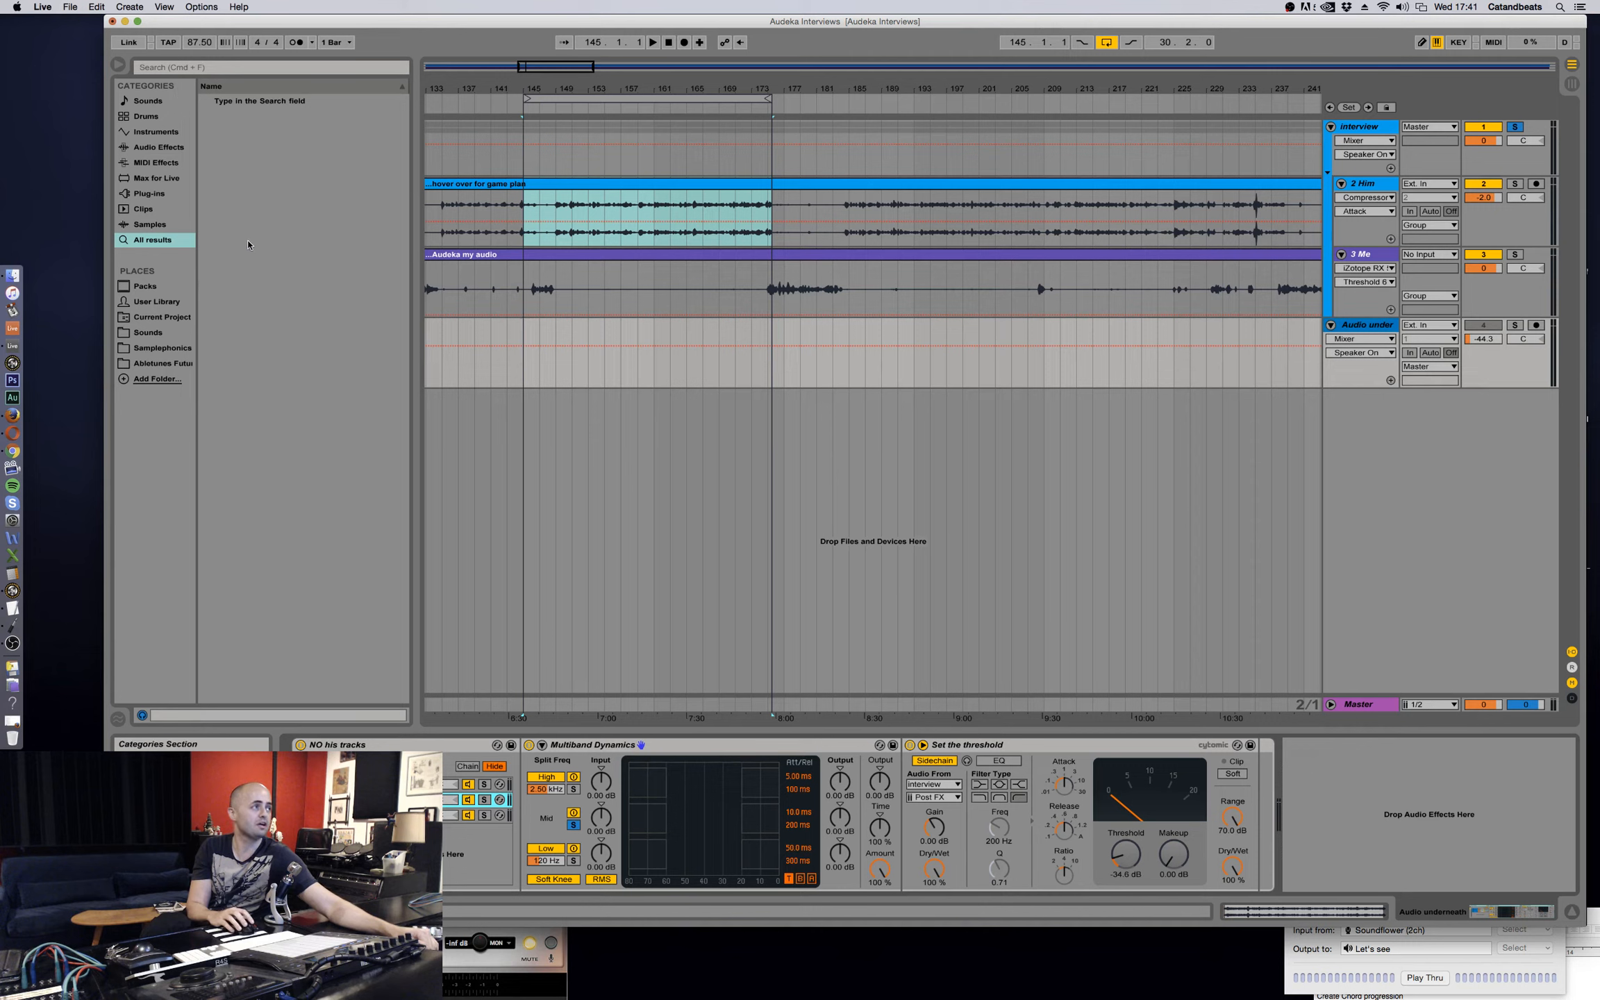
{"action": "left_click", "coordinate": [165, 335]}
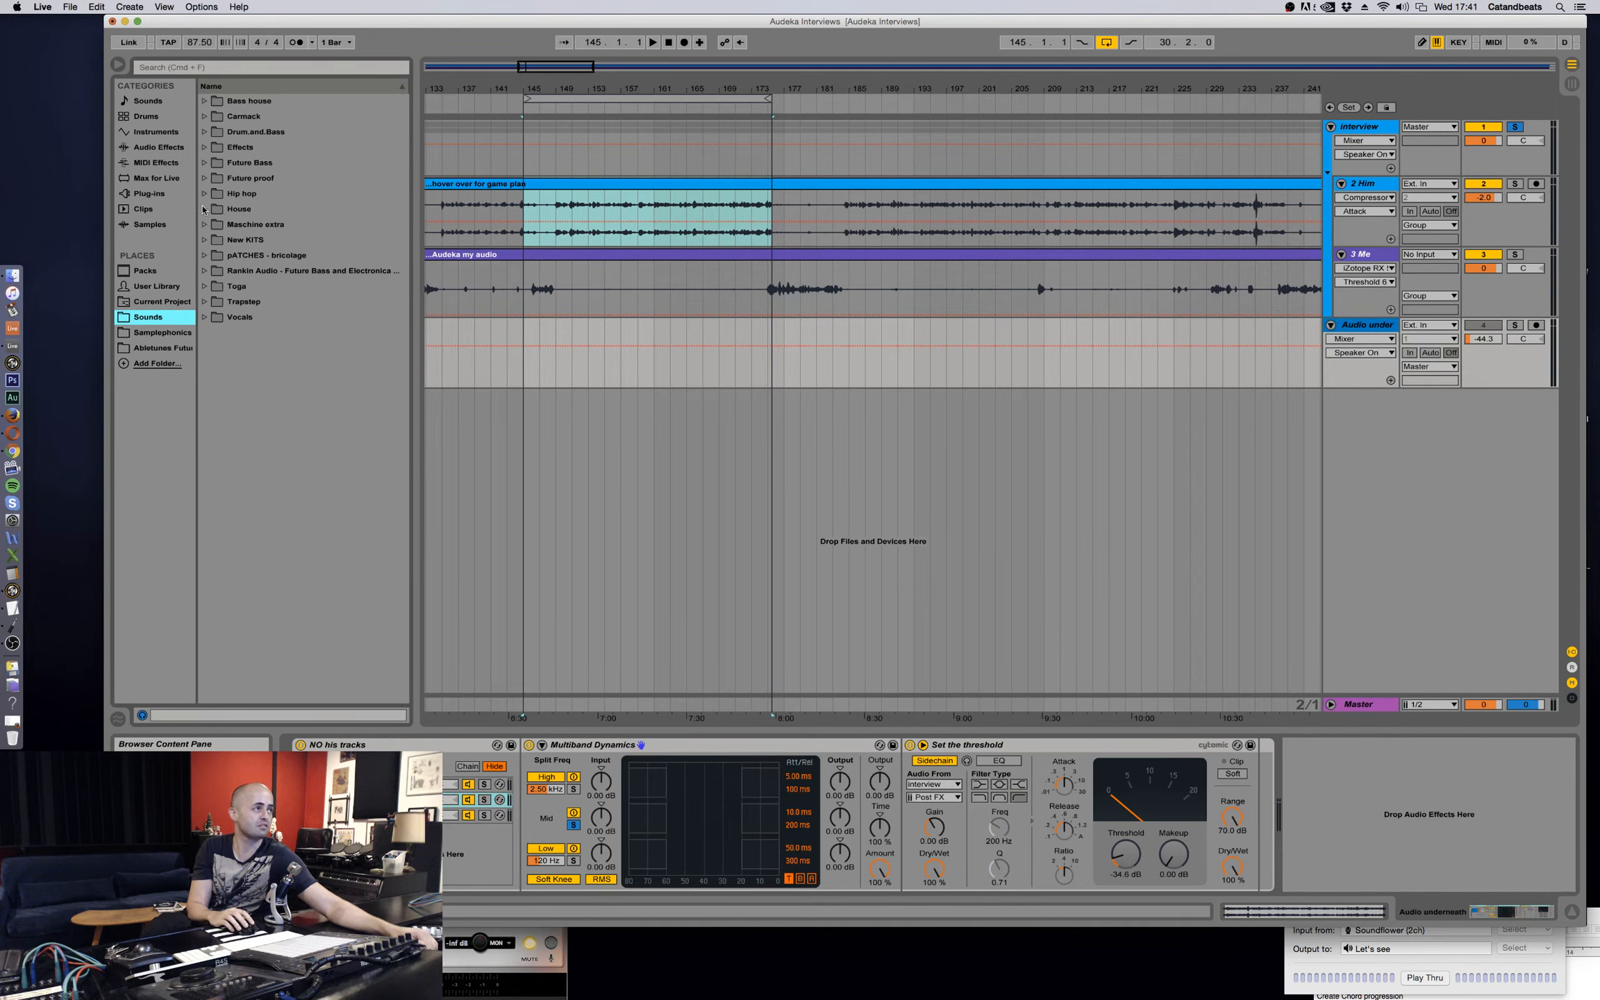
{"action": "left_click", "coordinate": [204, 194]}
{"action": "left_click", "coordinate": [214, 286]}
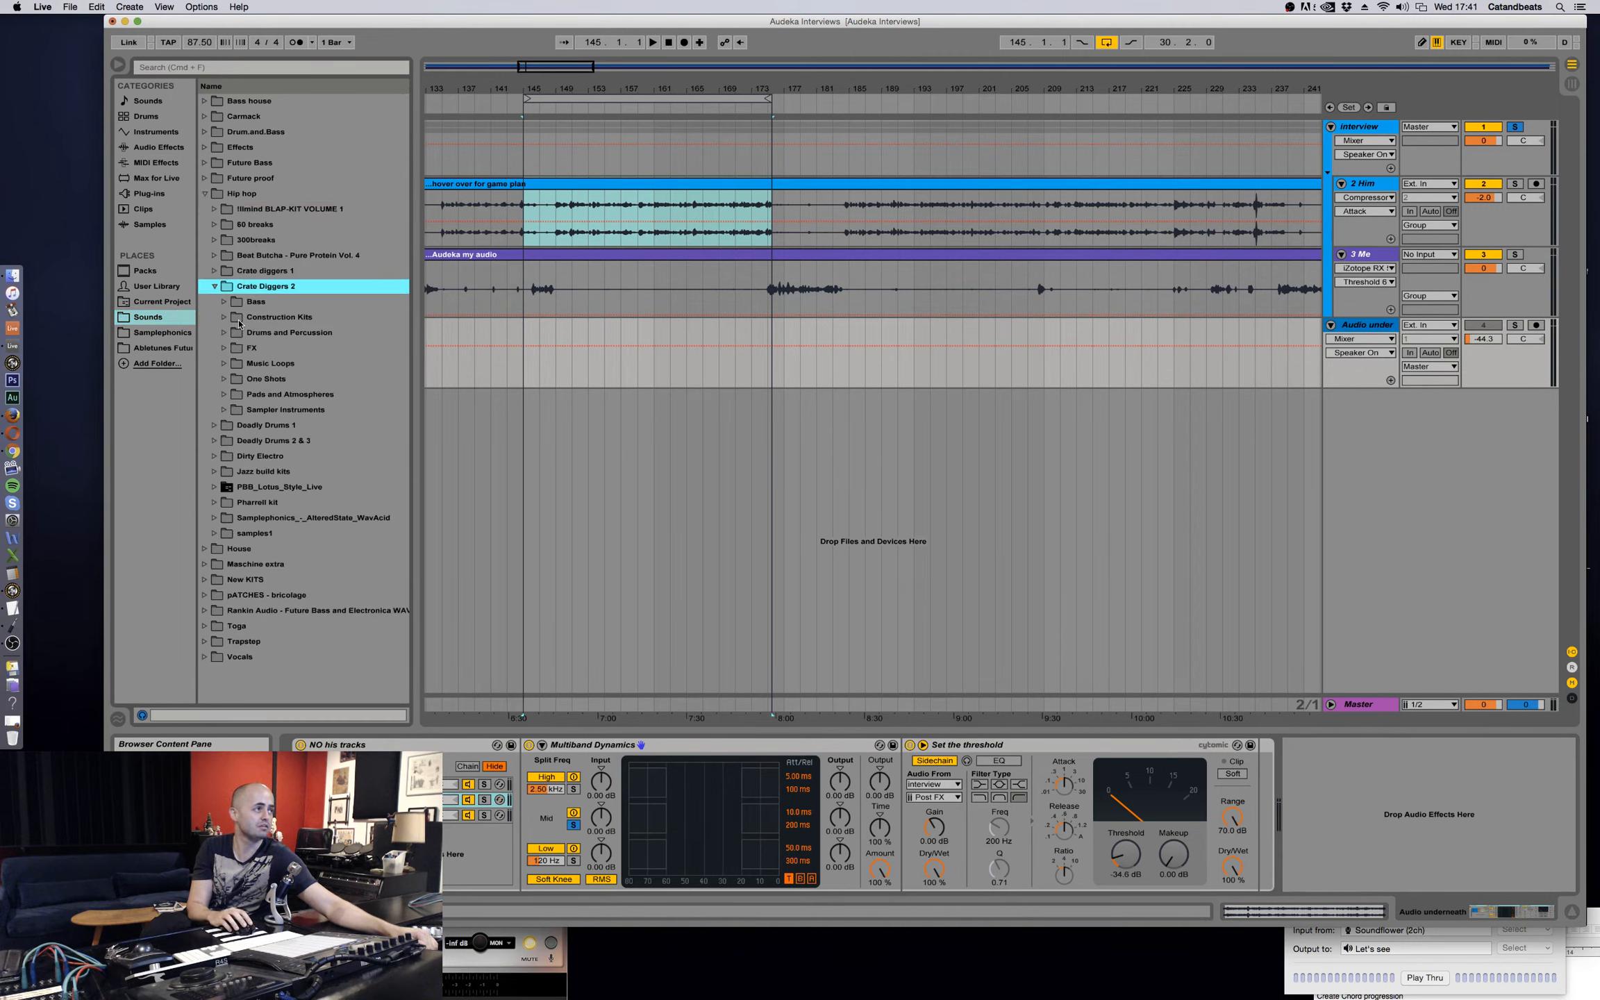
{"action": "left_click", "coordinate": [224, 317]}
{"action": "left_click", "coordinate": [235, 364]}
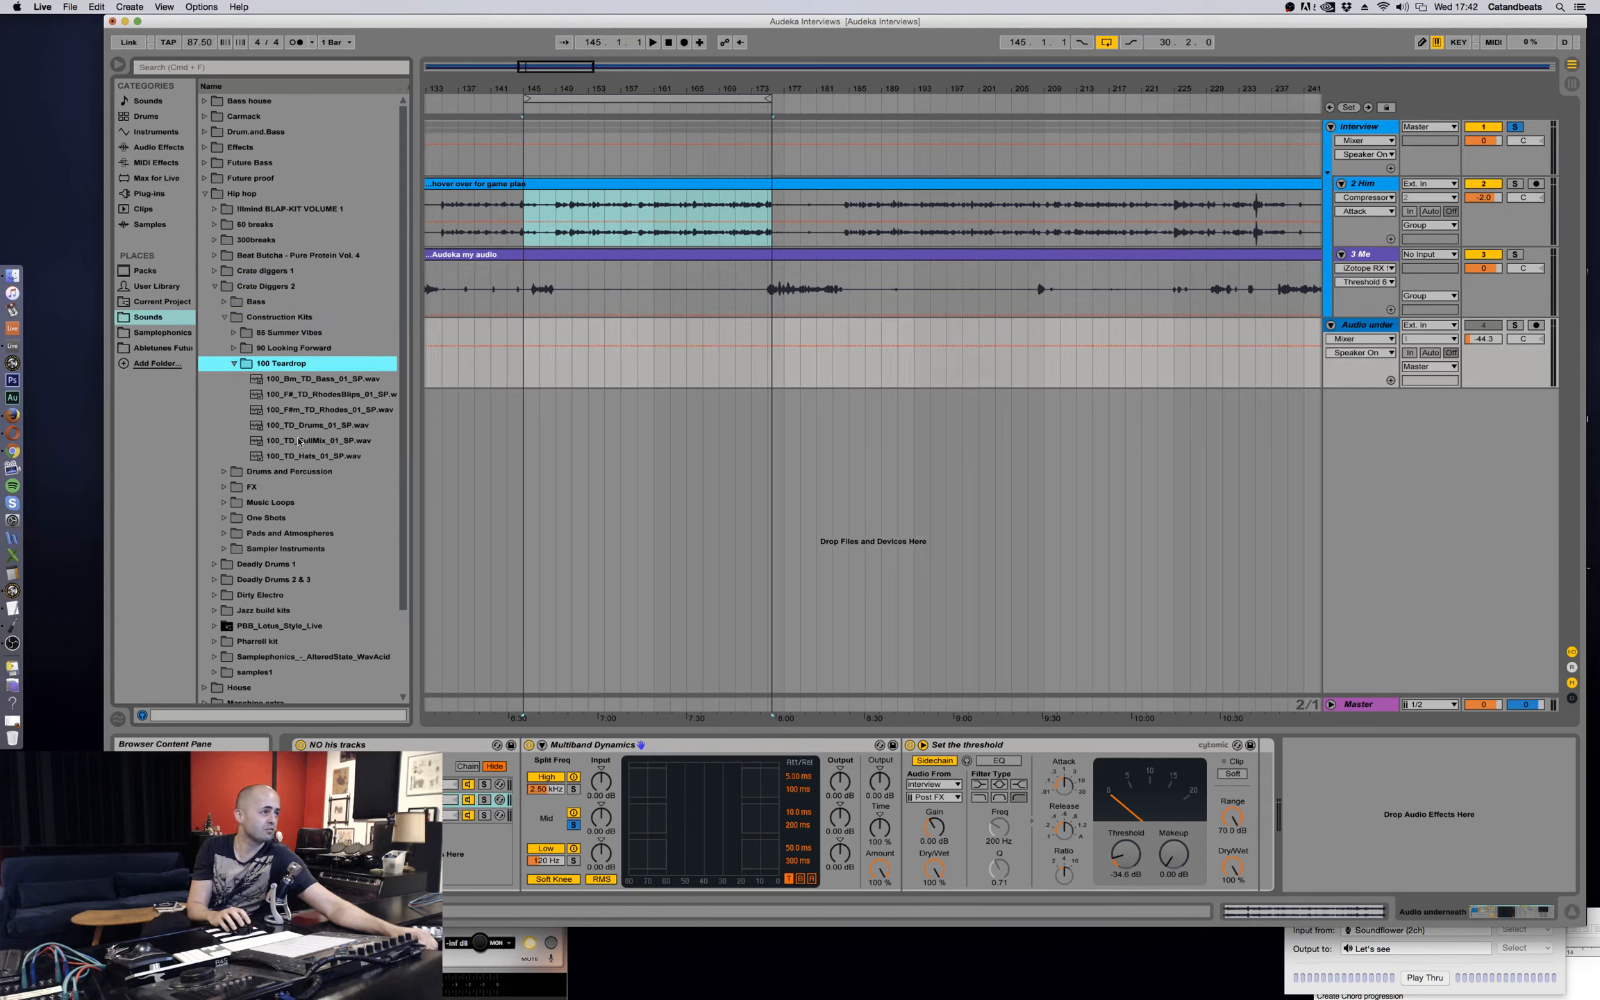
{"action": "left_click_drag", "start_coordinate": [303, 446], "coordinate": [528, 347]}
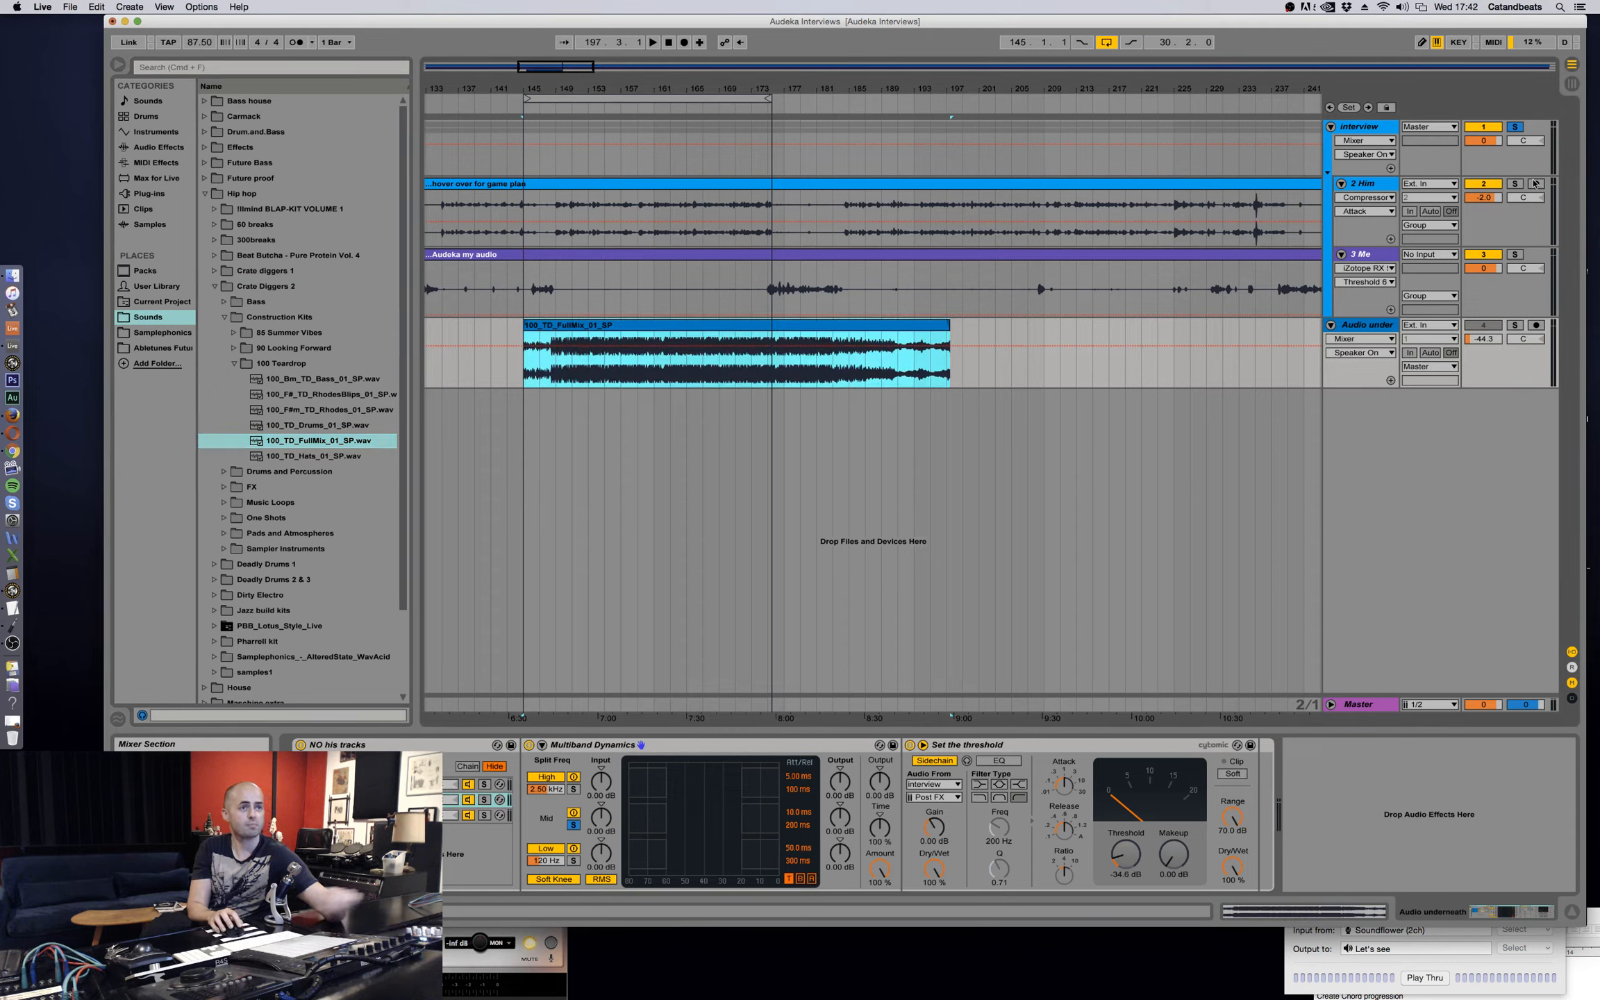
Unsolo the interview group and raise the Audio underneath track's volume while playing the mix from about bar 149.
{"action": "left_click", "coordinate": [1516, 129]}
{"action": "key", "text": "space"}
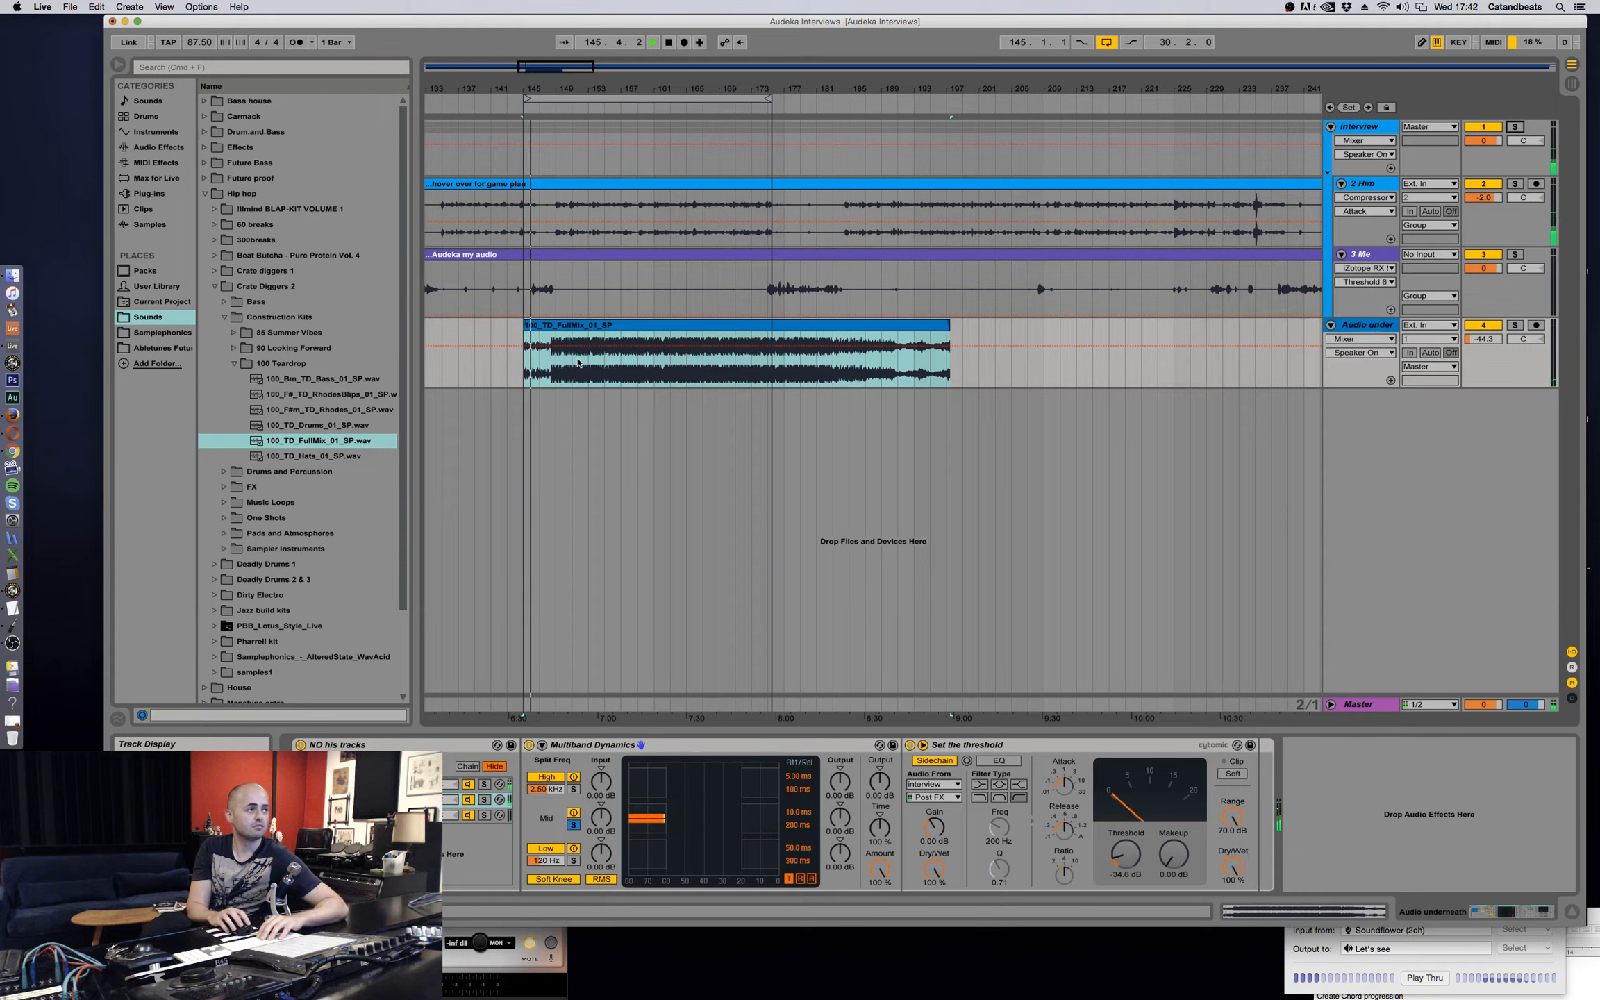
{"action": "left_click", "coordinate": [554, 359]}
{"action": "left_click", "coordinate": [554, 359]}
{"action": "key", "text": "space"}
{"action": "key", "text": "space"}
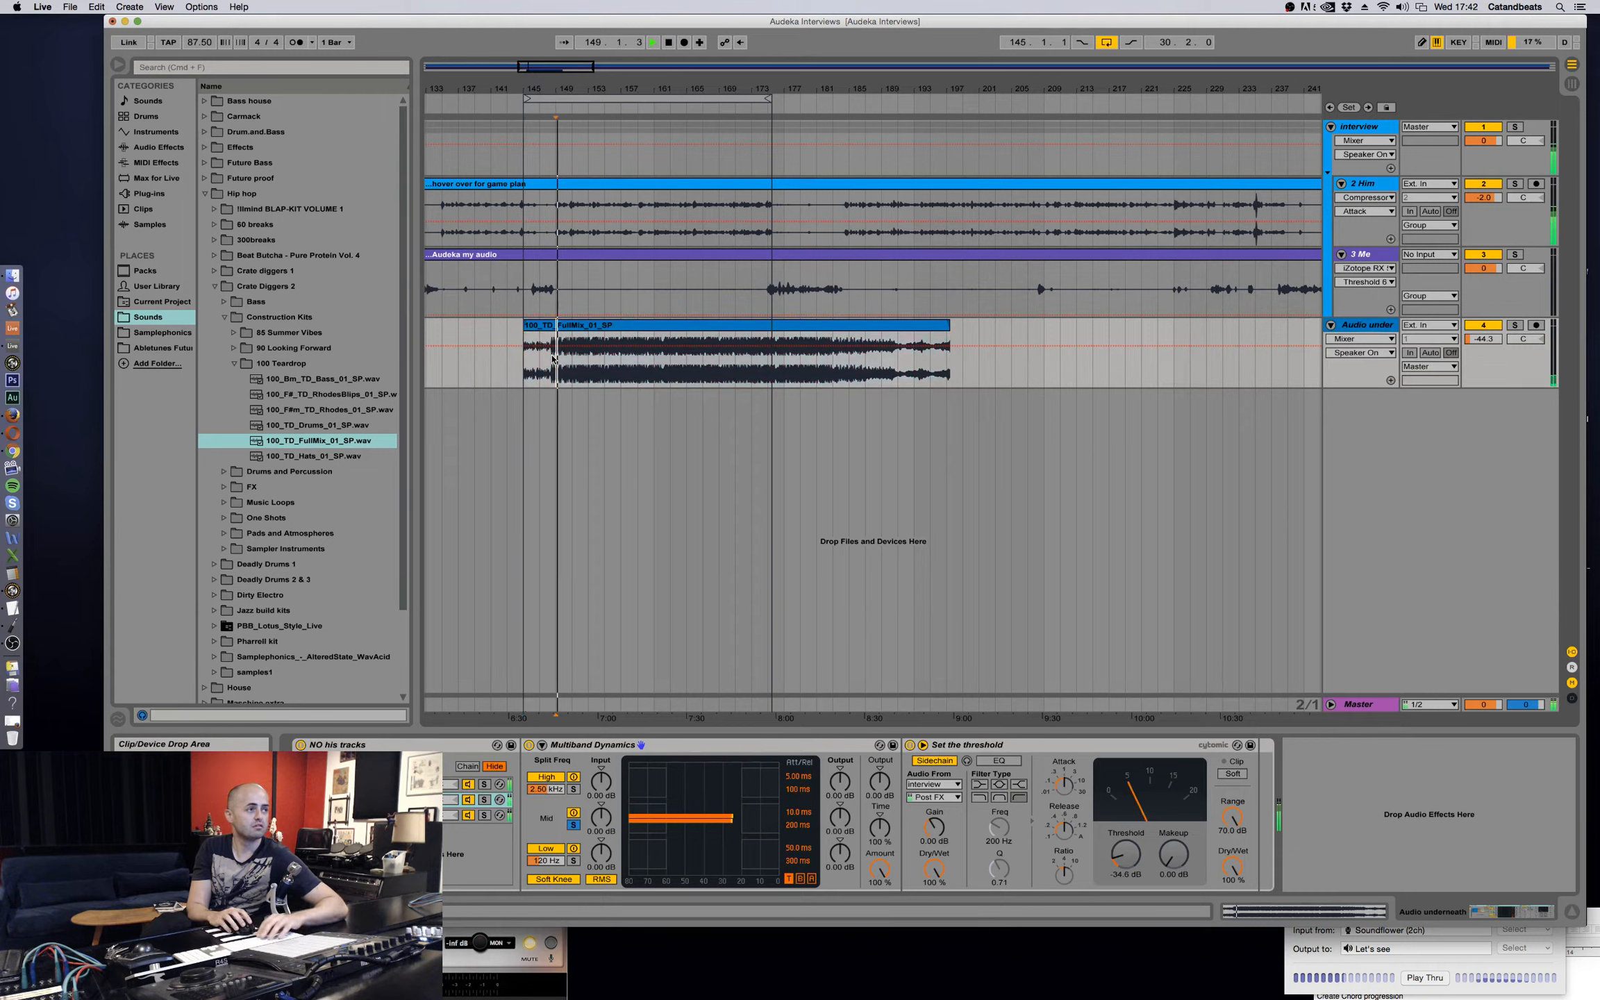
{"action": "left_click_drag", "start_coordinate": [1484, 338], "coordinate": [1484, 319]}
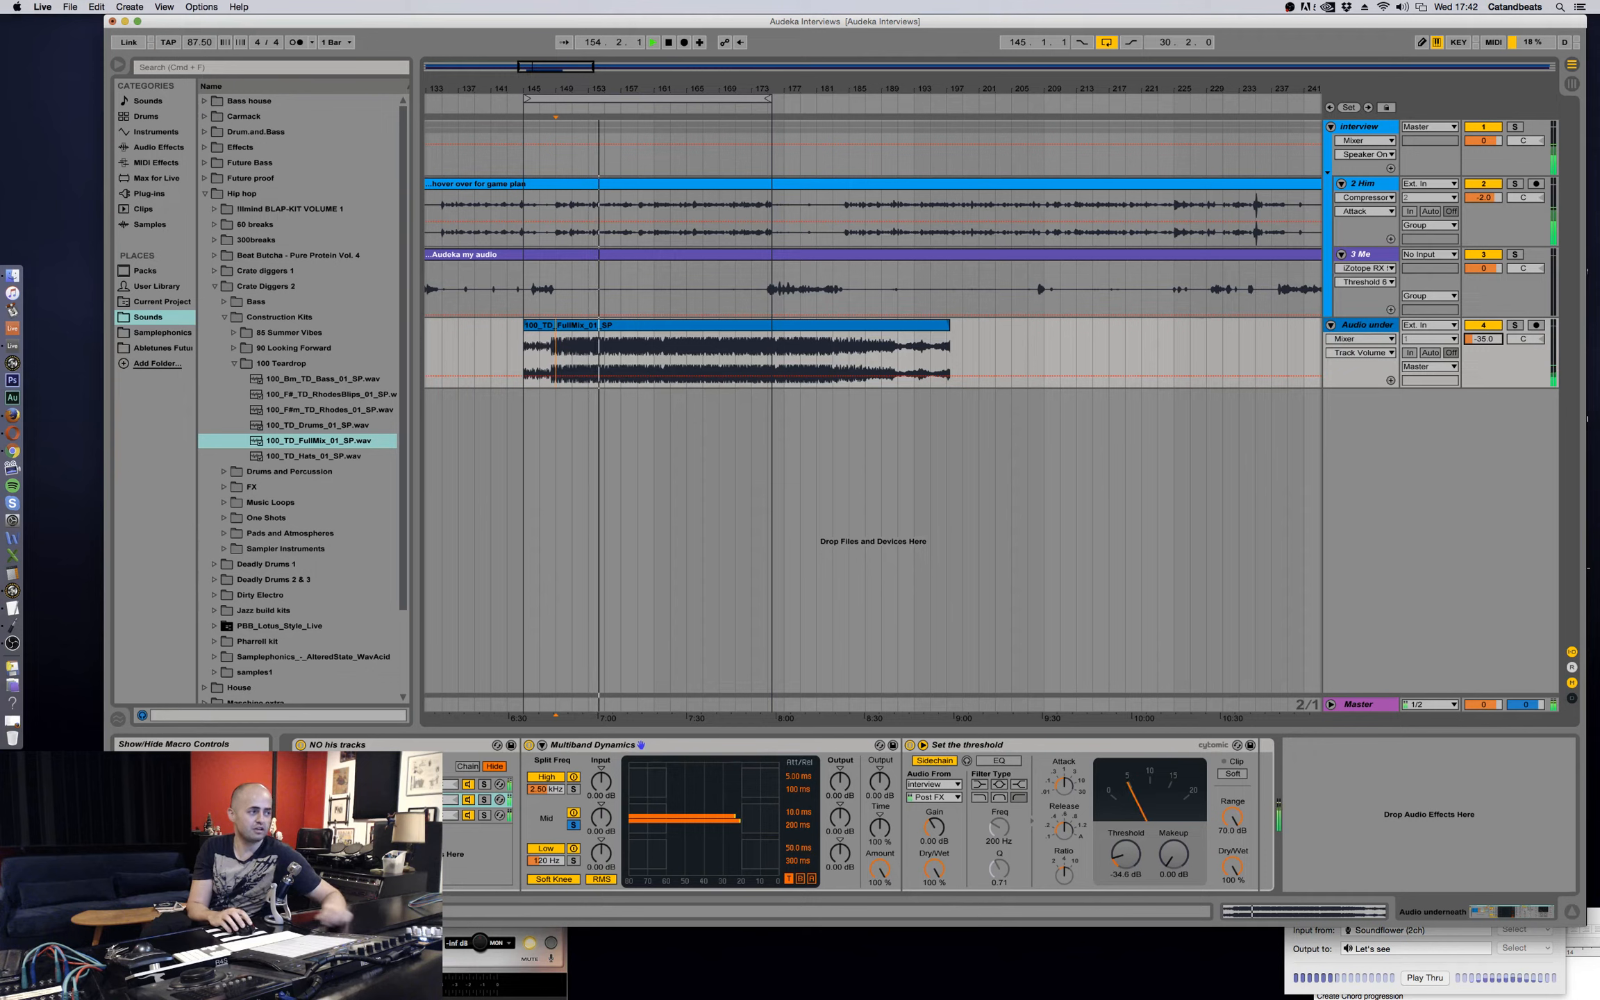
Compare the playing mix with the NO his tracks rack on the Audio underneath track bypassed and active.
{"action": "left_click", "coordinate": [300, 745]}
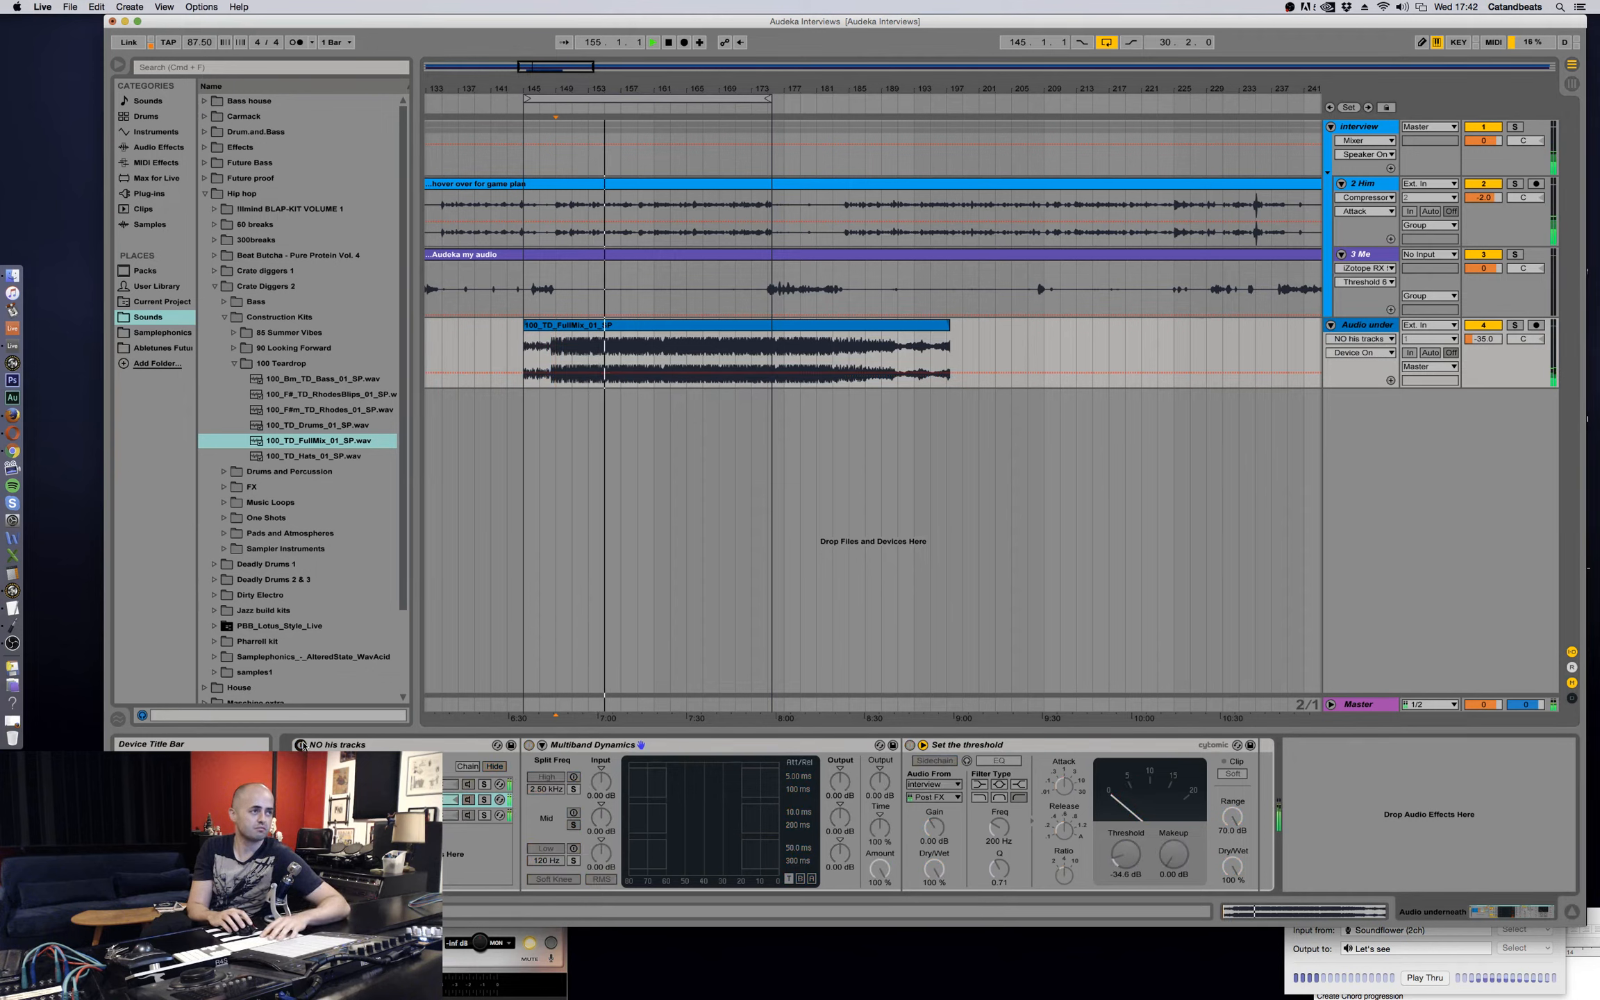
{"action": "left_click", "coordinate": [300, 744]}
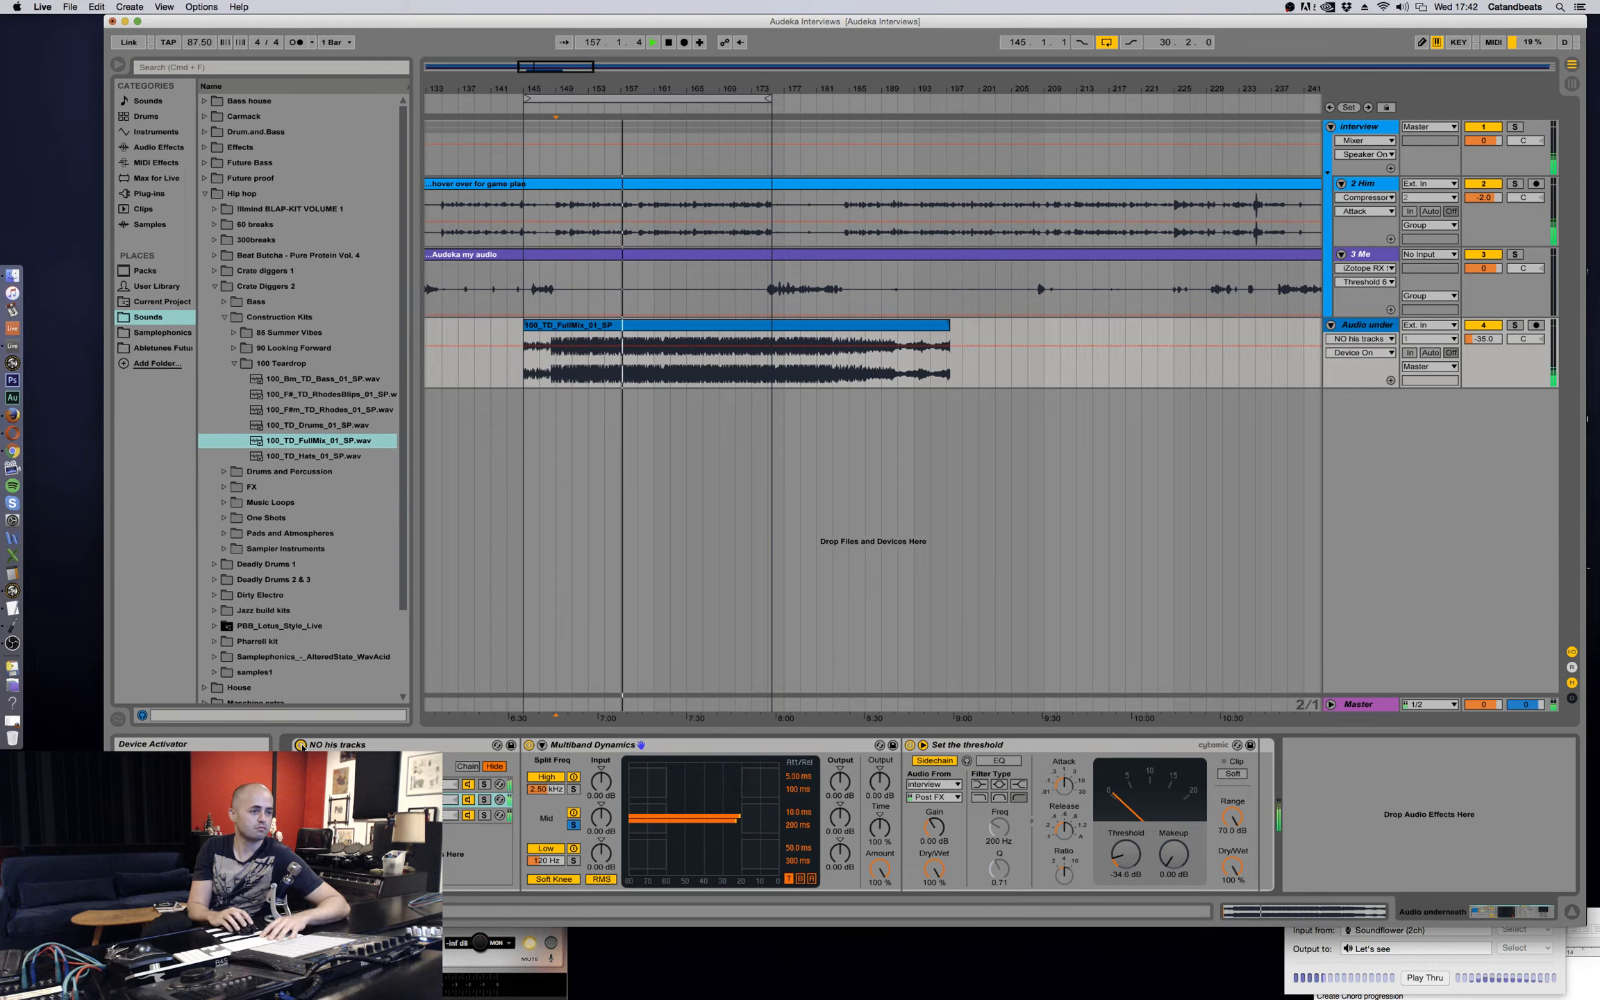
{"action": "left_click", "coordinate": [300, 745]}
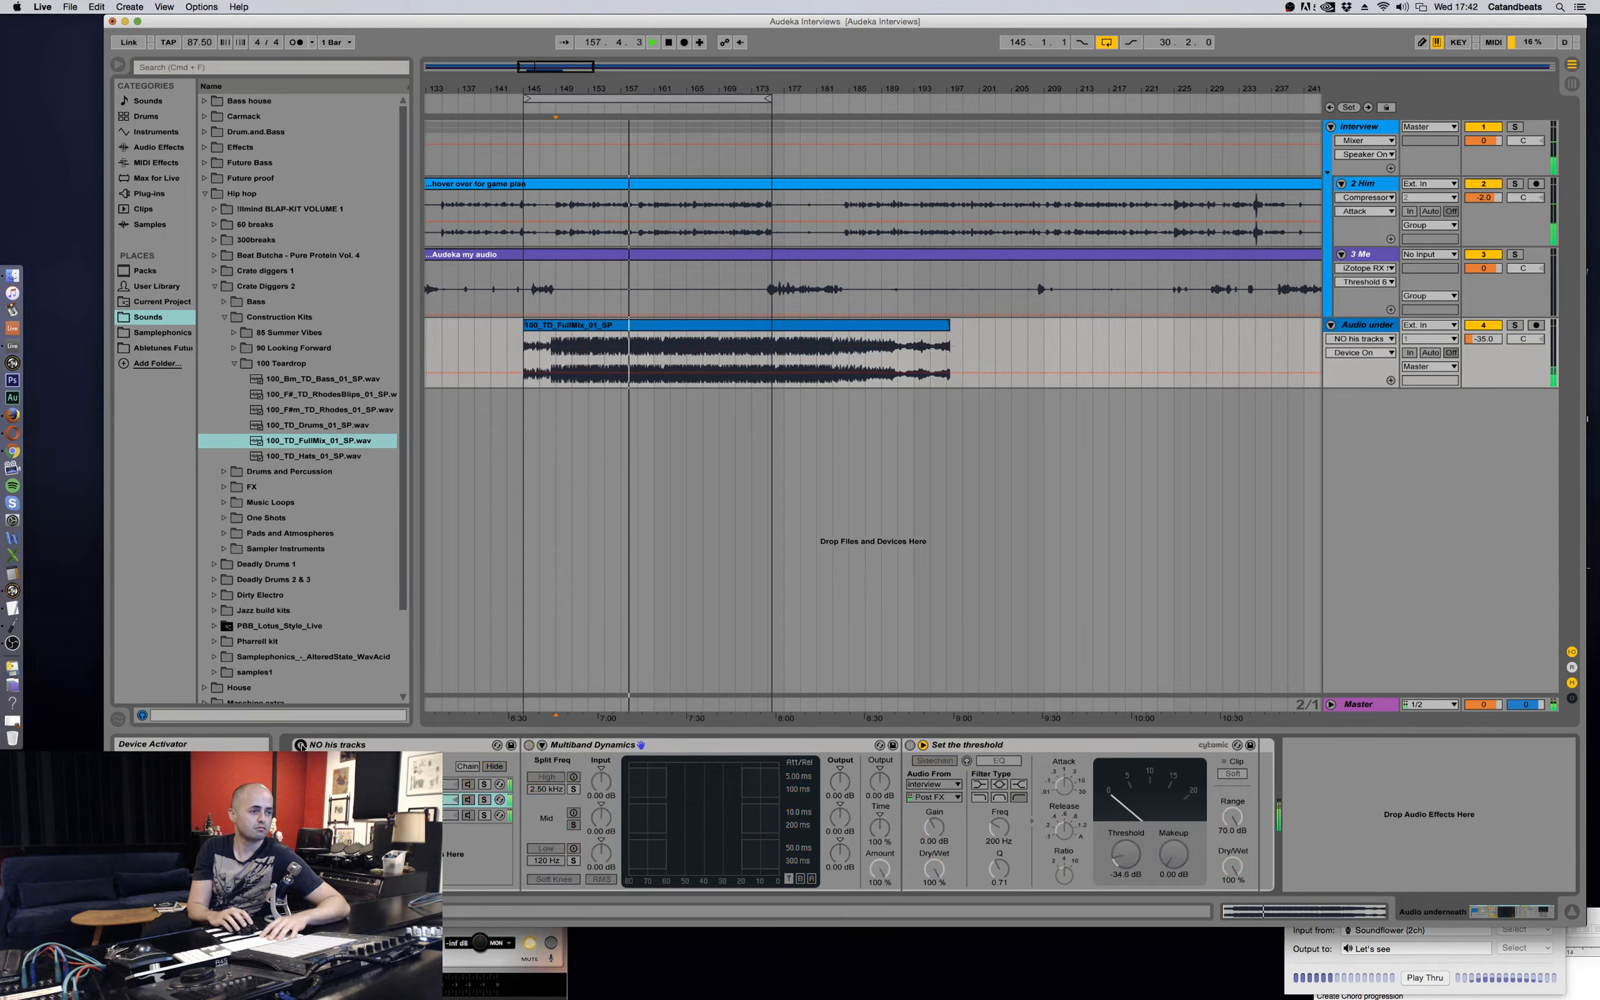
{"action": "left_click", "coordinate": [300, 745]}
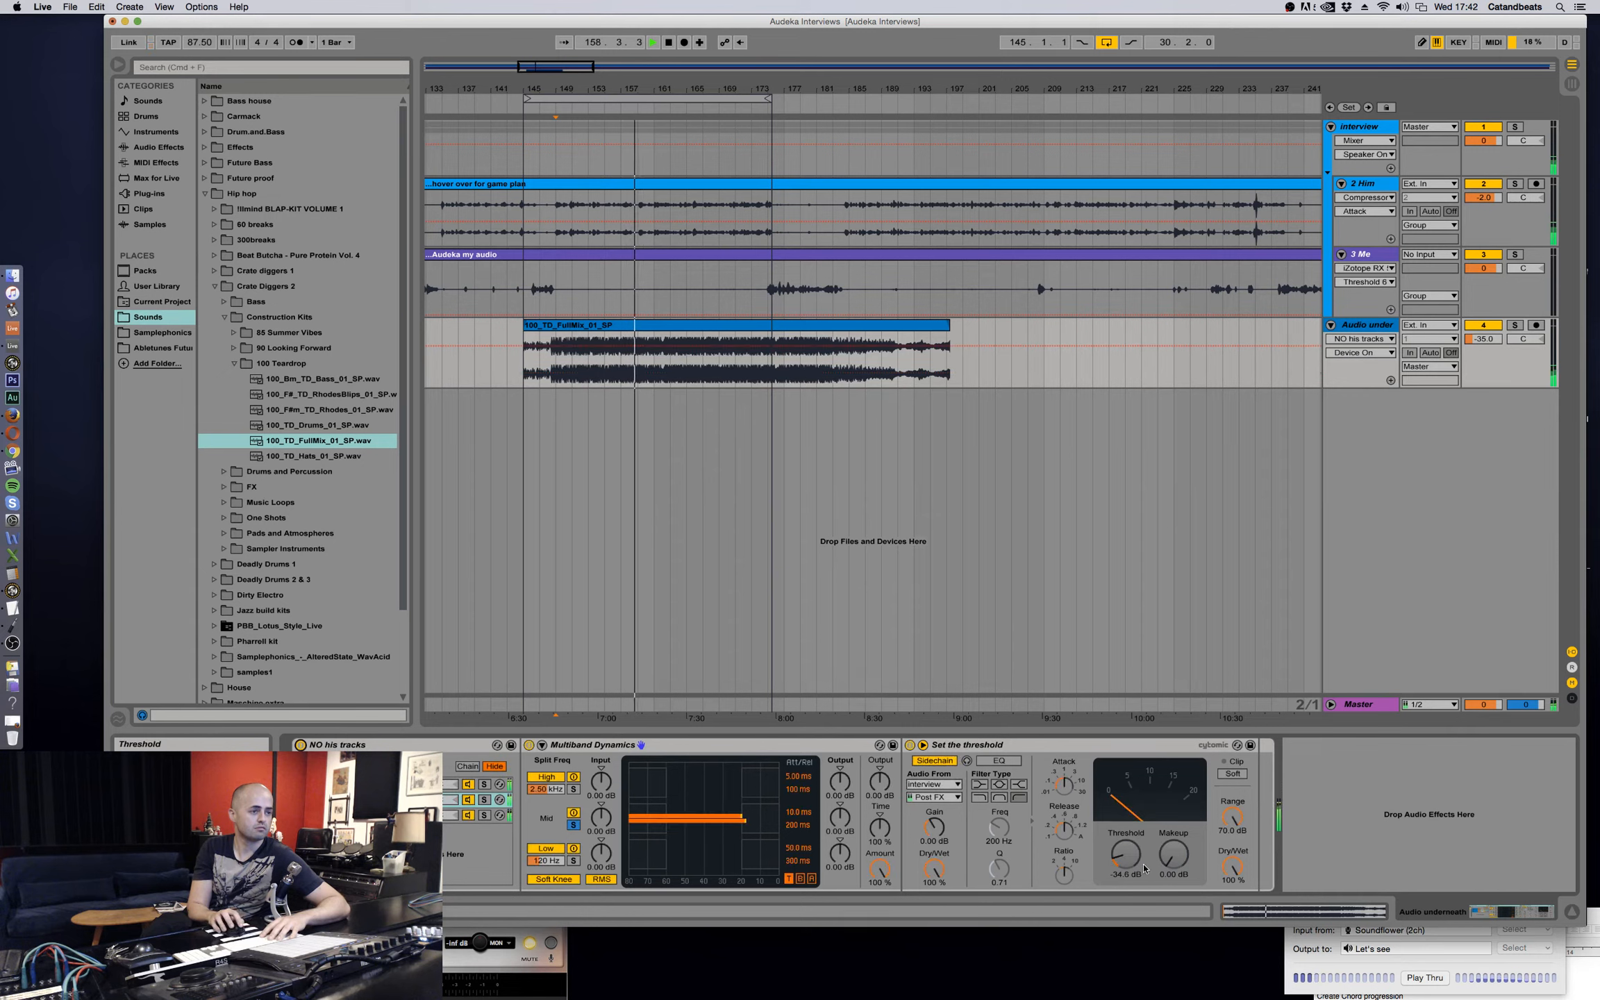
Set the threshold of the sidechained compressor to -36.5 dB and check it against the bypassed rack before stopping playback.
{"action": "left_click_drag", "start_coordinate": [1126, 853], "coordinate": [1126, 860]}
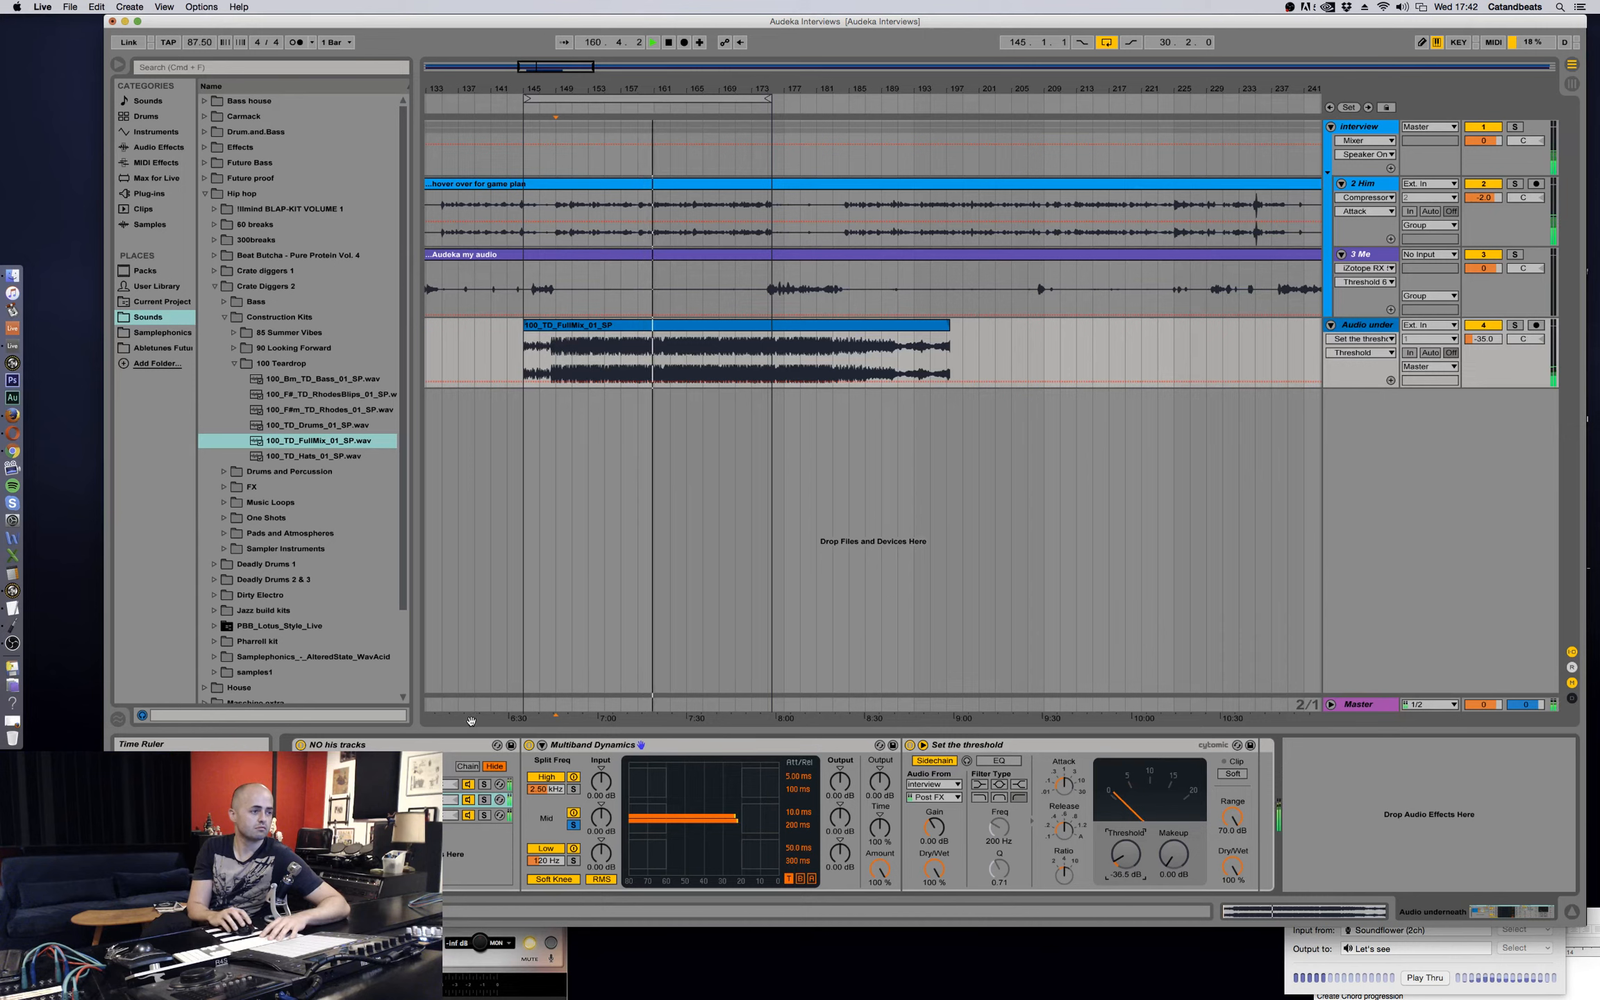
{"action": "left_click", "coordinate": [300, 745]}
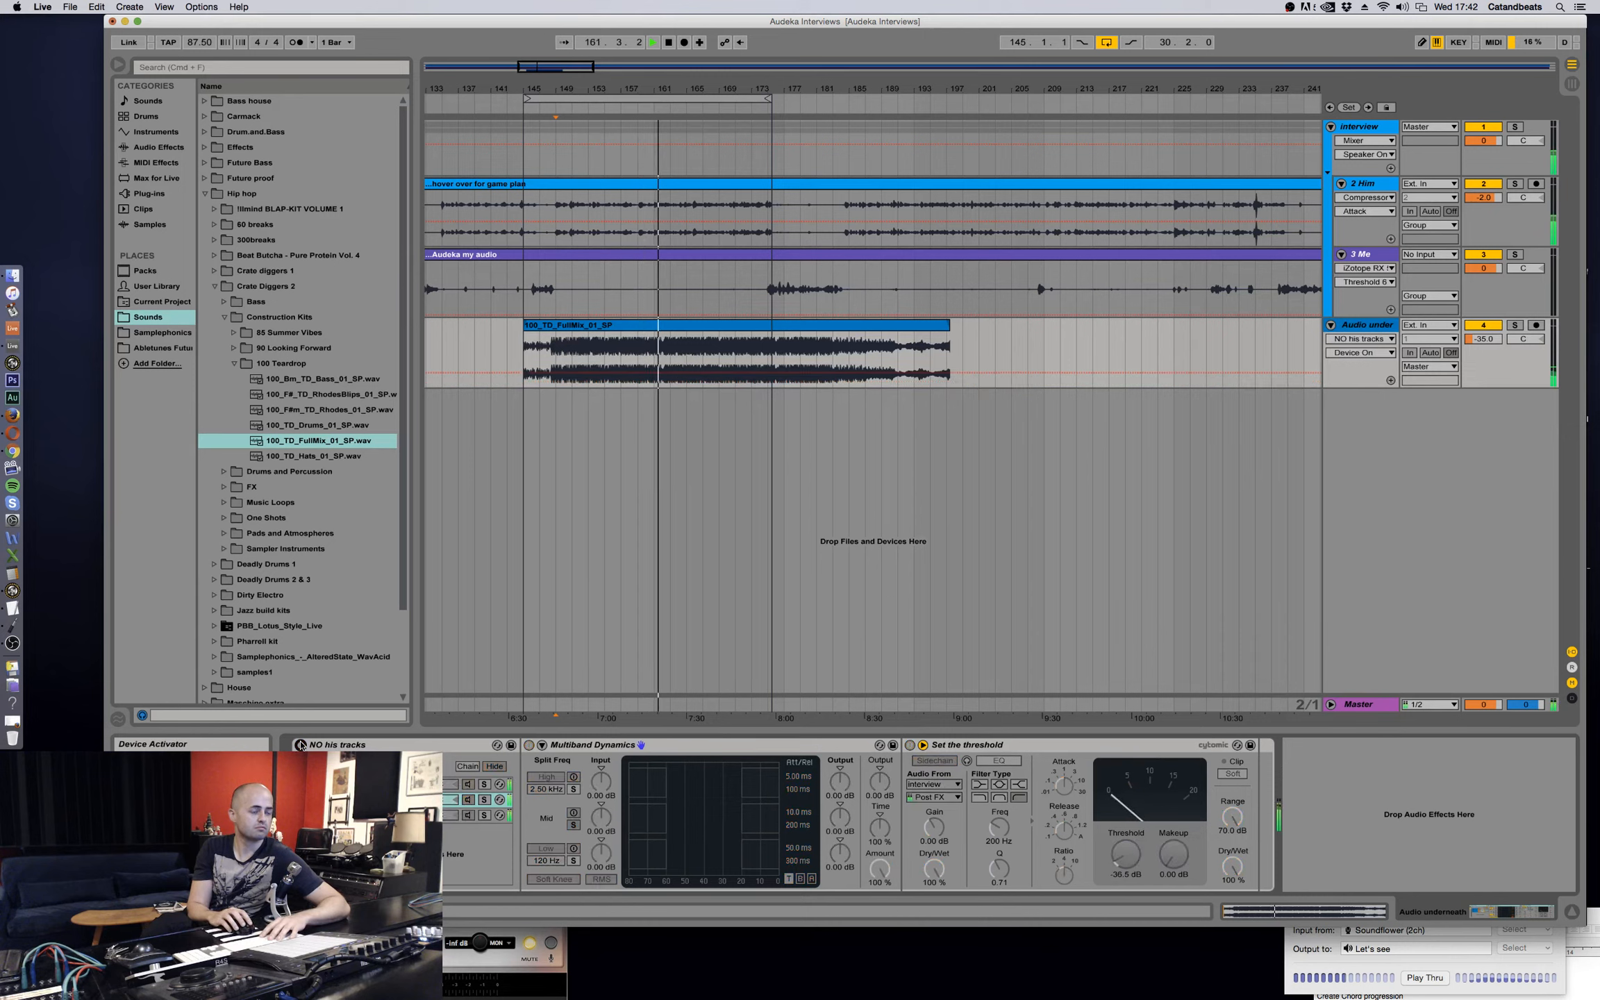
{"action": "left_click", "coordinate": [300, 744]}
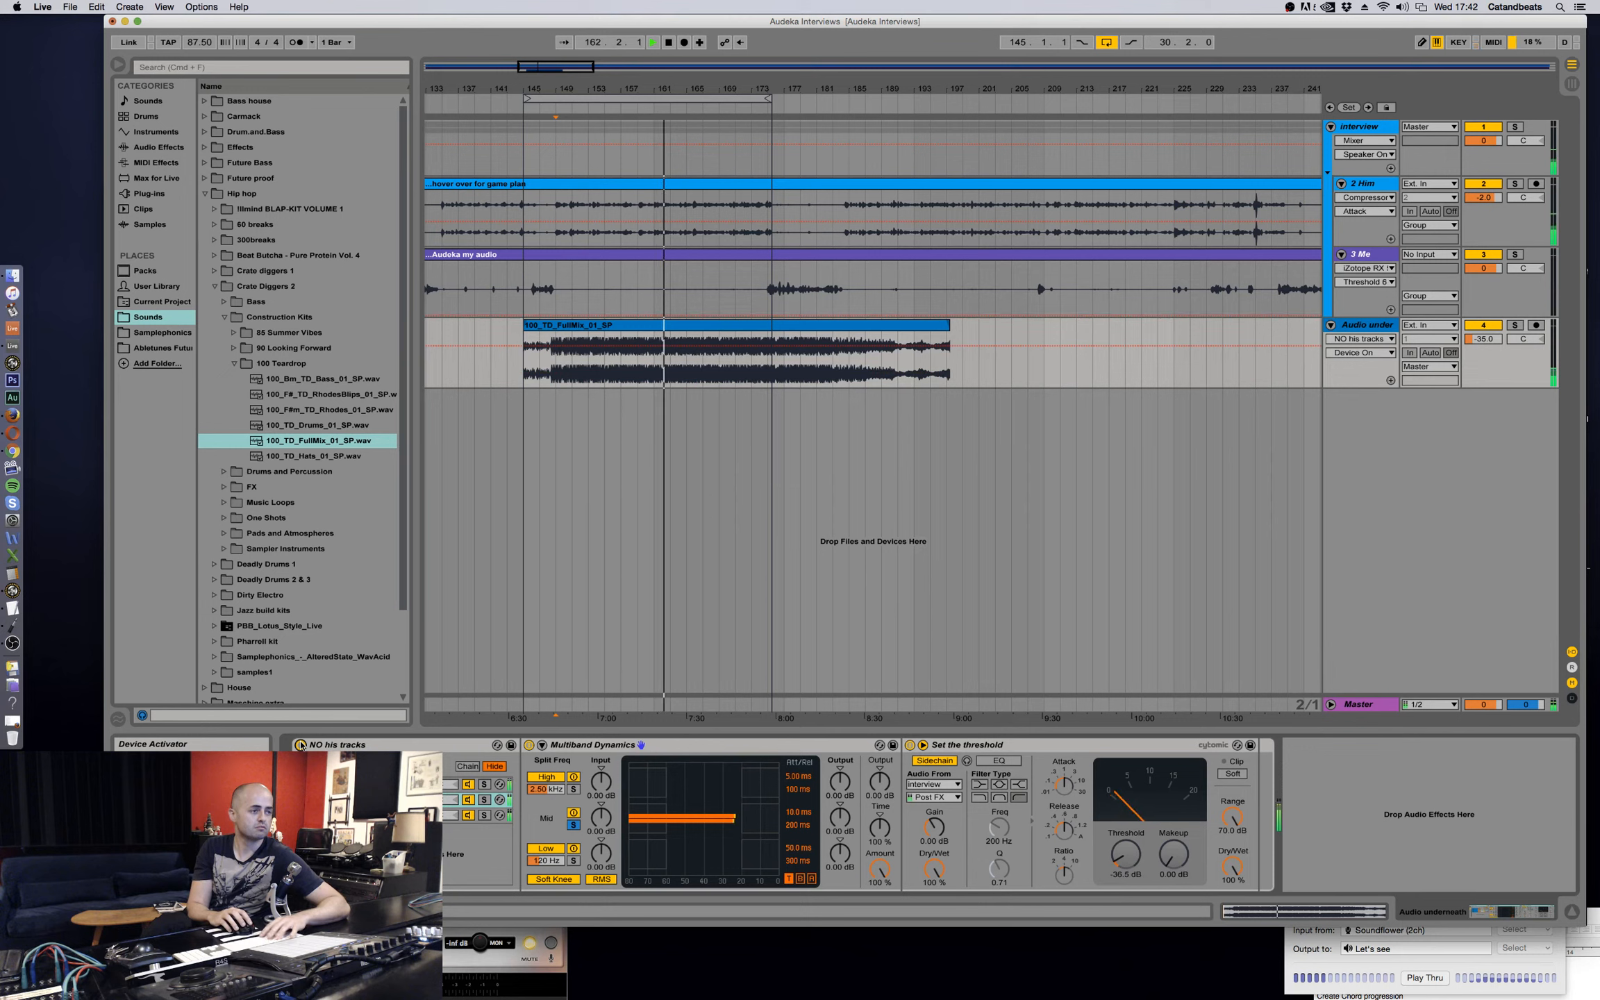
{"action": "key", "text": "space"}
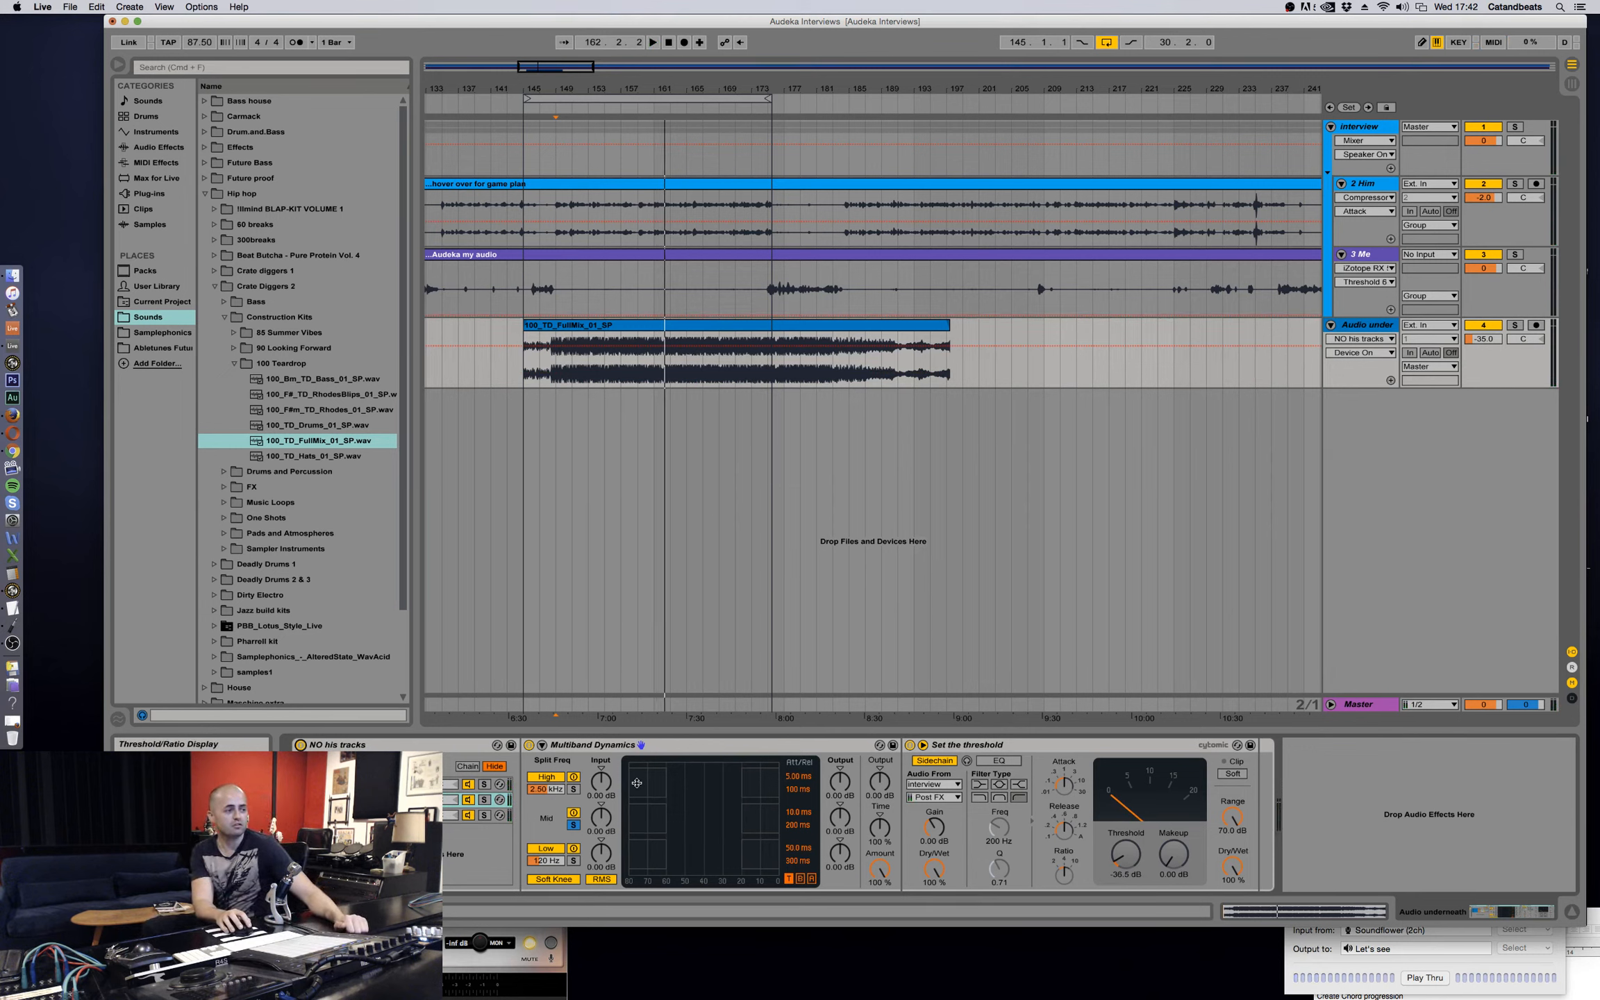
Examine the low-mid crossover in Multiband Dynamics and the devices in each chain of the NO his tracks rack.
{"action": "left_click", "coordinate": [546, 861]}
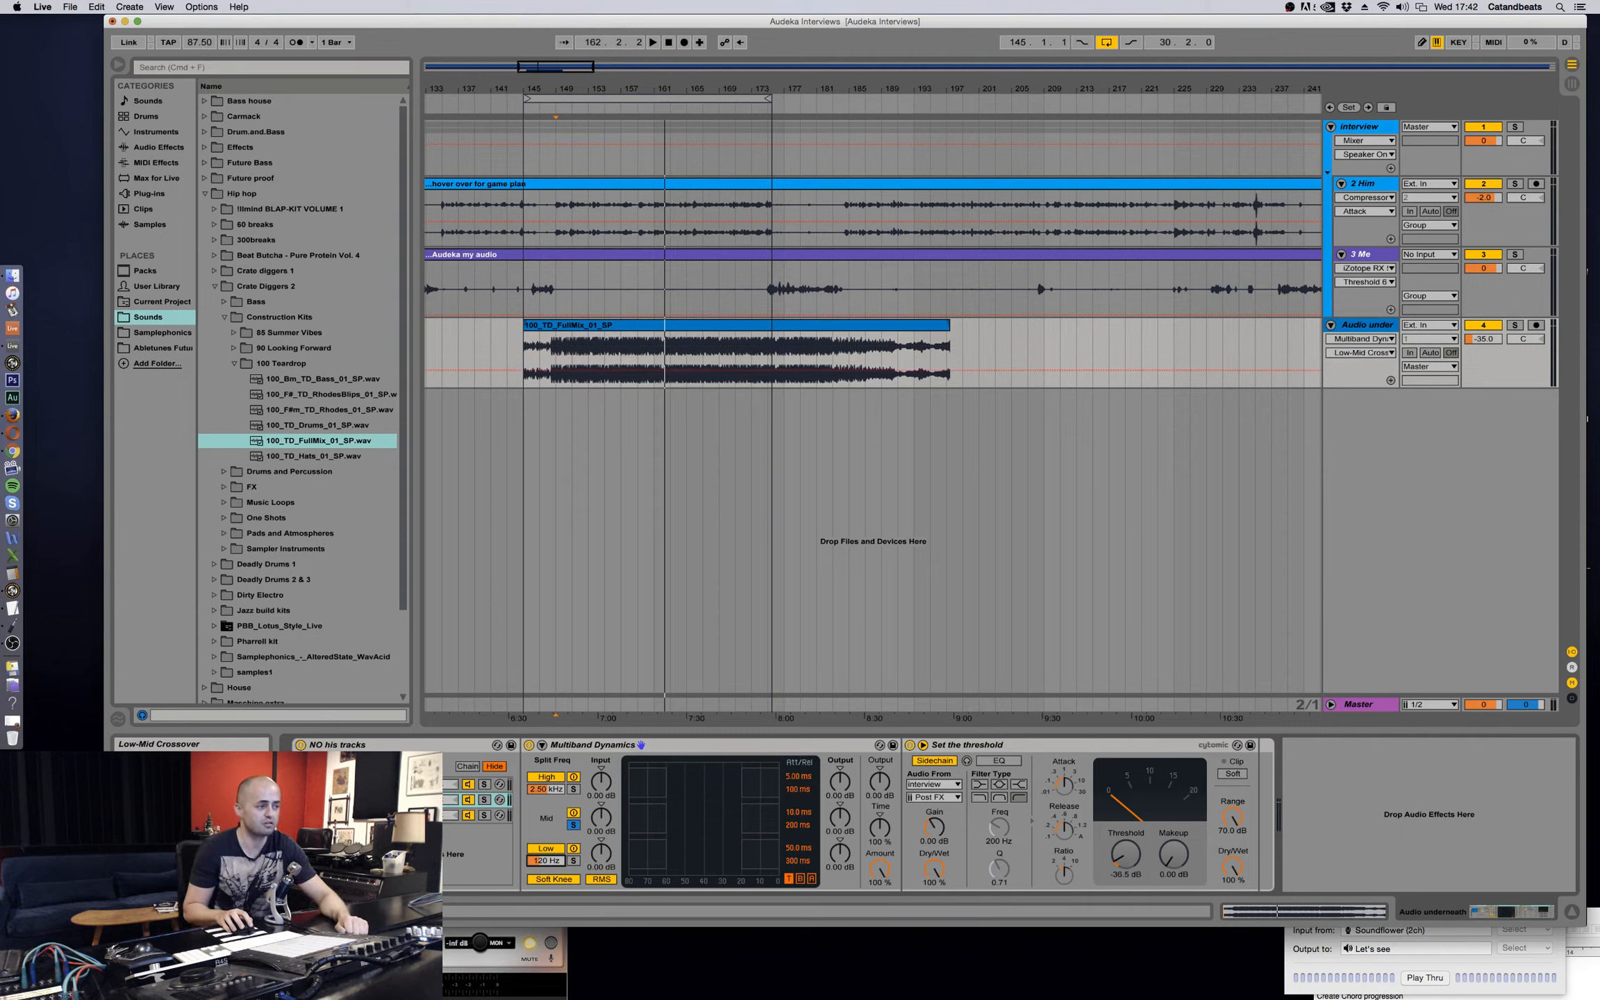
{"action": "left_click", "coordinate": [354, 784]}
{"action": "left_click", "coordinate": [354, 799]}
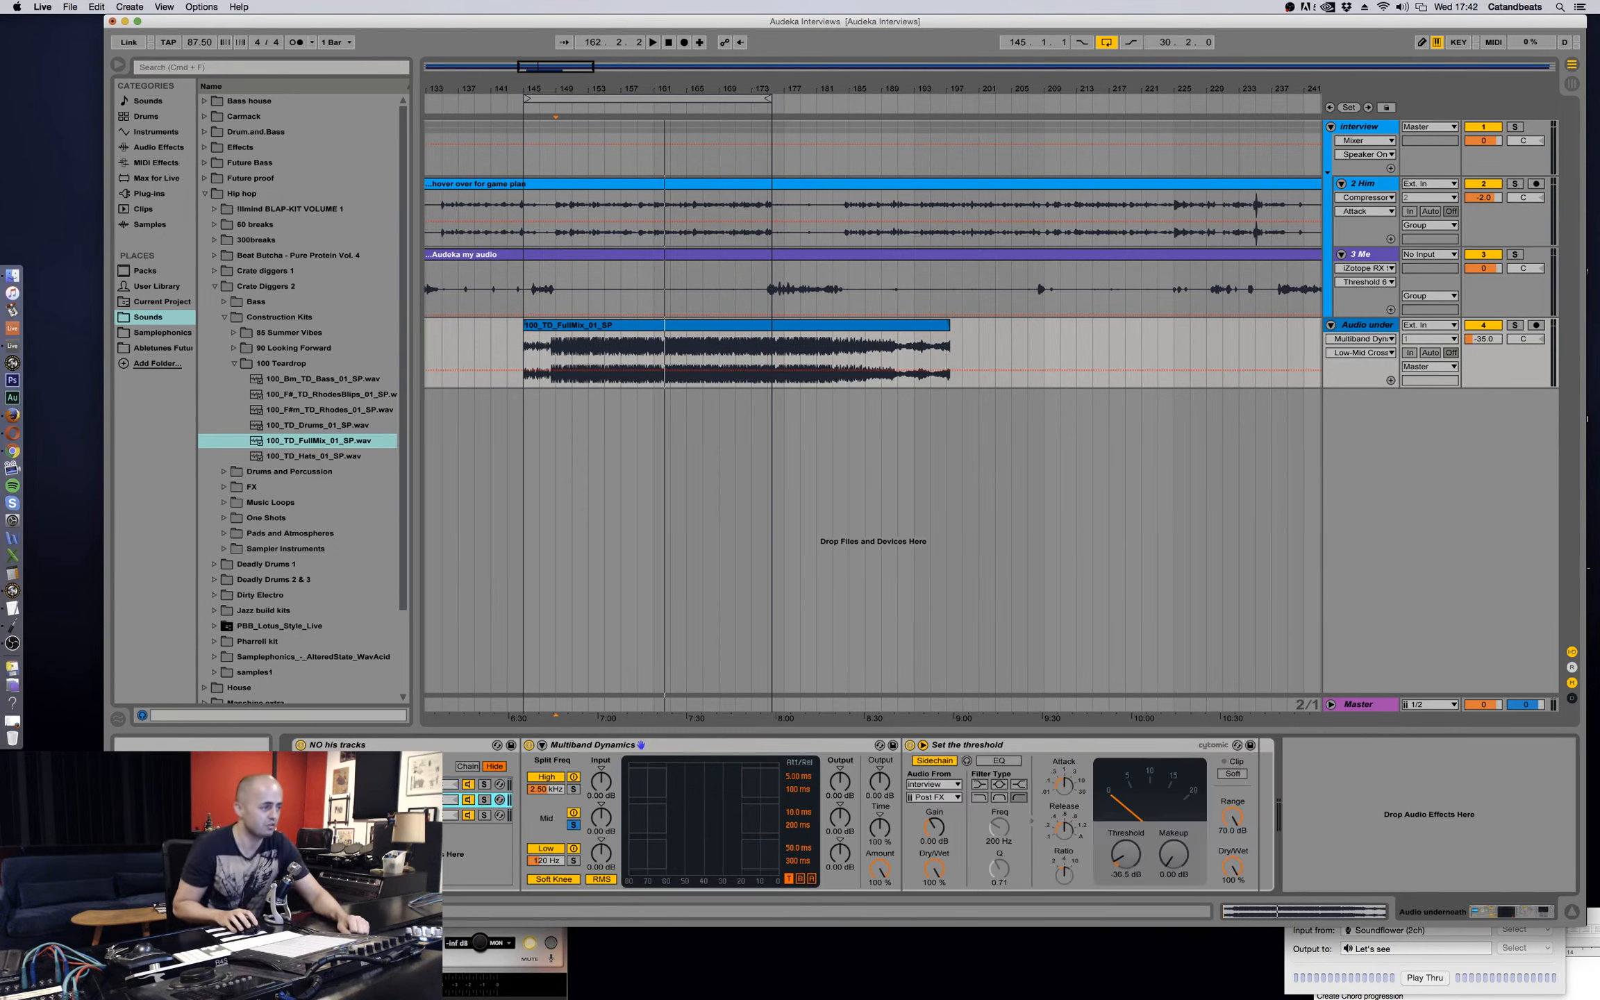
{"action": "left_click", "coordinate": [355, 815]}
{"action": "left_click", "coordinate": [355, 799]}
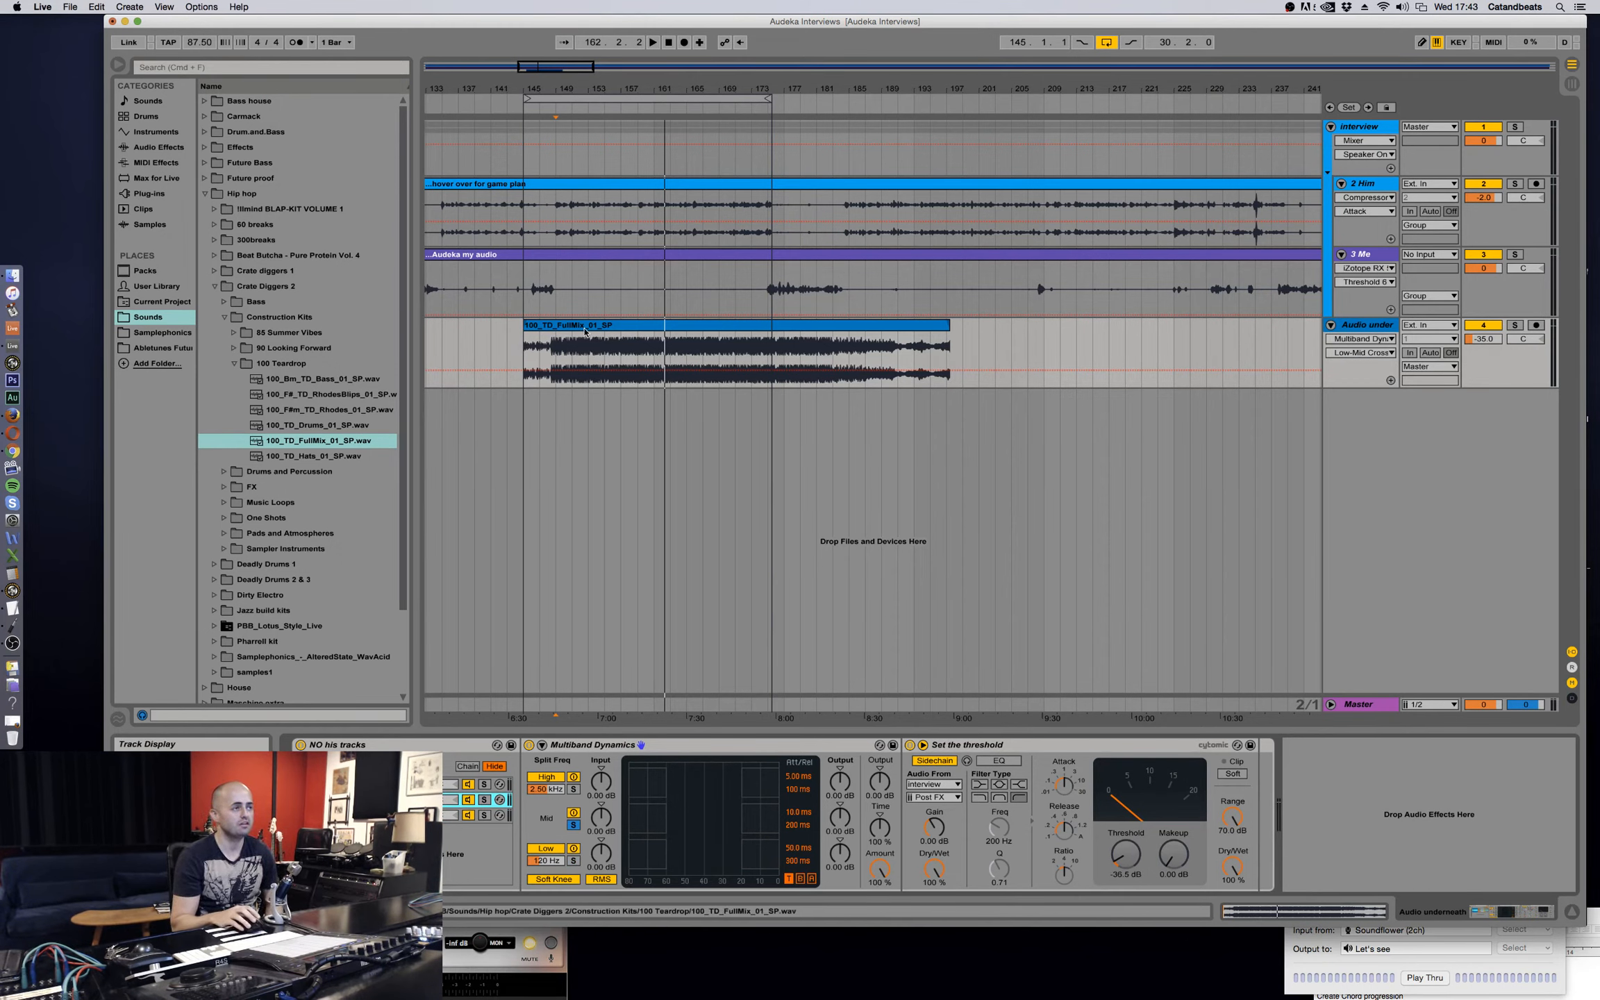
Place 90_LF_FullMix_01_SP.wav from the 90 Looking Forward kit at bar 149 on the Audio underneath track, over the existing clip.
{"action": "left_click", "coordinate": [235, 363]}
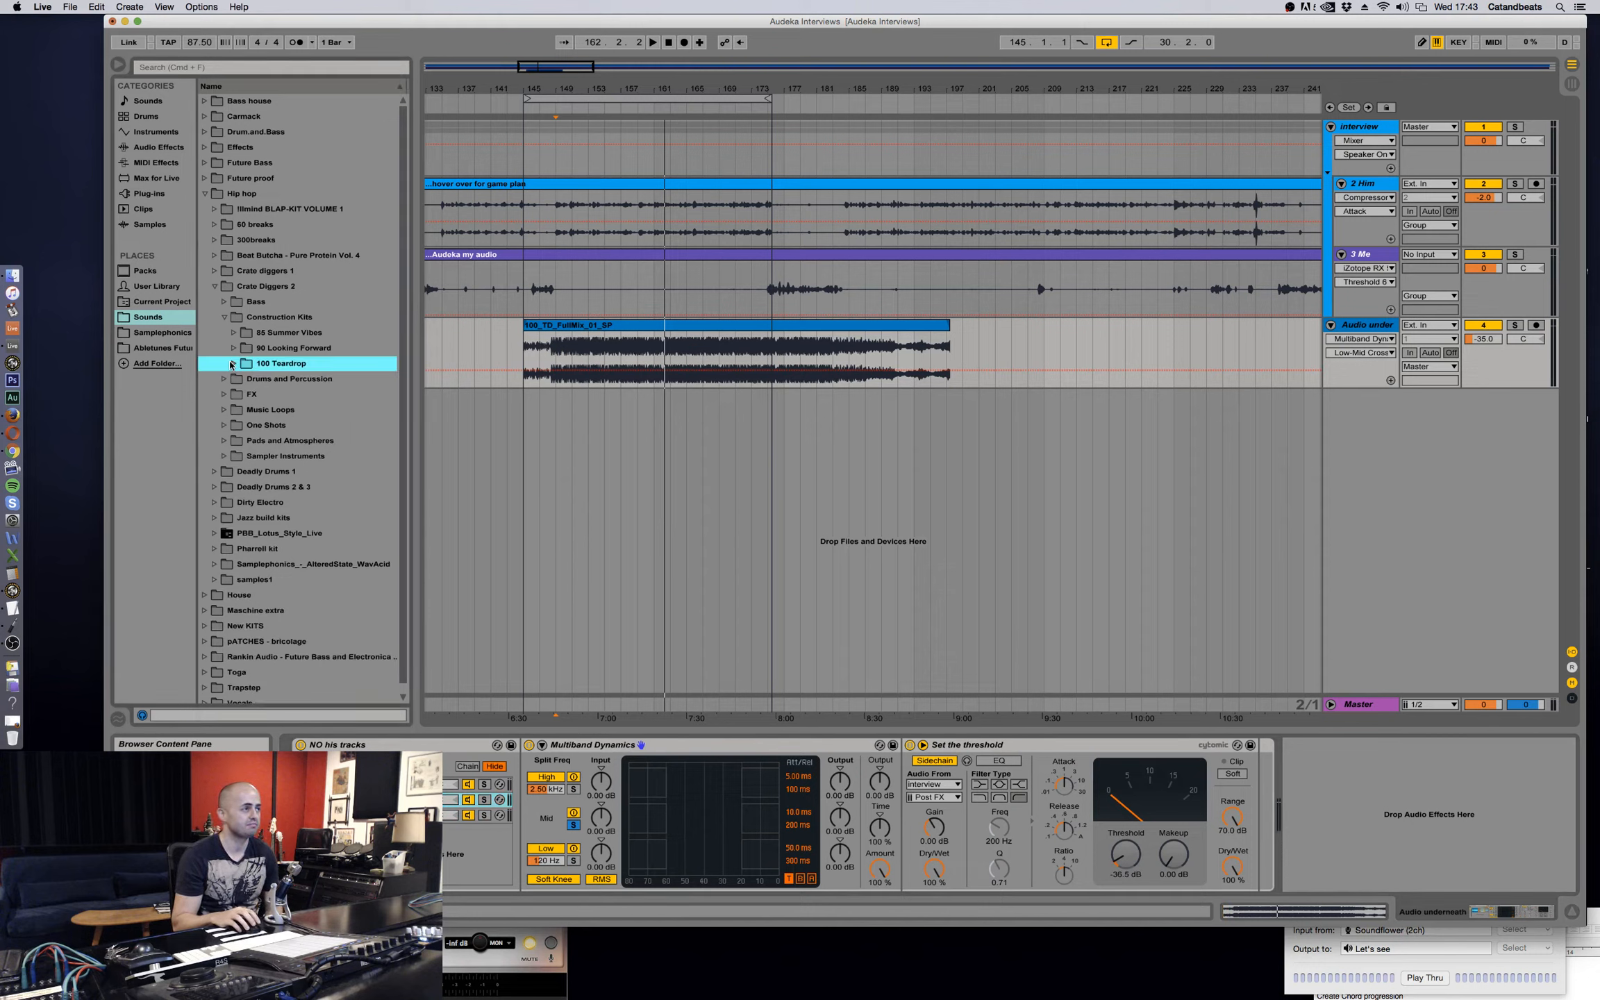
{"action": "left_click", "coordinate": [235, 349]}
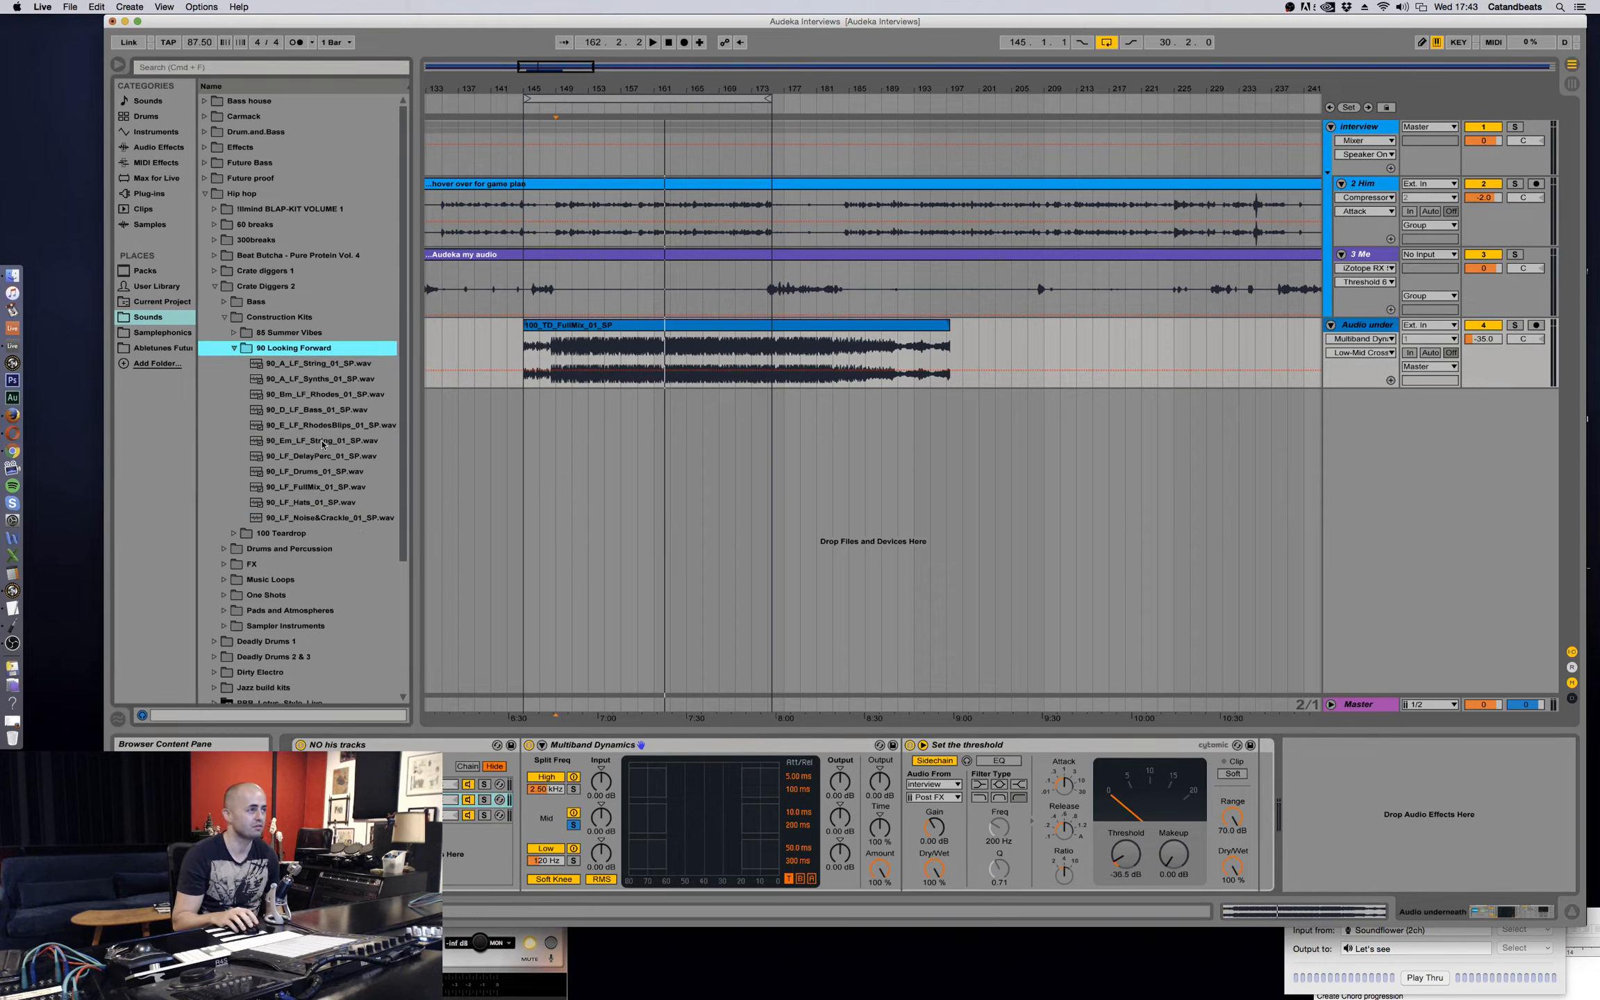
{"action": "left_click_drag", "start_coordinate": [318, 487], "coordinate": [567, 357]}
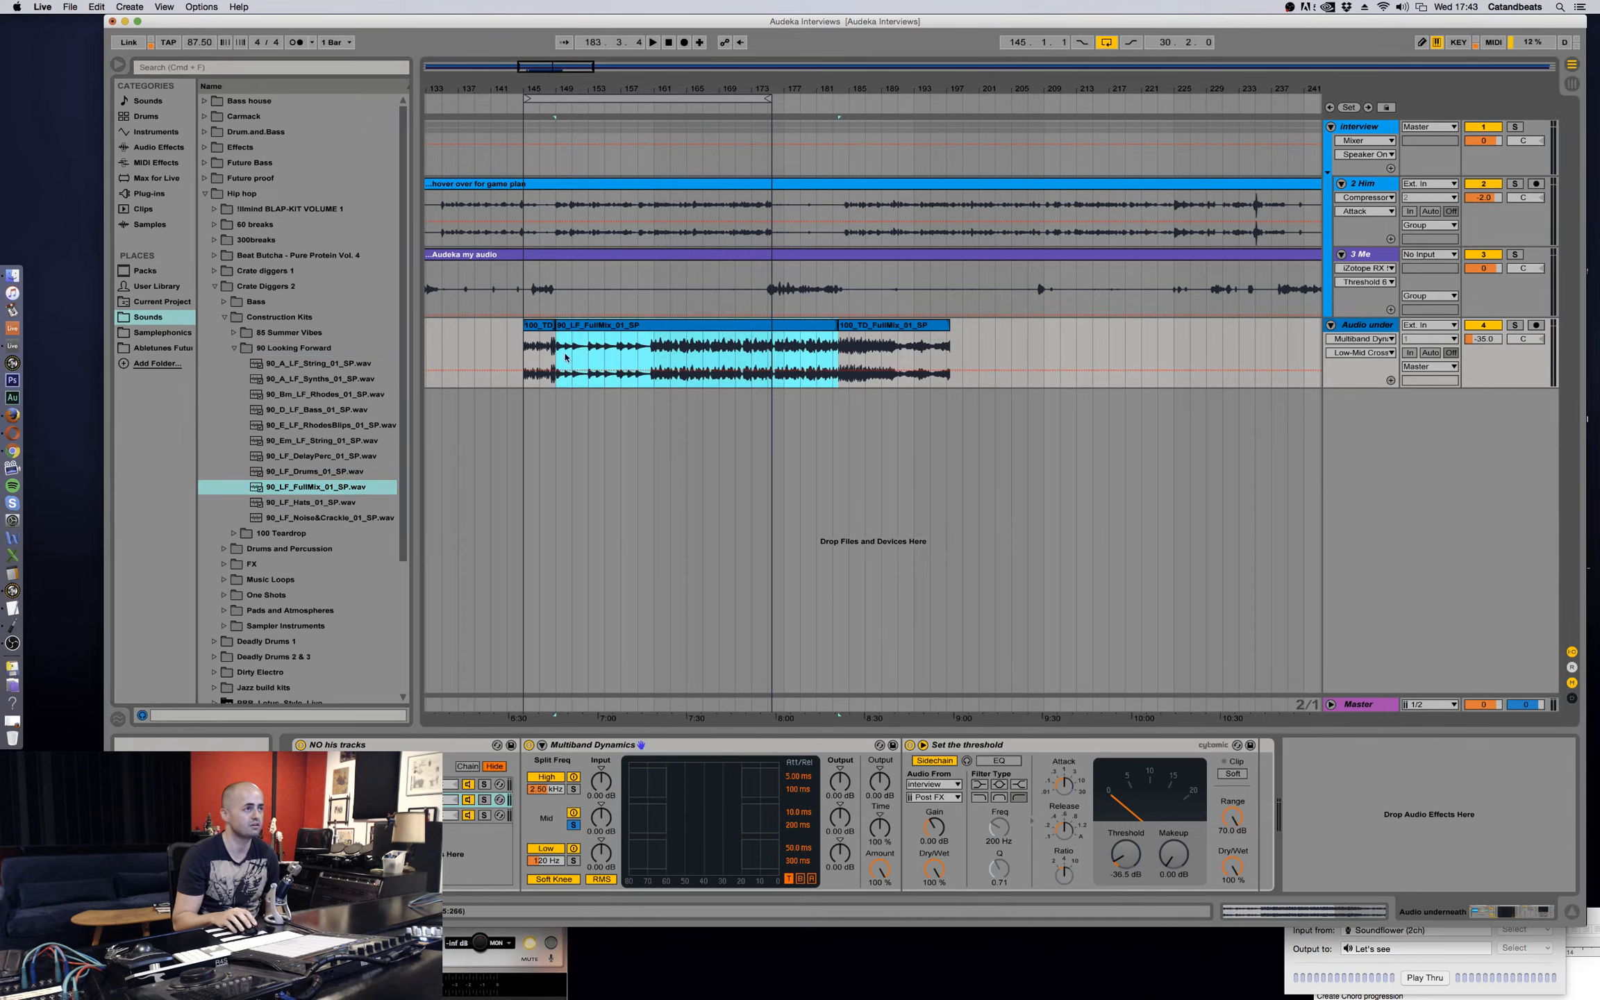
Play from about bar 161 and listen to the Audio underneath track soloed and together with the interview.
{"action": "left_click", "coordinate": [655, 351]}
{"action": "key", "text": "space"}
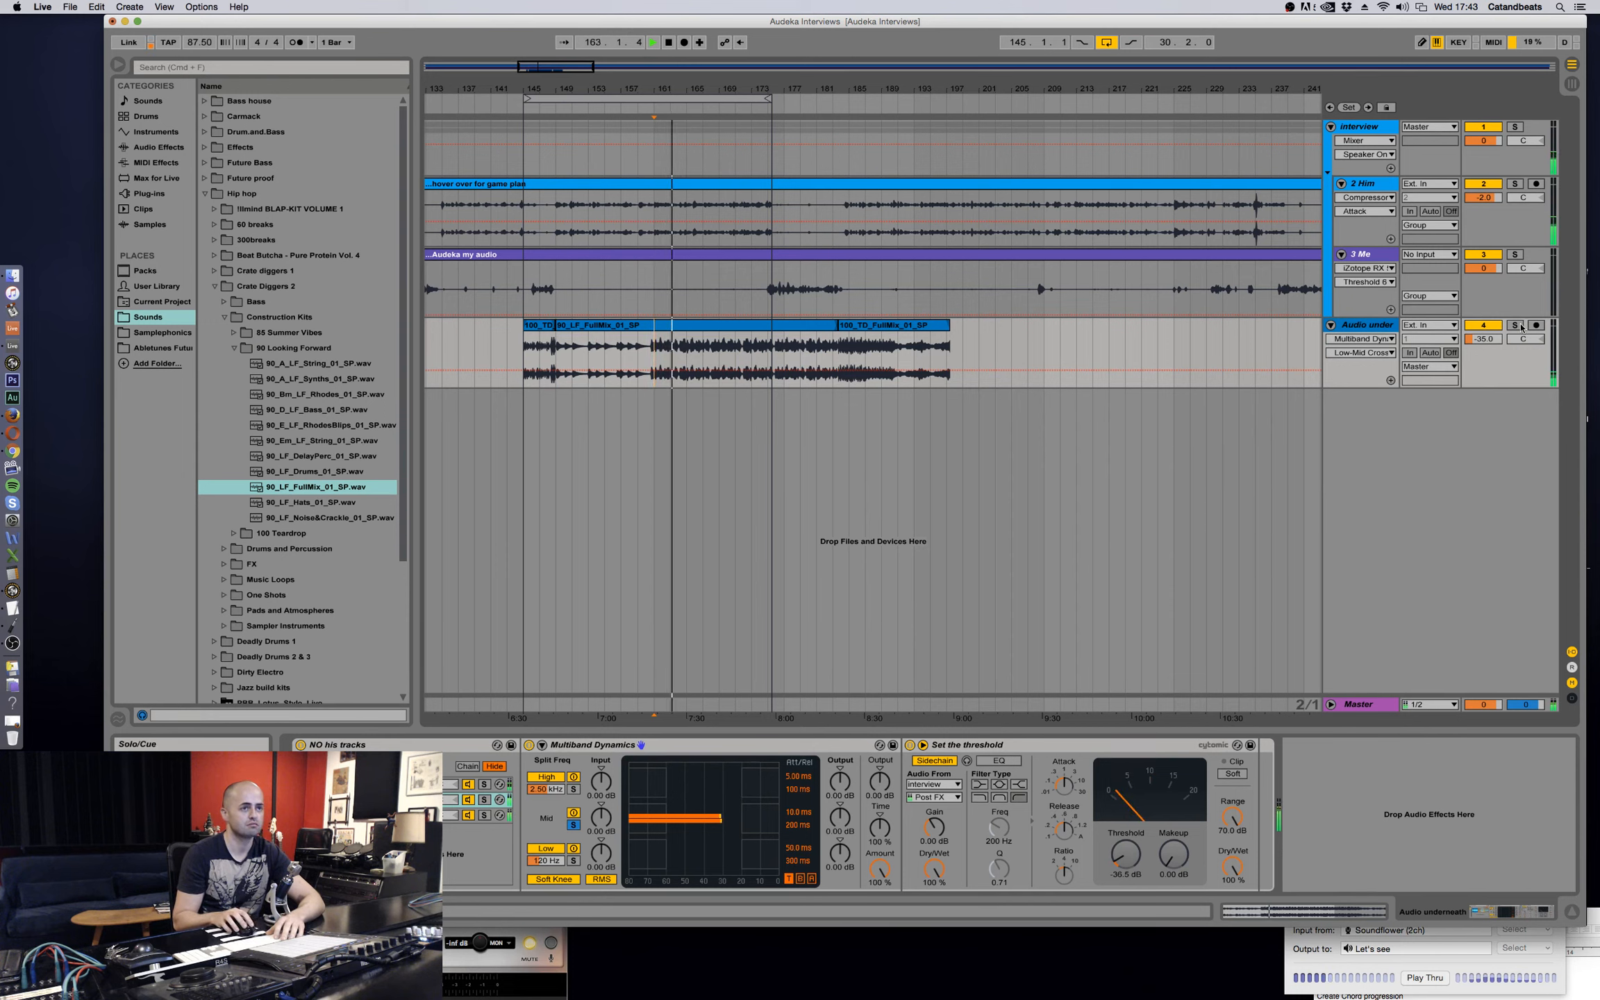
{"action": "left_click", "coordinate": [1514, 326]}
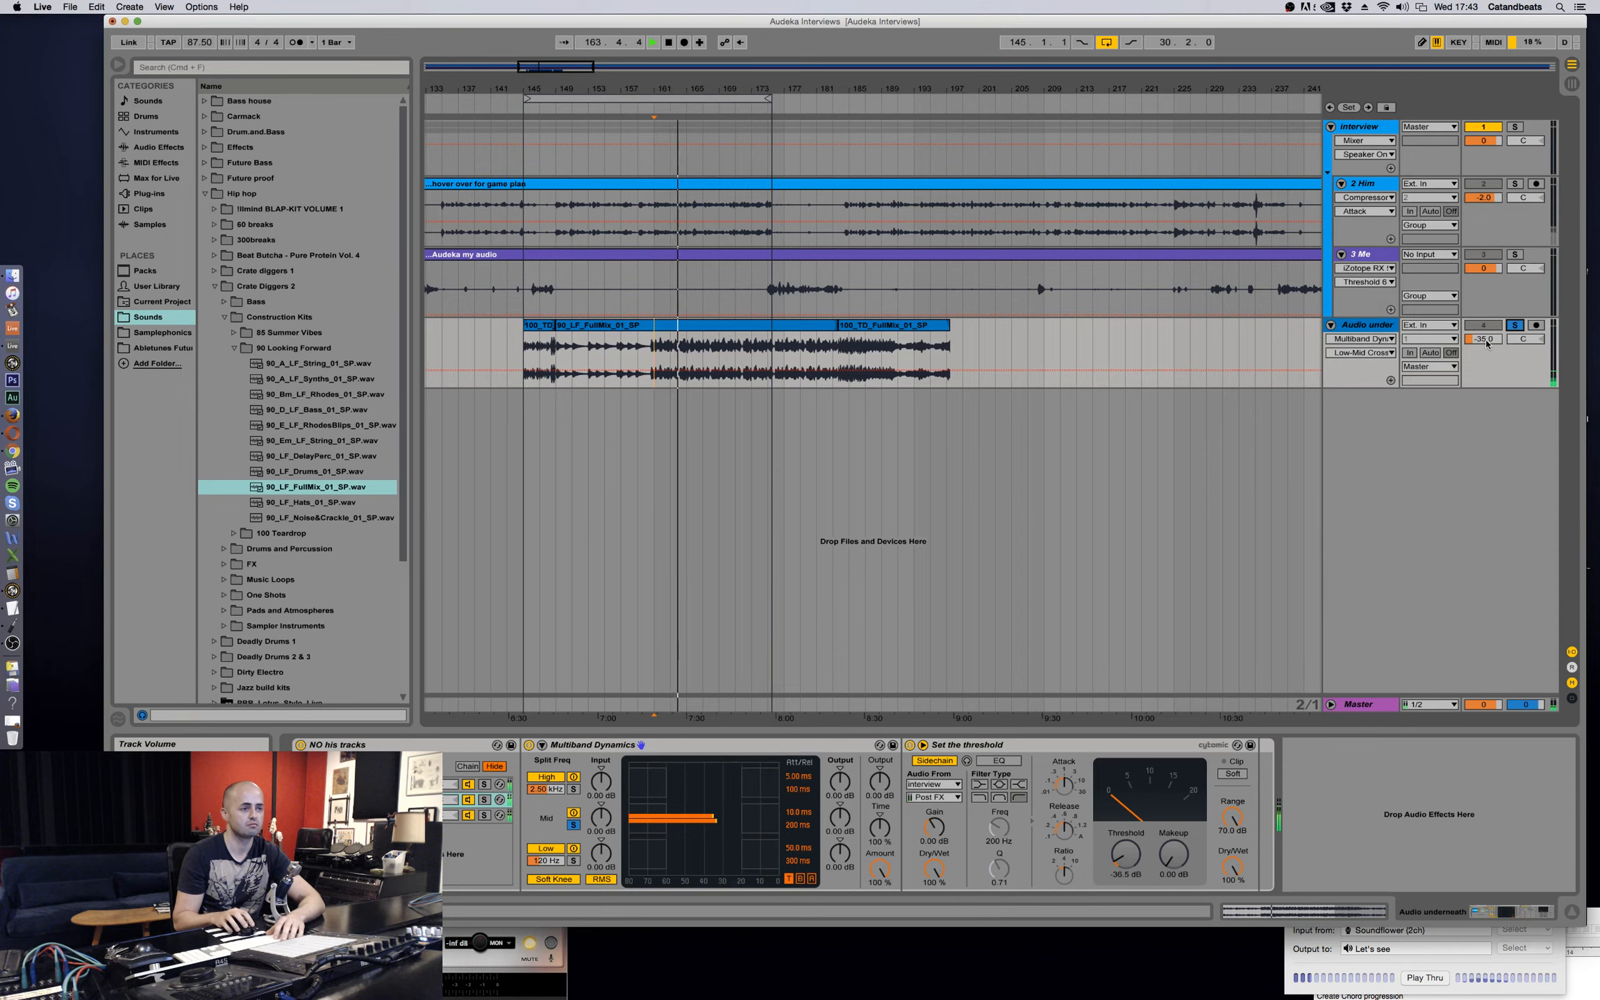
{"action": "left_click", "coordinate": [1487, 343]}
{"action": "left_click", "coordinate": [1516, 326]}
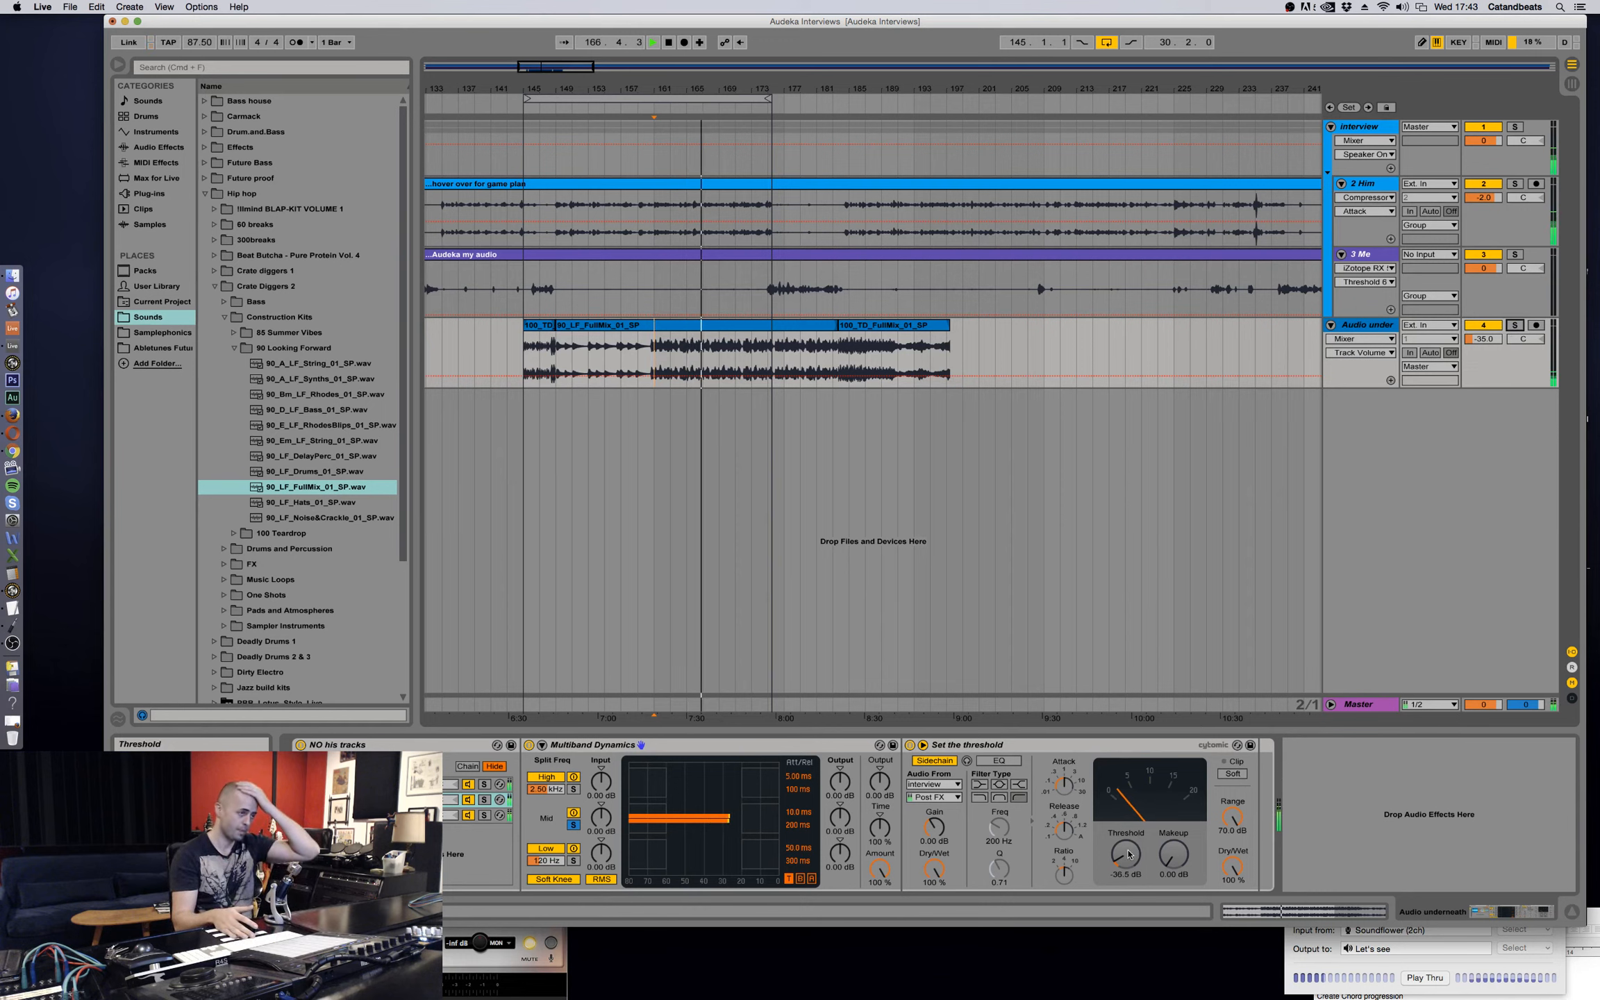
{"action": "key", "text": "space"}
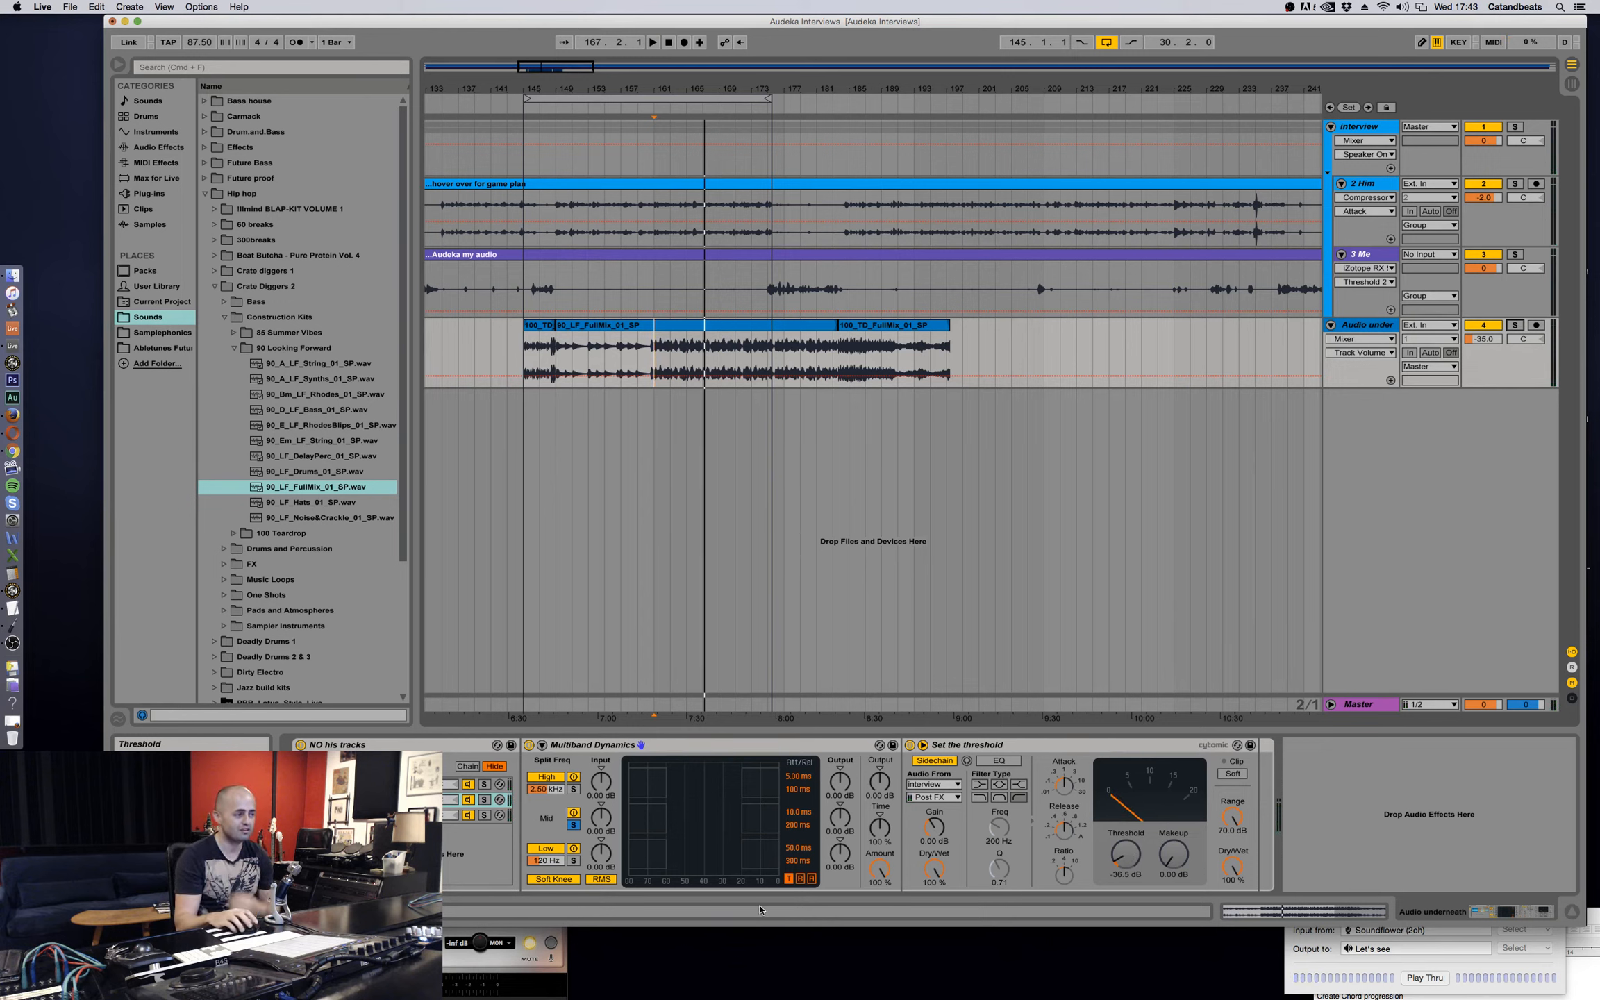
Delete all the full-mix music clips from the Audio underneath track, starting at bar 145.
{"action": "key", "text": "Delete"}
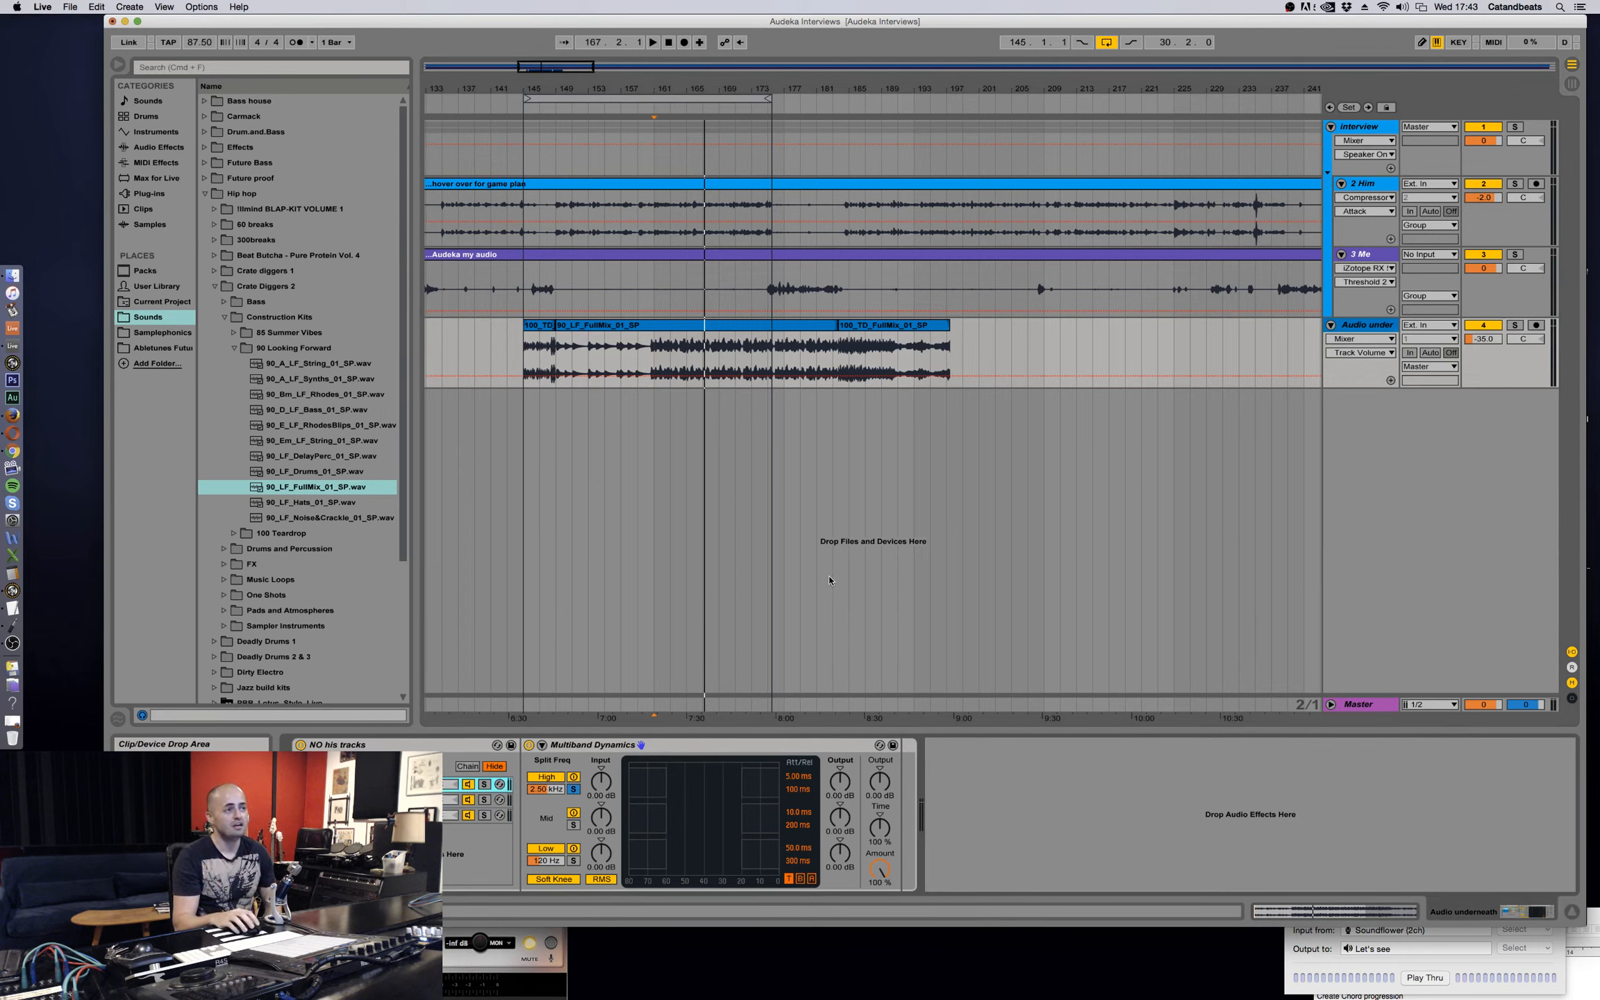
{"action": "left_click_drag", "start_coordinate": [962, 332], "coordinate": [520, 351]}
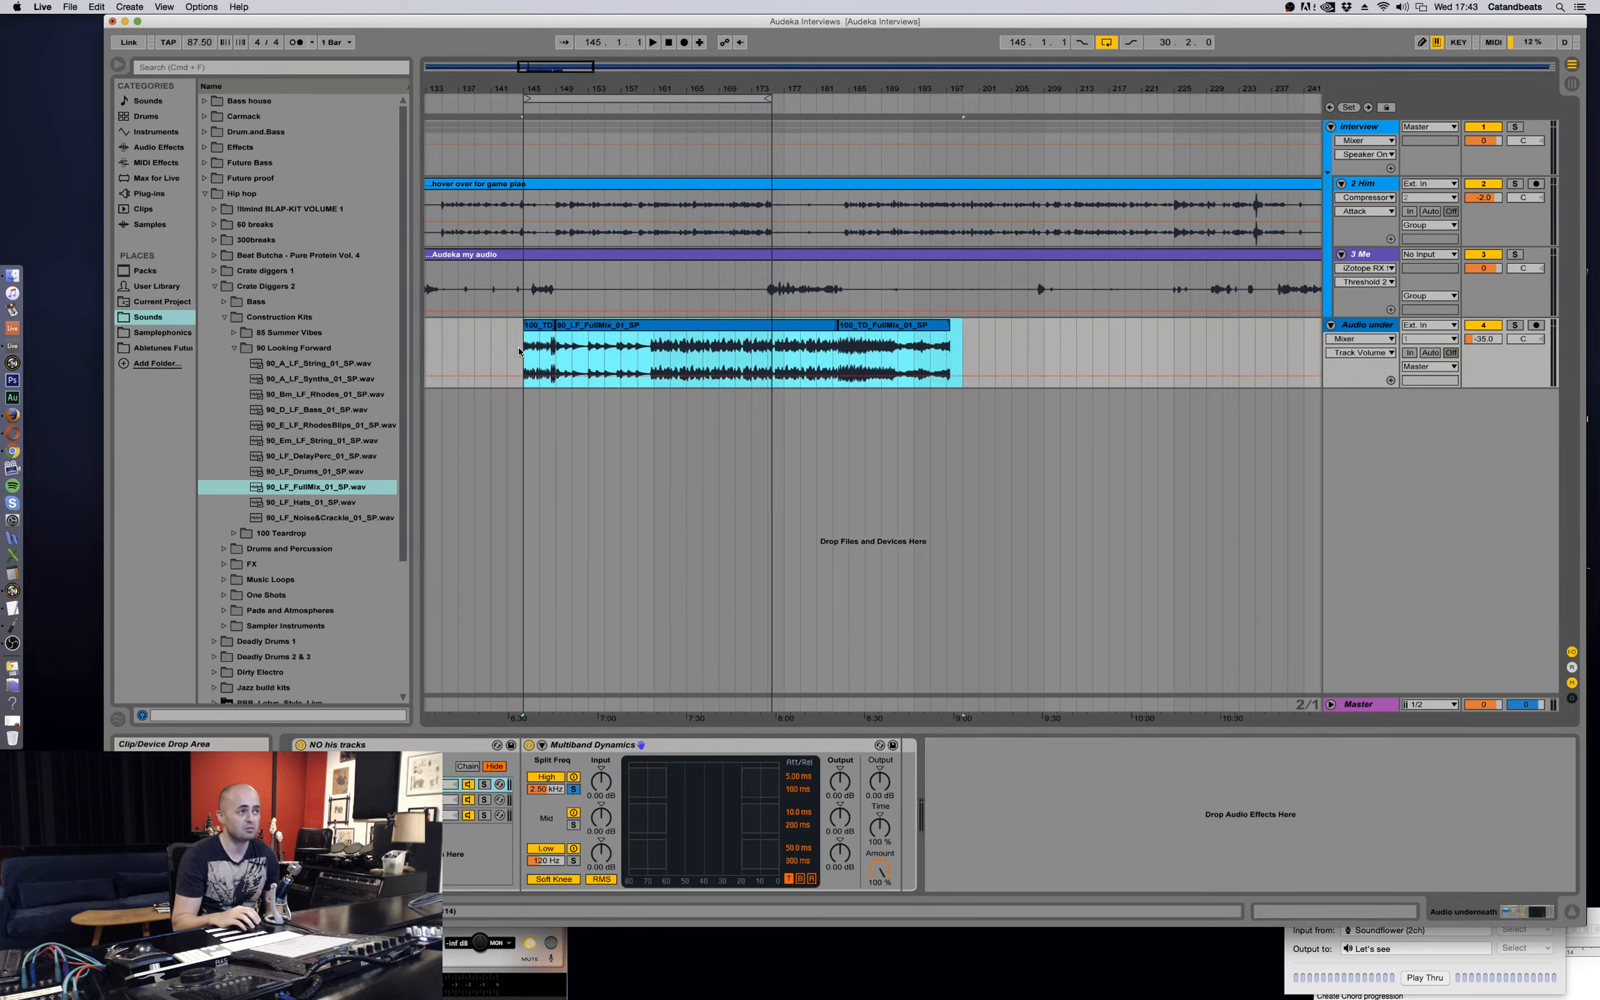
{"action": "key", "text": "Delete"}
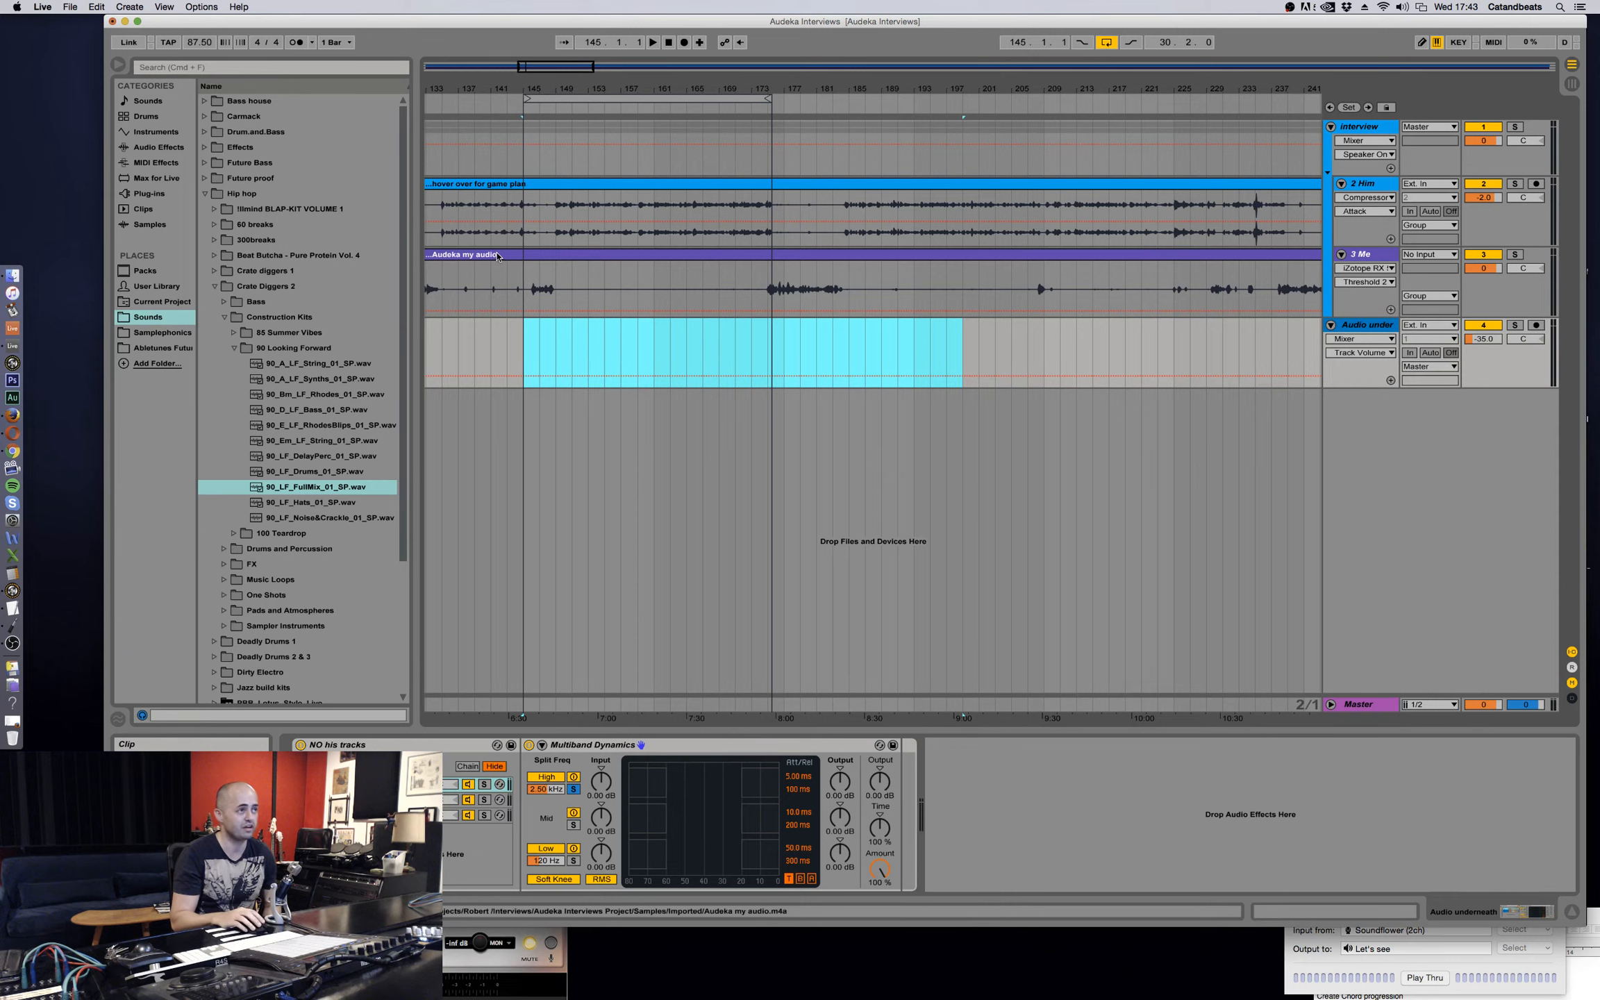
Review the high, mid and low chains of the NO his tracks rack, returning to the high chain.
{"action": "left_click", "coordinate": [347, 784]}
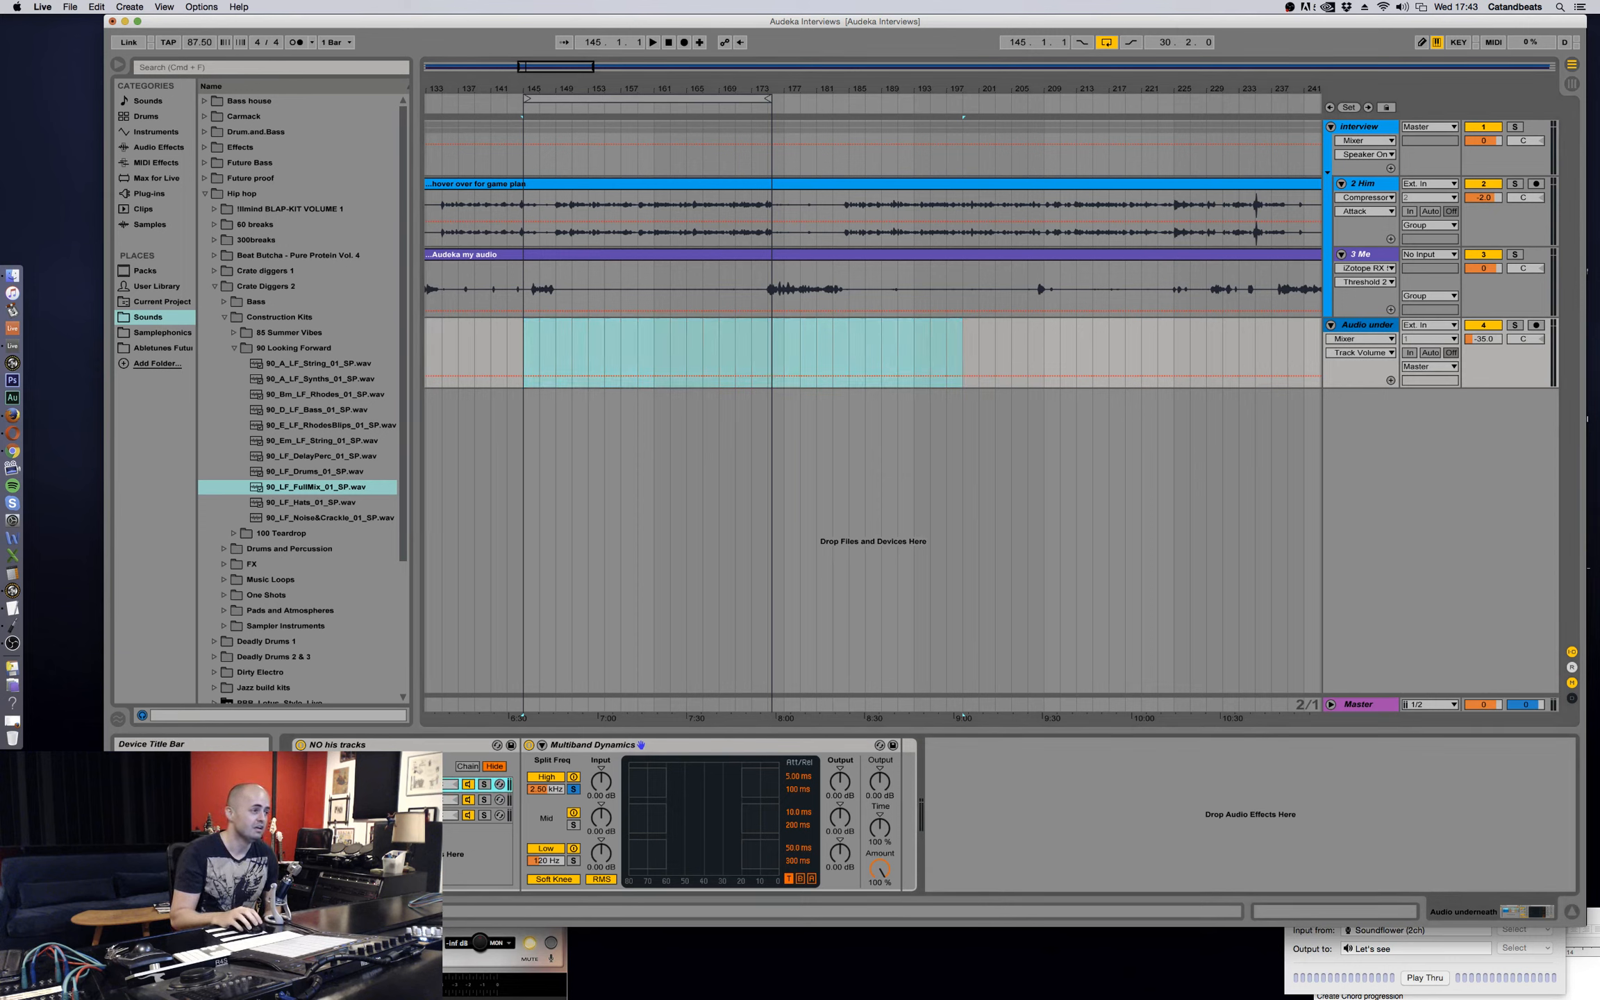
{"action": "left_click", "coordinate": [348, 799]}
{"action": "left_click", "coordinate": [348, 815]}
{"action": "left_click", "coordinate": [347, 784]}
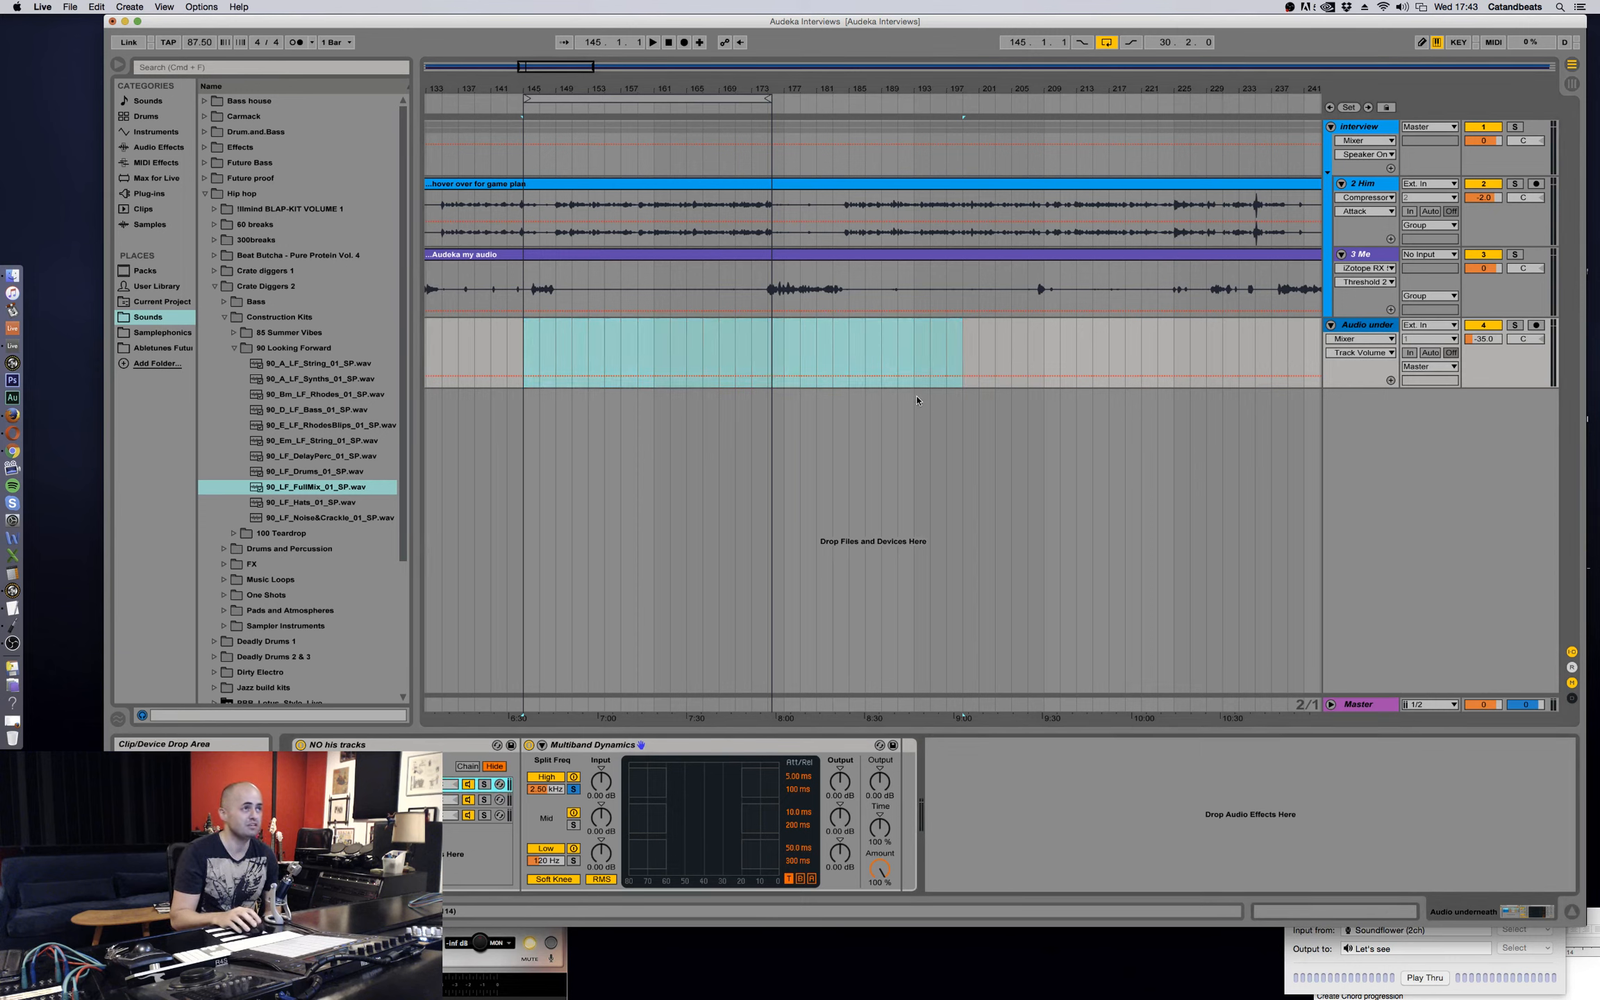
Search the whole library for "multi" and add Multiband Dynamics to the interview group track.
{"action": "left_click", "coordinate": [1378, 127]}
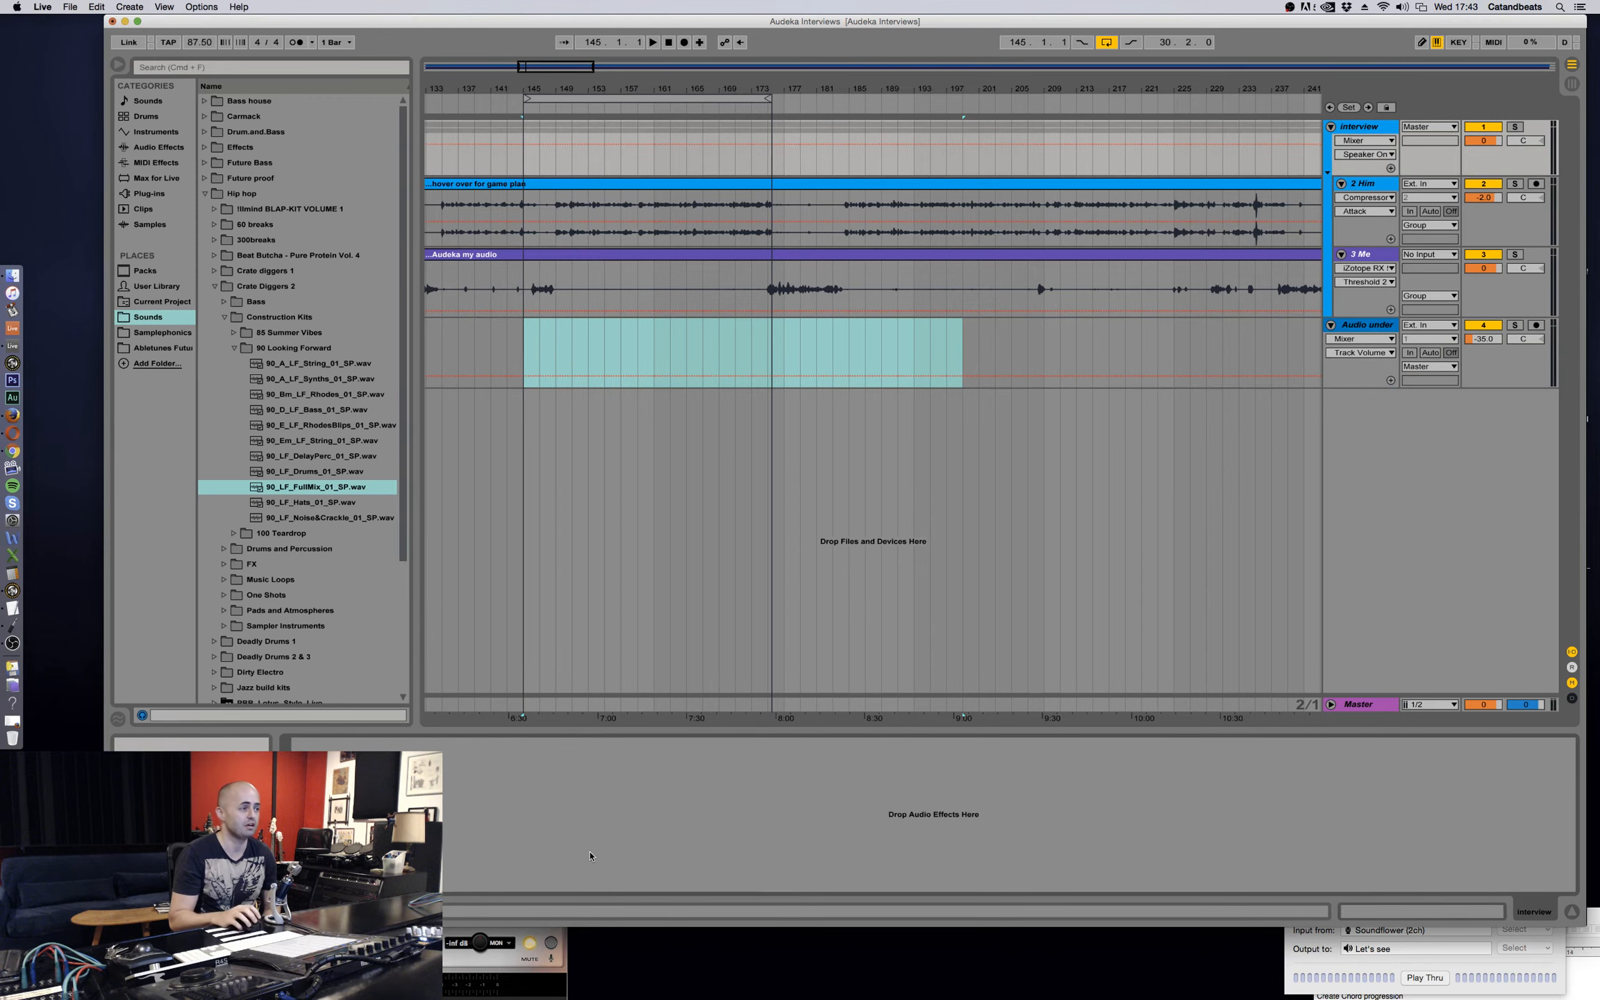
{"action": "left_click", "coordinate": [186, 69]}
{"action": "type", "text": "mul"}
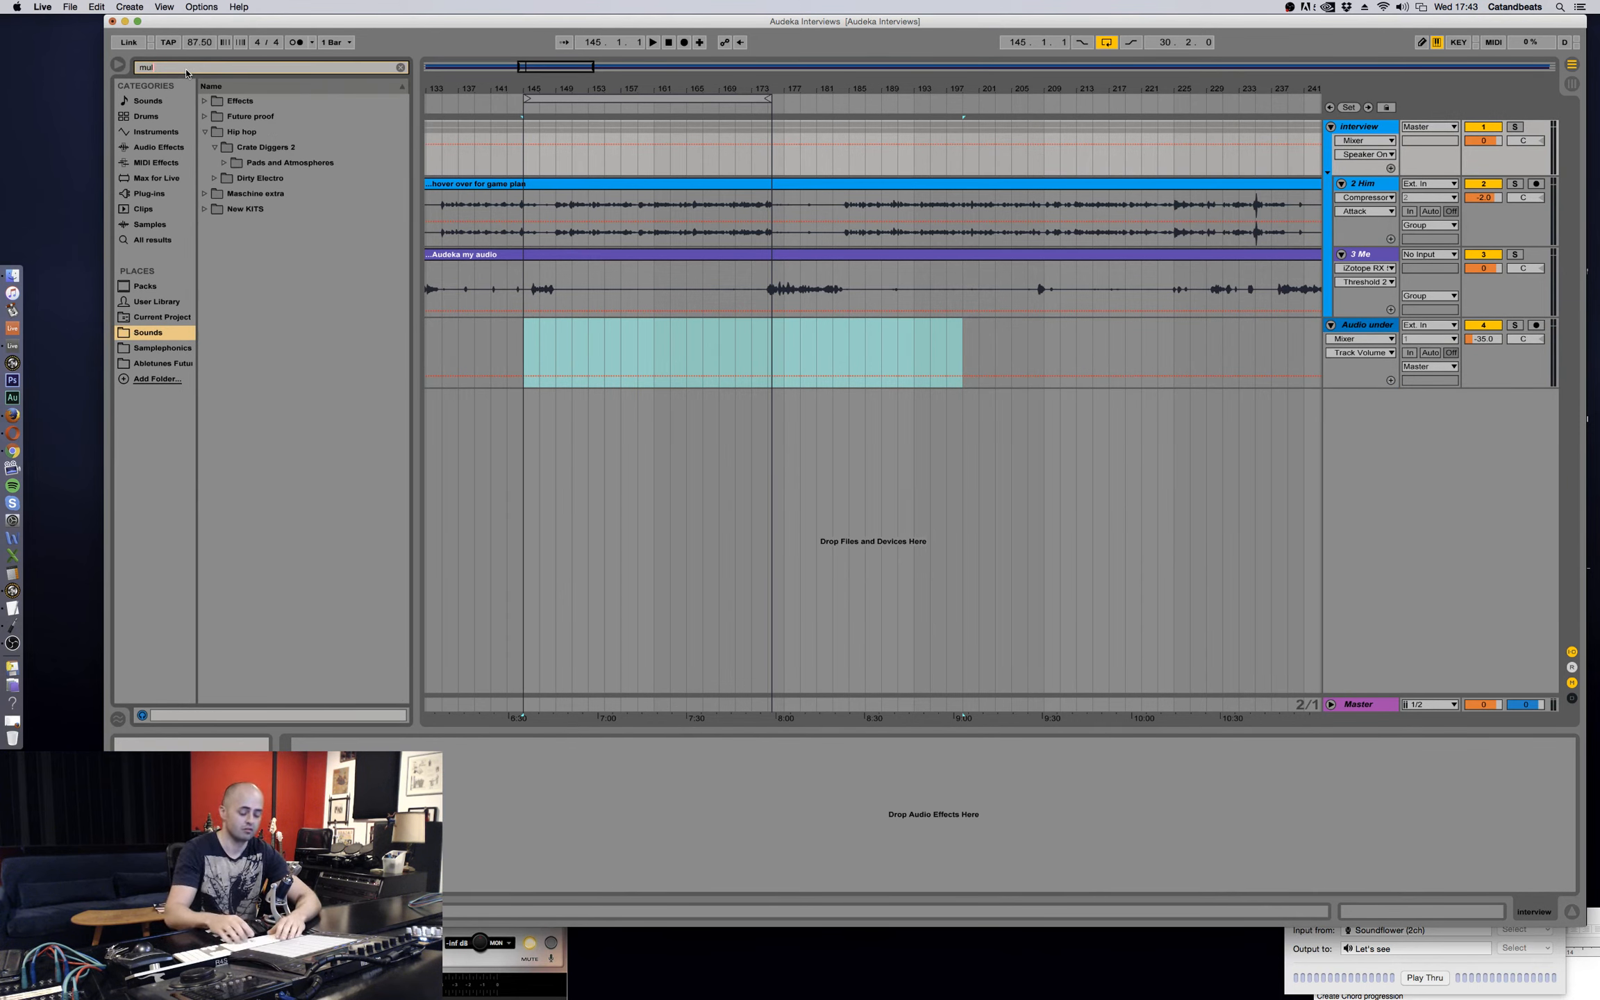
{"action": "key", "text": "BackSpace"}
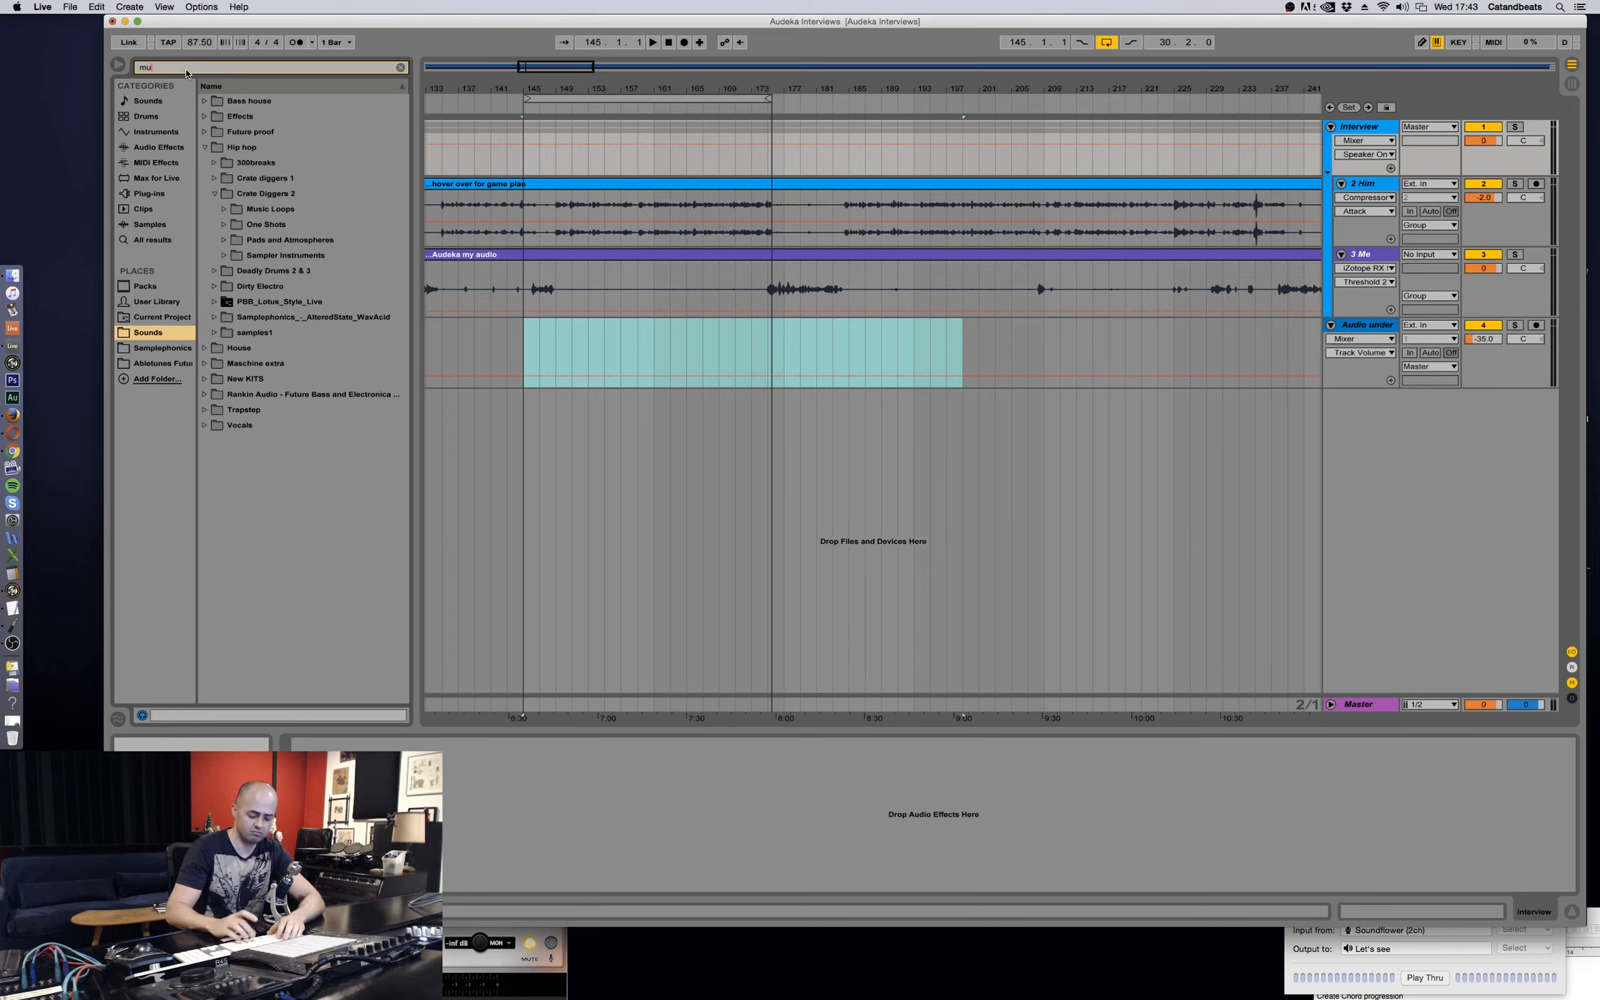
{"action": "type", "text": "lti"}
{"action": "left_click", "coordinate": [154, 242]}
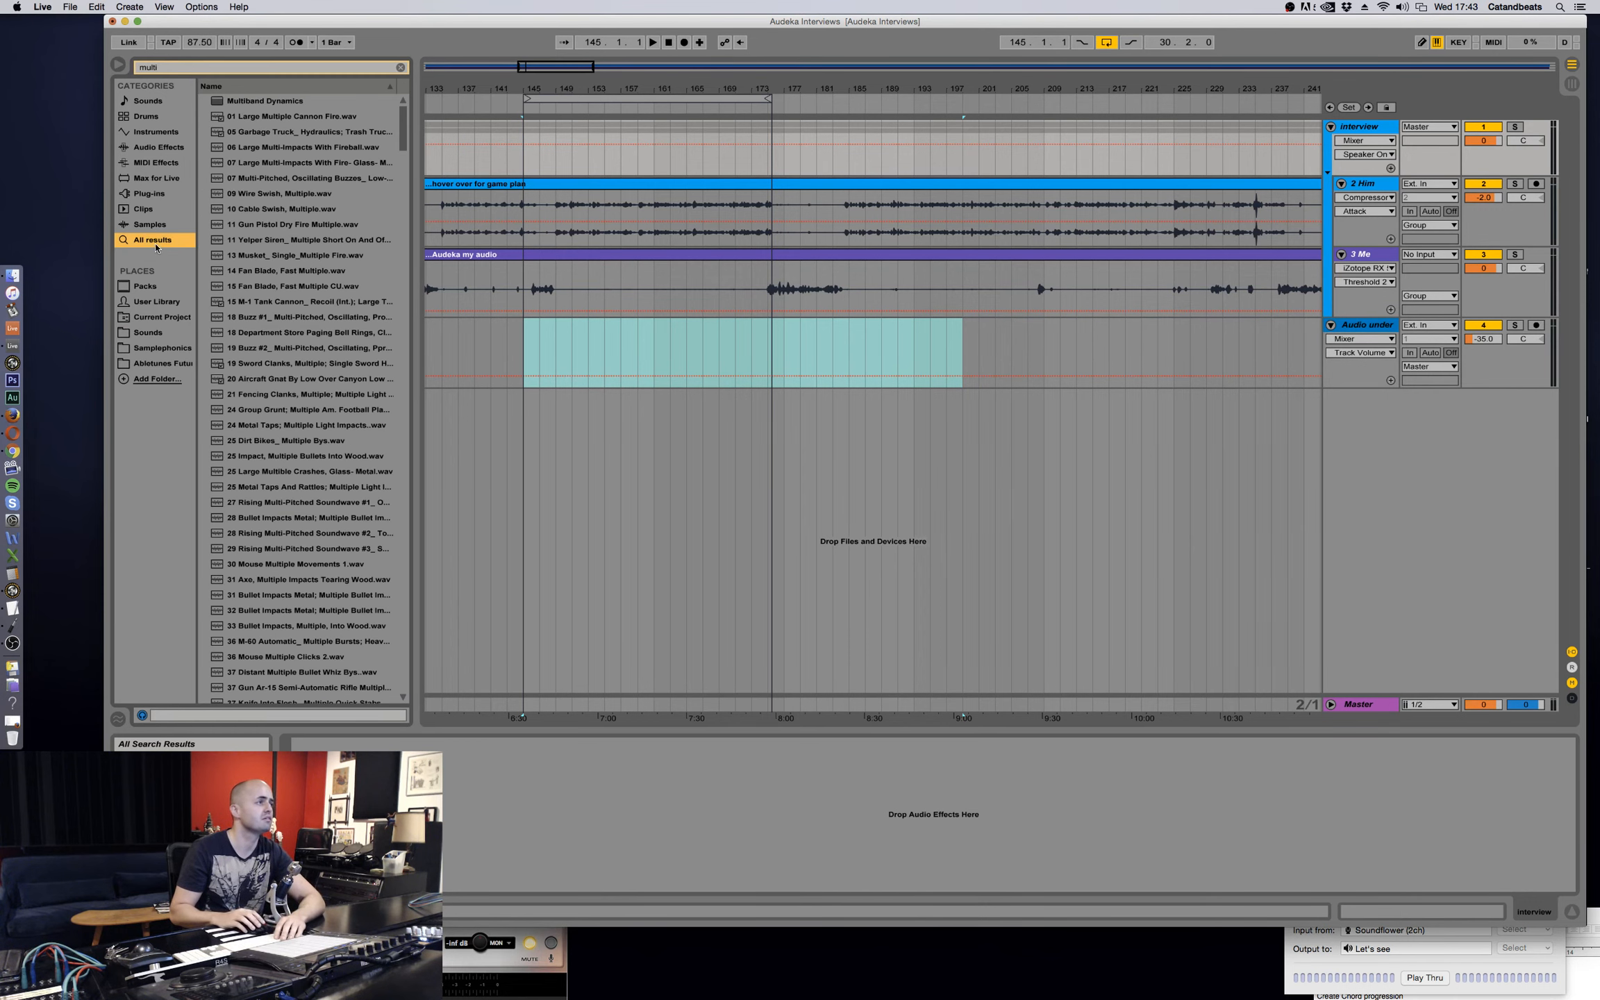
{"action": "left_click_drag", "start_coordinate": [243, 100], "coordinate": [1346, 162]}
Group the interview track's Multiband Dynamics into an Audio Effect Rack and duplicate its chain twice to make three chains.
{"action": "left_click", "coordinate": [453, 747]}
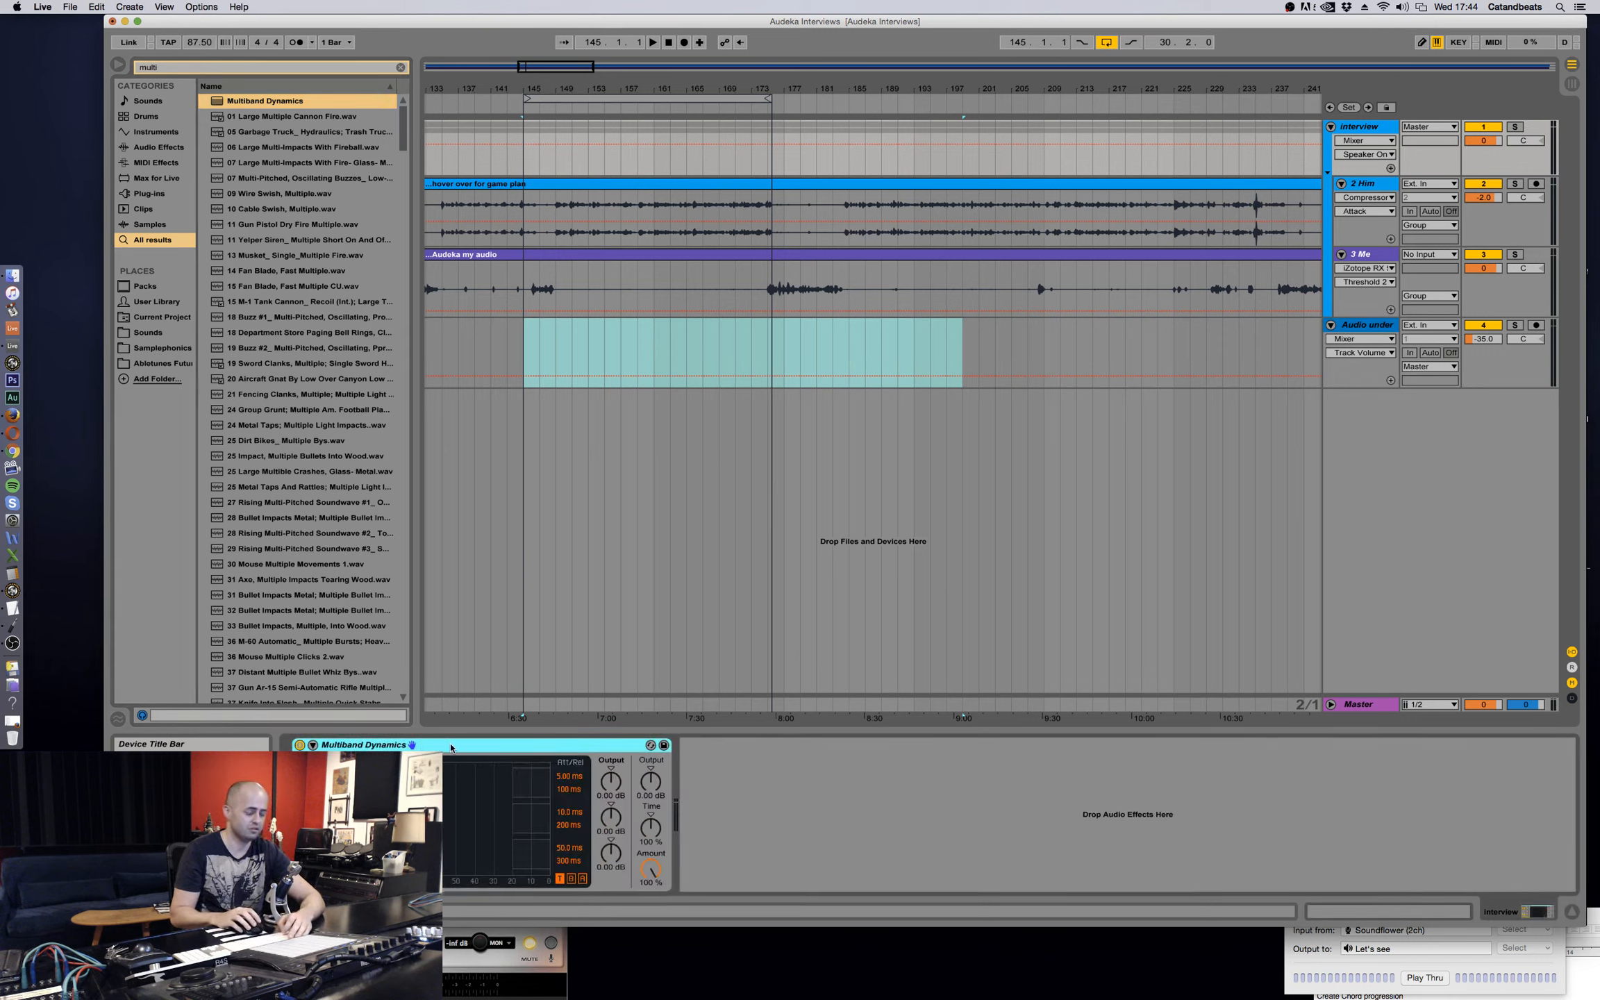
{"action": "key", "text": "super+f"}
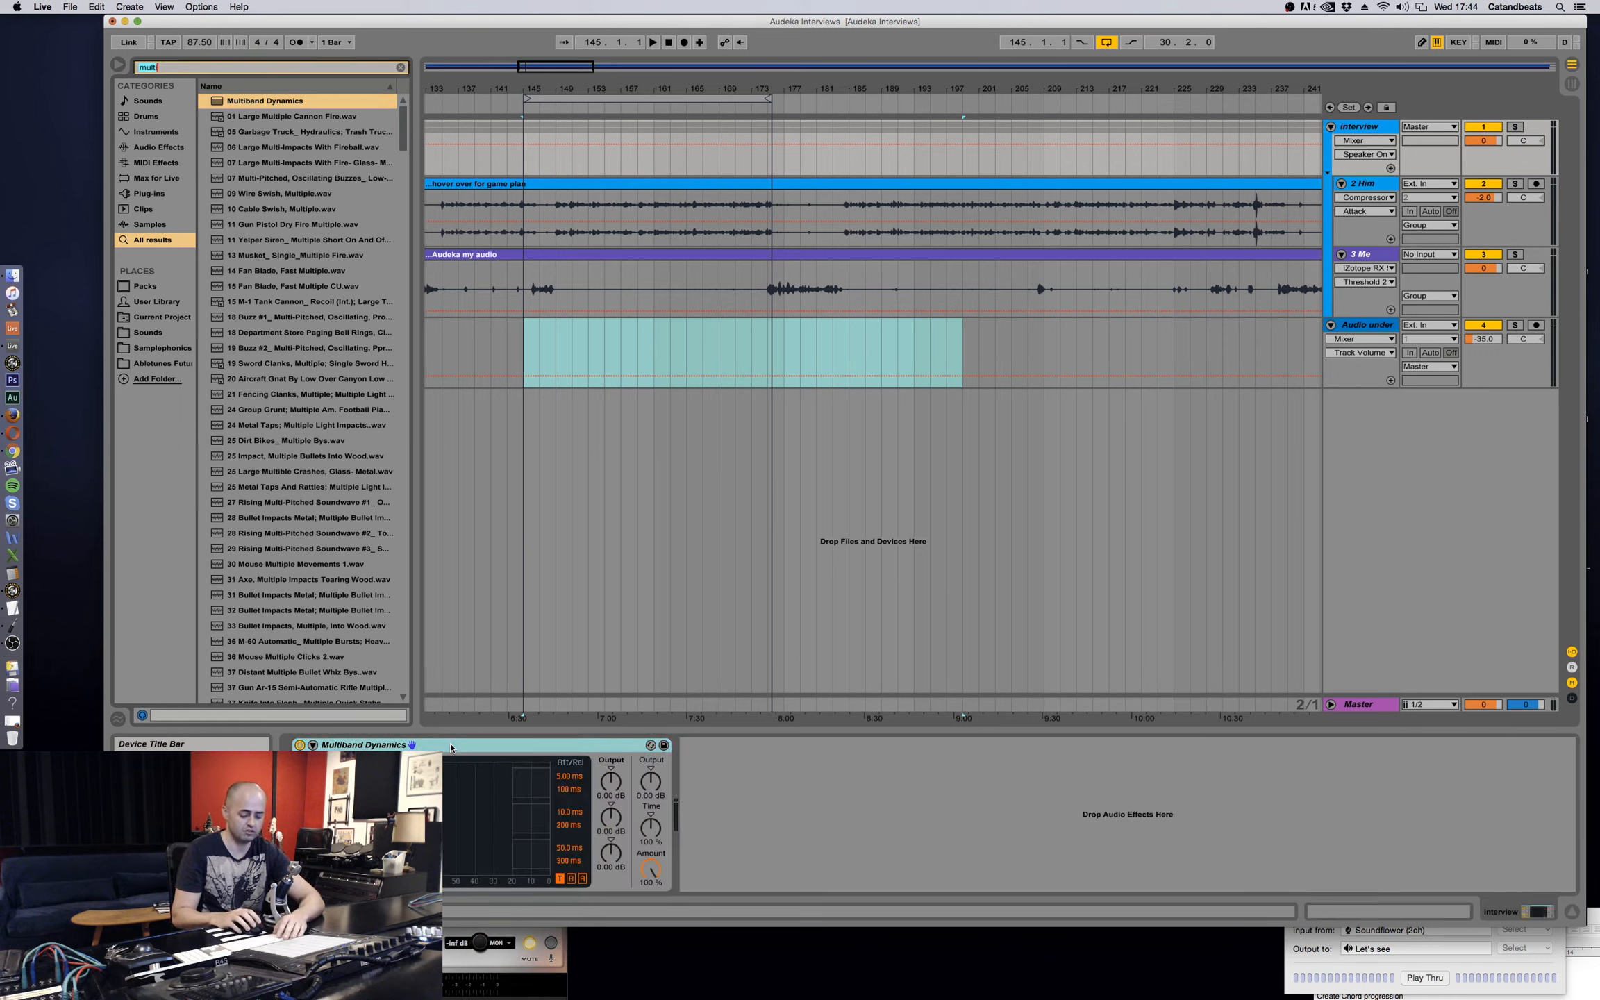
{"action": "left_click", "coordinate": [454, 747]}
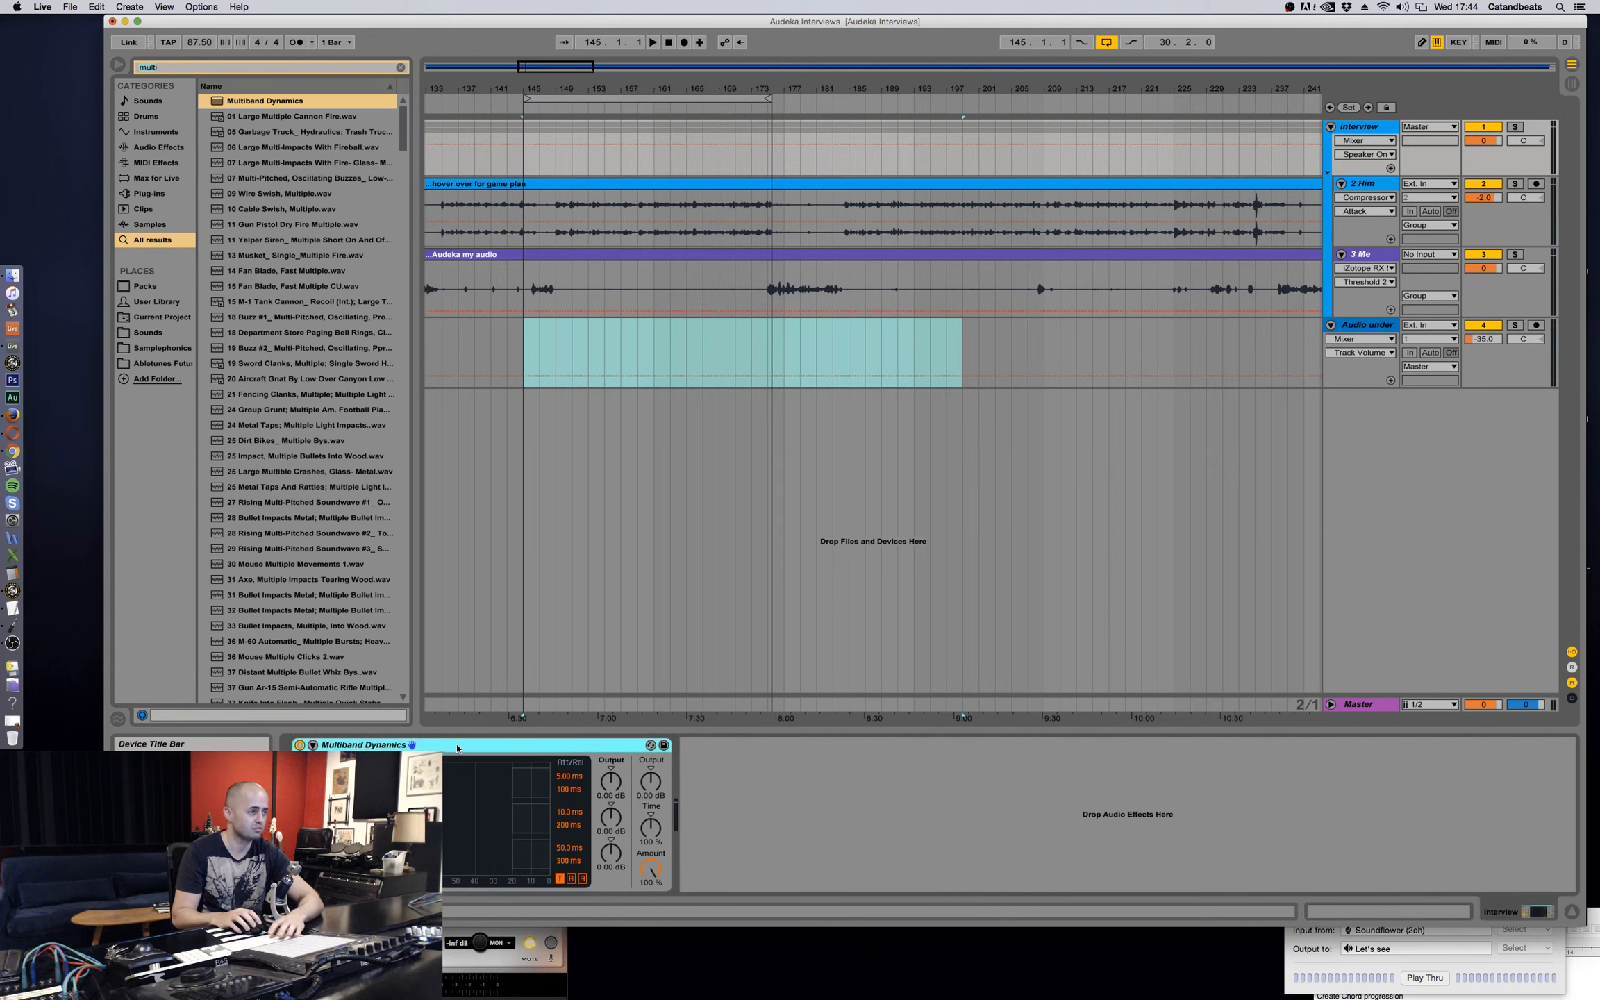
{"action": "key", "text": "super+g"}
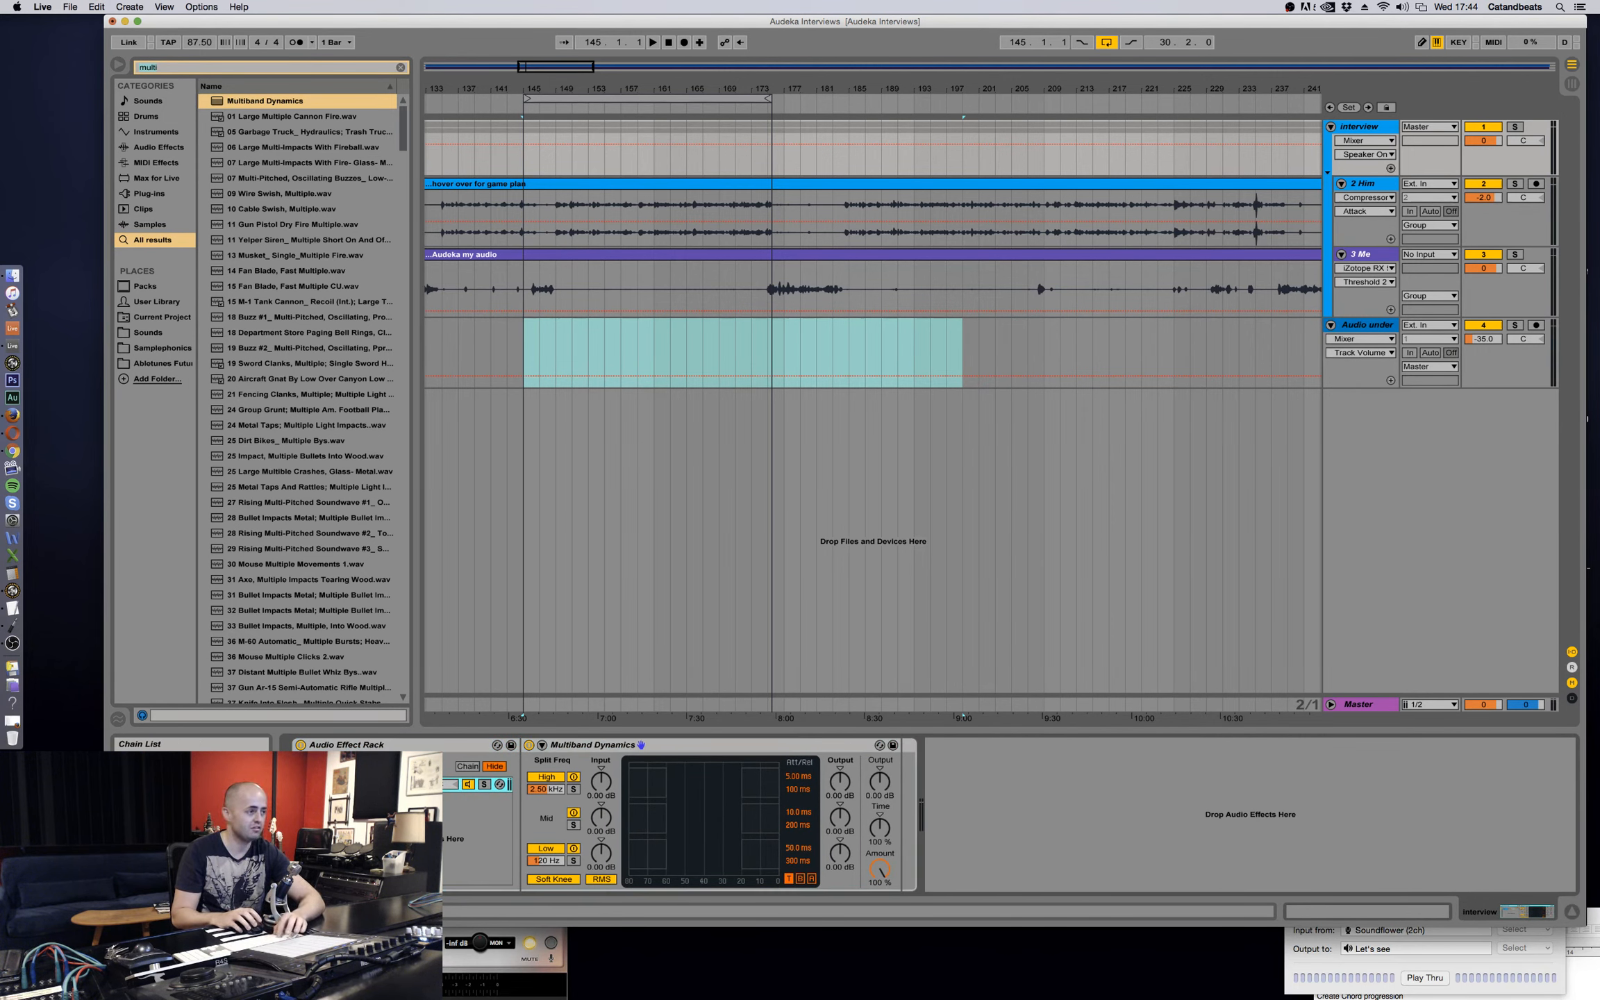
{"action": "key", "text": "super+d"}
{"action": "key", "text": "super+d"}
Solo the low band in the rack's third chain, the mid band in the second and the high band in the first.
{"action": "left_click", "coordinate": [347, 784]}
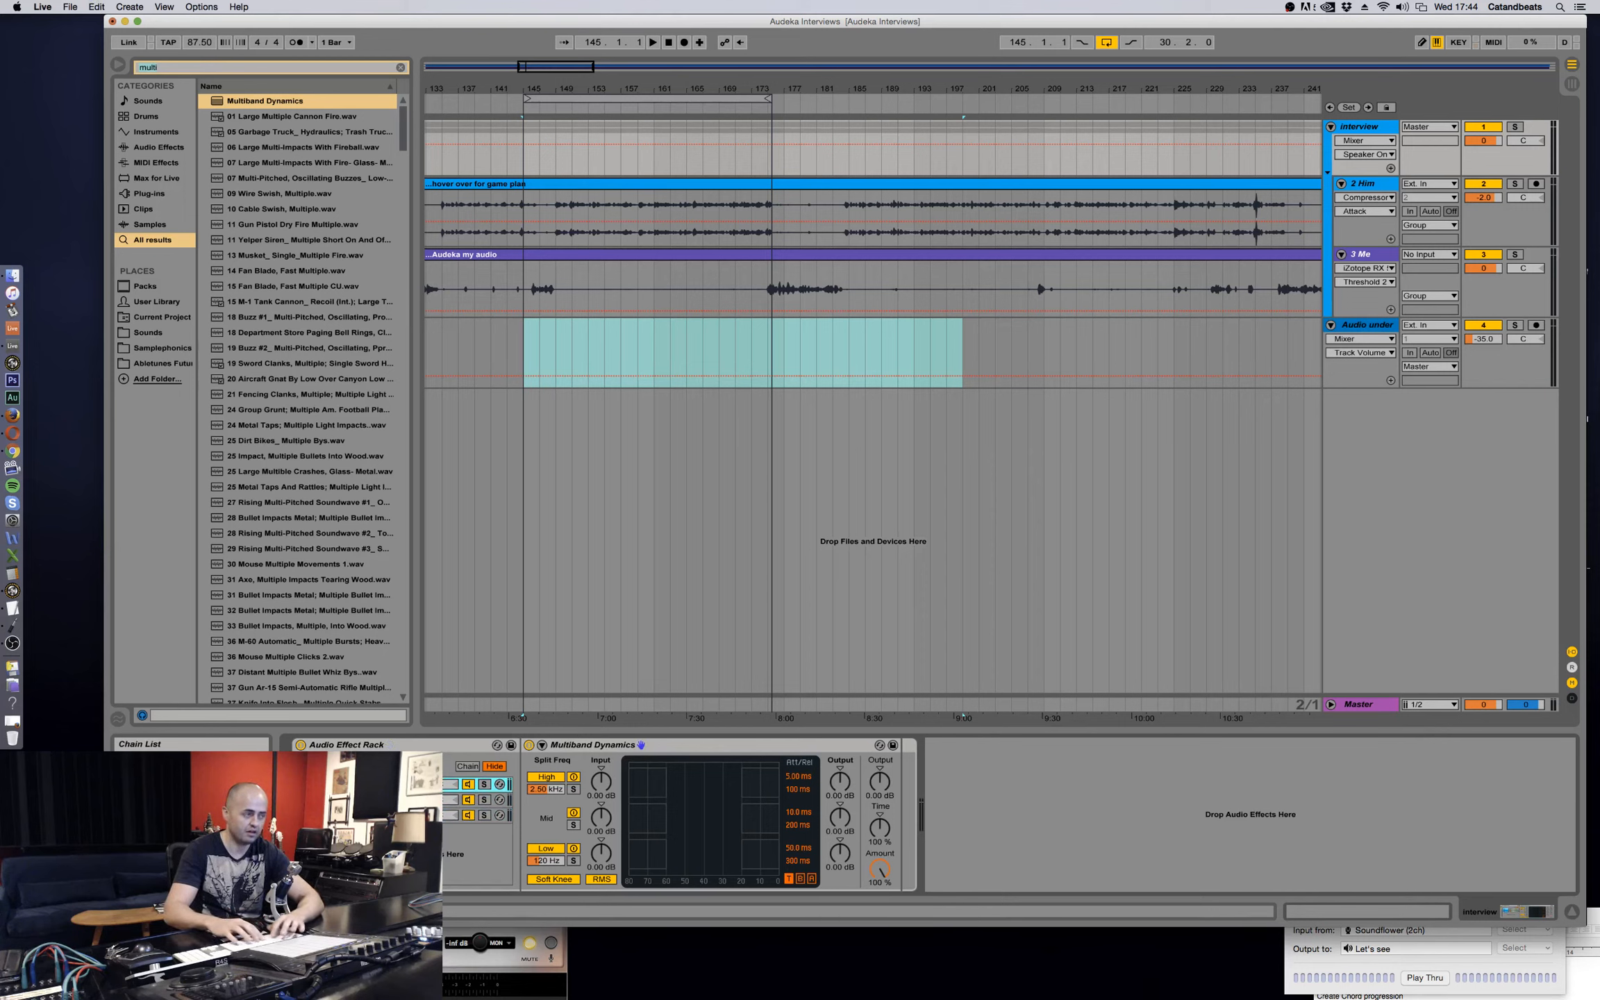
{"action": "left_click", "coordinate": [348, 800]}
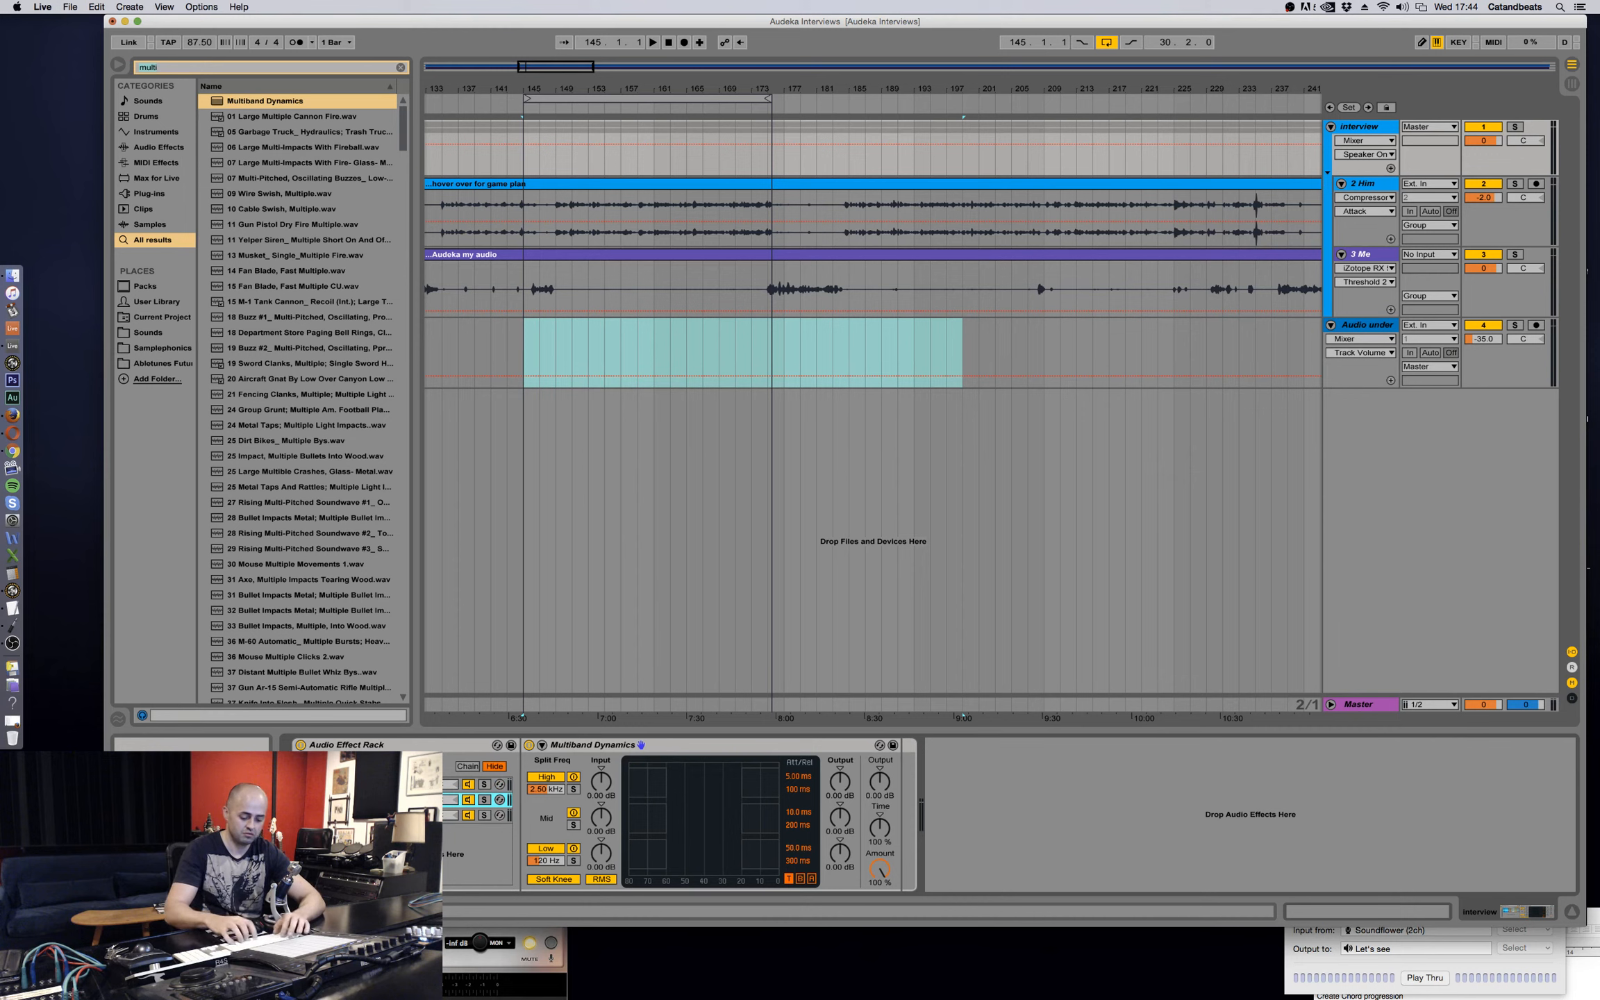
{"action": "left_click", "coordinate": [347, 814]}
{"action": "key", "text": "super+r"}
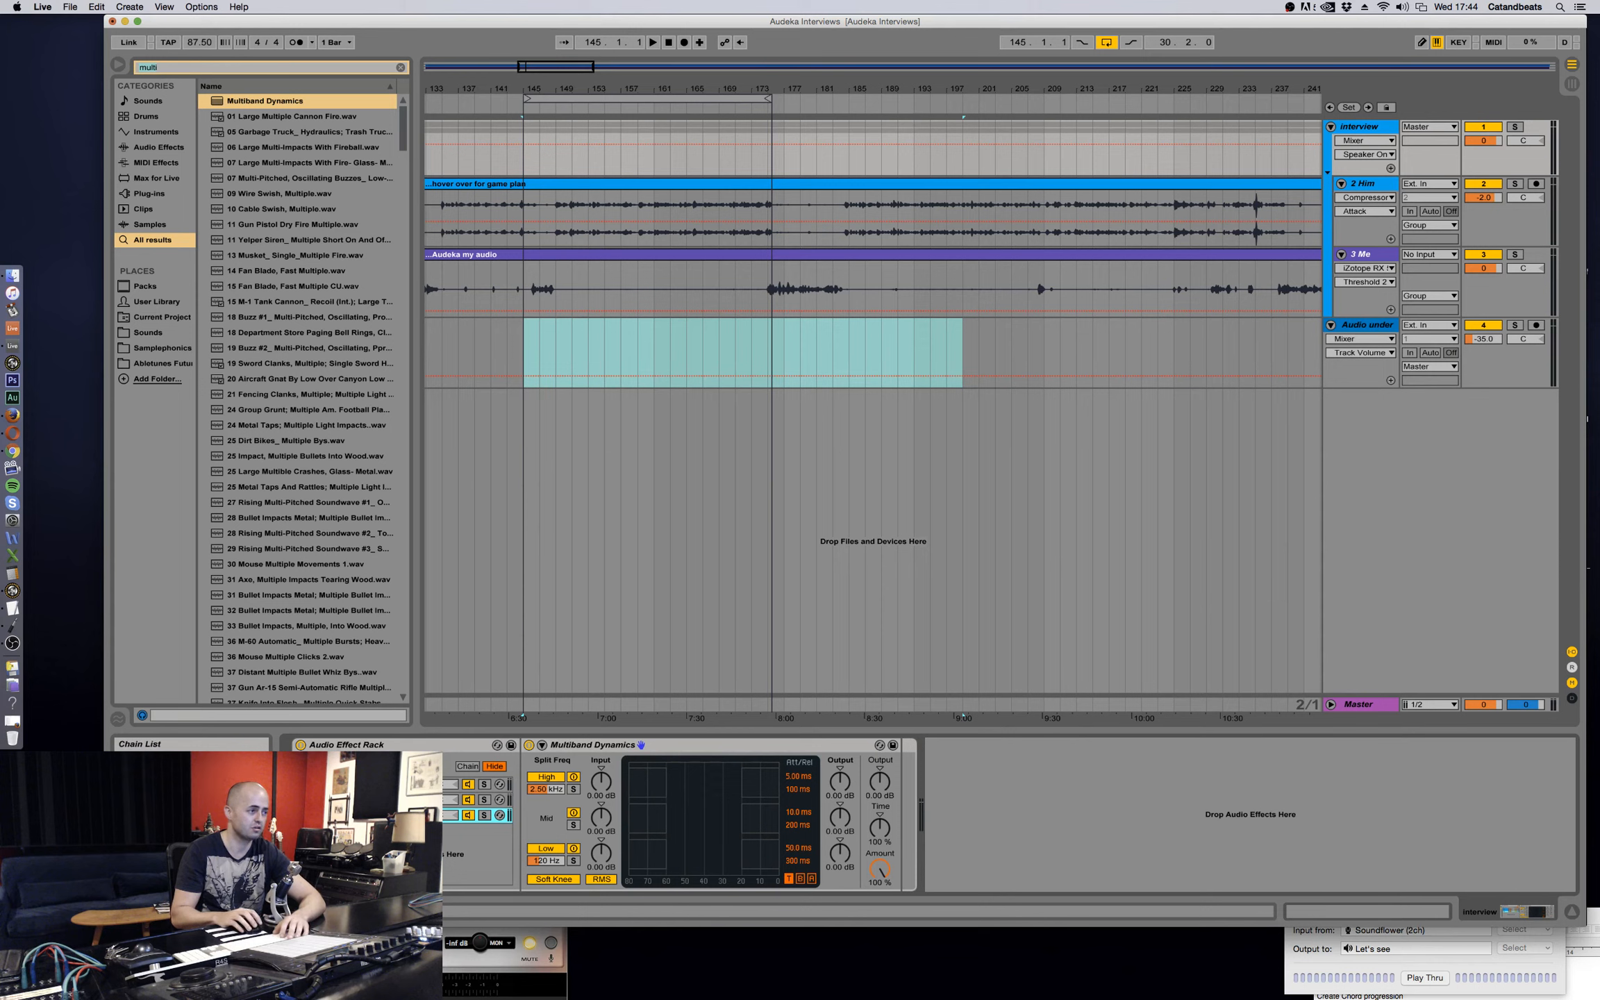
{"action": "left_click", "coordinate": [573, 861]}
{"action": "left_click", "coordinate": [417, 799]}
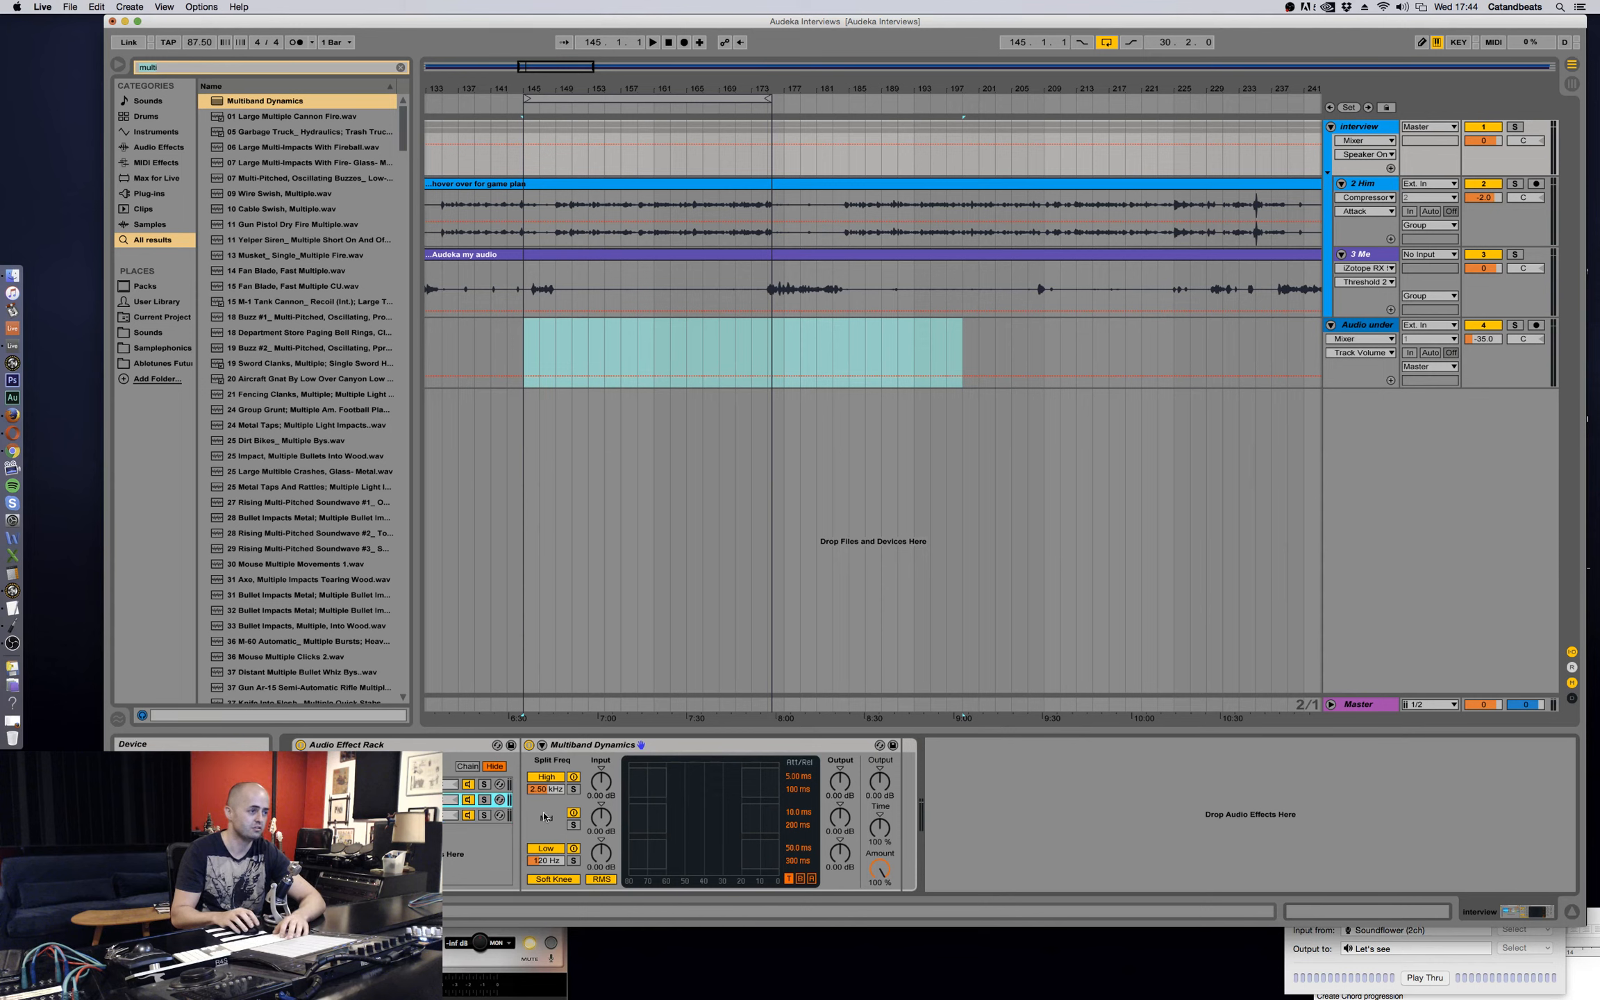
{"action": "left_click", "coordinate": [574, 825]}
{"action": "left_click", "coordinate": [417, 784]}
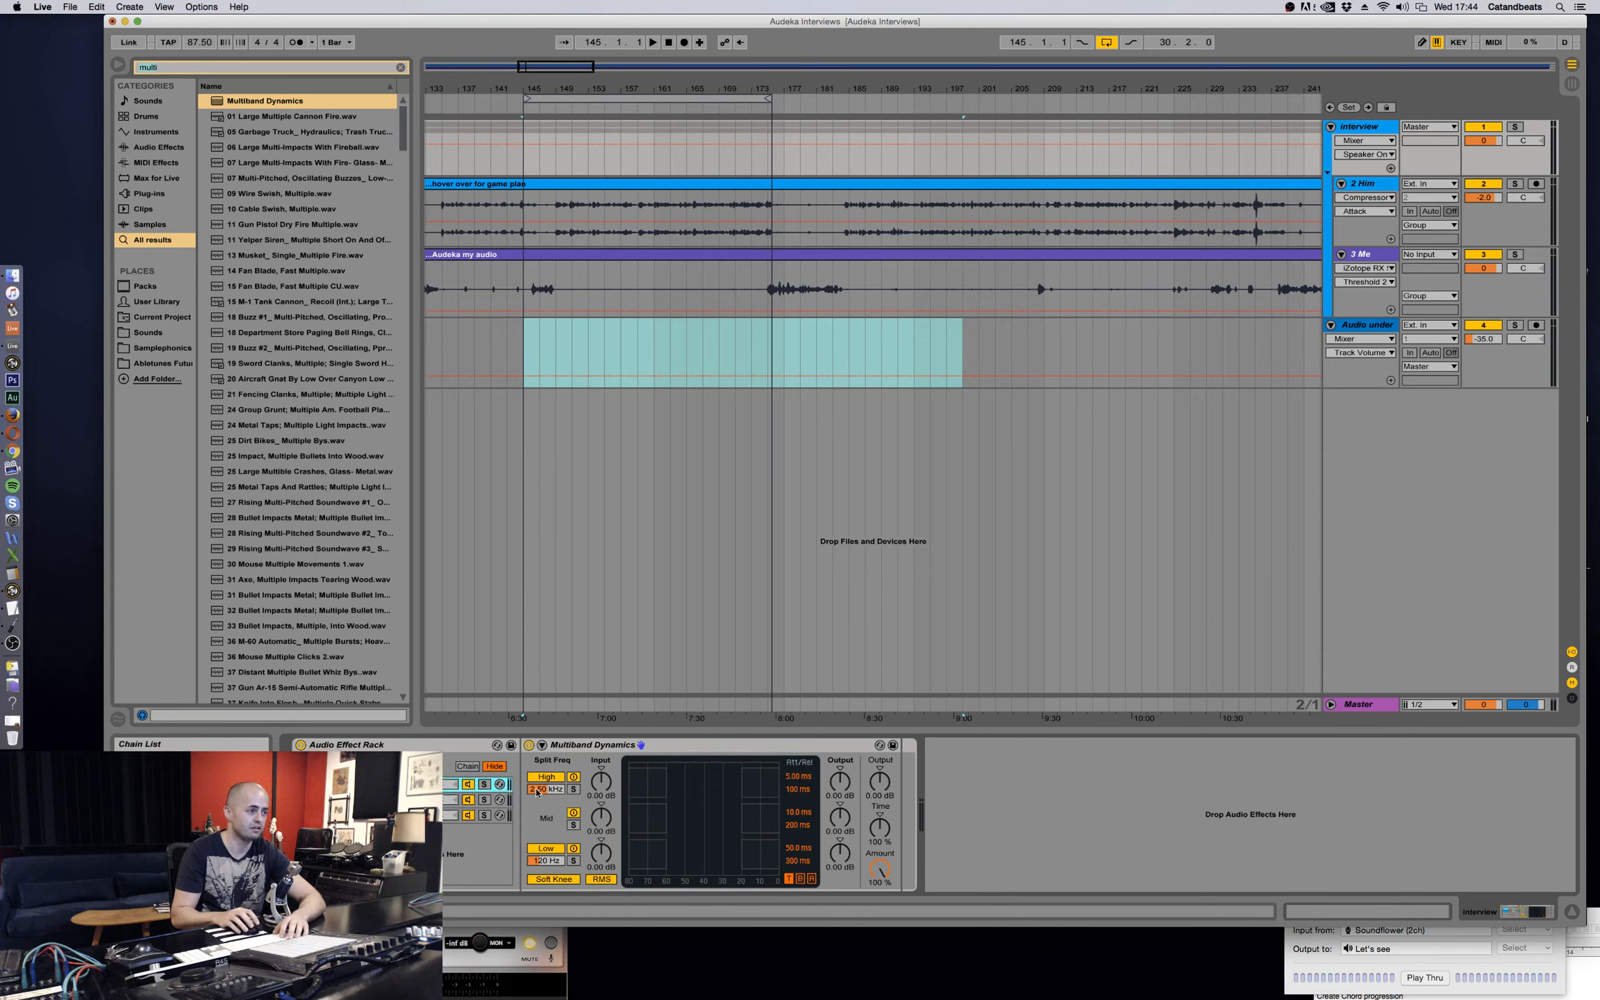
{"action": "left_click", "coordinate": [575, 790]}
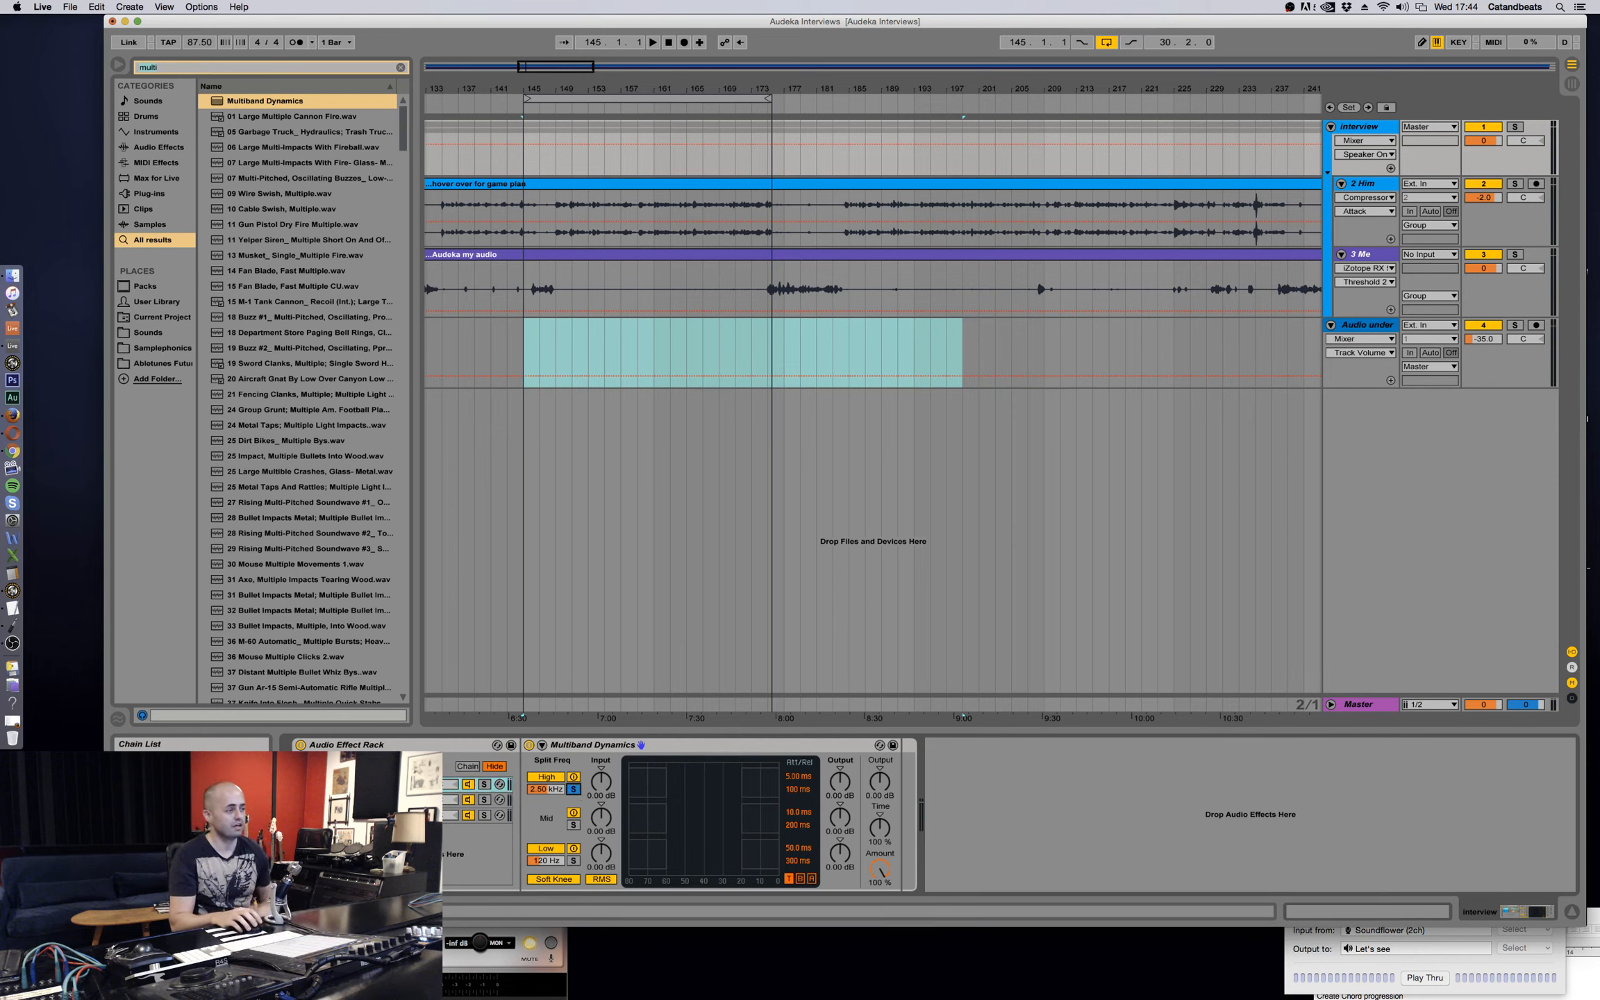
Play the interview from bar 155 and compare the sound with the three-band Audio Effect Rack switched off and on.
{"action": "left_click", "coordinate": [301, 744]}
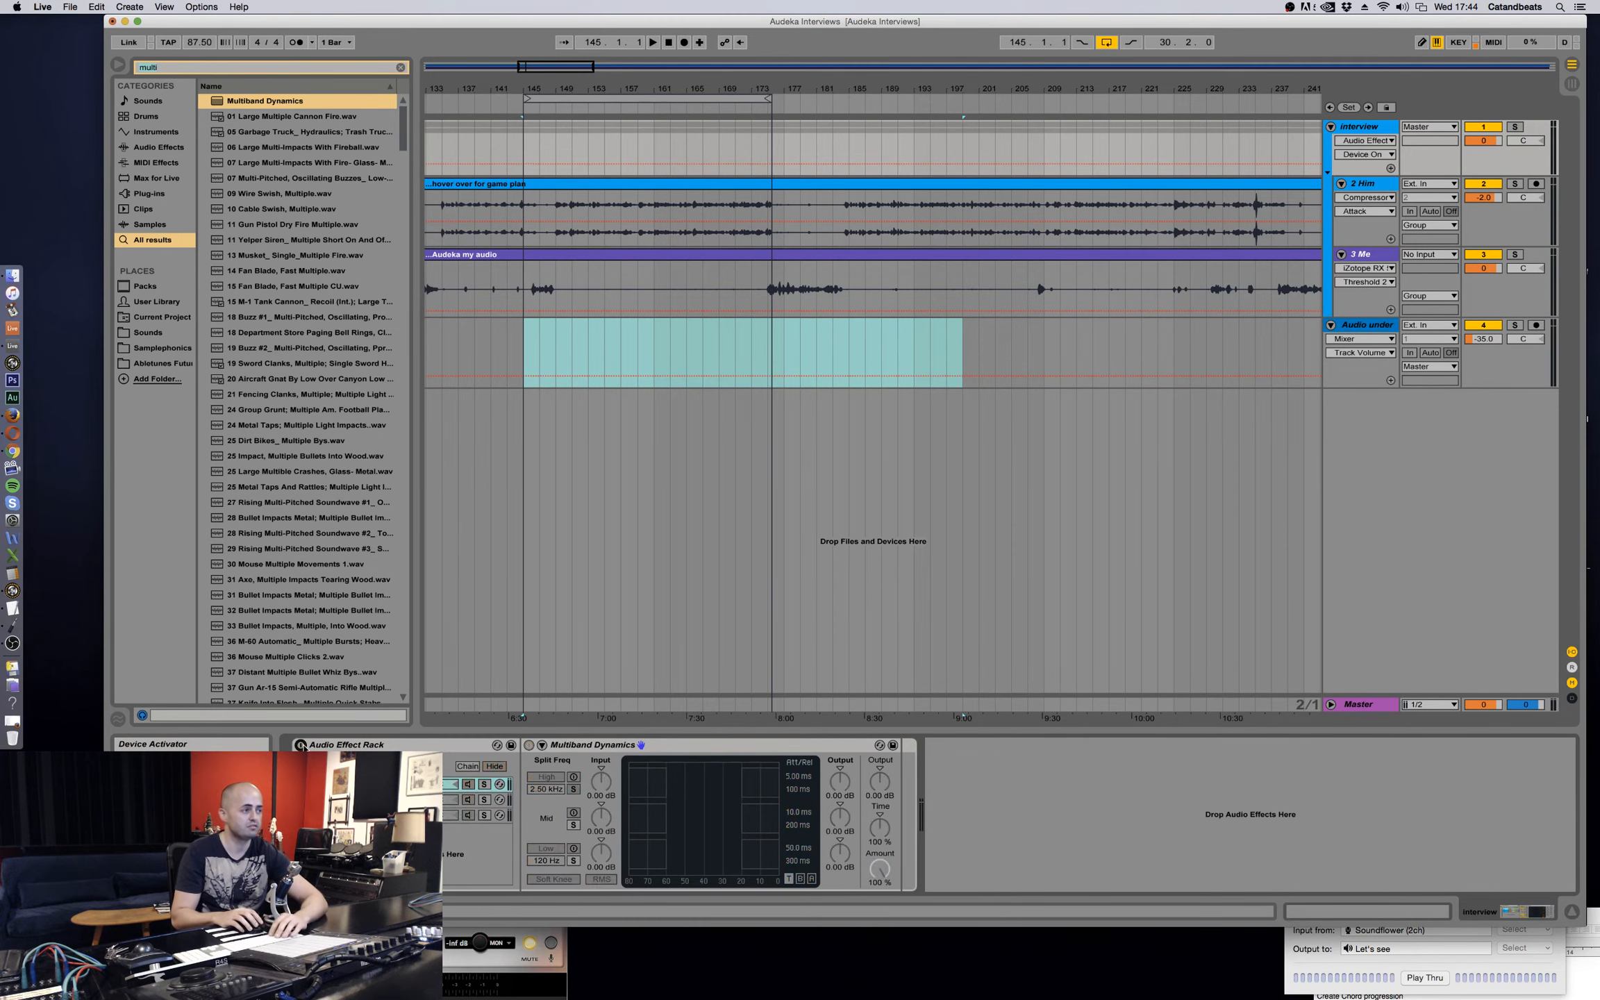
{"action": "left_click", "coordinate": [301, 745]}
{"action": "left_click", "coordinate": [301, 744]}
{"action": "left_click", "coordinate": [601, 219]}
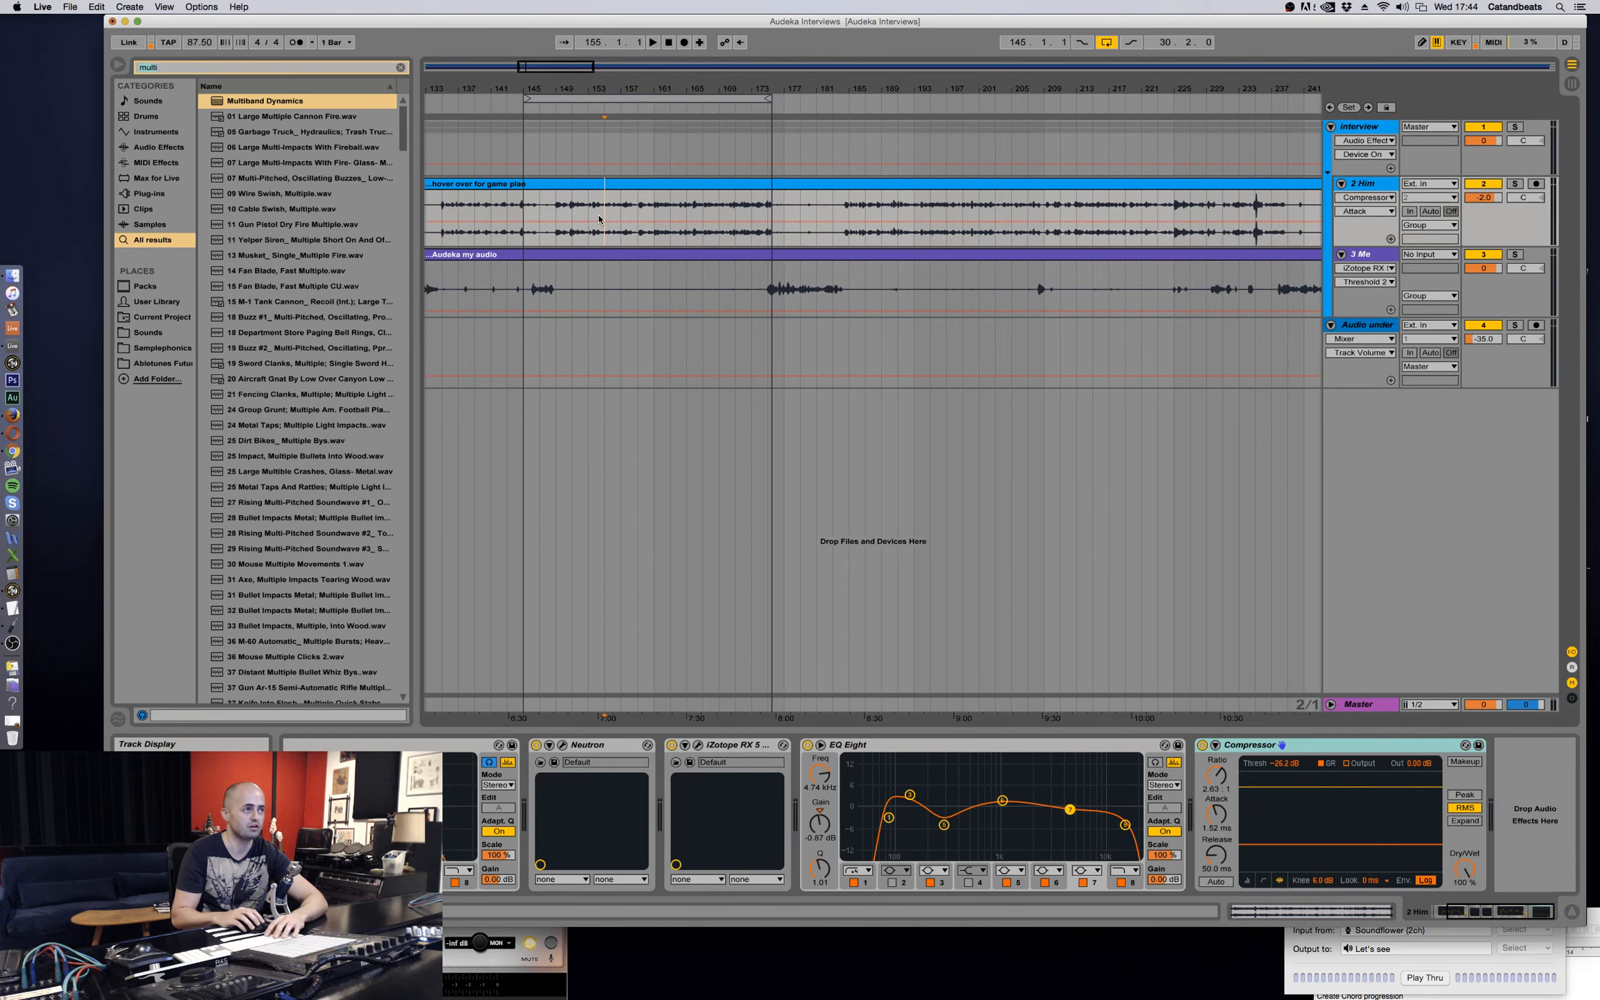
{"action": "key", "text": "space"}
{"action": "left_click", "coordinate": [1359, 127]}
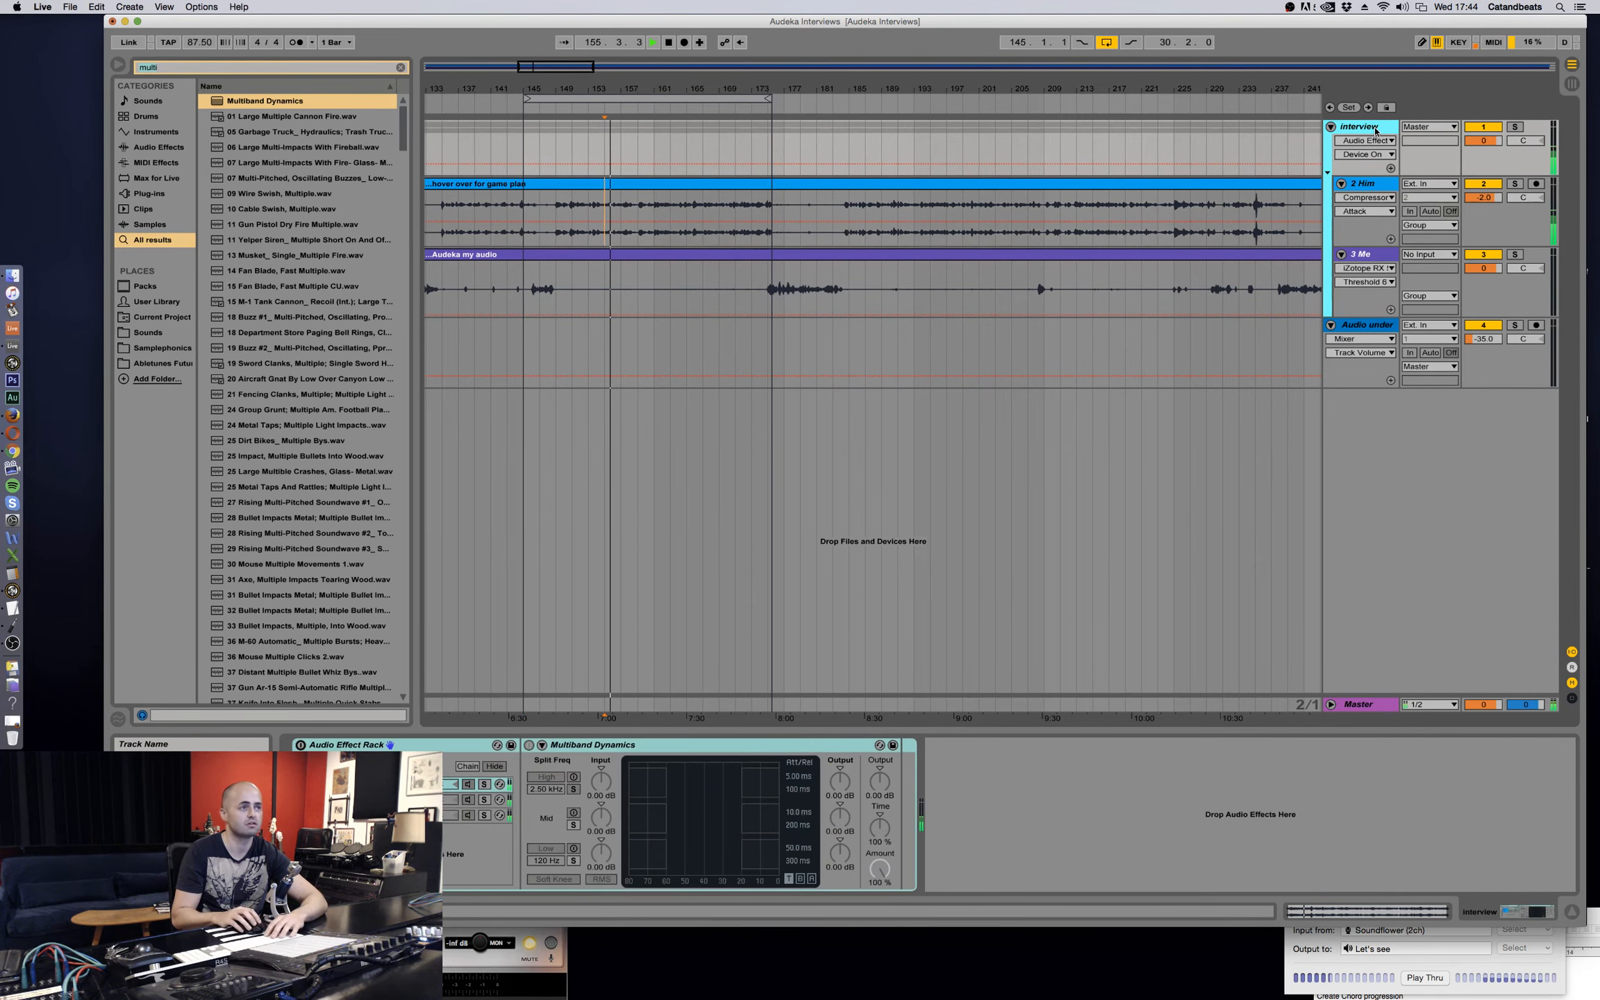
{"action": "left_click", "coordinate": [302, 744]}
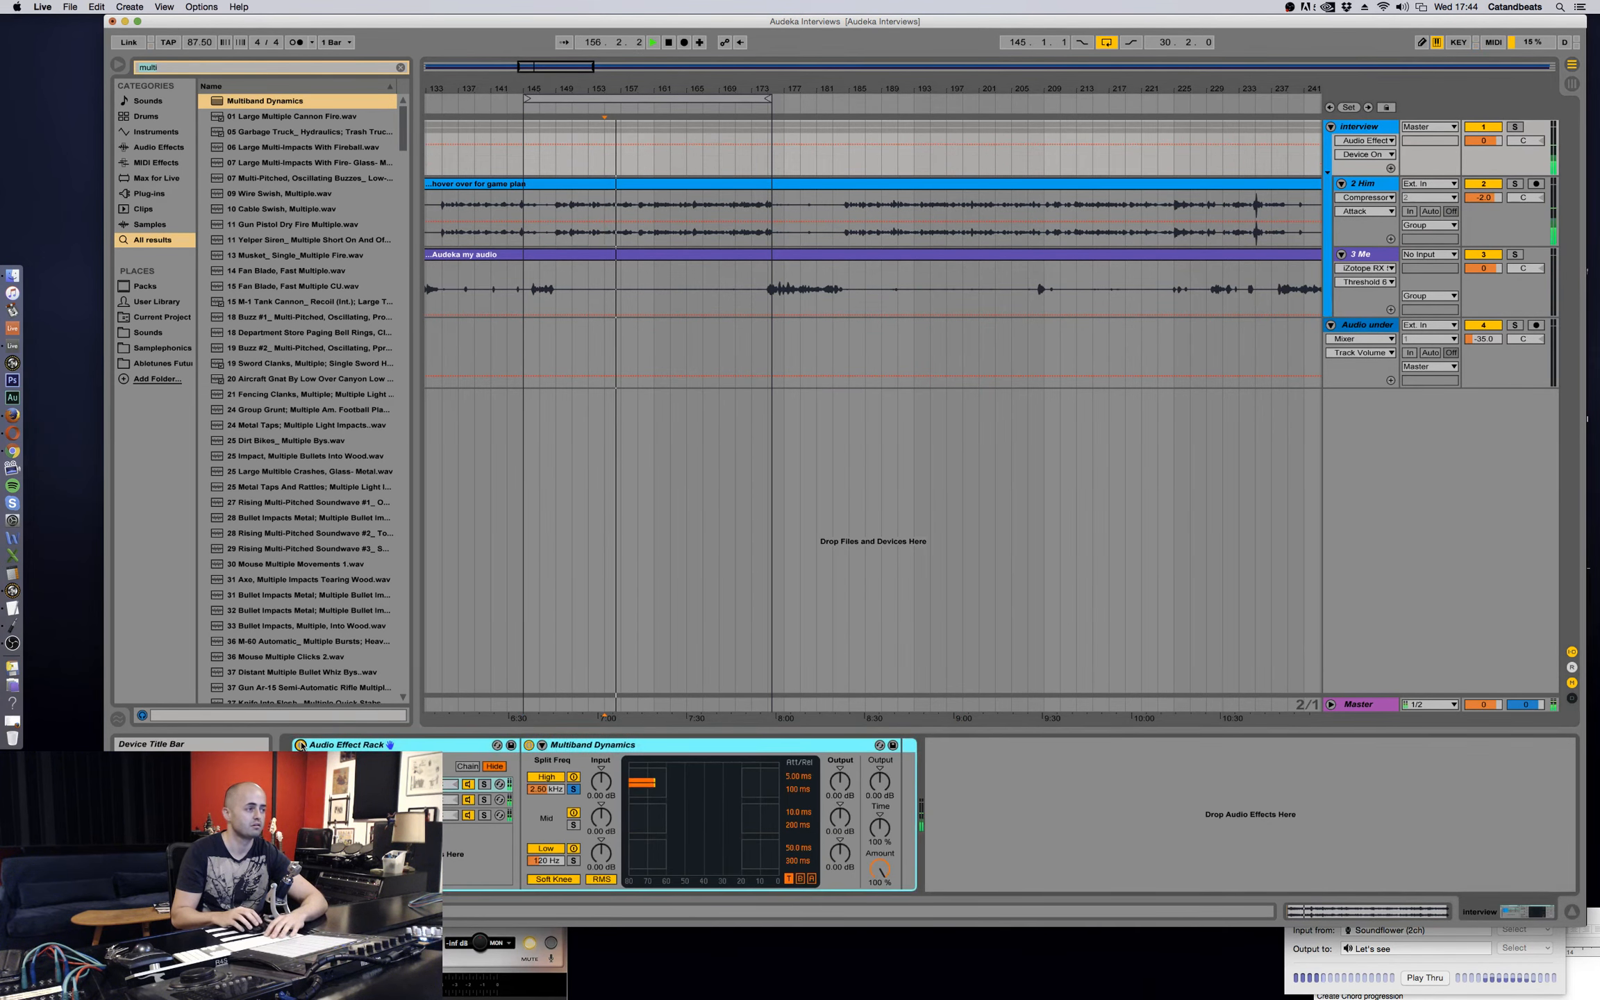
{"action": "left_click", "coordinate": [302, 745]}
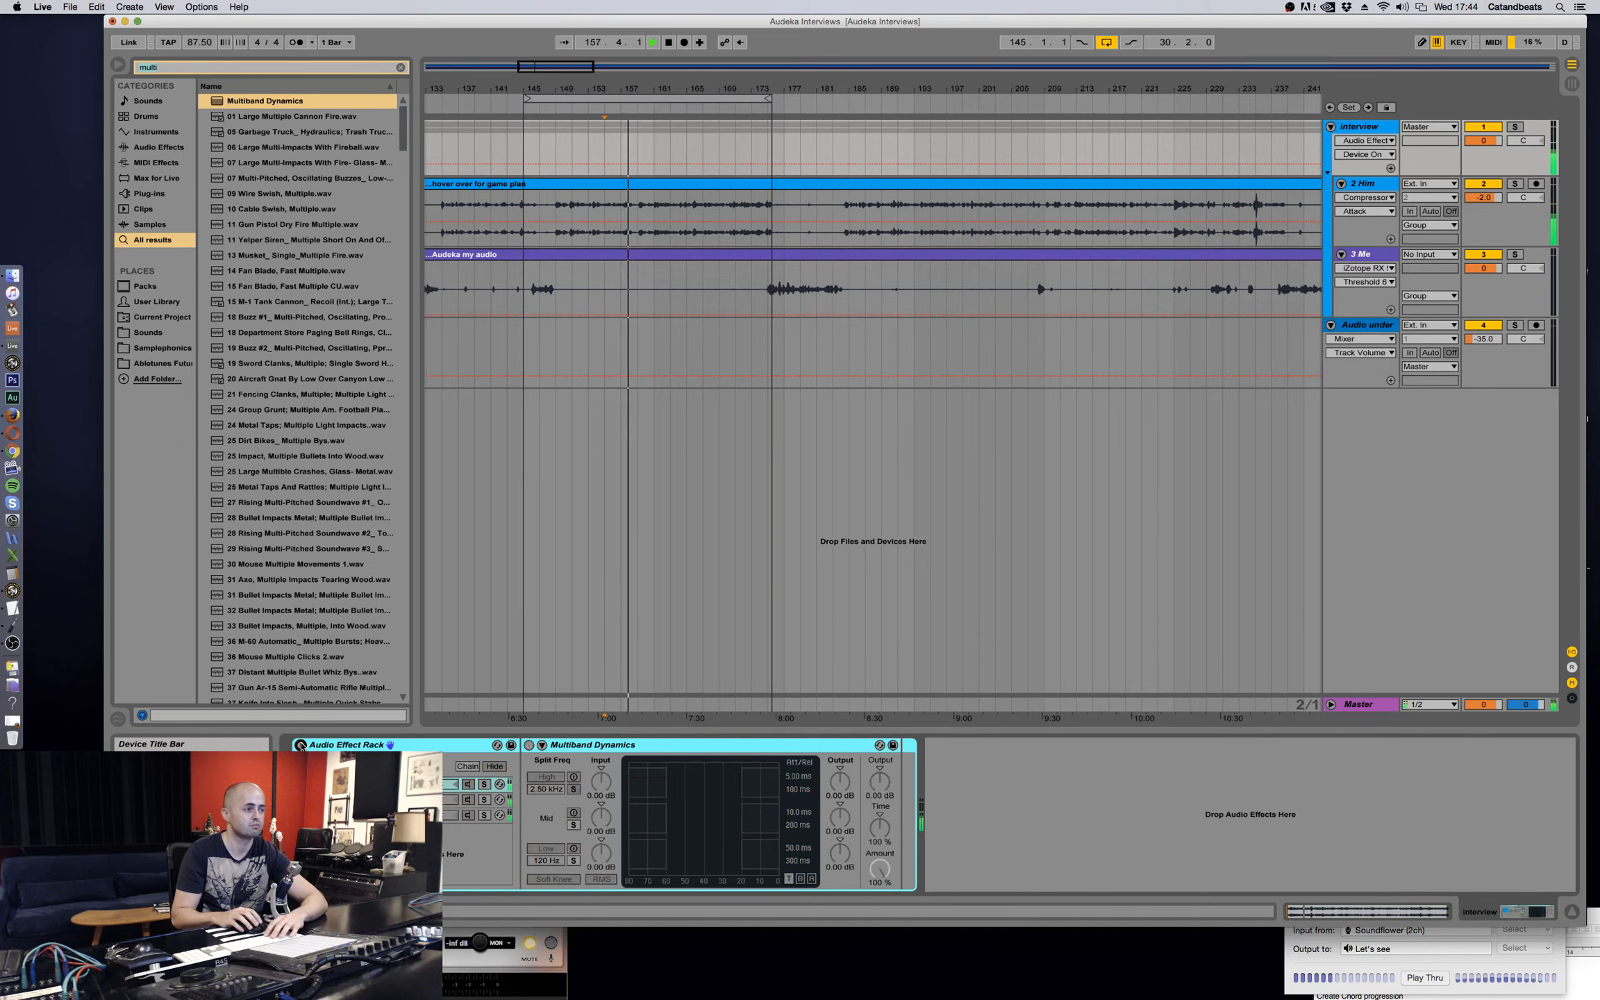
{"action": "left_click", "coordinate": [301, 745]}
{"action": "key", "text": "space"}
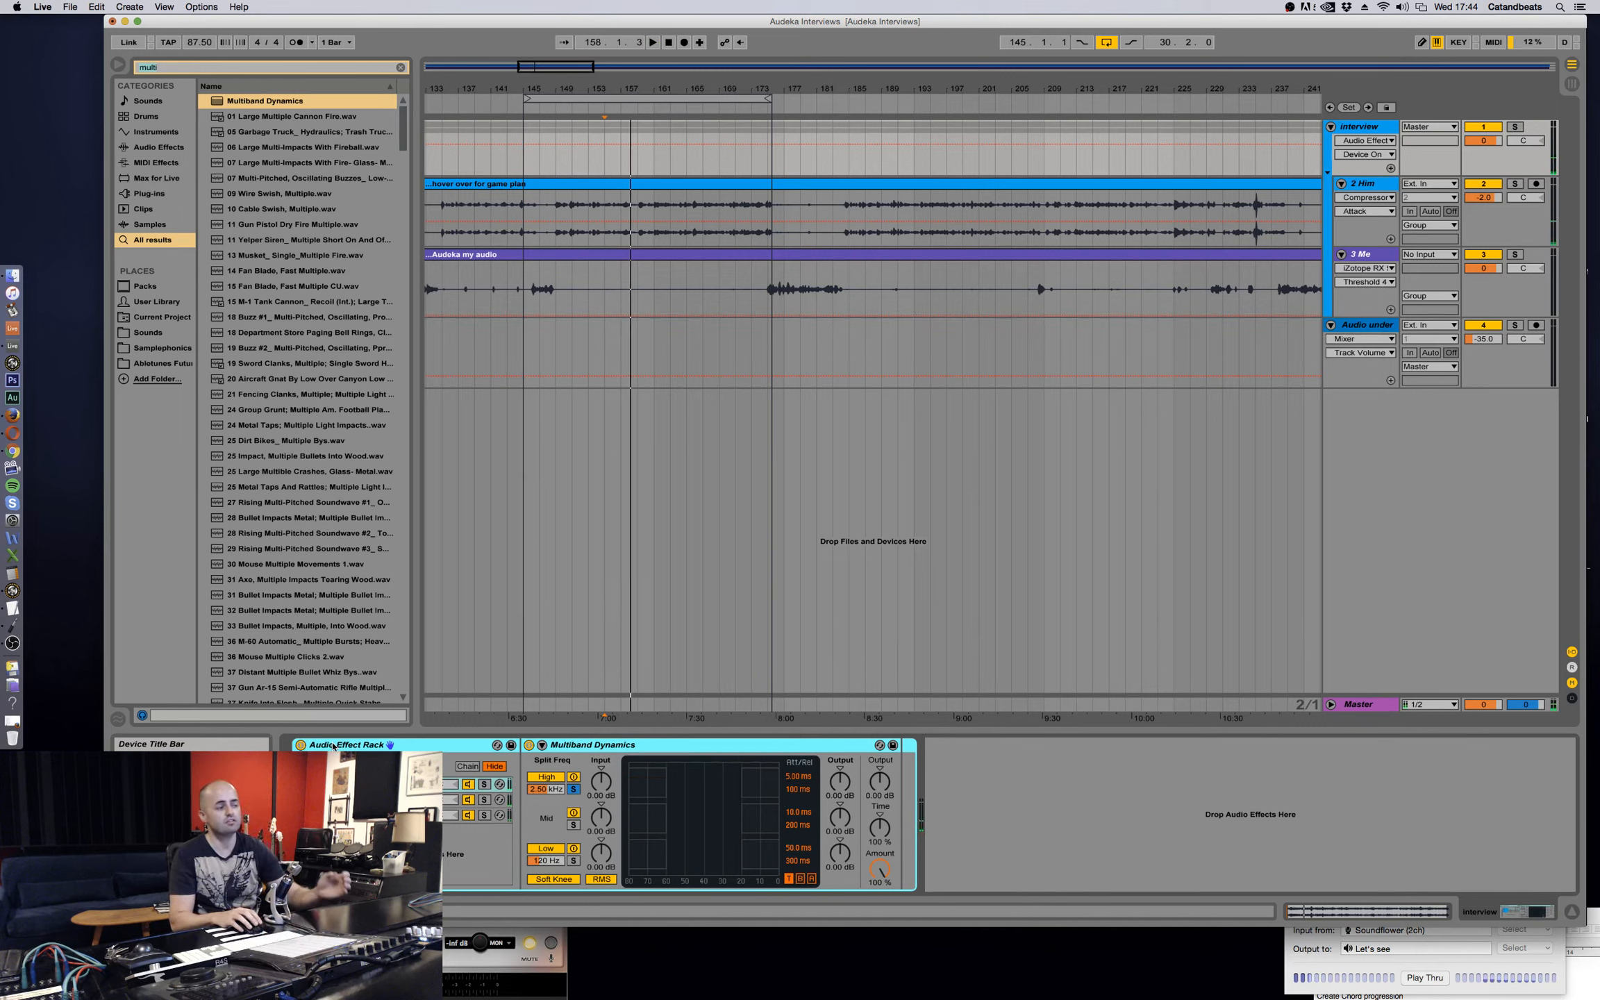
Delete the Audio Effect Rack from the interview group track and show the devices of the Audio underneath track.
{"action": "key", "text": "Delete"}
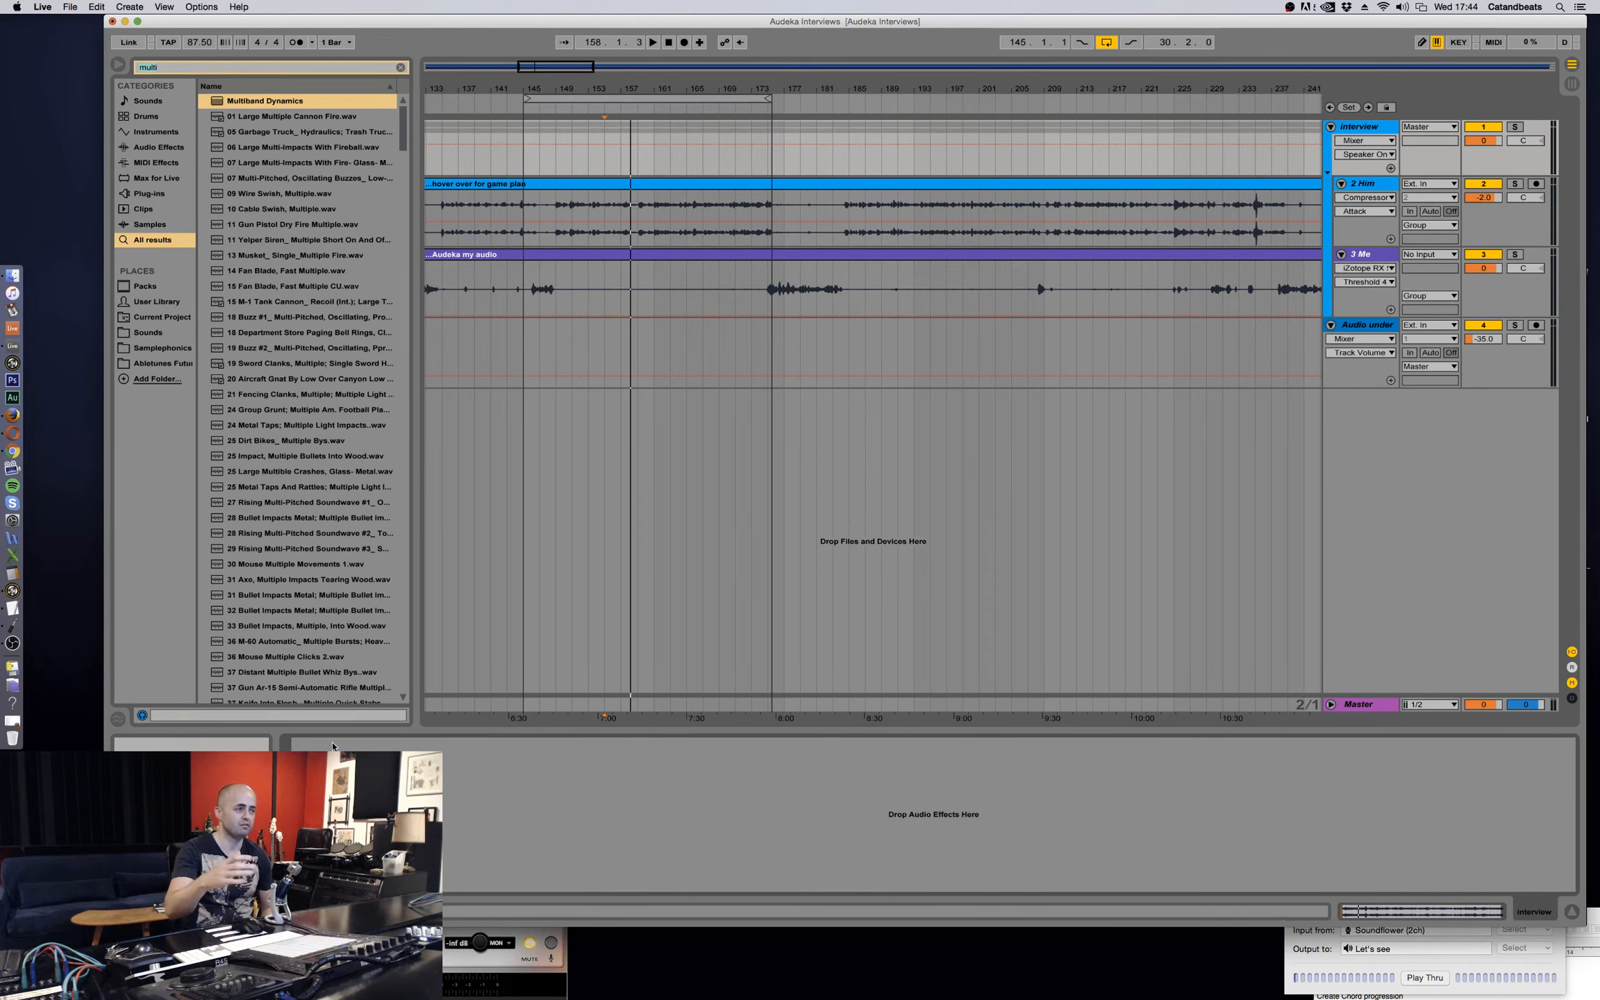
{"action": "left_click", "coordinate": [1365, 326]}
{"action": "key", "text": "super+v"}
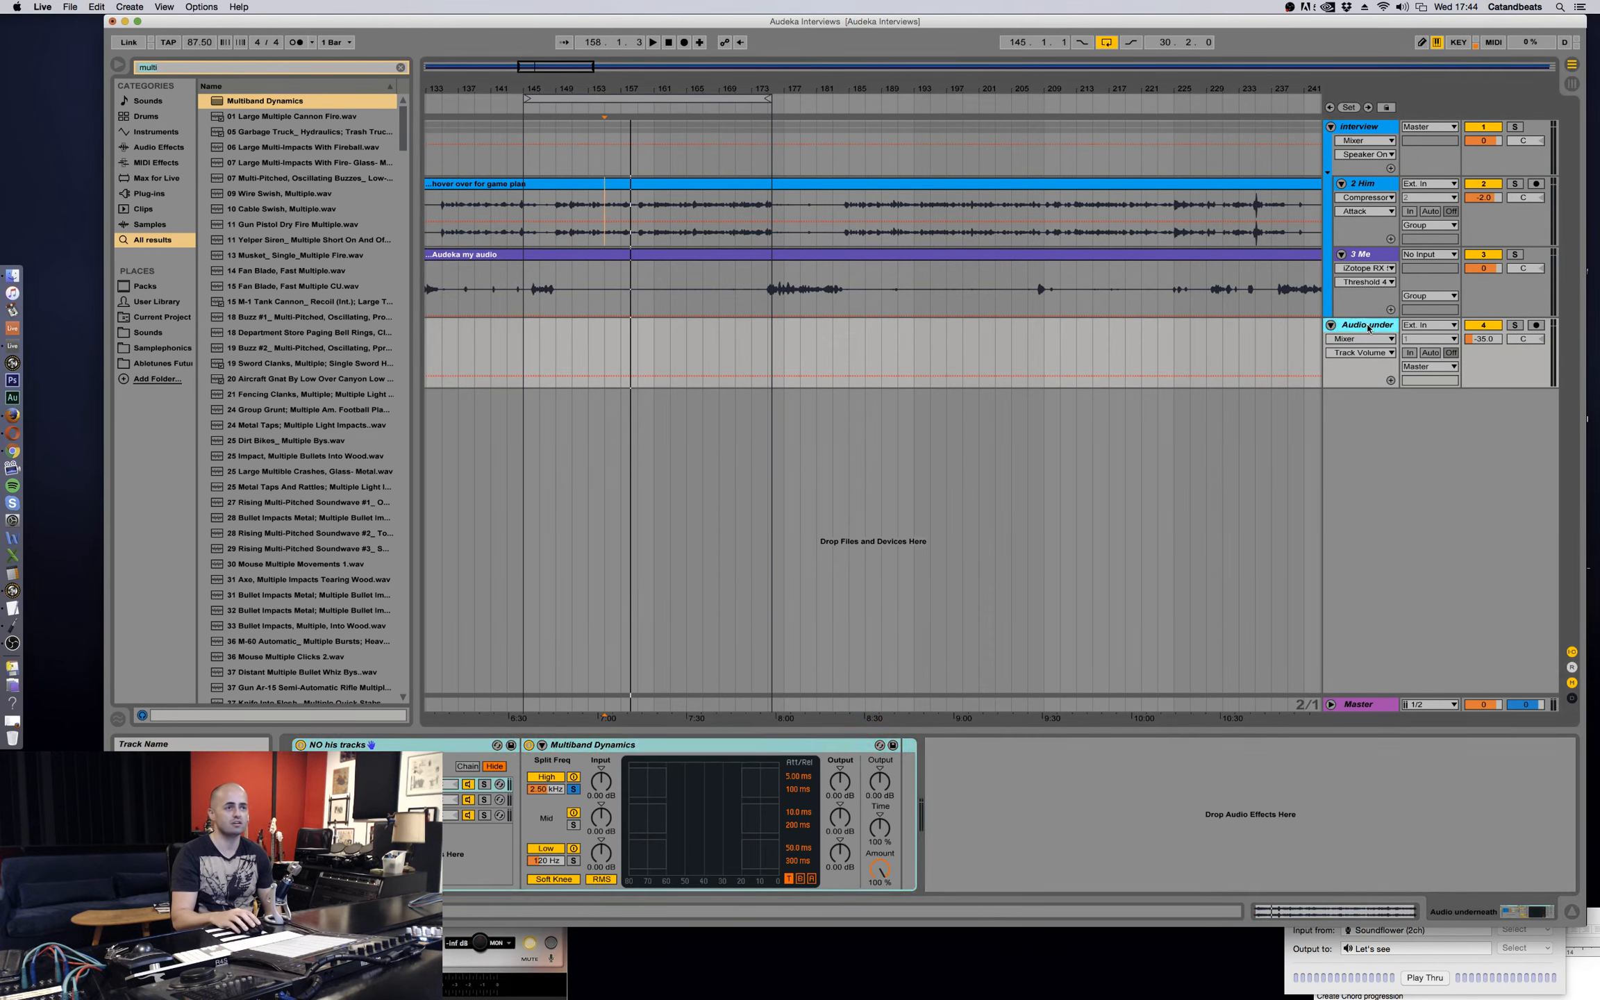
Search the library for "compresso" and add a Compressor after the NO his tracks rack on the Audio underneath track.
{"action": "left_click", "coordinate": [184, 69]}
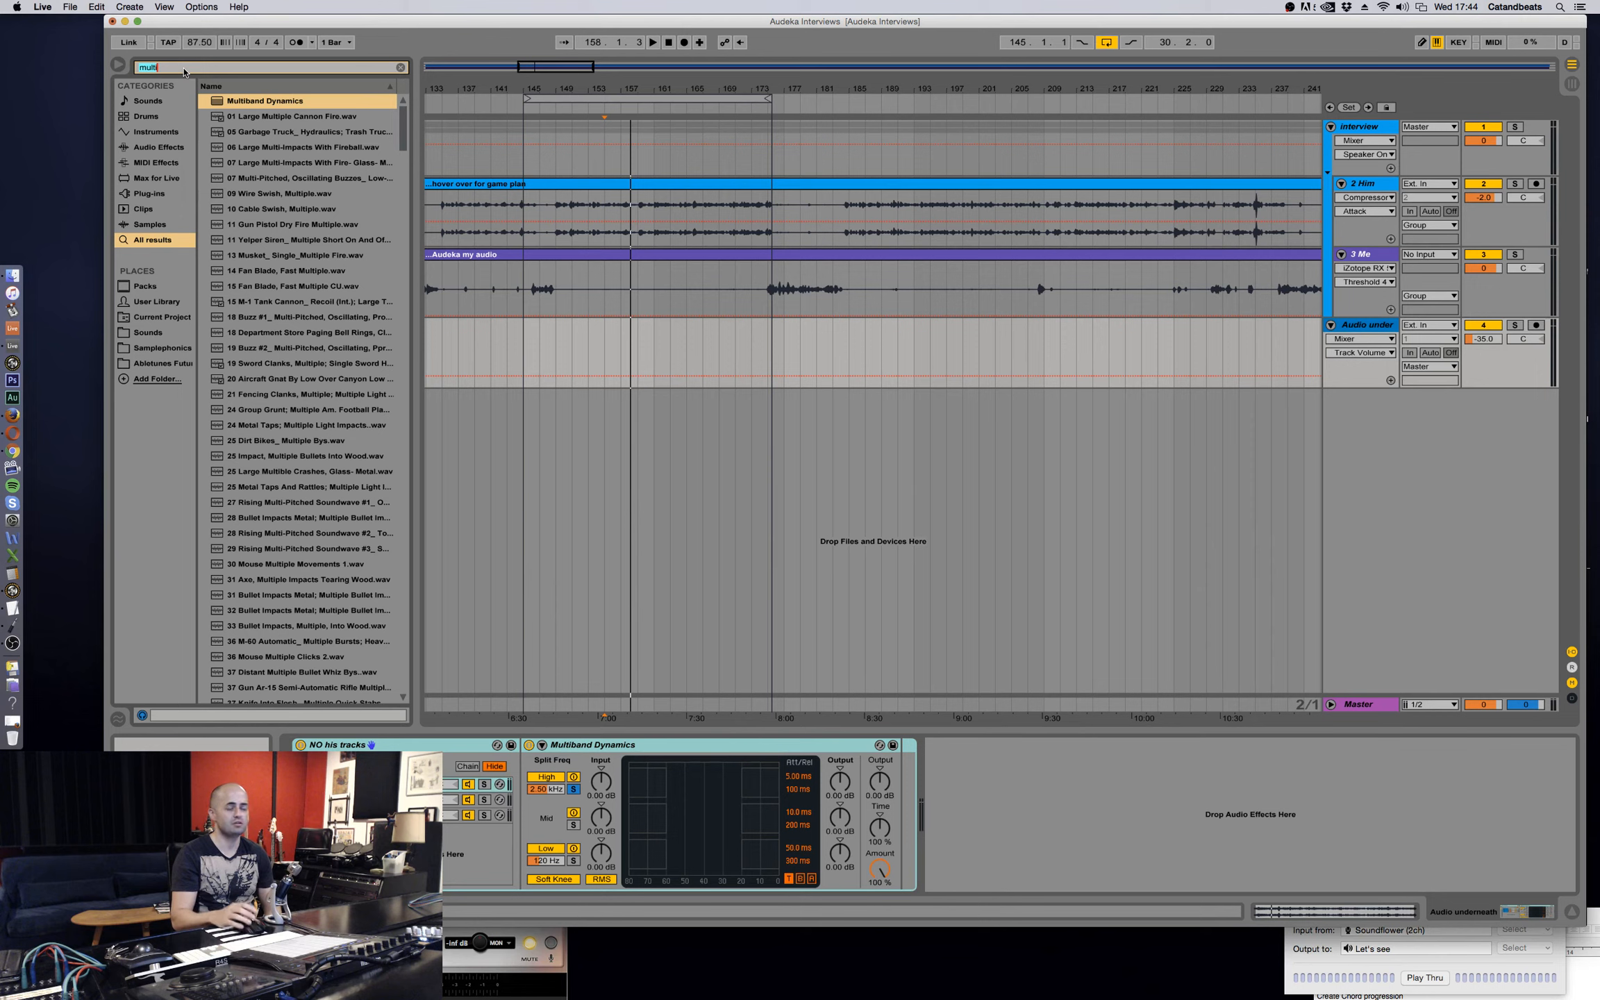
{"action": "type", "text": "com"}
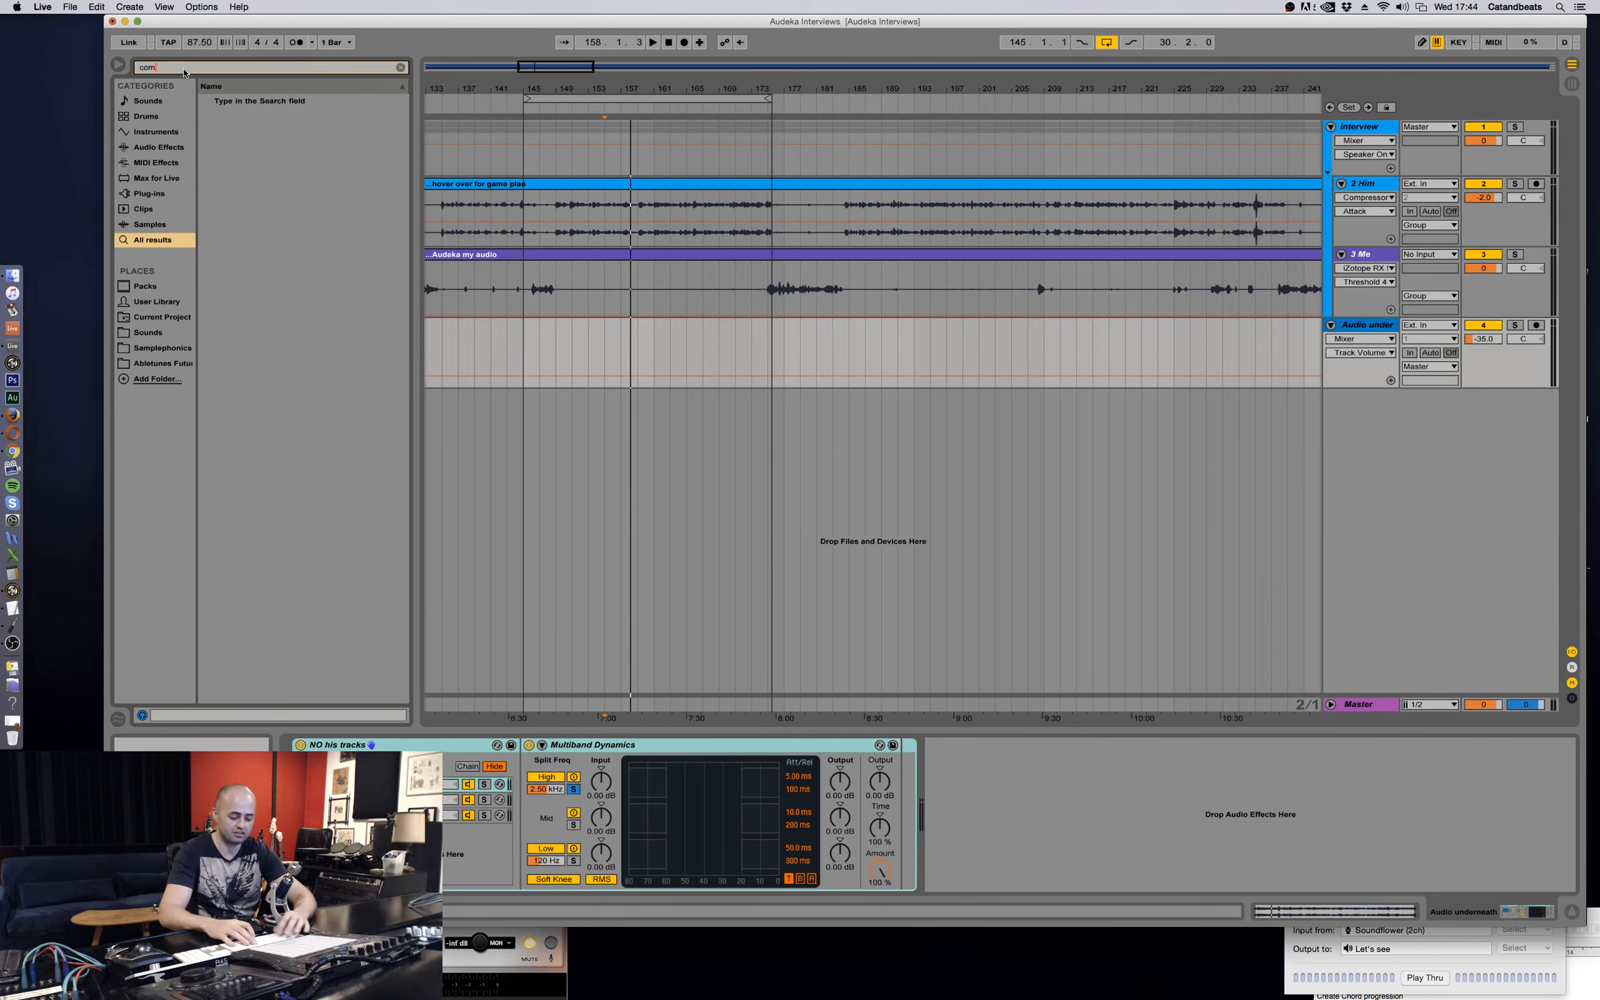
{"action": "type", "text": "presso"}
{"action": "left_click_drag", "start_coordinate": [253, 101], "coordinate": [987, 792]}
{"action": "left_click", "coordinate": [946, 744]}
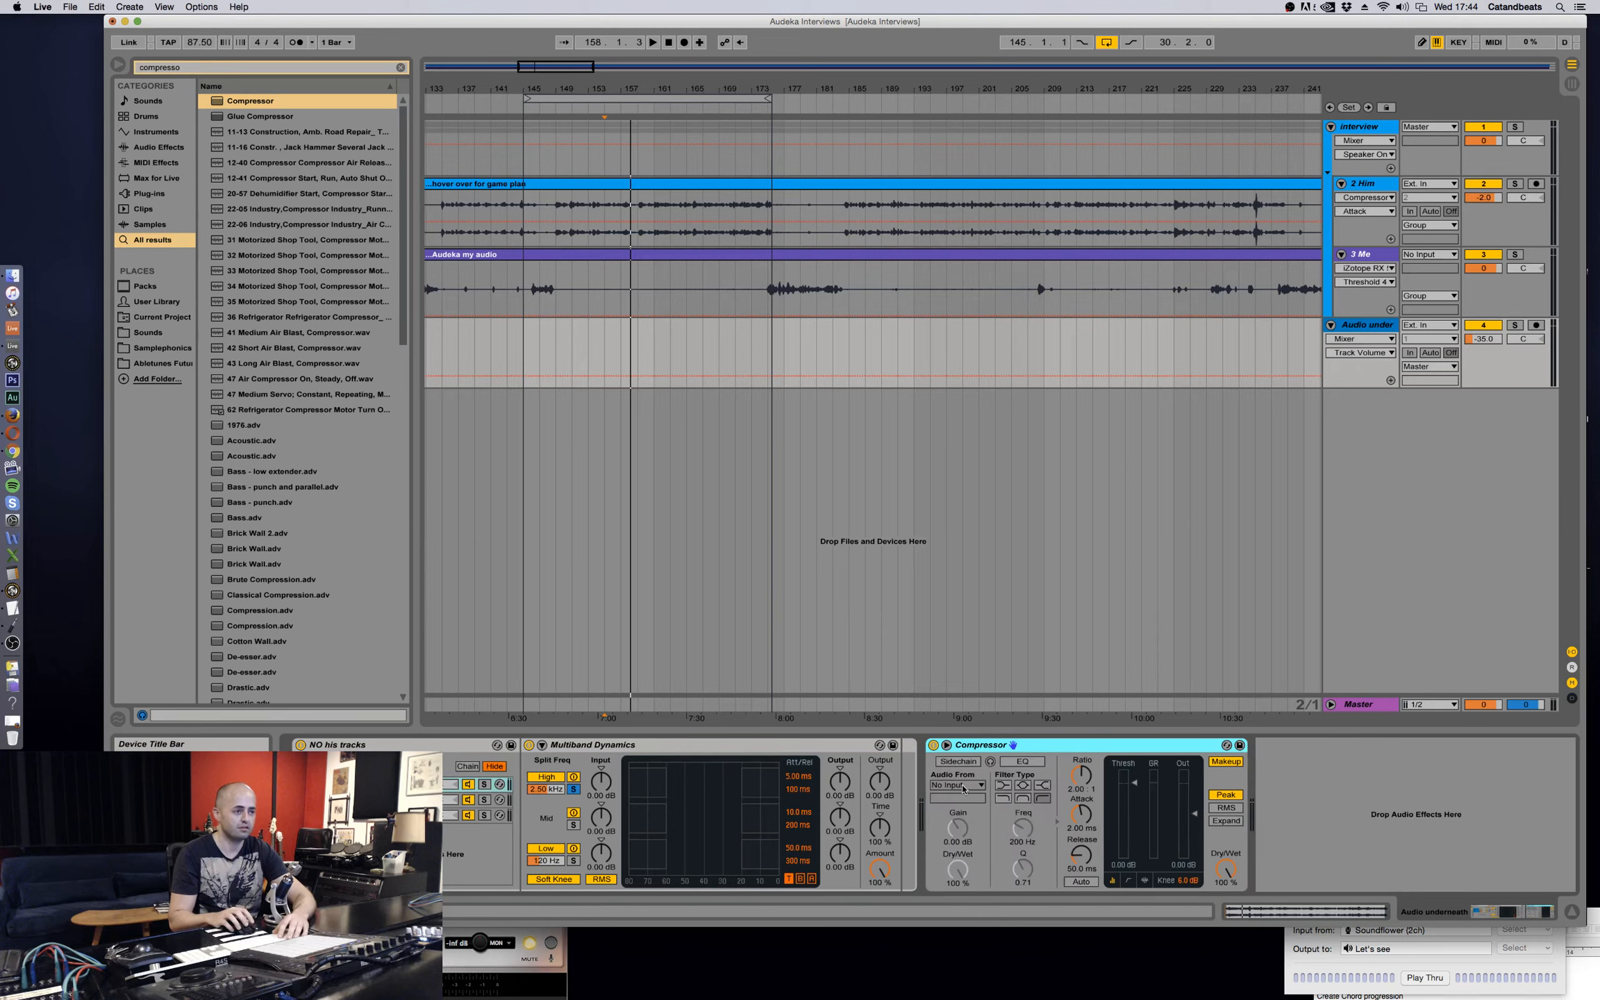
Try the Compressor's sidechain EQ with a bell filter at 216 Hz, and delete the Compressor from the Audio underneath track.
{"action": "left_click", "coordinate": [1022, 763]}
{"action": "left_click", "coordinate": [1023, 786]}
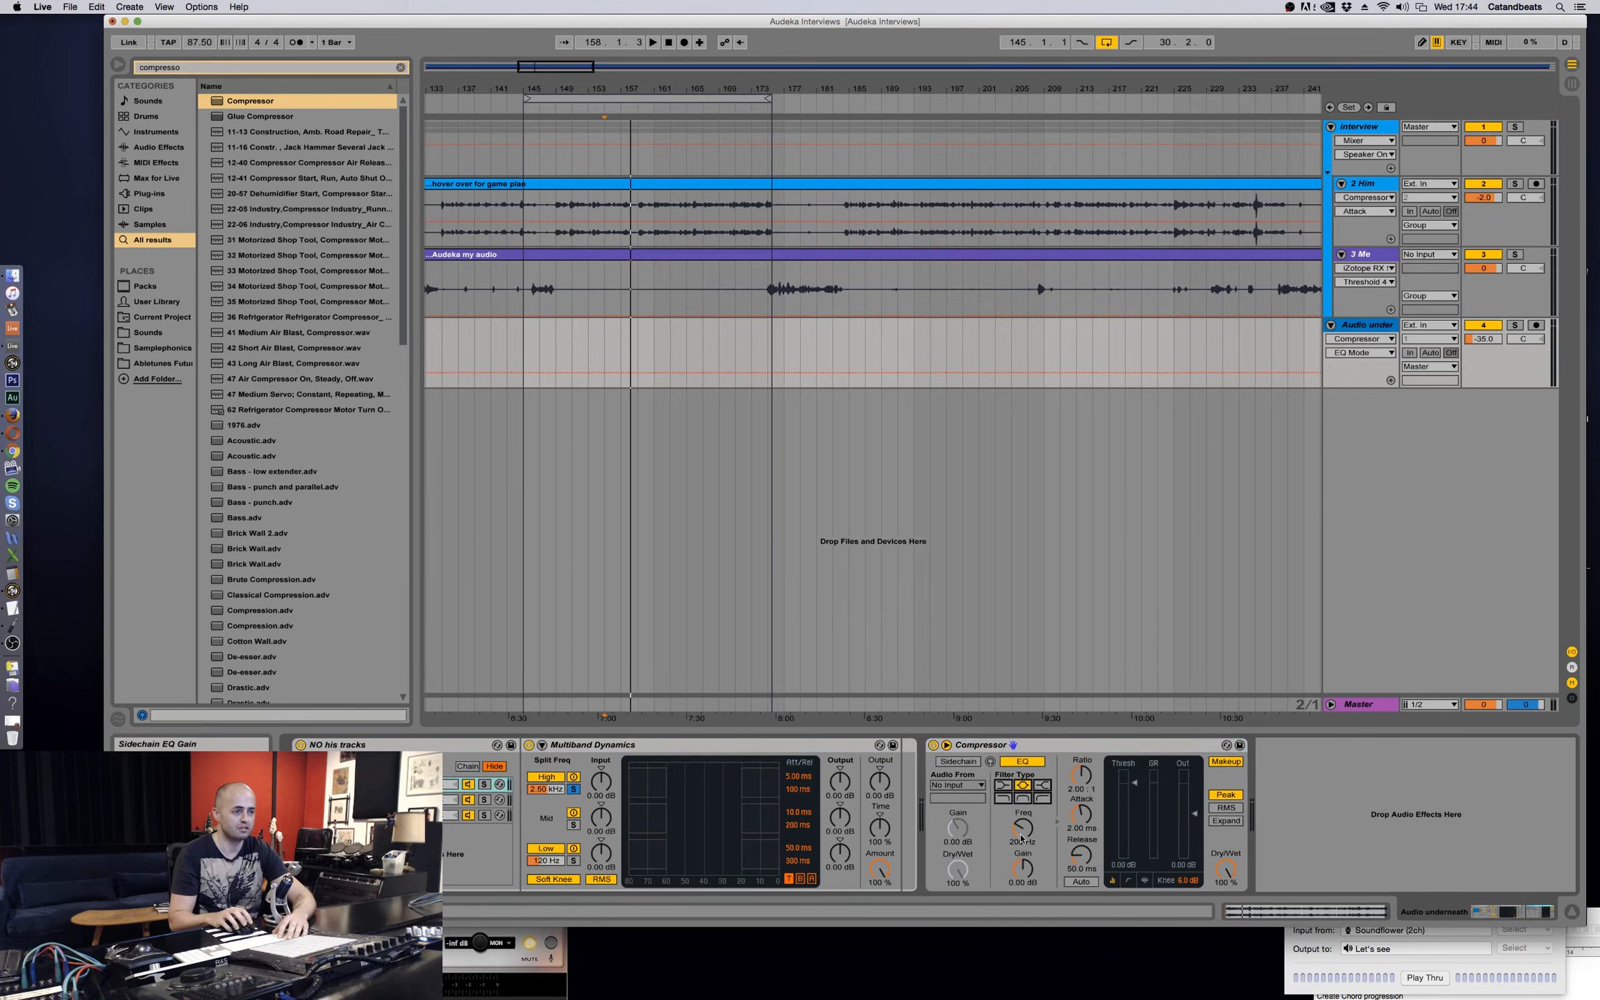
{"action": "left_click_drag", "start_coordinate": [1021, 838], "coordinate": [1021, 834]}
{"action": "left_click", "coordinate": [1084, 744]}
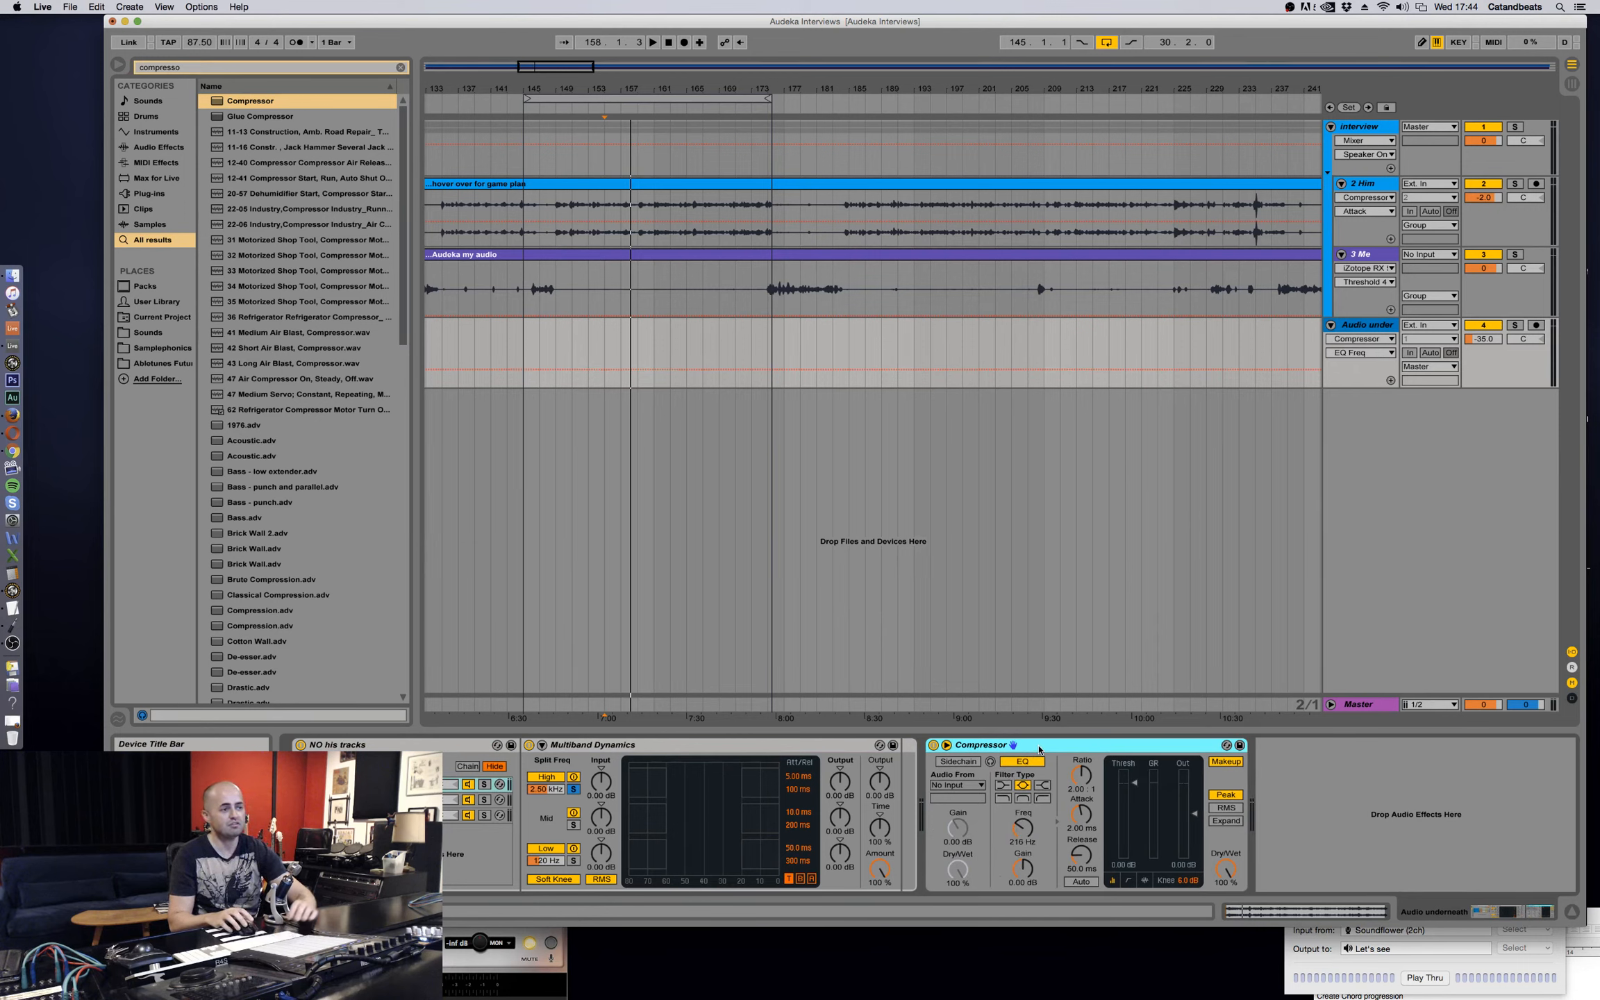
{"action": "key", "text": "Delete"}
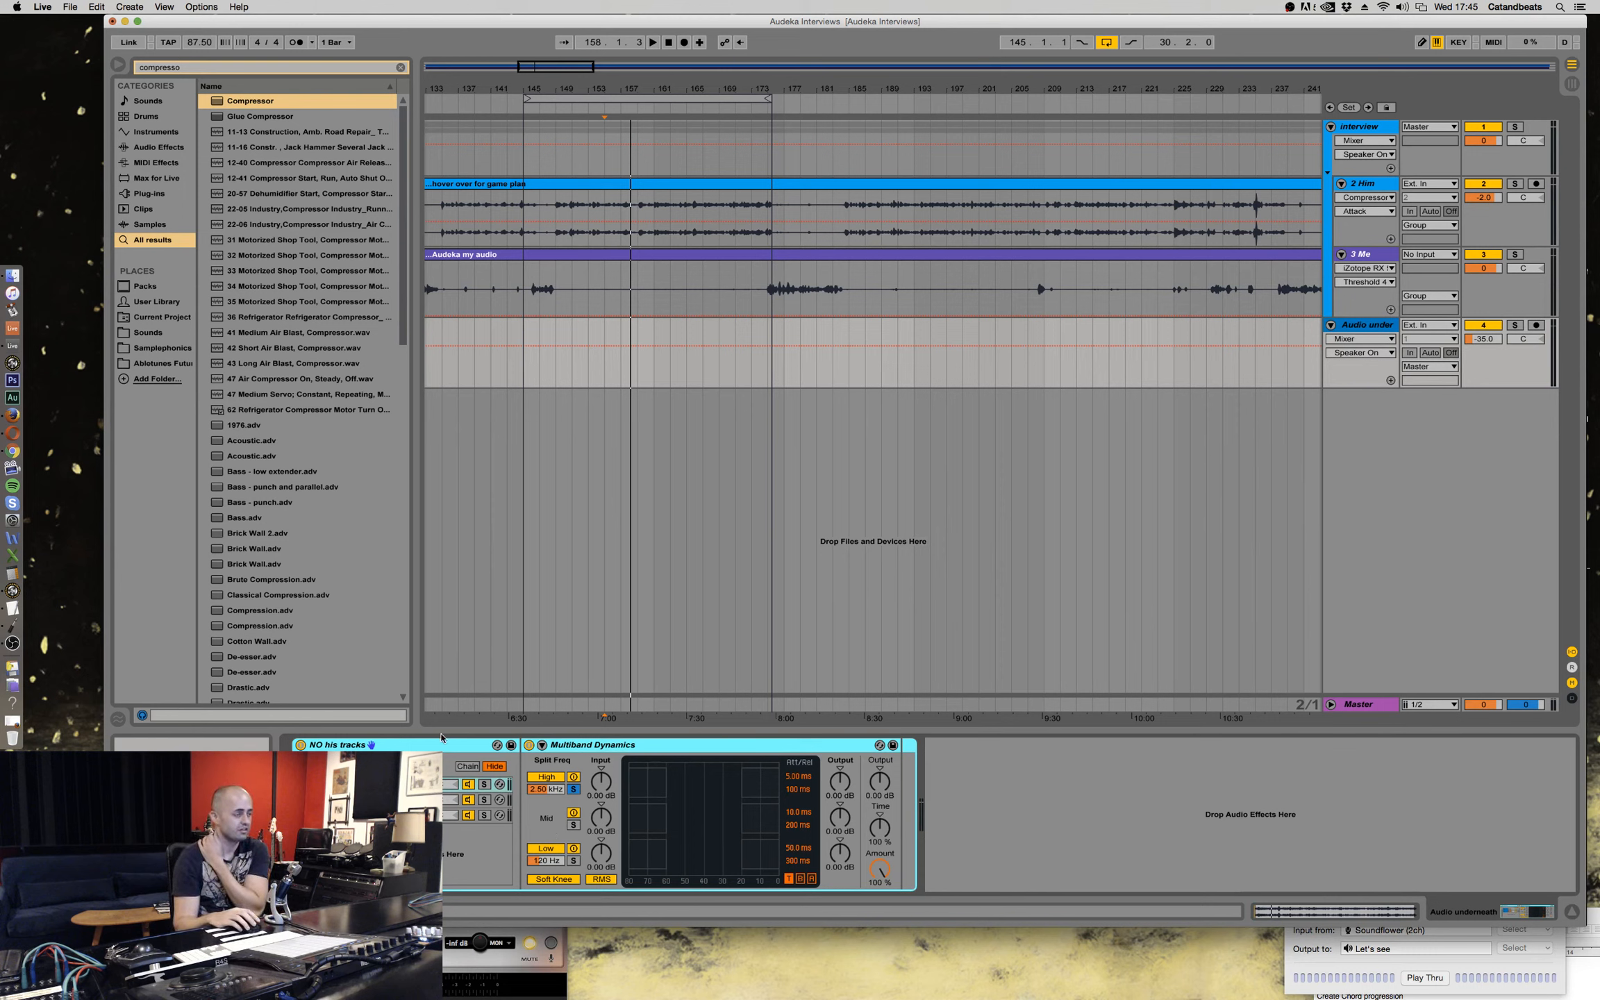
Examine the high split frequency of Multiband Dynamics in the Audio underneath track's NO his tracks rack.
{"action": "left_click", "coordinate": [1363, 326]}
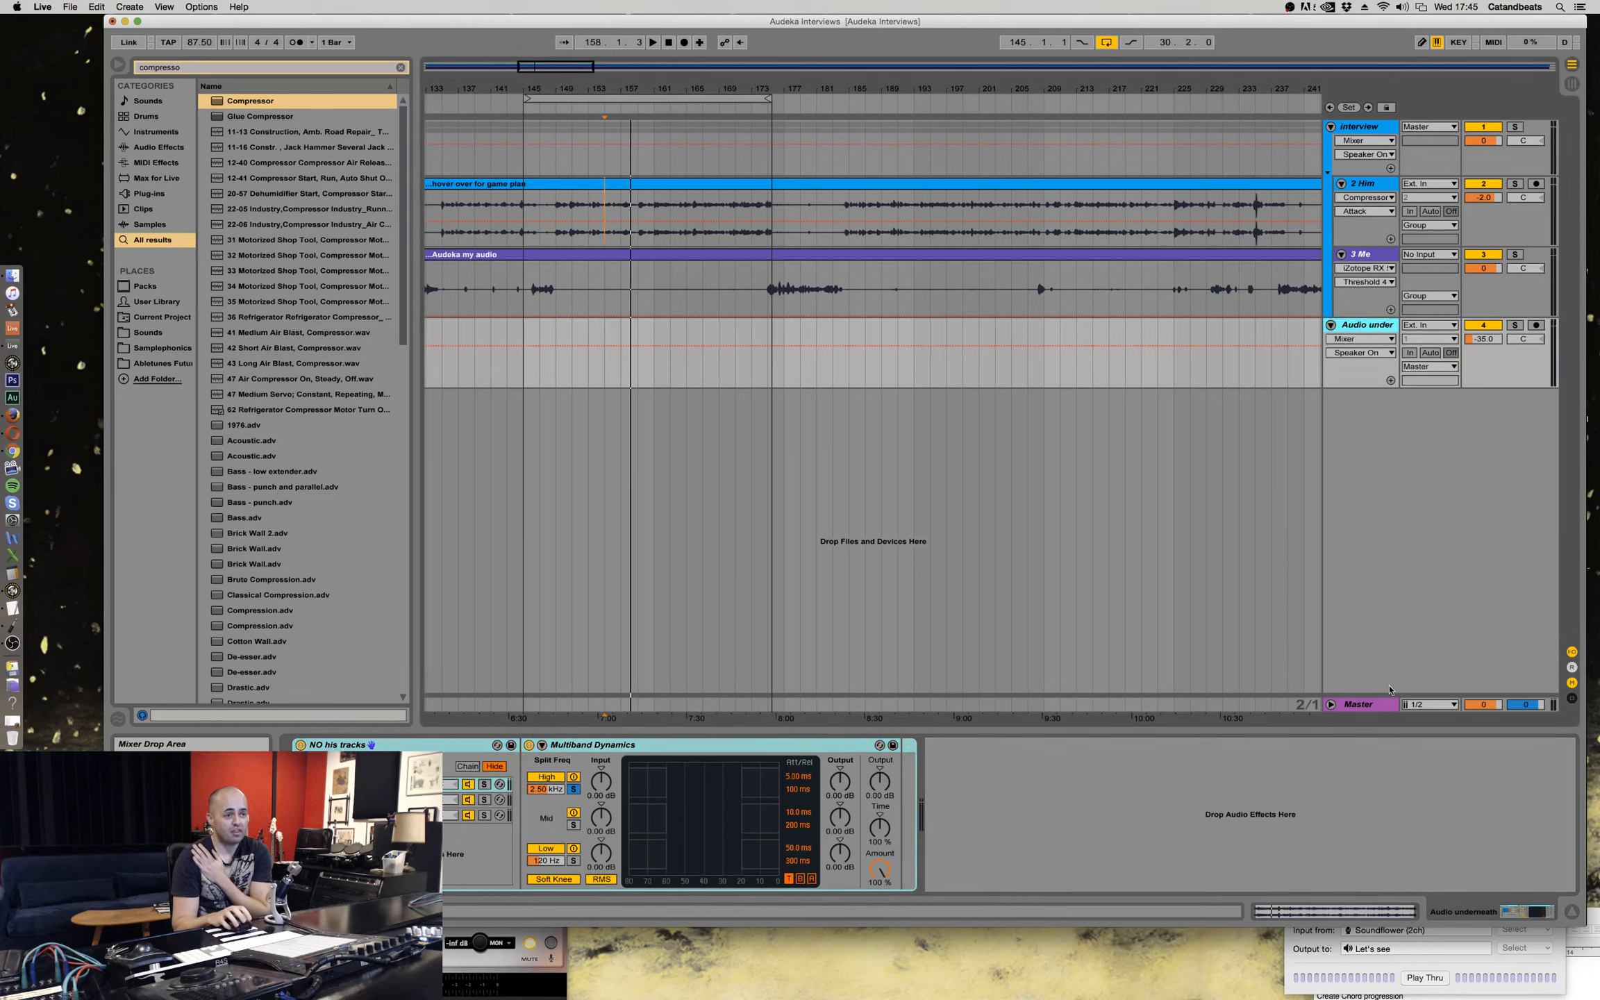
{"action": "left_click", "coordinate": [547, 790]}
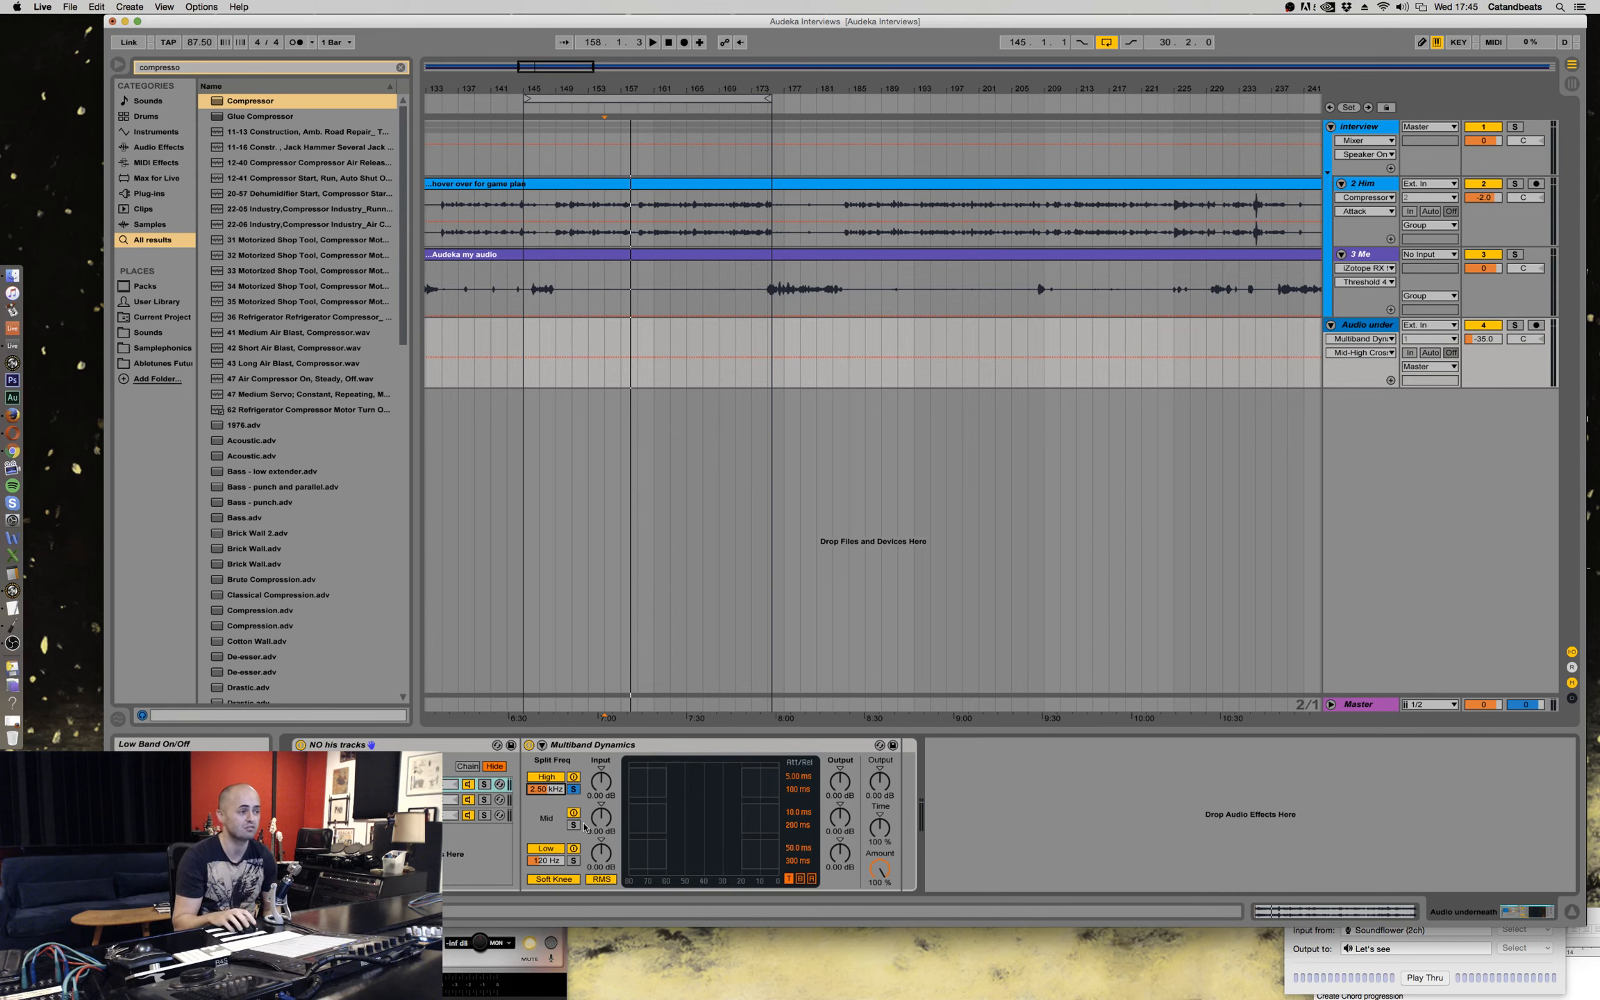
Open the iZotope Insight window on the Master track and examine the integrated loudness, keeping the Master track selected.
{"action": "left_click", "coordinate": [1372, 706]}
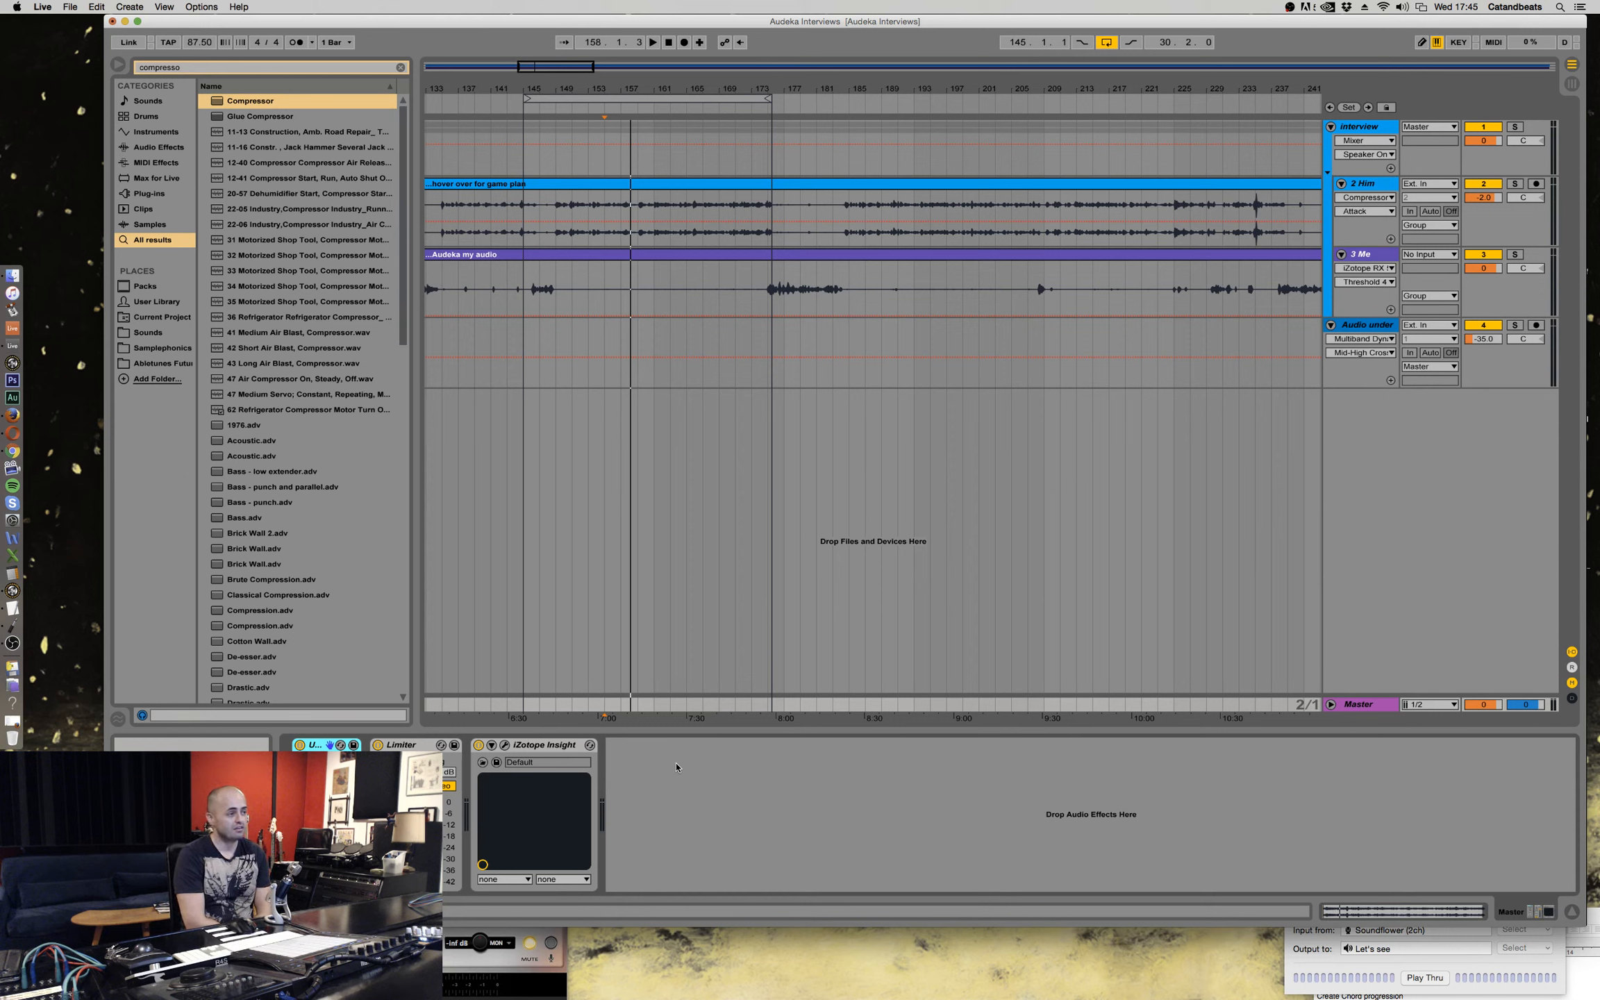
{"action": "left_click", "coordinate": [505, 744]}
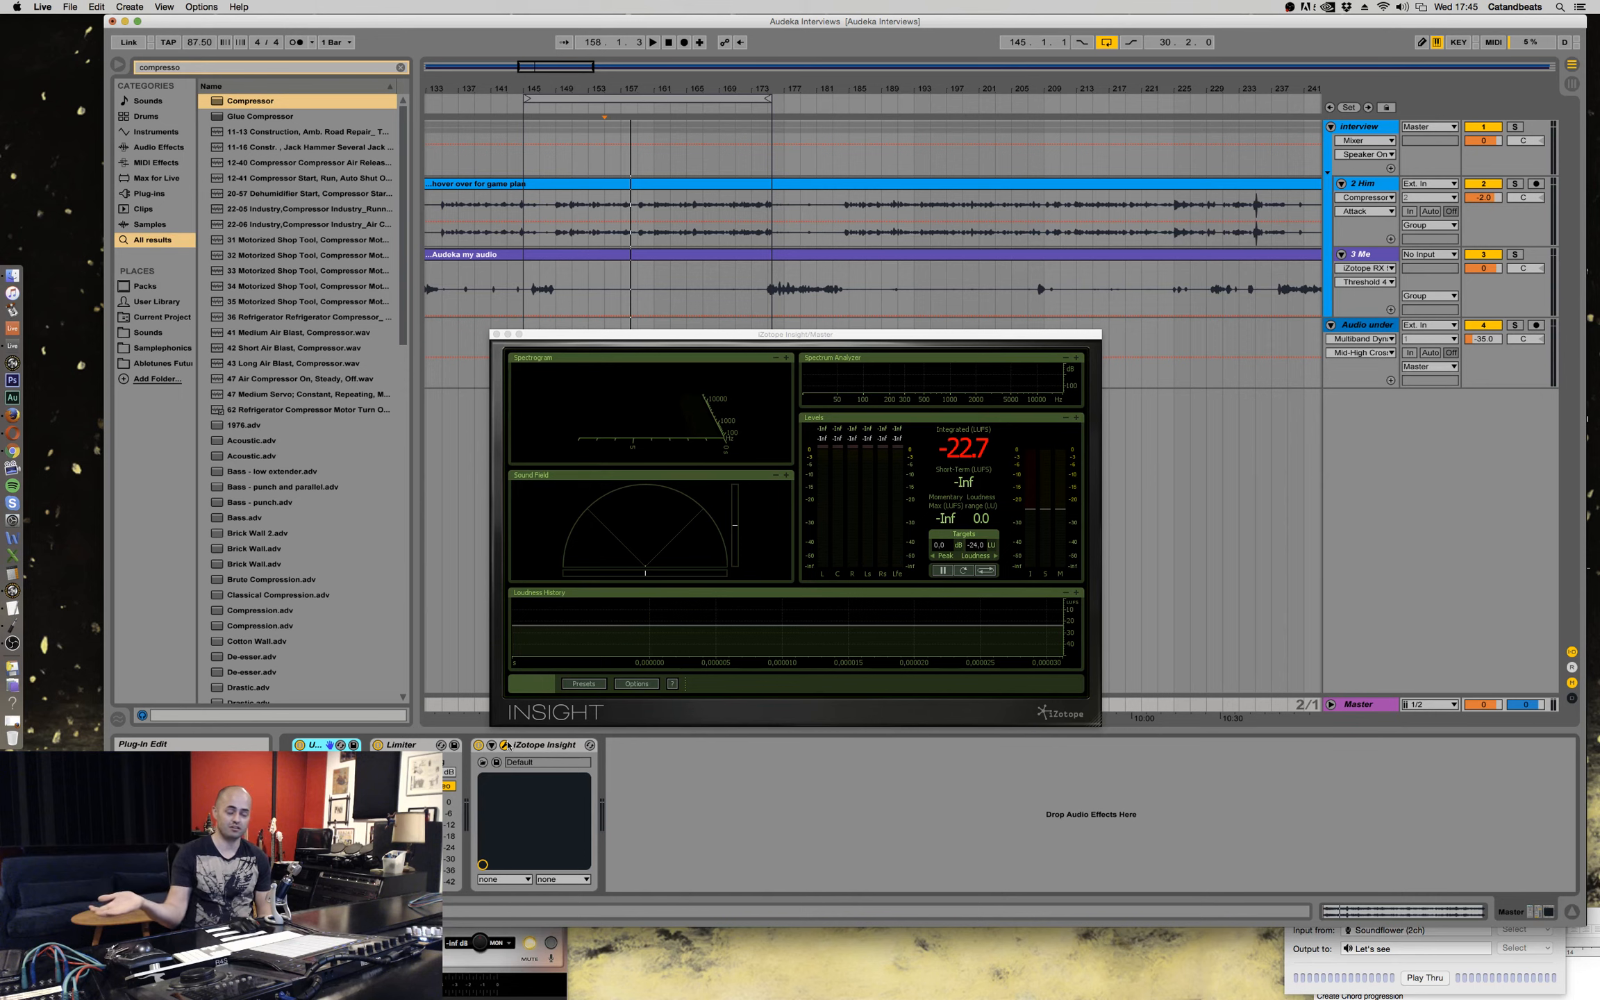
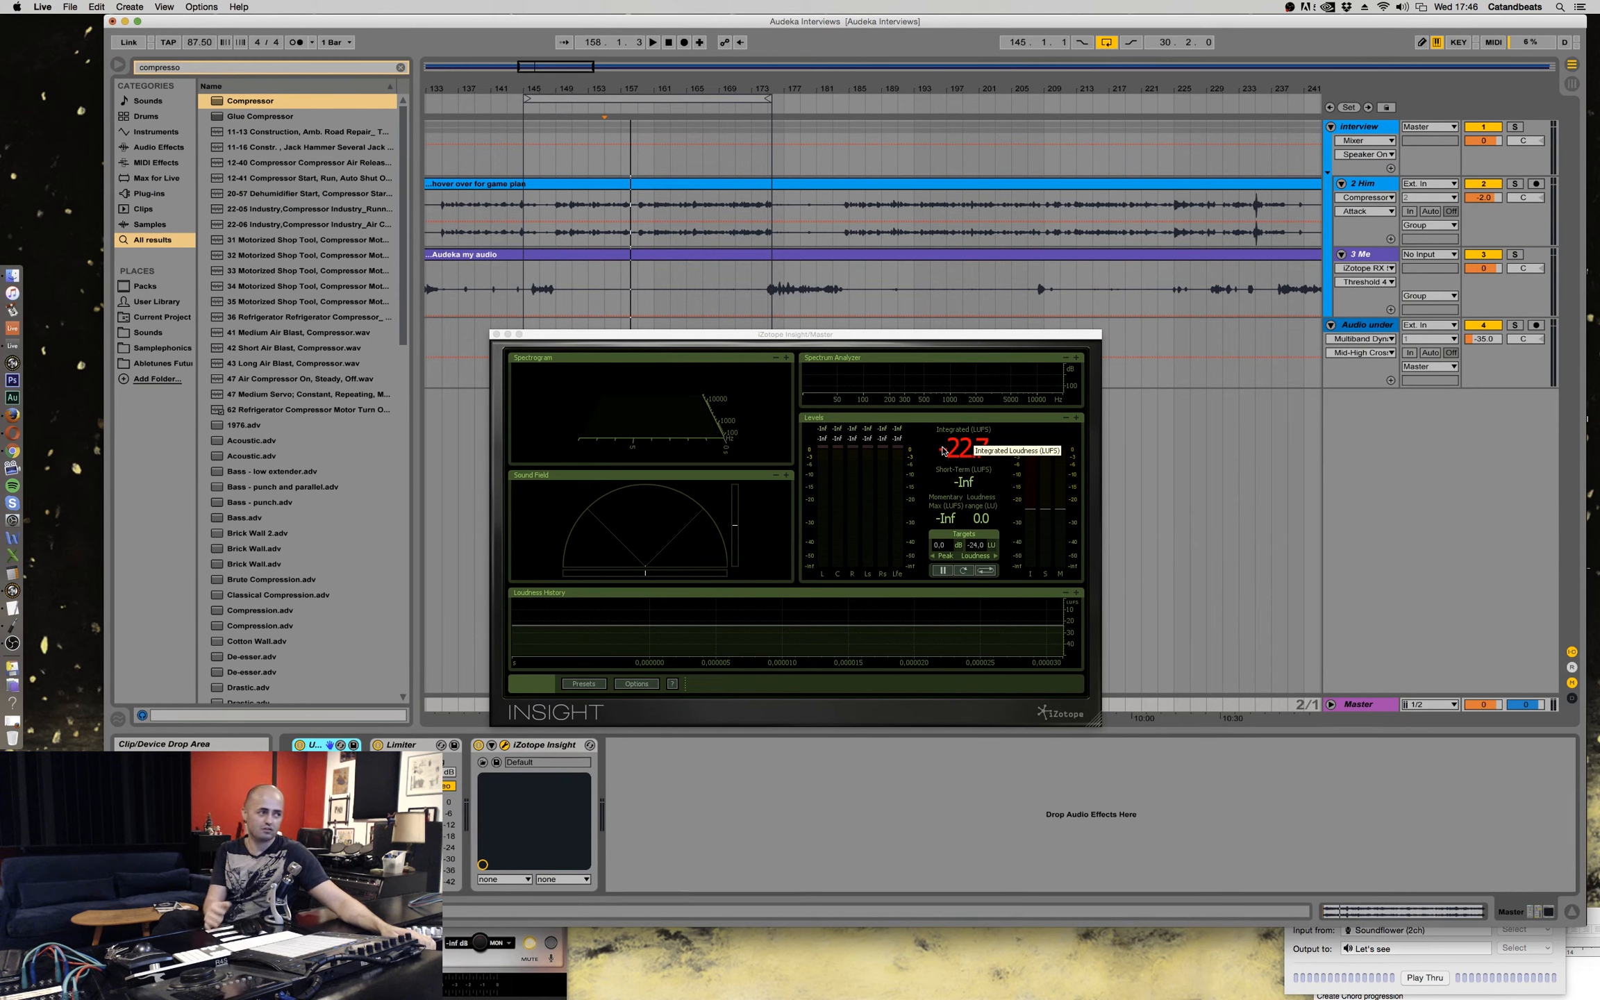
{"action": "left_click", "coordinate": [558, 242]}
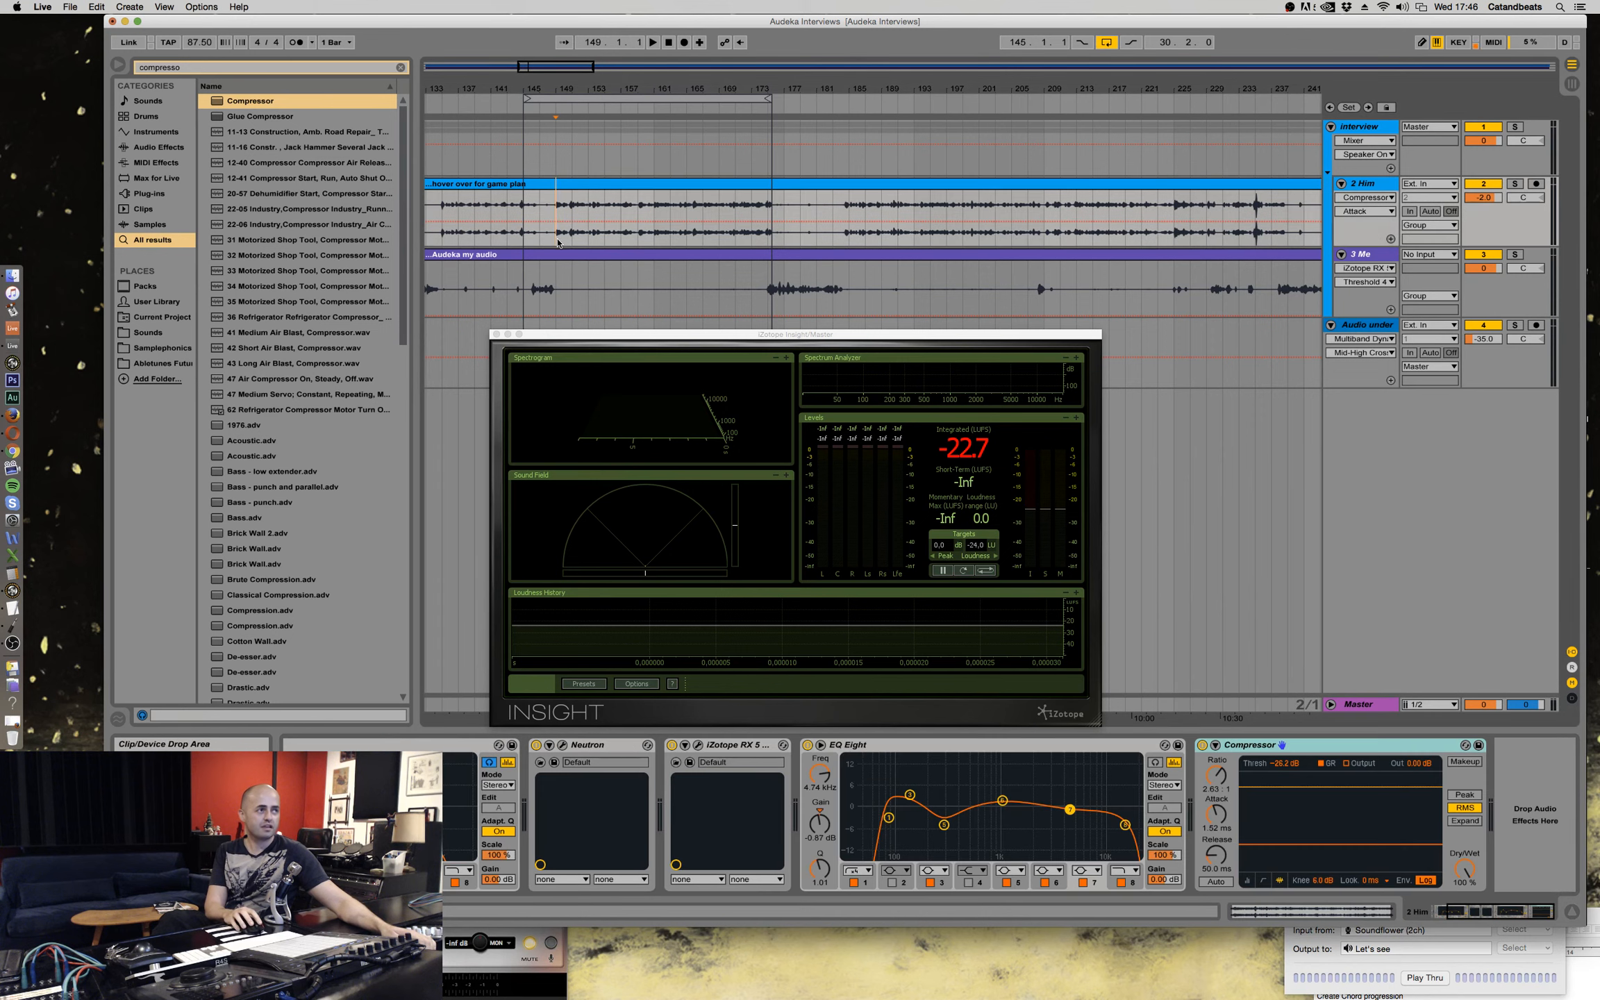
{"action": "left_click", "coordinate": [1356, 704]}
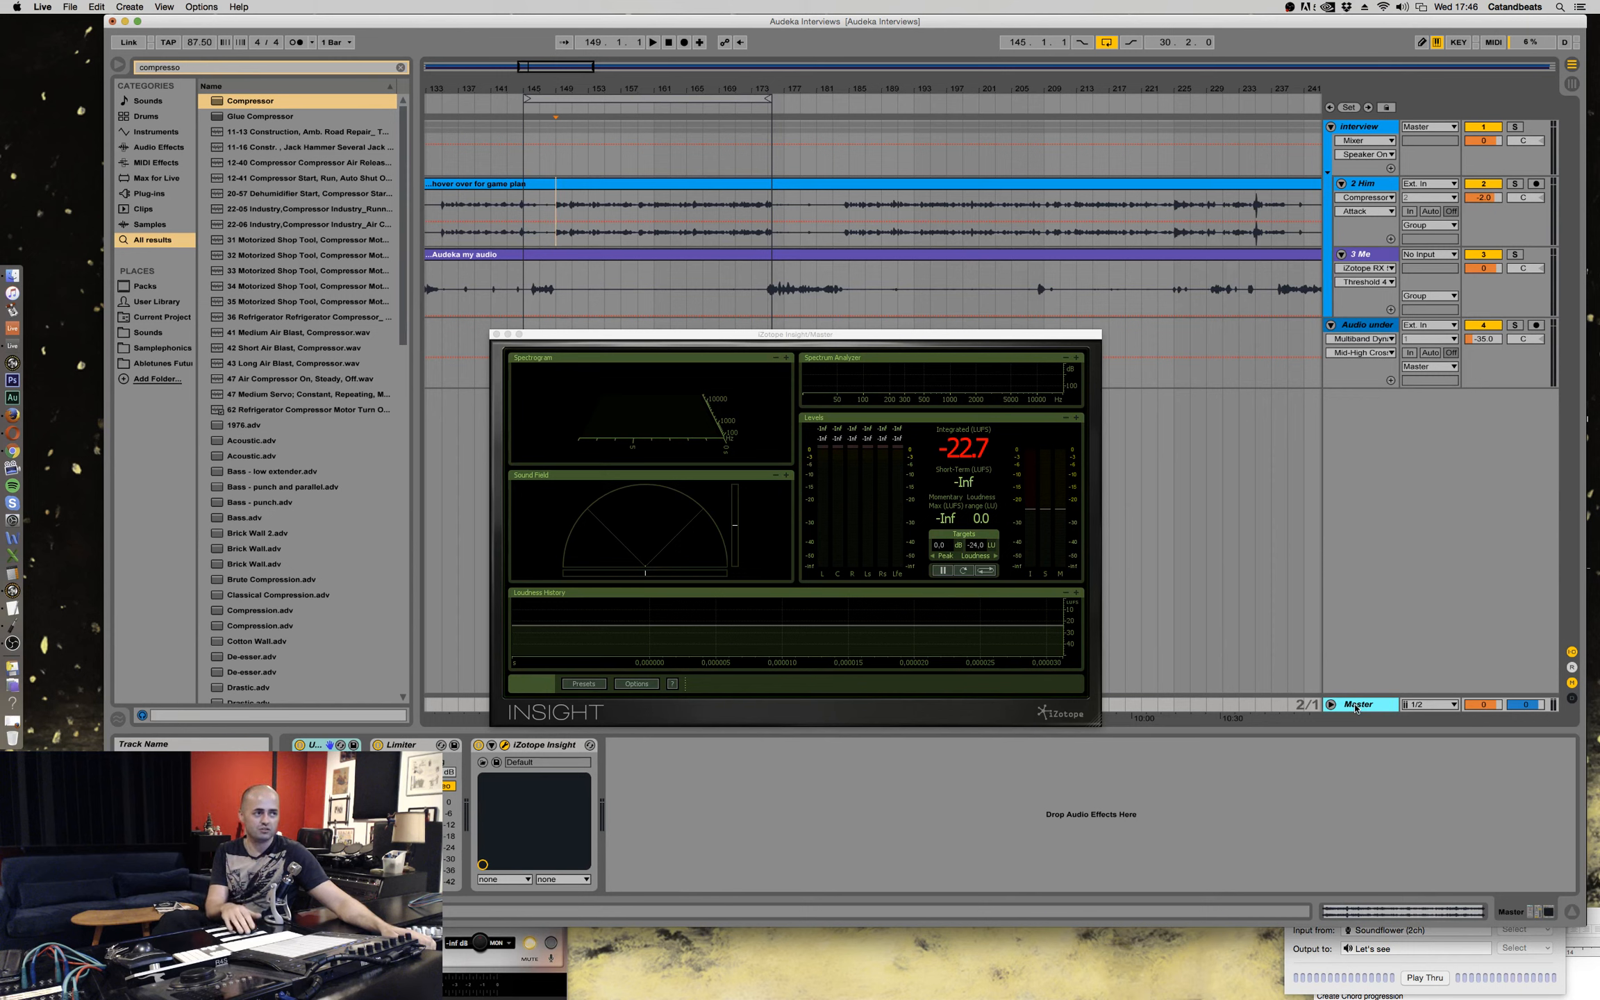
Hide Insight's Sound Field, Spectrogram and Loudness History views, enlarge the Spectrum Analyzer, and play the interview.
{"action": "left_click", "coordinate": [775, 475]}
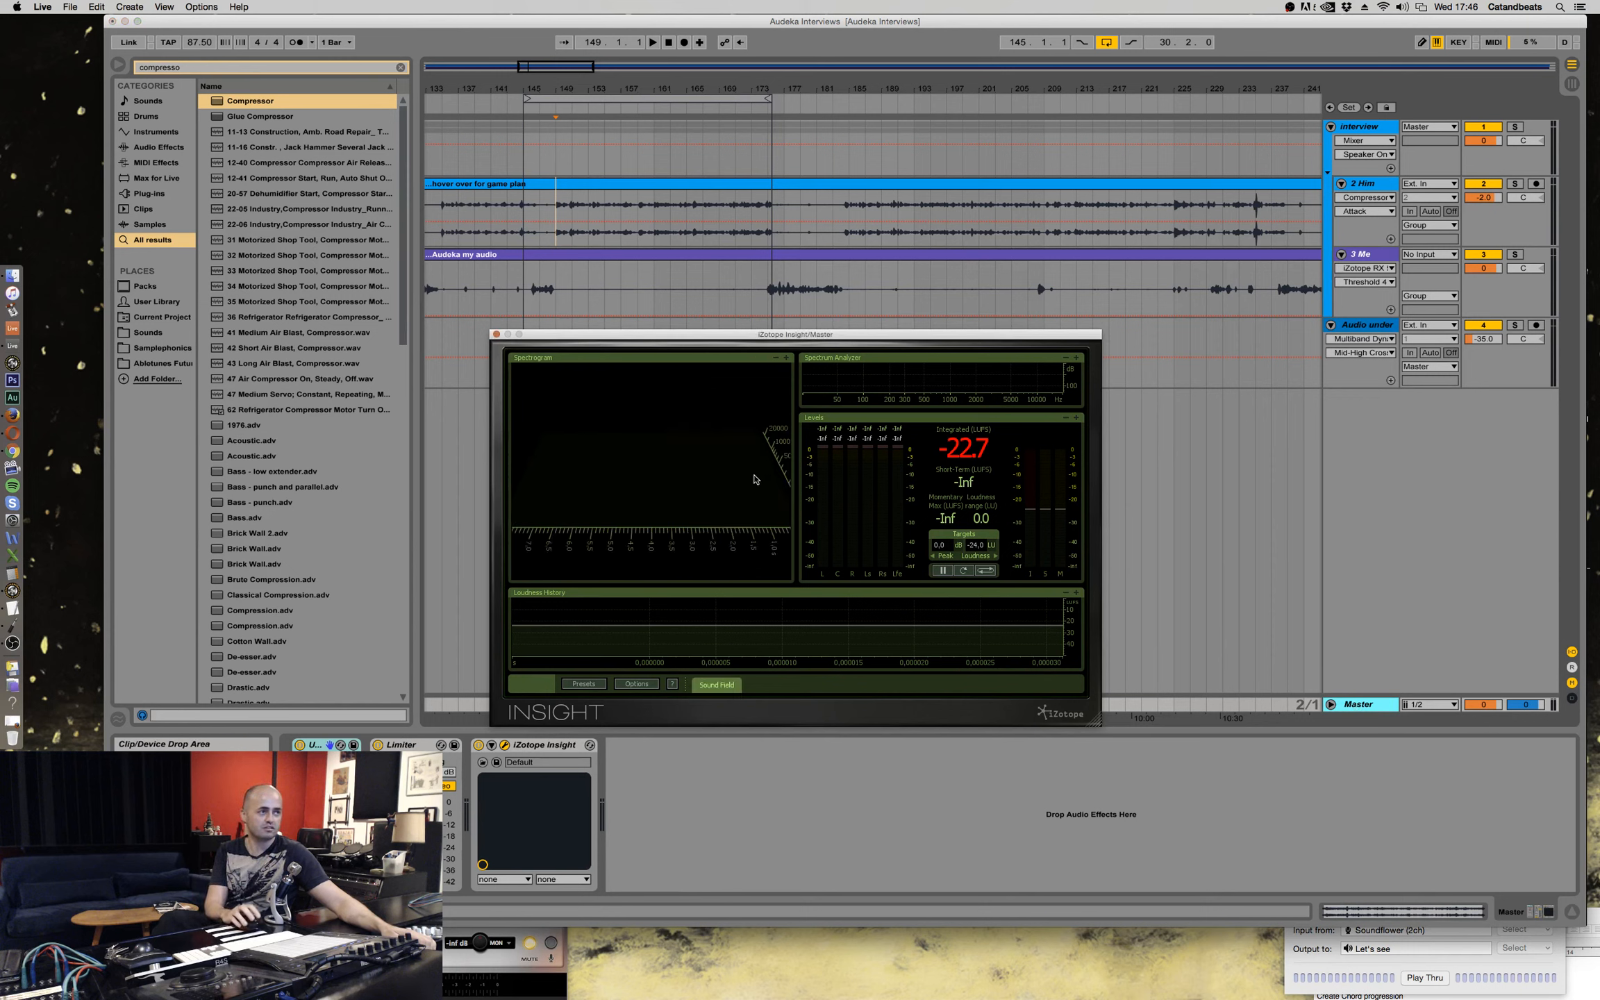
{"action": "left_click", "coordinate": [775, 359]}
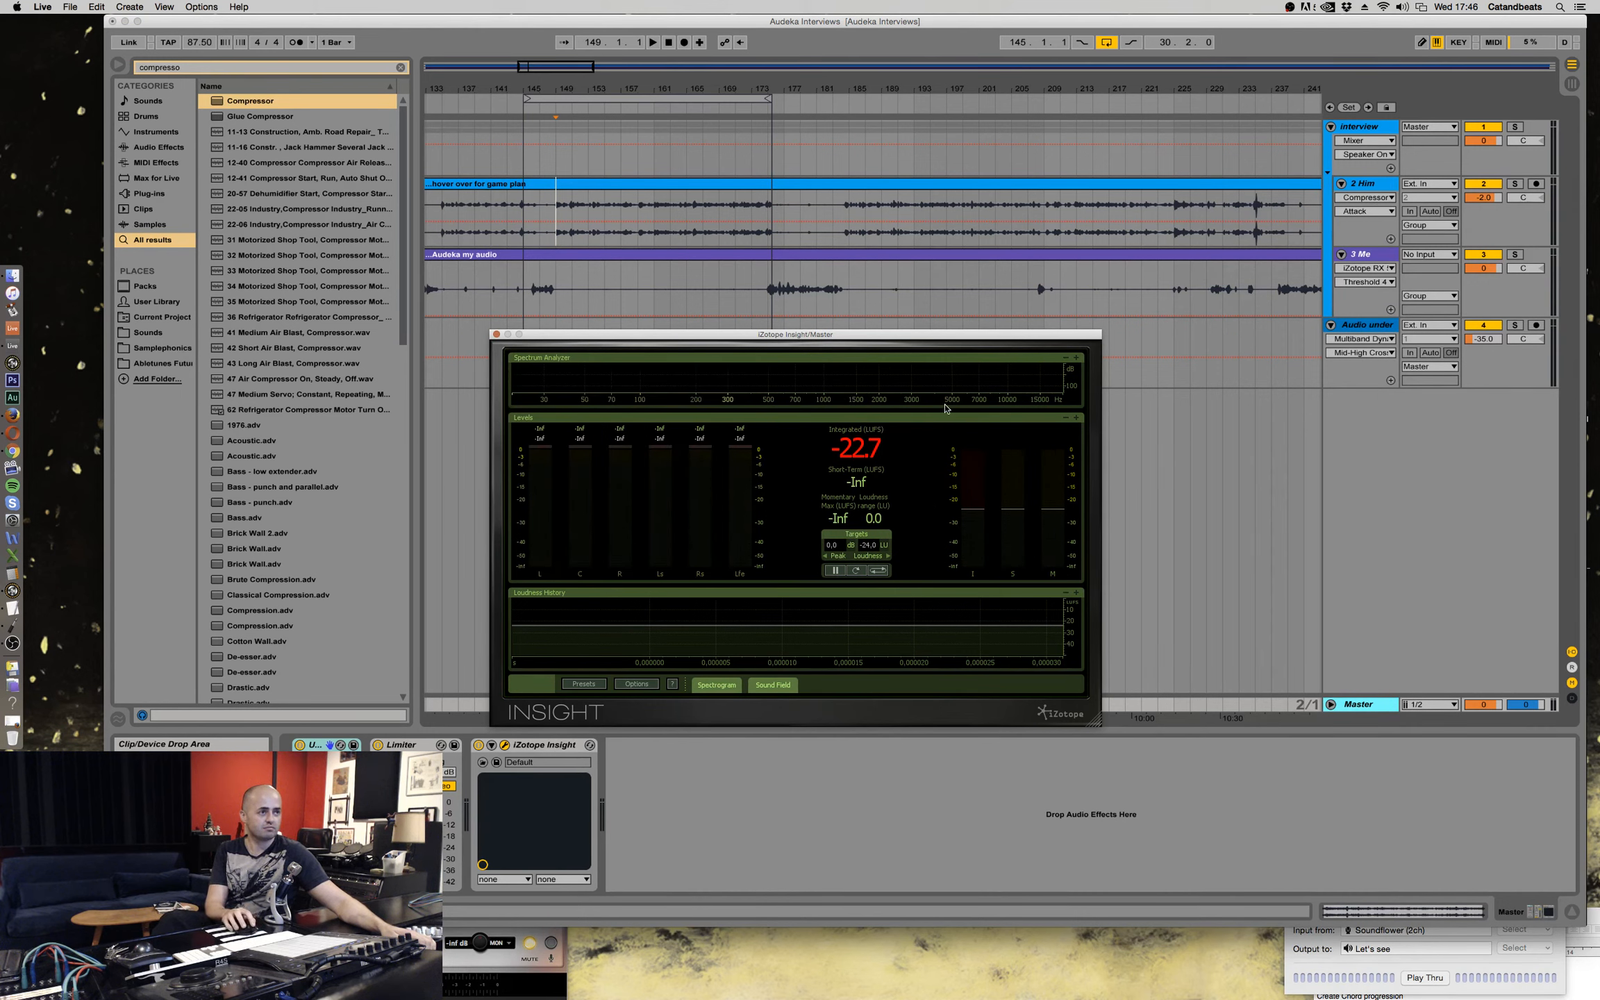
{"action": "left_click_drag", "start_coordinate": [940, 411], "coordinate": [940, 462]}
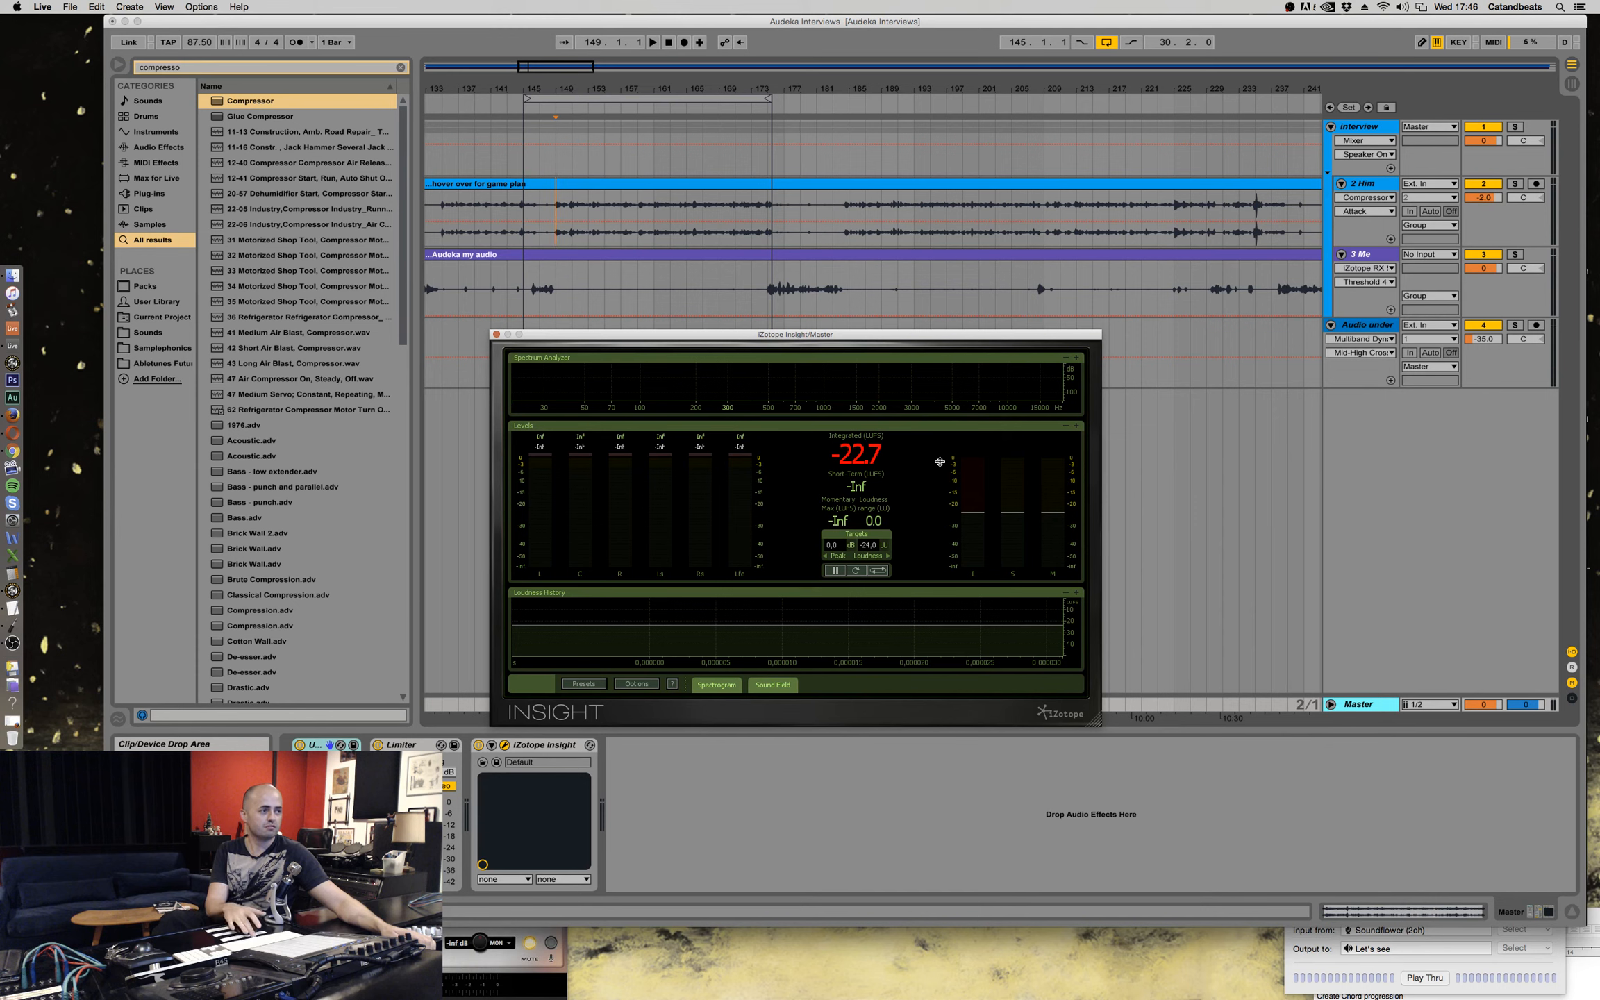
{"action": "key", "text": "space"}
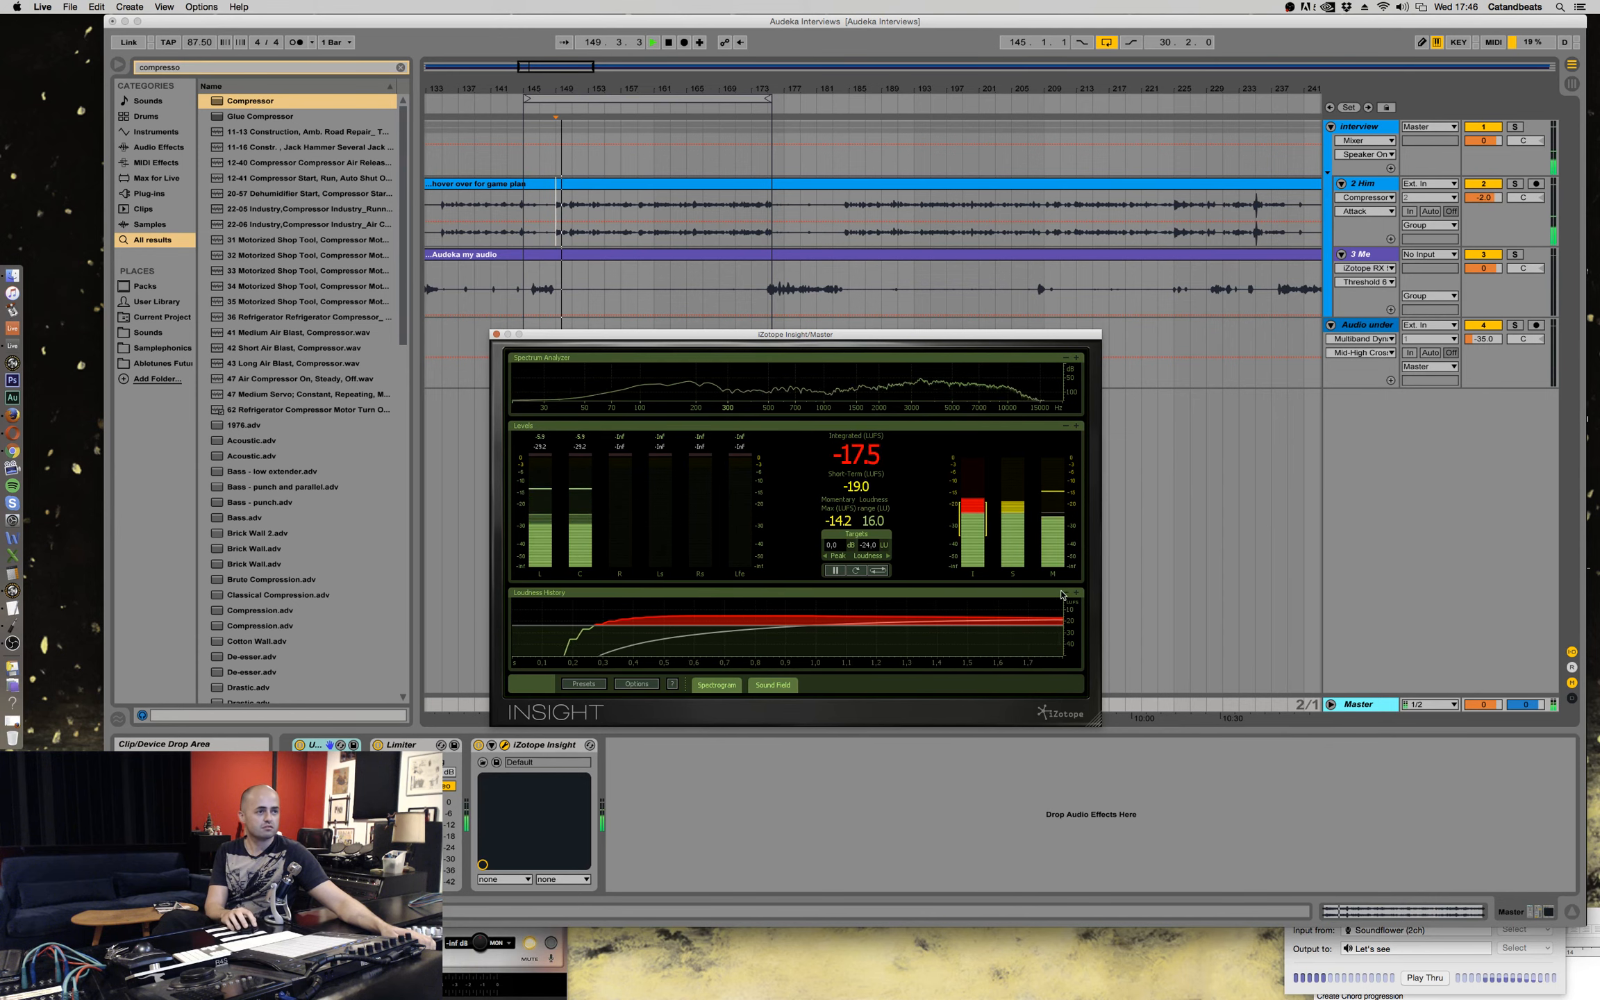
{"action": "left_click", "coordinate": [1066, 593]}
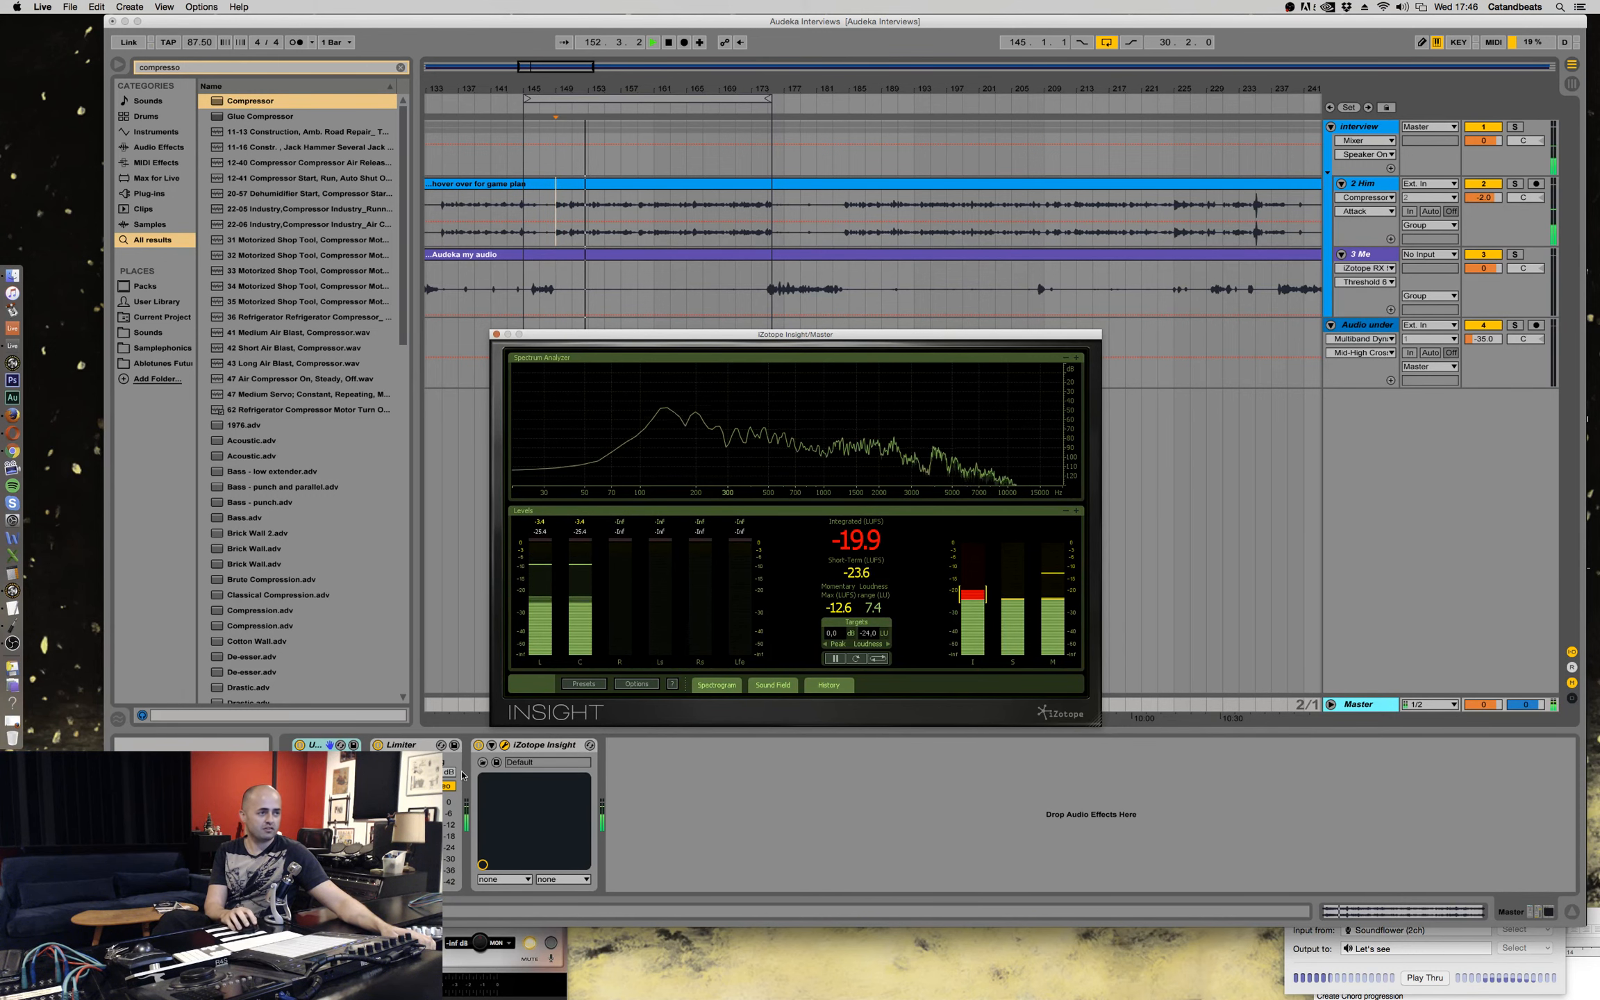
Extend the loop start back to bar 17, audition it, and move the whole loop so it starts at bar 209.
{"action": "left_click", "coordinate": [315, 748]}
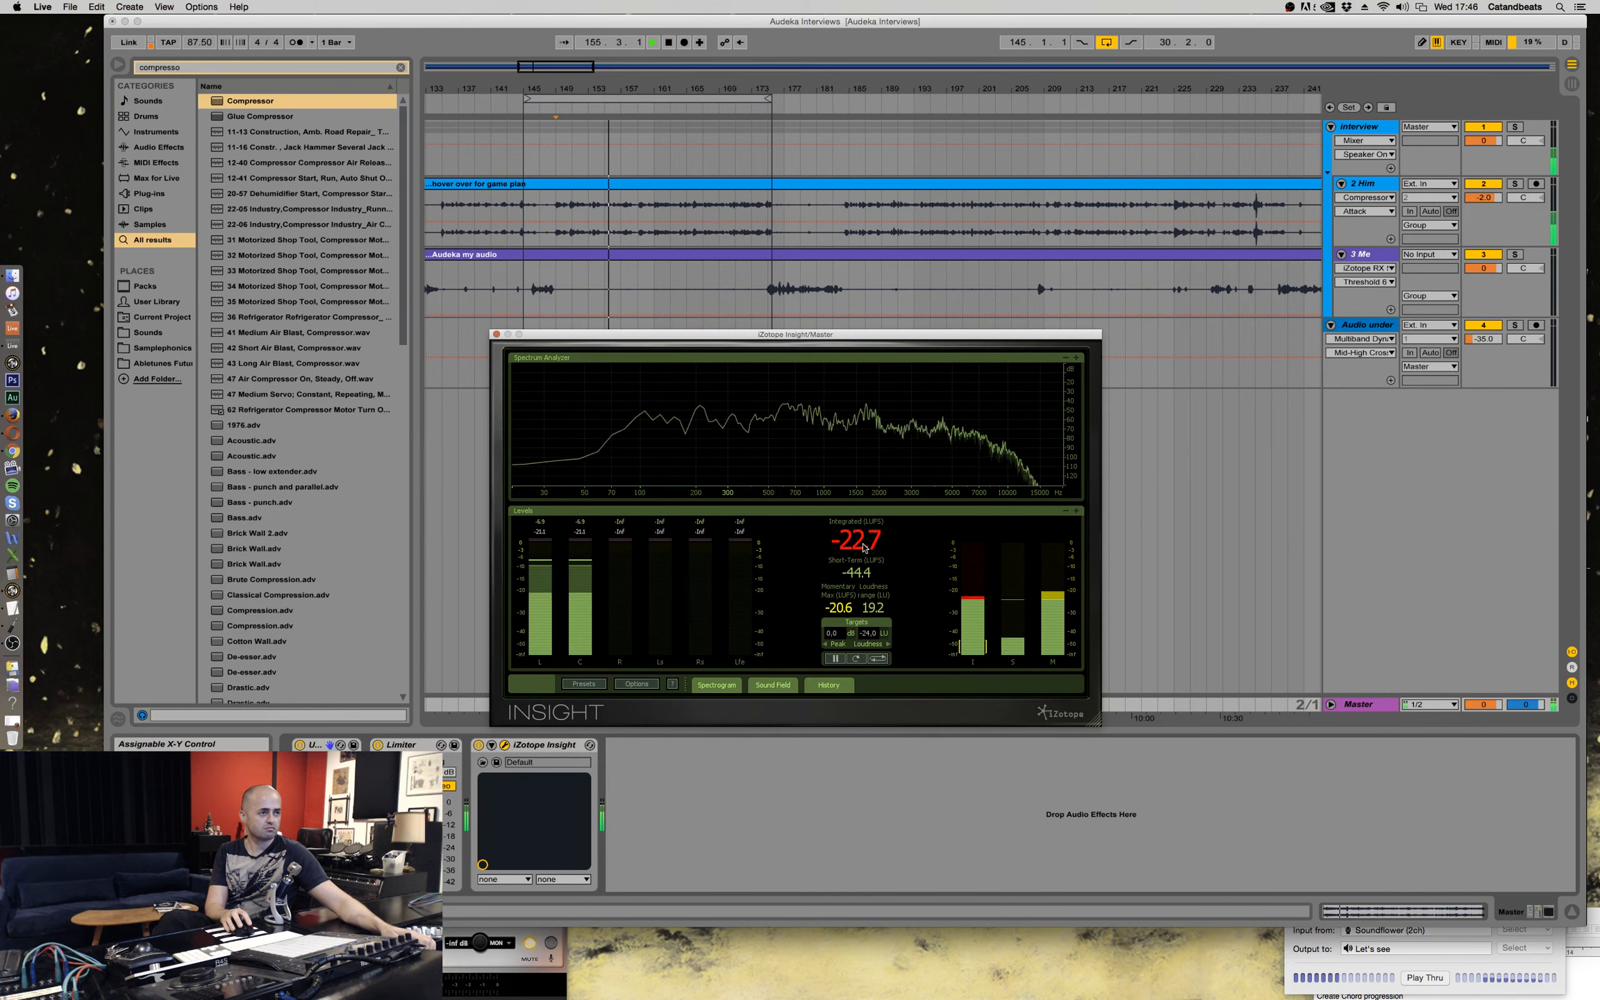
{"action": "left_click_drag", "start_coordinate": [743, 95], "coordinate": [625, 21]}
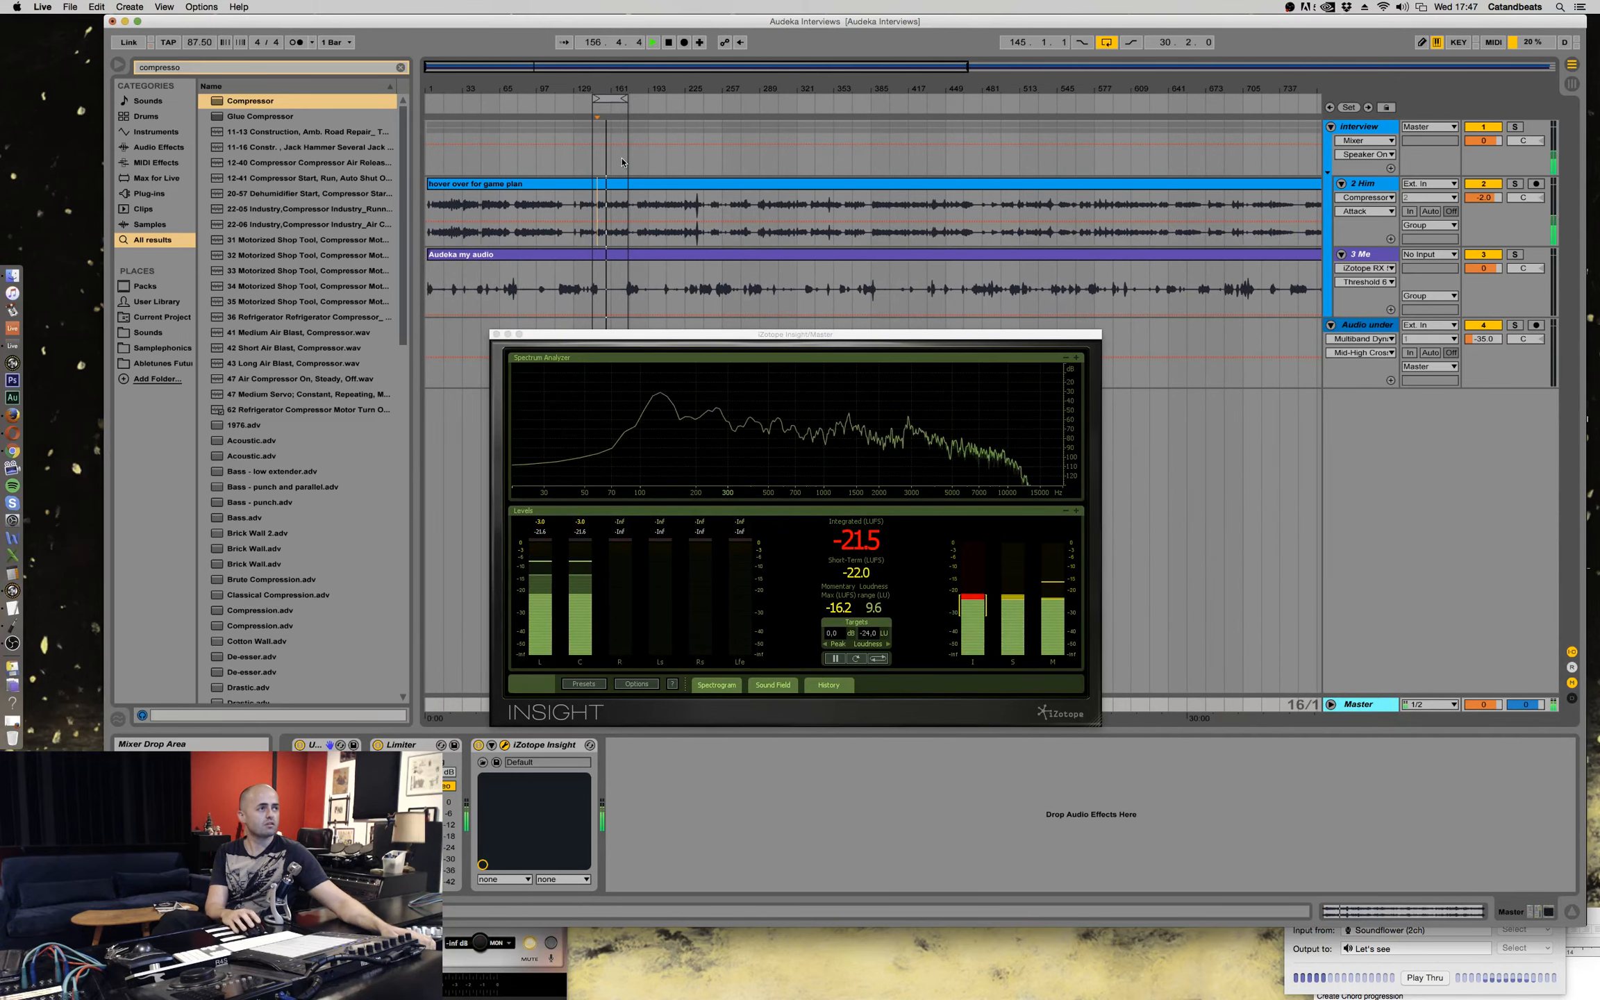
{"action": "key", "text": "space"}
{"action": "left_click_drag", "start_coordinate": [594, 99], "coordinate": [444, 132]}
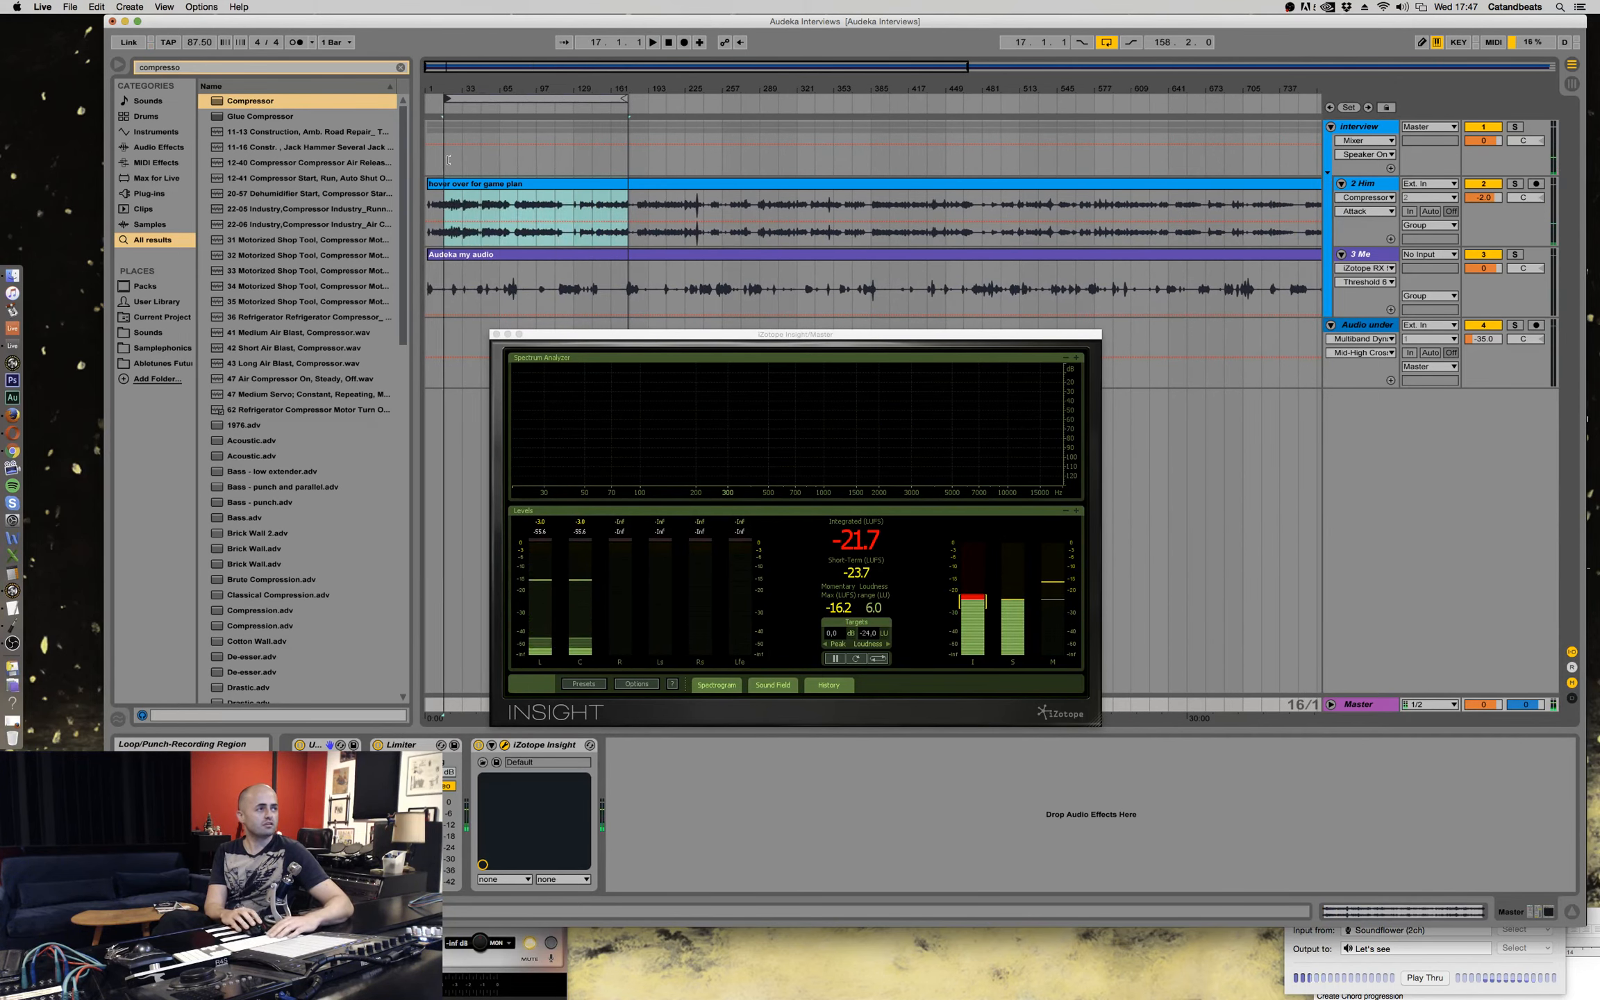
{"action": "key", "text": "space"}
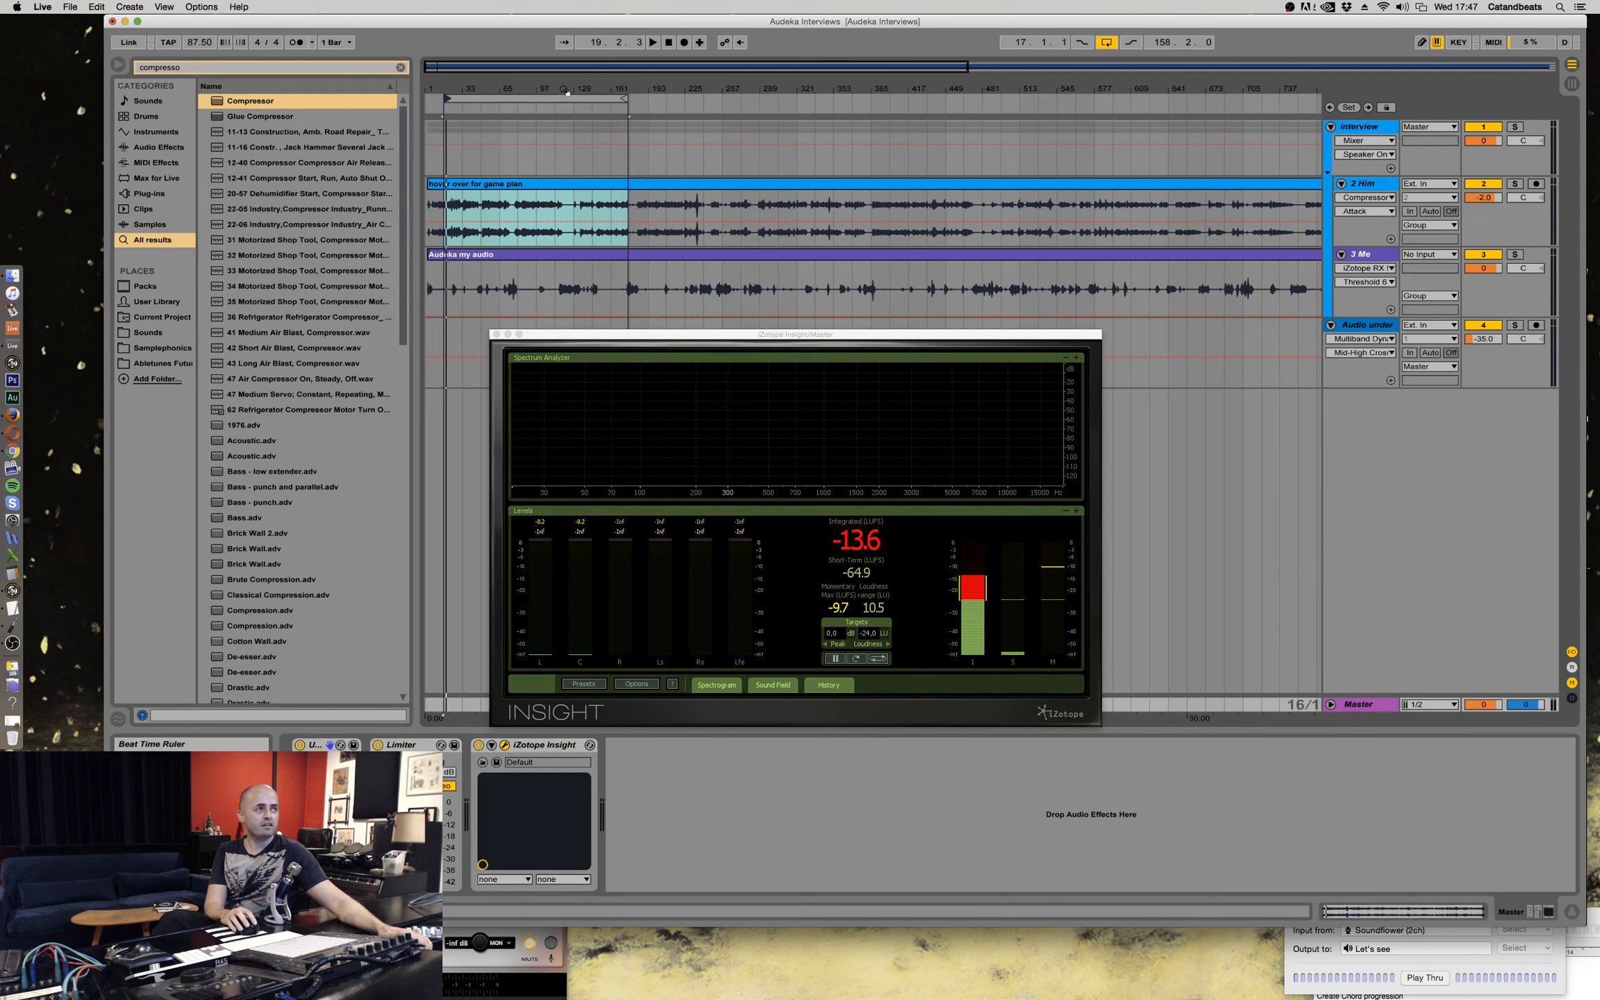
{"action": "left_click_drag", "start_coordinate": [568, 111], "coordinate": [789, 116]}
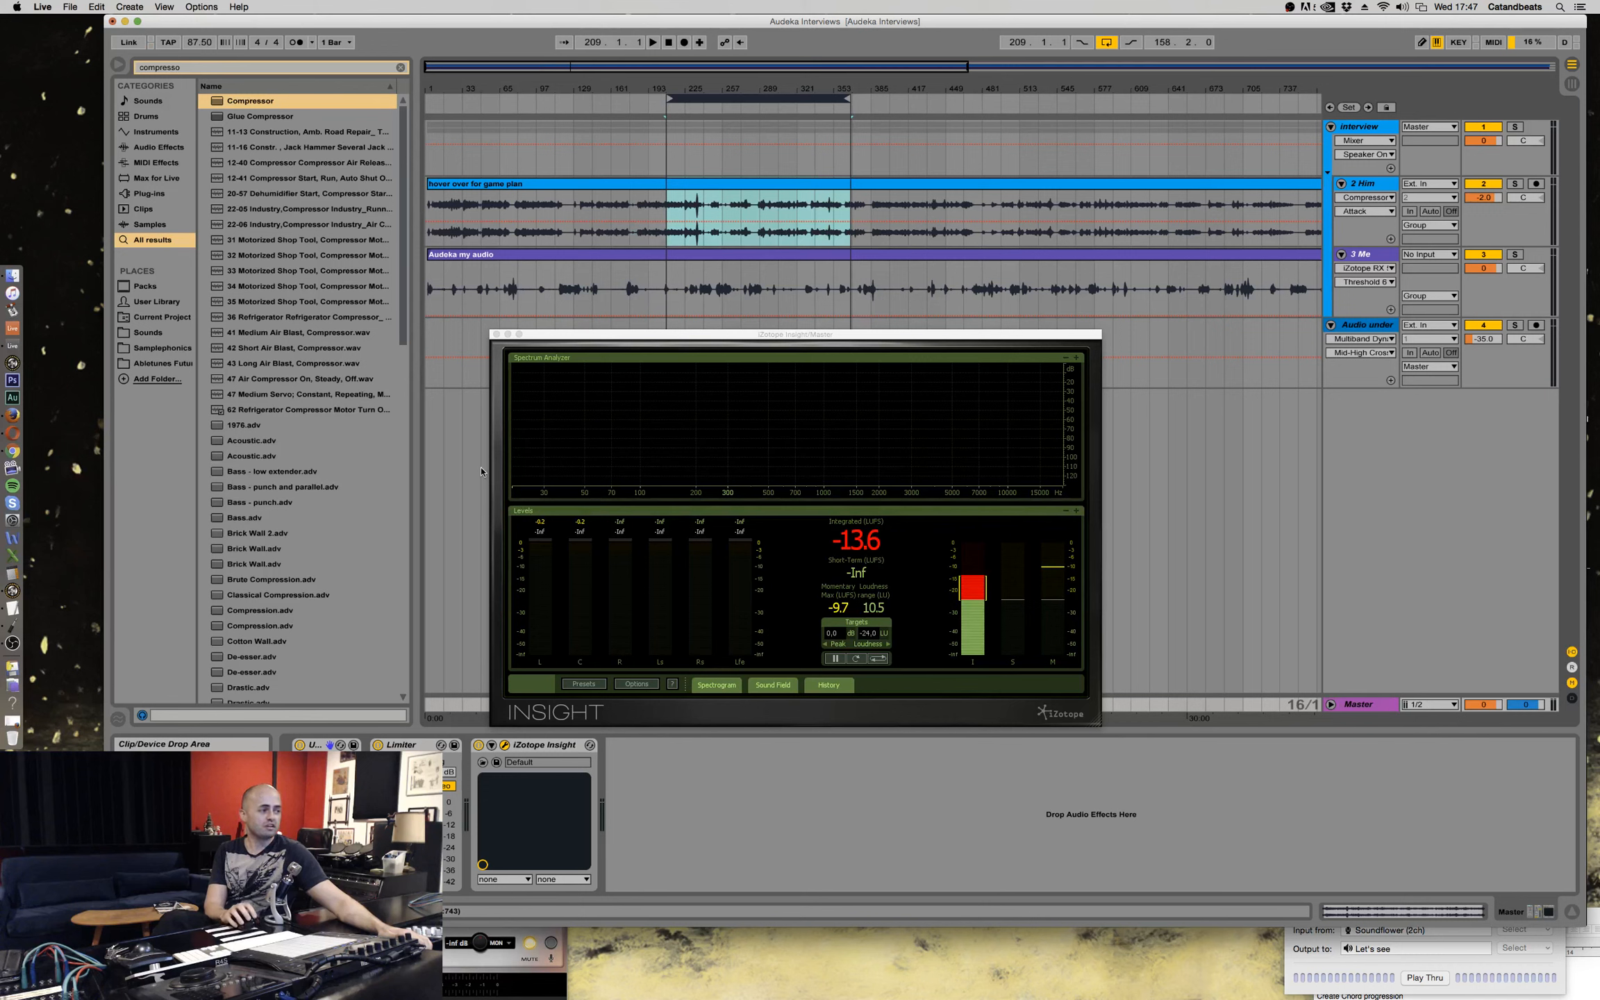
Select the Master track's Utility and Limiter in turn, and close the iZotope Insight window.
{"action": "left_click", "coordinate": [319, 746]}
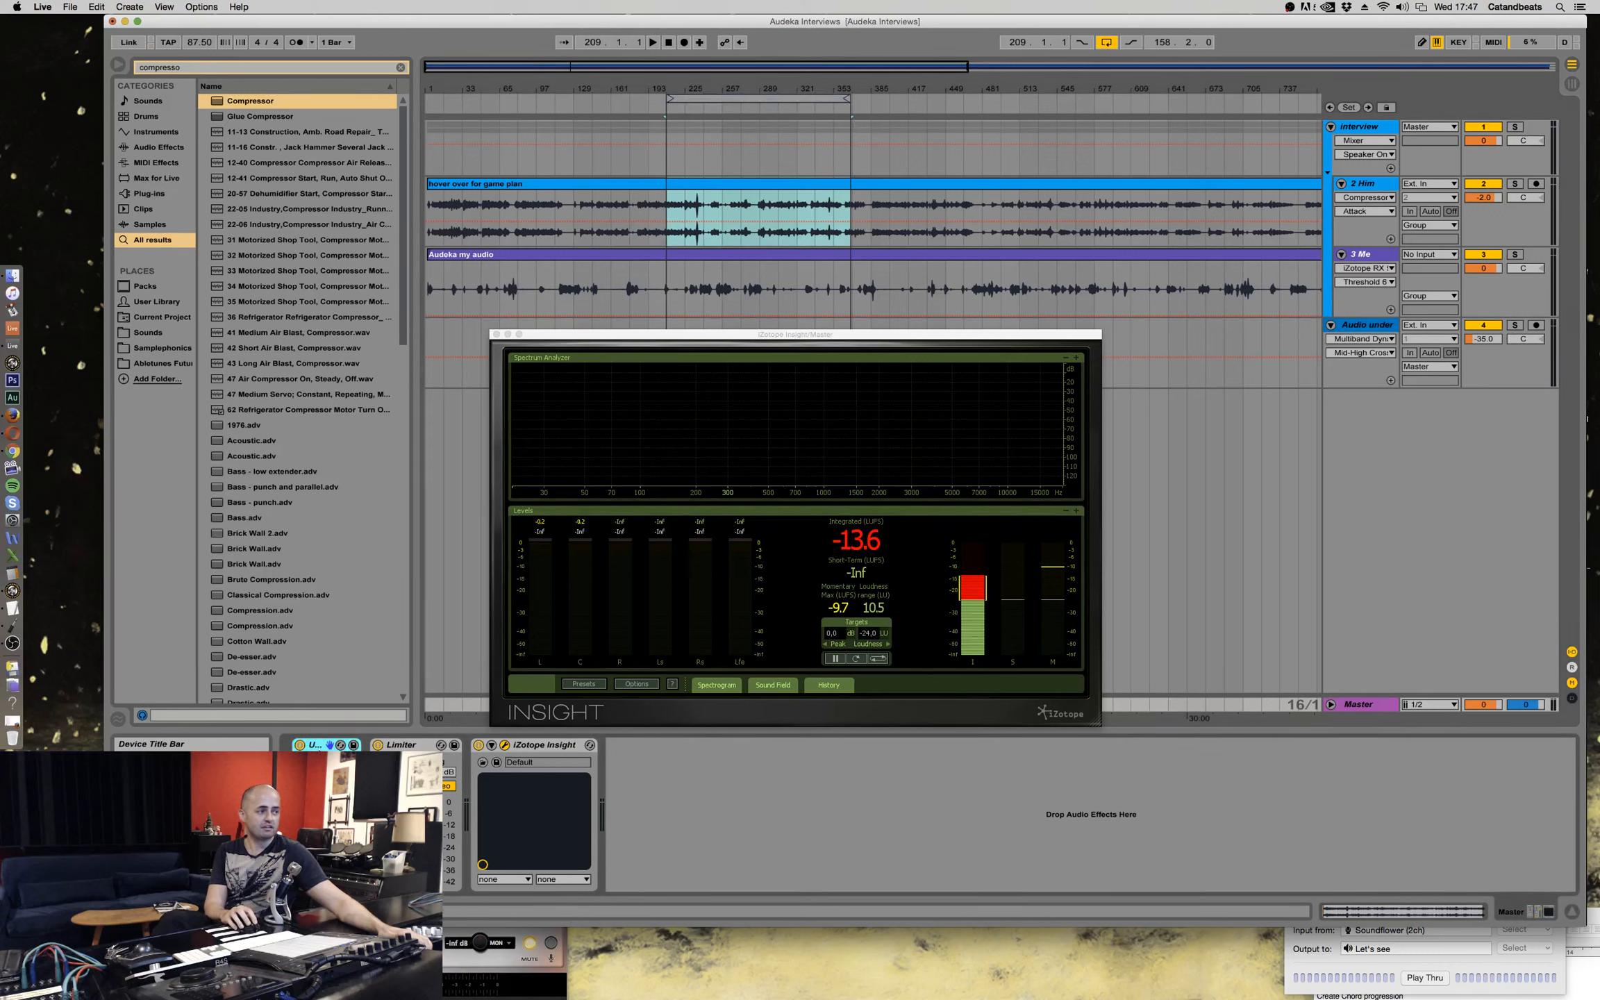
{"action": "left_click", "coordinate": [410, 744]}
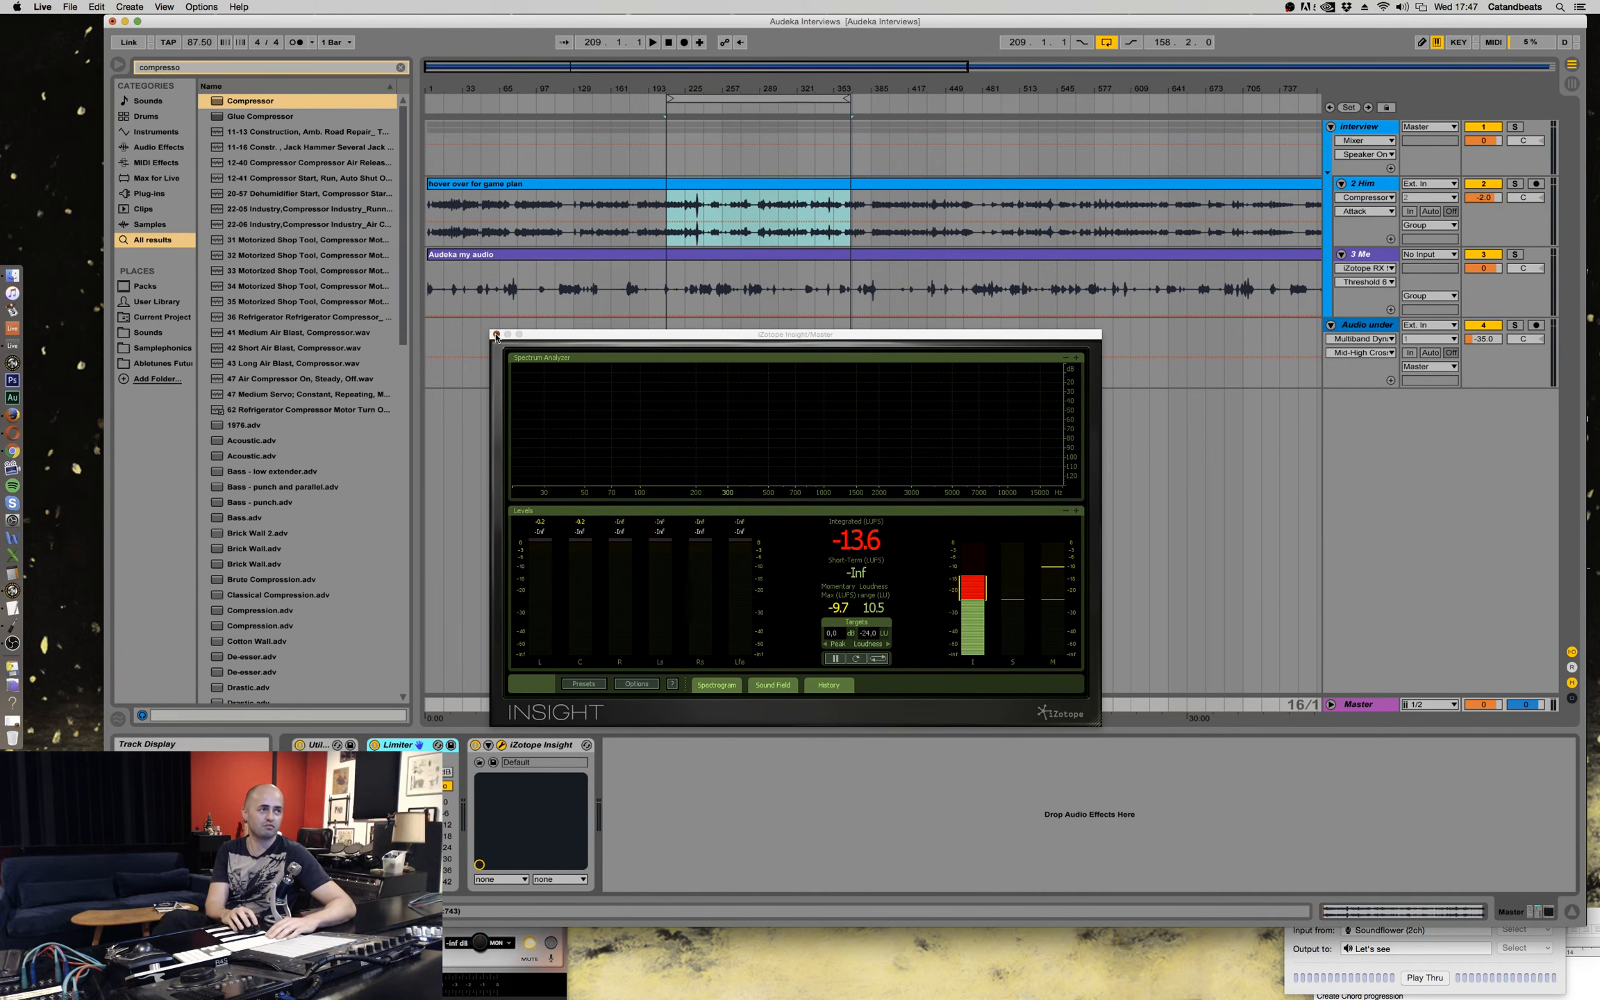
{"action": "left_click", "coordinate": [496, 334]}
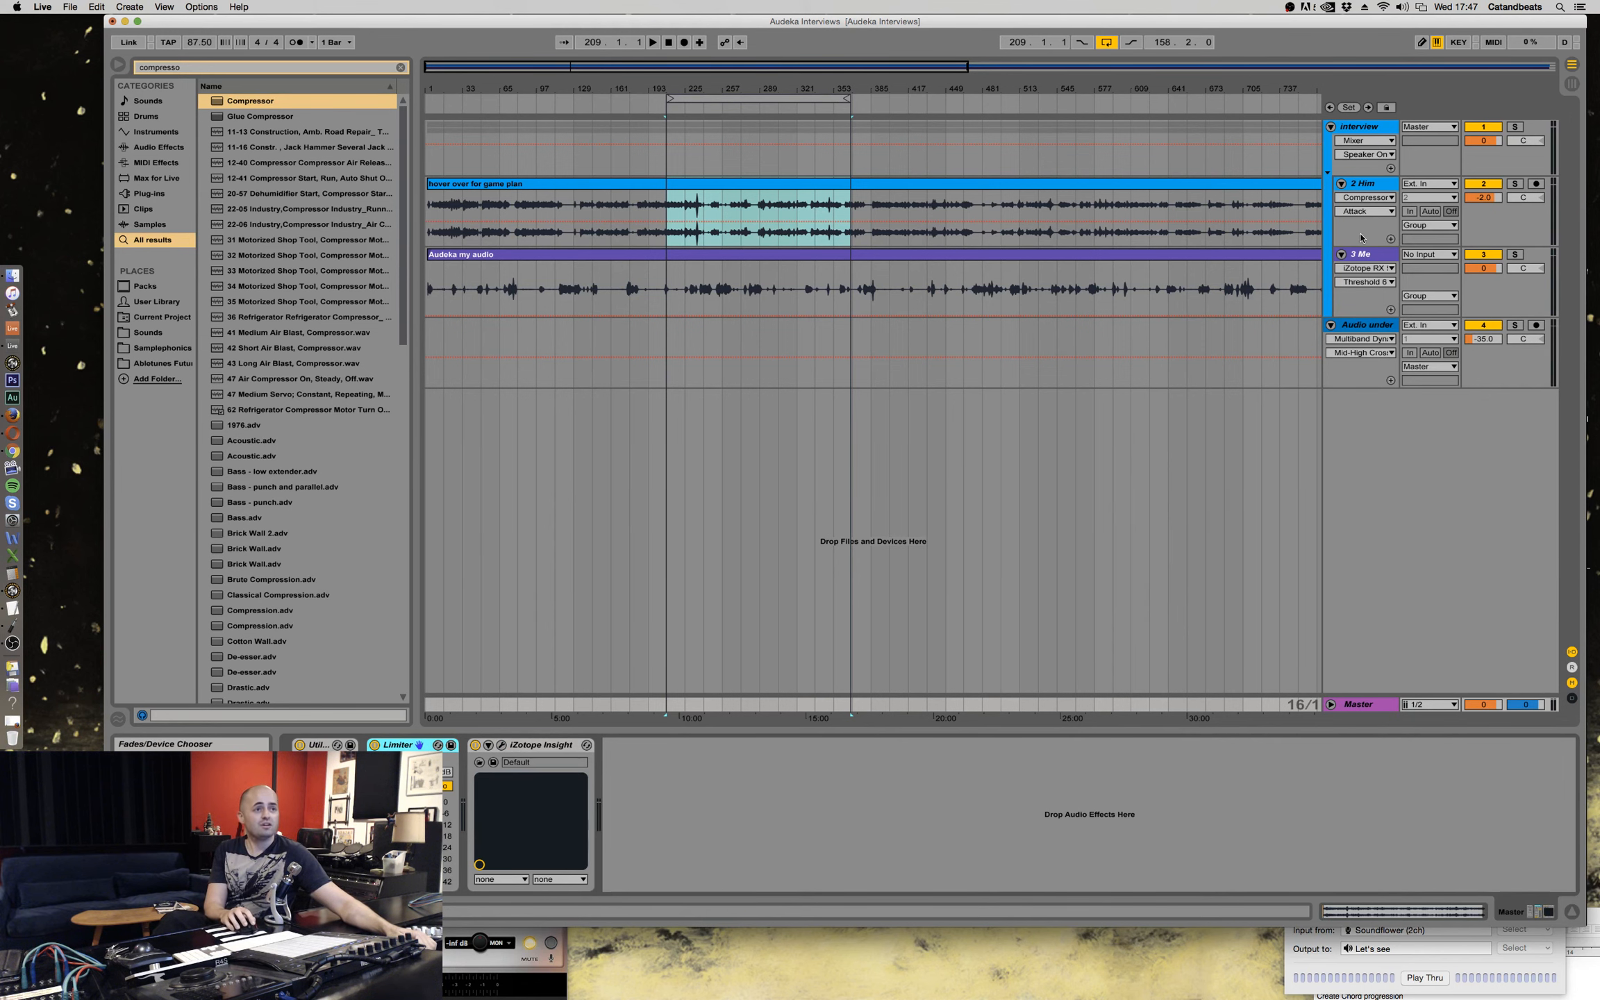
Fold and unfold the interview group, and show the Audio underneath track's devices.
{"action": "left_click", "coordinate": [1332, 127]}
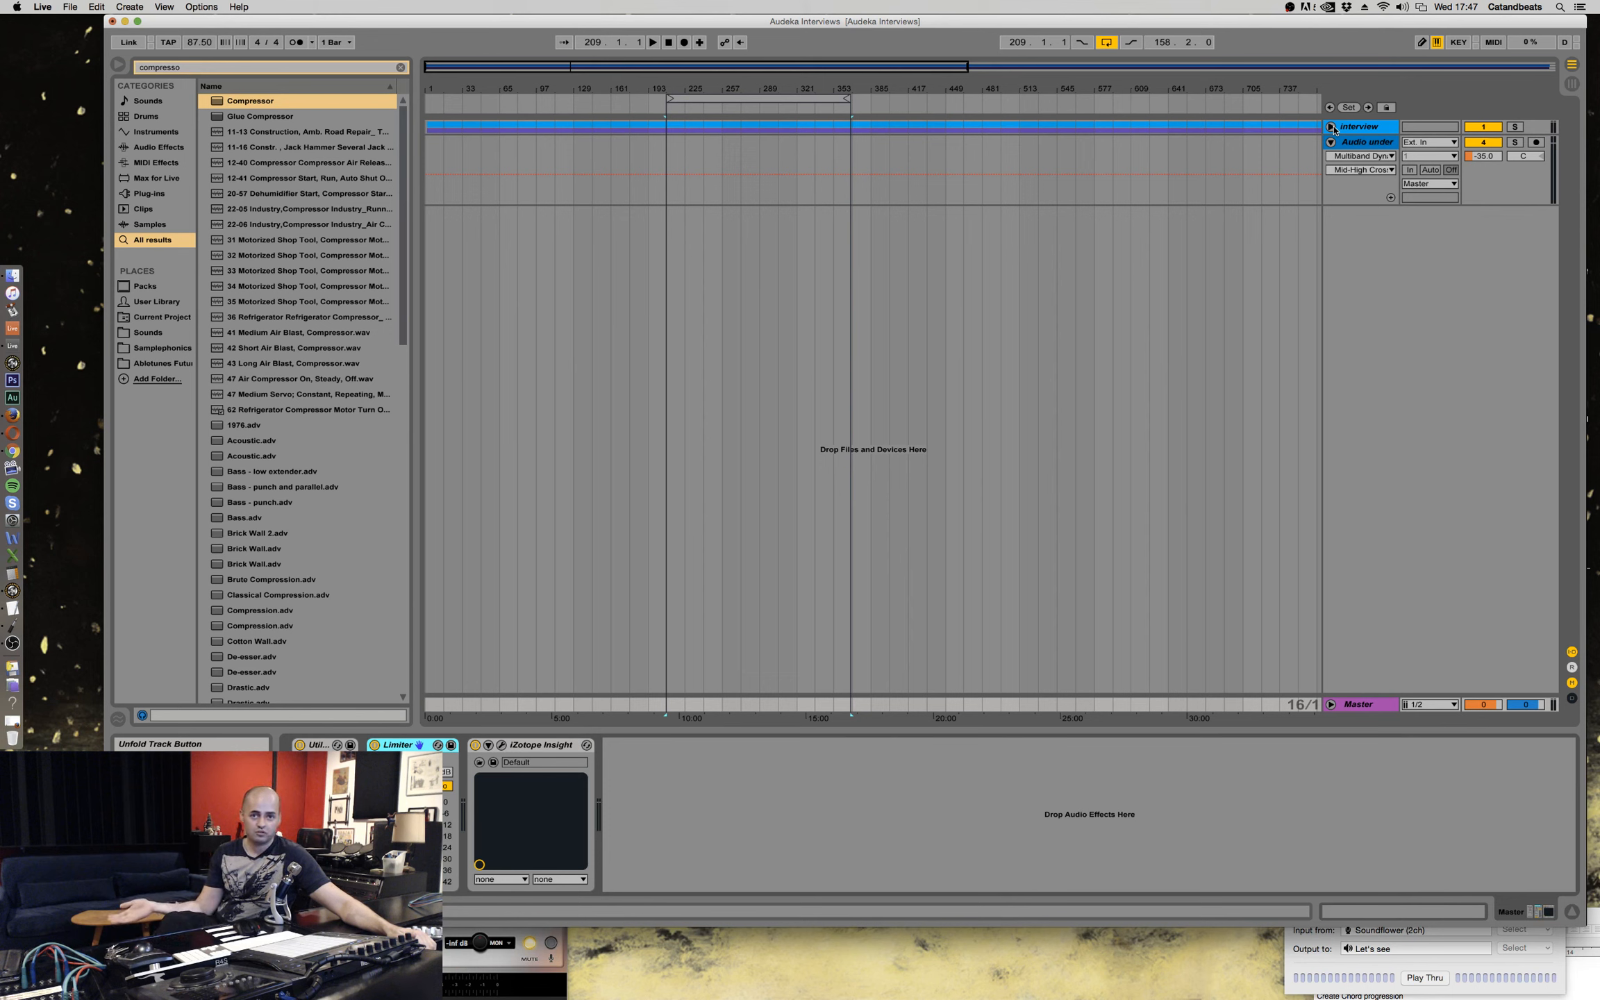
{"action": "left_click", "coordinate": [1332, 127]}
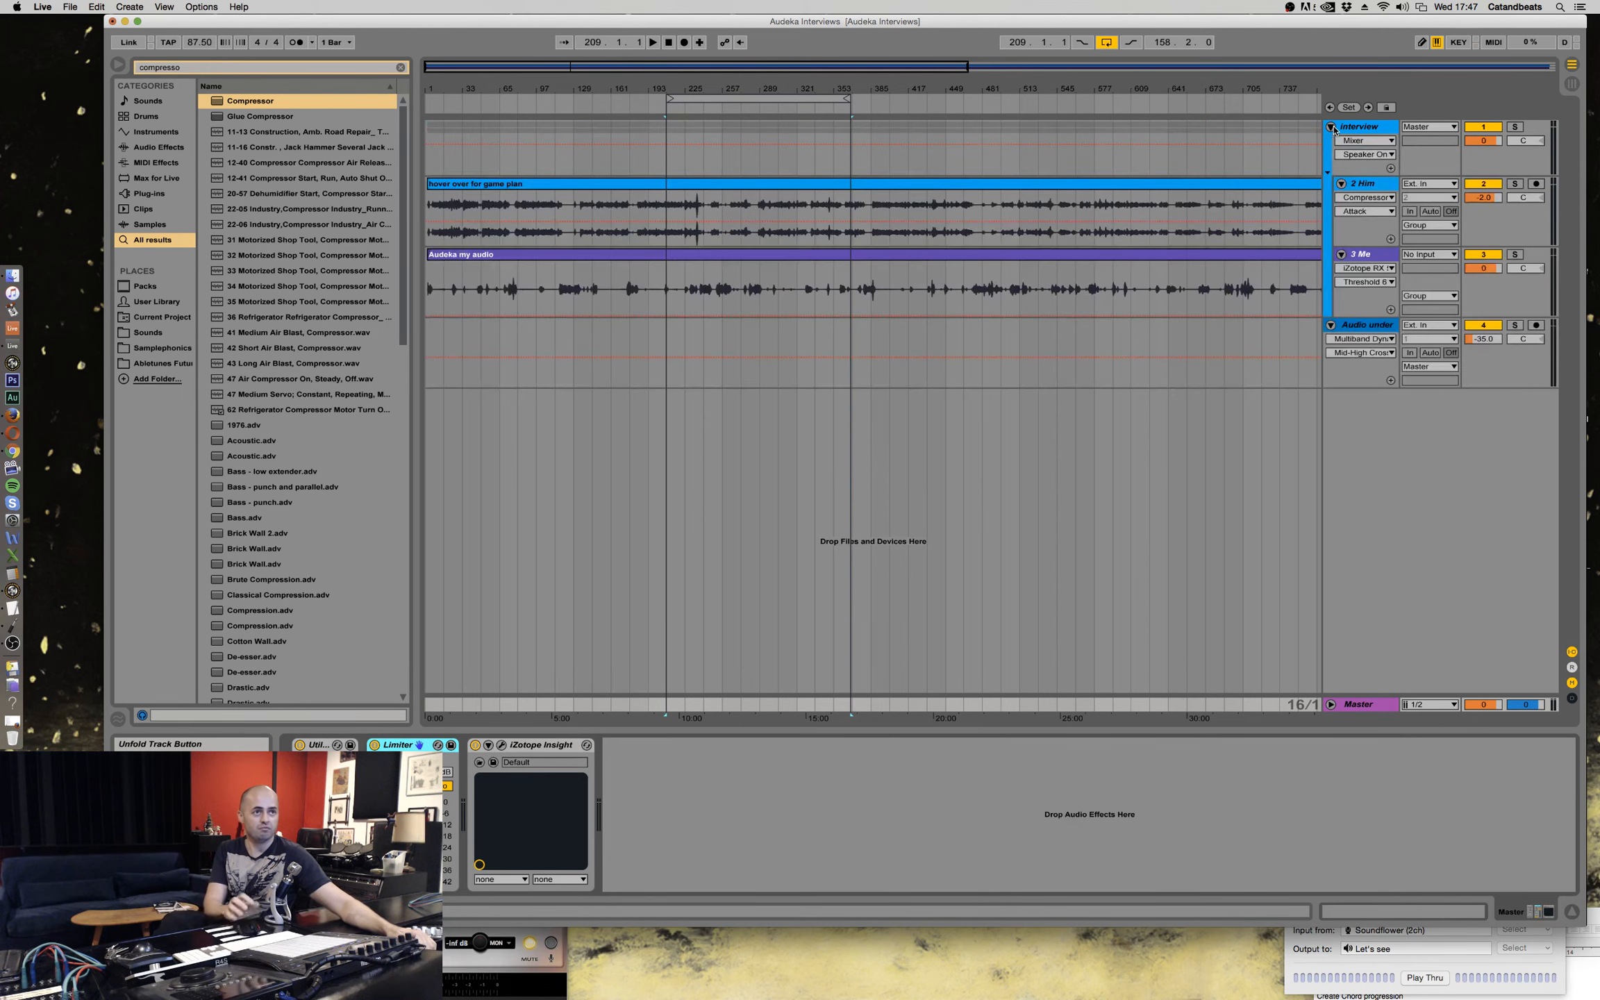
{"action": "left_click", "coordinate": [1360, 325]}
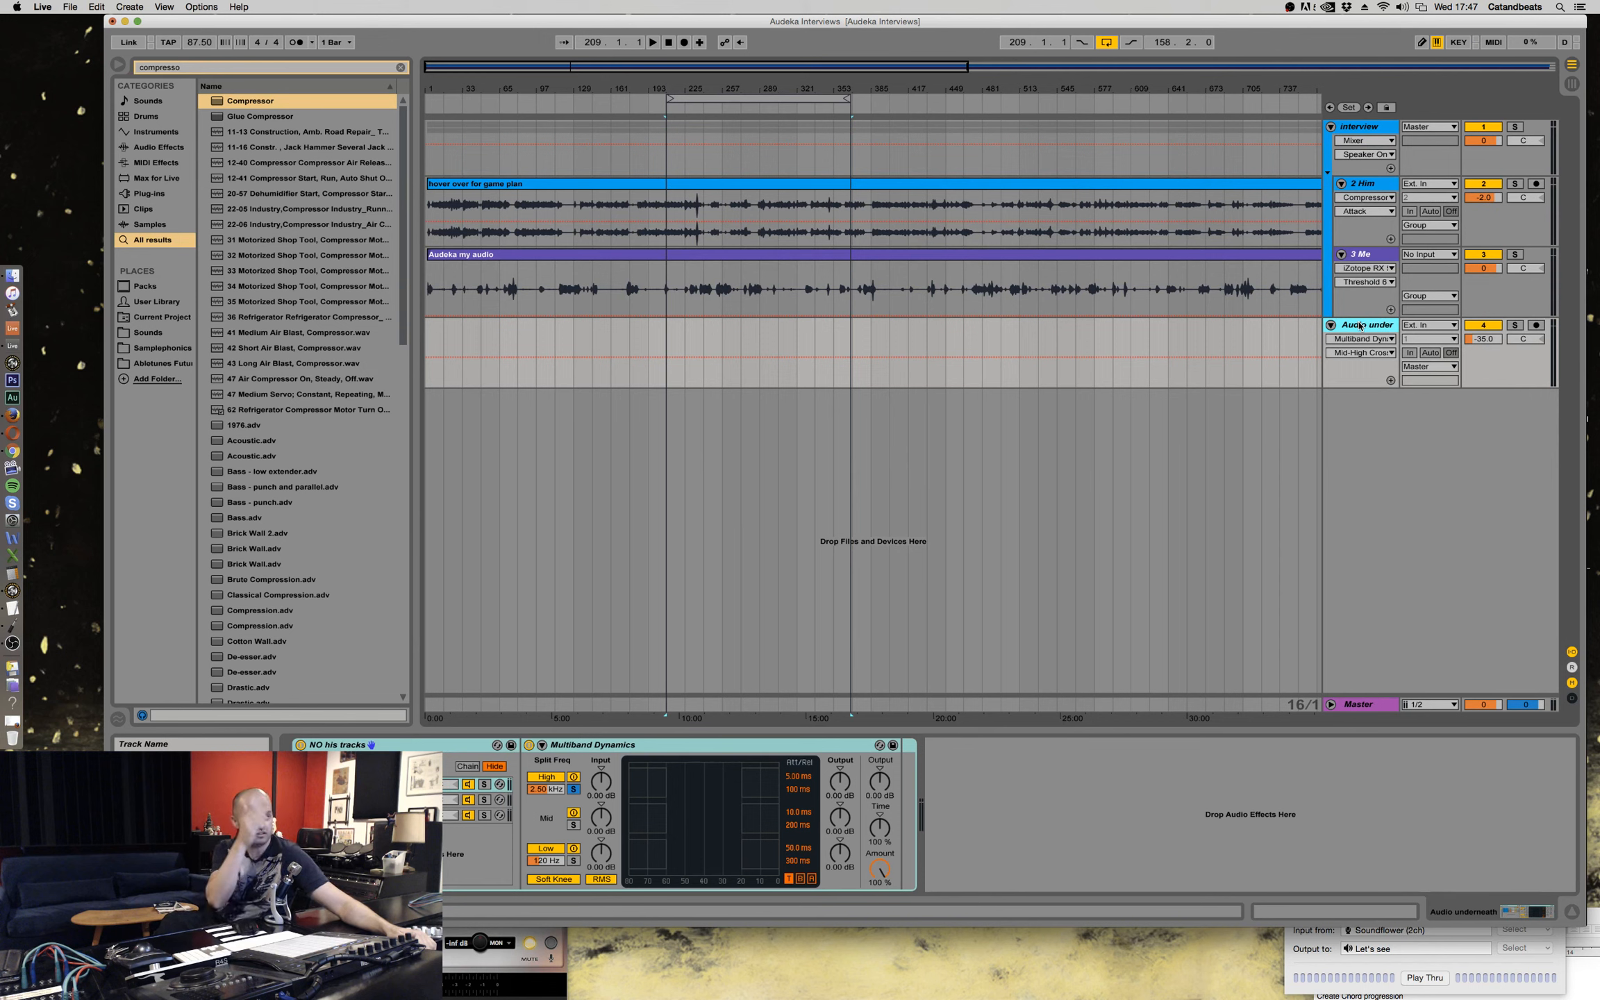
Turn off the Correctiv EQ, Neutron, iZotope RX 5, EQ Eight and Compressor on the 2 Him track.
{"action": "left_click", "coordinate": [1361, 203]}
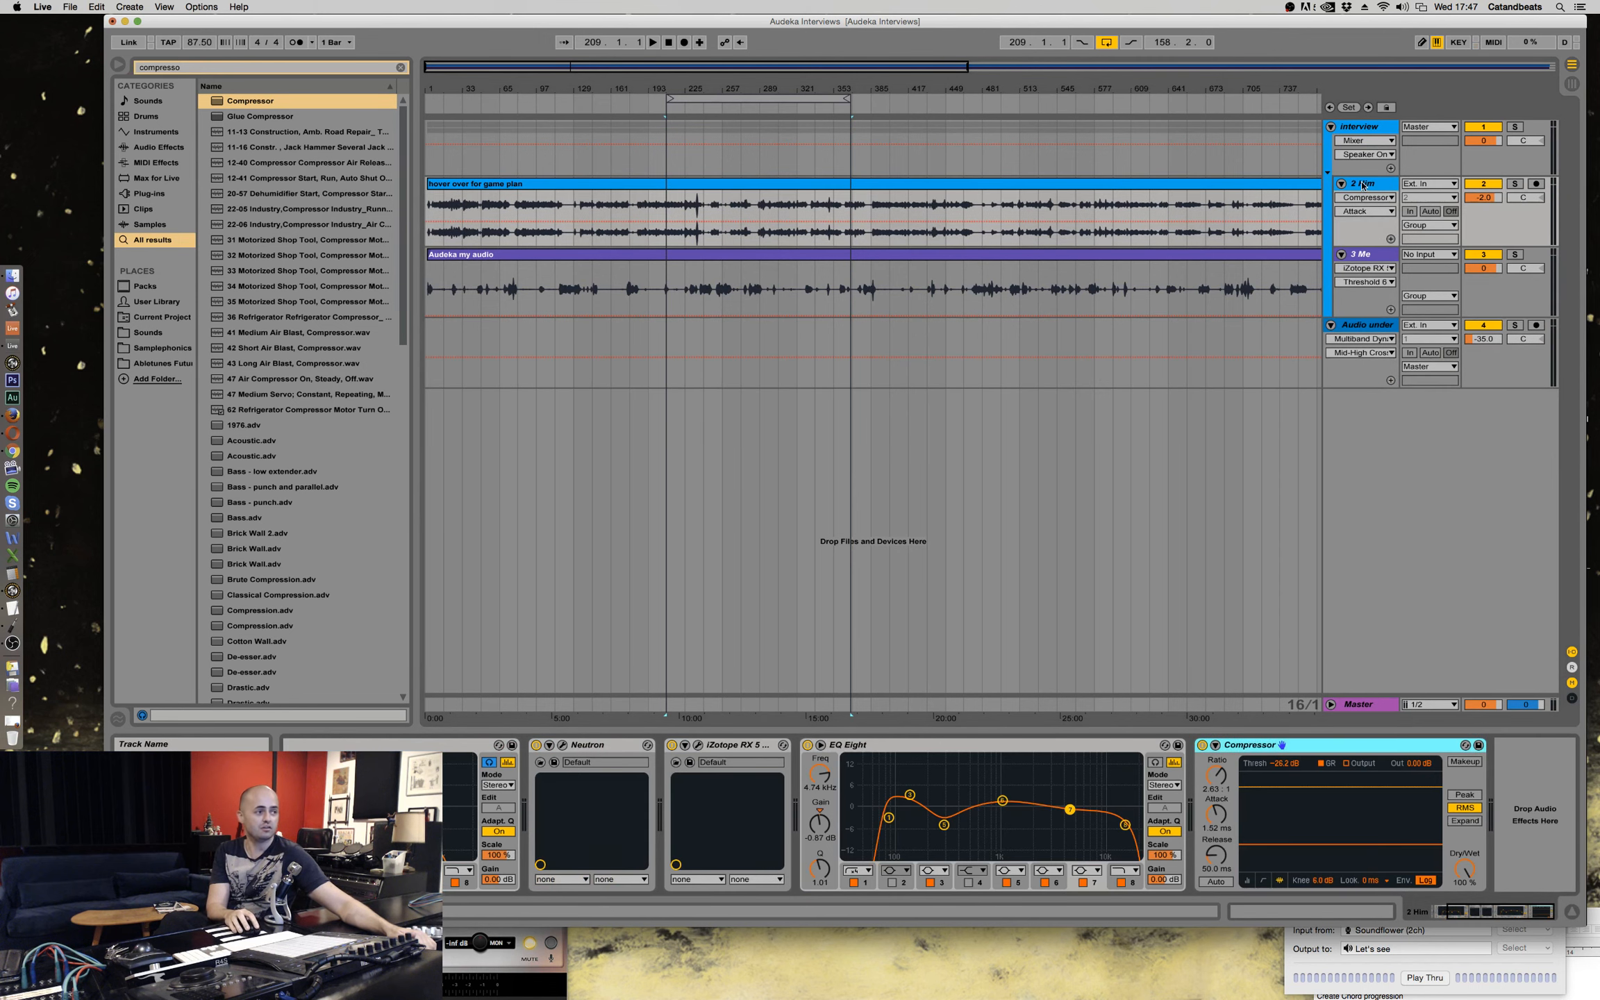
{"action": "left_click_drag", "start_coordinate": [1497, 912], "coordinate": [1474, 912]}
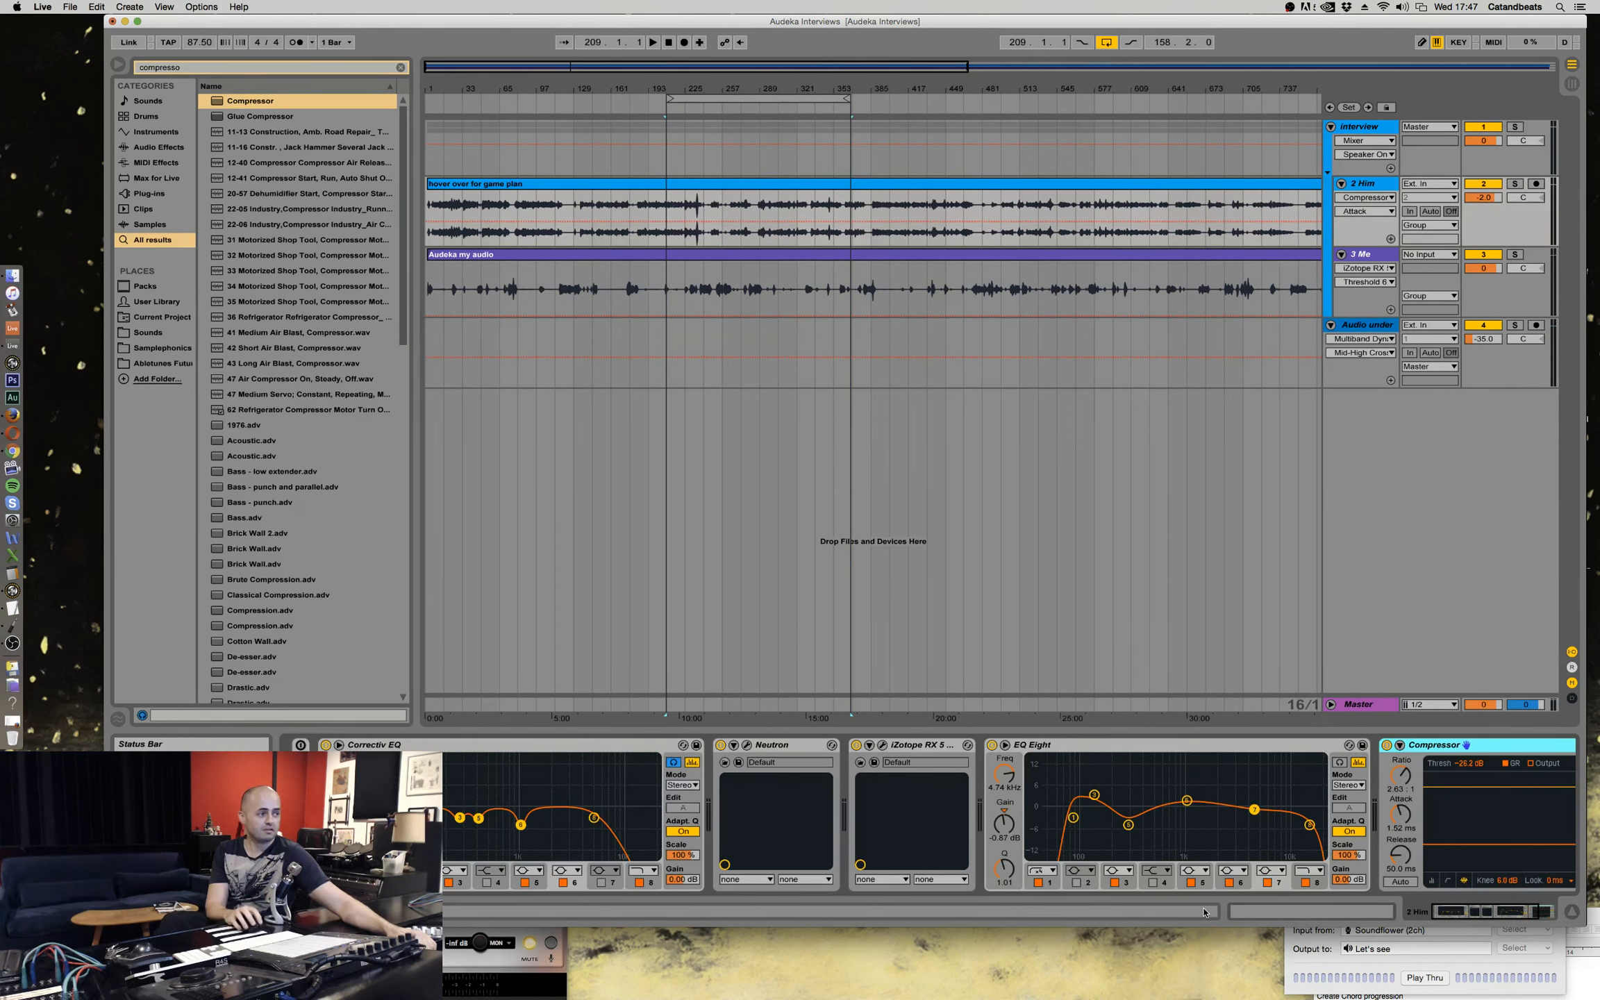
{"action": "double_click", "coordinate": [325, 746]}
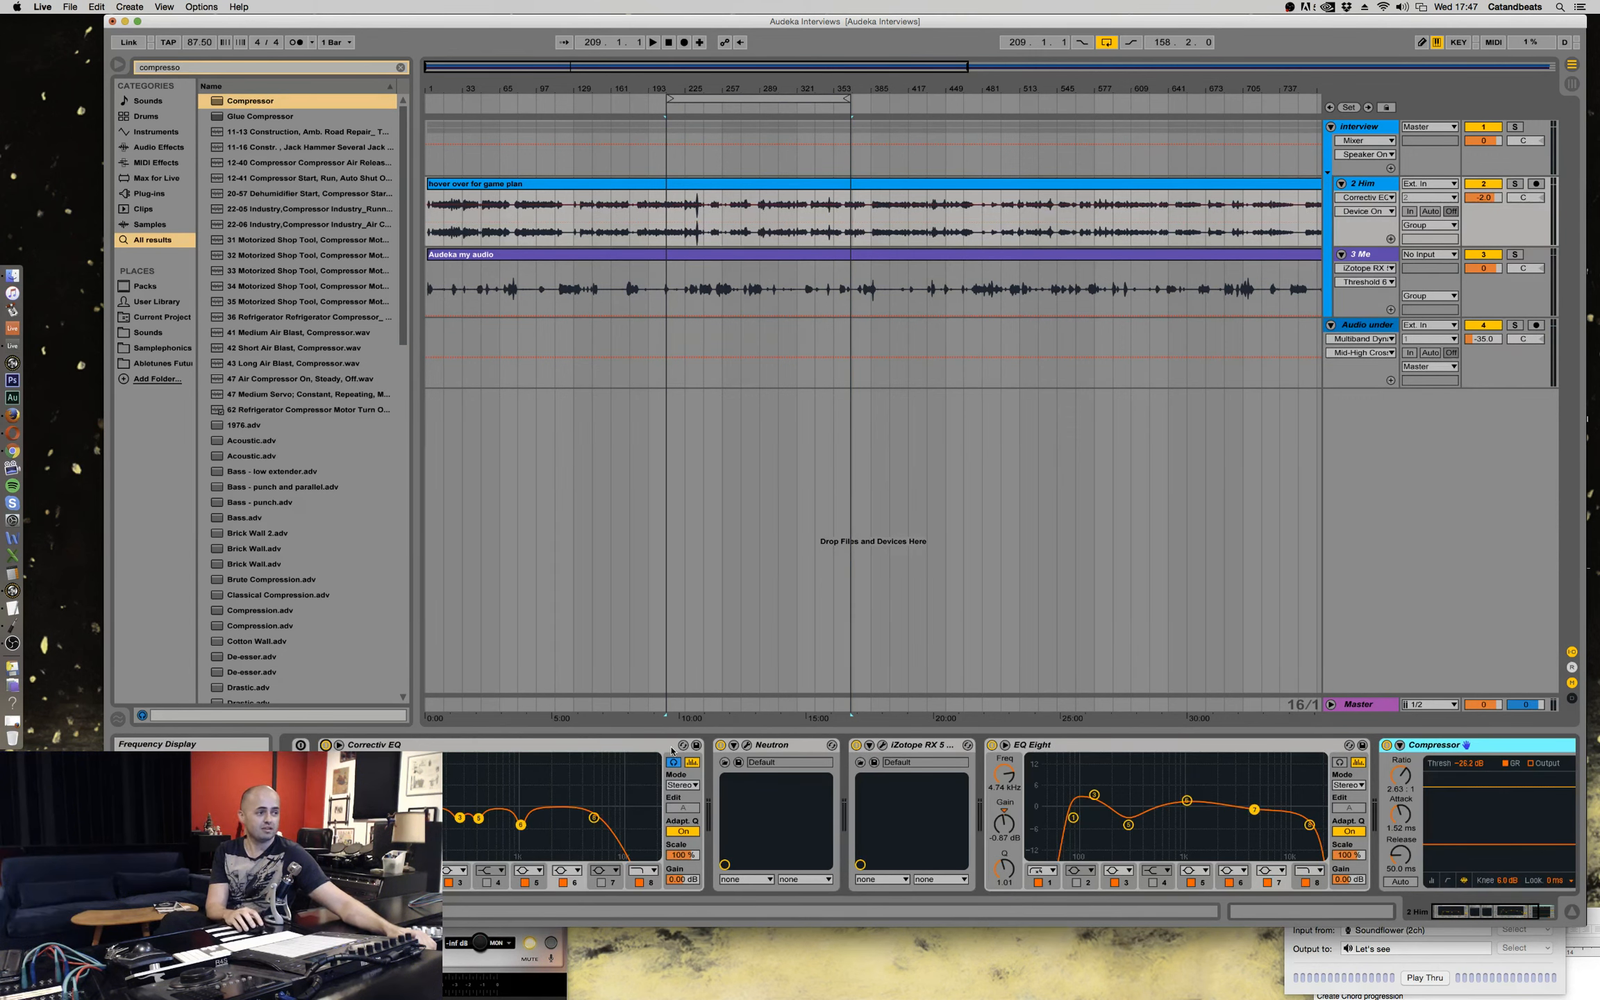
{"action": "left_click", "coordinate": [326, 745]}
{"action": "left_click", "coordinate": [720, 744]}
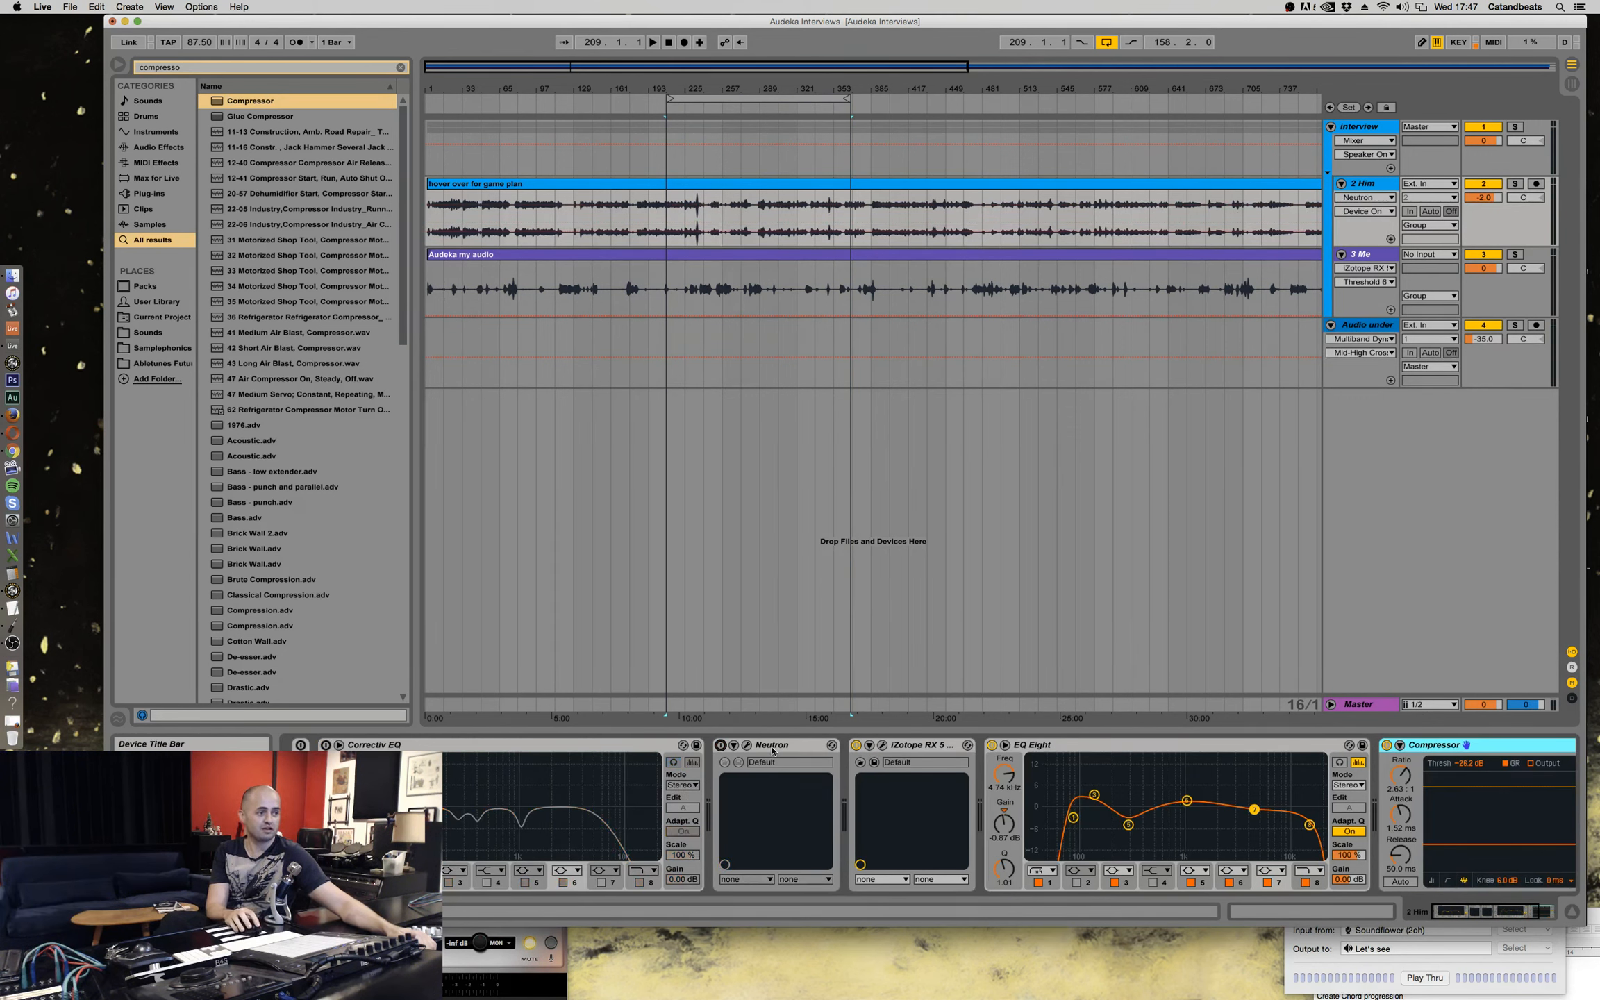
{"action": "left_click", "coordinate": [856, 745]}
{"action": "left_click", "coordinate": [992, 745]}
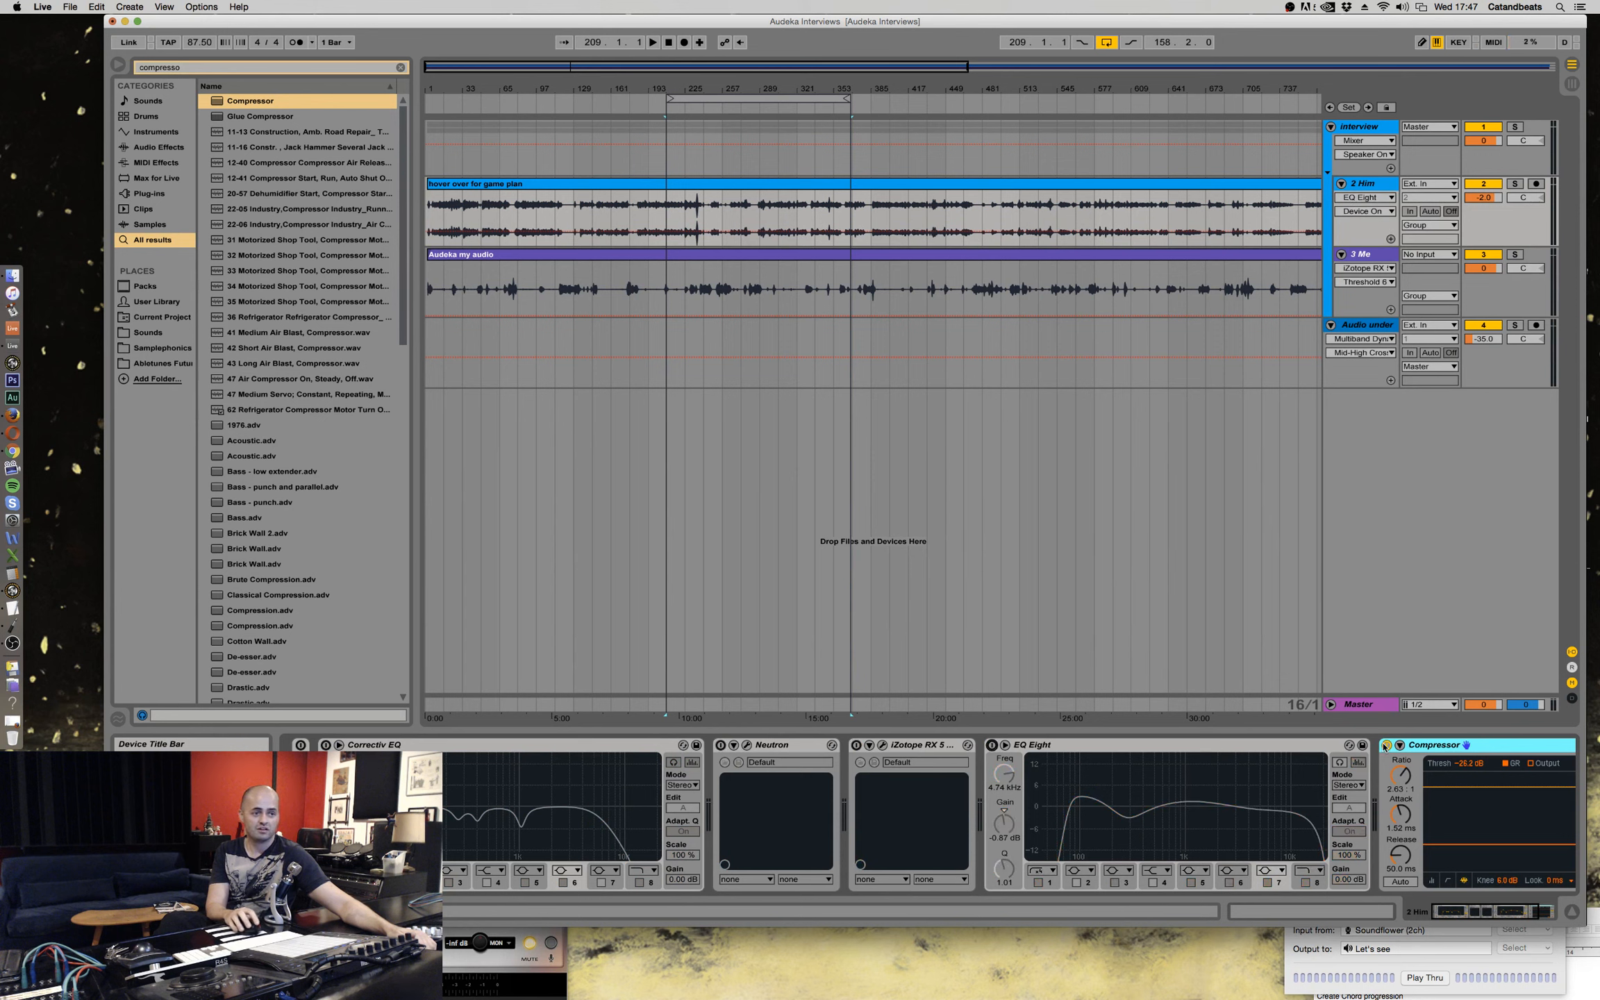
{"action": "left_click", "coordinate": [1387, 745]}
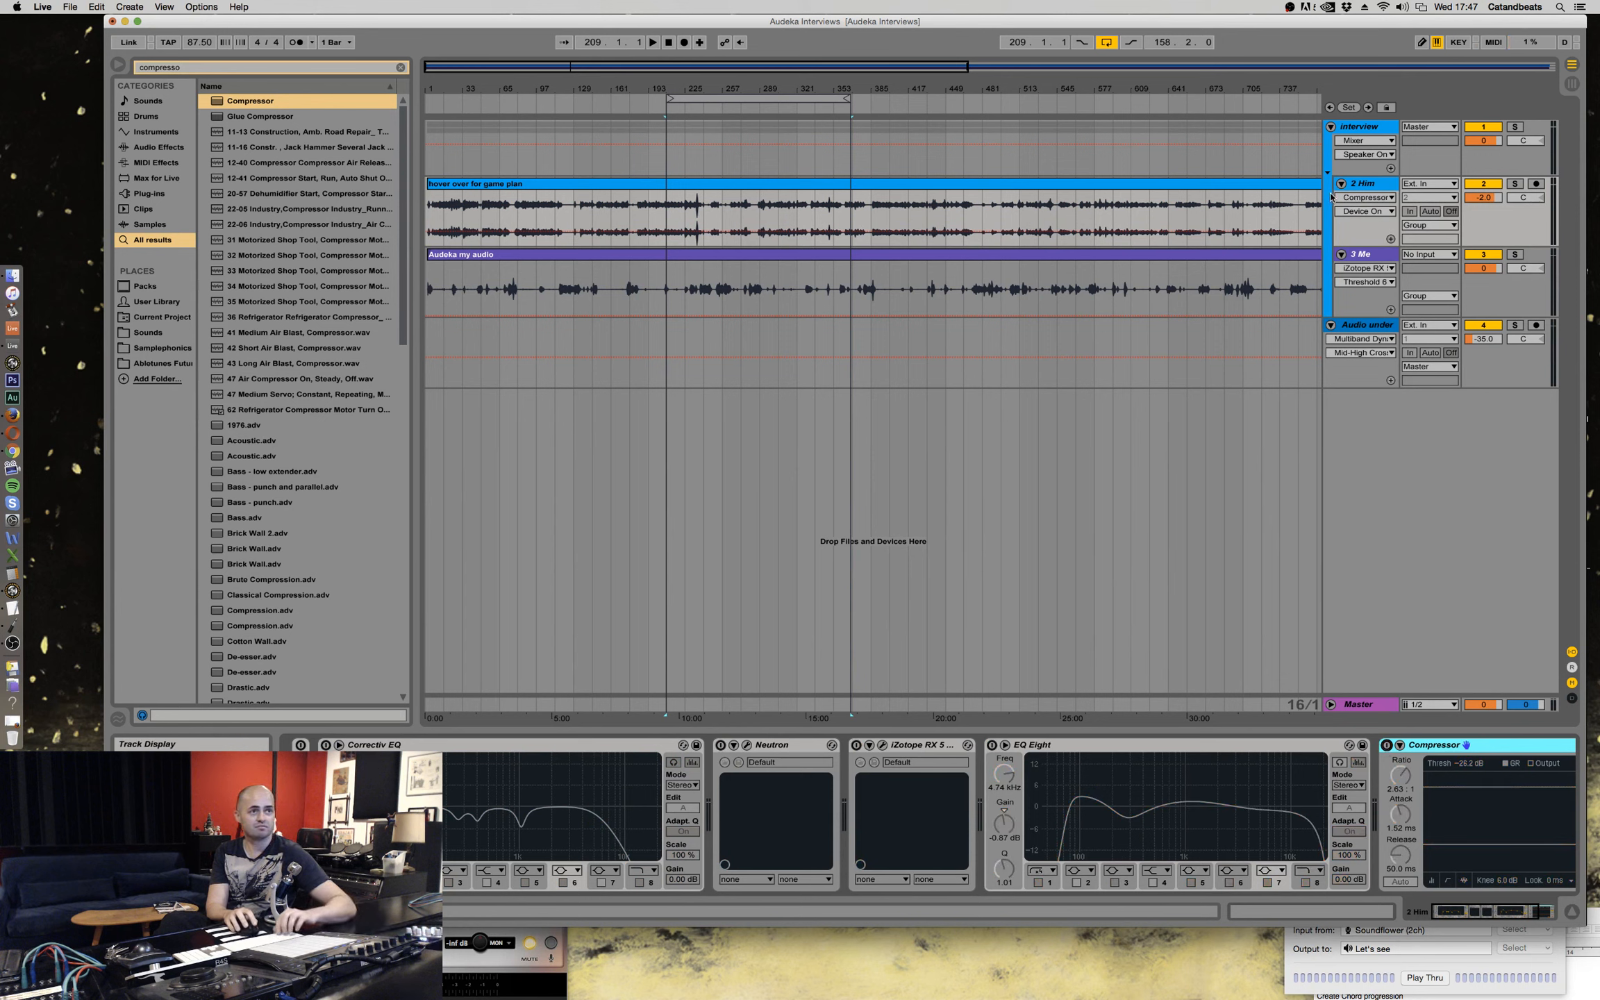
Turn off the Audio Effect Rack, Gate, both EQ Eights, Neutron and iZotope RX 5 on the 3 Me track.
{"action": "left_click", "coordinate": [1363, 255]}
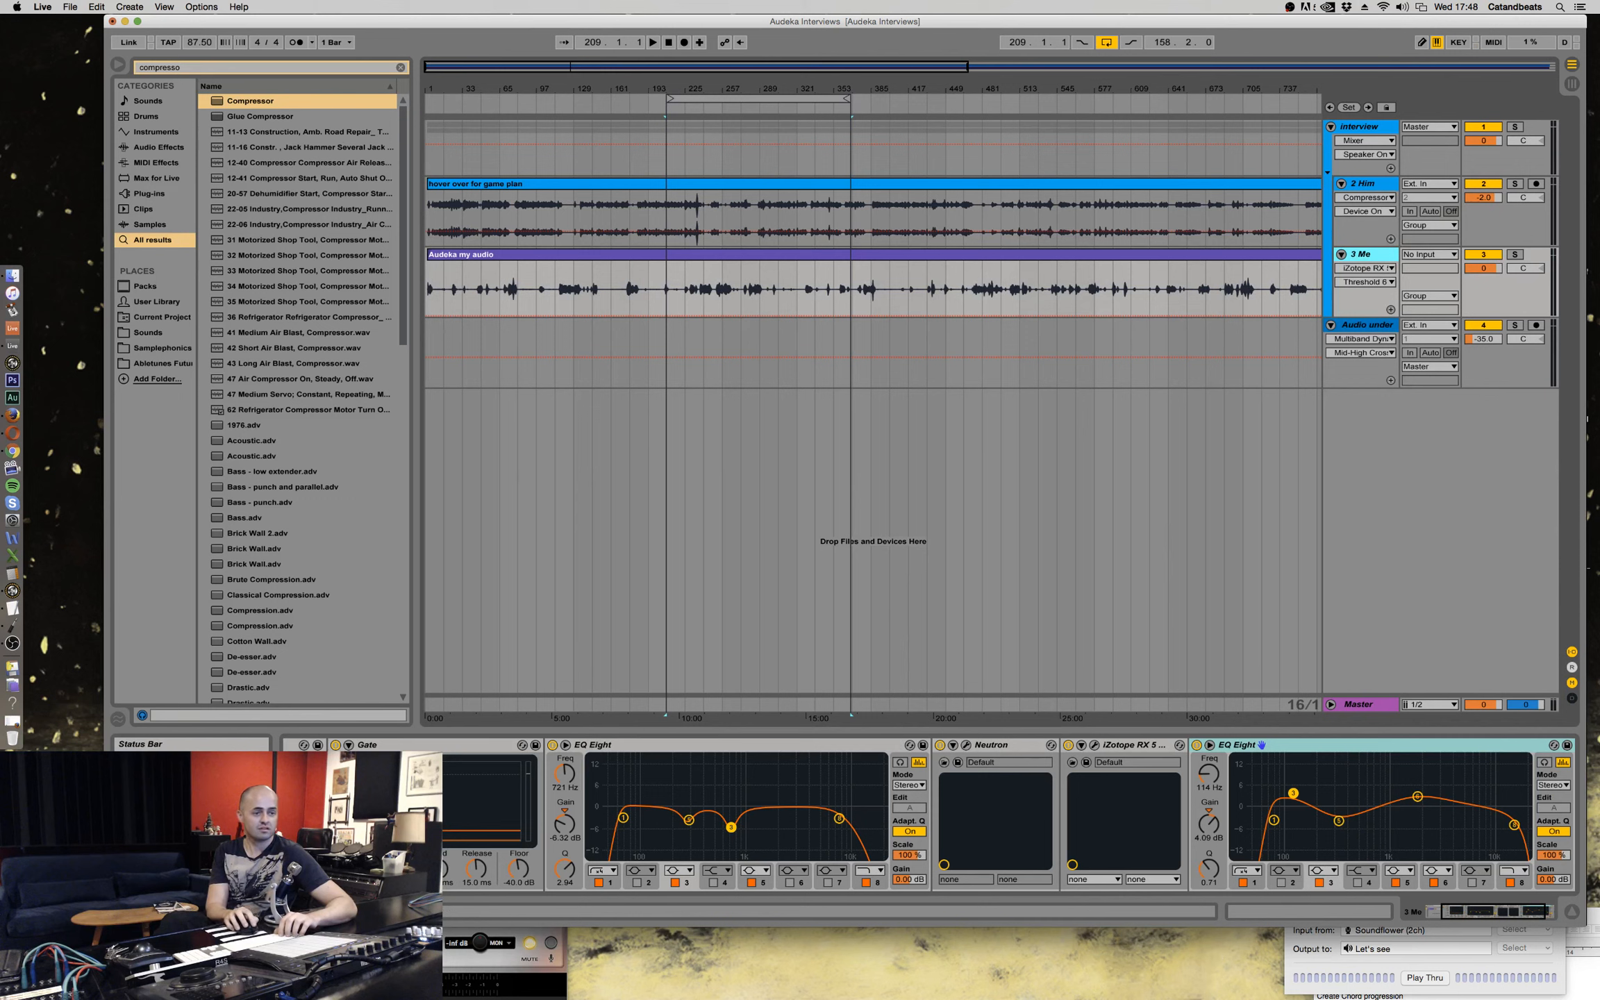
{"action": "left_click_drag", "start_coordinate": [1507, 914], "coordinate": [1482, 911]}
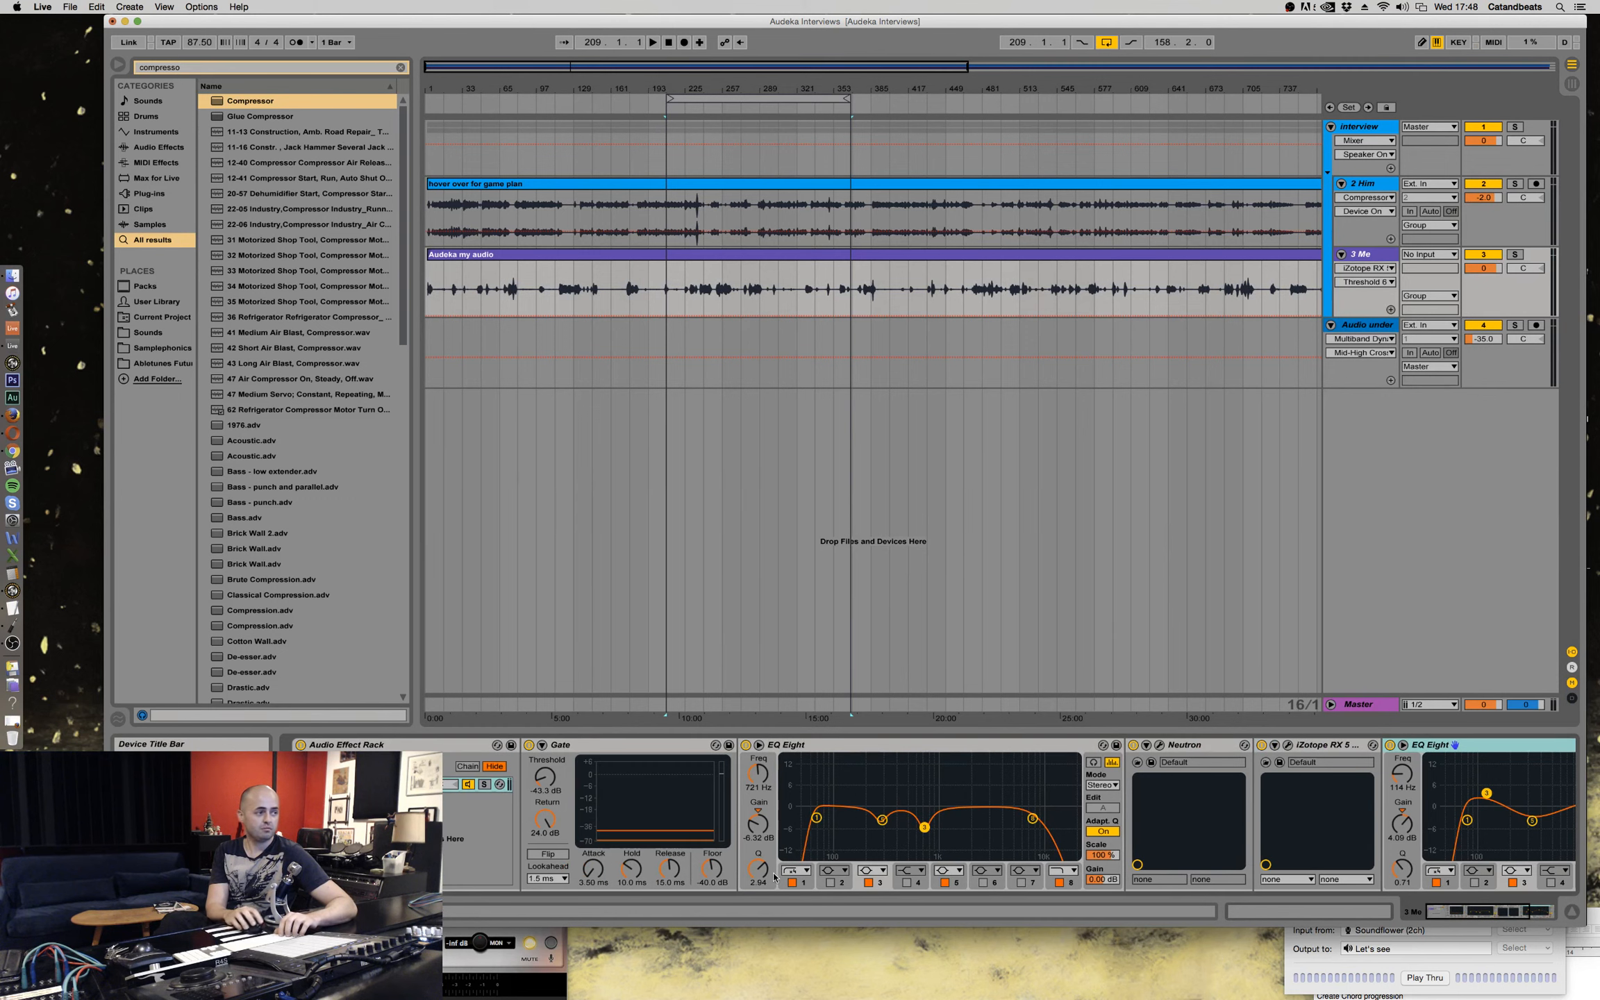
{"action": "left_click", "coordinate": [303, 745]}
Play the loop from bar 209 to hear both interview voices with their devices bypassed.
{"action": "key", "text": "space"}
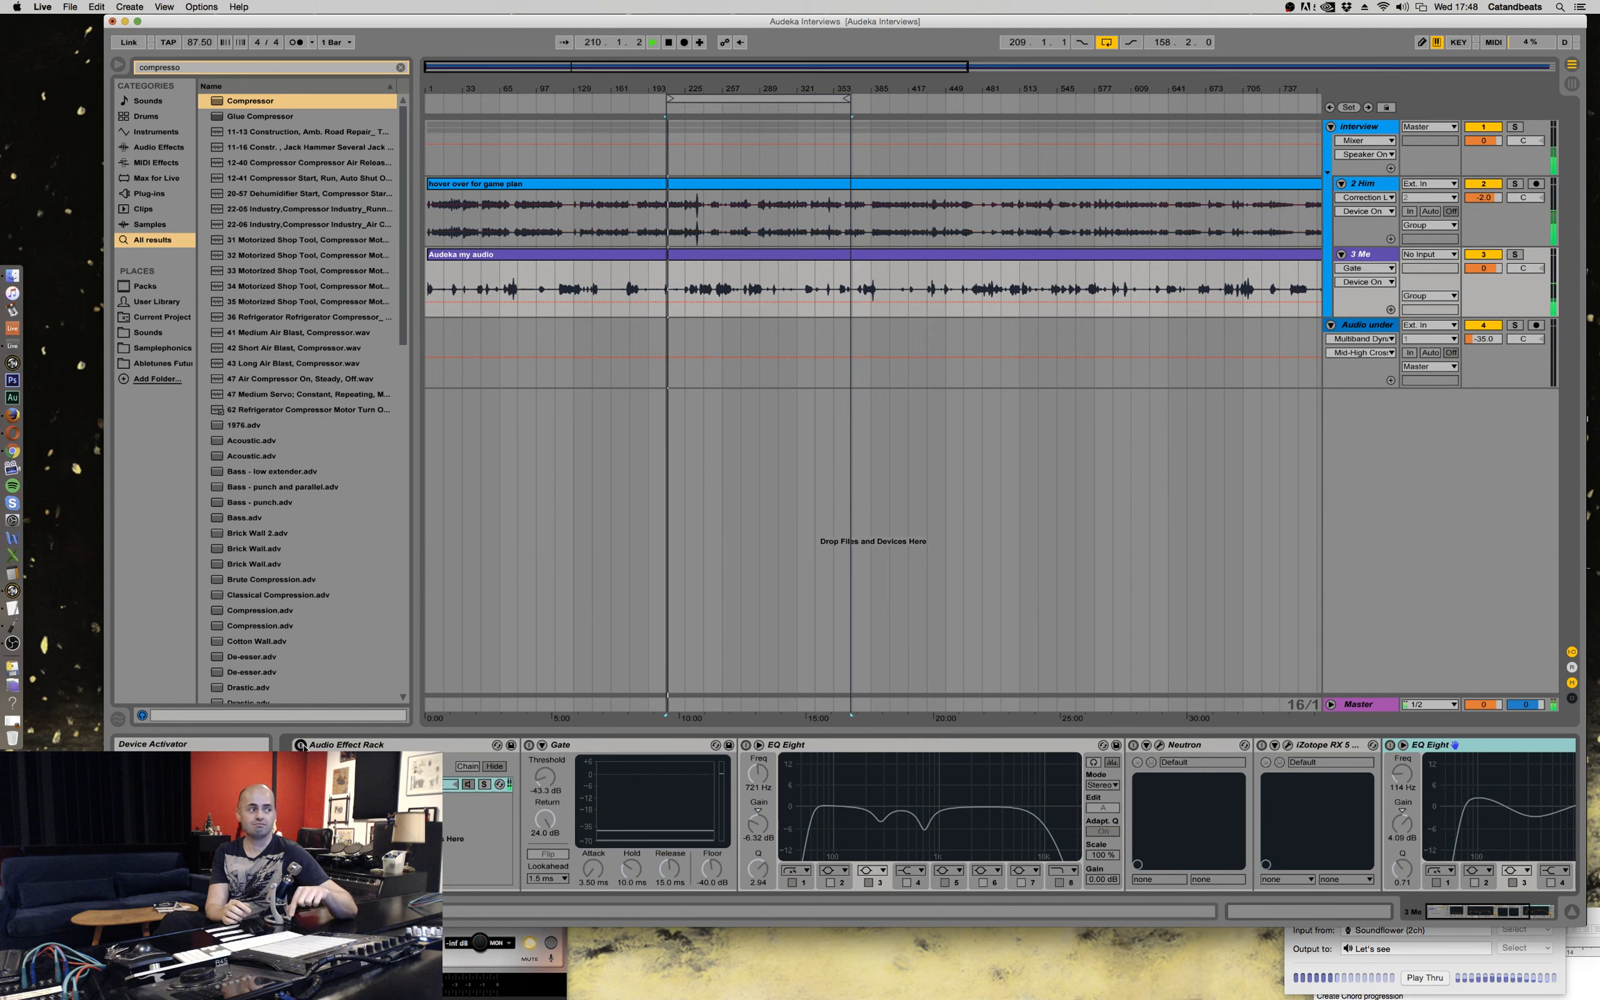
{"action": "left_click", "coordinate": [337, 747]}
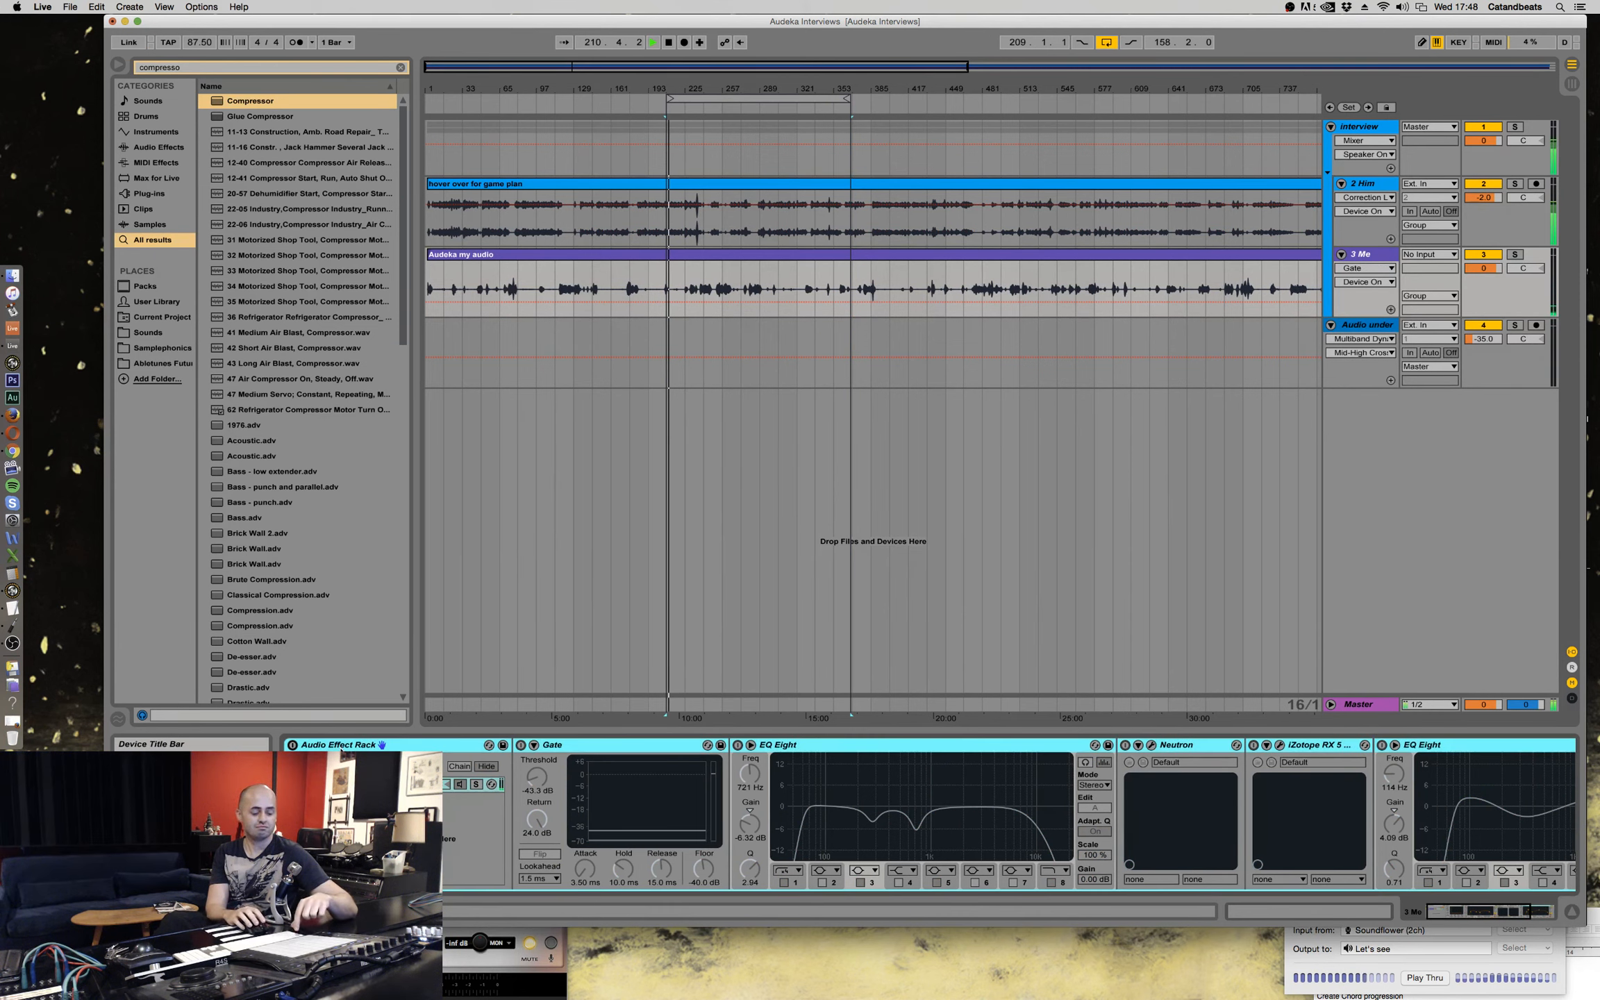
{"action": "left_click", "coordinate": [834, 355]}
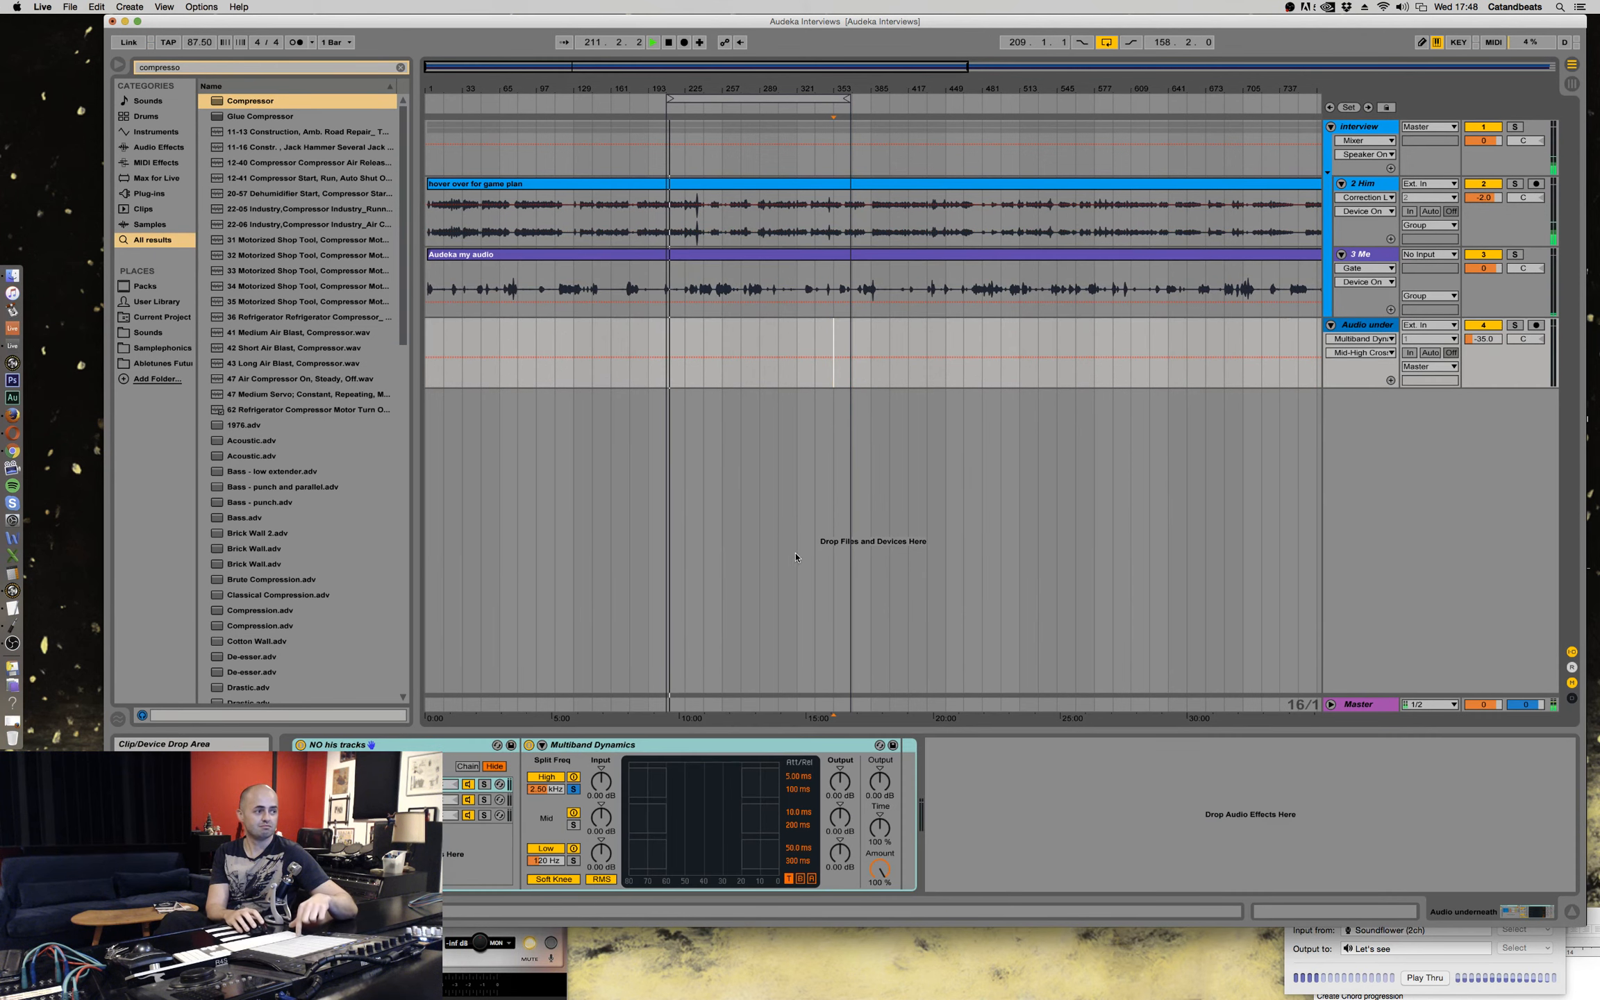
{"action": "left_click", "coordinate": [741, 566]}
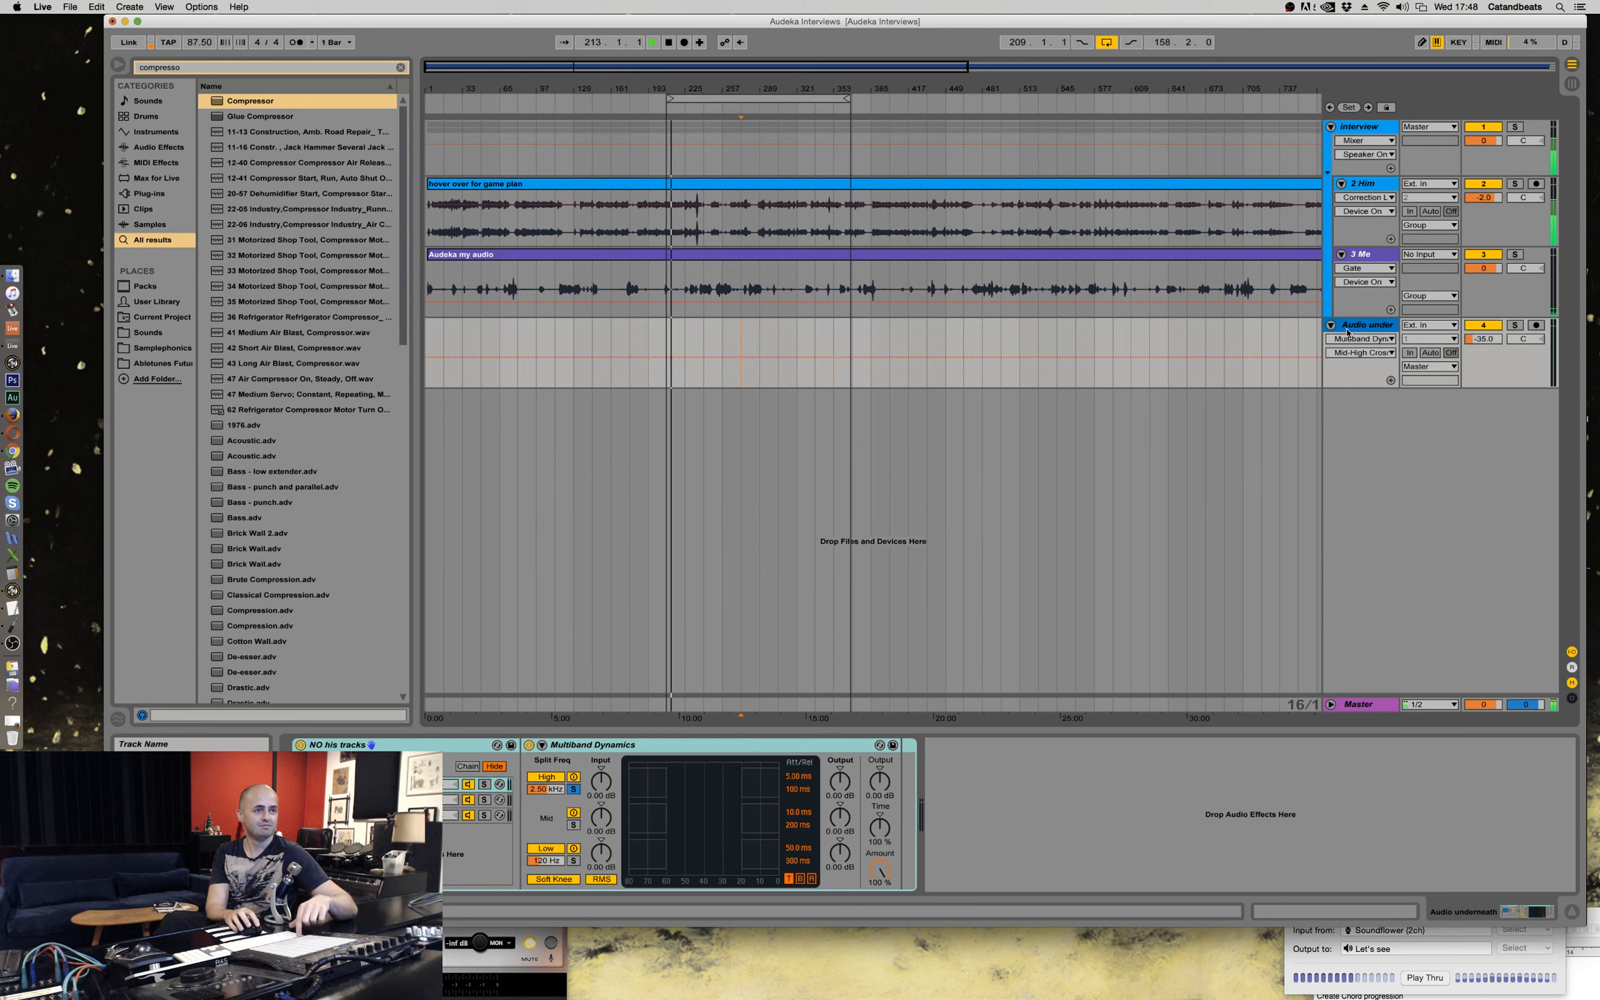
{"action": "left_click", "coordinate": [1372, 262]}
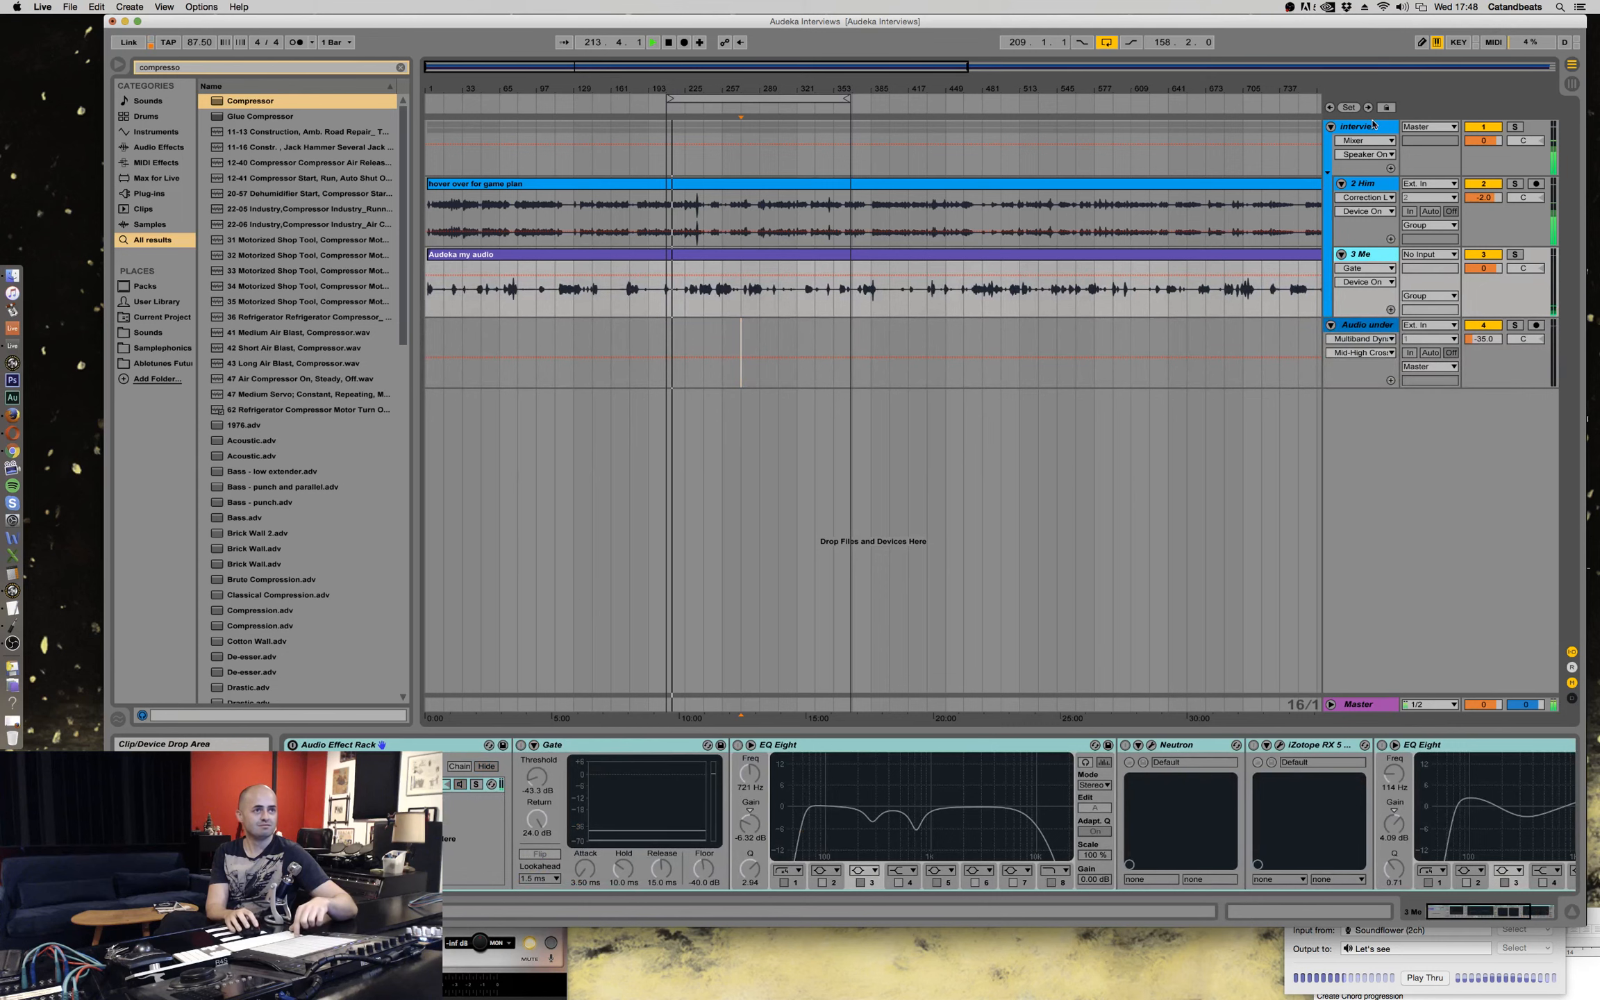
Turn on the Audio Effect Racks on the 2 Him and 3 Me tracks during playback, and reselect the 2 Him track.
{"action": "left_click", "coordinate": [1366, 186]}
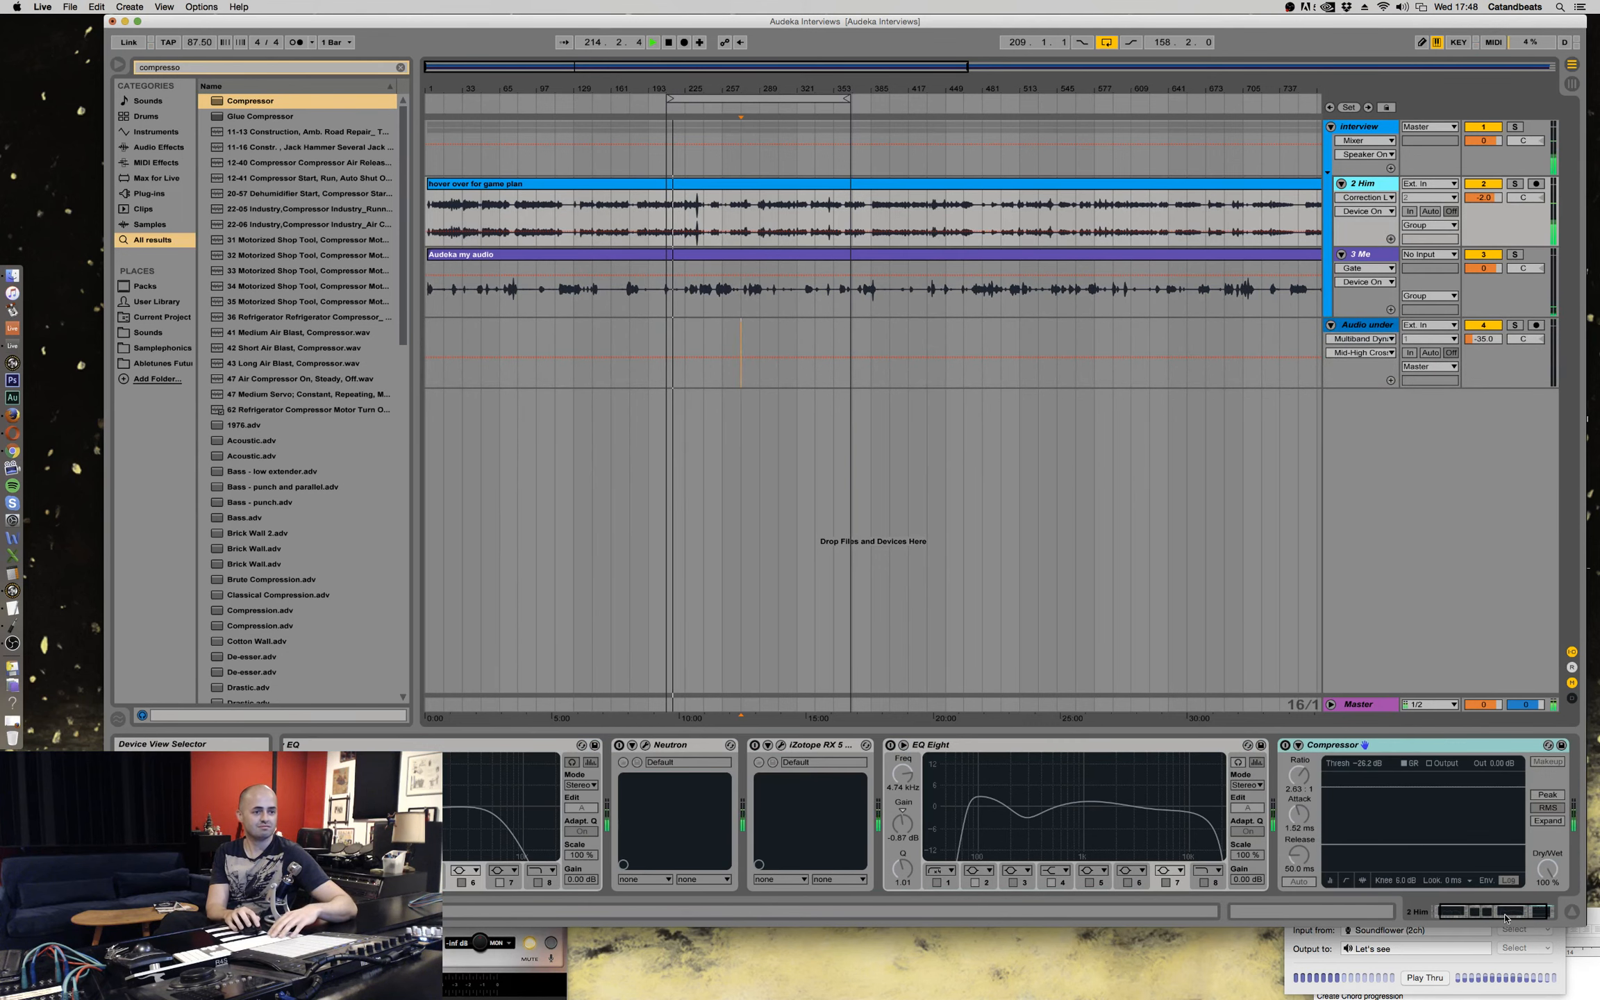
{"action": "left_click_drag", "start_coordinate": [1505, 919], "coordinate": [1485, 918]}
{"action": "left_click", "coordinate": [300, 777]}
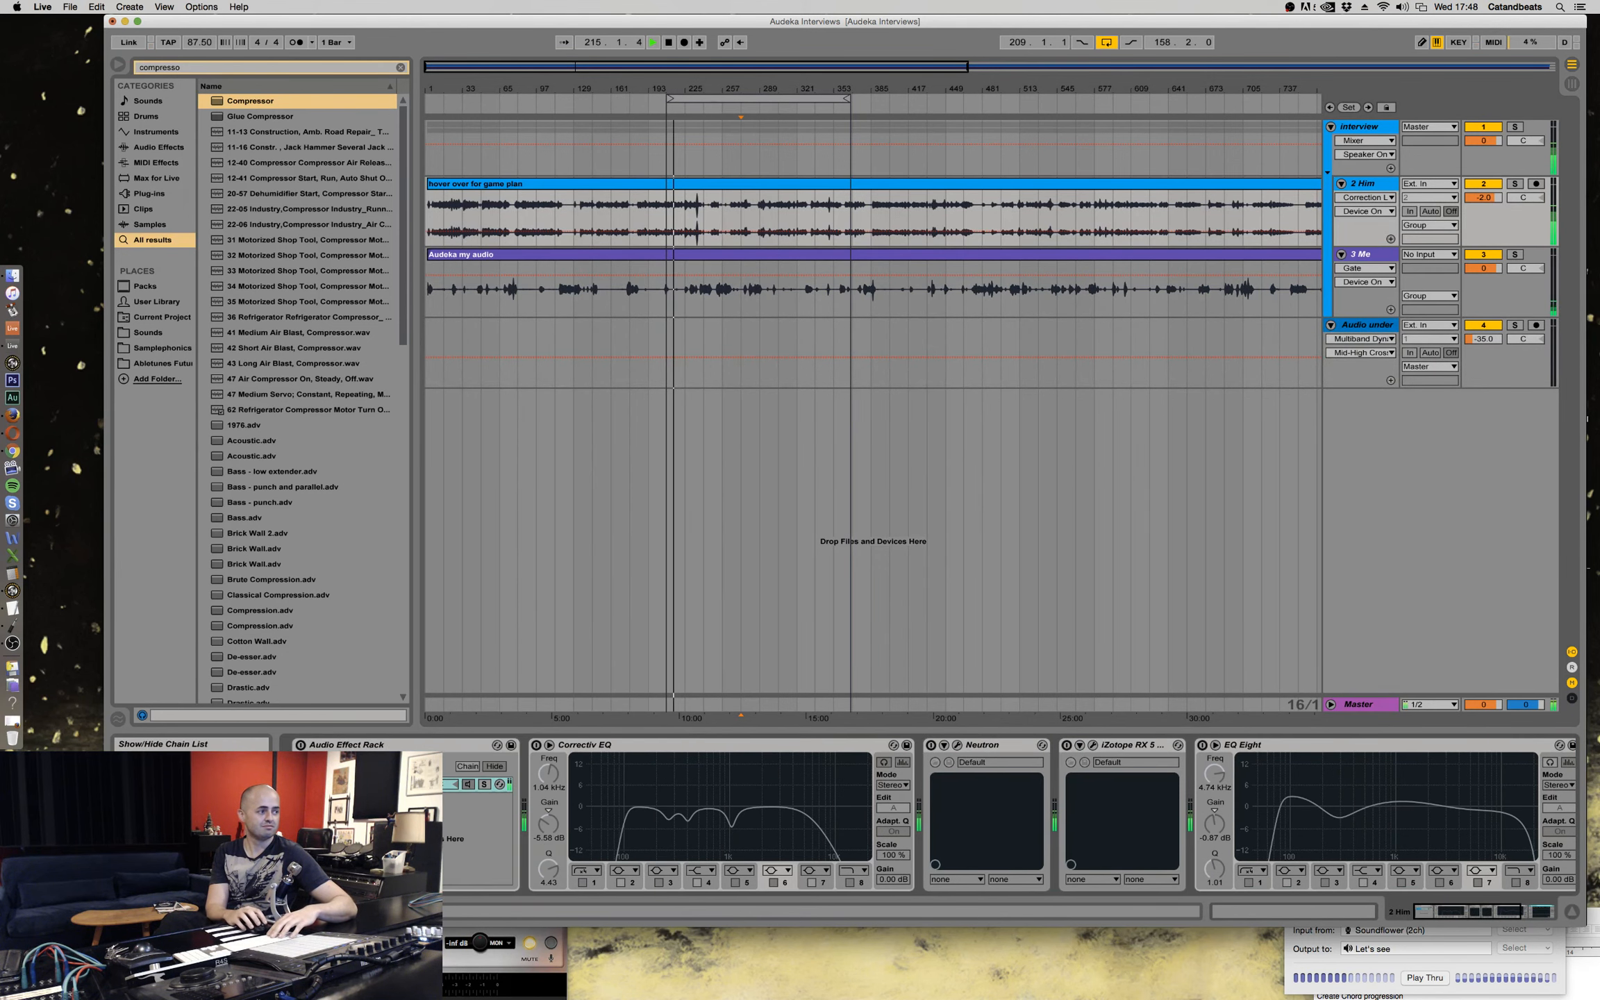
{"action": "left_click", "coordinate": [301, 746]}
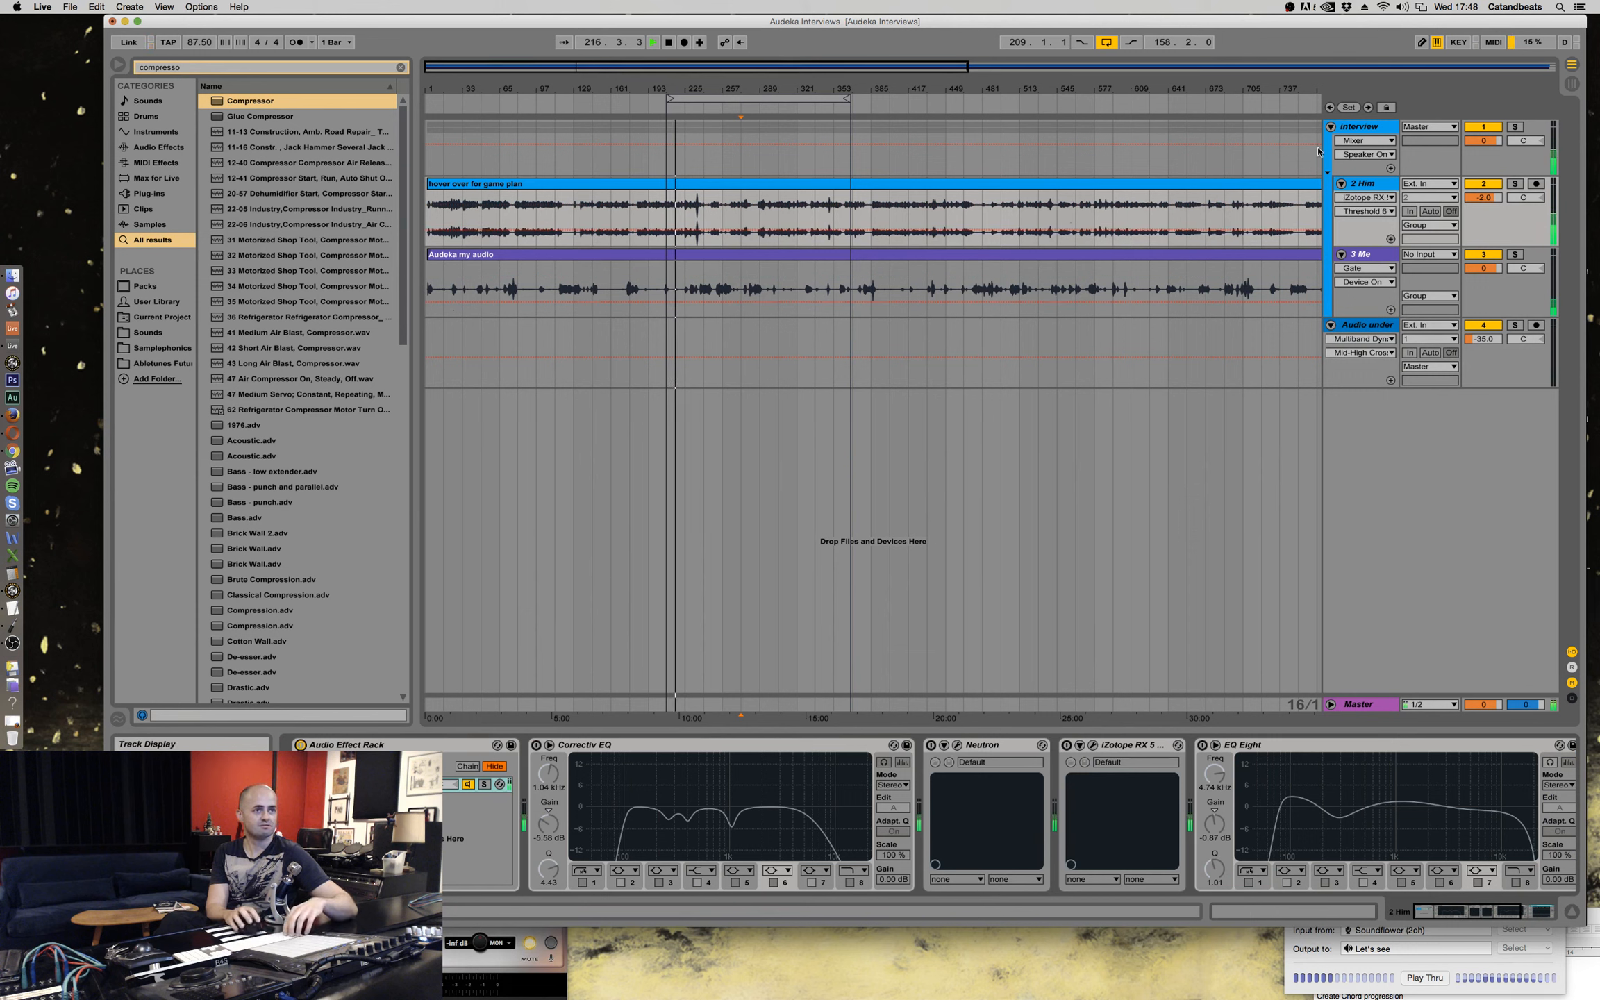
{"action": "left_click", "coordinate": [1361, 271]}
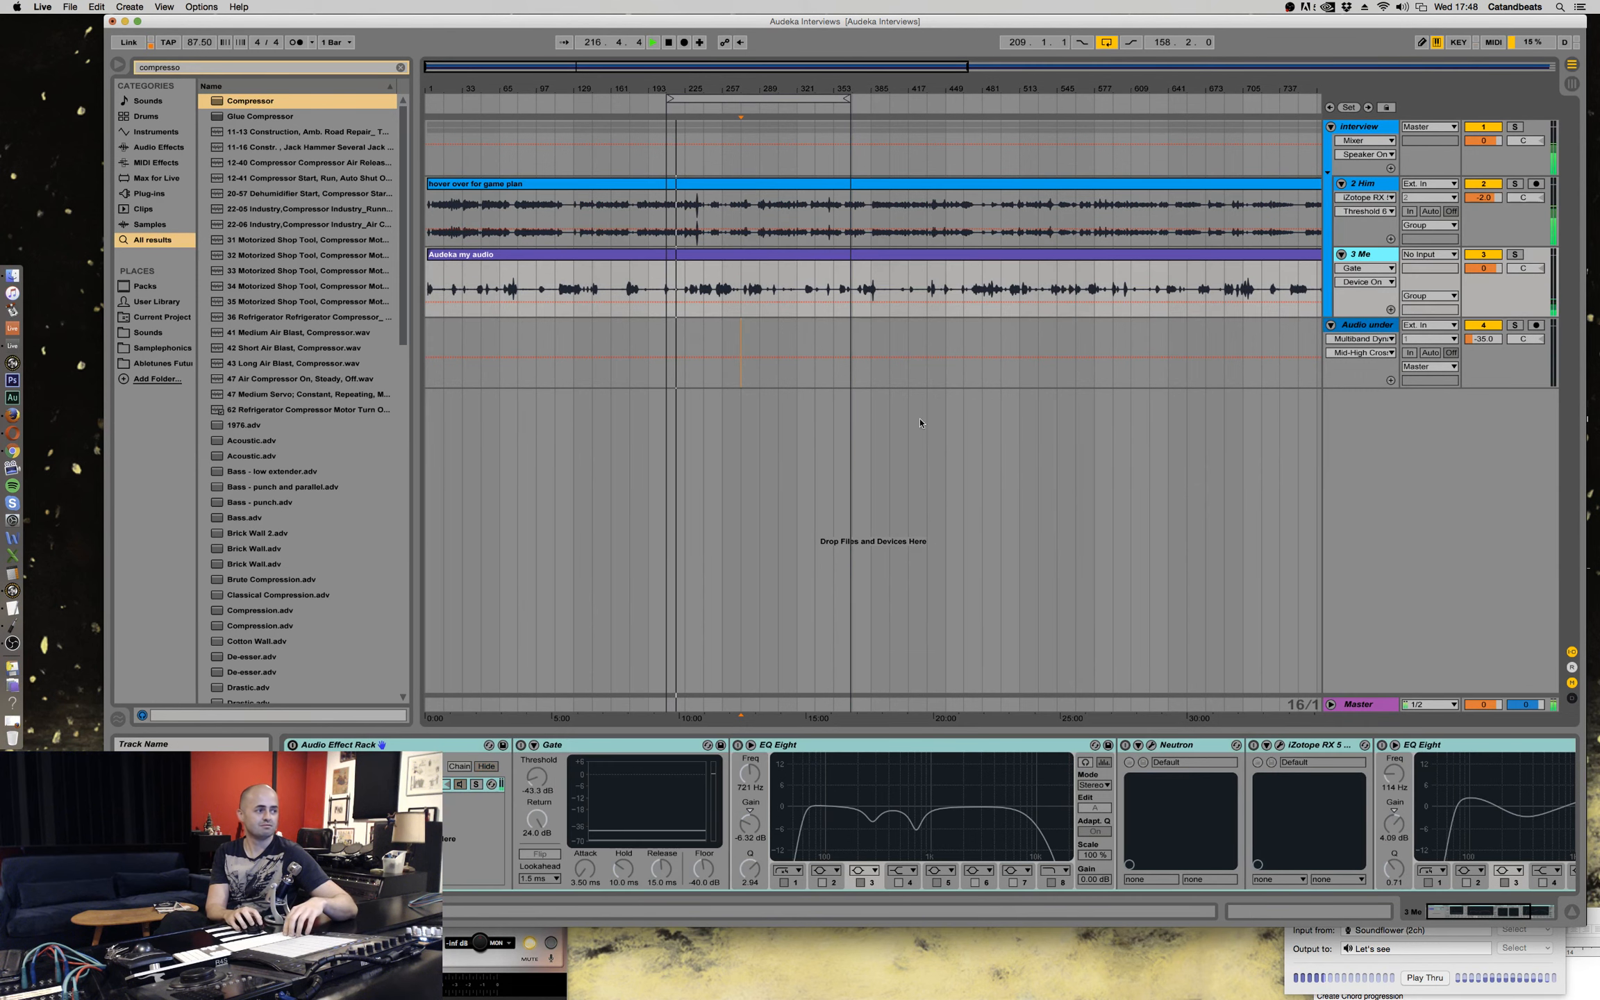
{"action": "left_click", "coordinate": [292, 745]}
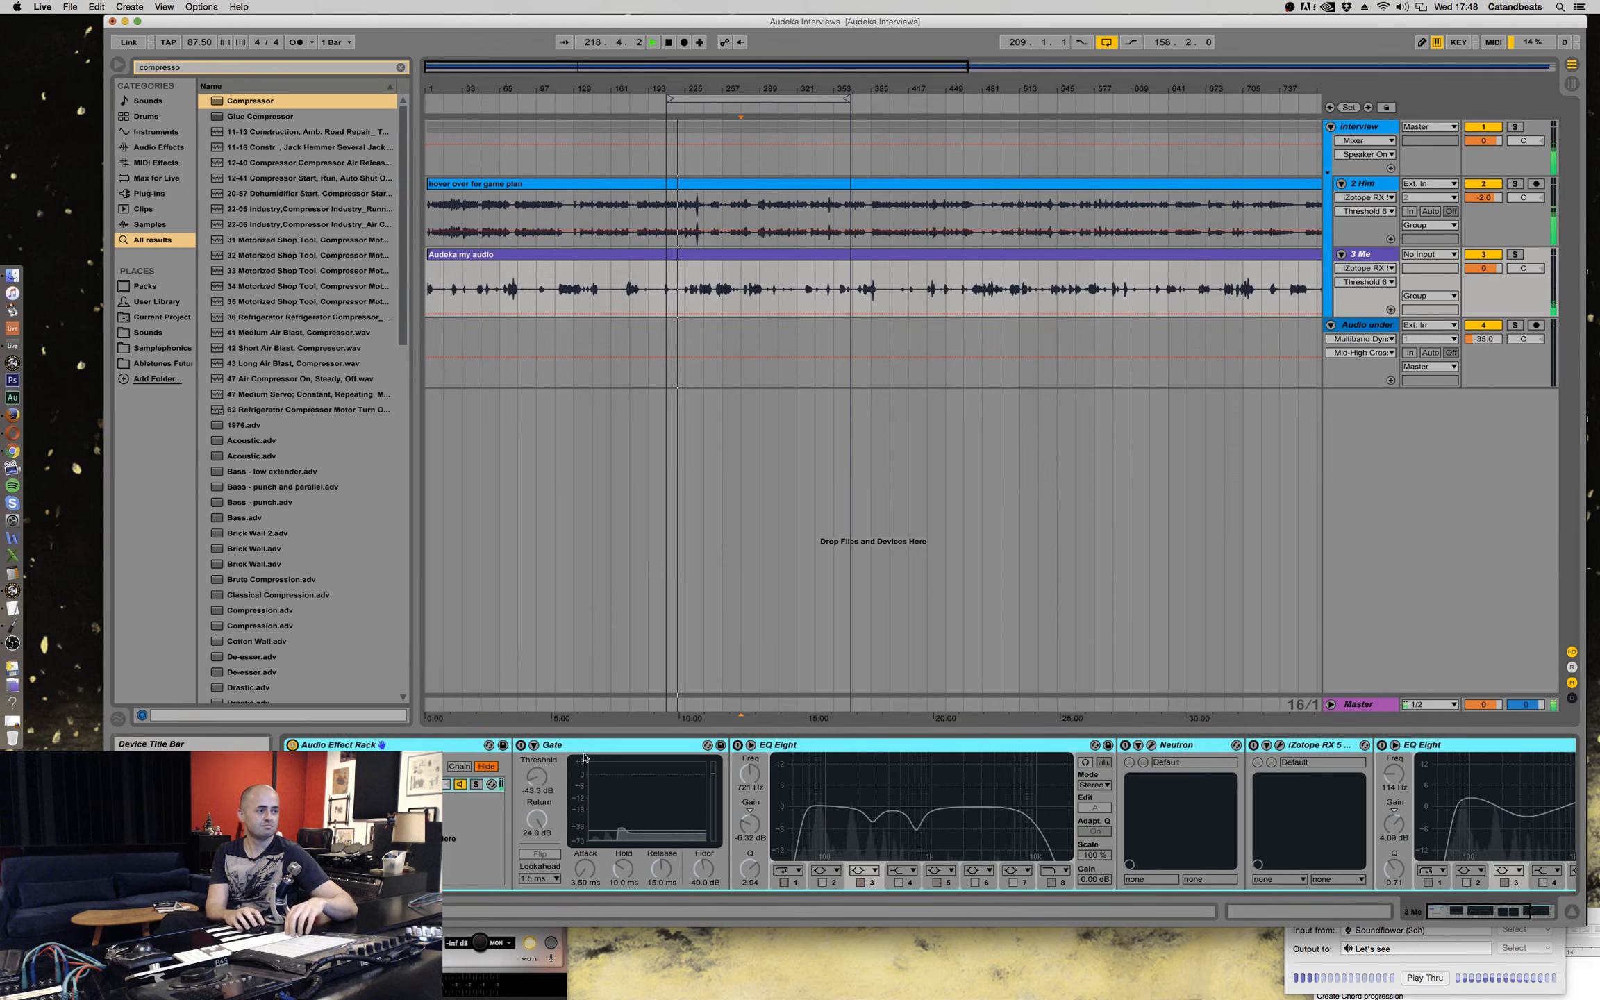
{"action": "left_click", "coordinate": [1372, 184]}
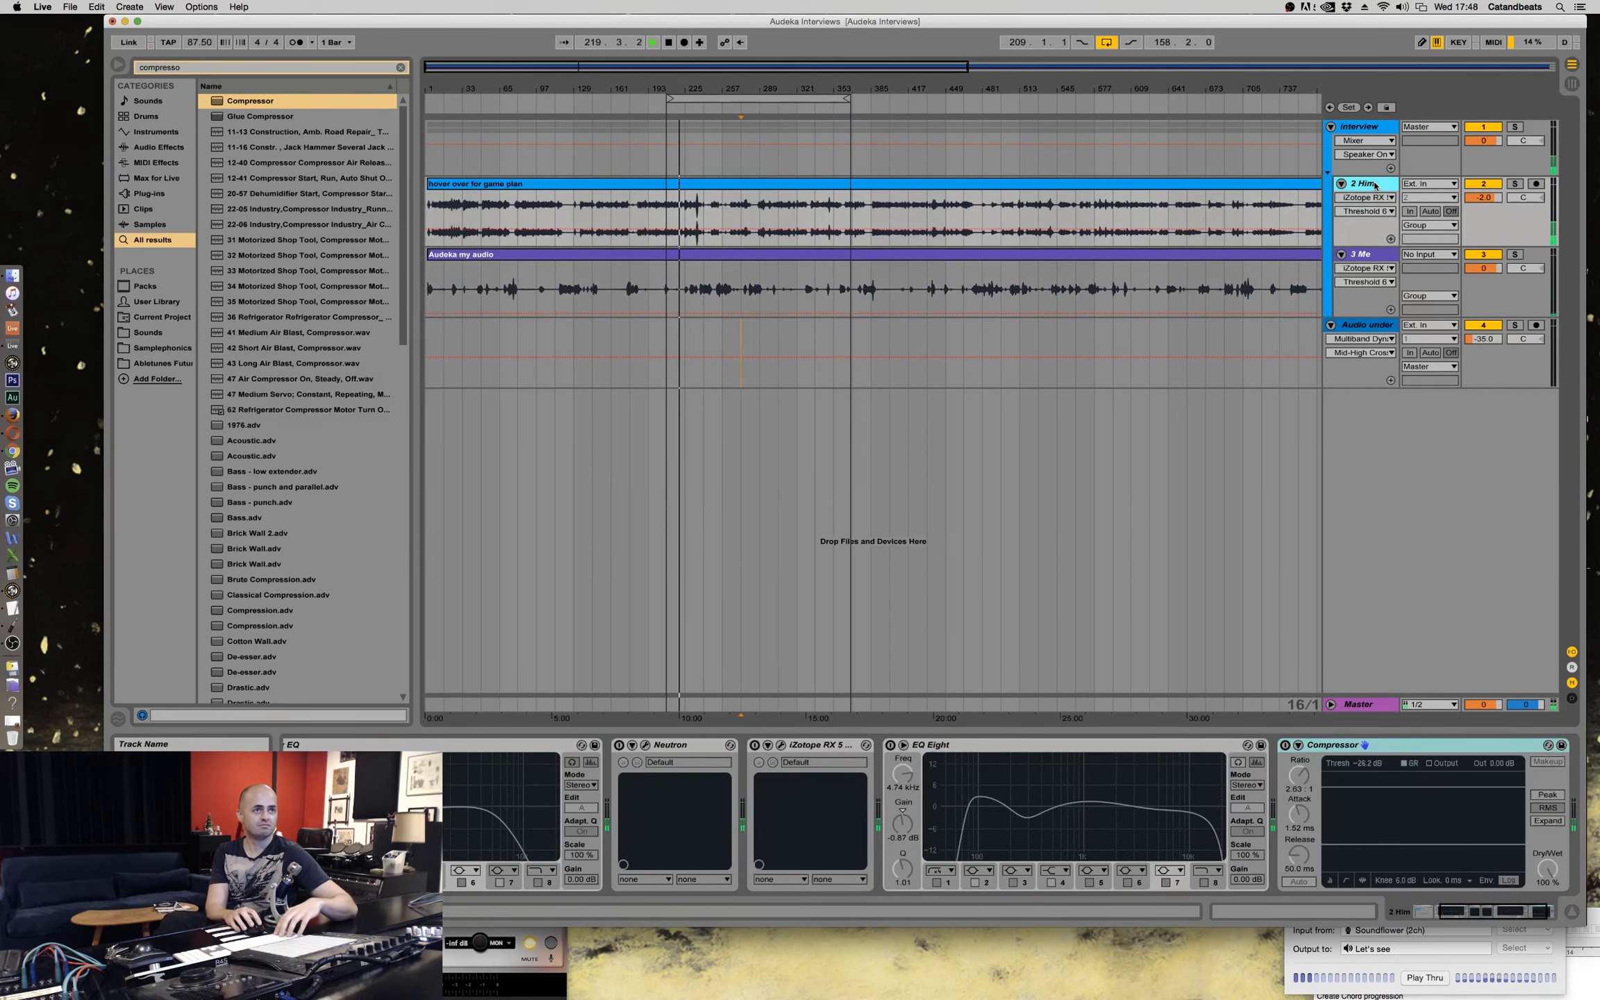